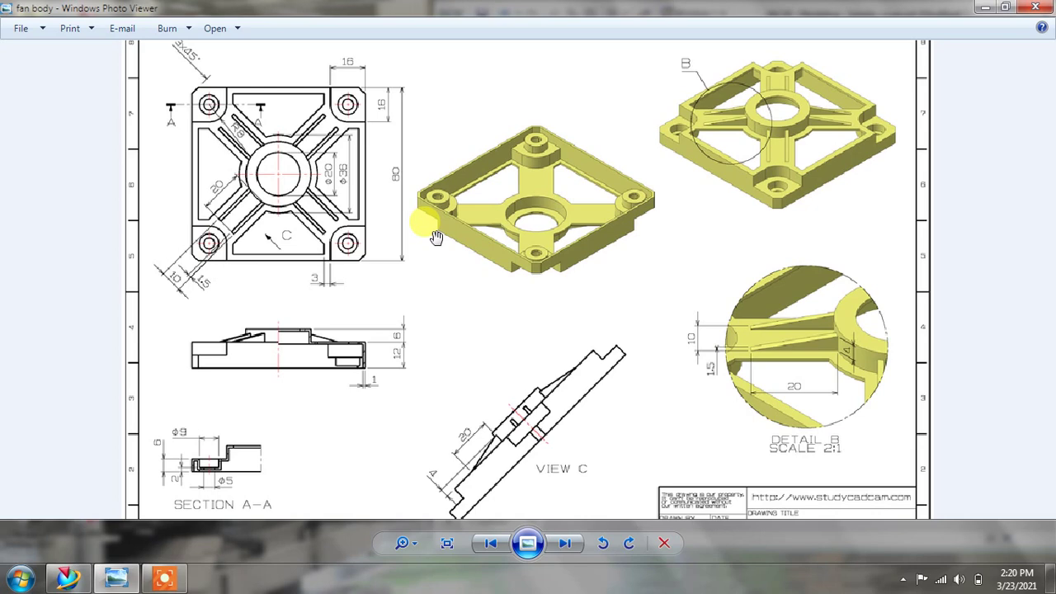
# Step: Examine the fan body drawing's front, side, section A-A, view C and detail B views, including their dimensions
pyautogui.moveTo(405, 264)
pyautogui.mouseDown()
pyautogui.moveTo(380, 231)
pyautogui.moveTo(384, 289)
pyautogui.moveTo(379, 278)
pyautogui.mouseUp()
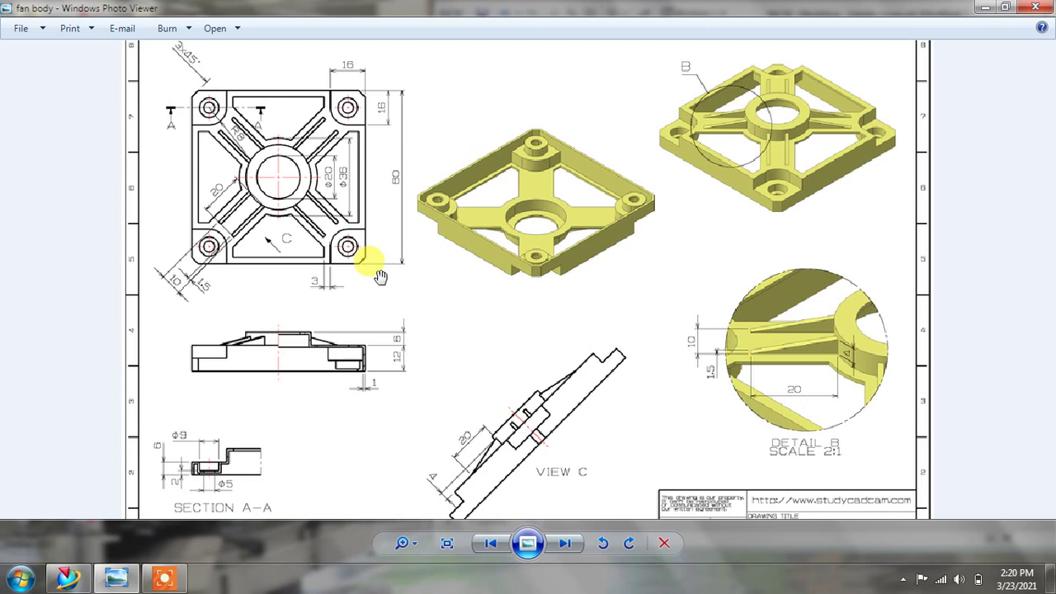
pyautogui.moveTo(404, 235); pyautogui.dragTo(396, 216)
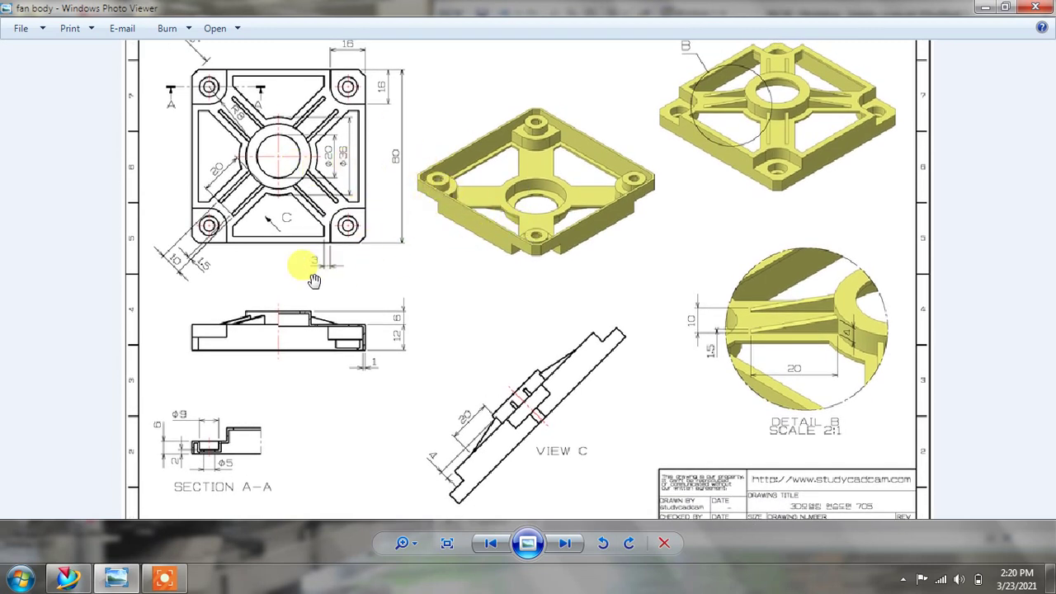
pyautogui.moveTo(314, 280); pyautogui.dragTo(331, 295)
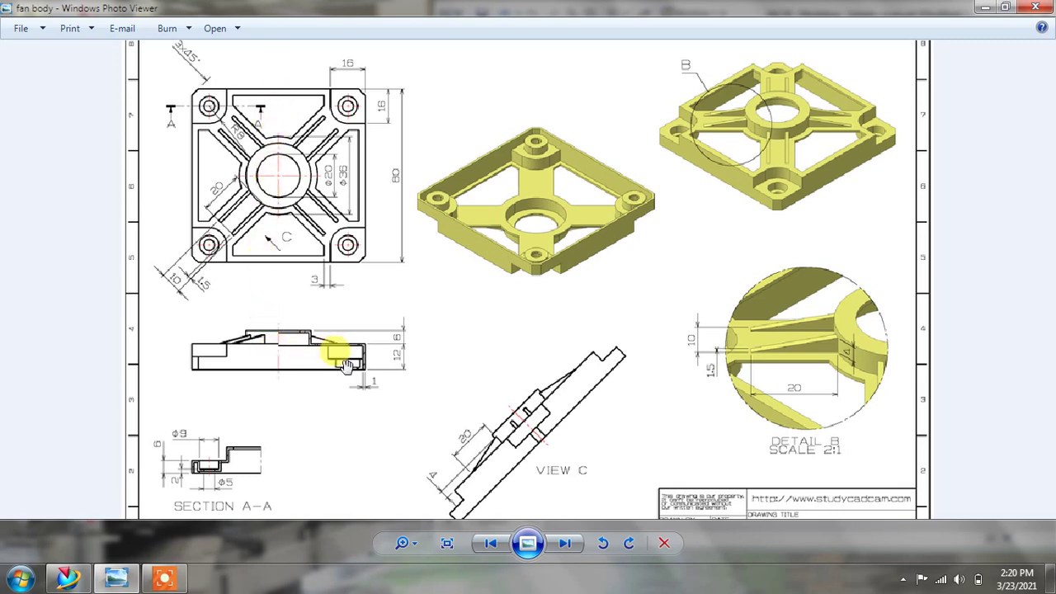
pyautogui.scroll(1, 351, 367)
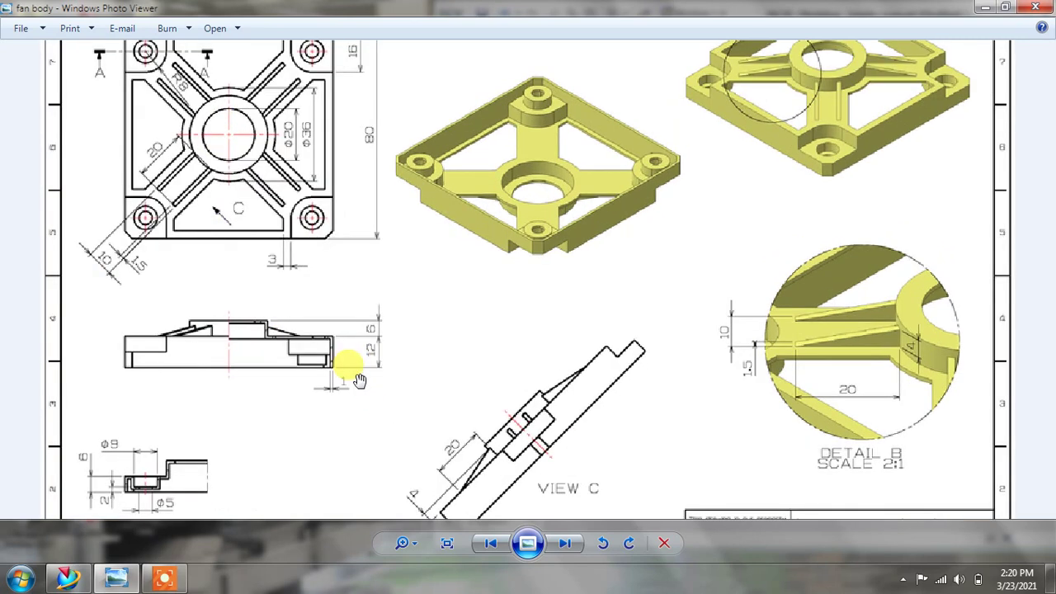
pyautogui.moveTo(245, 386)
pyautogui.mouseDown()
pyautogui.moveTo(295, 366)
pyautogui.moveTo(328, 280)
pyautogui.mouseUp()
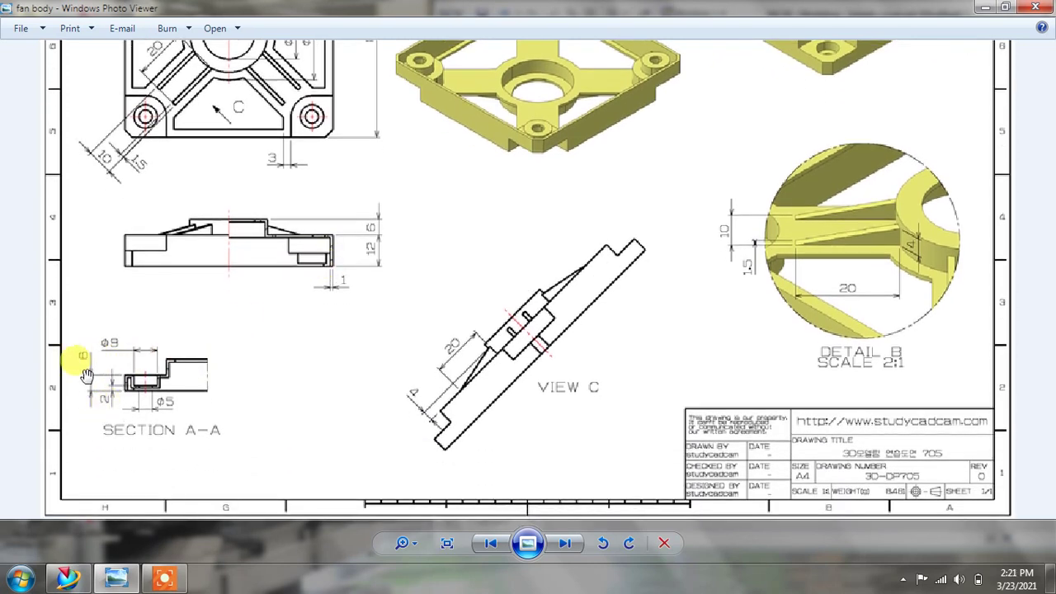
pyautogui.moveTo(188, 185); pyautogui.dragTo(187, 358)
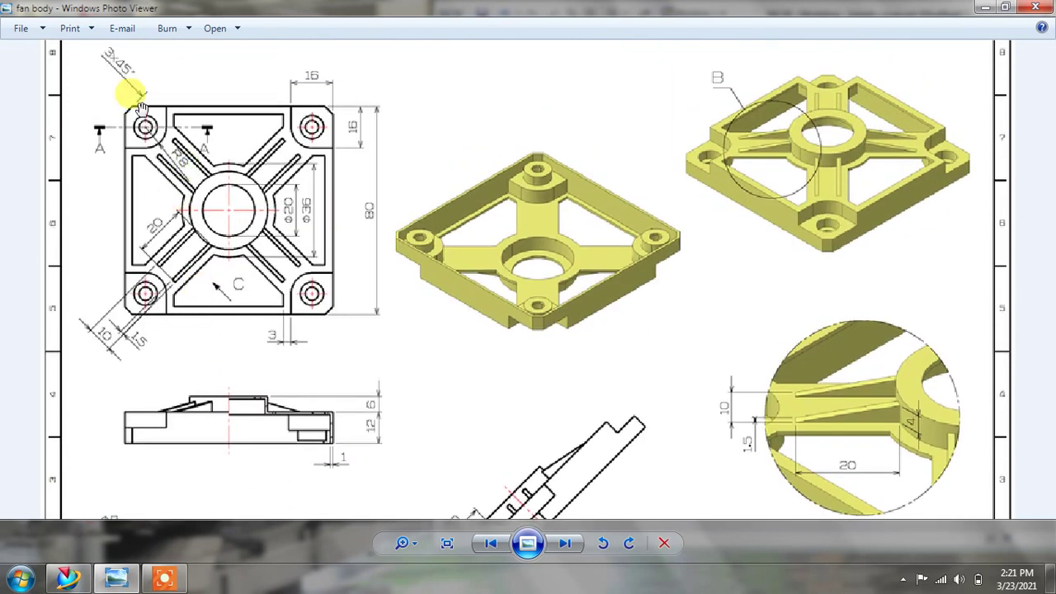
pyautogui.scroll(2, 140, 108)
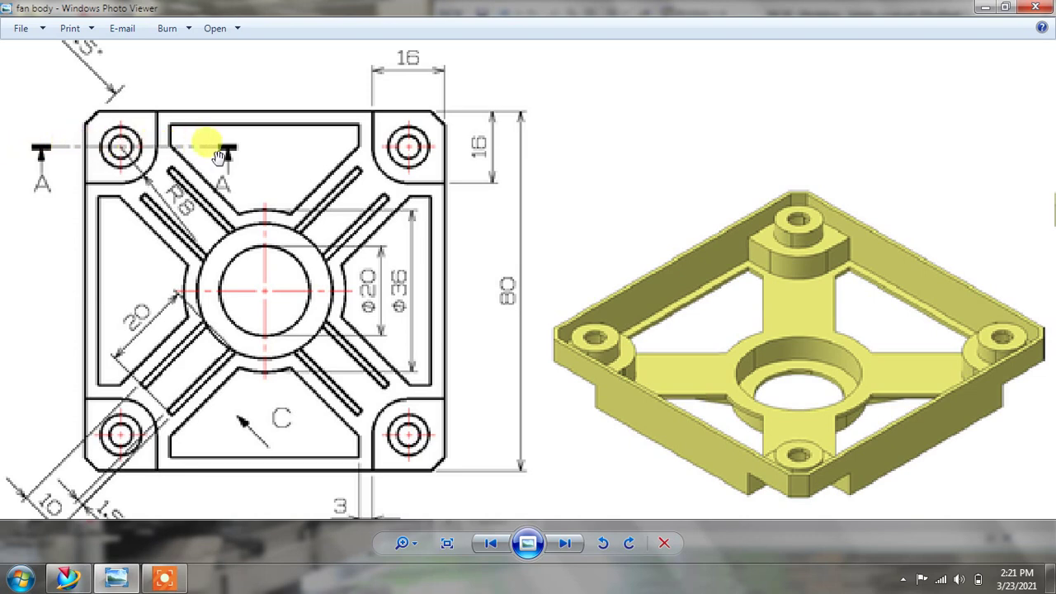
pyautogui.scroll(-3, 207, 150)
pyautogui.scroll(1, 453, 182)
pyautogui.moveTo(455, 183); pyautogui.dragTo(453, 104)
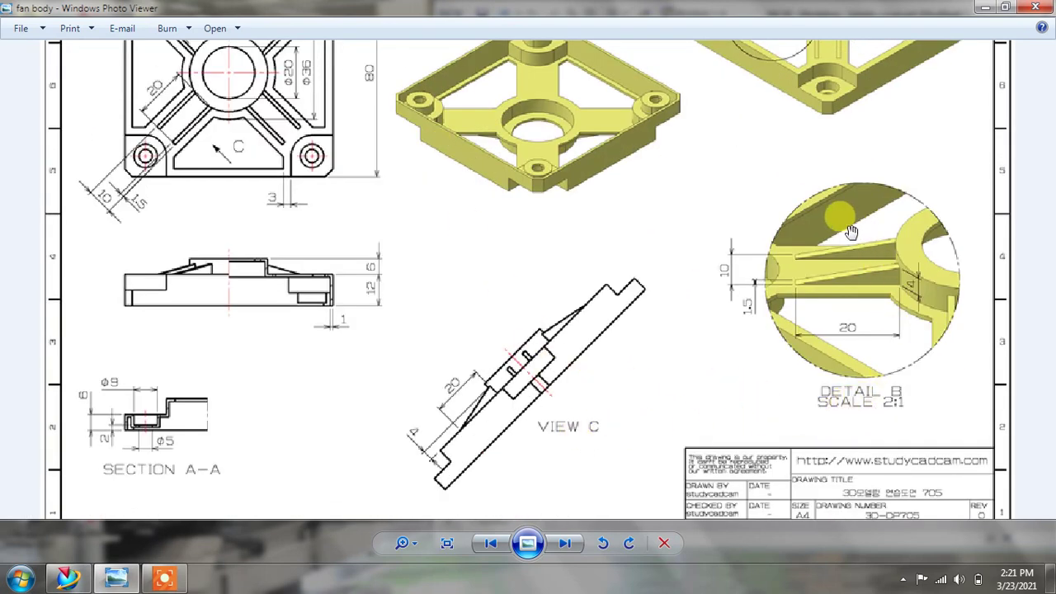
pyautogui.scroll(-2, 532, 275)
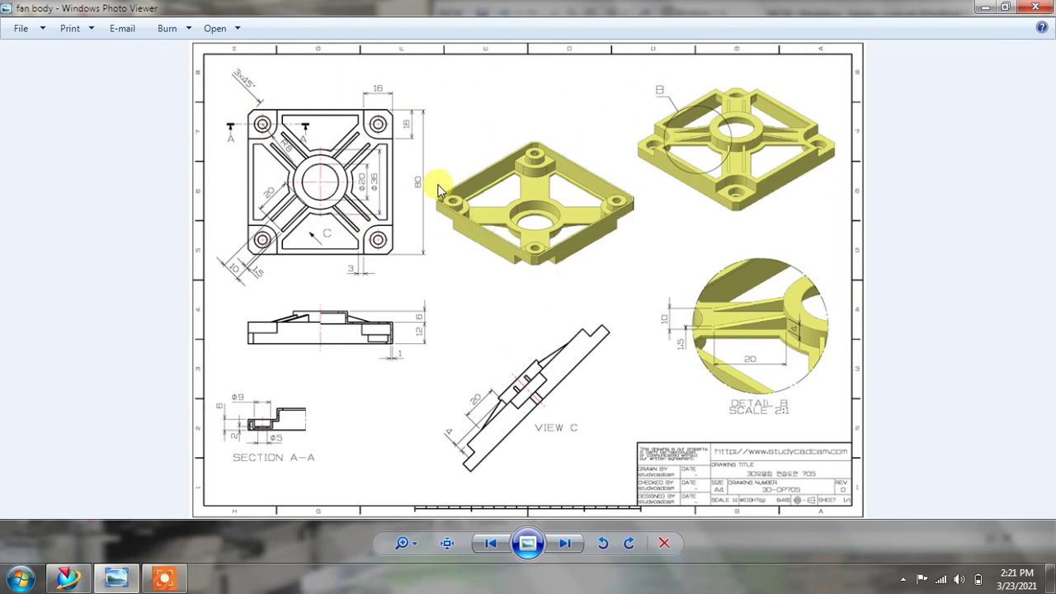
pyautogui.scroll(1, 787, 158)
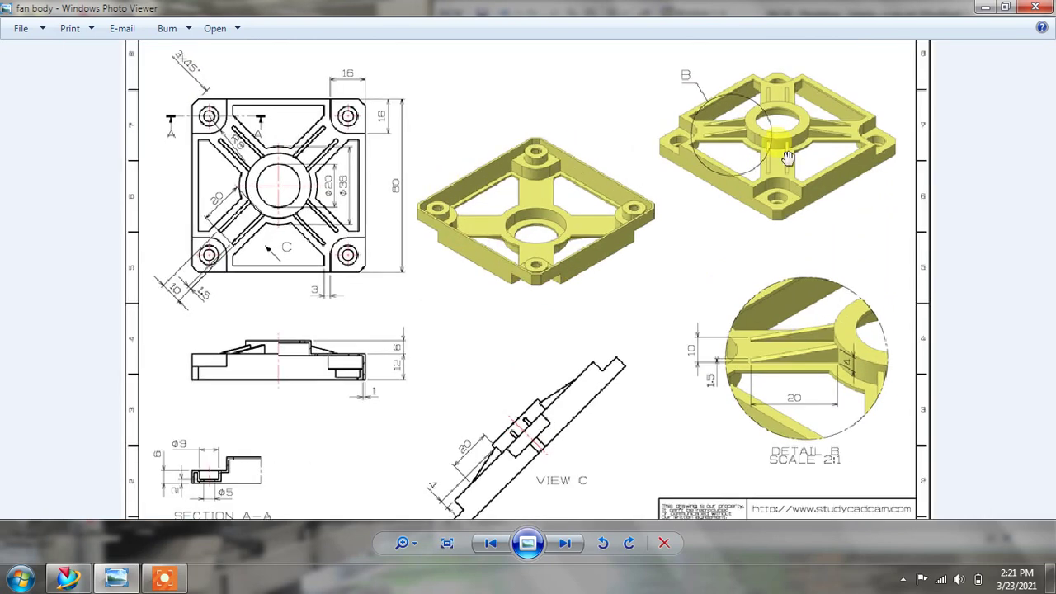
# Step: Restore the drawing window to a smaller size beside NX and bring the dimensioned front view into view
pyautogui.click(1006, 9)
pyautogui.scroll(4, 90, 115)
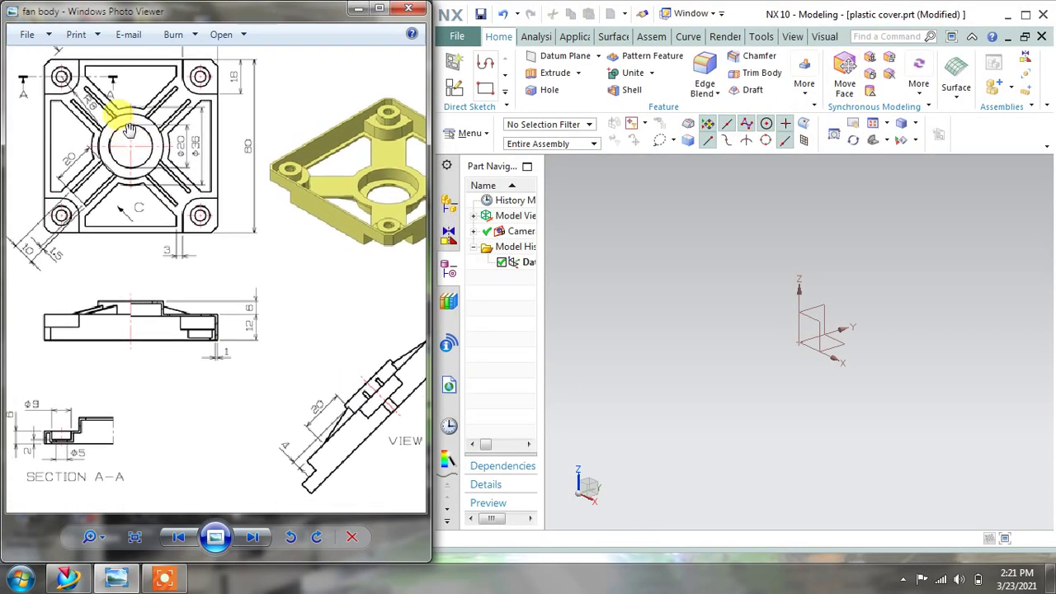
pyautogui.moveTo(130, 129)
pyautogui.mouseDown()
pyautogui.moveTo(170, 157)
pyautogui.moveTo(165, 196)
pyautogui.mouseUp()
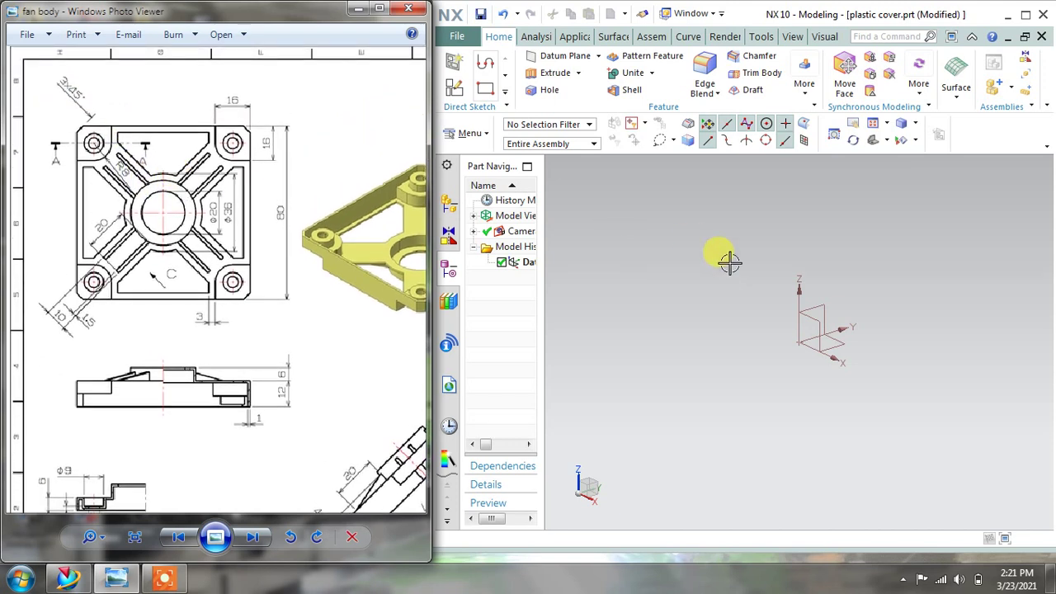
# Step: Create a sketch on the XY plane of the datum coordinate system
pyautogui.click(460, 68)
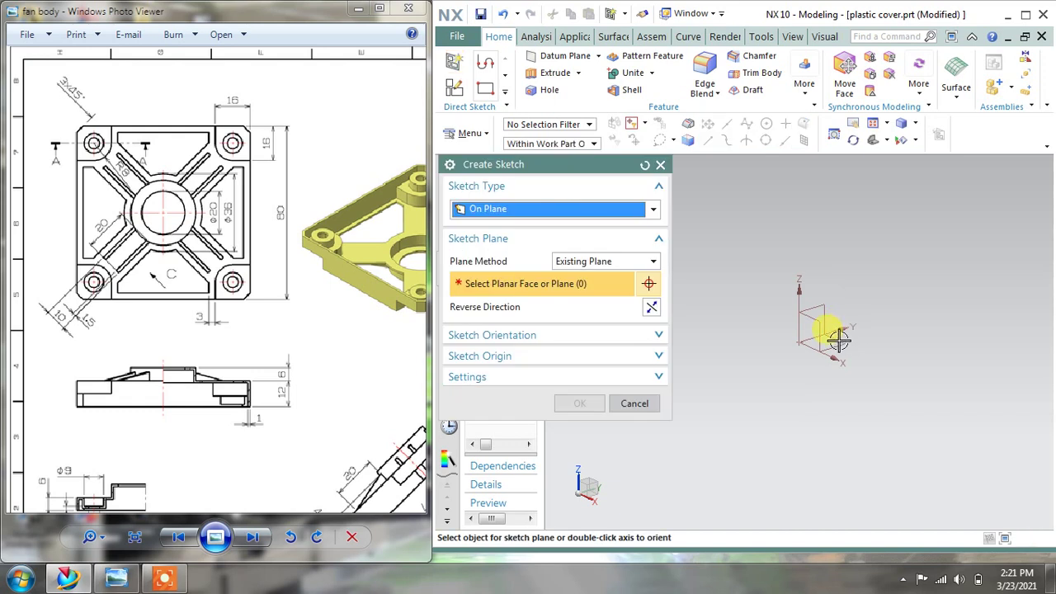
pyautogui.click(837, 336)
pyautogui.click(581, 404)
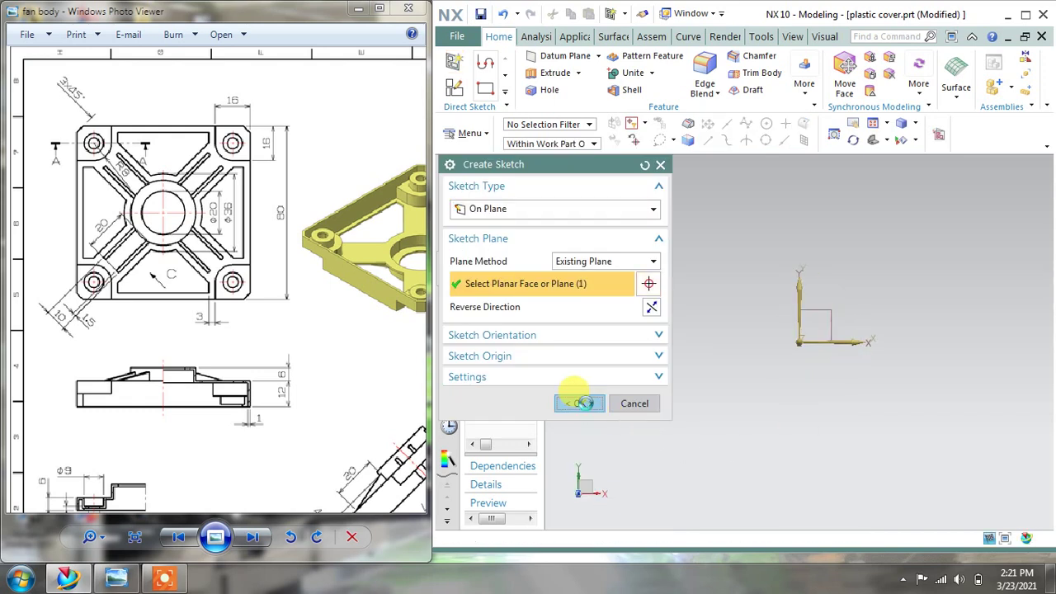
# Step: Sketch a rectangle about 98 mm wide and 84 mm high, centred on the sketch origin
pyautogui.click(511, 63)
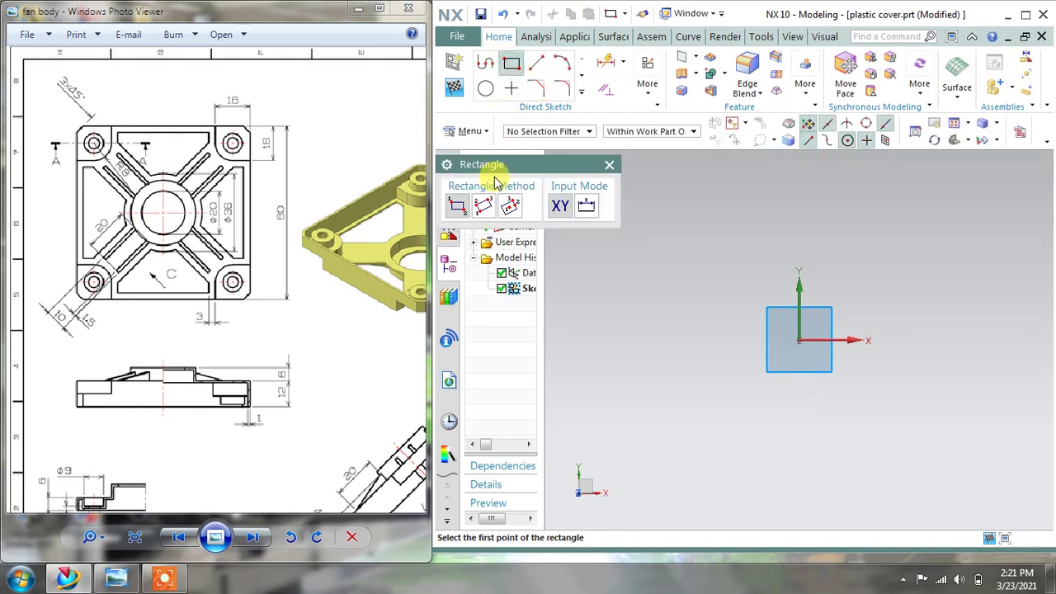
pyautogui.click(507, 211)
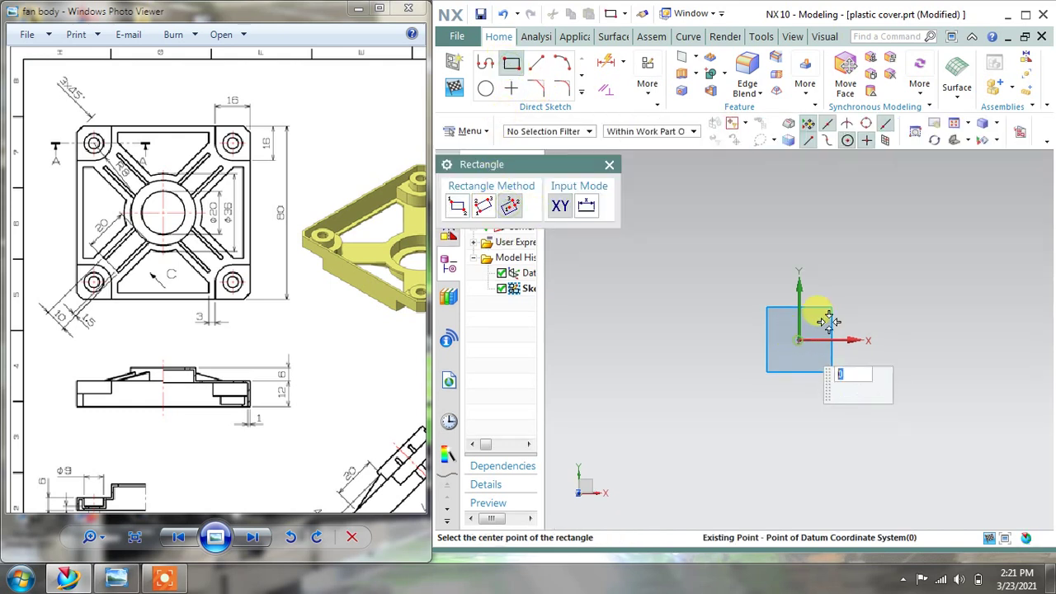
pyautogui.click(798, 340)
pyautogui.click(905, 332)
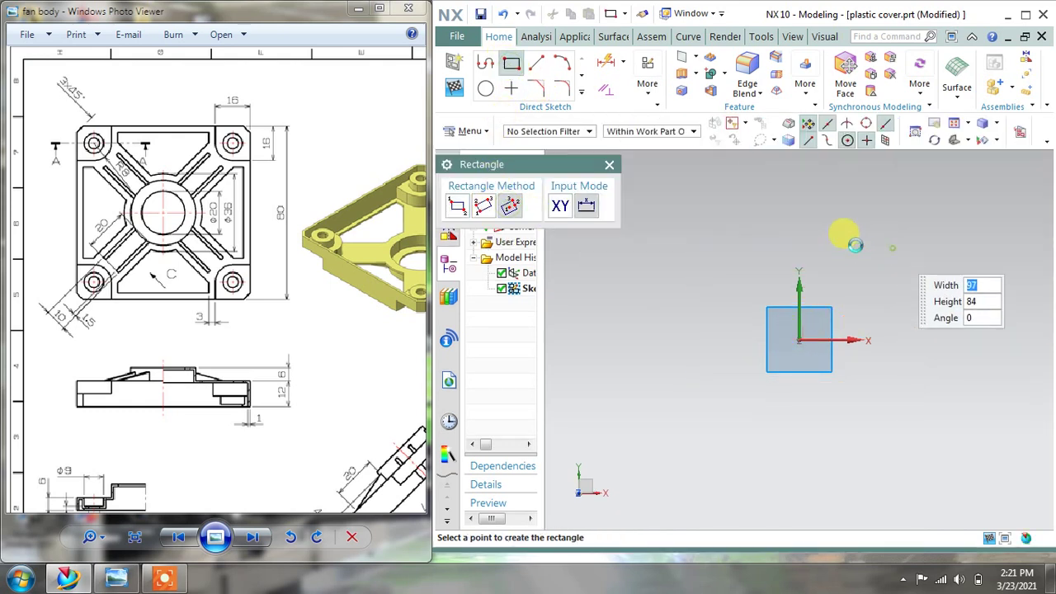
pyautogui.click(608, 165)
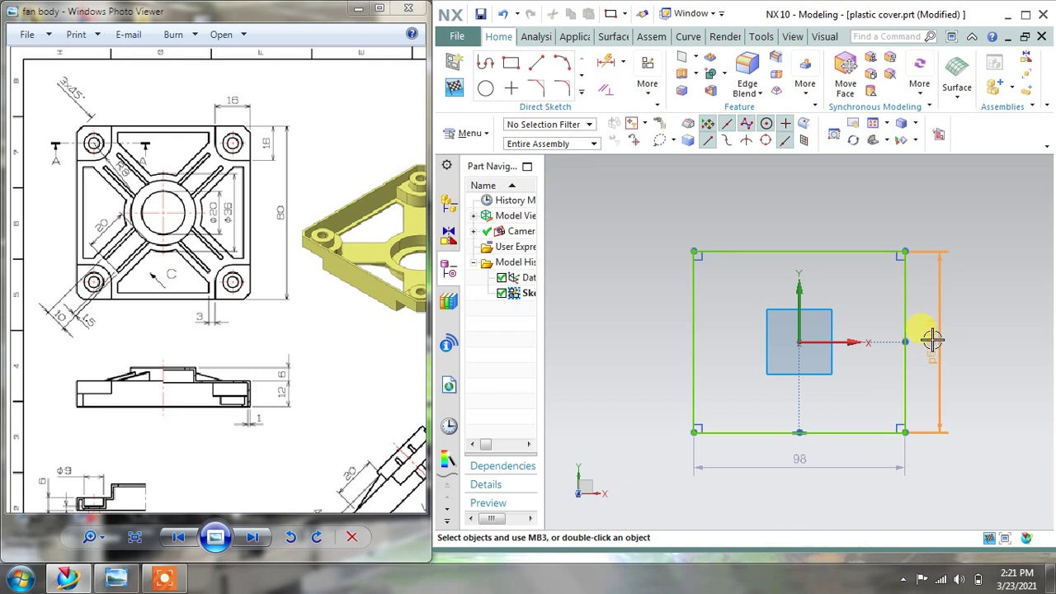
# Step: Set both the height and the width of the rectangle to 80 mm
pyautogui.doubleClick(931, 340)
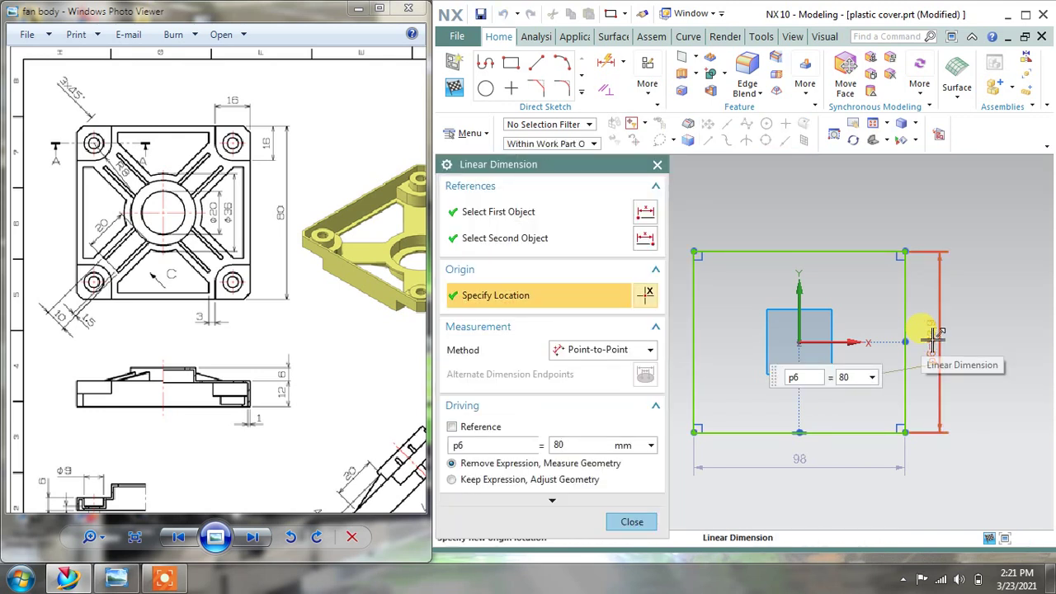
pyautogui.press('Return')
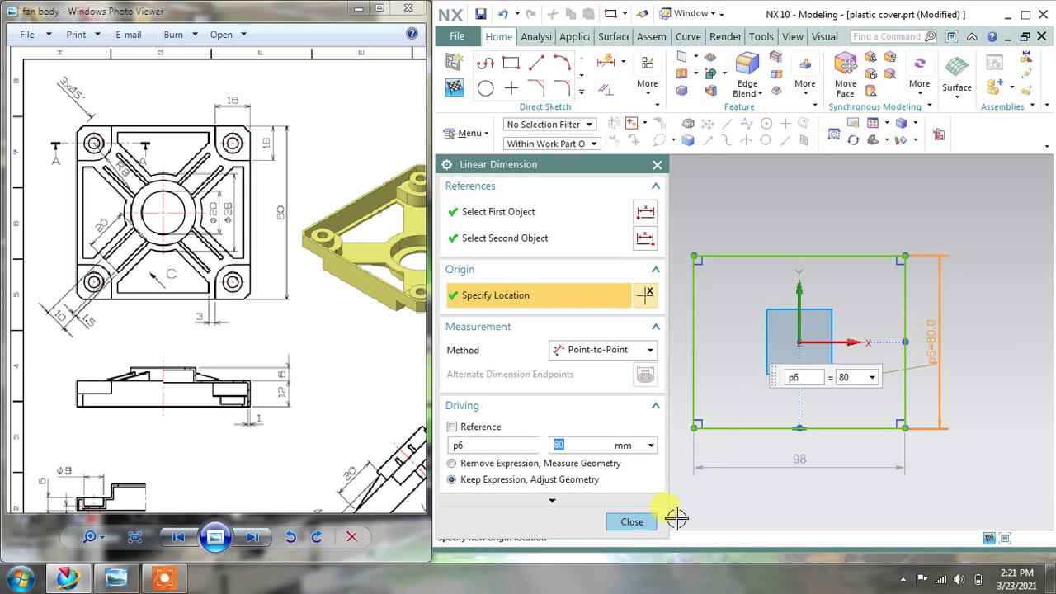
pyautogui.doubleClick(801, 458)
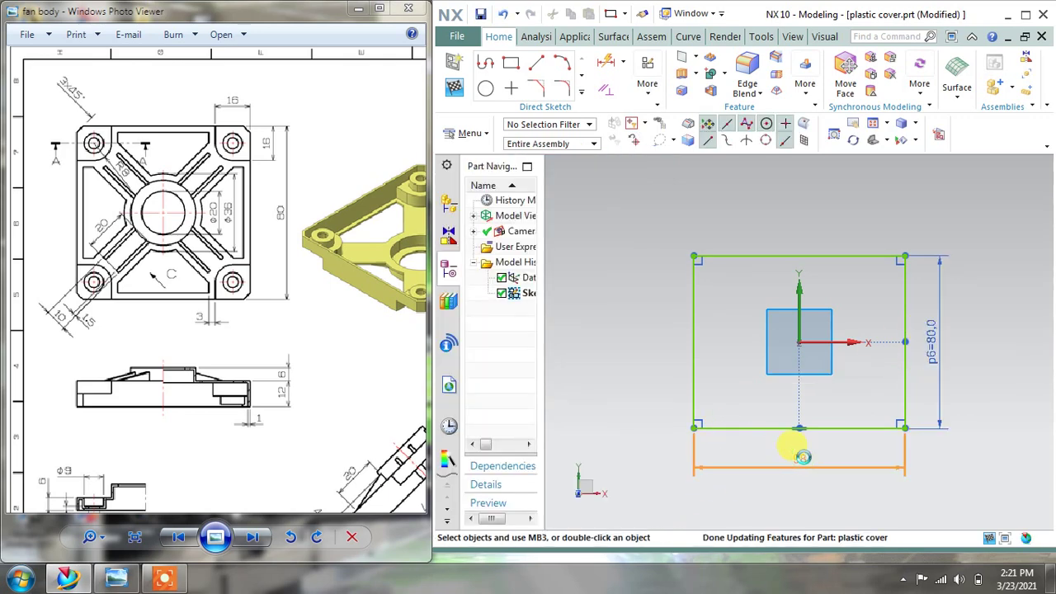
pyautogui.write('80')
pyautogui.press('Return')
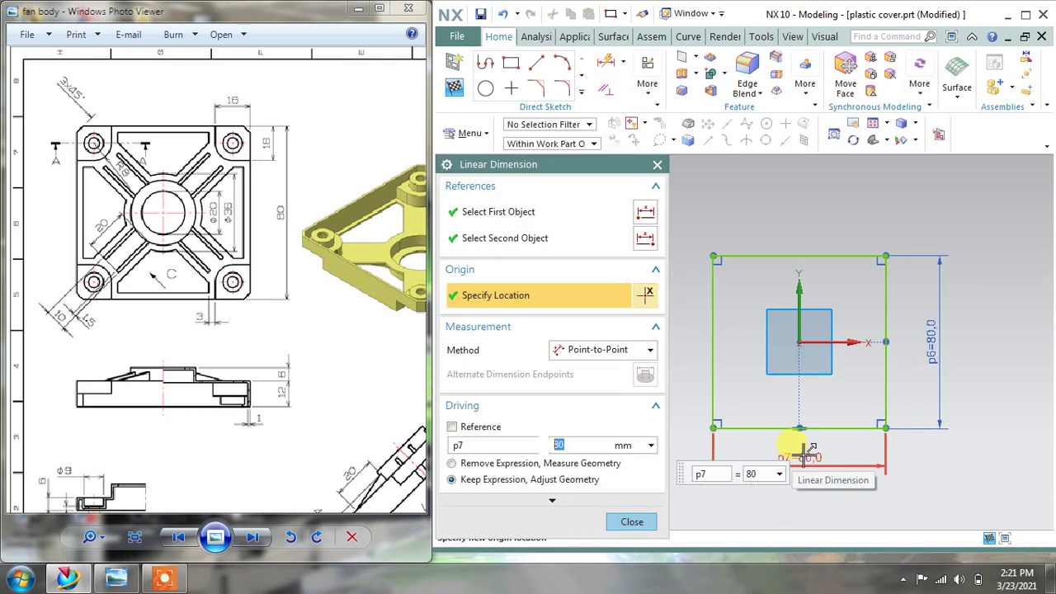
pyautogui.click(632, 522)
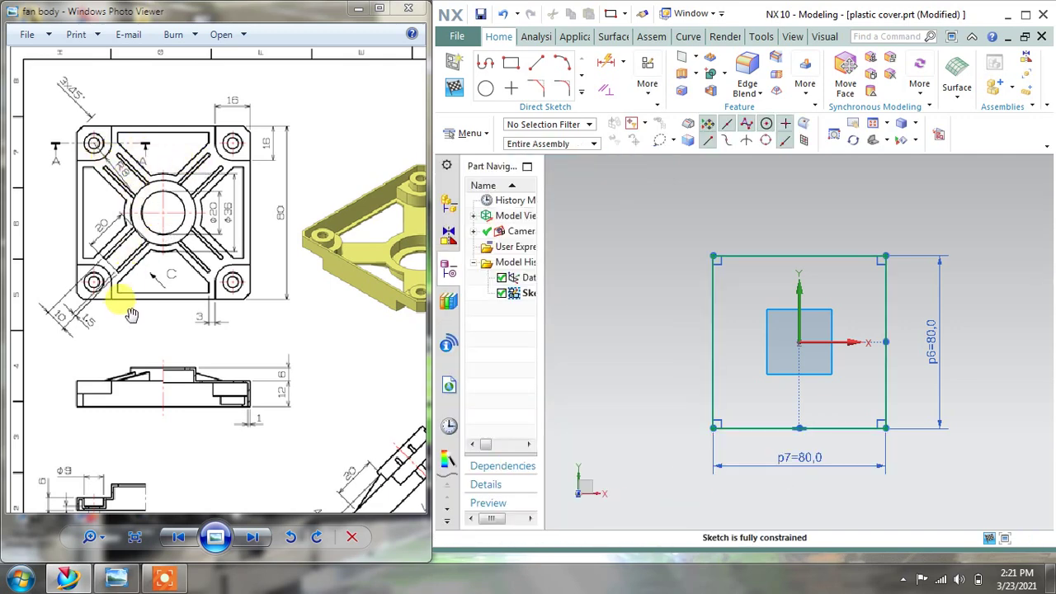
# Step: Chamfer the upper-left corner of the square by offset and angle, with a distance of 3 mm and 45 degrees
pyautogui.moveTo(198, 385)
pyautogui.mouseDown()
pyautogui.moveTo(174, 354)
pyautogui.moveTo(177, 338)
pyautogui.moveTo(183, 360)
pyautogui.mouseUp()
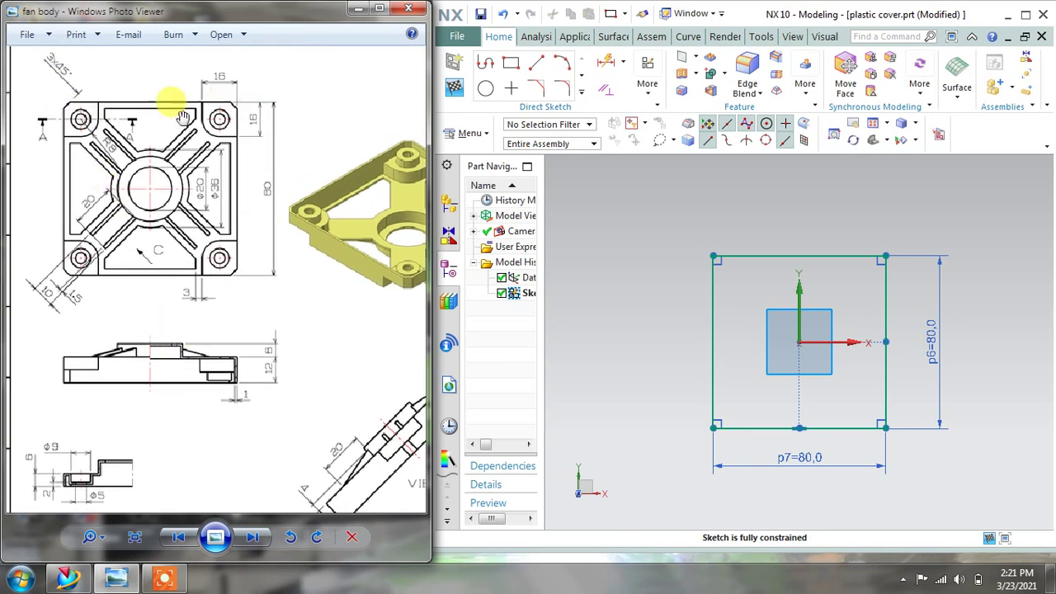
pyautogui.moveTo(78, 90); pyautogui.dragTo(83, 99)
pyautogui.scroll(4, 83, 99)
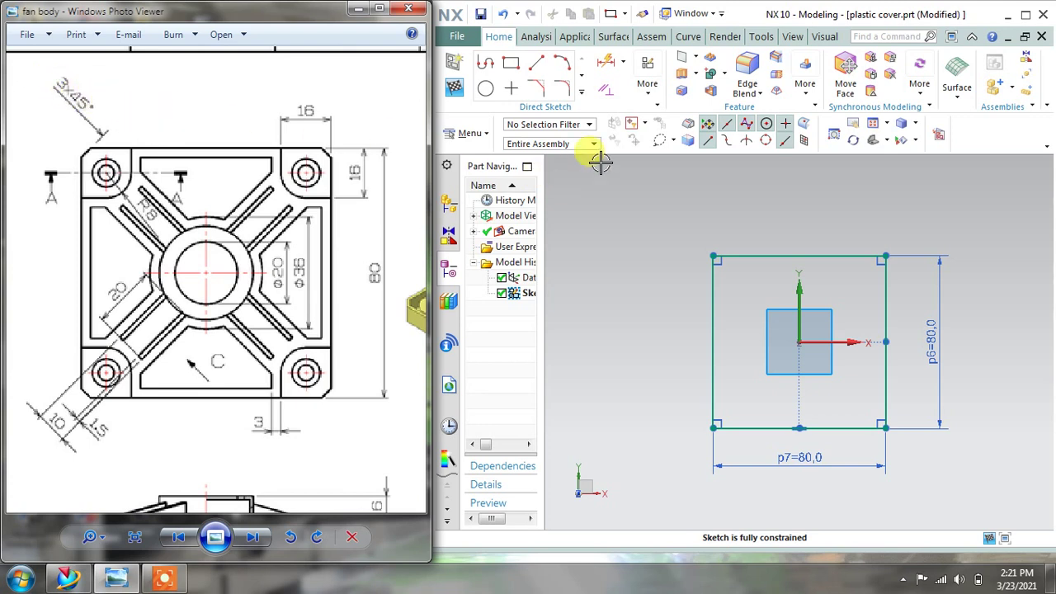
pyautogui.click(536, 91)
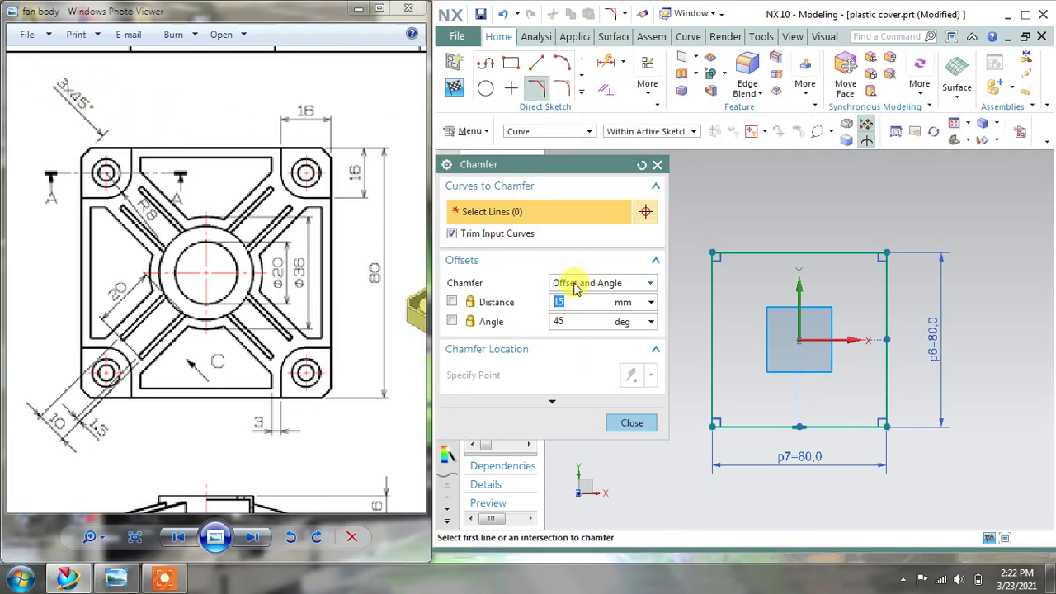
pyautogui.click(576, 285)
pyautogui.click(576, 284)
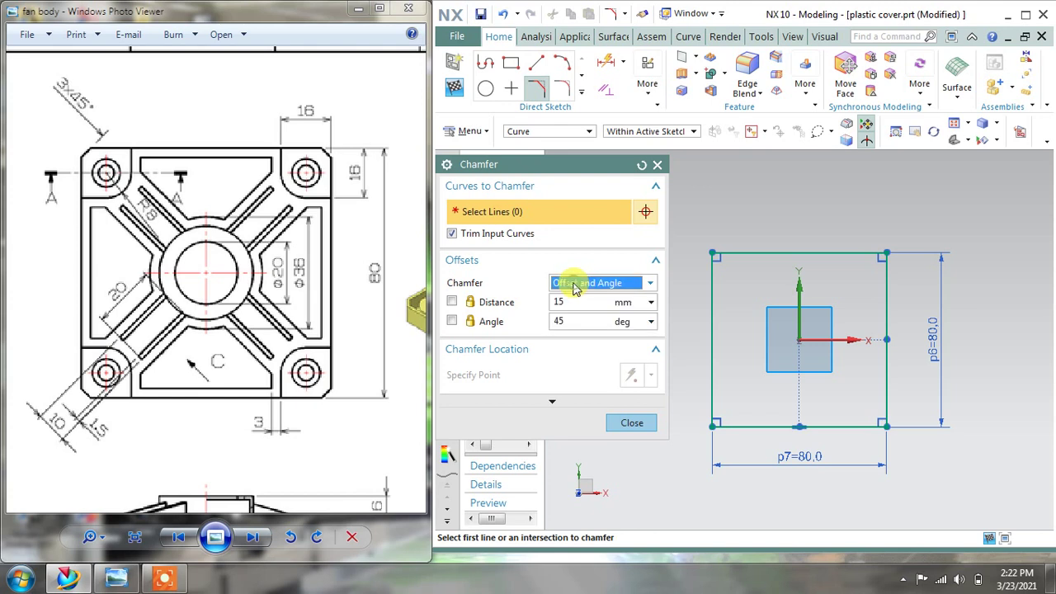
pyautogui.click(573, 303)
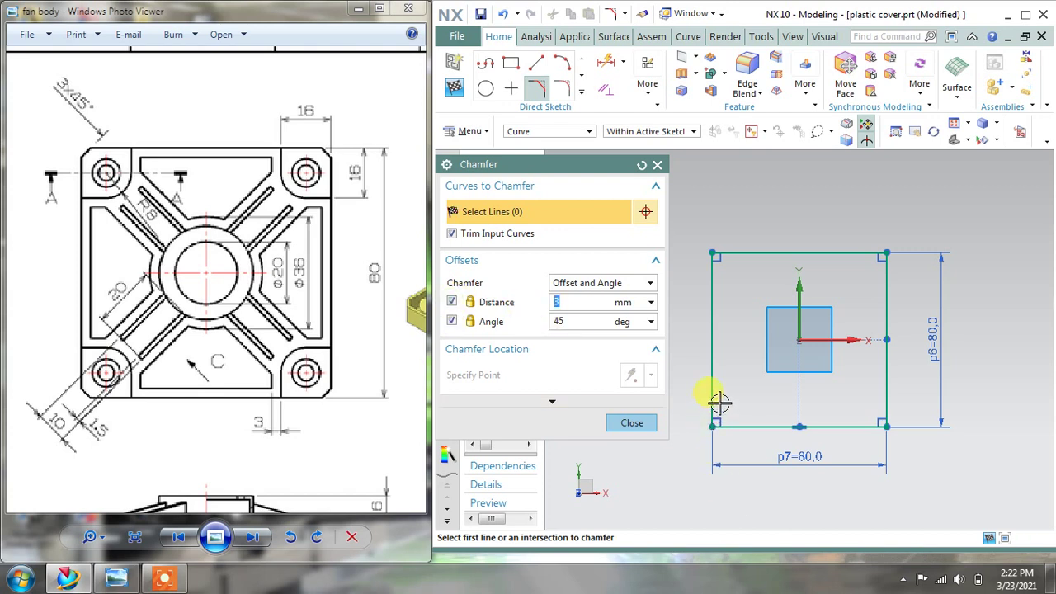
pyautogui.click(711, 265)
pyautogui.click(724, 253)
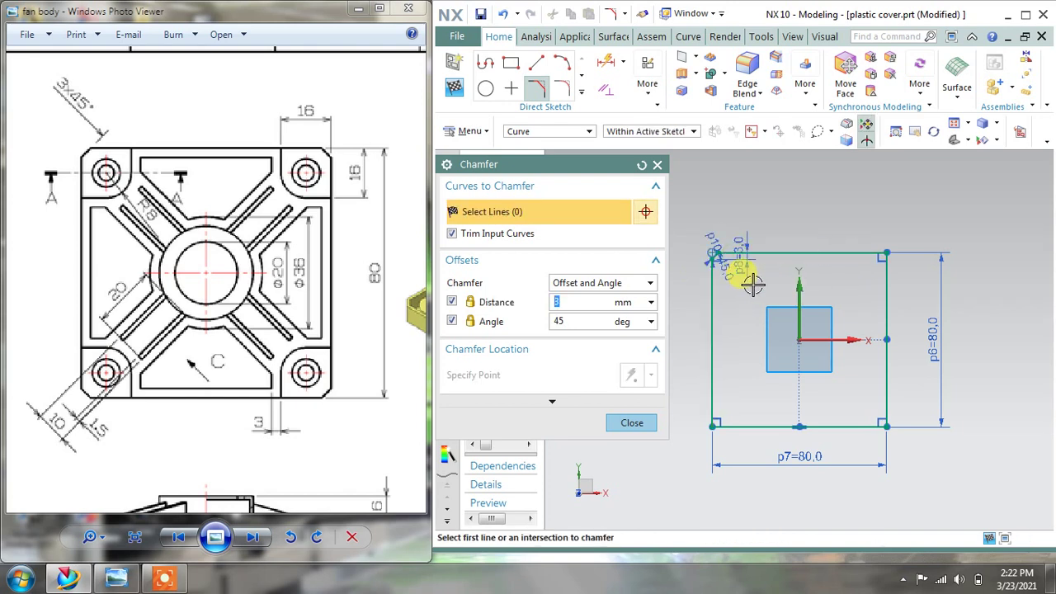
# Step: Apply the same 3 mm, 45-degree chamfer to the upper-right corner of the square
pyautogui.scroll(4, 751, 283)
pyautogui.scroll(-3, 745, 277)
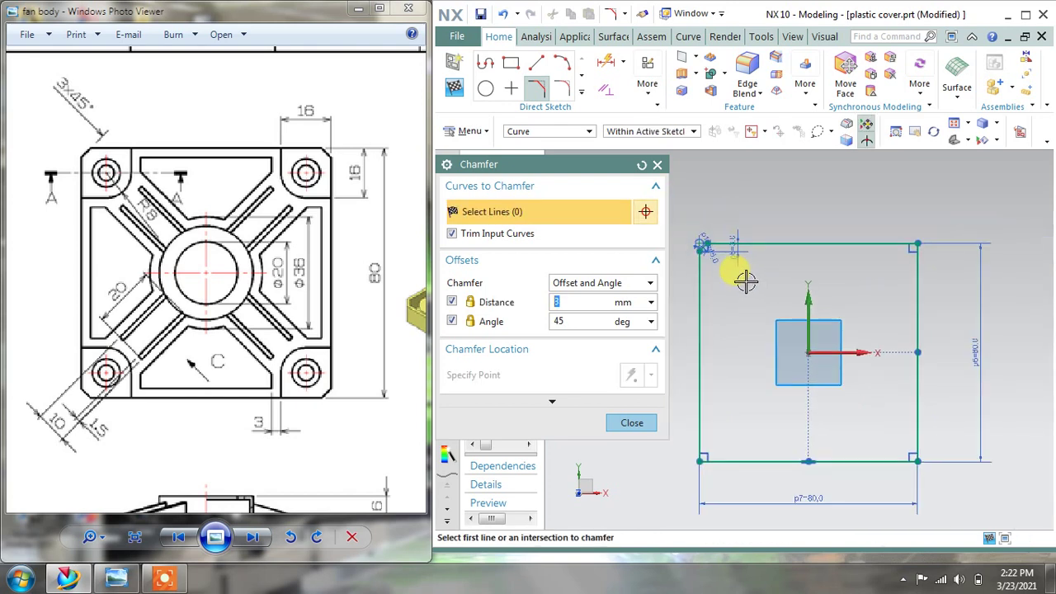
pyautogui.scroll(1, 908, 257)
pyautogui.click(915, 261)
pyautogui.click(892, 241)
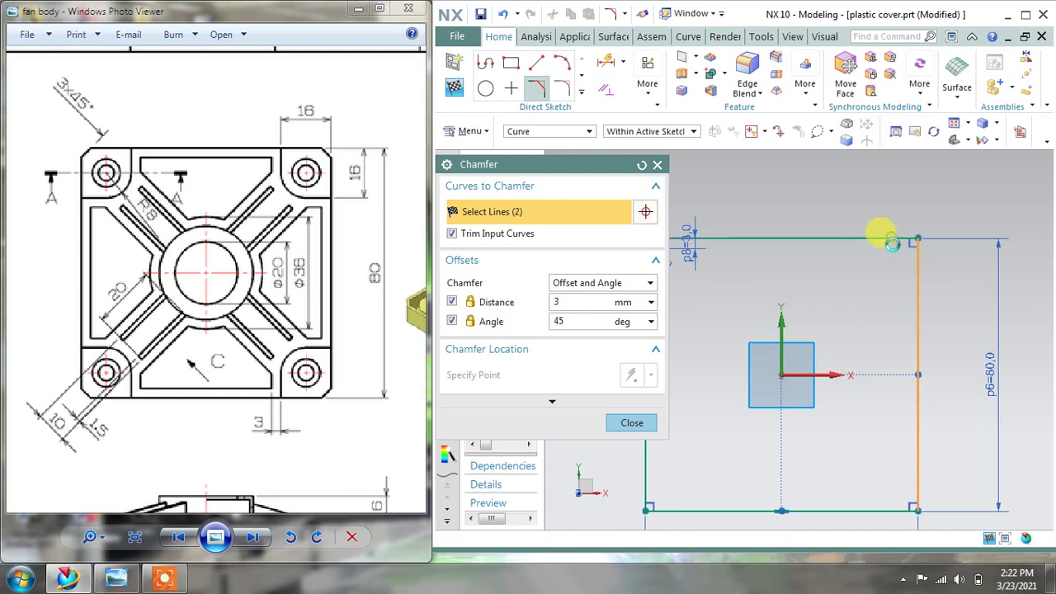
pyautogui.click(884, 301)
pyautogui.scroll(-1, 891, 322)
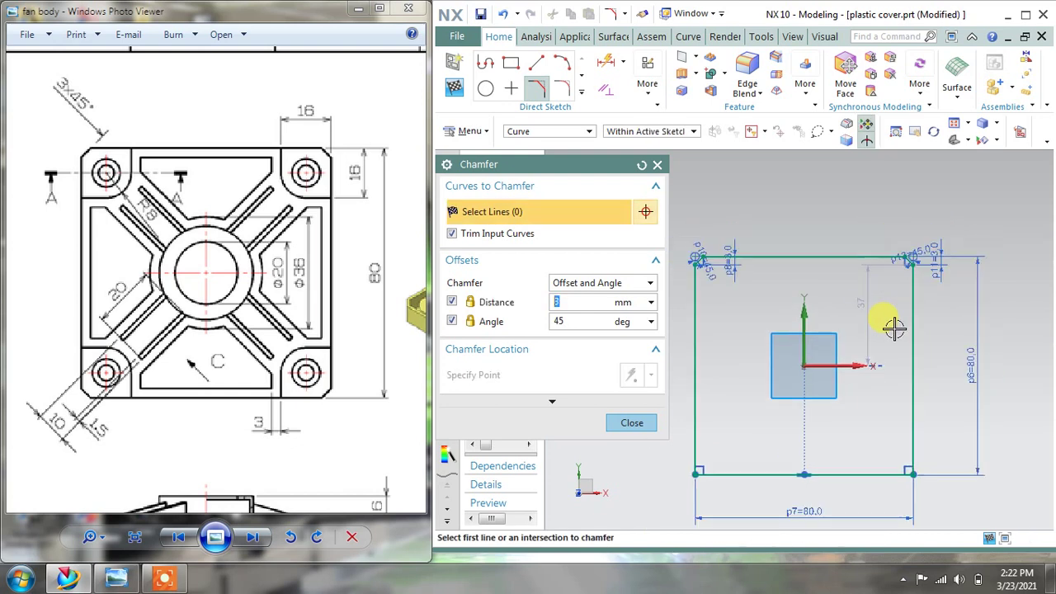
# Step: Chamfer both lower corners of the square with a distance of 3 mm at 45 degrees
pyautogui.click(910, 455)
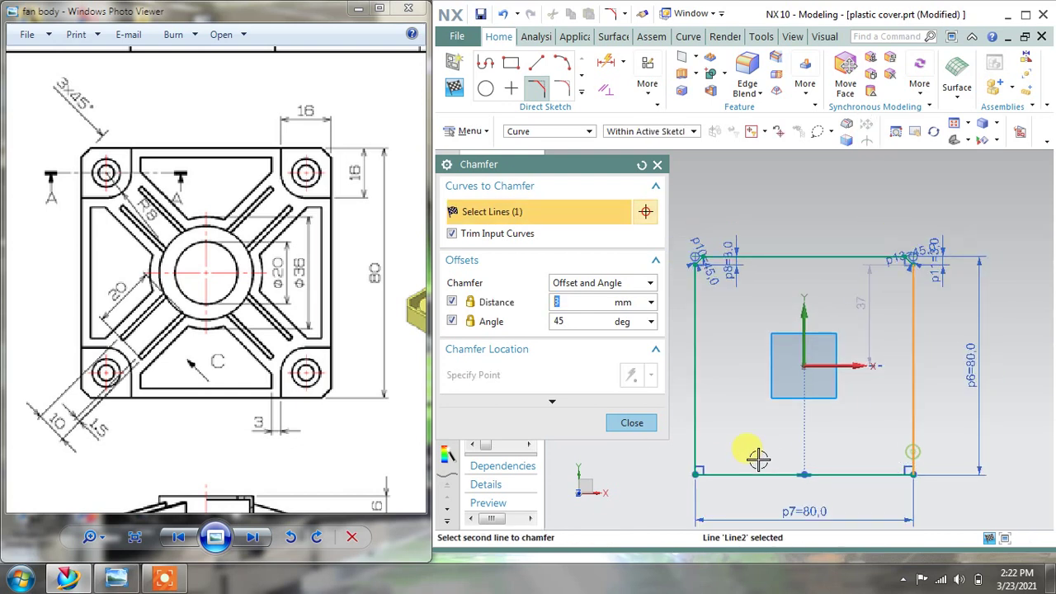
pyautogui.click(706, 473)
pyautogui.click(719, 433)
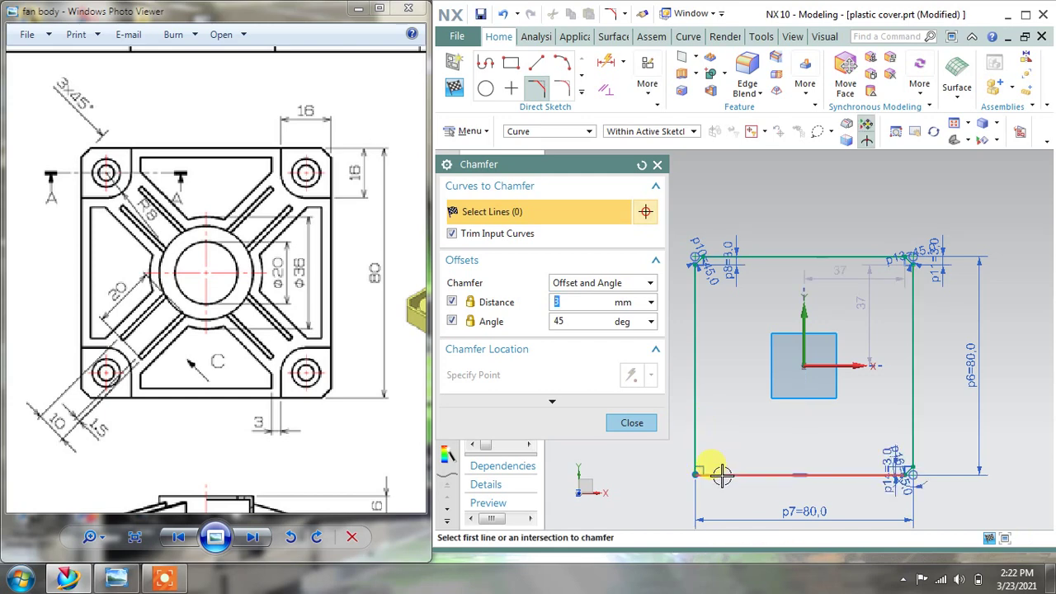
pyautogui.click(722, 476)
pyautogui.click(696, 448)
pyautogui.click(731, 445)
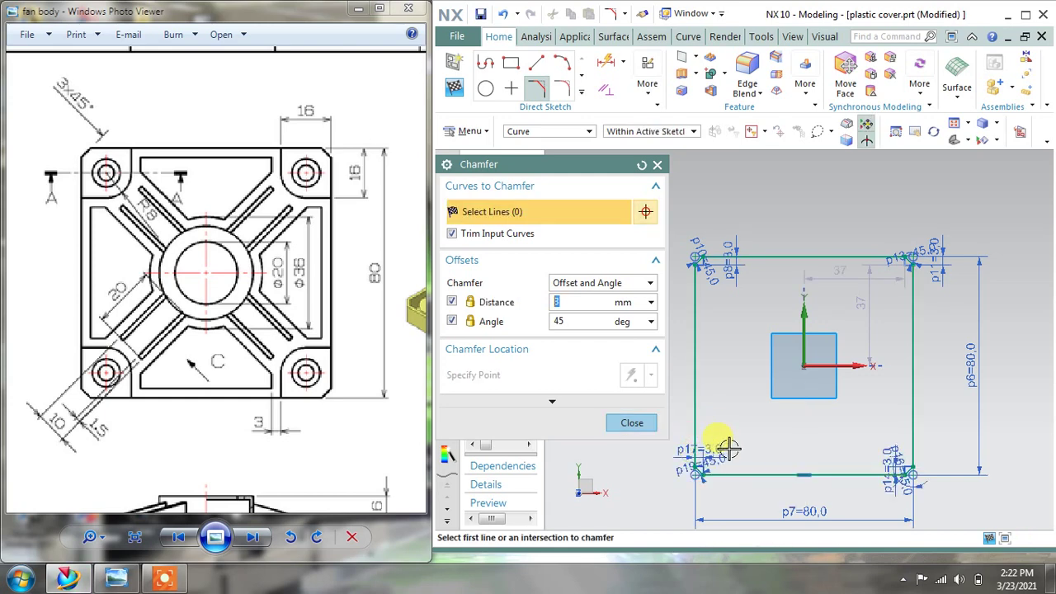
# Step: Close the chamfer command and inspect the chamfered corners of the square sketch up close
pyautogui.click(632, 423)
pyautogui.scroll(-2, 701, 471)
pyautogui.scroll(6, 697, 462)
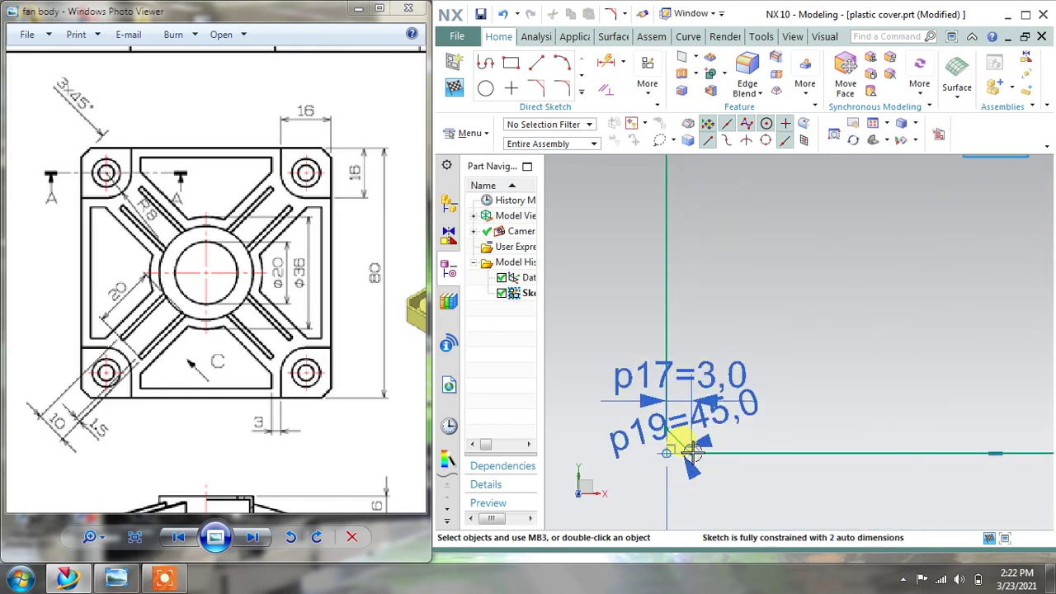
pyautogui.scroll(-2, 691, 450)
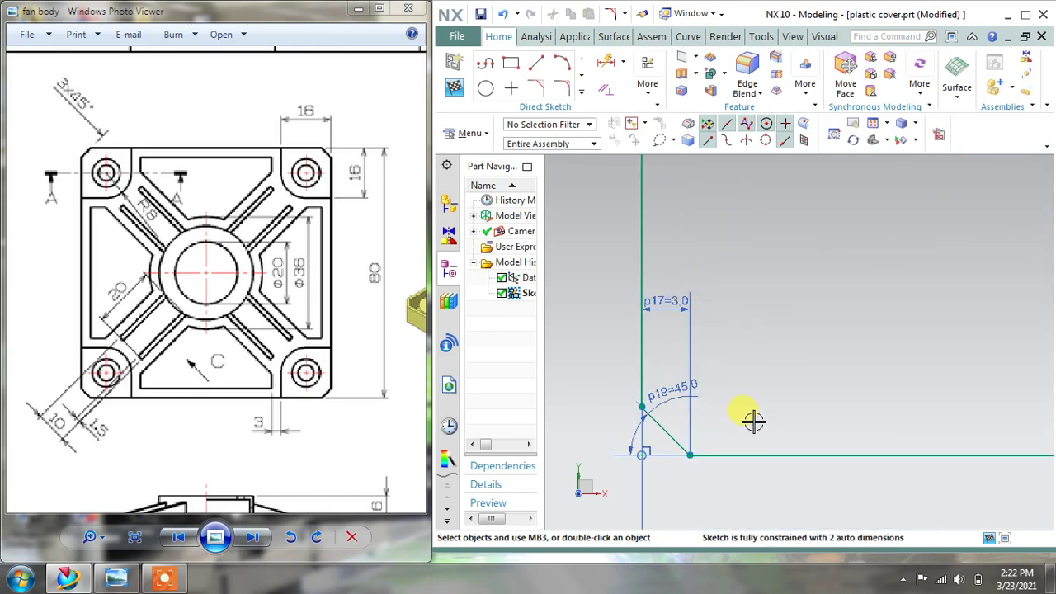
pyautogui.scroll(-5, 751, 416)
pyautogui.scroll(3, 753, 251)
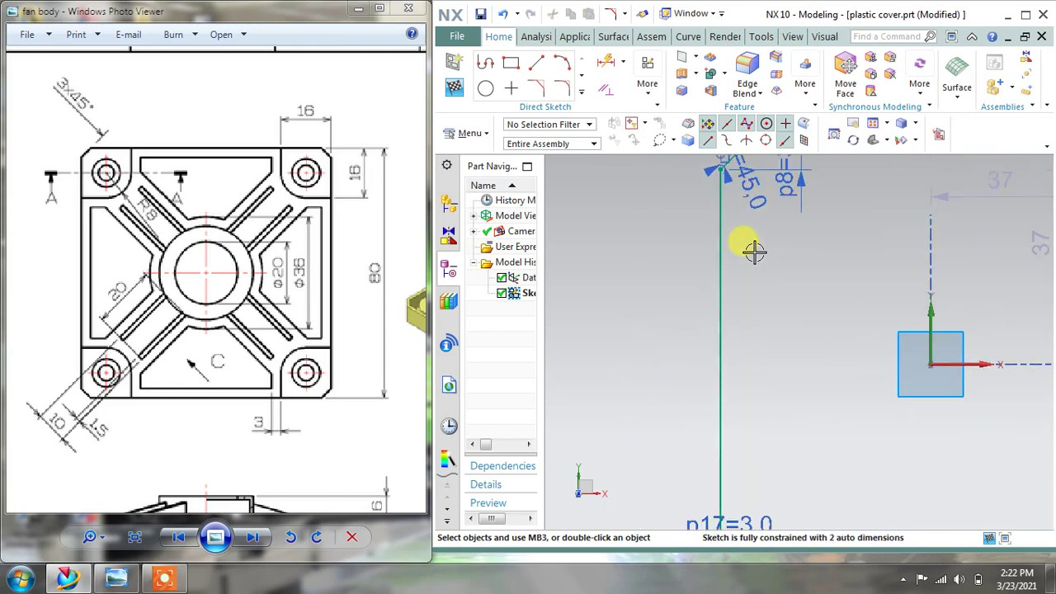
pyautogui.scroll(-3, 749, 222)
pyautogui.scroll(1, 827, 270)
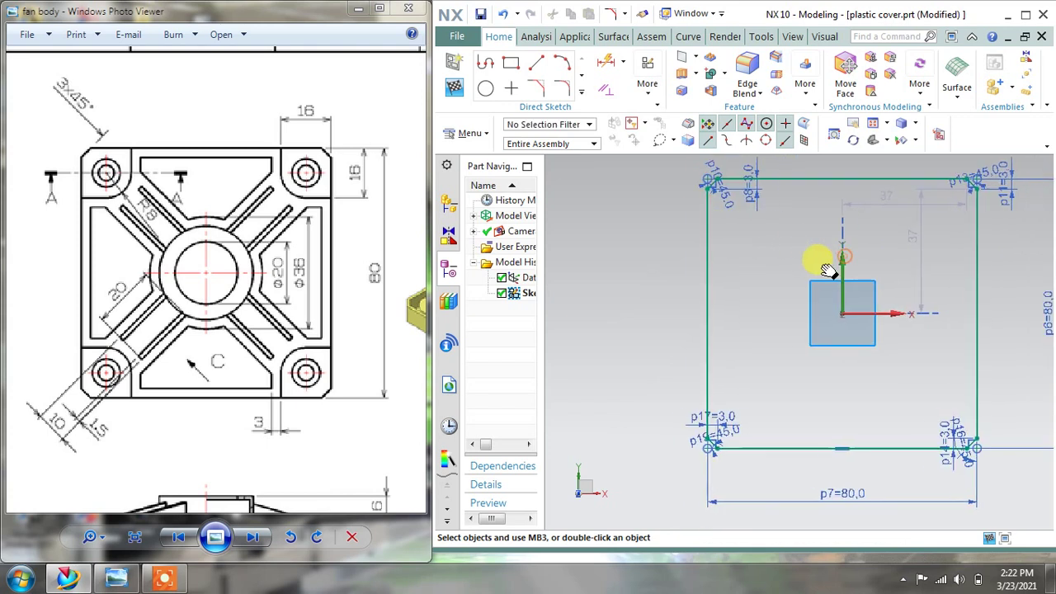
pyautogui.moveTo(828, 271)
pyautogui.keyDown('shift'); pyautogui.mouseDown(button='middle')
pyautogui.moveTo(768, 264)
pyautogui.moveTo(754, 275)
pyautogui.mouseUp(button='middle'); pyautogui.keyUp('shift')
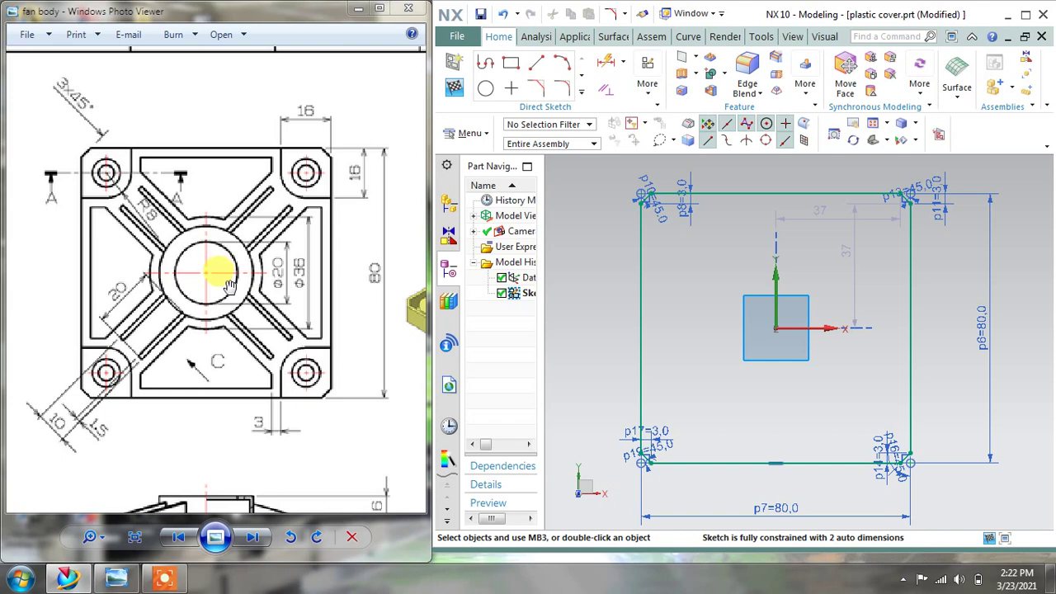
# Step: Check the part height in the side view of the reference drawing and finish the base sketch
pyautogui.moveTo(222, 278); pyautogui.dragTo(26, 204)
pyautogui.moveTo(0, 337)
pyautogui.mouseDown()
pyautogui.moveTo(83, 334)
pyautogui.moveTo(144, 231)
pyautogui.mouseUp()
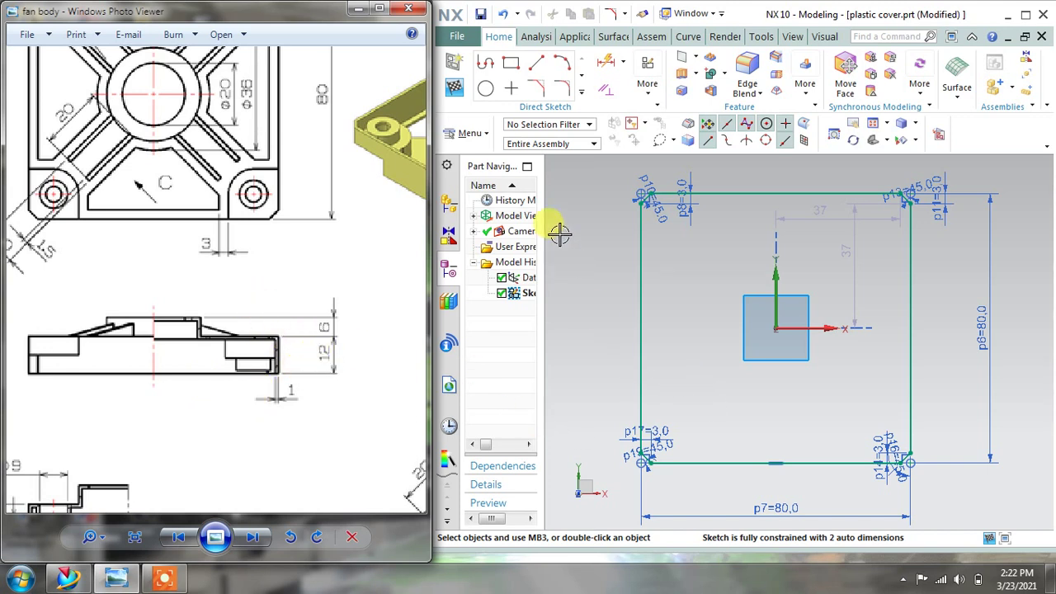
pyautogui.click(453, 86)
pyautogui.moveTo(696, 252)
pyautogui.mouseDown(button='middle')
pyautogui.moveTo(726, 268)
pyautogui.moveTo(700, 257)
pyautogui.mouseUp(button='middle')
# Step: Start an extrusion of the chamfered square profile along the ZC direction
pyautogui.click(555, 73)
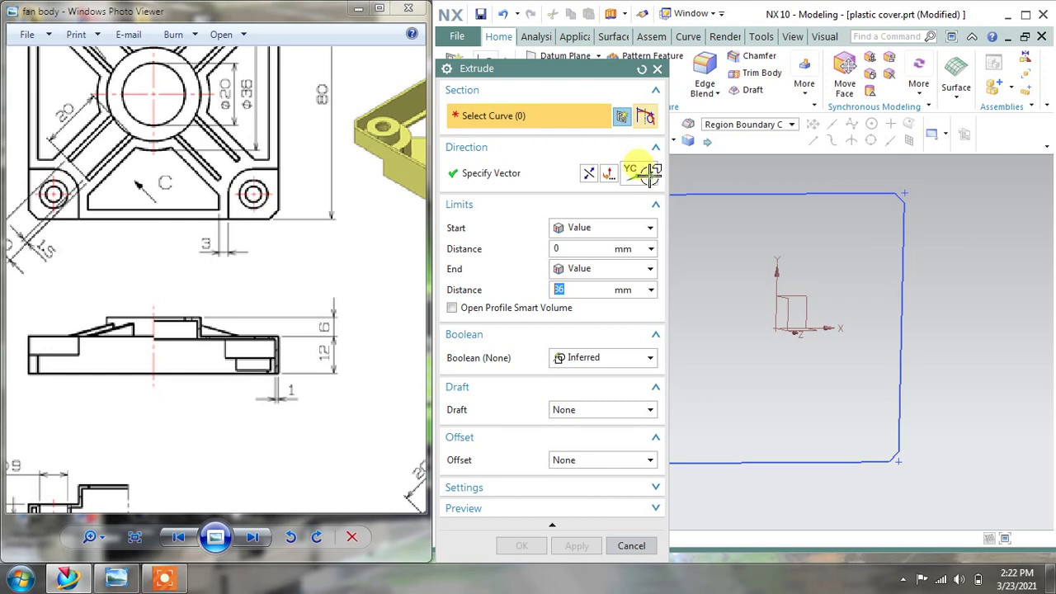
pyautogui.click(739, 228)
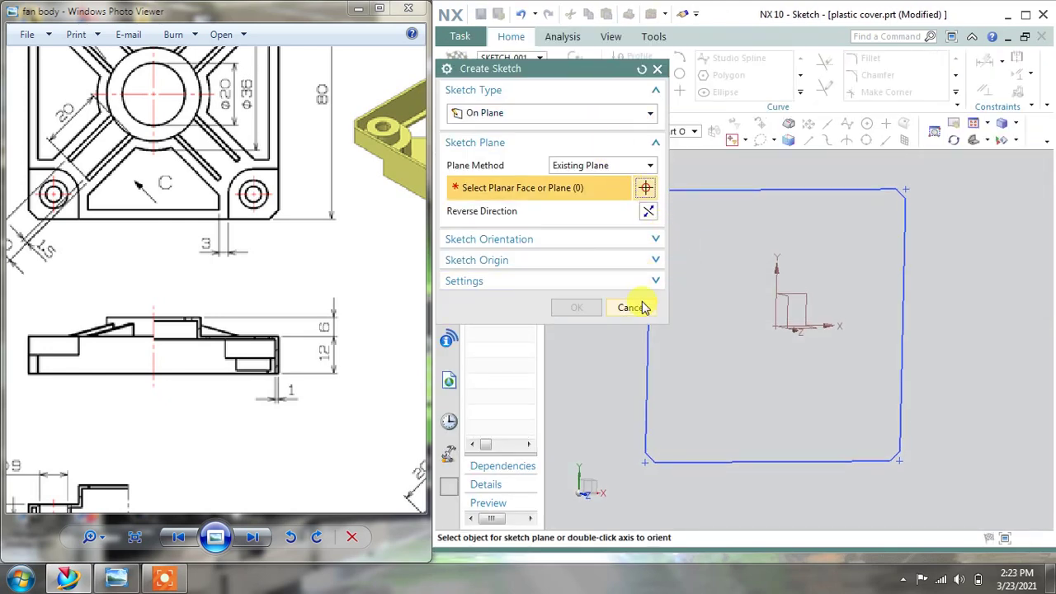
pyautogui.click(642, 304)
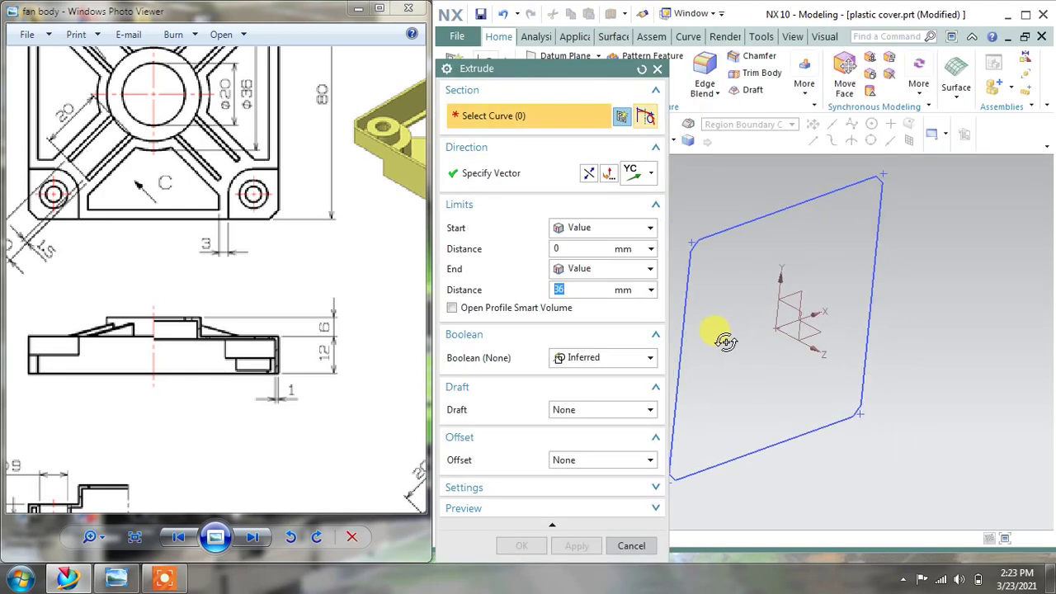
pyautogui.click(653, 176)
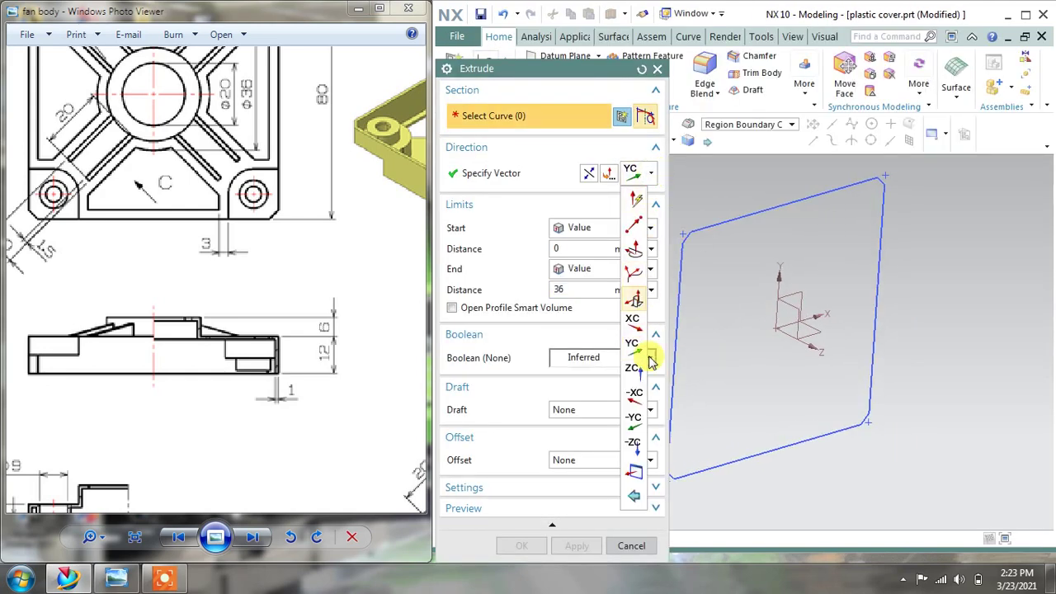
pyautogui.click(630, 365)
pyautogui.click(699, 227)
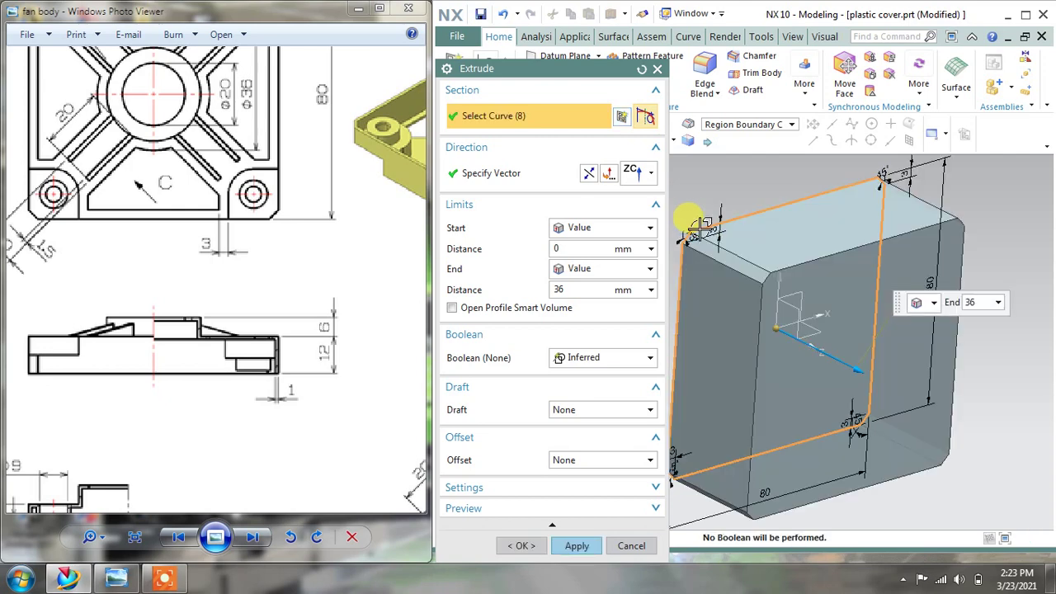
# Step: Extrude the profile from 0 to 12 mm with the Boolean set to None
pyautogui.moveTo(835, 296); pyautogui.dragTo(850, 313, button='middle')
pyautogui.click(569, 290)
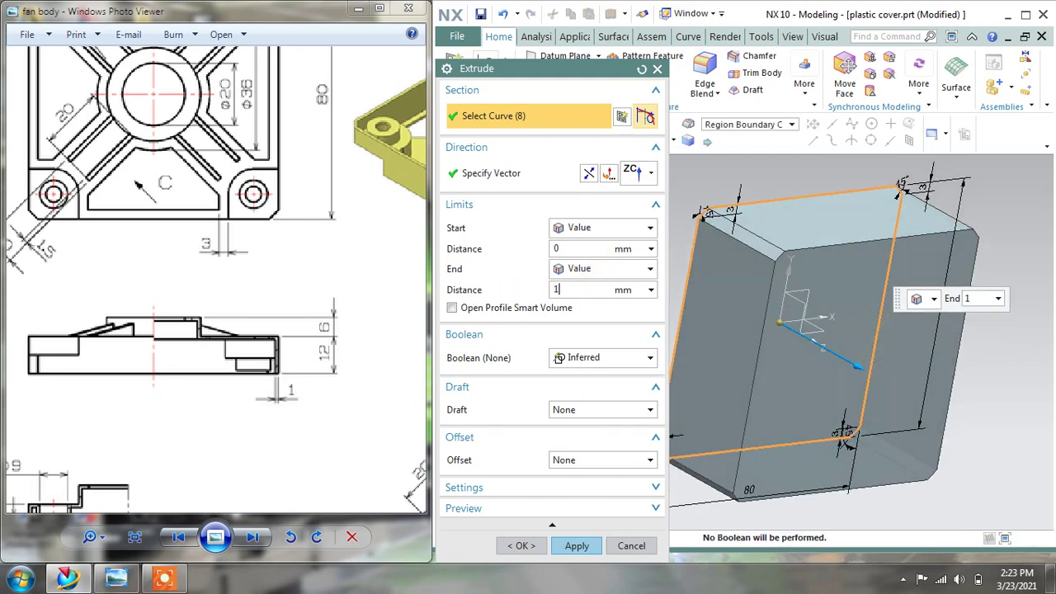
pyautogui.click(565, 358)
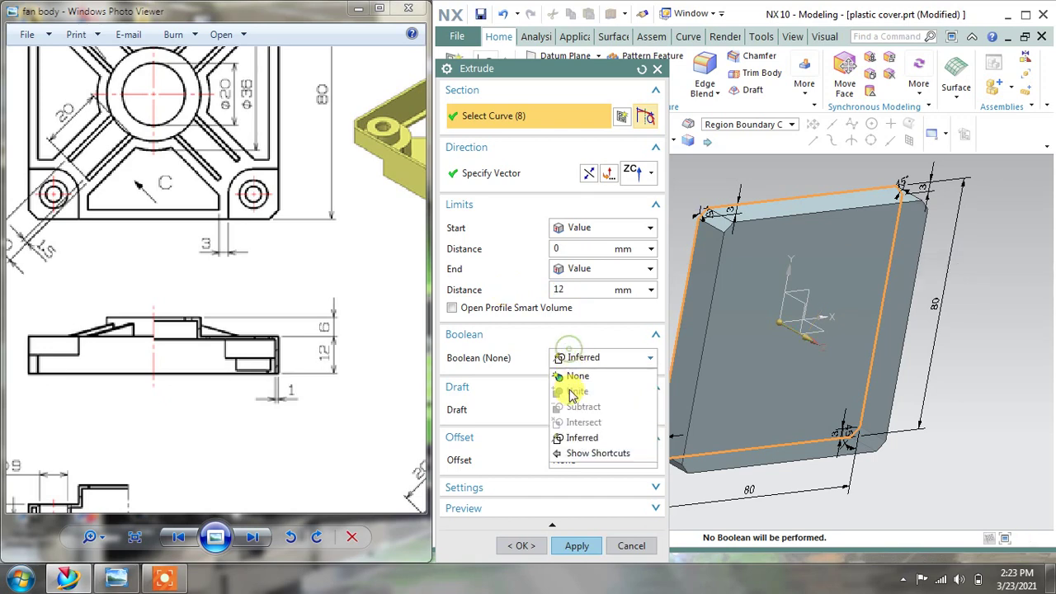
pyautogui.click(572, 382)
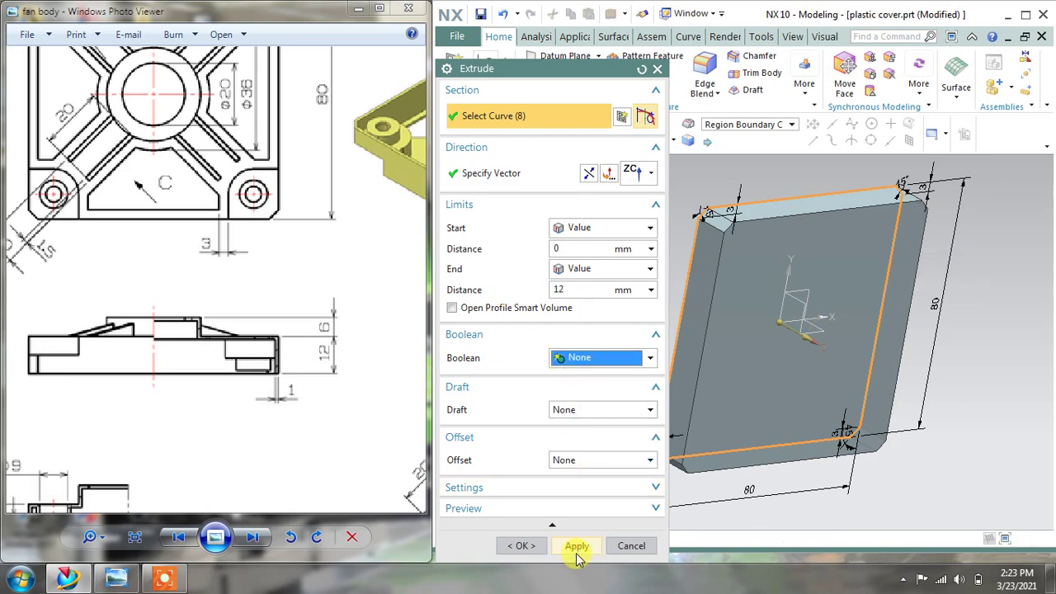
pyautogui.click(577, 546)
pyautogui.click(631, 545)
# Step: Create a new sketch on the large upper face of the plate
pyautogui.moveTo(766, 330); pyautogui.dragTo(745, 275, button='middle')
pyautogui.click(456, 69)
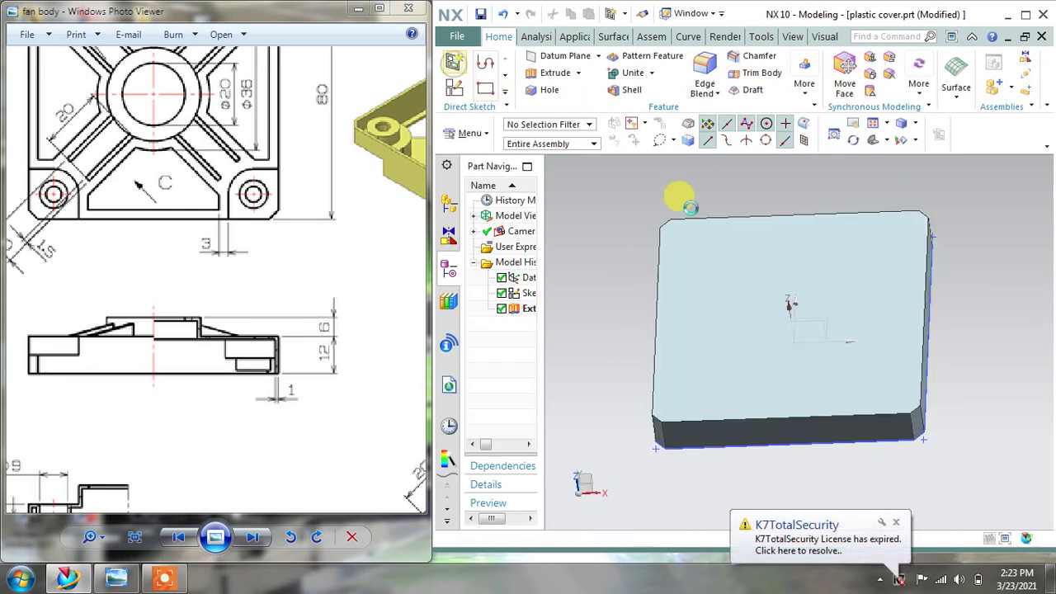
pyautogui.click(718, 273)
pyautogui.click(576, 307)
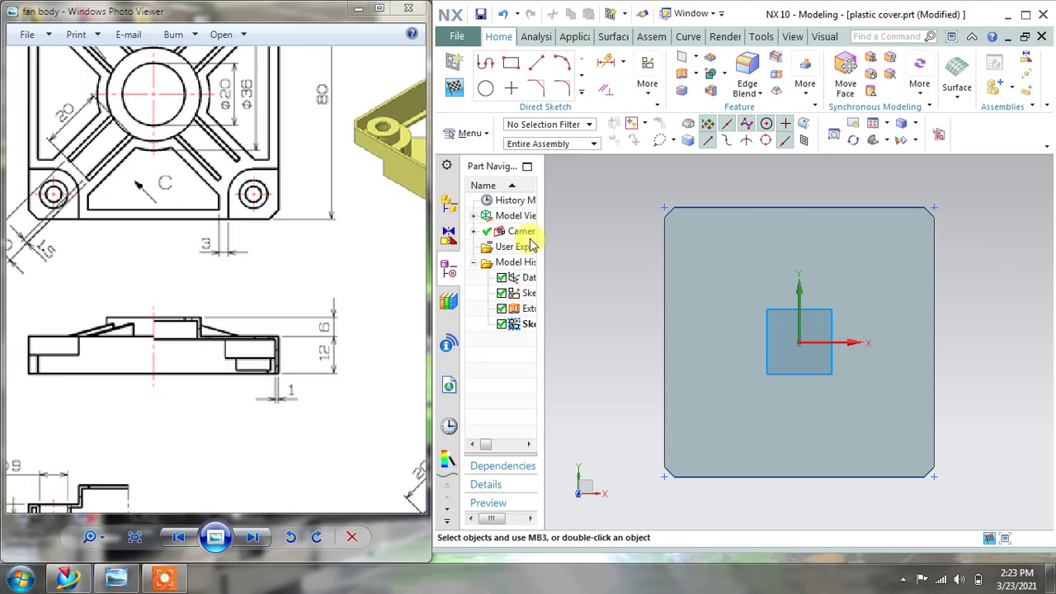
# Step: Project all eight outer edges of the plate's upper face into the sketch, including the chamfered corners
pyautogui.moveTo(170, 182)
pyautogui.mouseDown()
pyautogui.moveTo(160, 243)
pyautogui.moveTo(201, 268)
pyautogui.mouseUp()
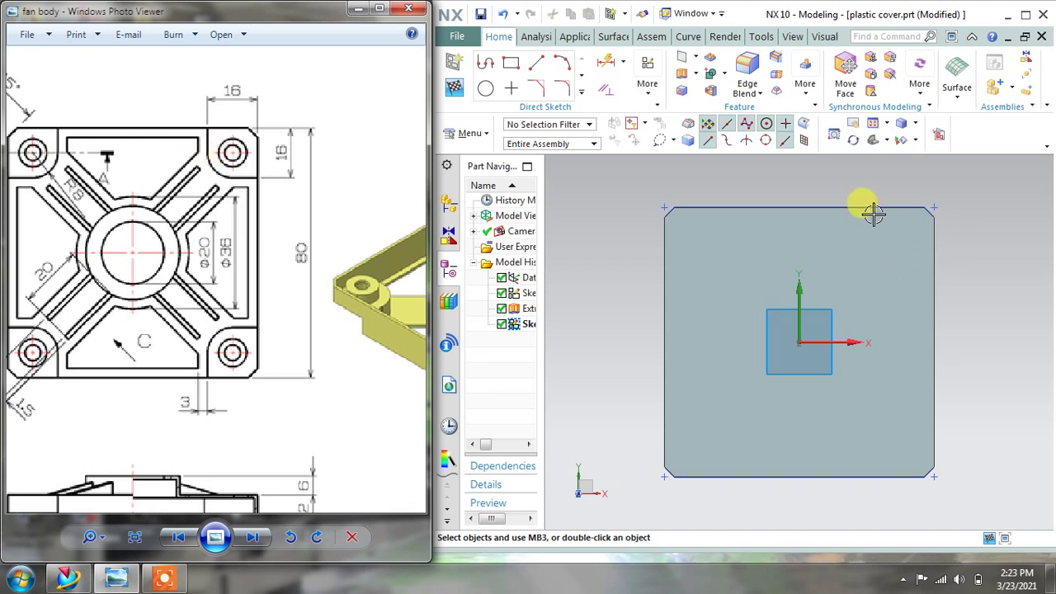
pyautogui.click(582, 93)
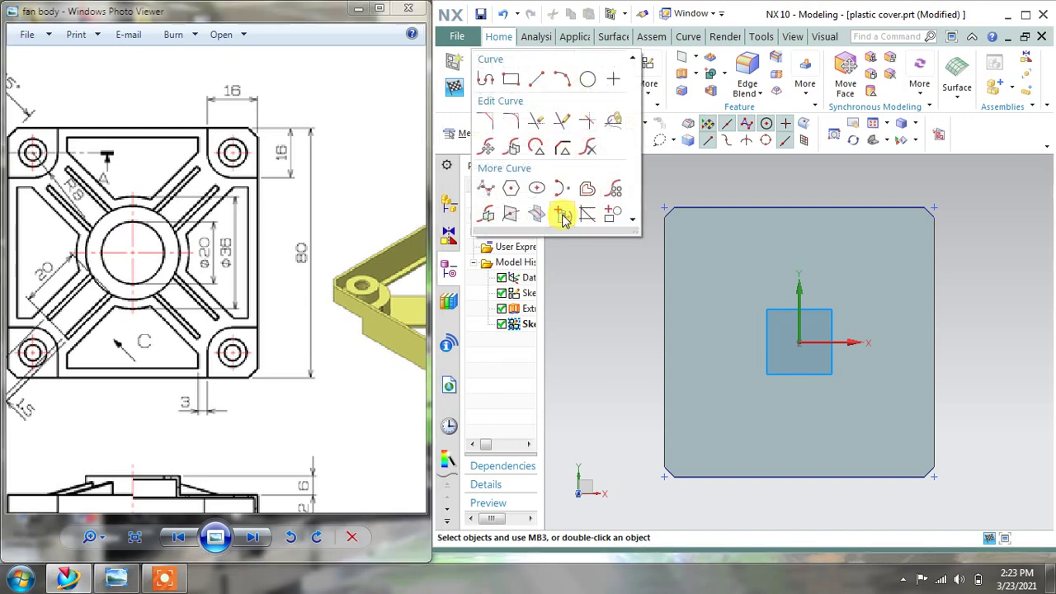
pyautogui.click(561, 216)
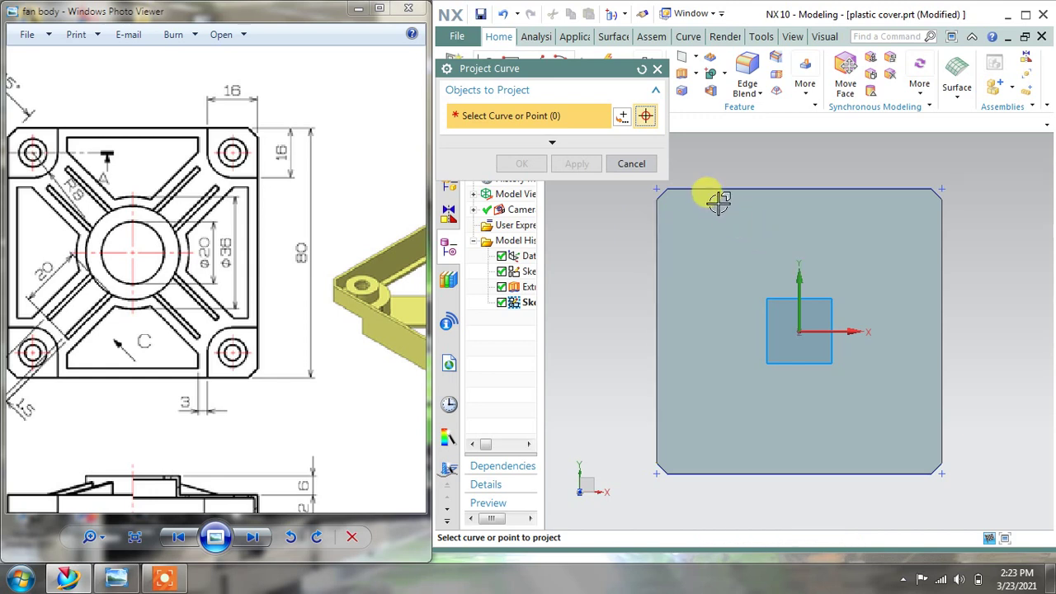
pyautogui.click(661, 190)
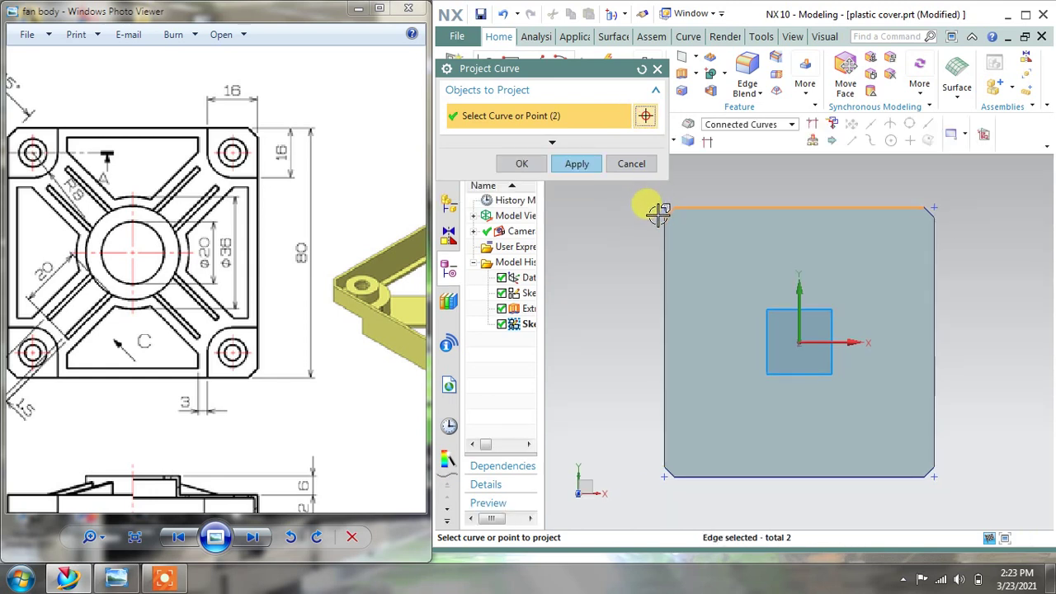
pyautogui.click(661, 226)
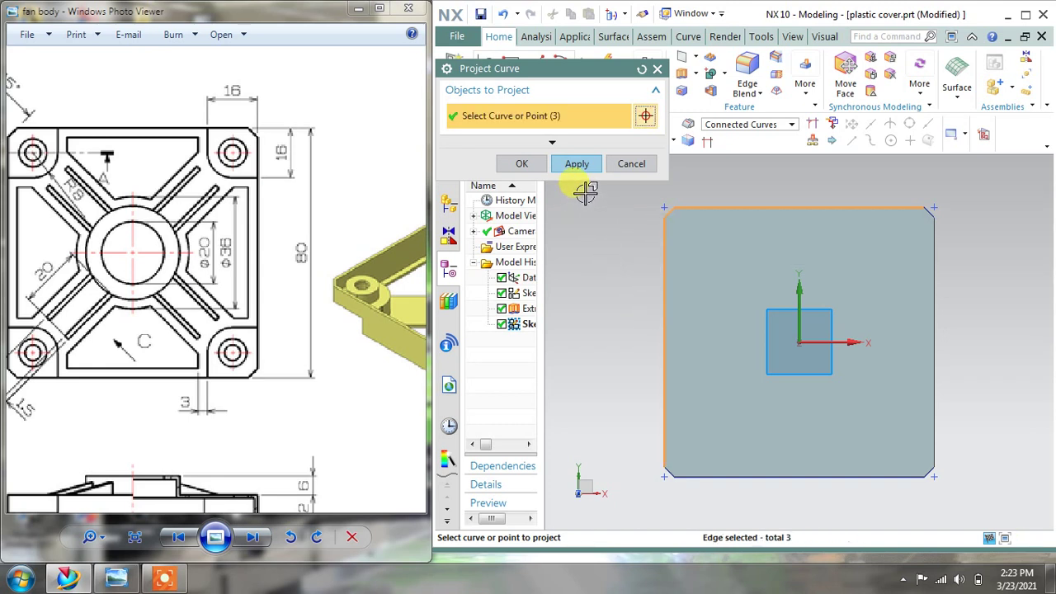
pyautogui.click(685, 476)
pyautogui.click(919, 477)
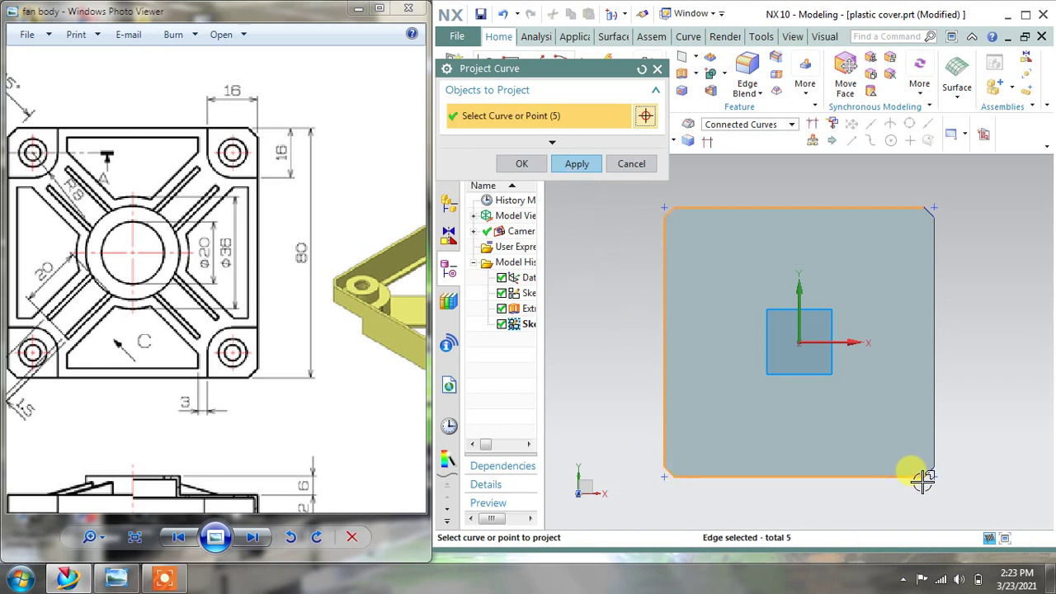
pyautogui.click(930, 473)
pyautogui.click(934, 428)
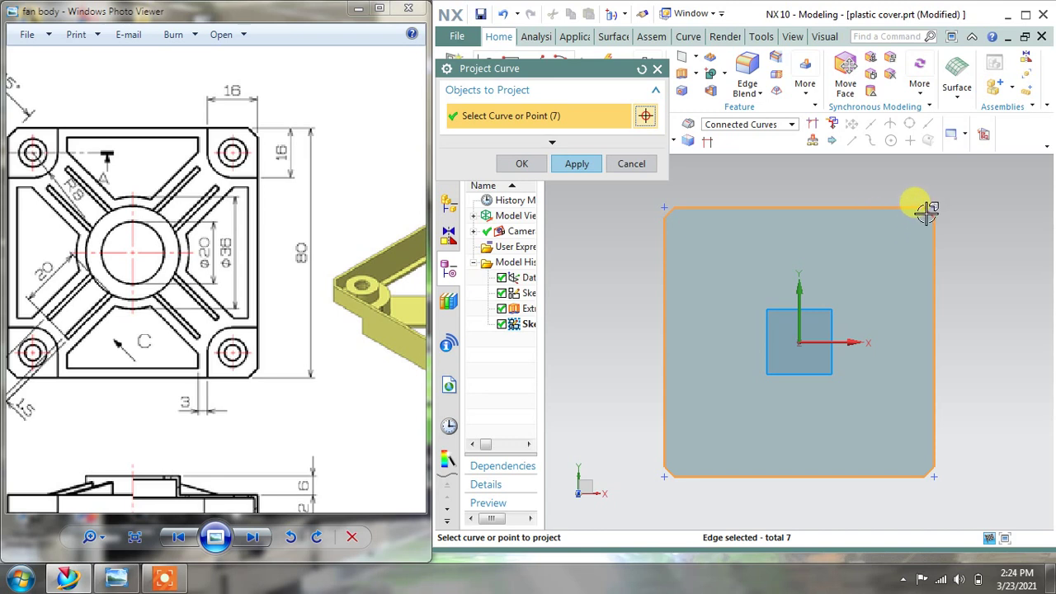
pyautogui.click(928, 212)
pyautogui.click(577, 163)
pyautogui.click(631, 163)
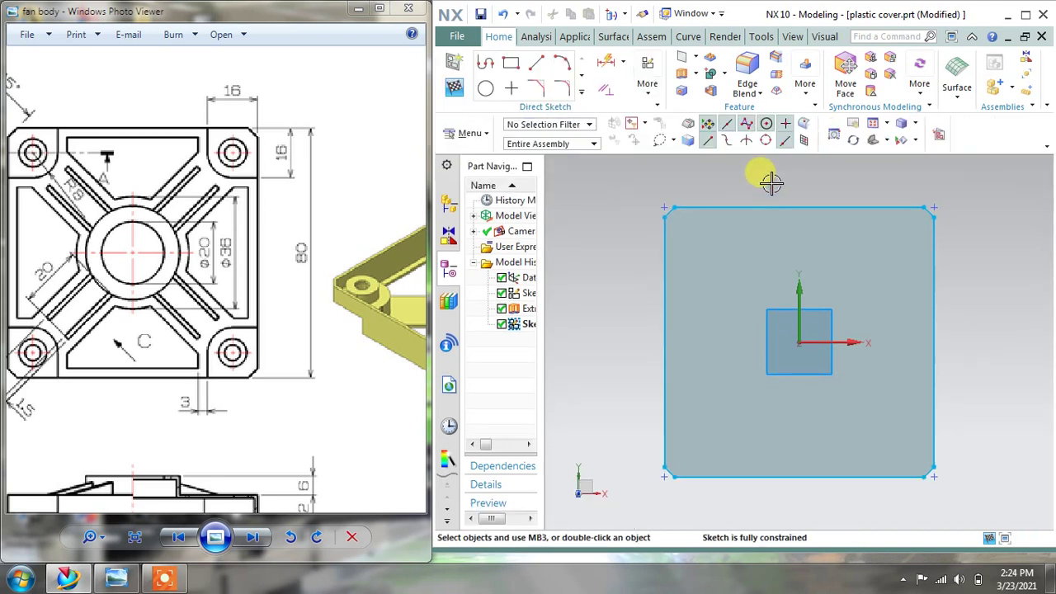
# Step: Sketch a vertical and a horizontal line enclosing the upper-right corner of the square, about 14 mm wide
pyautogui.scroll(1, 754, 219)
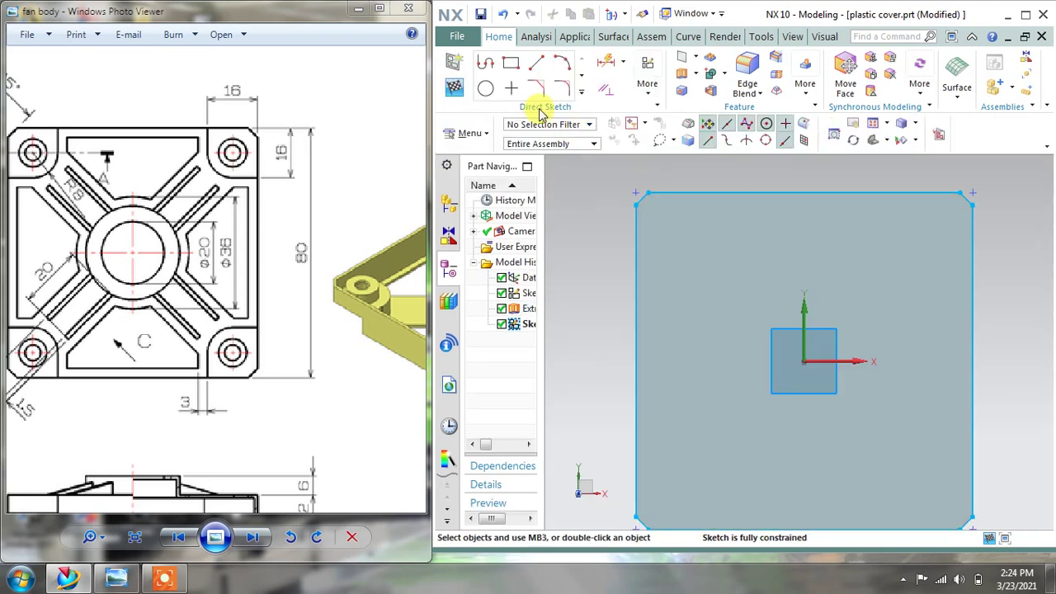
pyautogui.click(537, 65)
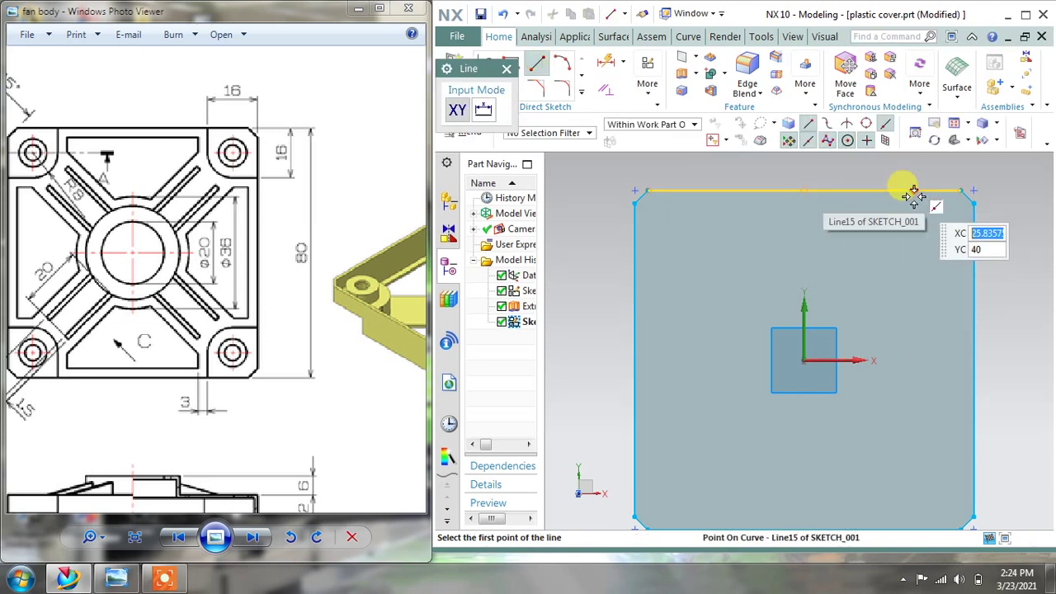
pyautogui.click(913, 192)
pyautogui.click(913, 254)
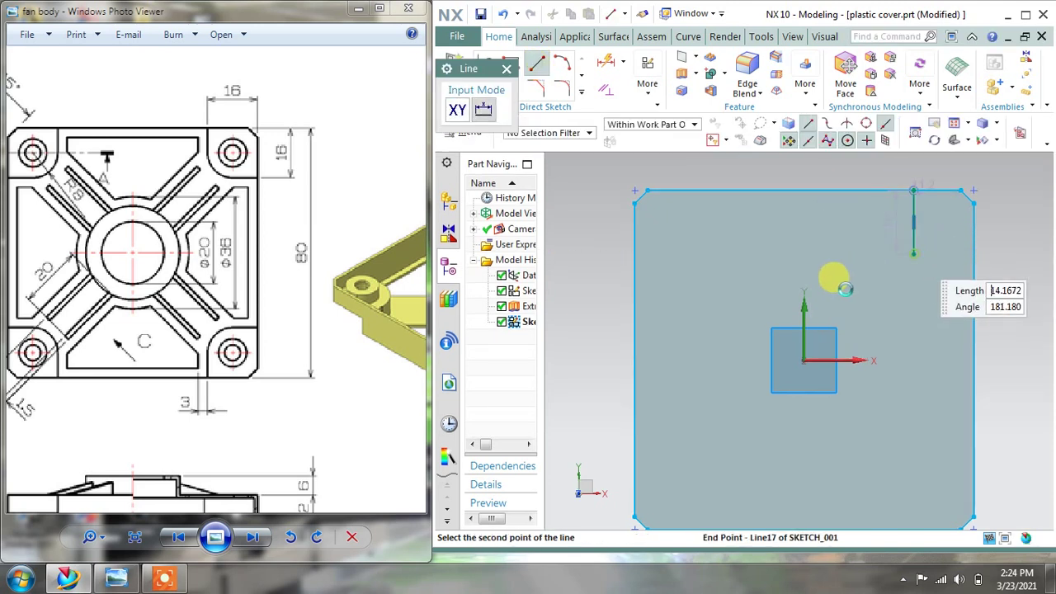
pyautogui.click(913, 254)
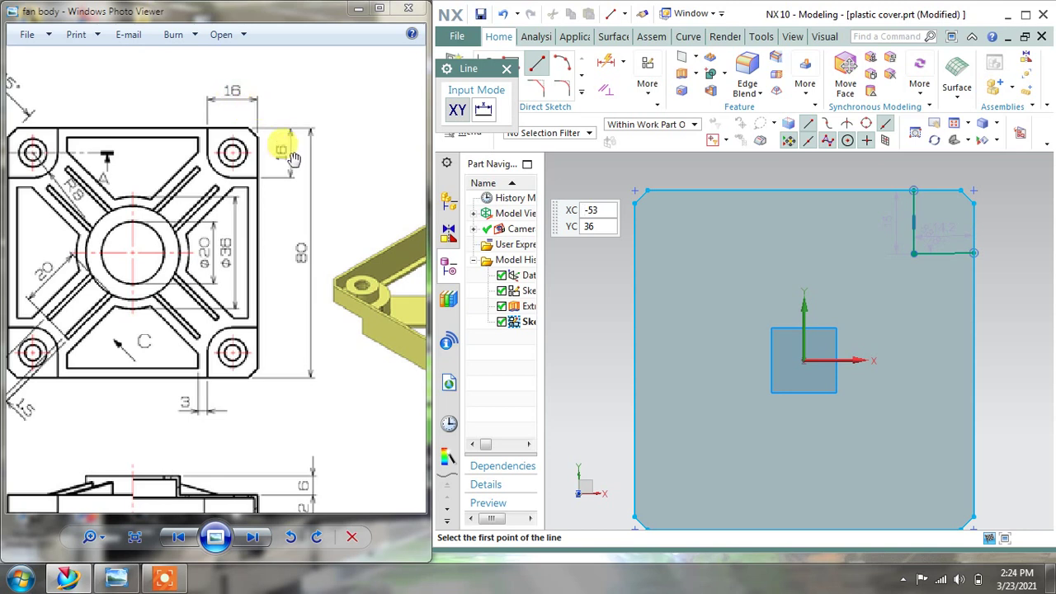
# Step: Leave the Line command and constrain the lower line of the corner box to horizontal
pyautogui.scroll(3, 907, 255)
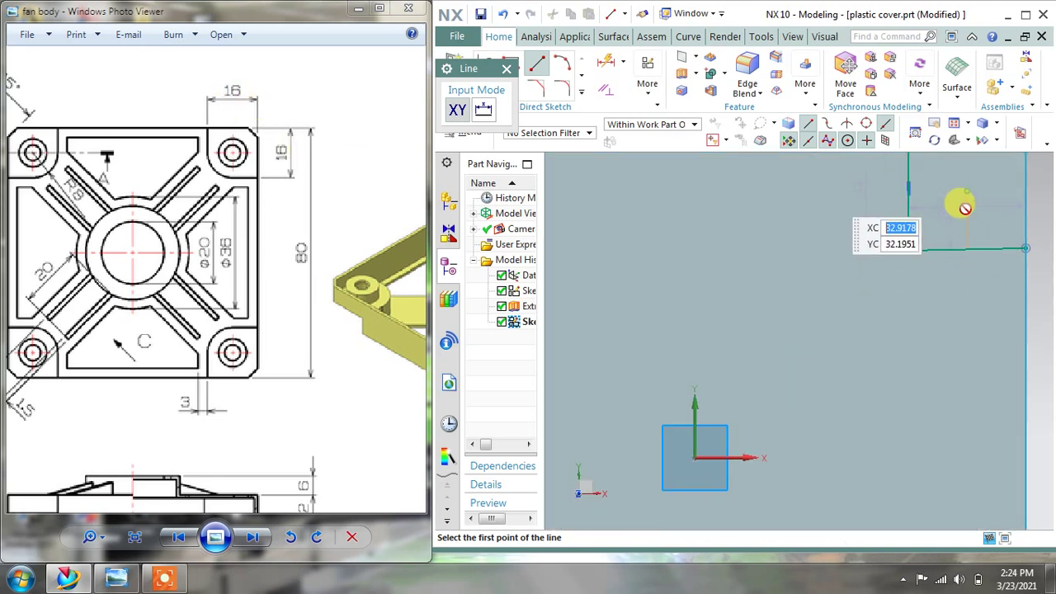
pyautogui.scroll(-3, 972, 250)
pyautogui.scroll(3, 971, 250)
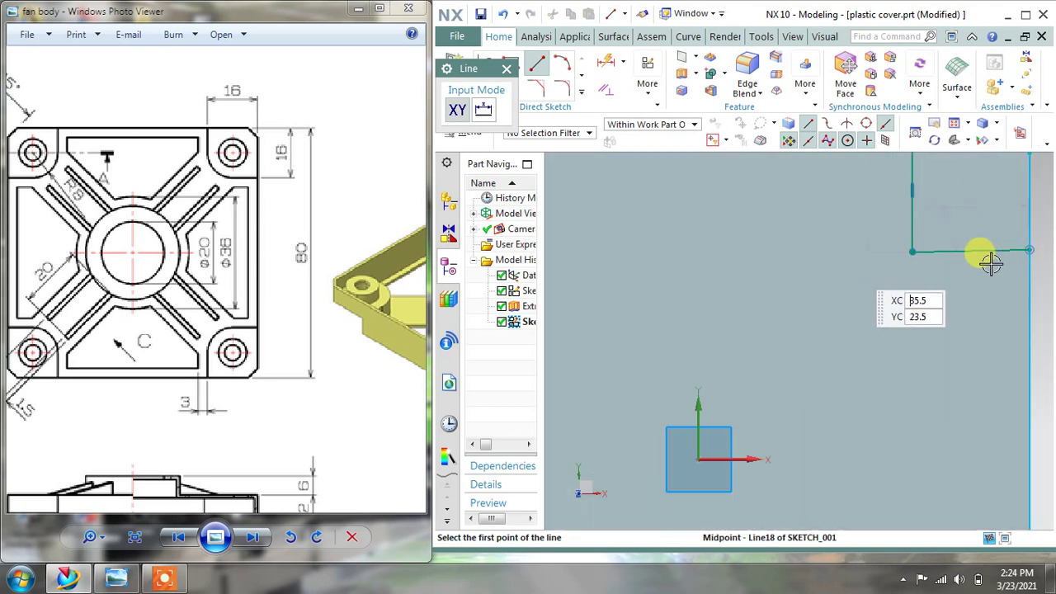
pyautogui.scroll(-2, 989, 262)
pyautogui.scroll(2, 825, 248)
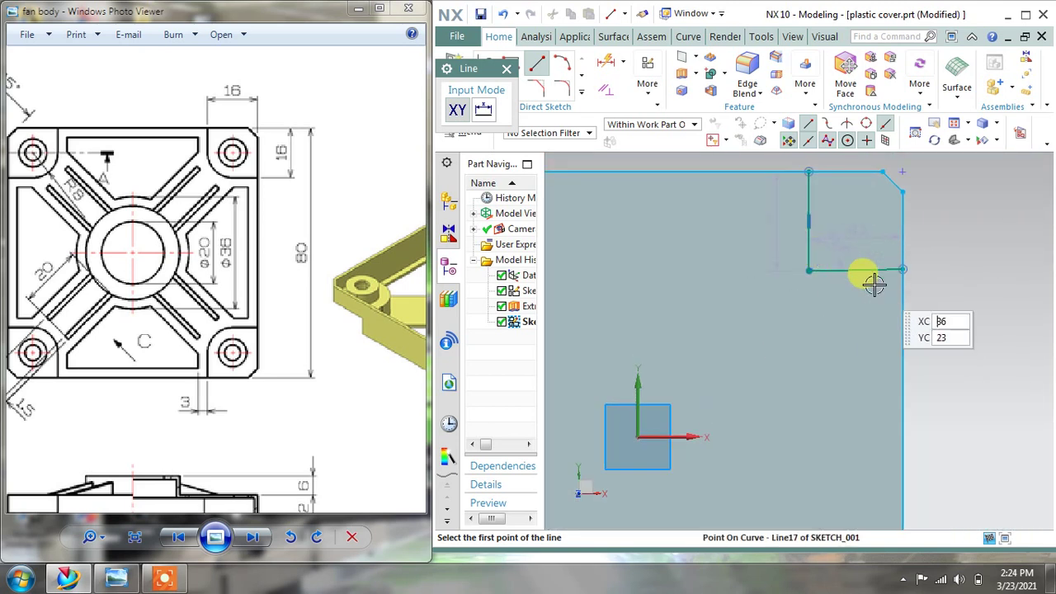
pyautogui.press('Escape')
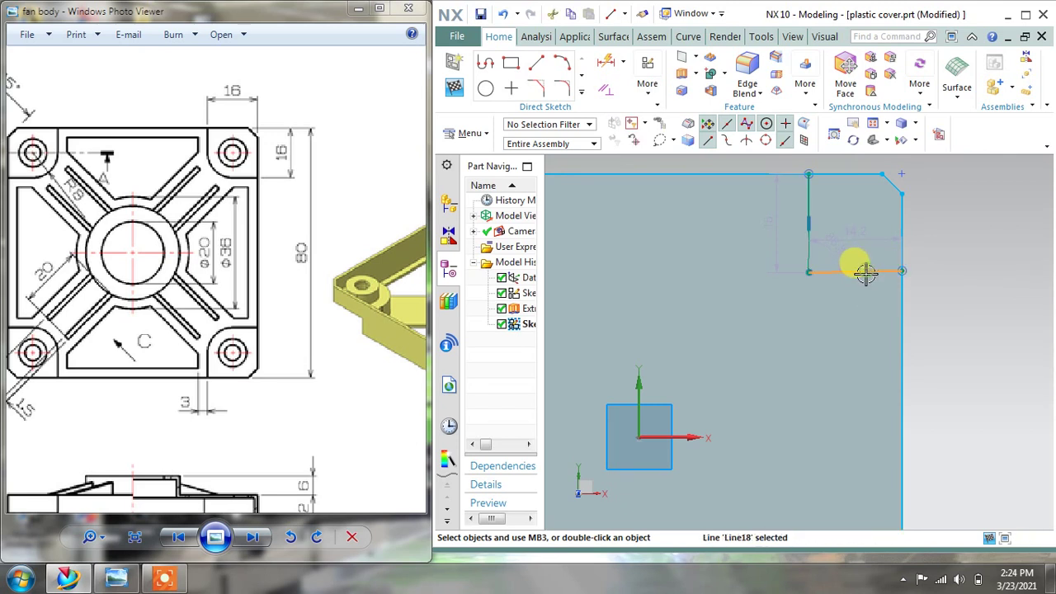
pyautogui.click(896, 222)
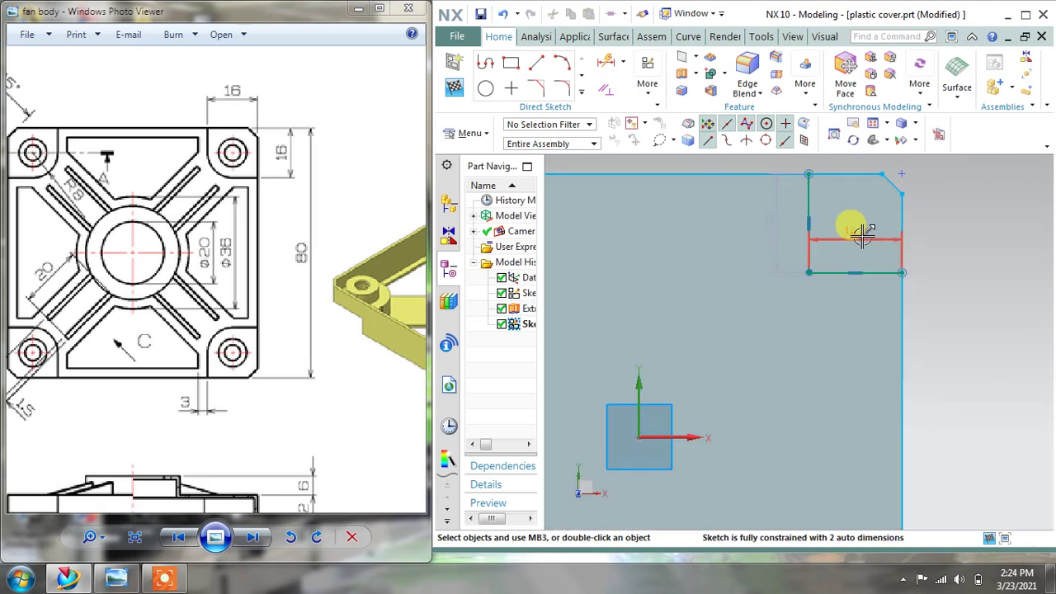
# Step: Move the corner box's horizontal dimension below the box and set the width to 16 mm
pyautogui.moveTo(861, 237)
pyautogui.mouseDown()
pyautogui.moveTo(858, 301)
pyautogui.moveTo(956, 320)
pyautogui.mouseUp()
pyautogui.doubleClick(947, 312)
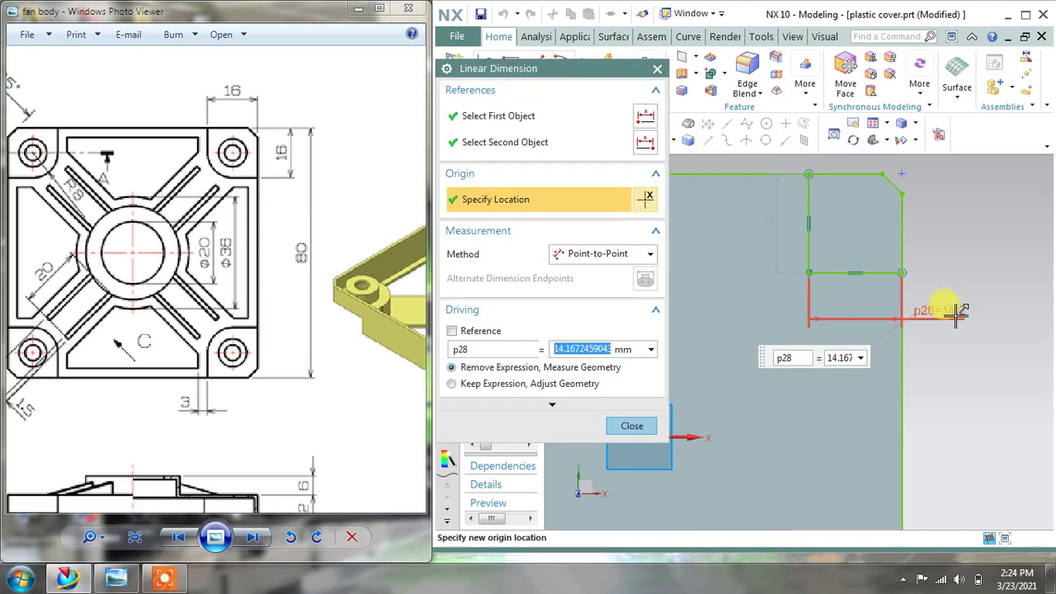
pyautogui.write('16')
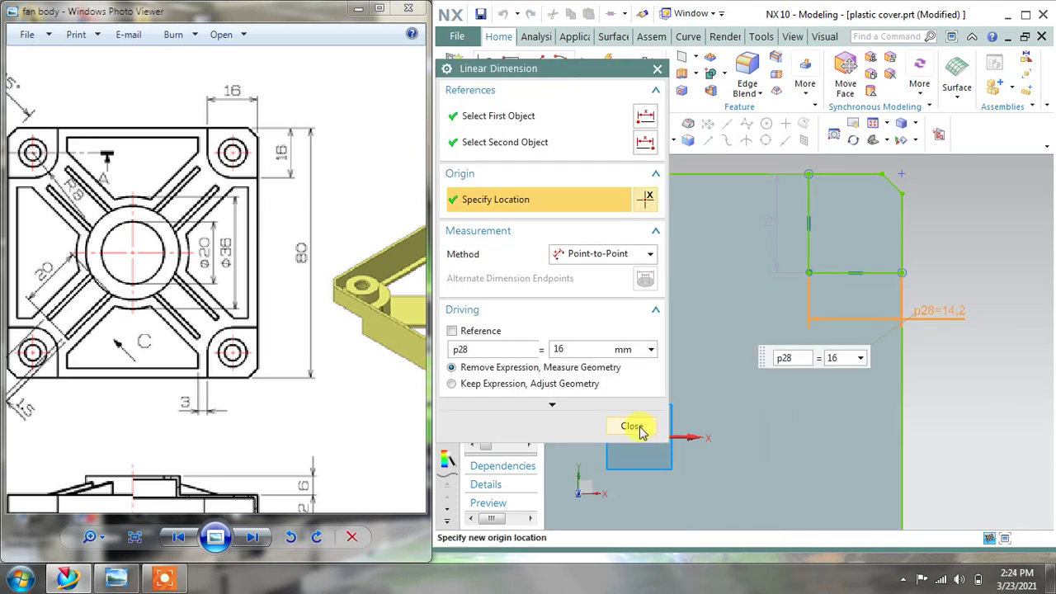
pyautogui.click(644, 435)
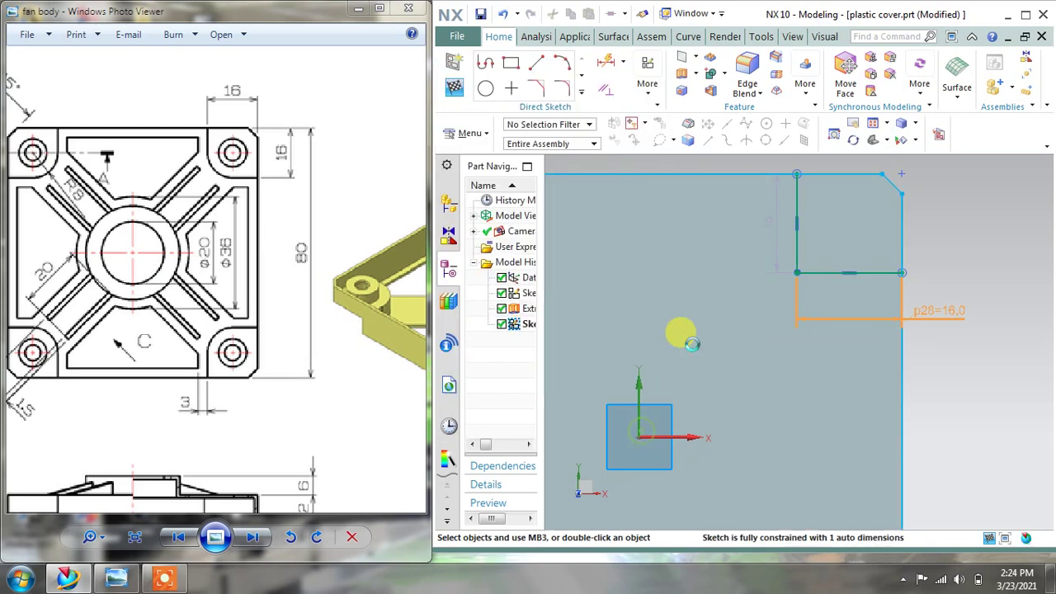
# Step: Set the corner box's height to 16 mm with the vertical dimension beside it
pyautogui.click(772, 218)
pyautogui.doubleClick(760, 227)
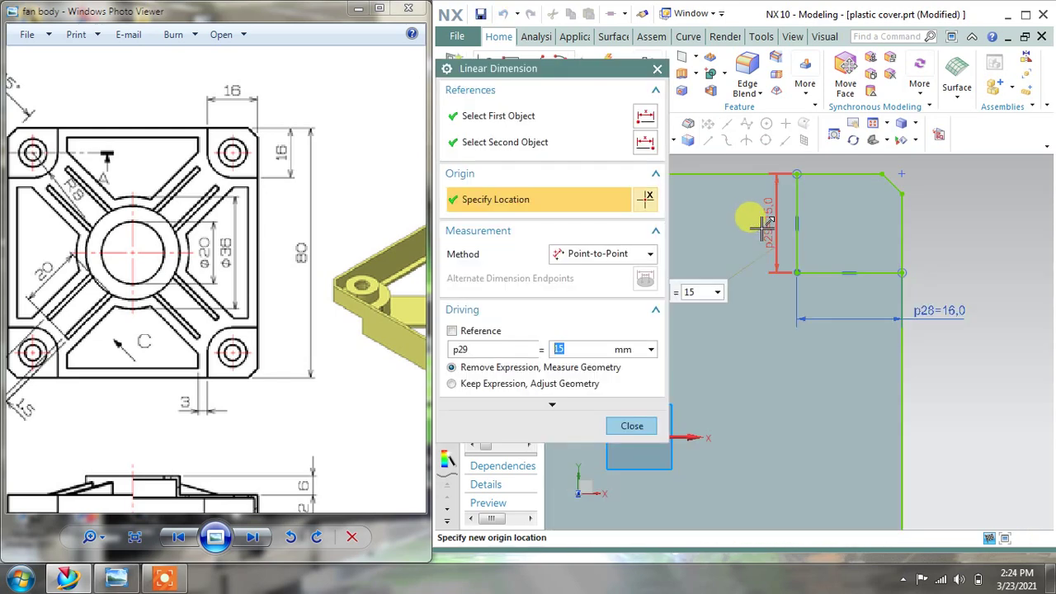
pyautogui.write('16')
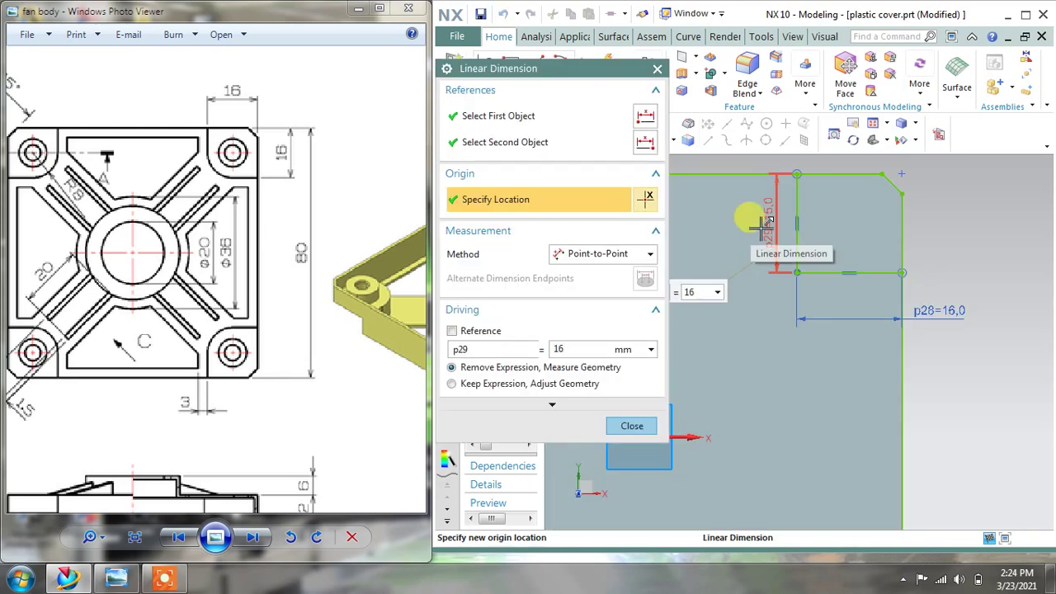
pyautogui.press('Return')
pyautogui.click(632, 426)
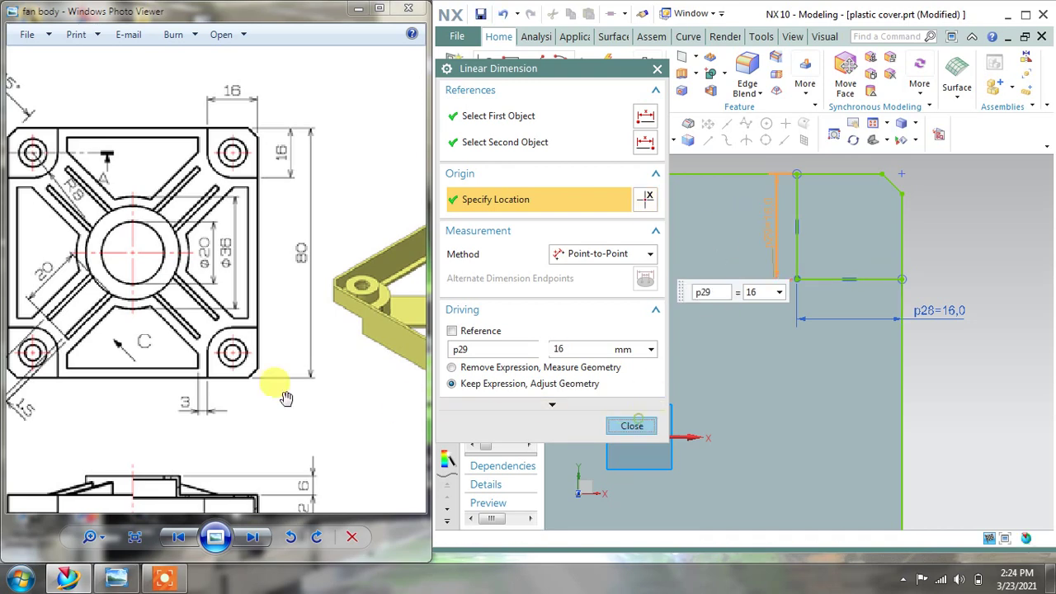
# Step: Examine the drawing in Windows Photo Viewer for the corner pads: top view, side view and Section A-A
pyautogui.moveTo(110, 346)
pyautogui.mouseDown()
pyautogui.moveTo(116, 277)
pyautogui.moveTo(181, 191)
pyautogui.mouseUp()
pyautogui.moveTo(262, 384)
pyautogui.mouseDown()
pyautogui.moveTo(200, 411)
pyautogui.moveTo(97, 431)
pyautogui.moveTo(53, 384)
pyautogui.moveTo(176, 436)
pyautogui.moveTo(195, 341)
pyautogui.moveTo(113, 382)
pyautogui.moveTo(271, 361)
pyautogui.mouseUp()
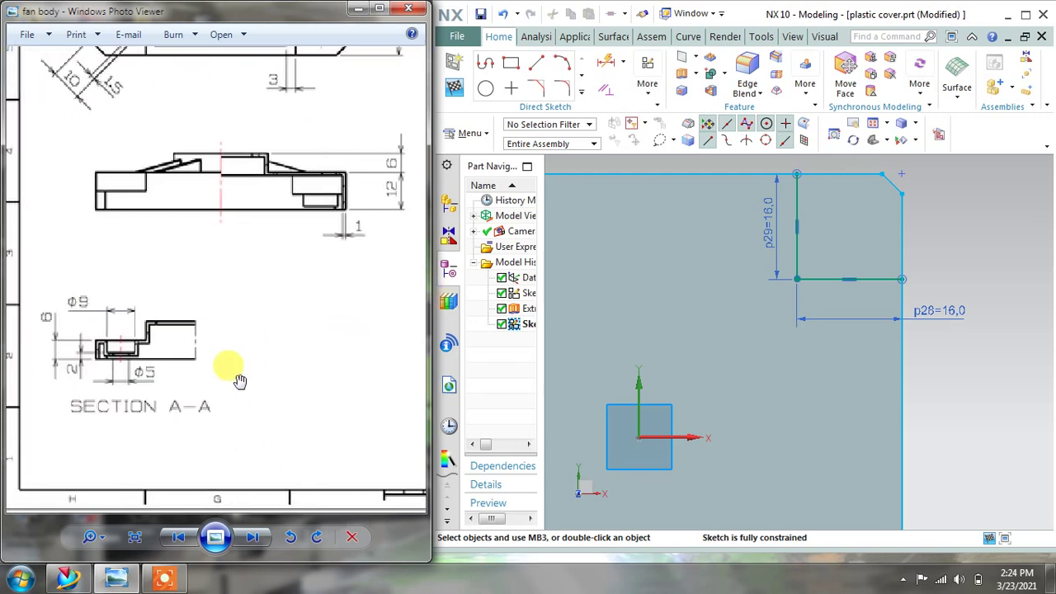
pyautogui.moveTo(204, 381)
pyautogui.mouseDown()
pyautogui.moveTo(179, 292)
pyautogui.moveTo(210, 427)
pyautogui.moveTo(196, 207)
pyautogui.moveTo(208, 299)
pyautogui.moveTo(182, 246)
pyautogui.moveTo(274, 252)
pyautogui.moveTo(297, 210)
pyautogui.moveTo(310, 215)
pyautogui.mouseUp()
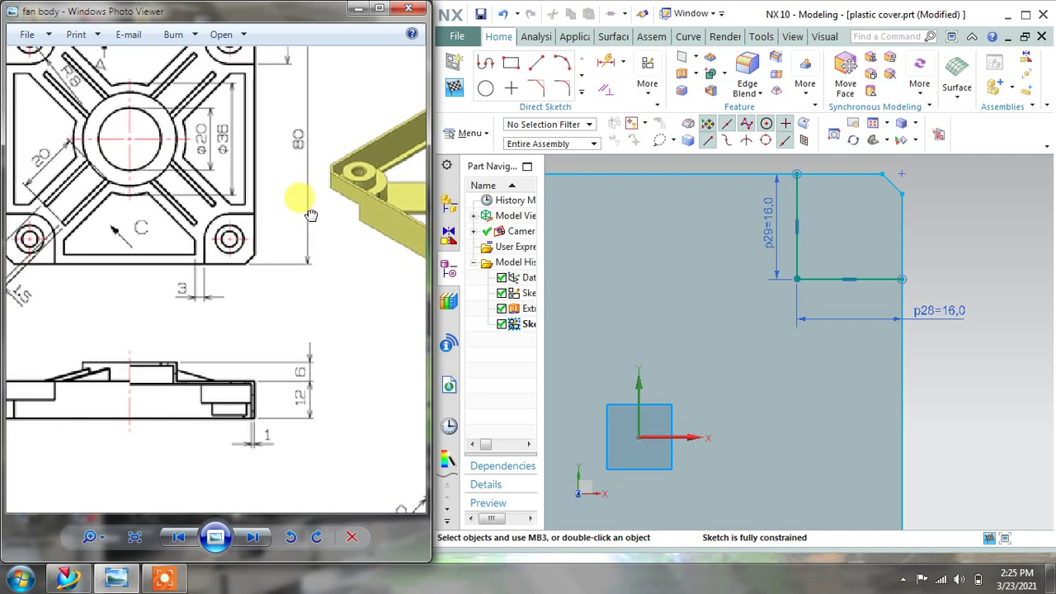
pyautogui.scroll(2, 233, 413)
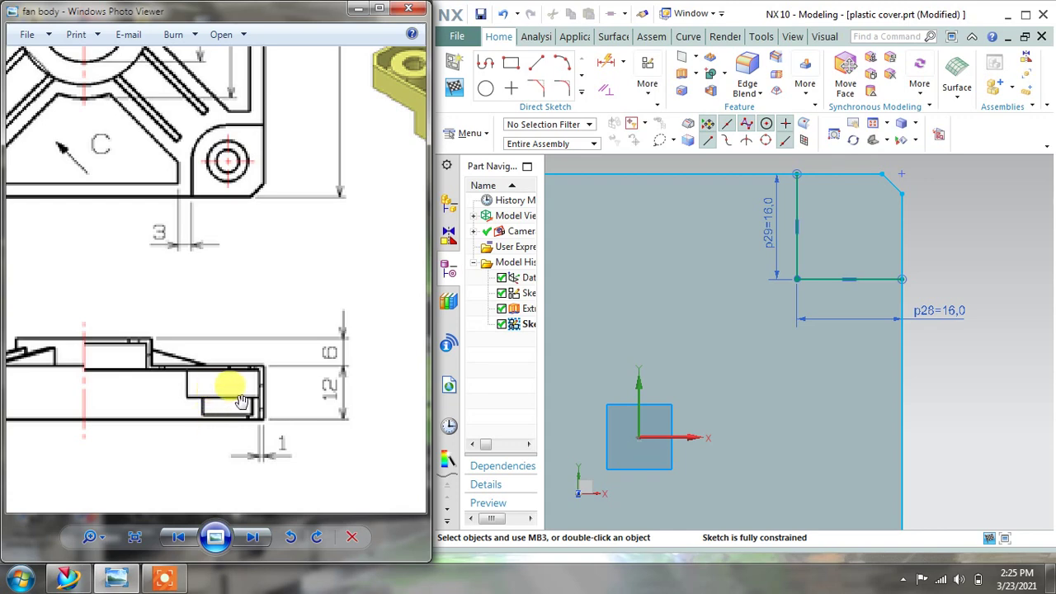
pyautogui.scroll(-2, 241, 402)
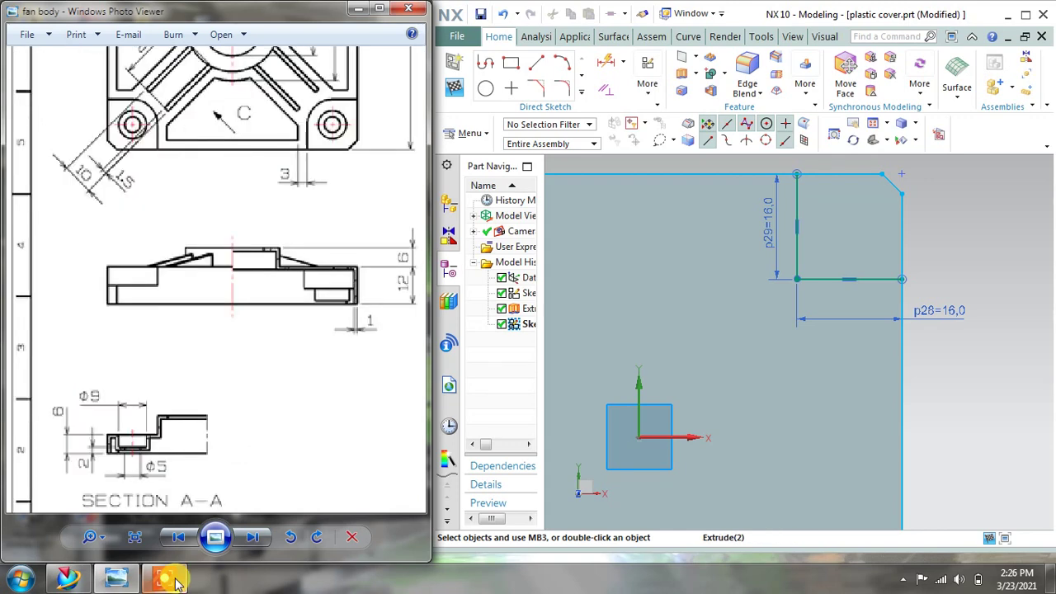
pyautogui.moveTo(223, 193); pyautogui.dragTo(269, 349)
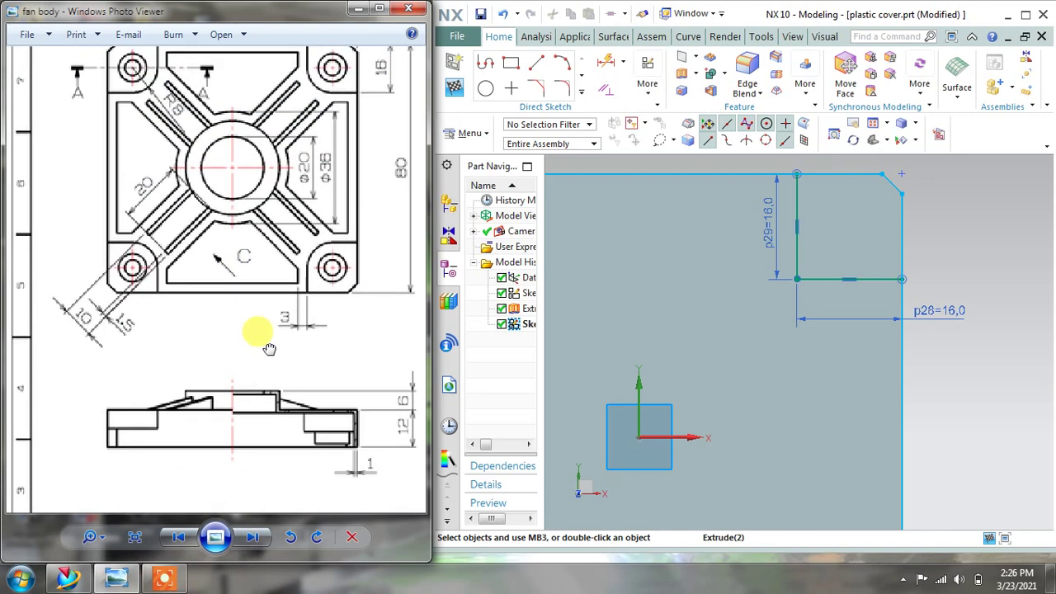
pyautogui.moveTo(92, 55); pyautogui.dragTo(93, 95)
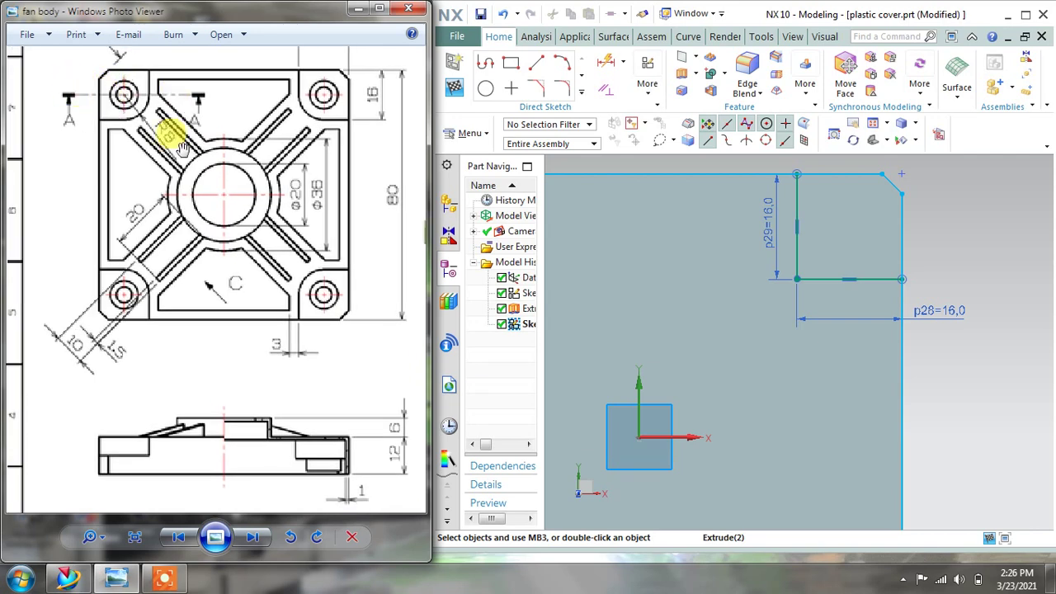
pyautogui.moveTo(115, 346); pyautogui.dragTo(124, 179)
pyautogui.moveTo(129, 320); pyautogui.dragTo(130, 266)
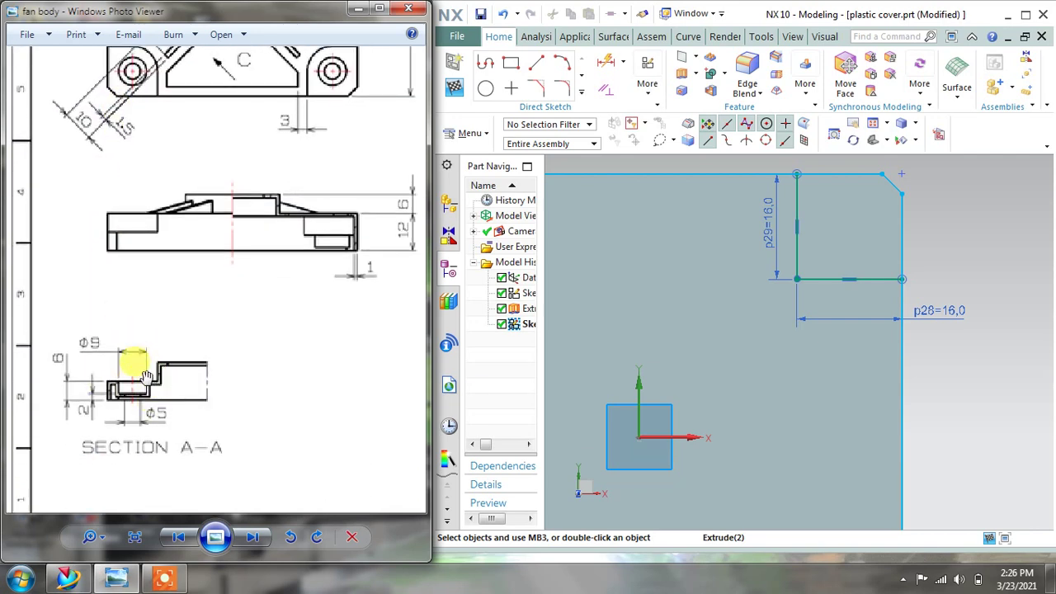
pyautogui.scroll(2, 110, 396)
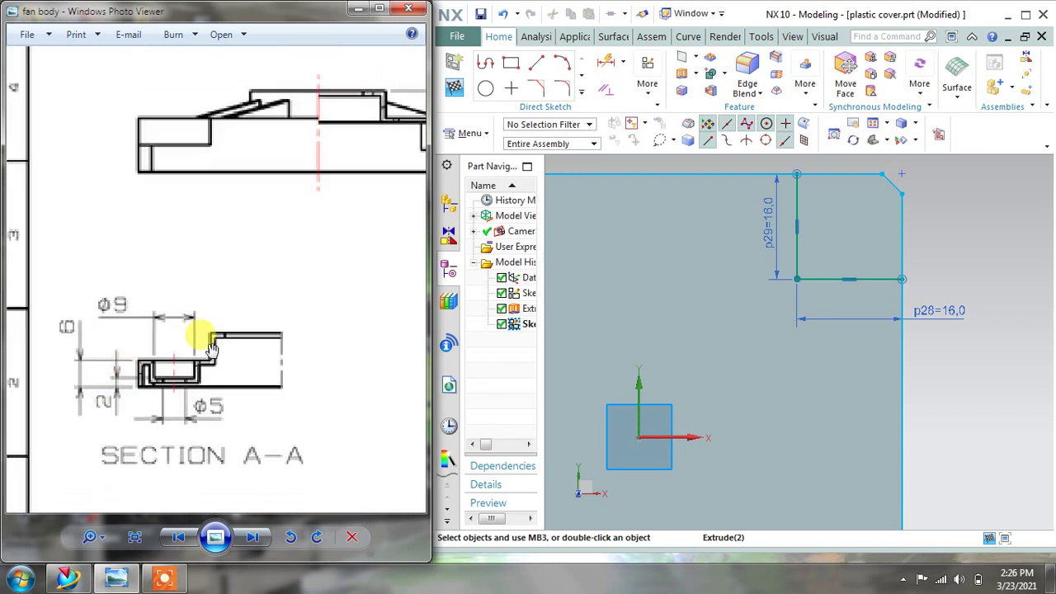
pyautogui.scroll(-4, 206, 350)
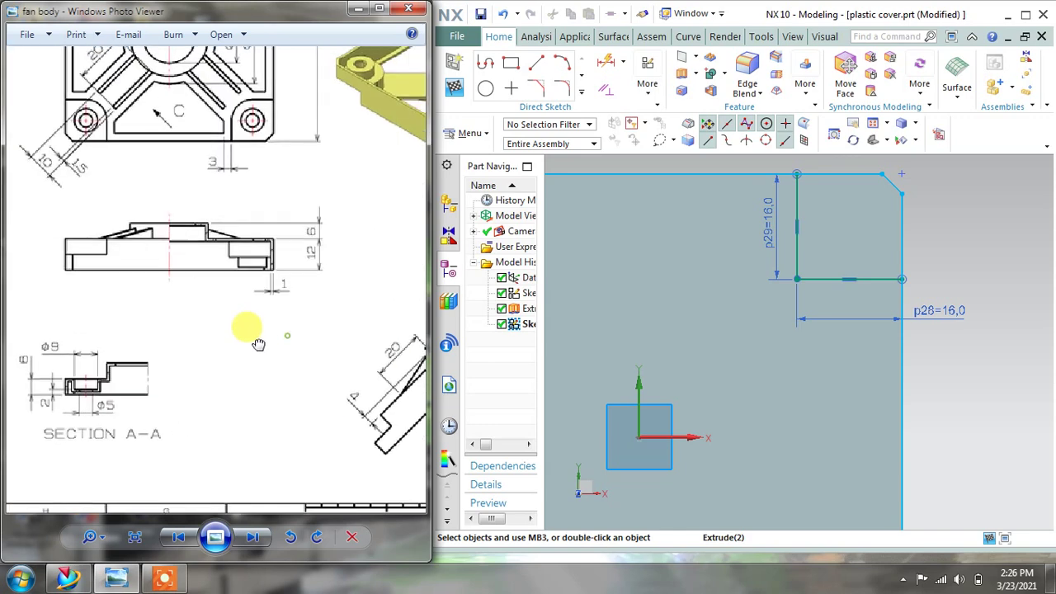
pyautogui.scroll(-3, 227, 361)
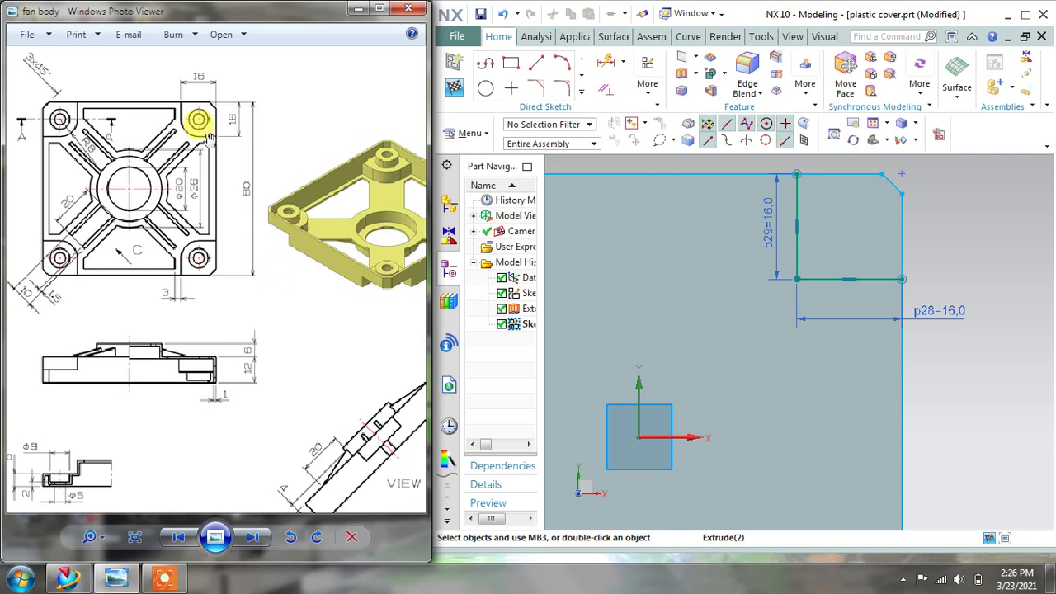
pyautogui.scroll(2, 77, 134)
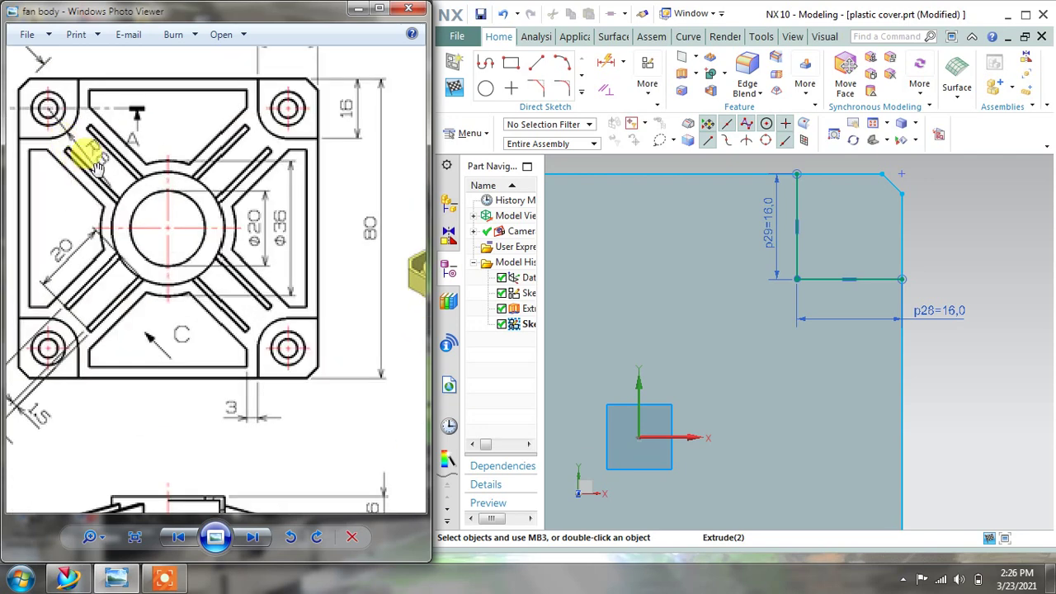
# Step: Fillet the inner corner between the box's vertical and horizontal lines with an 8 mm radius
pyautogui.click(546, 89)
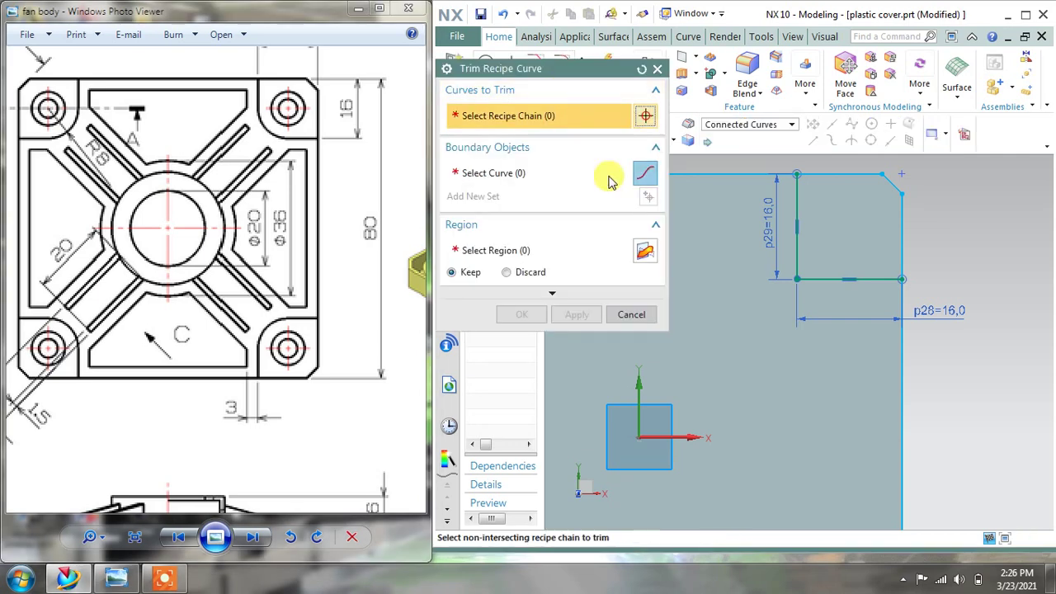
pyautogui.click(628, 315)
pyautogui.click(561, 63)
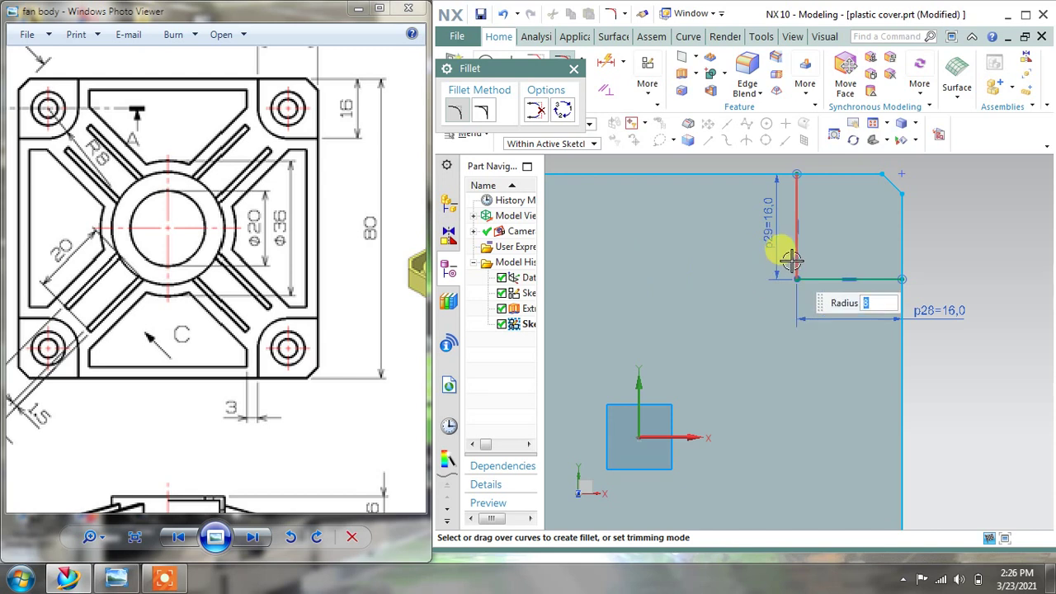
pyautogui.click(787, 310)
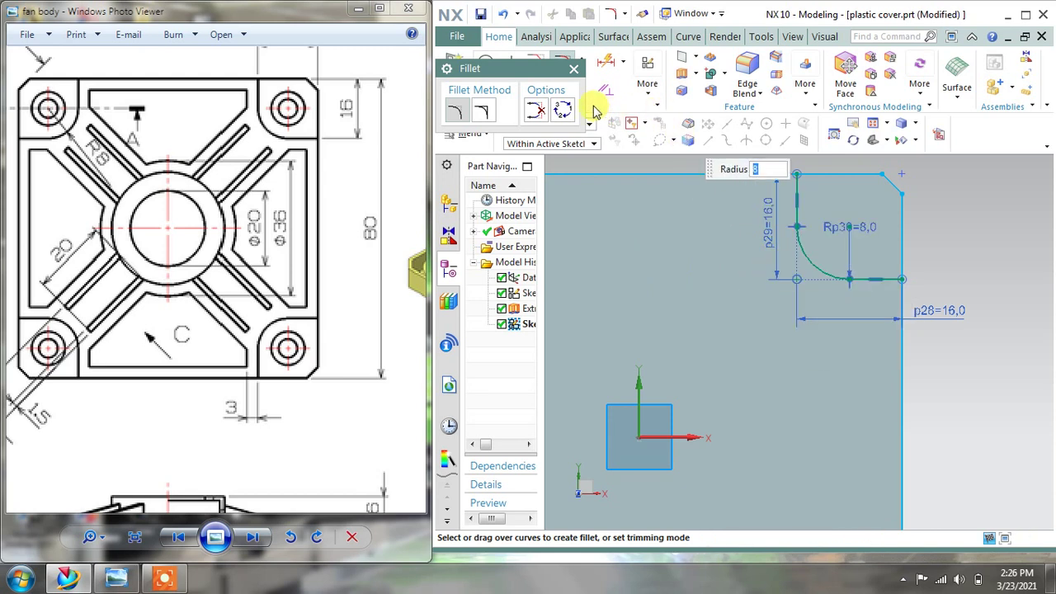
pyautogui.click(574, 70)
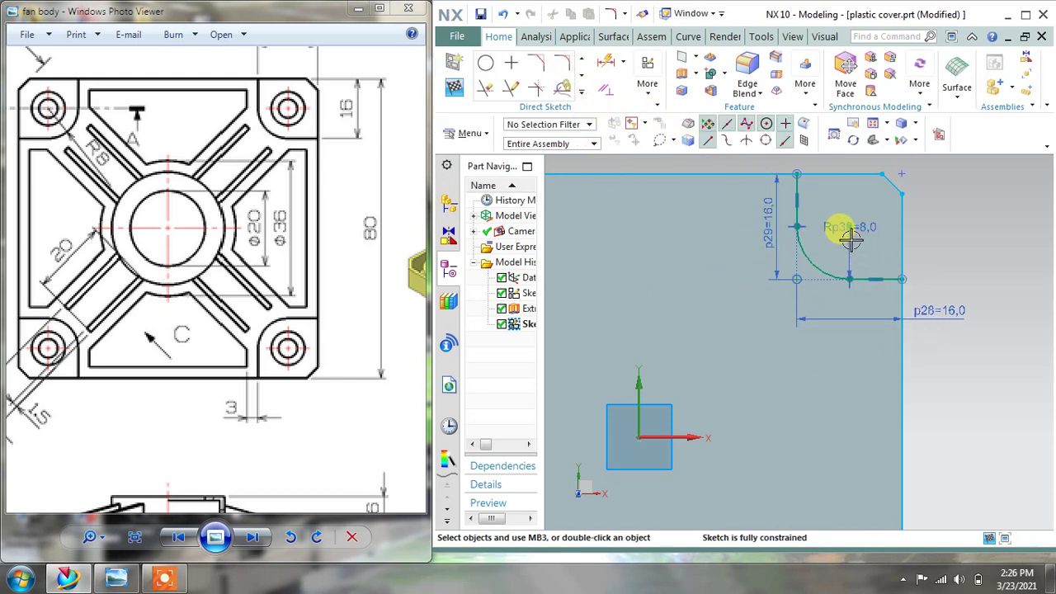
# Step: Mirror the three connected curves of the upper-right corner outline about the sketch's vertical Y axis
pyautogui.scroll(-4, 832, 239)
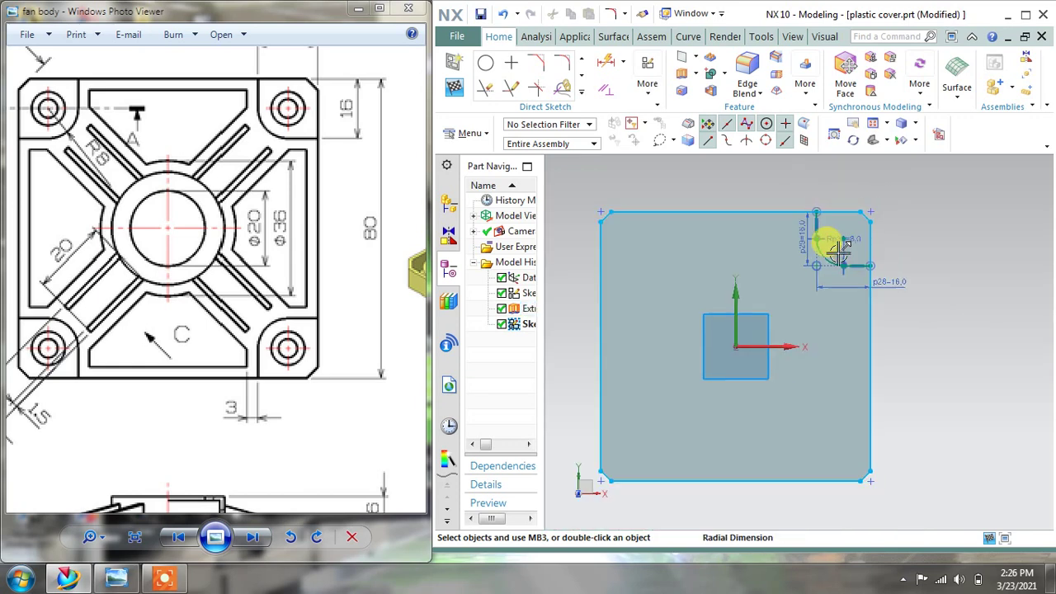
pyautogui.scroll(1, 751, 280)
pyautogui.click(582, 88)
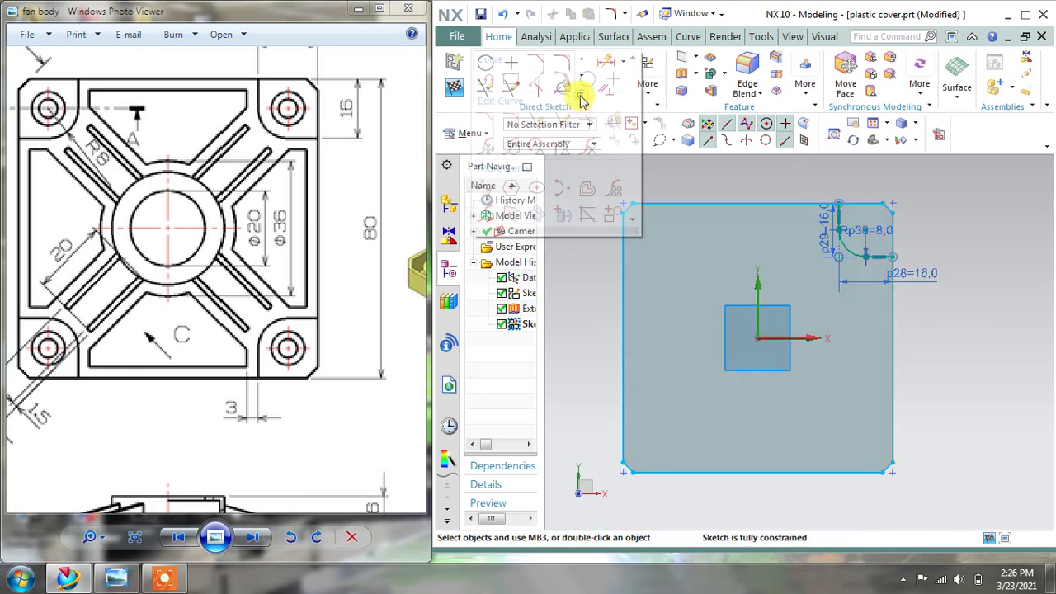
pyautogui.click(489, 216)
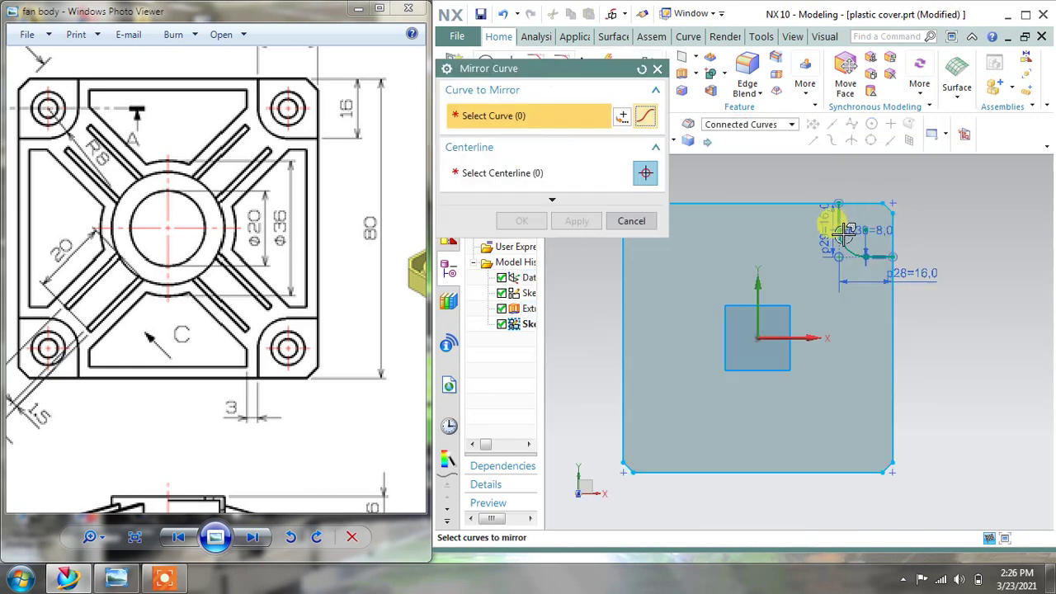
pyautogui.scroll(2, 836, 223)
pyautogui.click(837, 199)
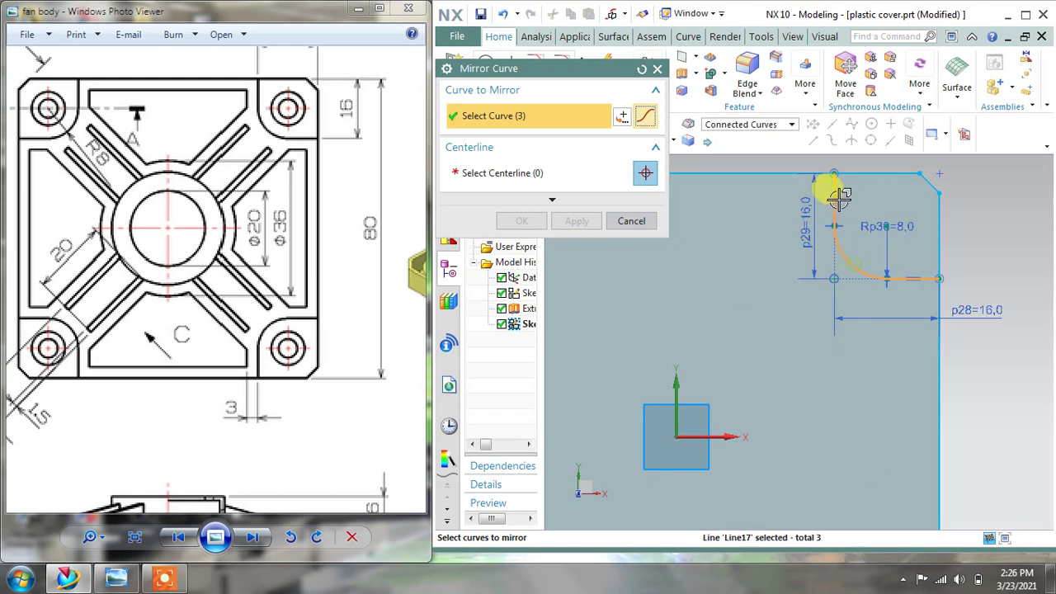
pyautogui.click(540, 173)
pyautogui.click(668, 379)
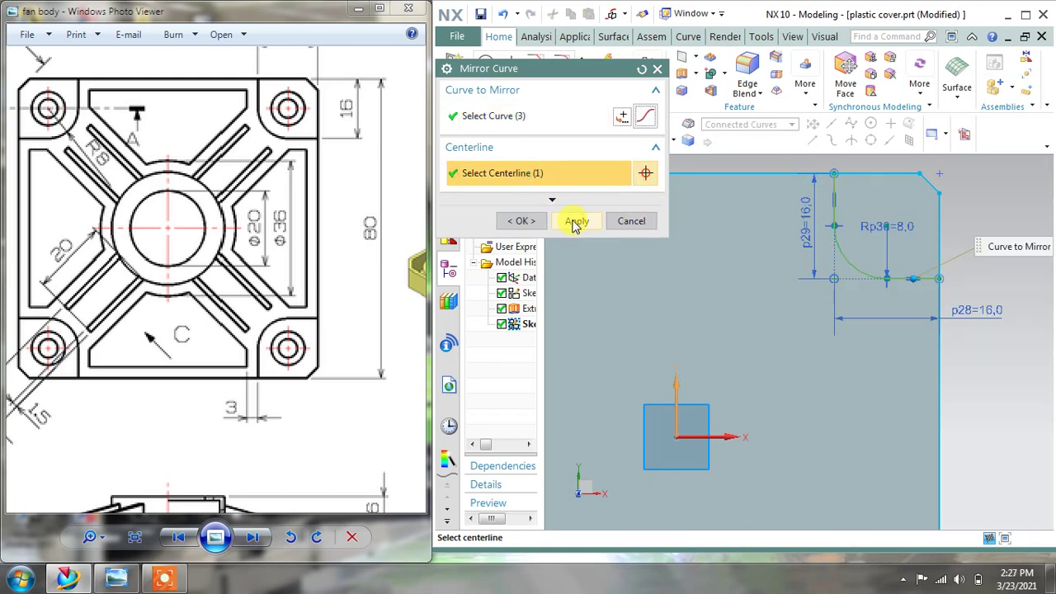
pyautogui.click(577, 220)
pyautogui.click(631, 220)
# Step: Mirror both upper corner outlines, six curves in total, about the sketch's horizontal X axis onto the lower corners
pyautogui.scroll(-3, 654, 236)
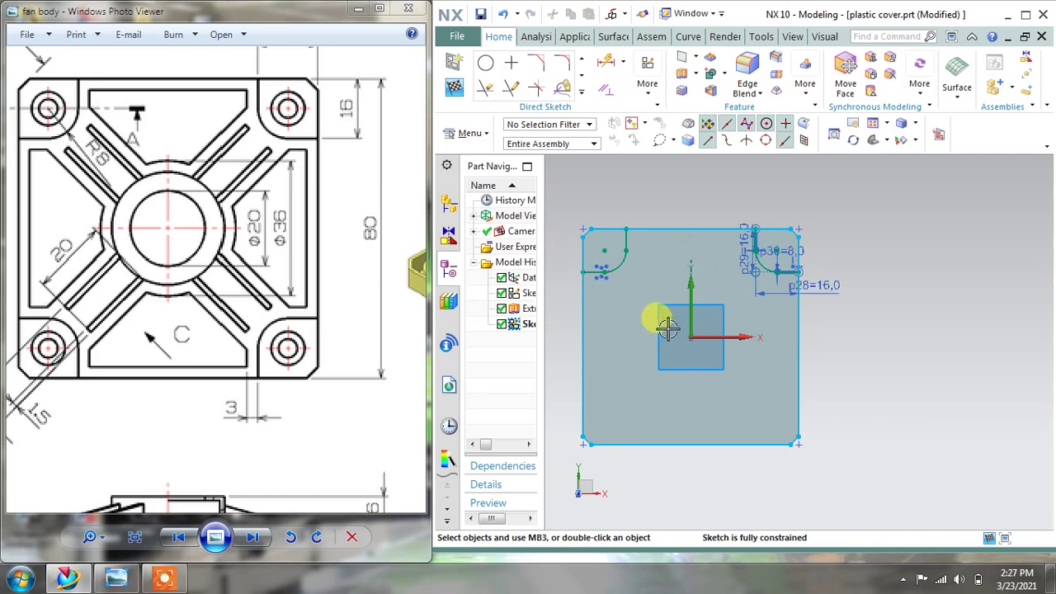
pyautogui.keyDown('shift'); pyautogui.moveTo(621, 229); pyautogui.dragTo(674, 212, button='middle'); pyautogui.keyUp('shift')
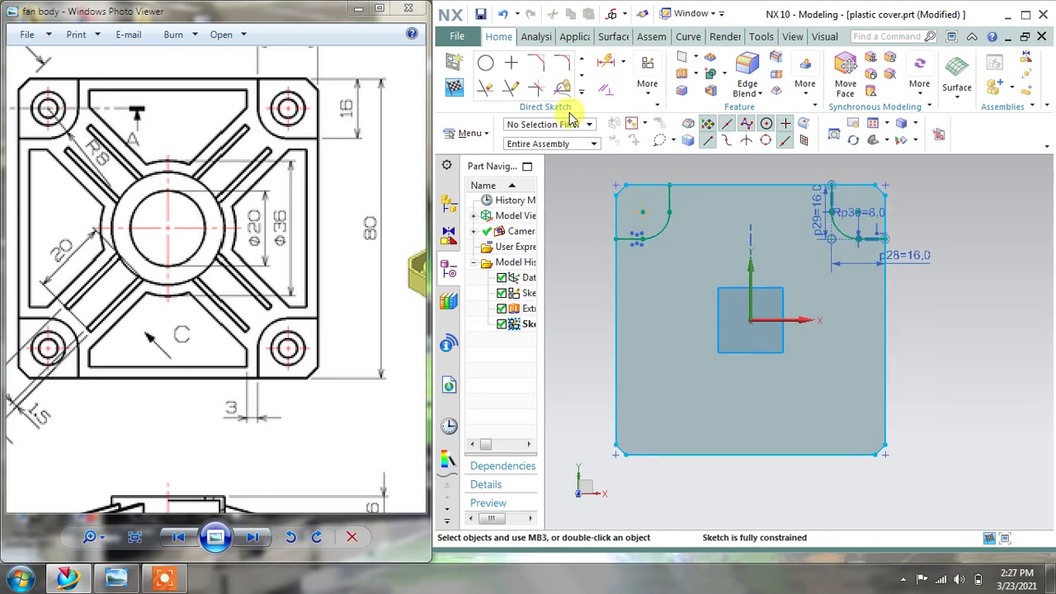
pyautogui.click(614, 14)
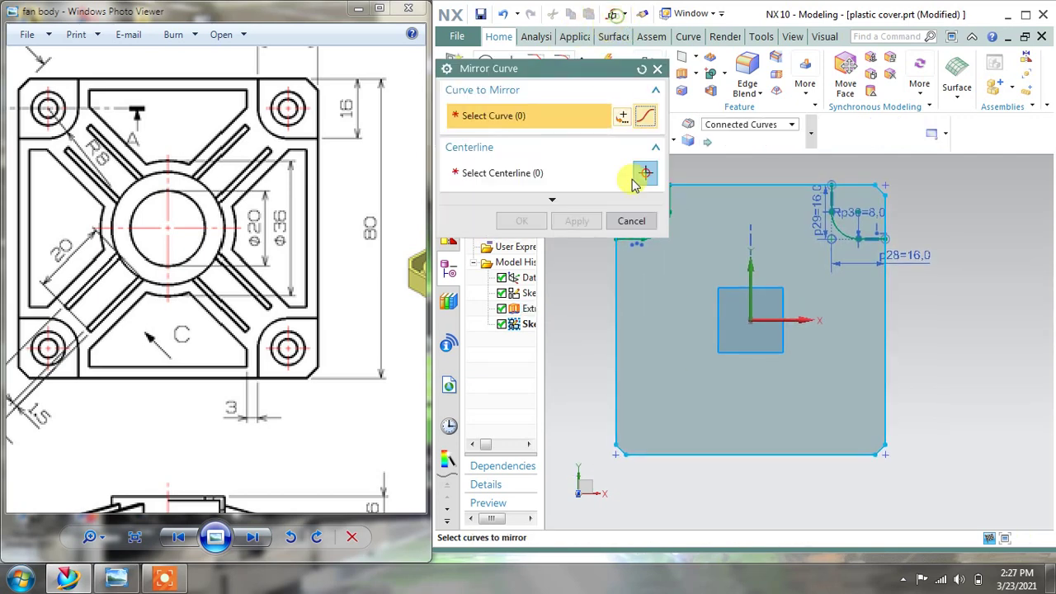
pyautogui.moveTo(575, 69); pyautogui.dragTo(487, 62)
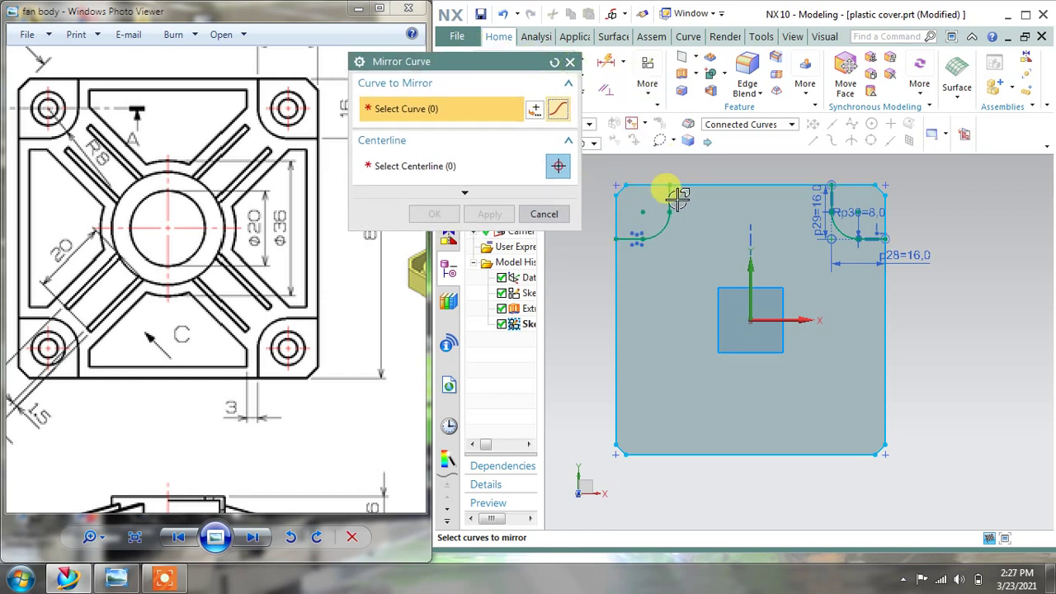
pyautogui.click(827, 200)
pyautogui.click(733, 125)
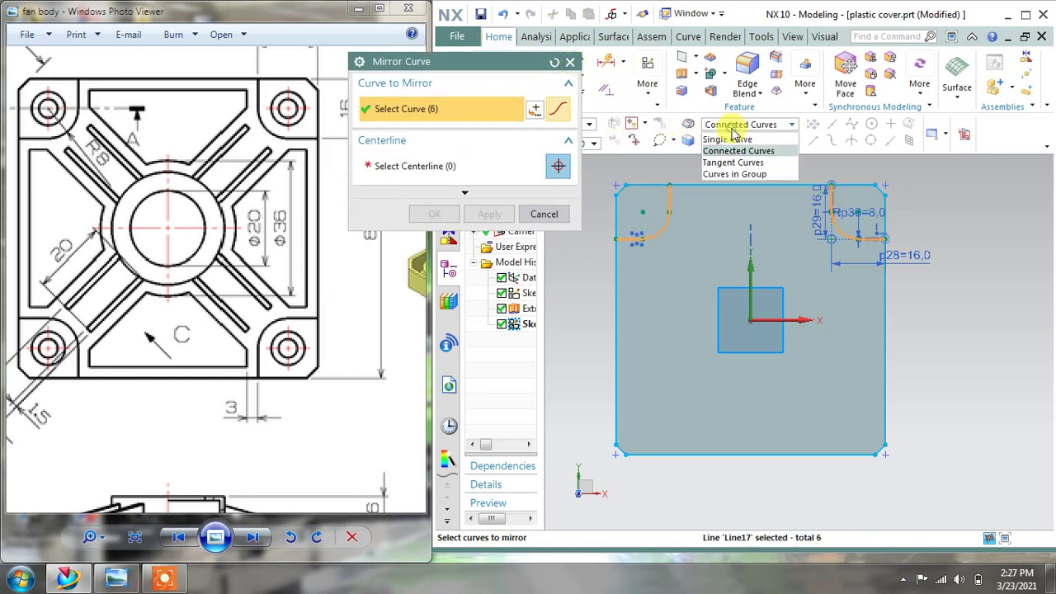
pyautogui.click(737, 127)
pyautogui.click(738, 127)
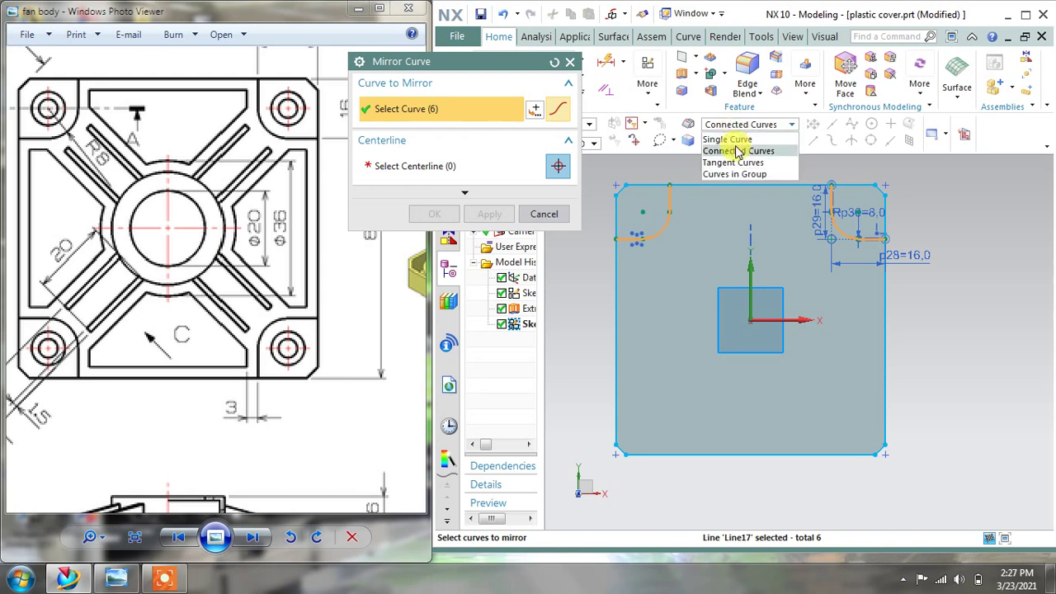
pyautogui.click(744, 126)
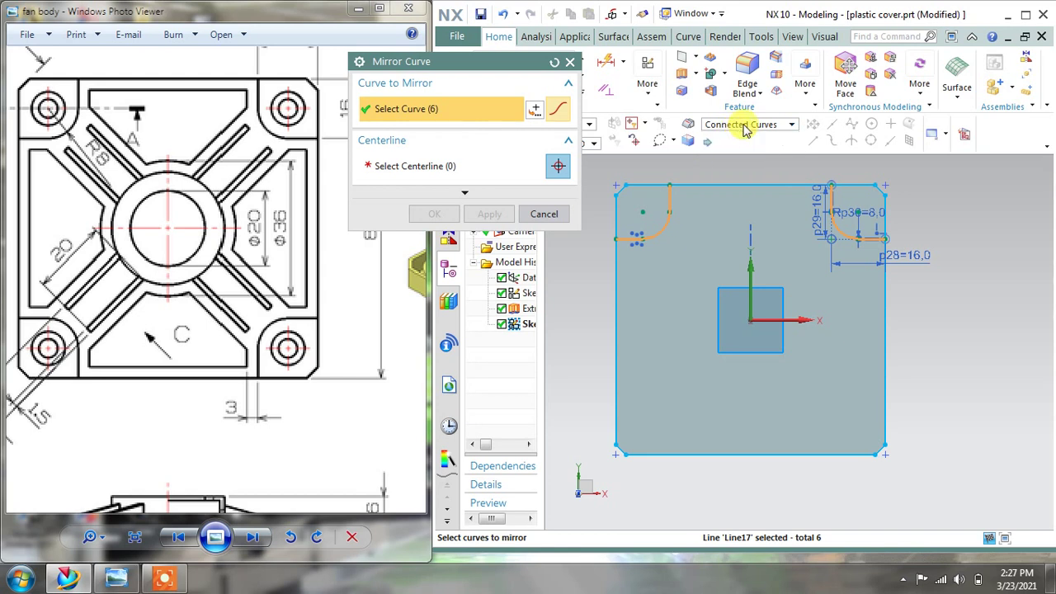
pyautogui.click(448, 163)
pyautogui.click(797, 318)
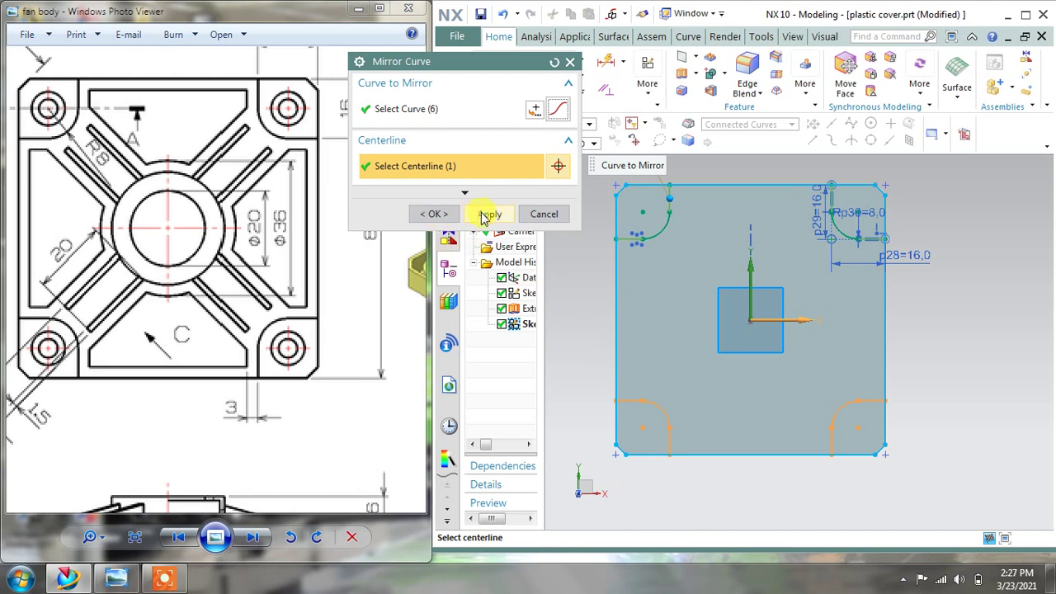
pyautogui.click(487, 215)
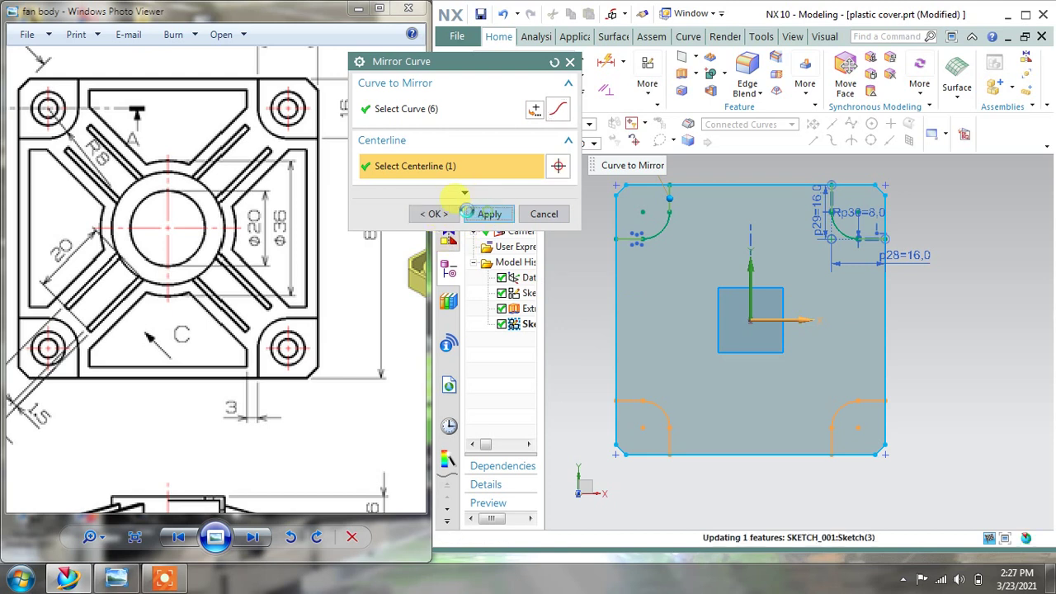
# Step: Close the mirroring and finish the sketch of the four corner pad outlines
pyautogui.click(543, 215)
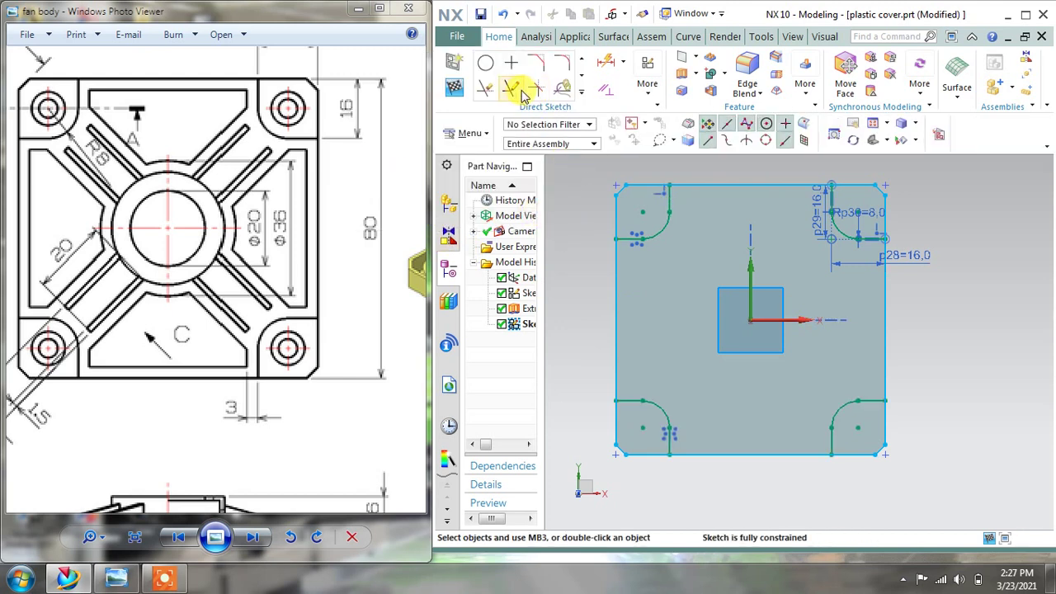
pyautogui.click(487, 89)
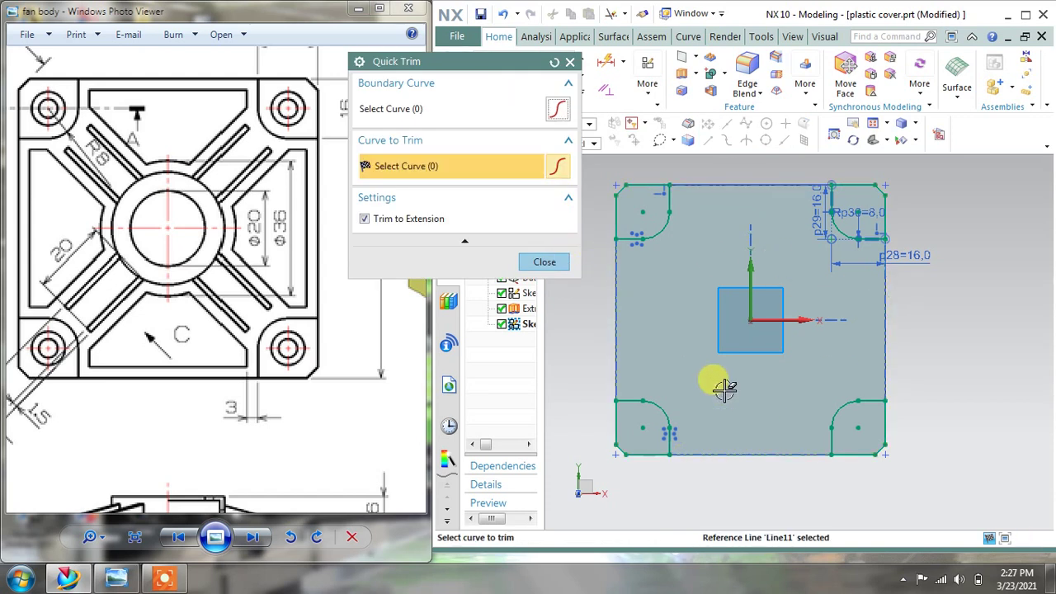
pyautogui.click(545, 262)
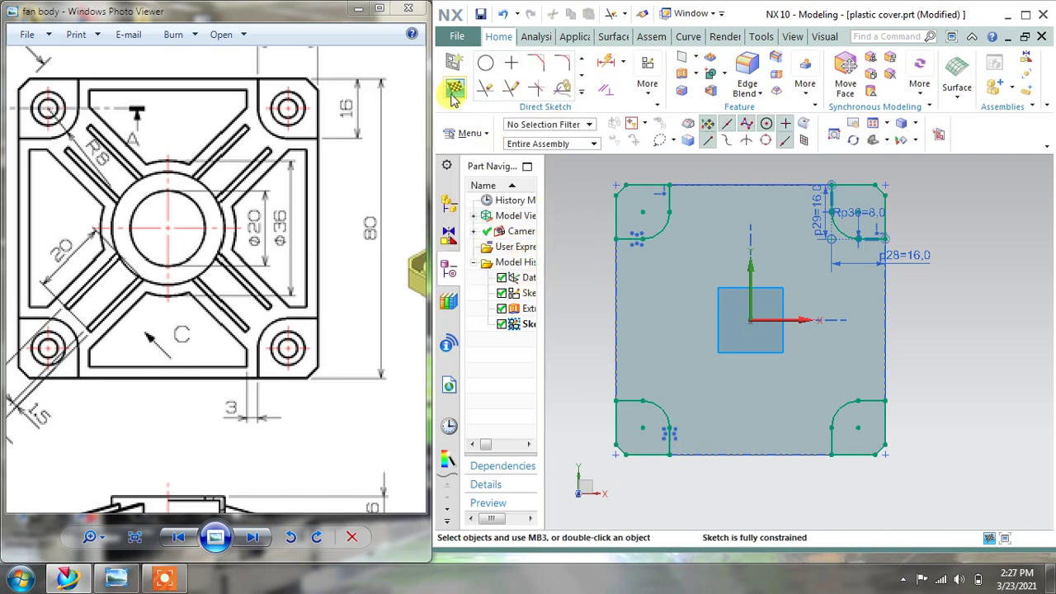
pyautogui.click(453, 91)
# Step: Start an extrusion using the four corner pad regions on the plate's top face as its section
pyautogui.click(705, 359)
pyautogui.moveTo(705, 359); pyautogui.dragTo(629, 181, button='middle')
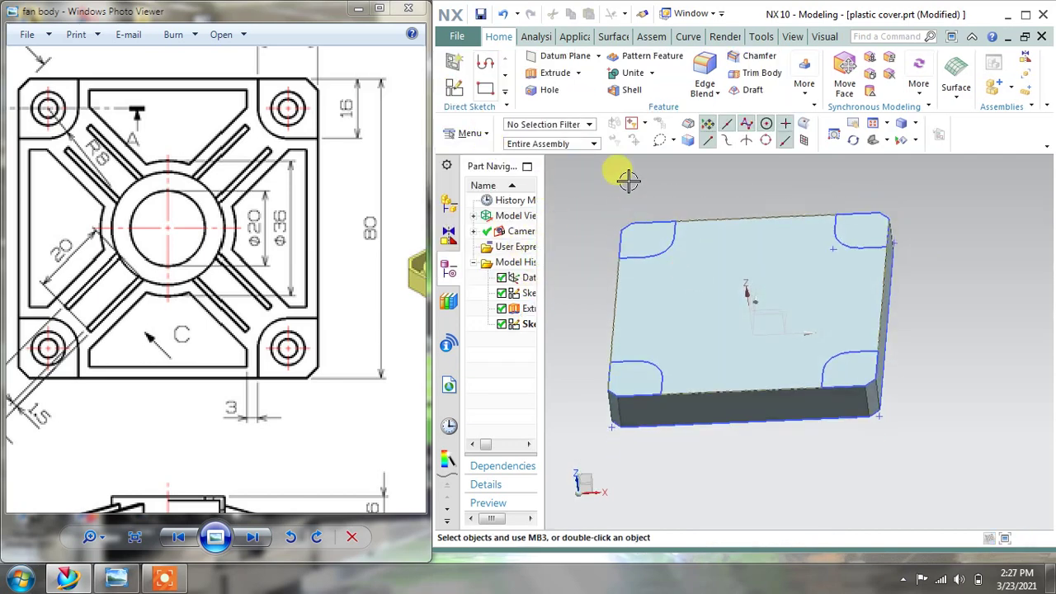
pyautogui.click(556, 74)
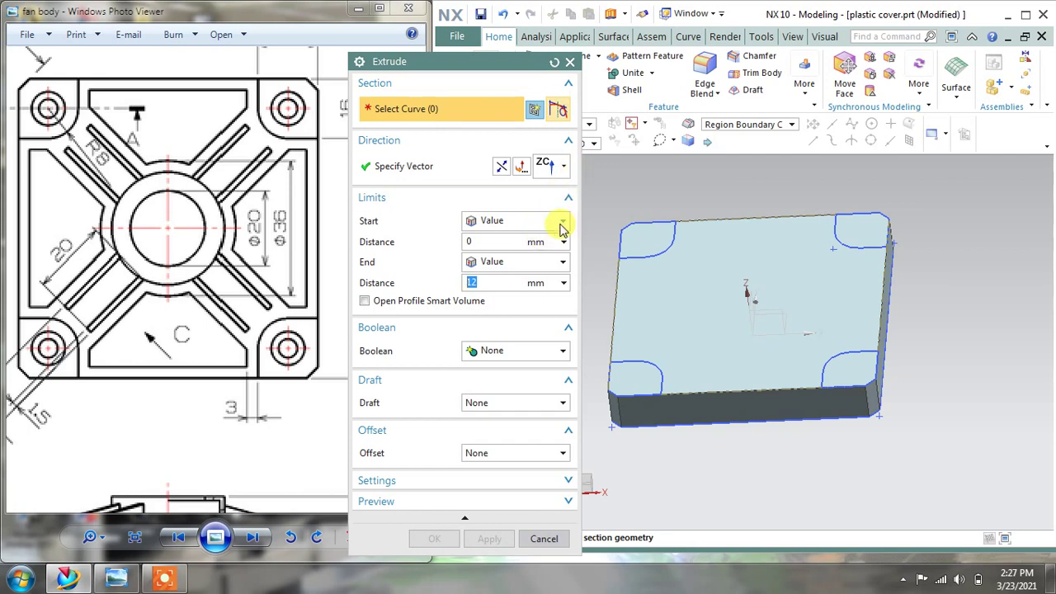
pyautogui.moveTo(728, 242); pyautogui.dragTo(653, 250, button='middle')
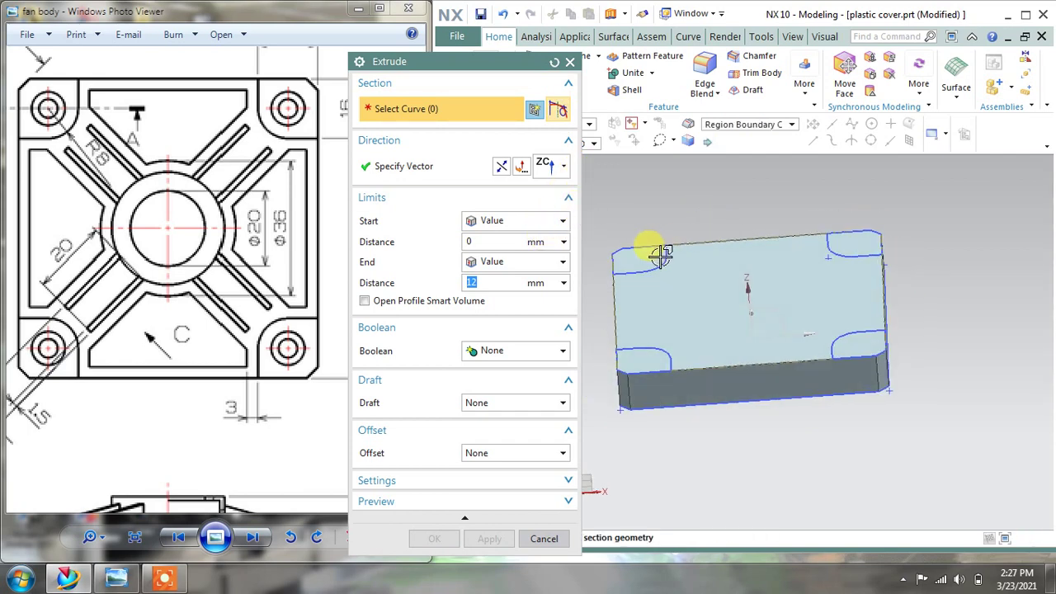
pyautogui.click(652, 254)
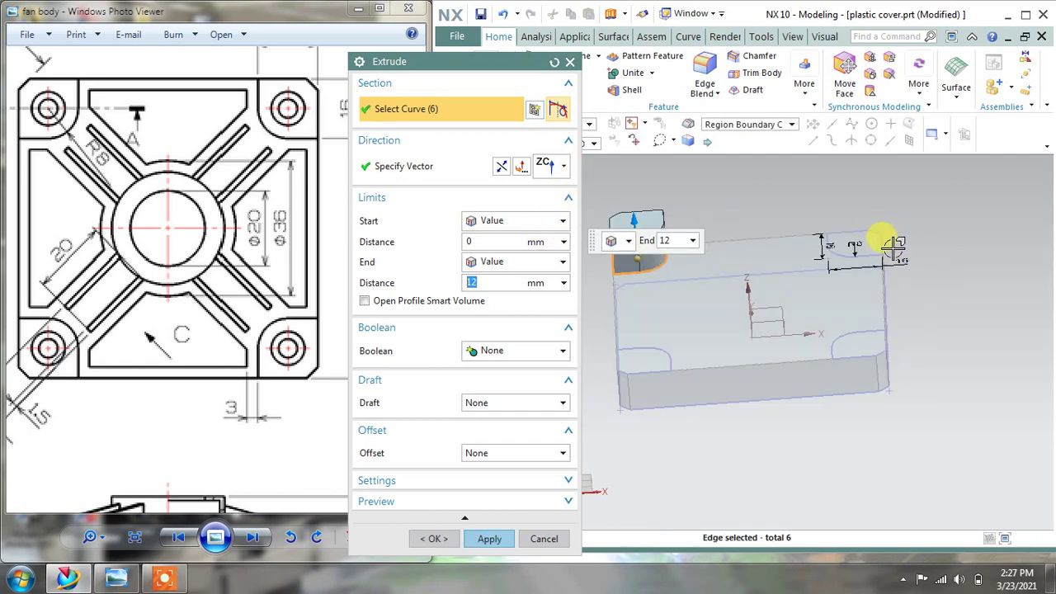
pyautogui.click(862, 241)
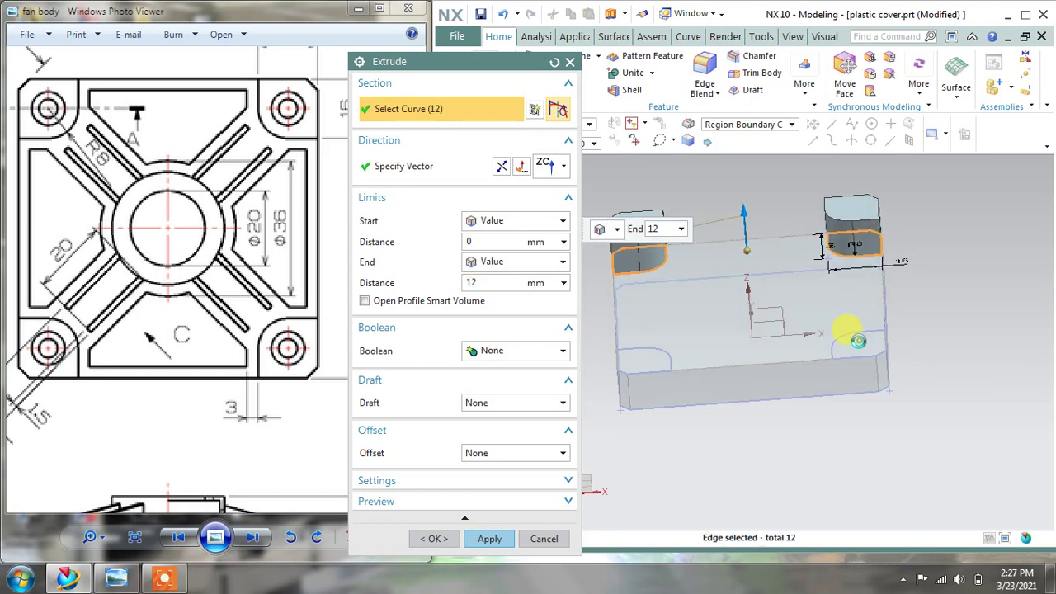
pyautogui.click(845, 336)
pyautogui.click(652, 356)
pyautogui.click(735, 126)
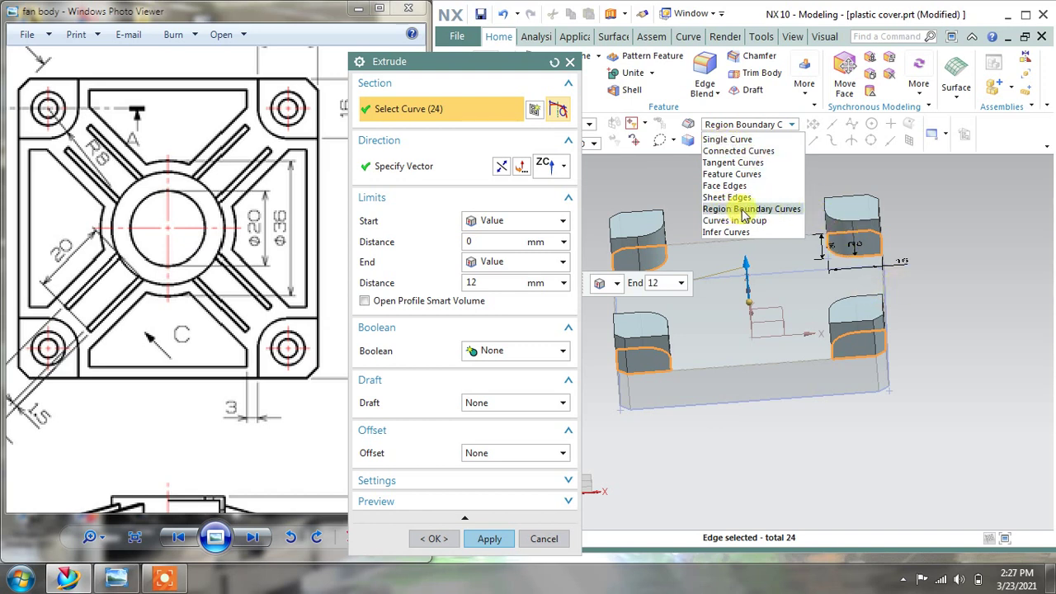
pyautogui.click(965, 244)
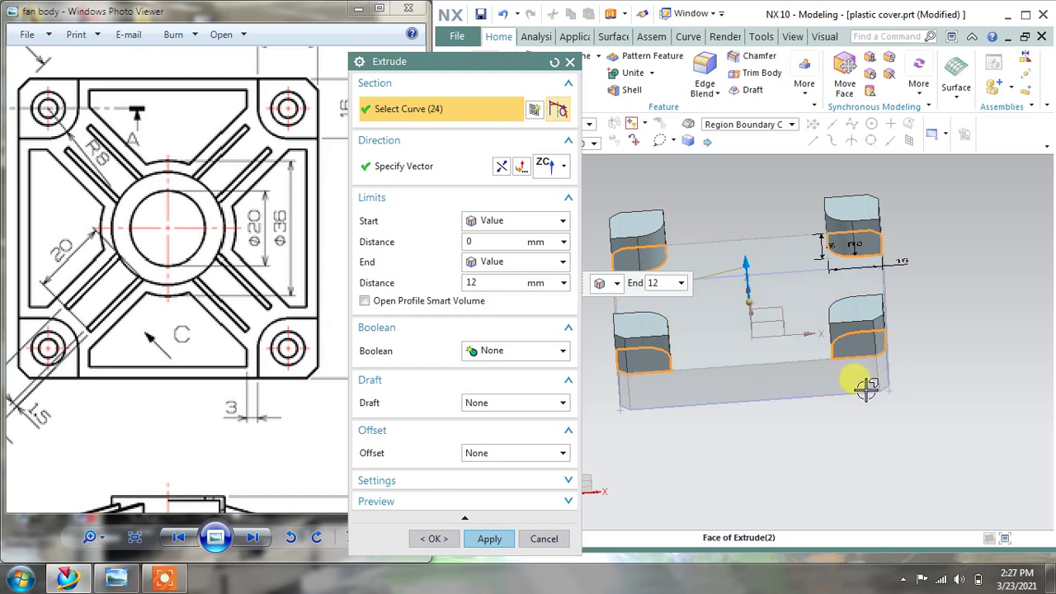
# Step: Cut the four corner regions 6 mm down into the plate as a subtracting extrusion
pyautogui.moveTo(872, 413); pyautogui.dragTo(809, 330, button='middle')
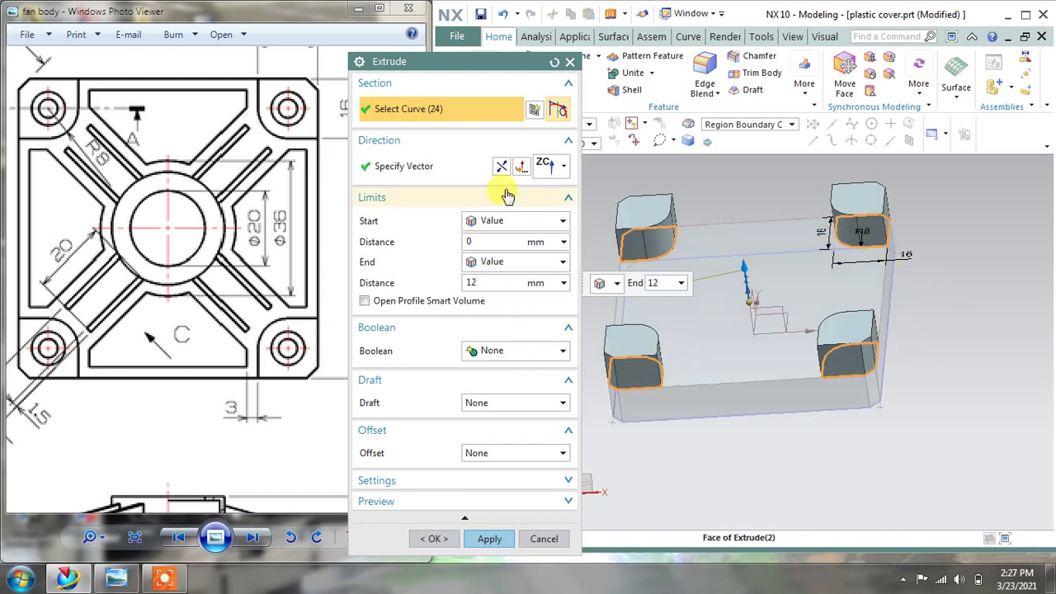
pyautogui.write('6')
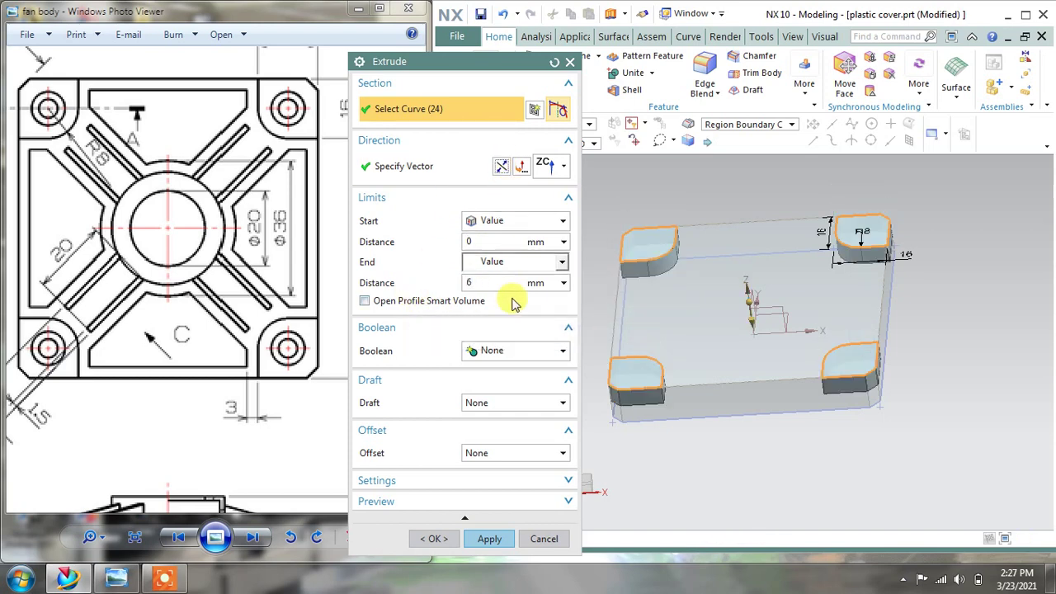
pyautogui.click(502, 350)
pyautogui.click(495, 399)
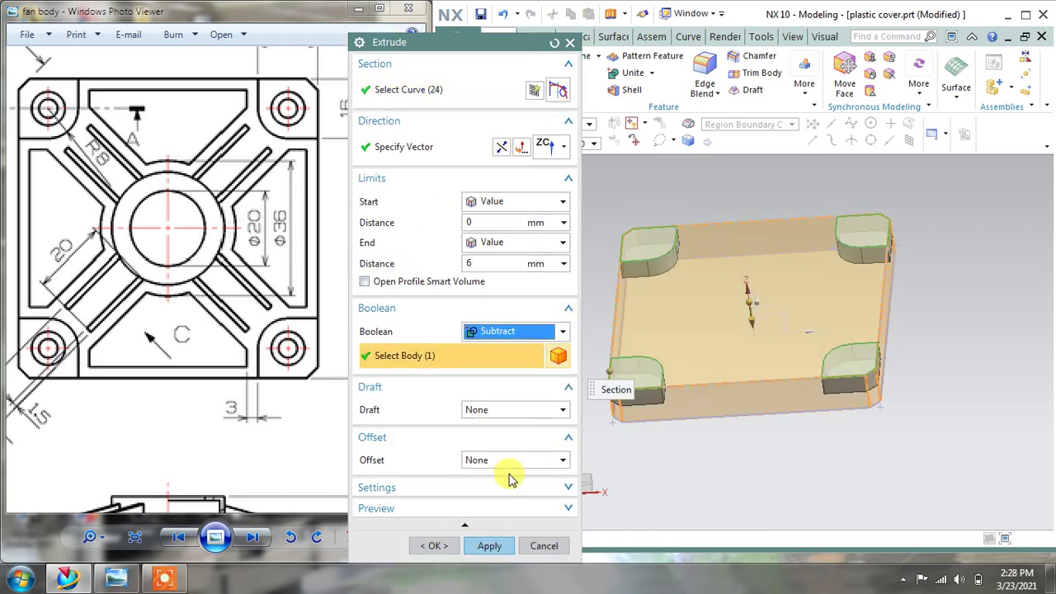
pyautogui.click(490, 545)
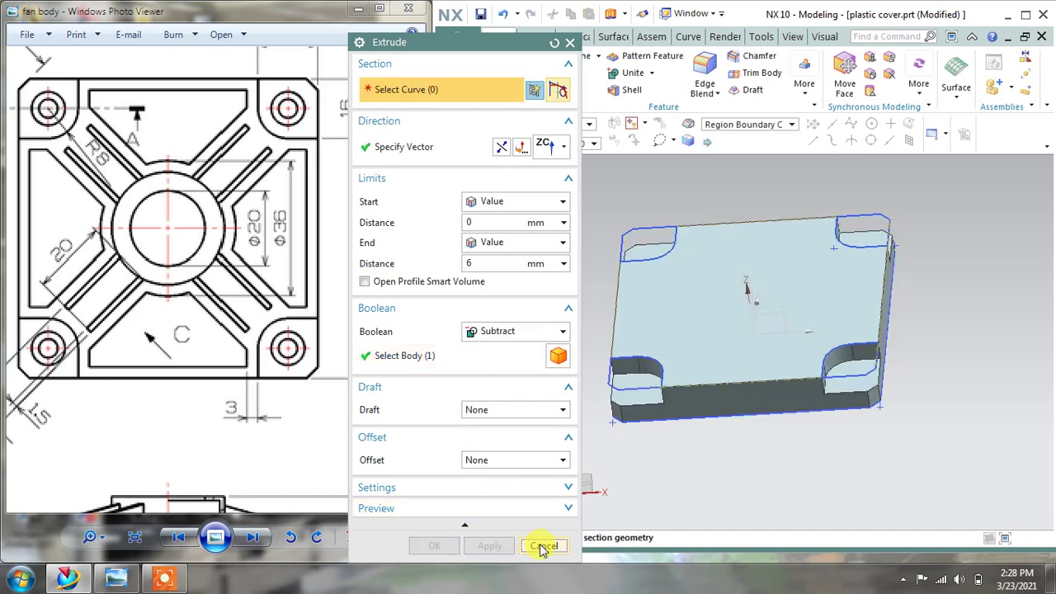
pyautogui.click(543, 545)
# Step: Hide the corner outline sketch and the base plate sketch
pyautogui.rightClick(625, 183)
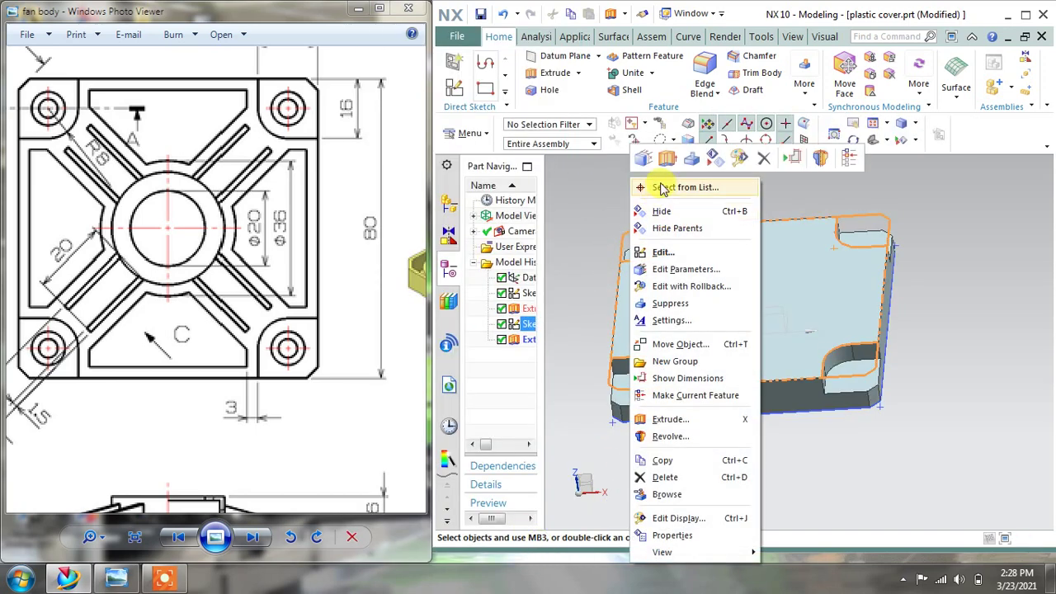
pyautogui.click(641, 210)
pyautogui.moveTo(629, 237); pyautogui.dragTo(644, 221, button='middle')
pyautogui.rightClick(644, 221)
pyautogui.click(664, 208)
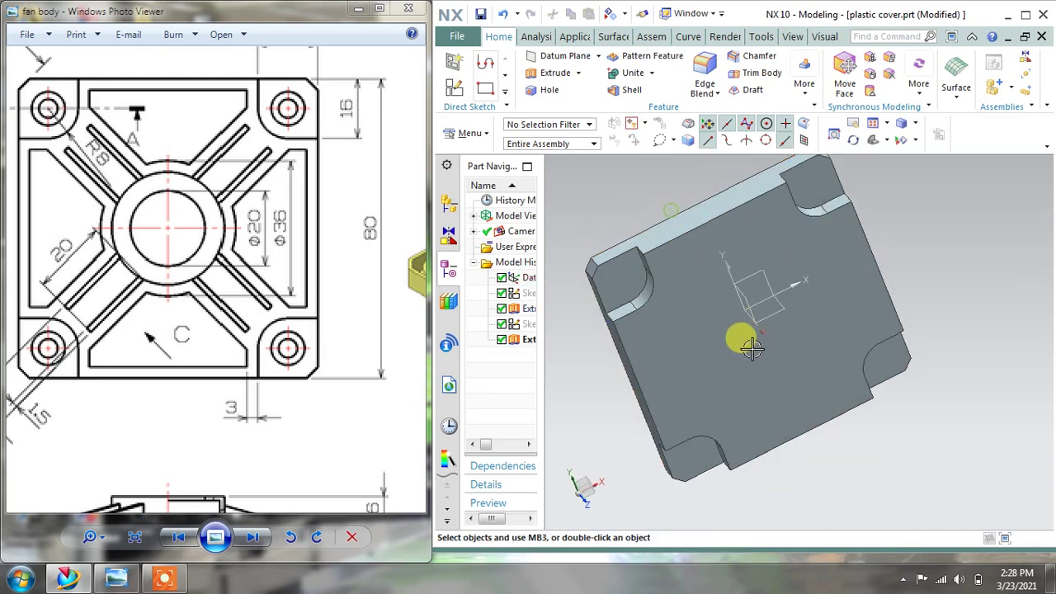
pyautogui.moveTo(739, 310)
pyautogui.mouseDown(button='middle')
pyautogui.moveTo(708, 241)
pyautogui.moveTo(729, 249)
pyautogui.moveTo(731, 262)
pyautogui.moveTo(726, 217)
pyautogui.moveTo(698, 217)
pyautogui.moveTo(664, 247)
pyautogui.mouseUp(button='middle')
# Step: Set up a counterbored hole from Section A-A: counterbore diameter 9 mm, counterbore depth 4 mm, hole diameter 5 mm, through the body
pyautogui.moveTo(265, 358); pyautogui.dragTo(330, 203)
pyautogui.moveTo(195, 369); pyautogui.dragTo(238, 169)
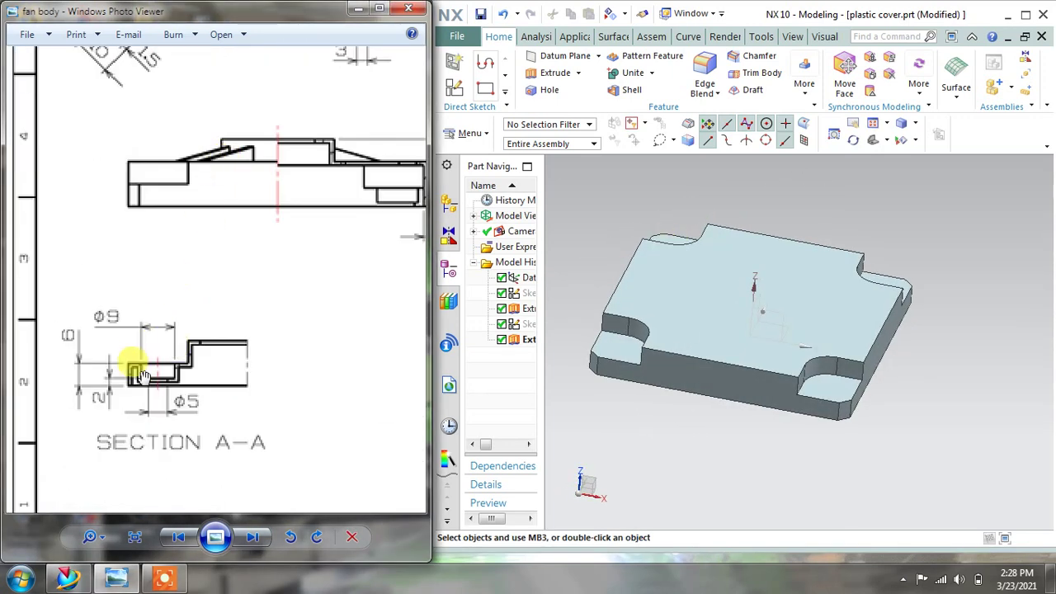
pyautogui.scroll(1, 144, 375)
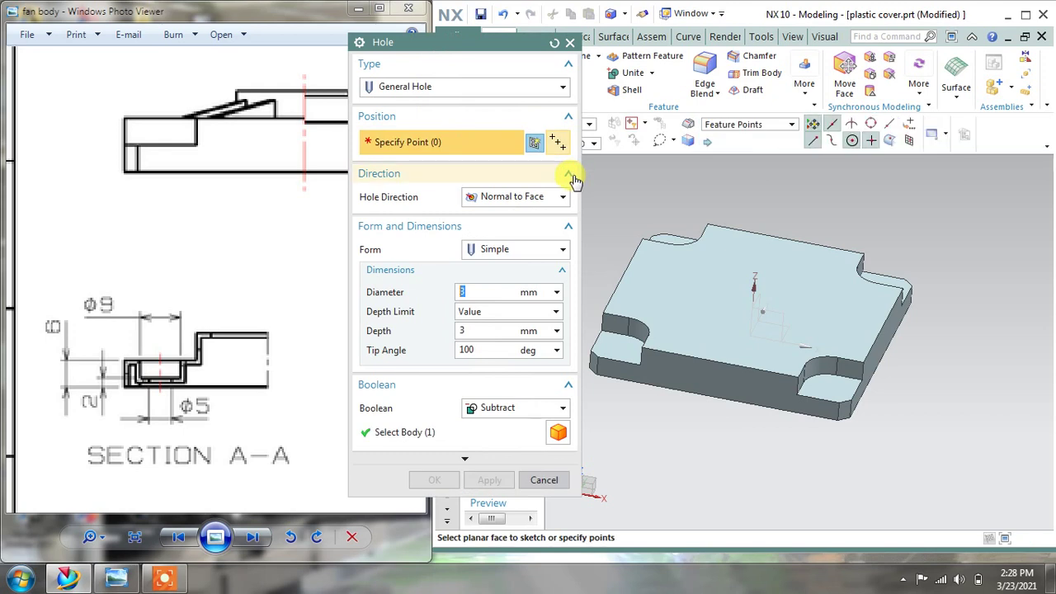
pyautogui.keyDown('shift'); pyautogui.moveTo(660, 219); pyautogui.dragTo(701, 203, button='middle'); pyautogui.keyUp('shift')
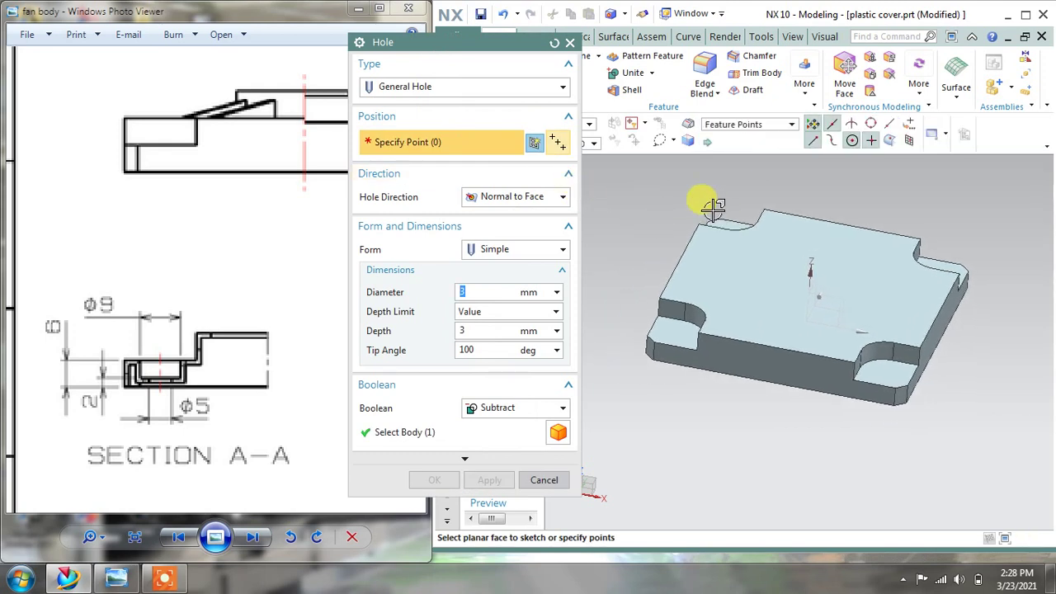
pyautogui.click(492, 249)
pyautogui.click(499, 283)
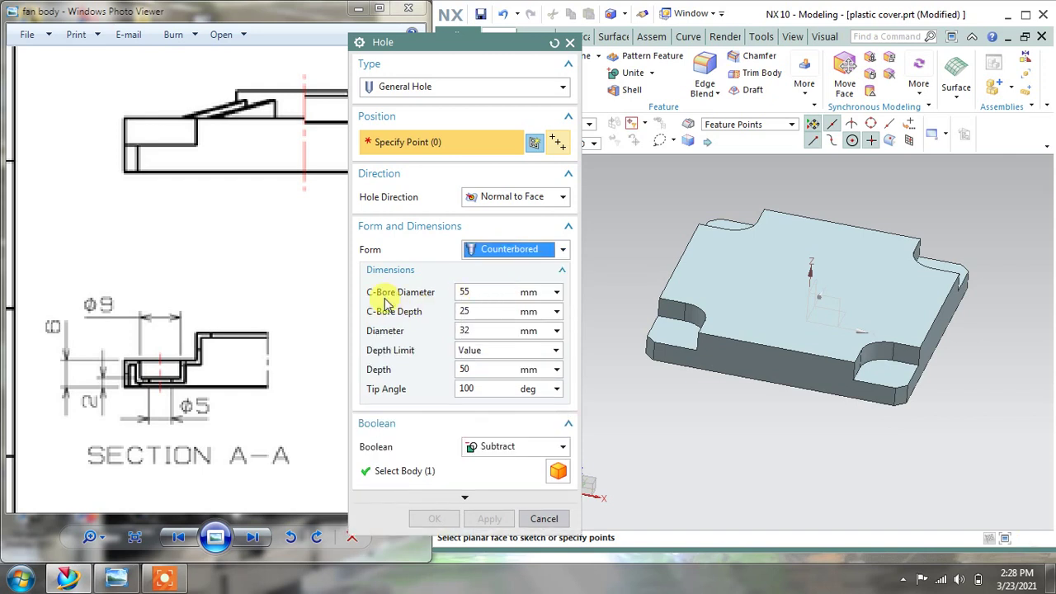
pyautogui.doubleClick(482, 289)
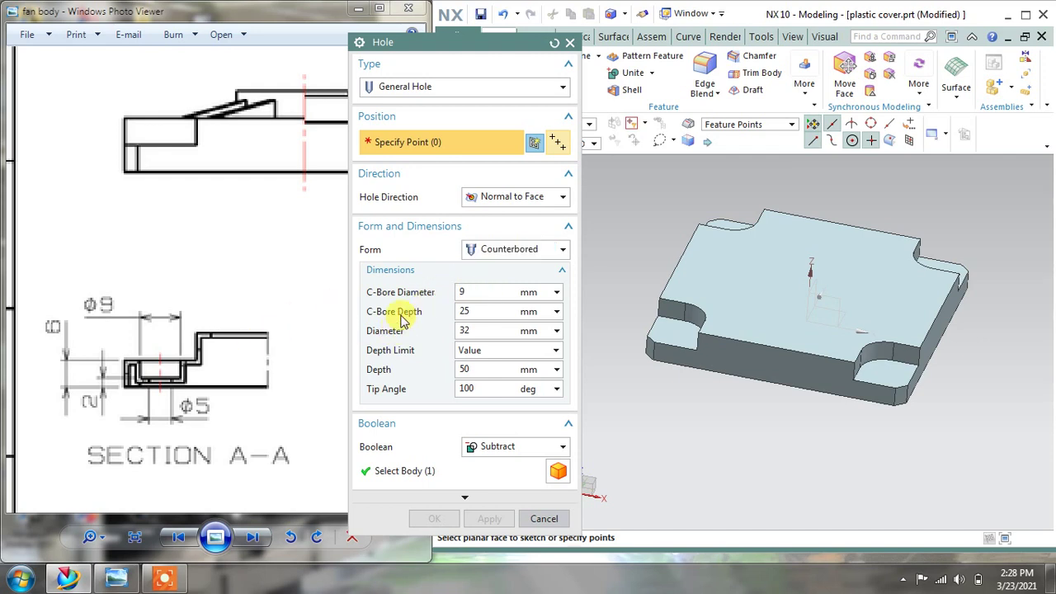
pyautogui.doubleClick(461, 311)
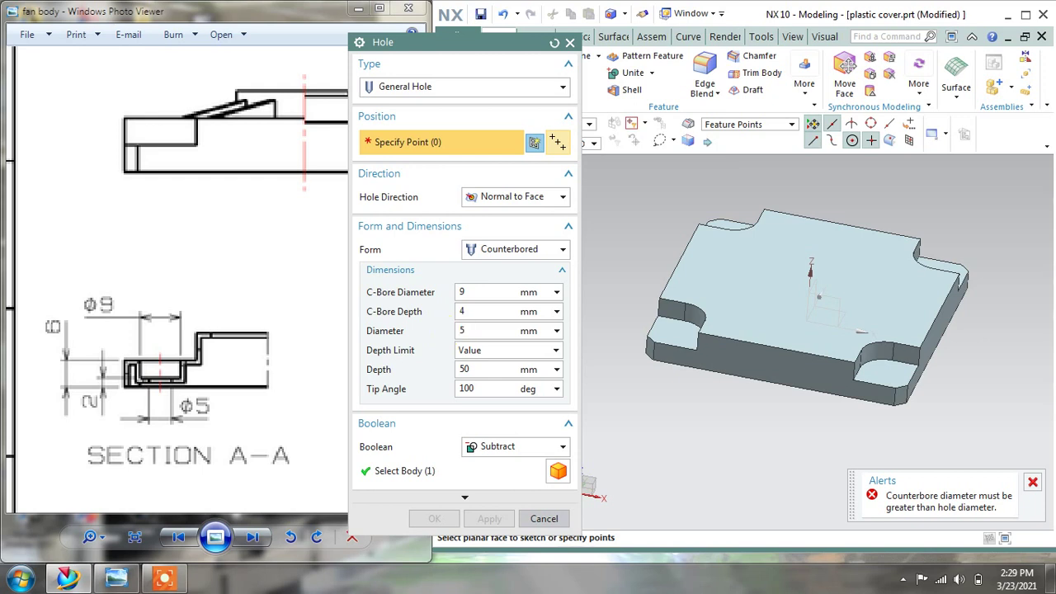
pyautogui.click(484, 351)
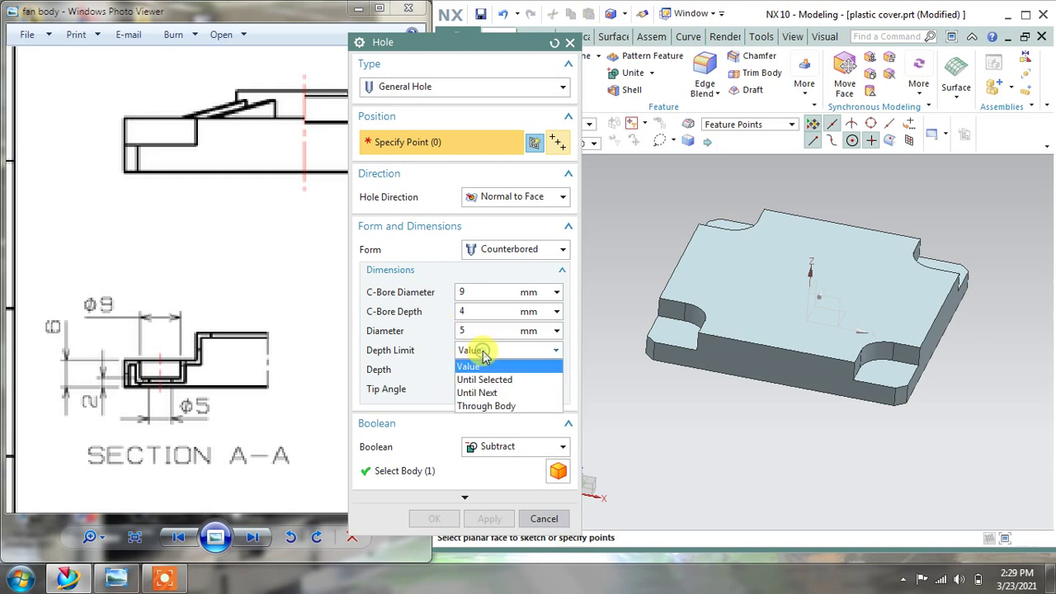
pyautogui.click(486, 407)
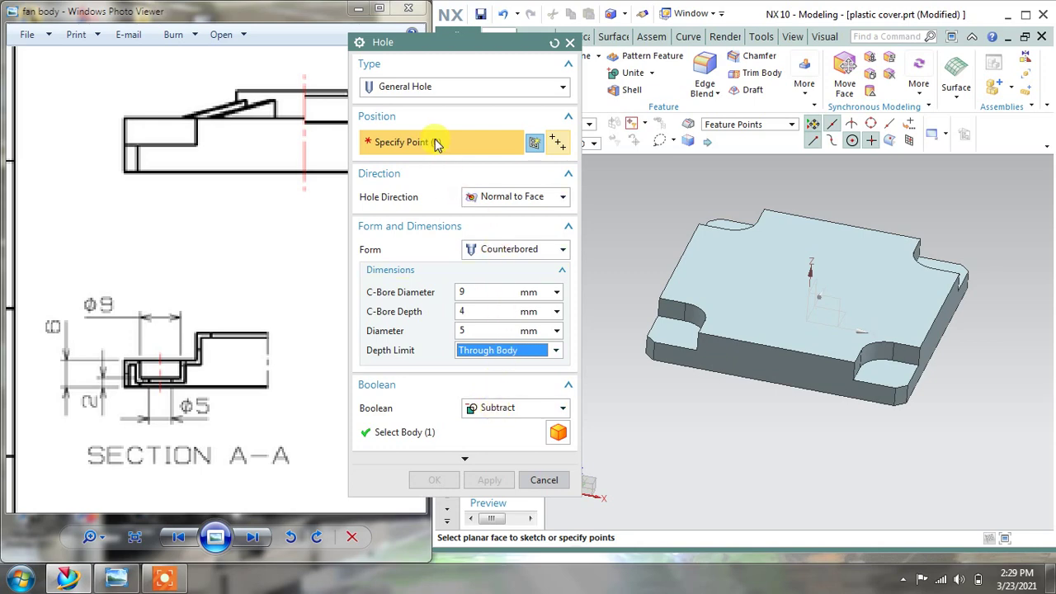
# Step: Position the counterbored hole at the rounded-edge arc centres of three corner pads: both front corners and the rear one along the right edge
pyautogui.moveTo(670, 332)
pyautogui.mouseDown(button='middle')
pyautogui.moveTo(684, 365)
pyautogui.moveTo(674, 388)
pyautogui.moveTo(701, 376)
pyautogui.mouseUp(button='middle')
pyautogui.scroll(5, 701, 376)
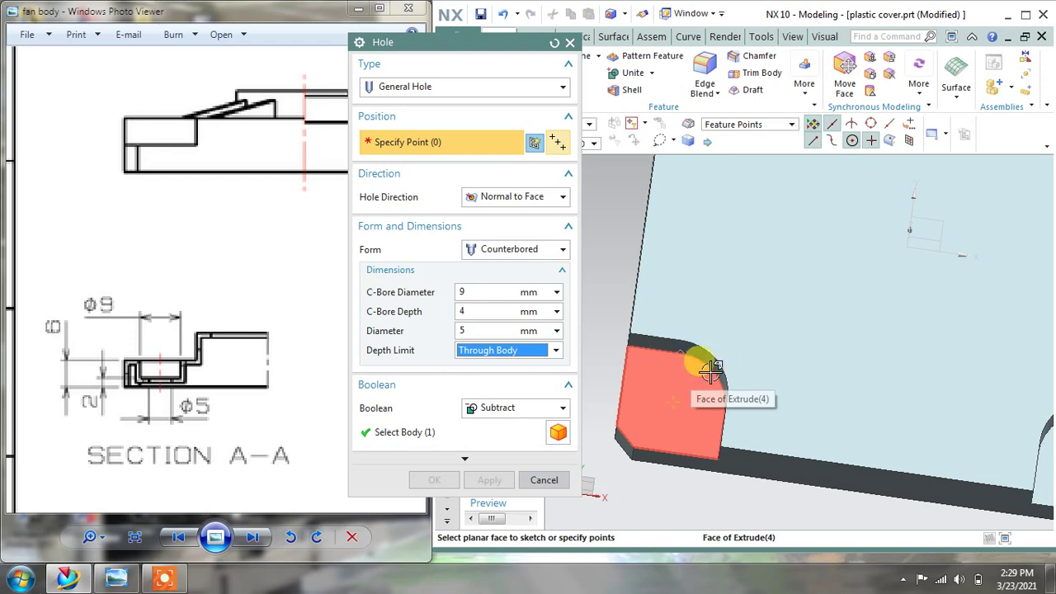
pyautogui.click(674, 401)
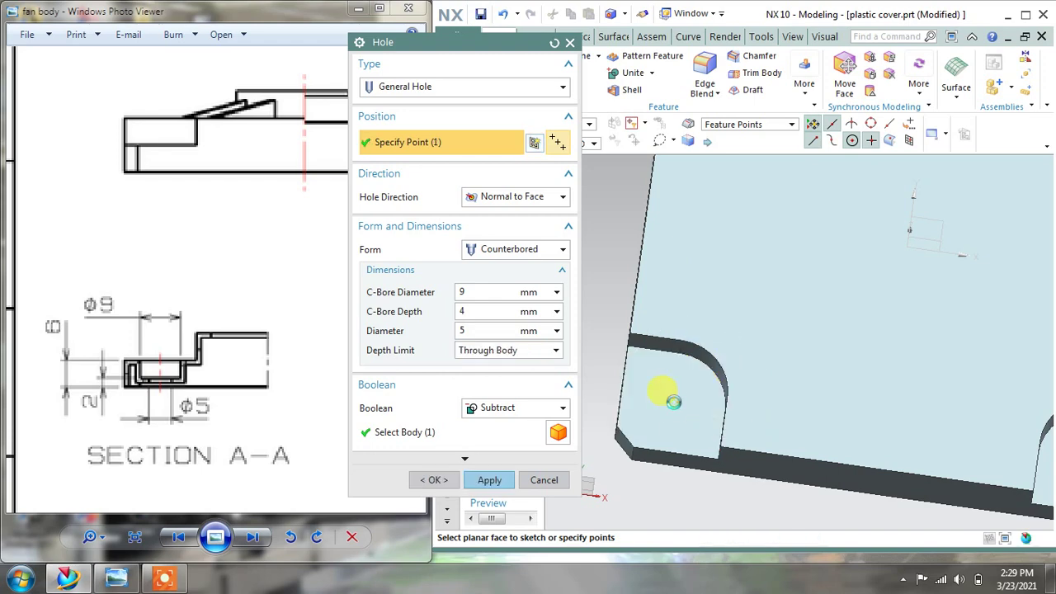
pyautogui.moveTo(685, 401); pyautogui.dragTo(673, 360, button='middle')
pyautogui.scroll(-4, 672, 360)
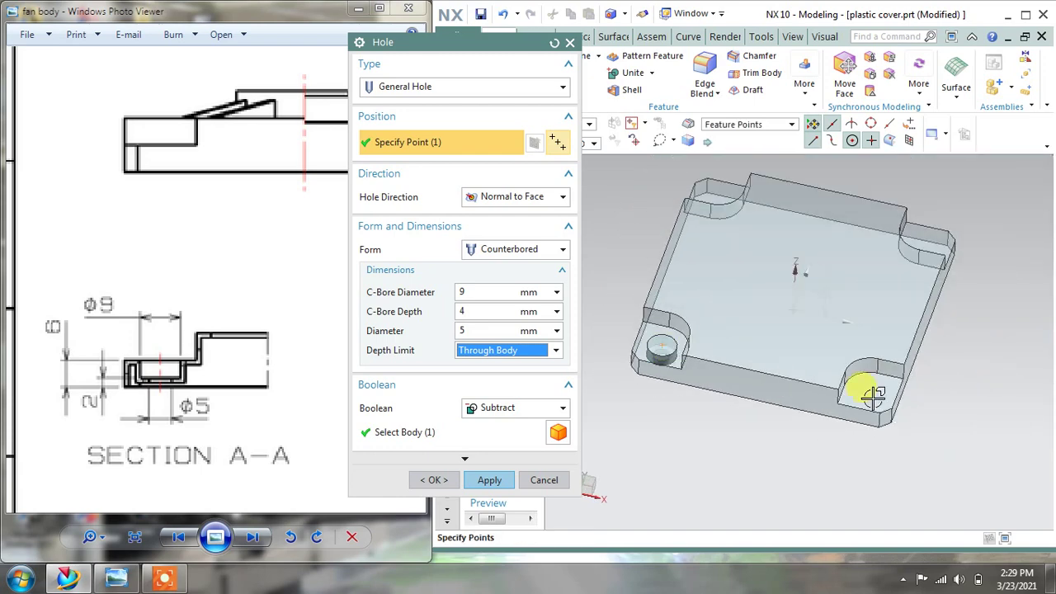
pyautogui.scroll(5, 867, 393)
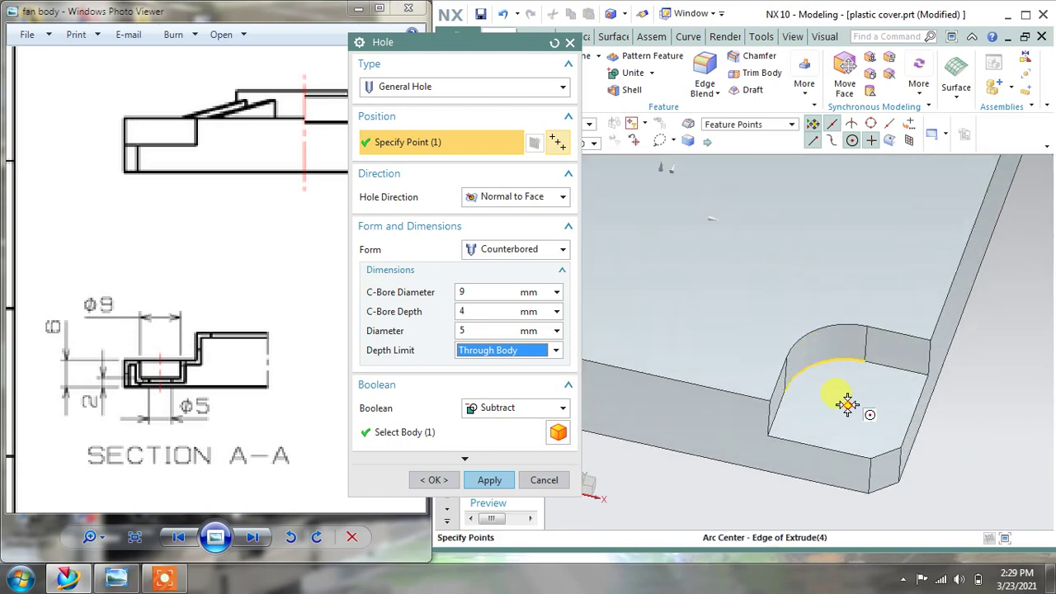
pyautogui.click(847, 404)
pyautogui.scroll(-4, 833, 398)
pyautogui.scroll(5, 908, 264)
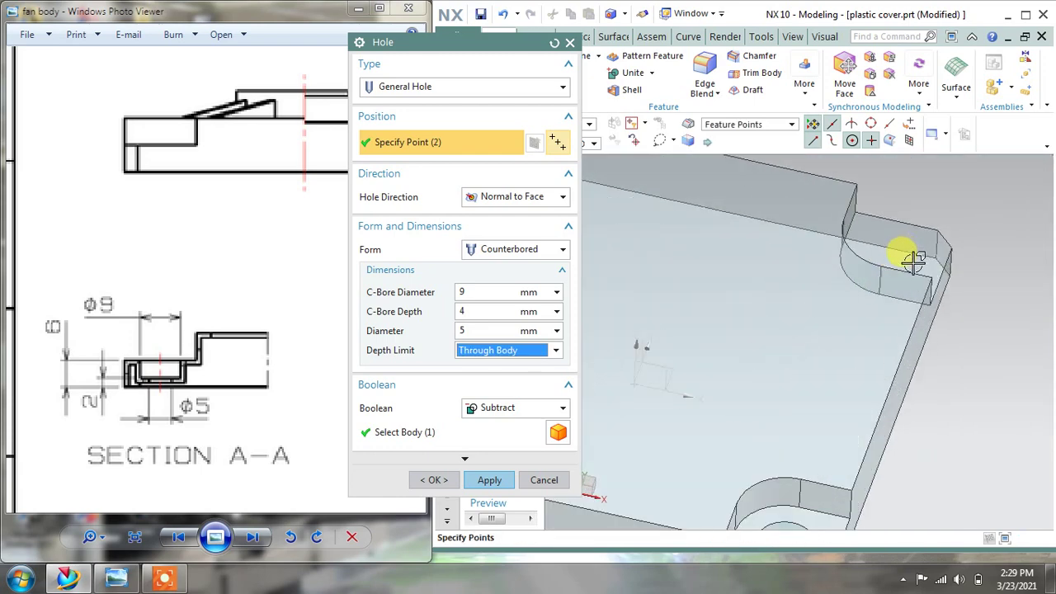
pyautogui.moveTo(913, 260); pyautogui.dragTo(872, 224, button='middle')
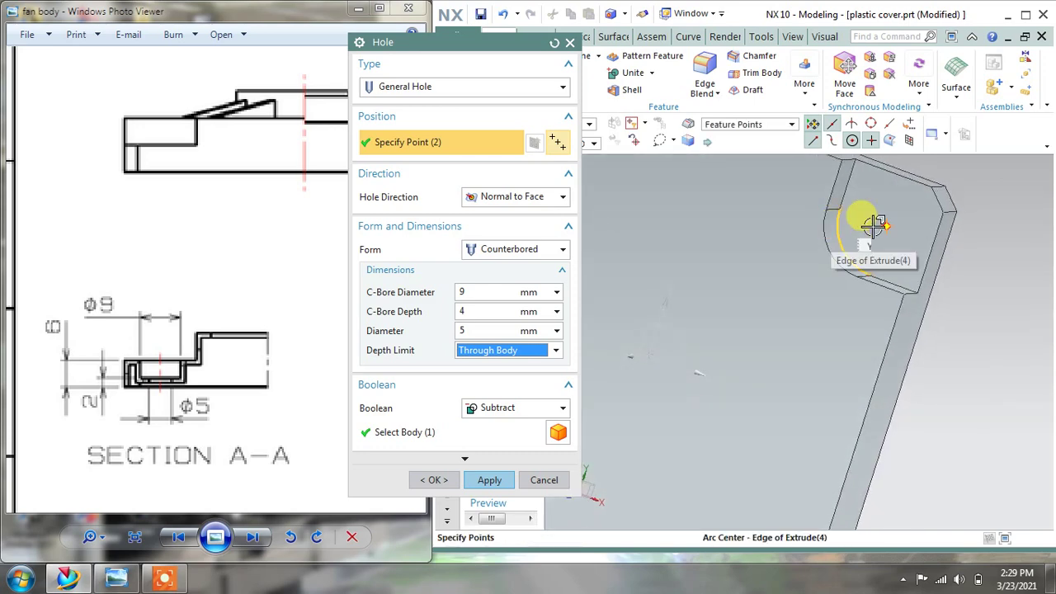
pyautogui.click(874, 221)
# Step: Add the remaining corner pad's arc centre as the fourth hole position and create the counterbored holes
pyautogui.scroll(-3, 874, 222)
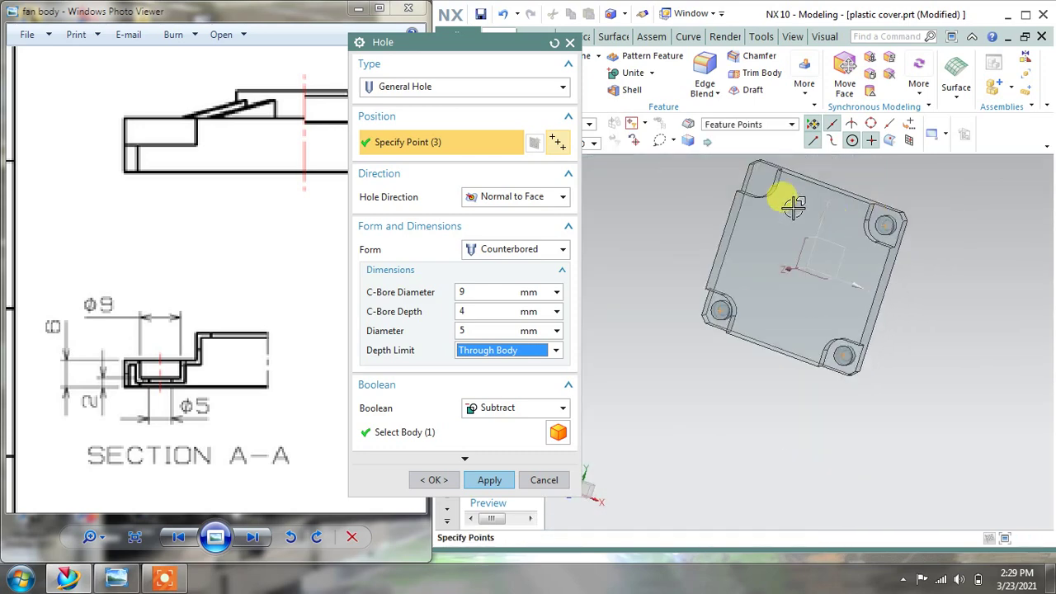
pyautogui.scroll(5, 793, 207)
pyautogui.moveTo(769, 191); pyautogui.dragTo(773, 198, button='middle')
pyautogui.scroll(-5, 828, 257)
pyautogui.moveTo(829, 257); pyautogui.dragTo(861, 283, button='middle')
pyautogui.scroll(5, 750, 312)
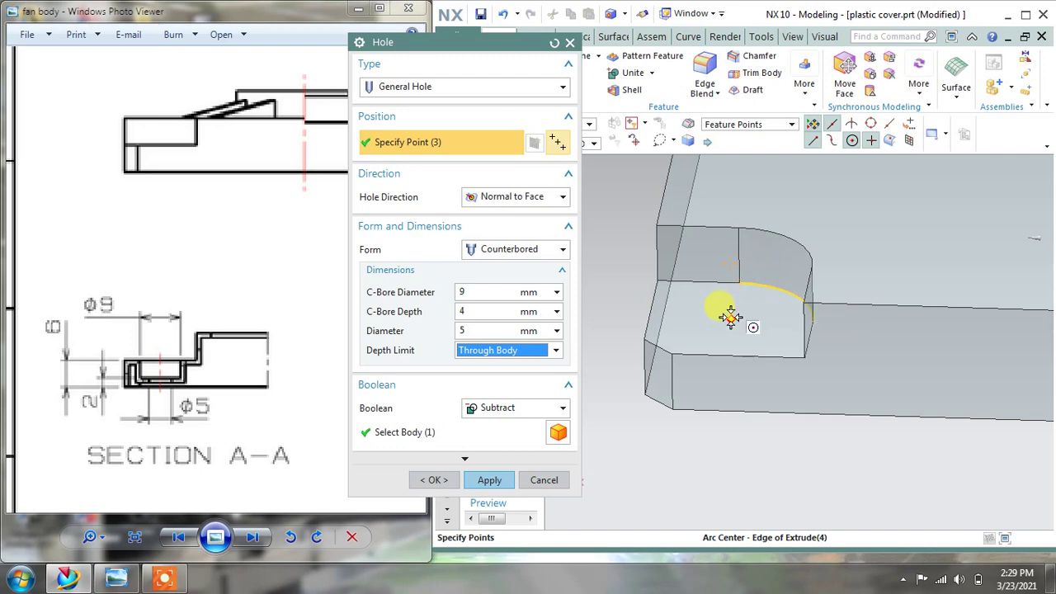
pyautogui.click(730, 317)
pyautogui.click(489, 480)
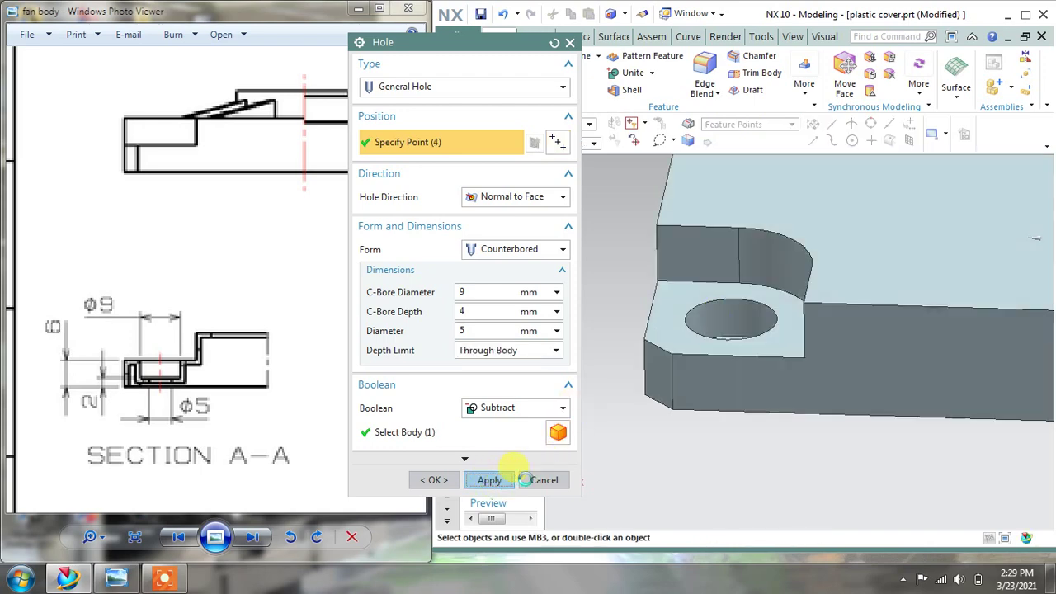
pyautogui.click(535, 478)
# Step: Shell the body with a 1 mm wall thickness, removing the large flat underside face
pyautogui.moveTo(724, 401); pyautogui.dragTo(745, 393, button='middle')
pyautogui.moveTo(817, 361); pyautogui.dragTo(583, 159, button='middle')
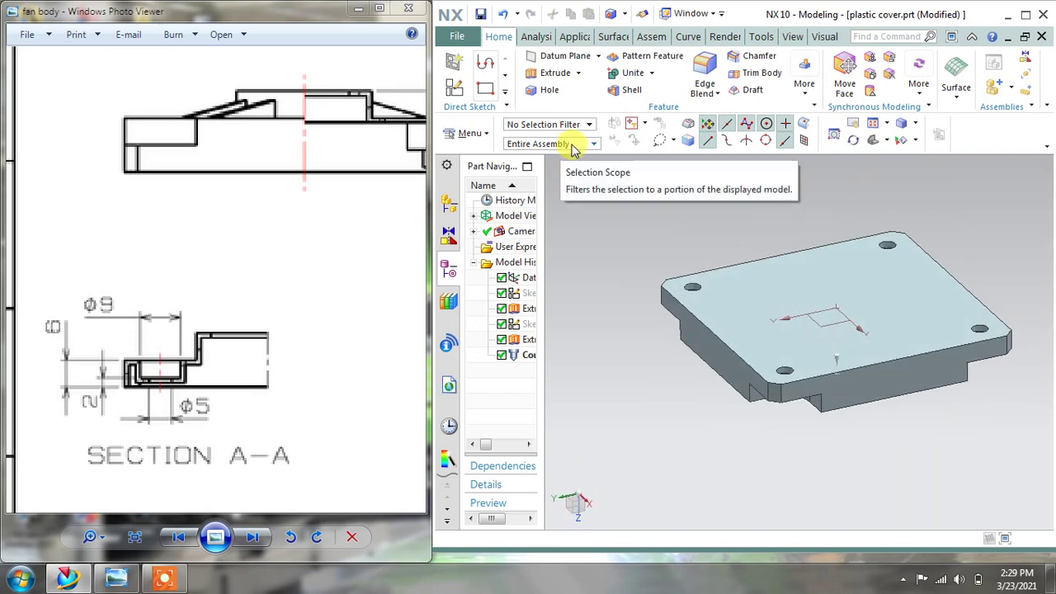
pyautogui.moveTo(278, 206)
pyautogui.mouseDown()
pyautogui.moveTo(151, 351)
pyautogui.moveTo(162, 351)
pyautogui.mouseUp()
pyautogui.moveTo(374, 318); pyautogui.dragTo(289, 319)
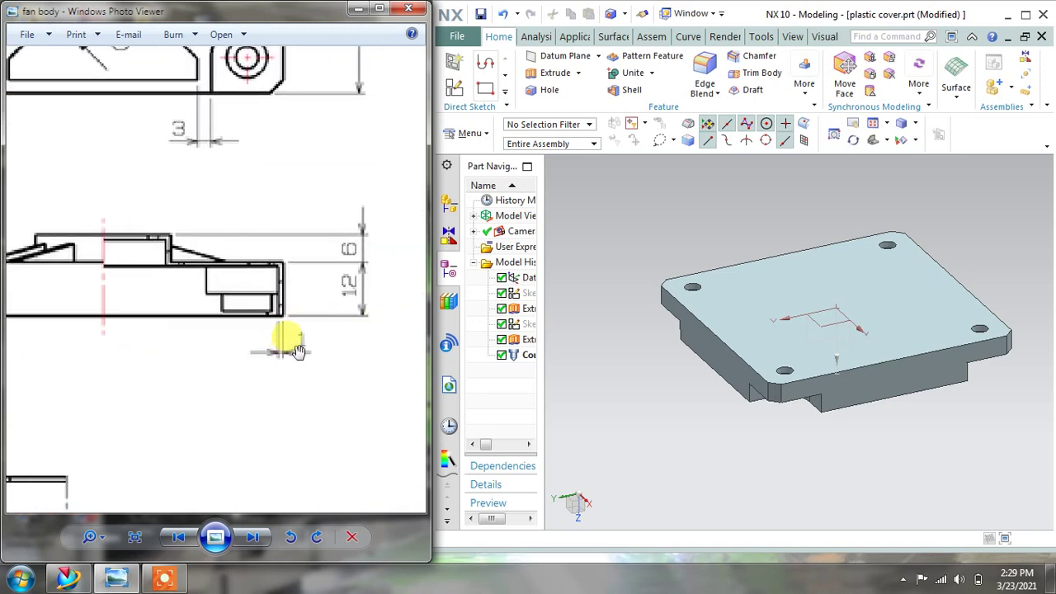
pyautogui.click(624, 89)
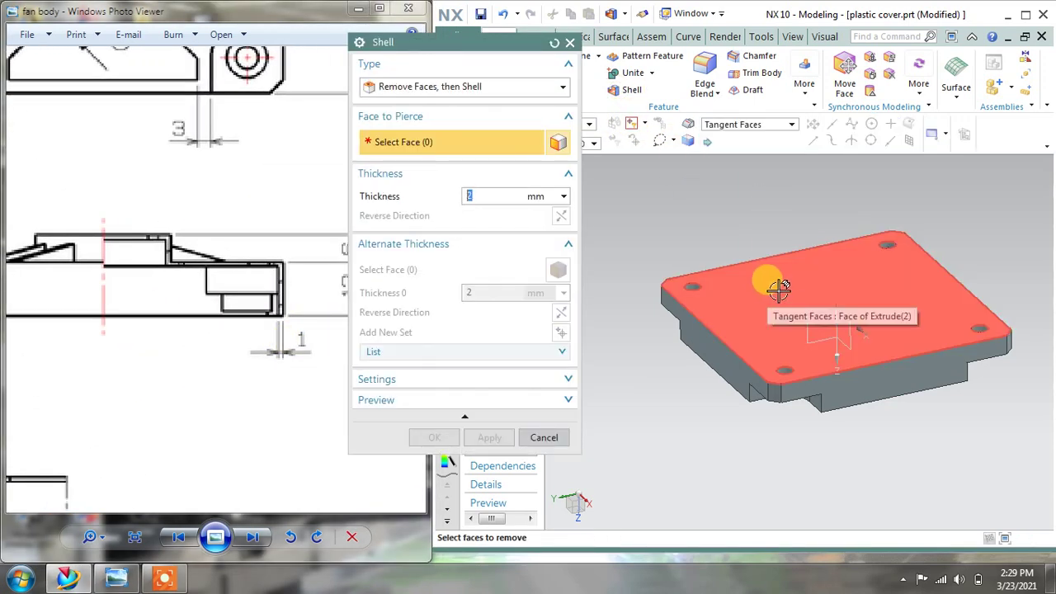
pyautogui.click(778, 287)
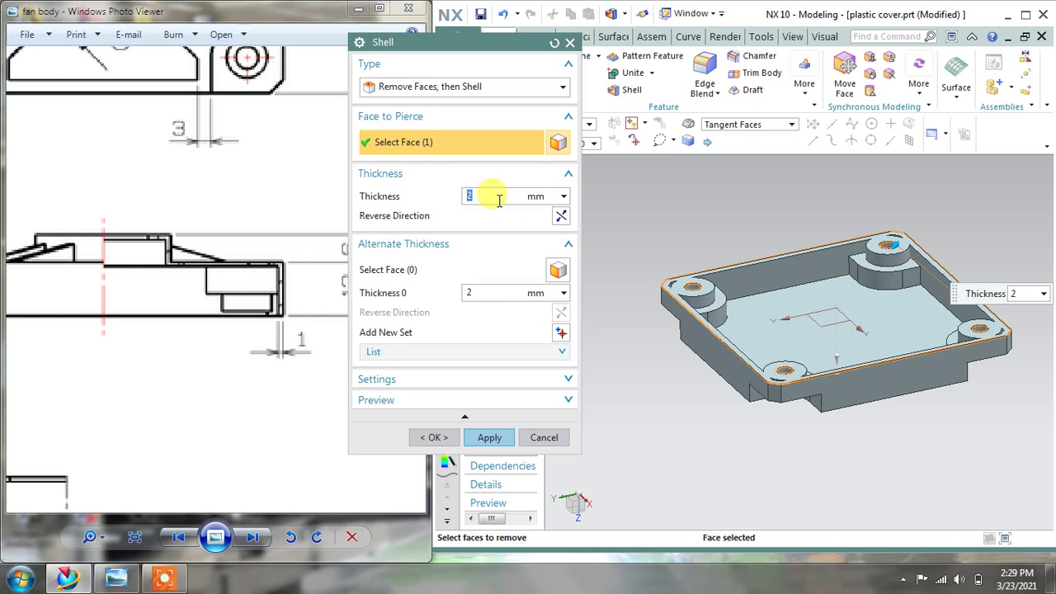
pyautogui.write('1')
pyautogui.press('Return')
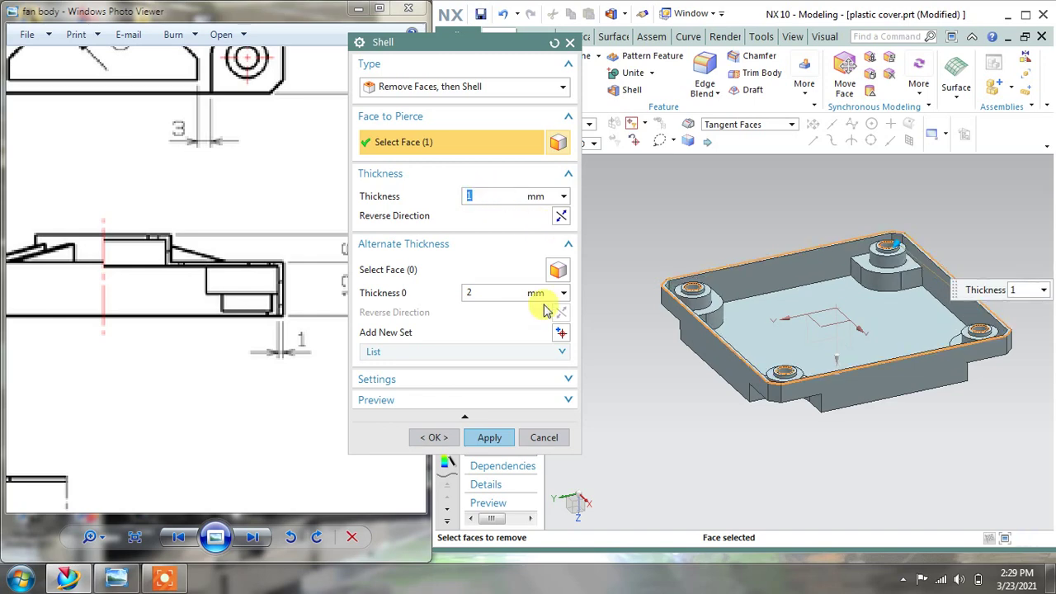
pyautogui.moveTo(738, 344); pyautogui.dragTo(495, 386, button='middle')
pyautogui.click(488, 437)
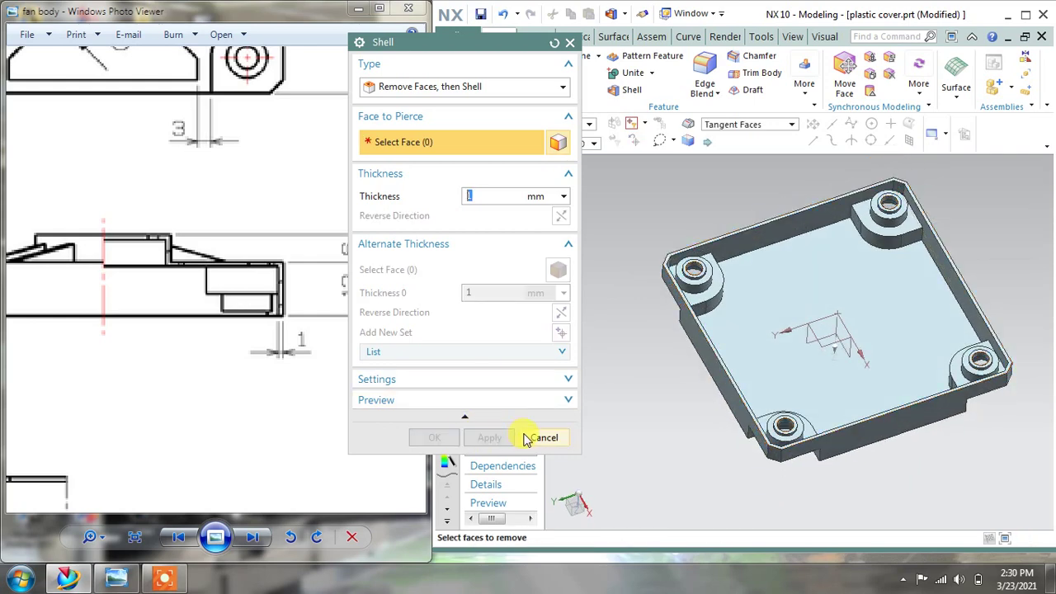
pyautogui.click(537, 438)
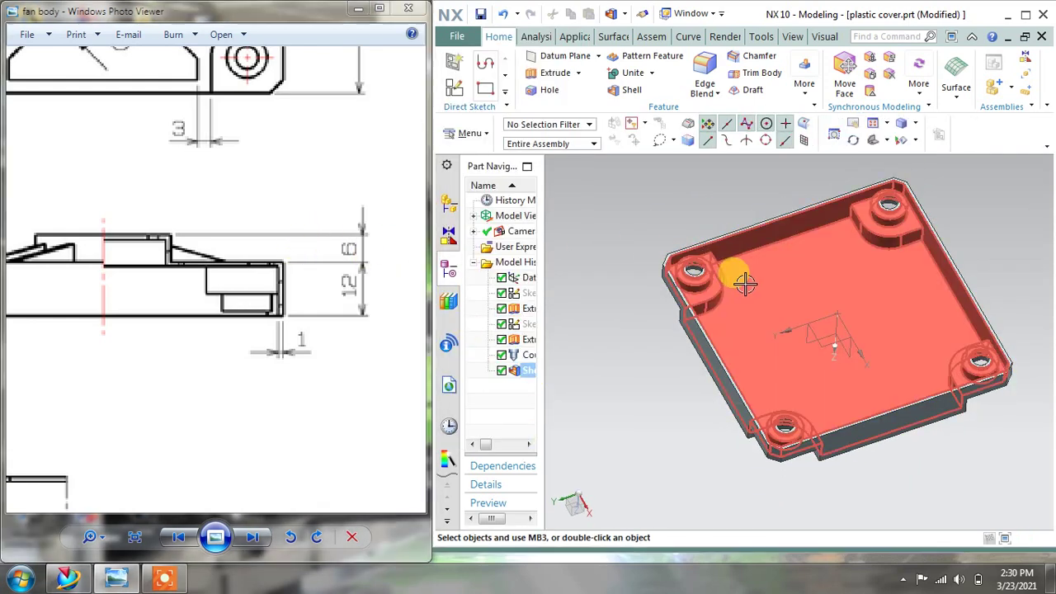
# Step: Compare the shelled model's corner bosses and walls with the drawing's isometric view, side view and Section A-A
pyautogui.moveTo(742, 280)
pyautogui.mouseDown(button='middle')
pyautogui.moveTo(768, 297)
pyautogui.moveTo(752, 263)
pyautogui.mouseUp(button='middle')
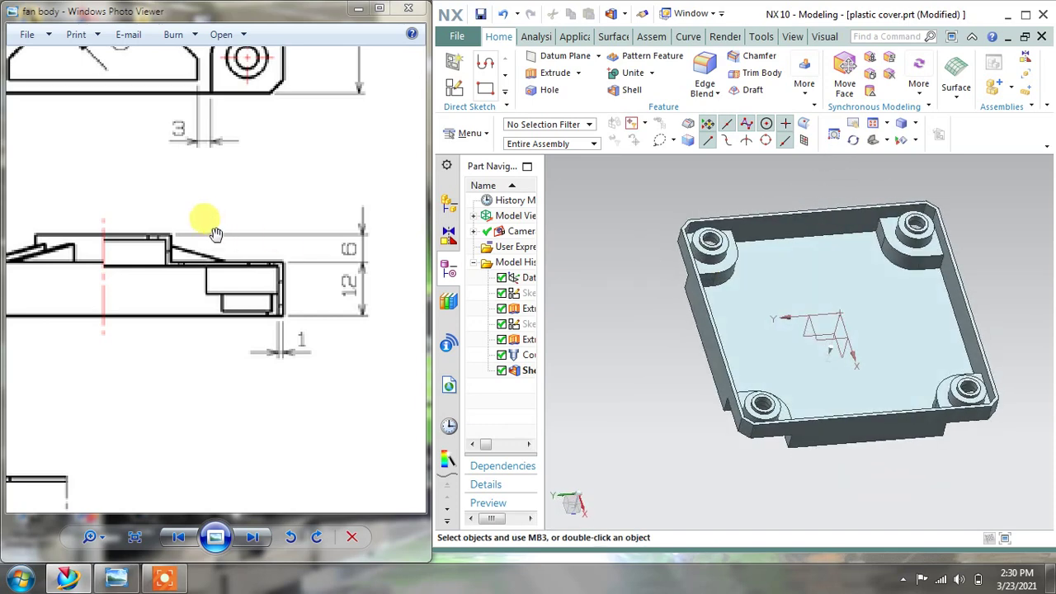
pyautogui.scroll(-3, 227, 229)
pyautogui.scroll(-3, 227, 228)
pyautogui.moveTo(314, 217); pyautogui.dragTo(272, 193)
pyautogui.scroll(2, 247, 174)
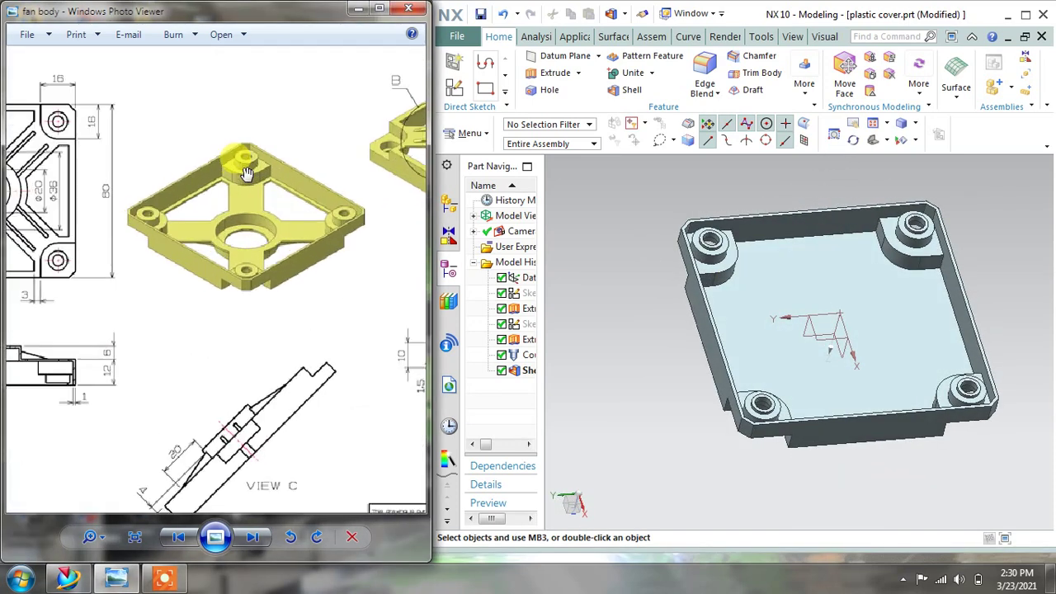
pyautogui.scroll(3, 246, 174)
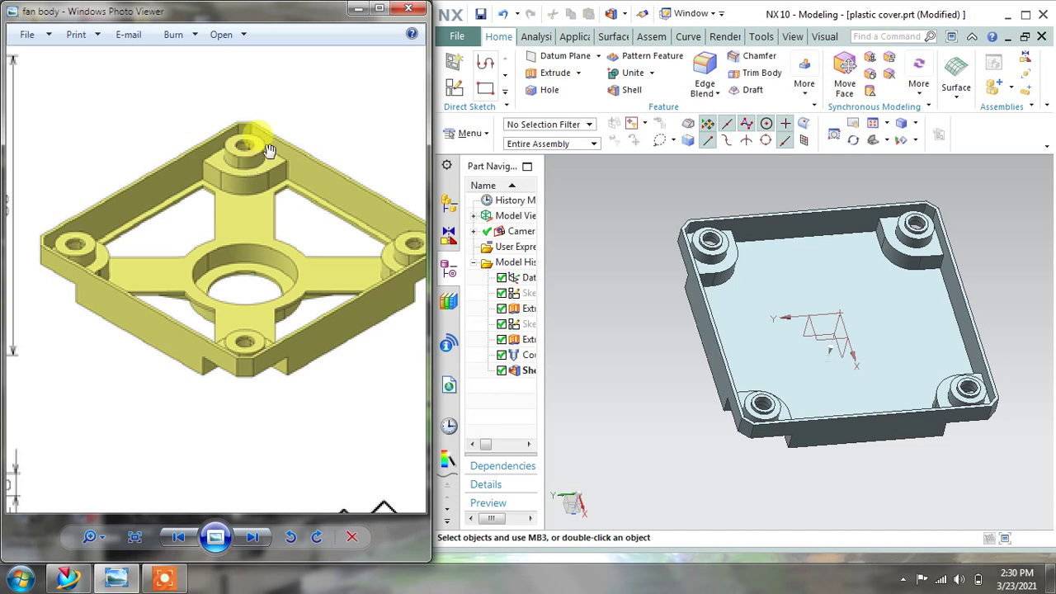
pyautogui.moveTo(672, 275)
pyautogui.mouseDown(button='middle')
pyautogui.moveTo(702, 292)
pyautogui.moveTo(744, 190)
pyautogui.moveTo(774, 237)
pyautogui.moveTo(768, 212)
pyautogui.moveTo(707, 278)
pyautogui.moveTo(666, 282)
pyautogui.mouseUp(button='middle')
pyautogui.moveTo(174, 299)
pyautogui.mouseDown()
pyautogui.moveTo(256, 272)
pyautogui.moveTo(358, 279)
pyautogui.mouseUp()
pyautogui.moveTo(81, 300); pyautogui.dragTo(244, 181)
pyautogui.moveTo(120, 295)
pyautogui.mouseDown()
pyautogui.moveTo(278, 283)
pyautogui.moveTo(303, 269)
pyautogui.mouseUp()
pyautogui.moveTo(207, 309); pyautogui.dragTo(183, 158)
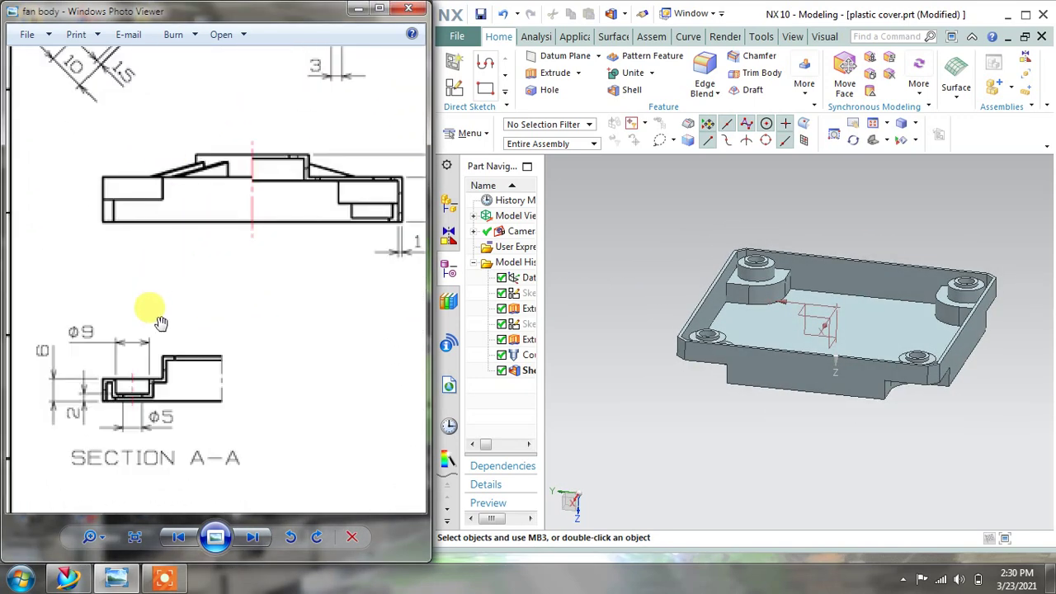
pyautogui.scroll(3, 109, 410)
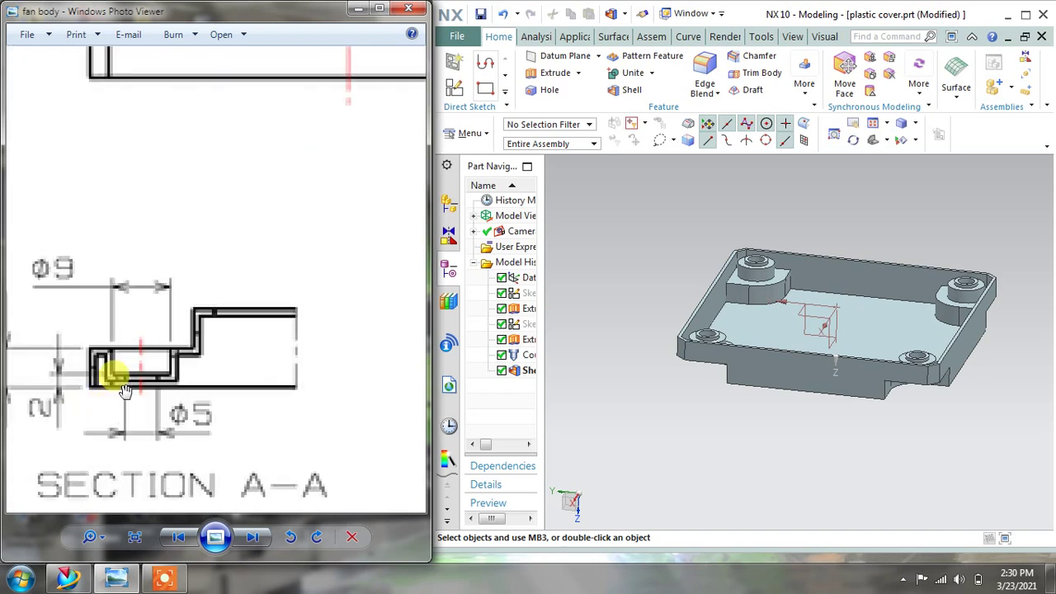
pyautogui.scroll(1, 124, 391)
pyautogui.moveTo(98, 403); pyautogui.dragTo(145, 384)
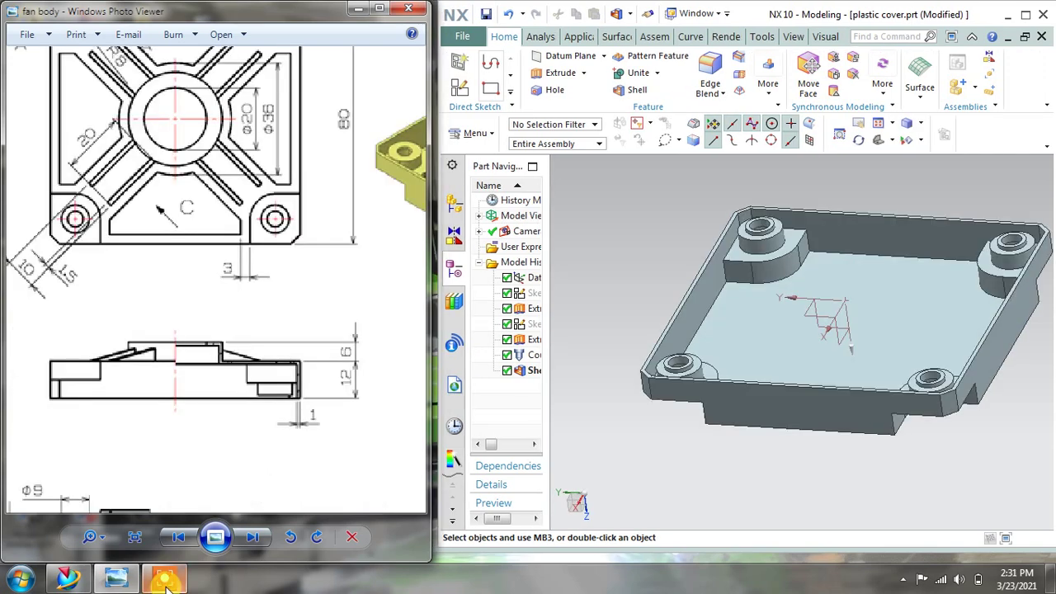
pyautogui.moveTo(358, 358); pyautogui.dragTo(254, 438)
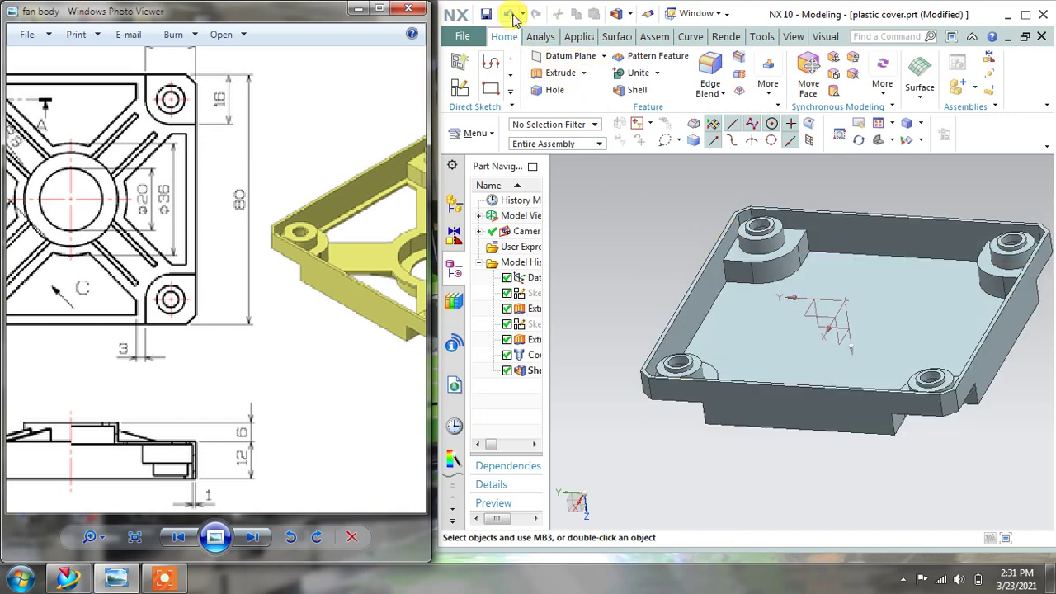
# Step: Delete the shell feature and the counterbored hole feature from the model history
pyautogui.click(522, 373)
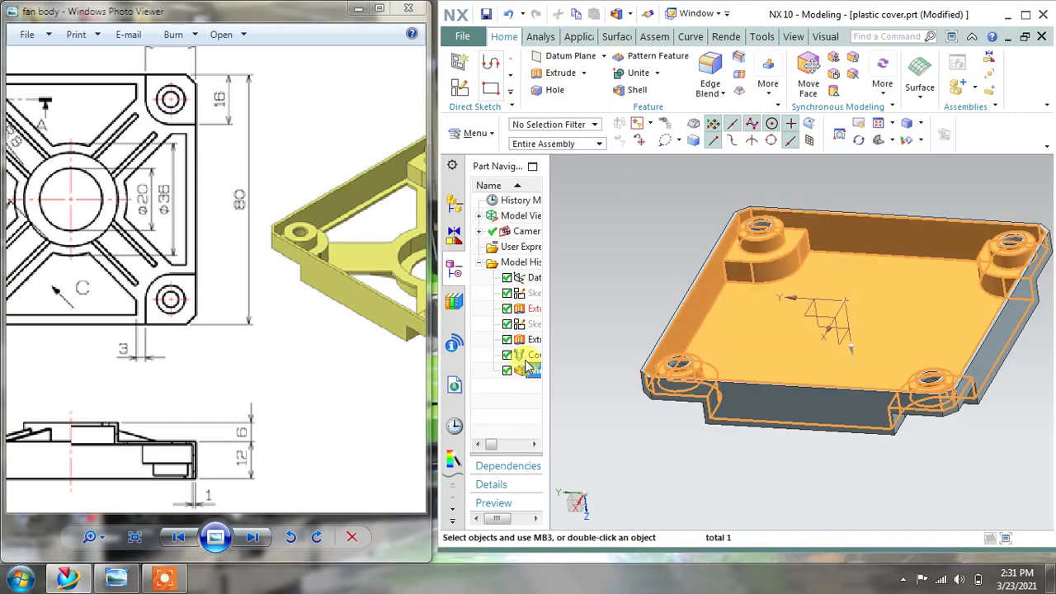
pyautogui.rightClick(532, 373)
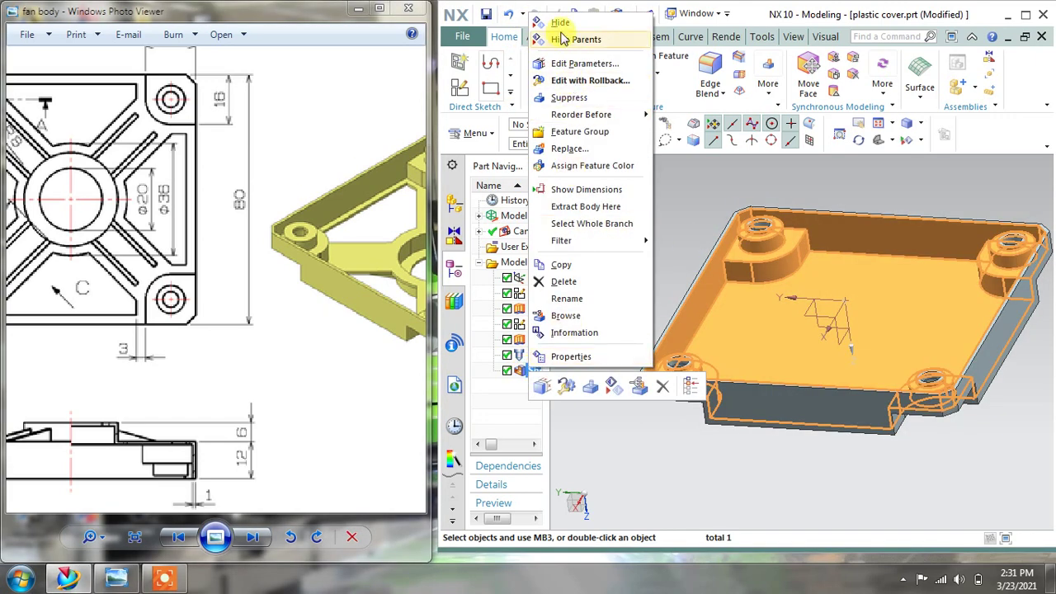
pyautogui.click(564, 281)
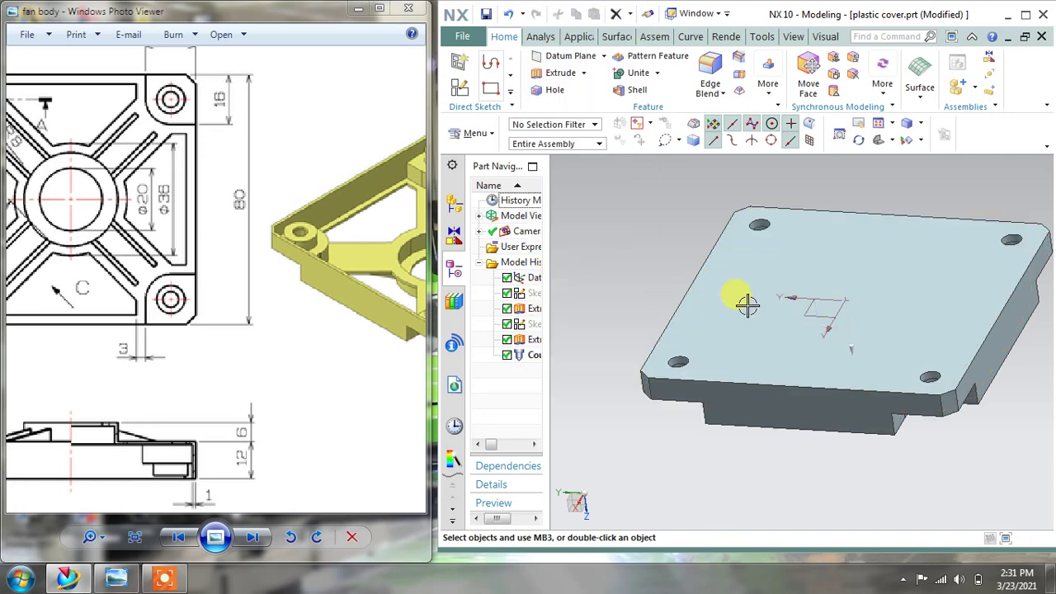
pyautogui.click(535, 354)
pyautogui.rightClick(531, 356)
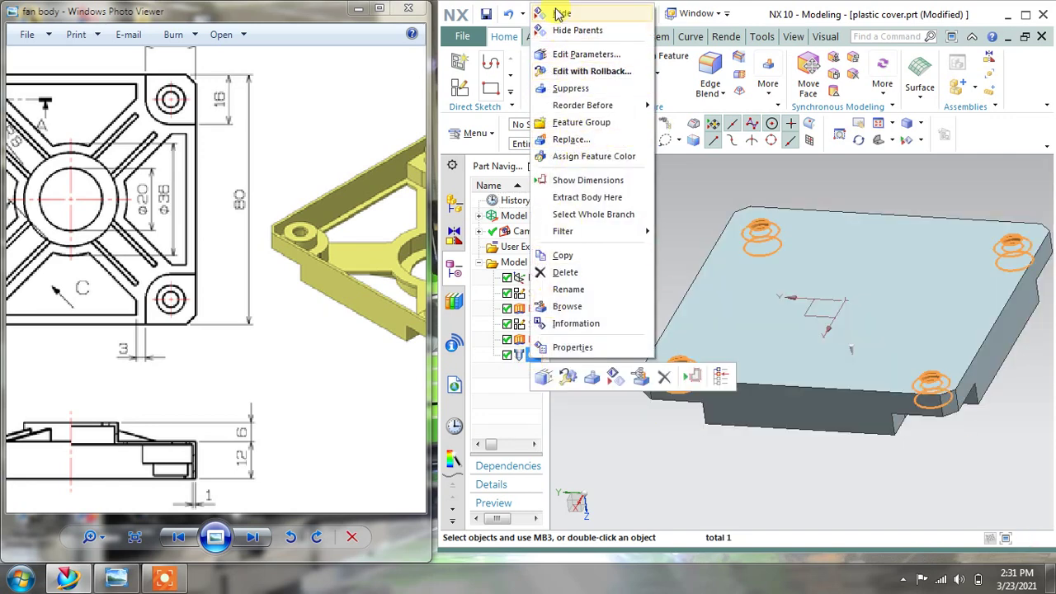
pyautogui.click(566, 272)
pyautogui.moveTo(608, 283); pyautogui.dragTo(684, 405, button='middle')
# Step: Examine the corner pad and hole profile in Section A-A of the drawing
pyautogui.moveTo(165, 582)
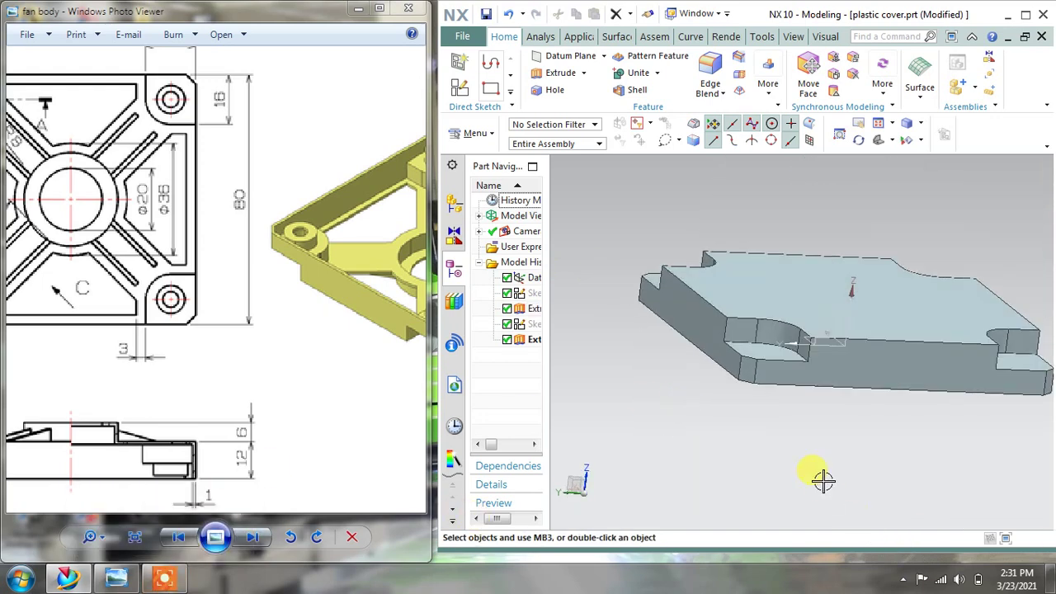
pyautogui.moveTo(820, 481); pyautogui.dragTo(767, 465, button='middle')
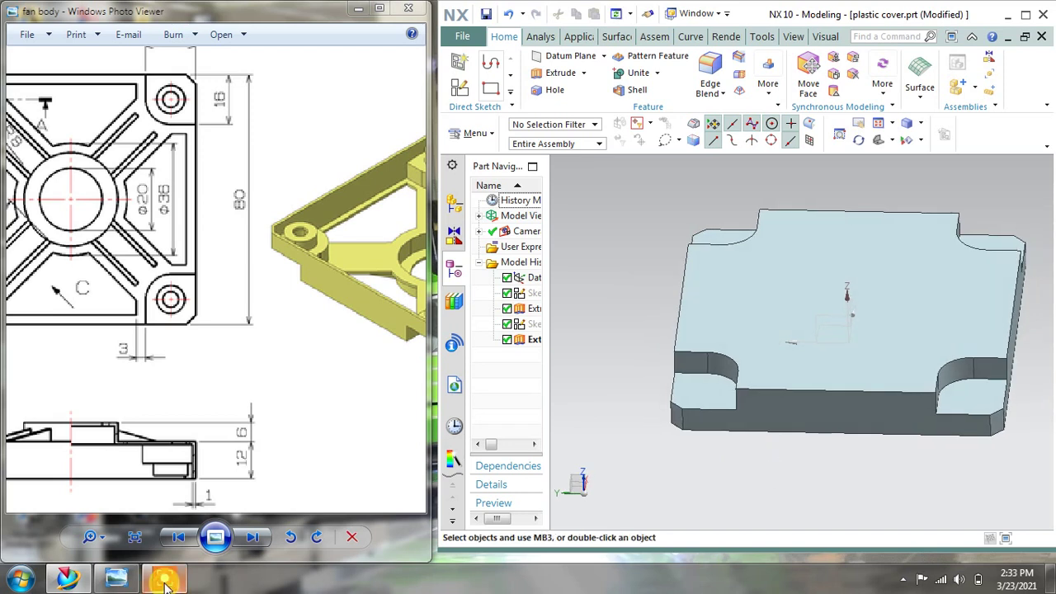
pyautogui.moveTo(207, 198)
pyautogui.mouseDown()
pyautogui.moveTo(347, 254)
pyautogui.moveTo(345, 114)
pyautogui.mouseUp()
pyautogui.moveTo(196, 304); pyautogui.dragTo(226, 180)
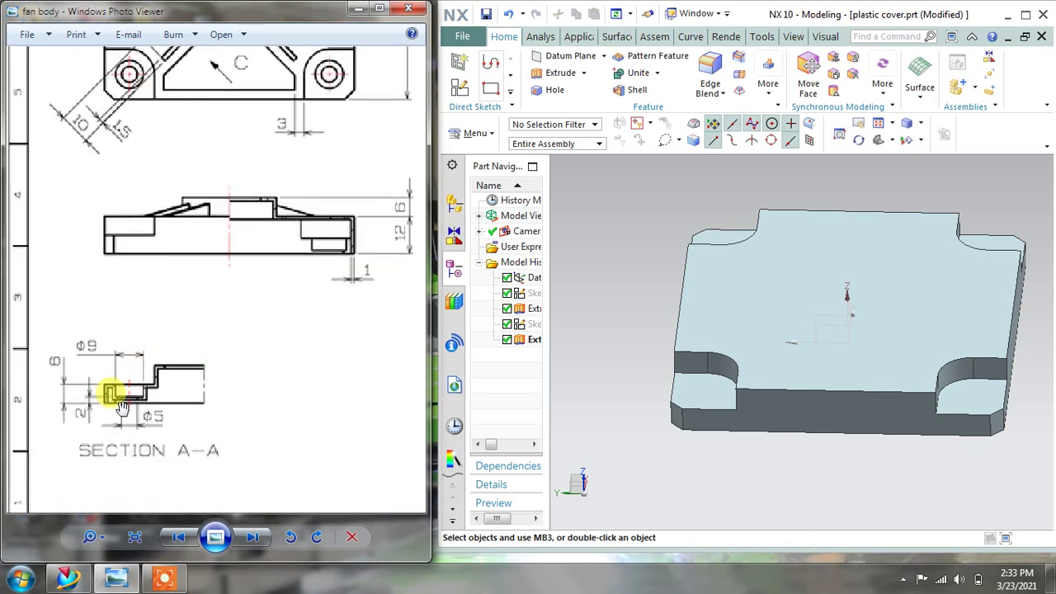
pyautogui.scroll(2, 121, 407)
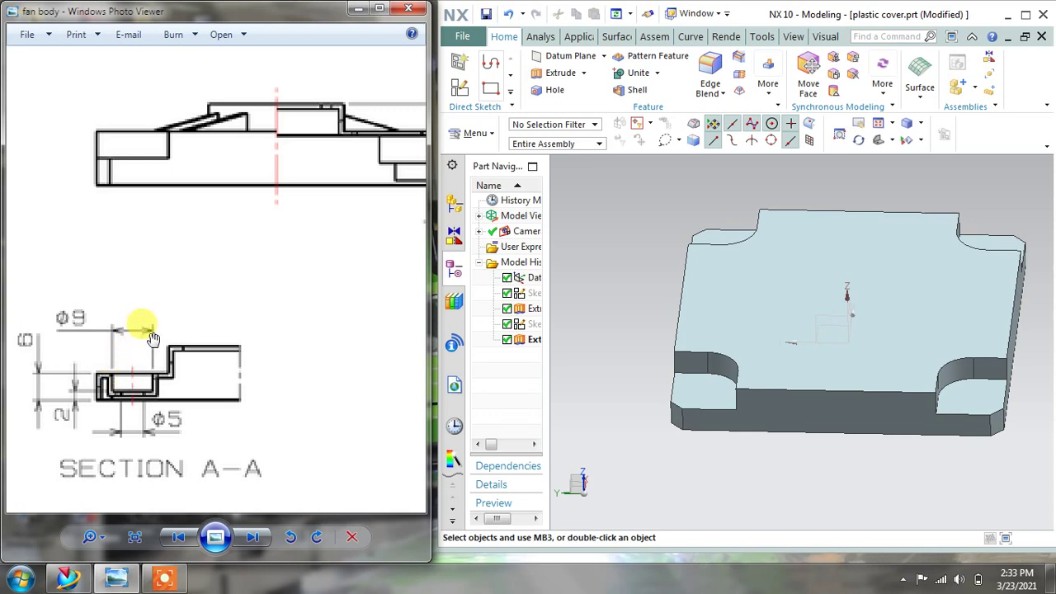
pyautogui.moveTo(198, 404)
pyautogui.mouseDown()
pyautogui.moveTo(176, 401)
pyautogui.moveTo(241, 322)
pyautogui.mouseUp()
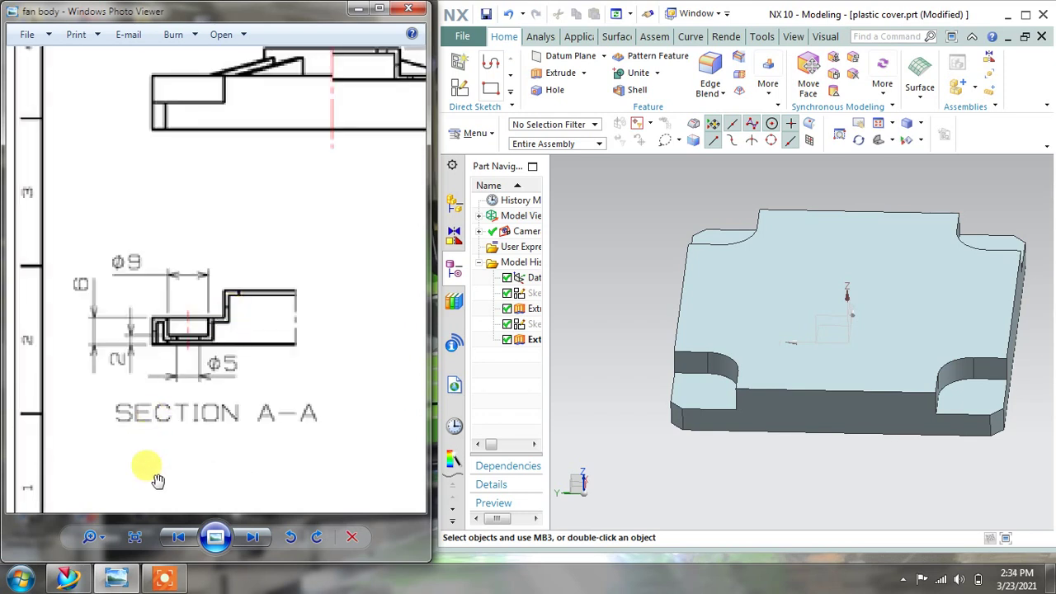
pyautogui.moveTo(167, 581)
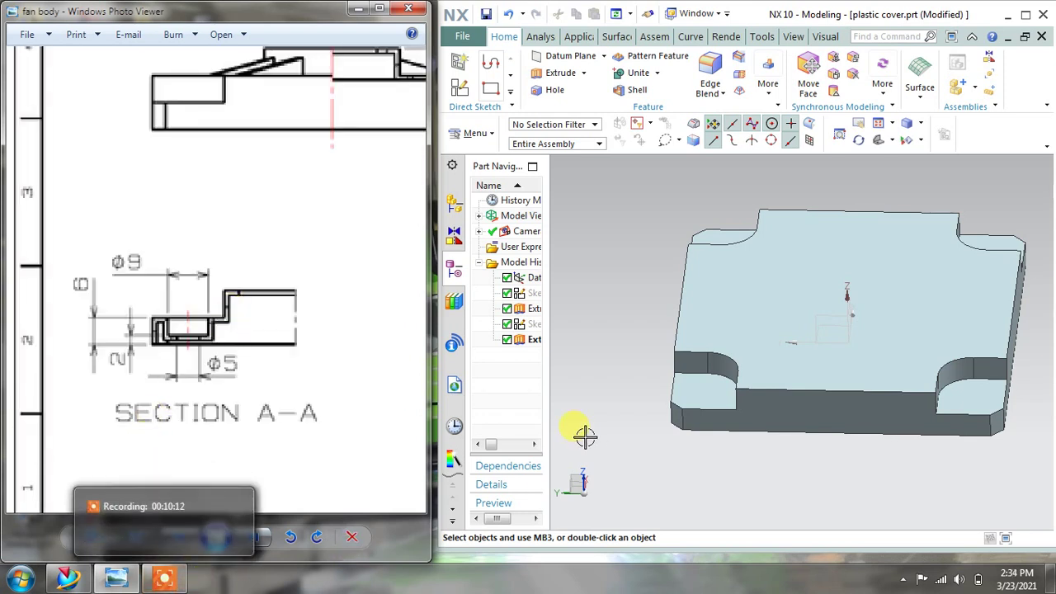
pyautogui.moveTo(580, 432); pyautogui.dragTo(587, 420, button='middle')
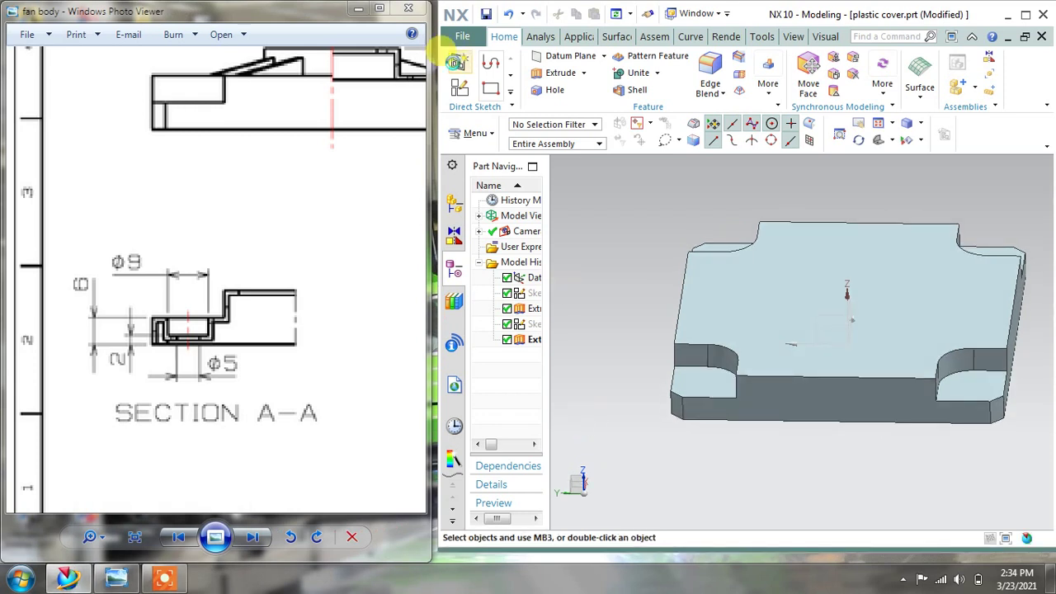
pyautogui.click(457, 62)
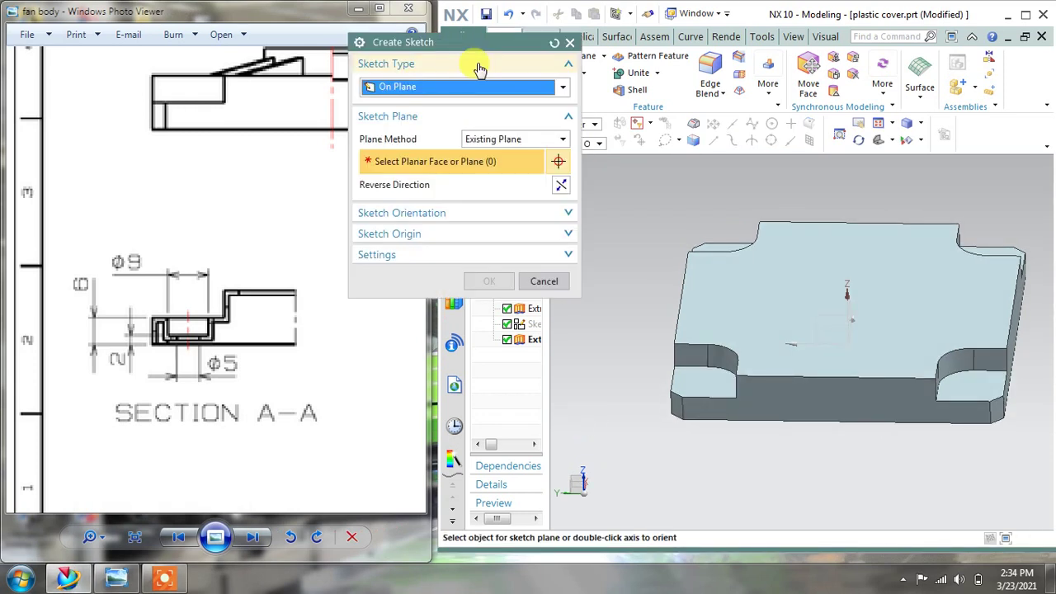
pyautogui.click(700, 376)
pyautogui.click(557, 282)
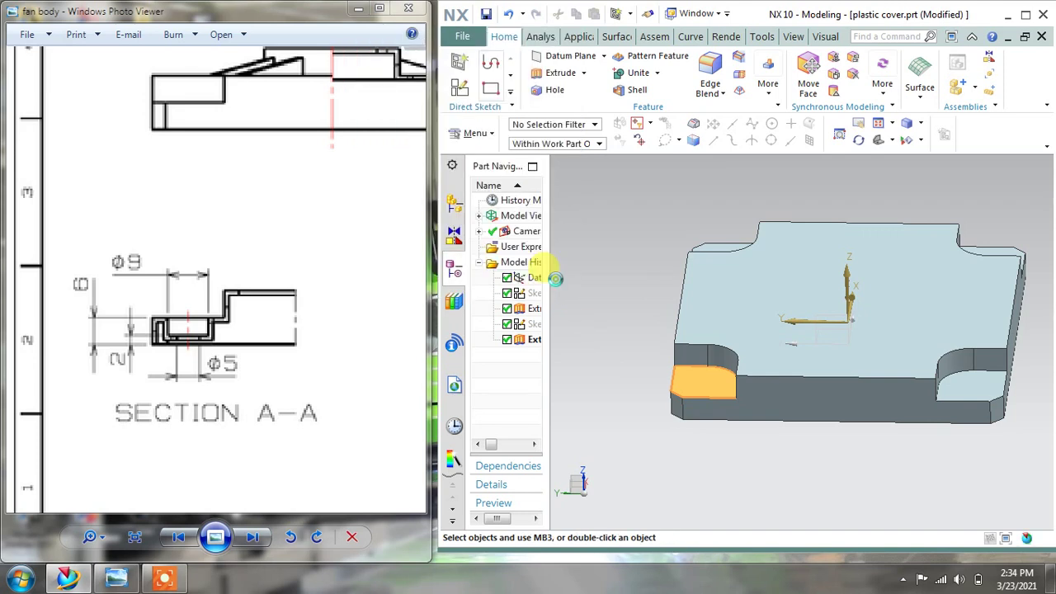
# Step: Create a simple 9 mm diameter hole through the body at the rounded-edge arc centre of the front-left corner pad
pyautogui.click(551, 105)
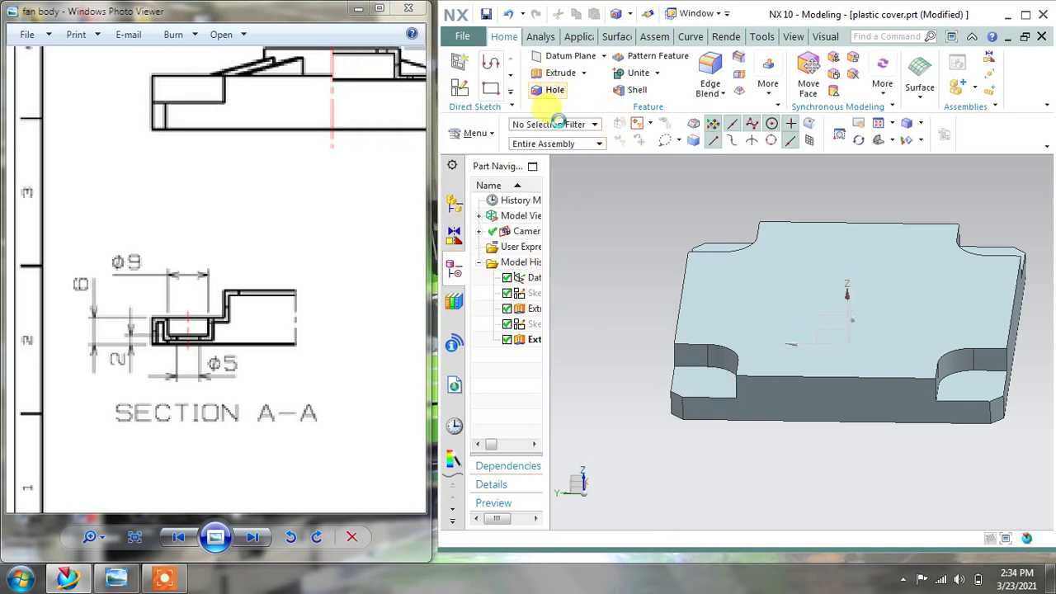
pyautogui.click(524, 253)
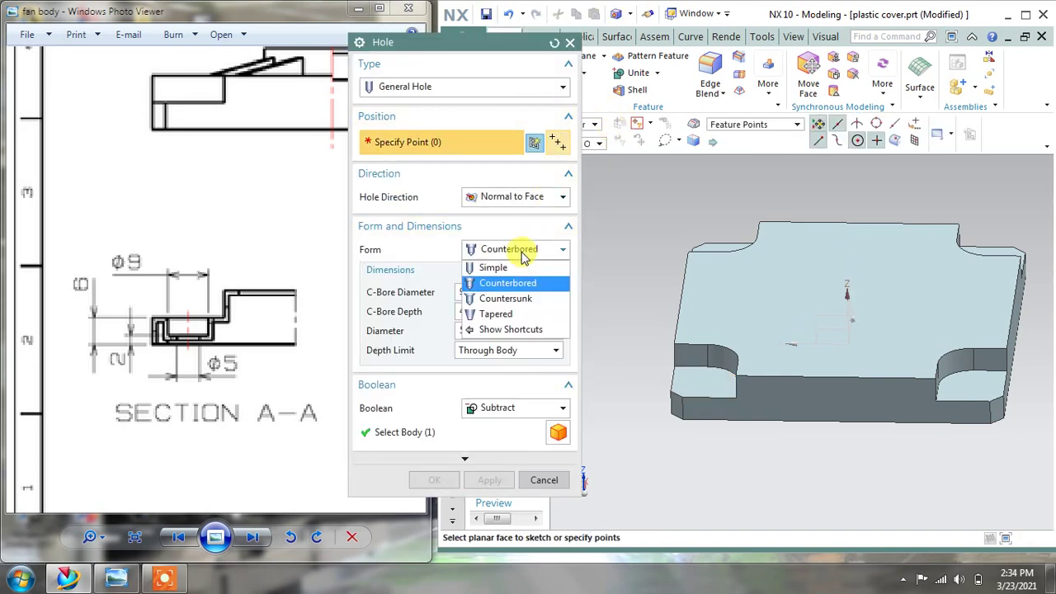
pyautogui.click(512, 269)
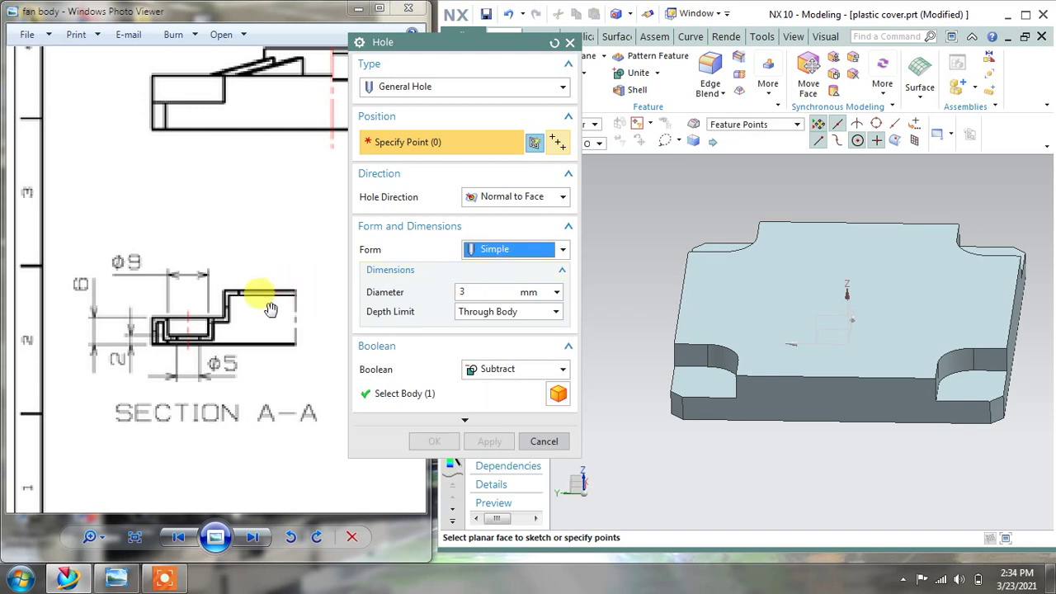
pyautogui.doubleClick(478, 290)
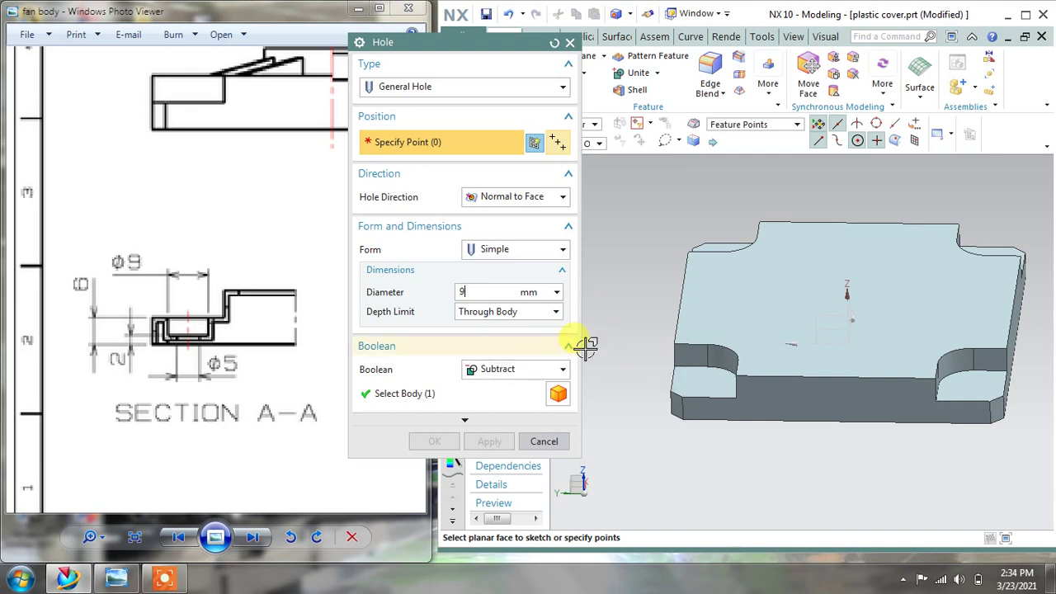
pyautogui.moveTo(635, 314); pyautogui.dragTo(742, 460, button='middle')
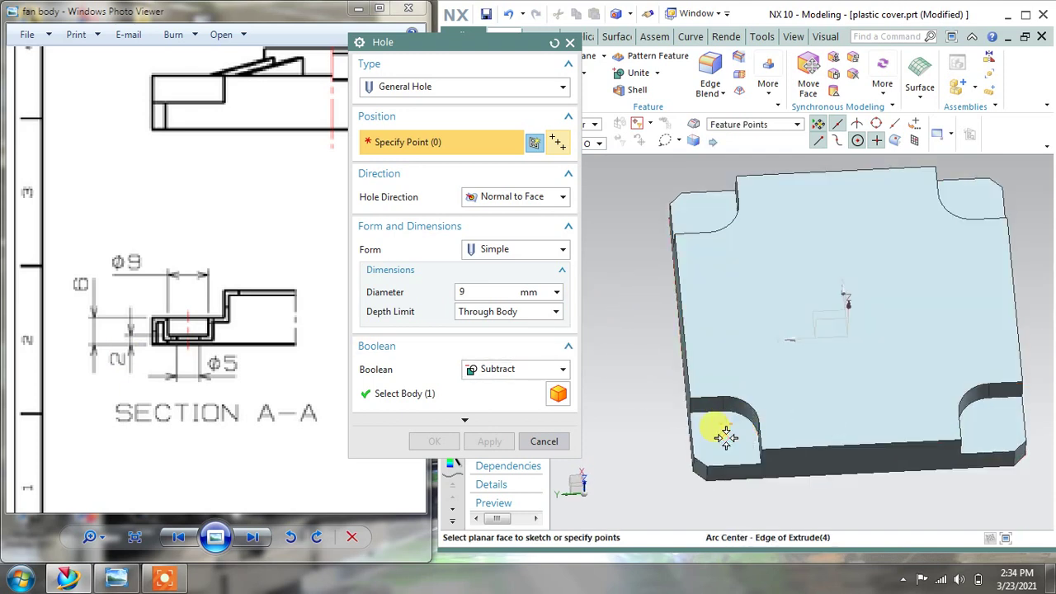
pyautogui.click(715, 435)
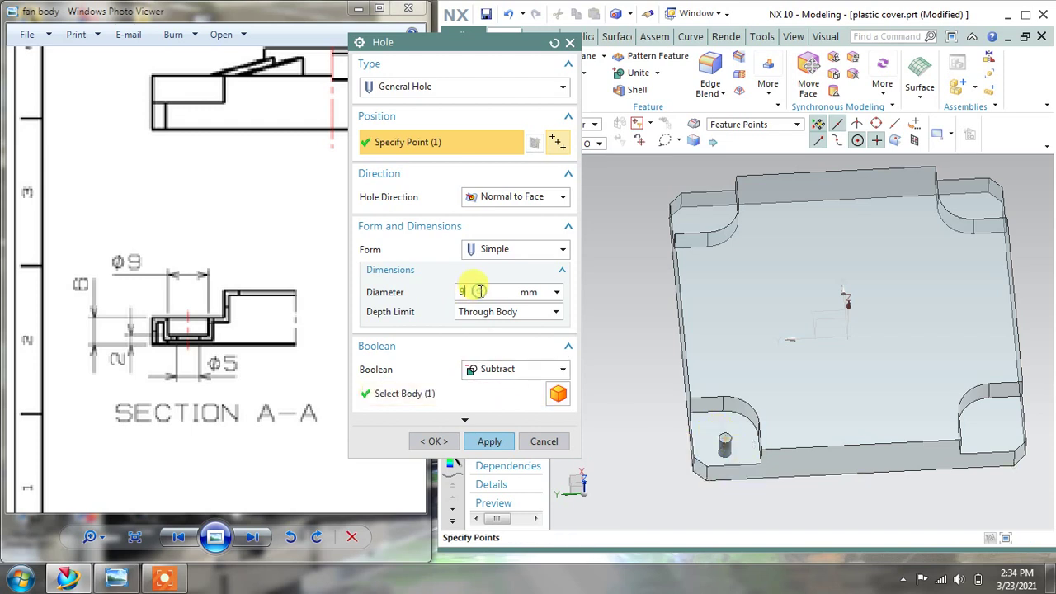
pyautogui.click(505, 319)
pyautogui.click(633, 426)
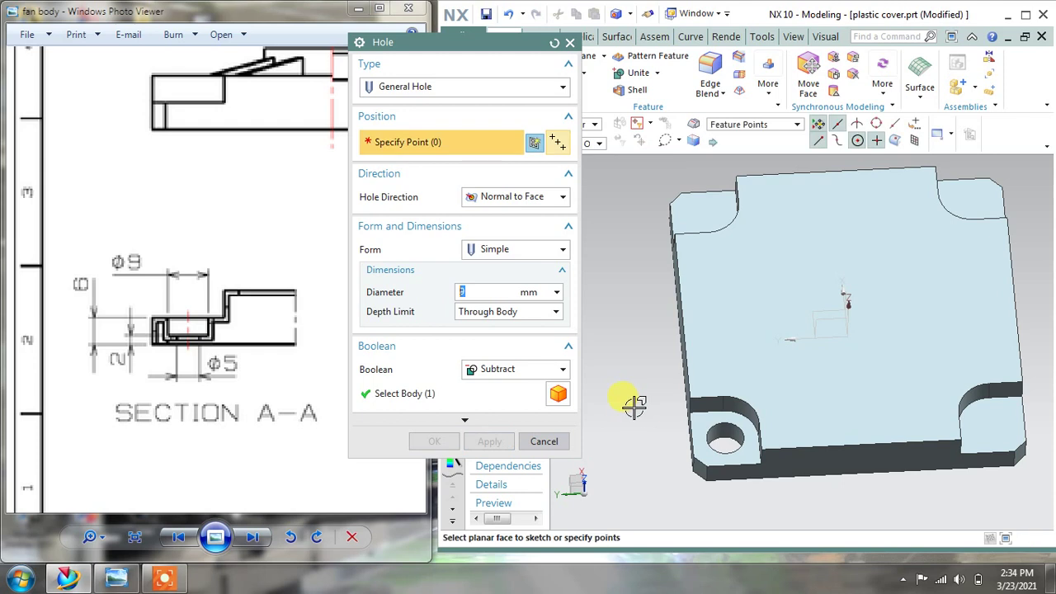
pyautogui.moveTo(635, 405); pyautogui.dragTo(598, 344, button='middle')
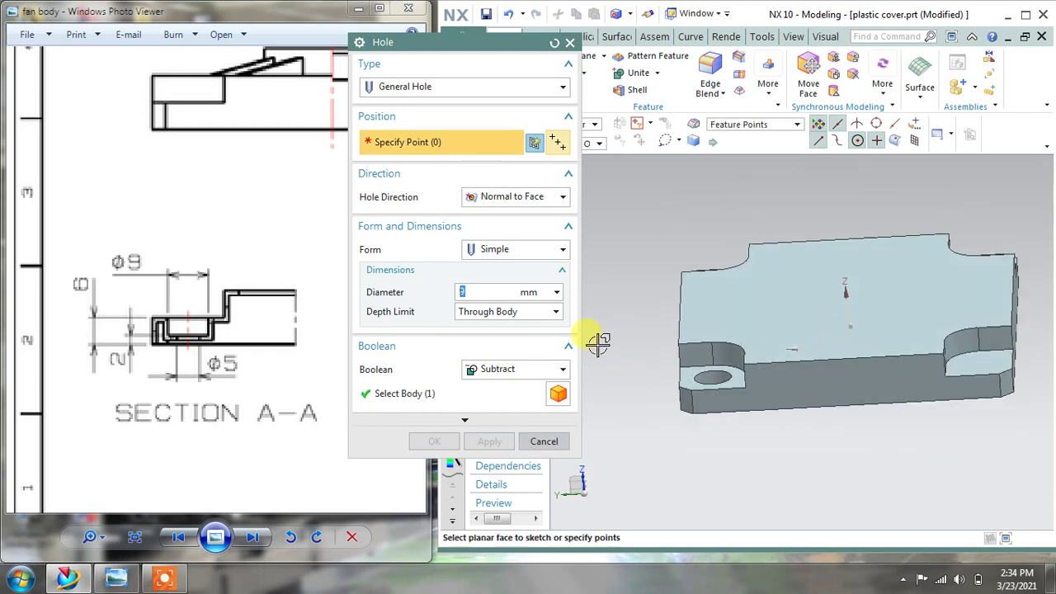
pyautogui.click(509, 319)
pyautogui.click(495, 330)
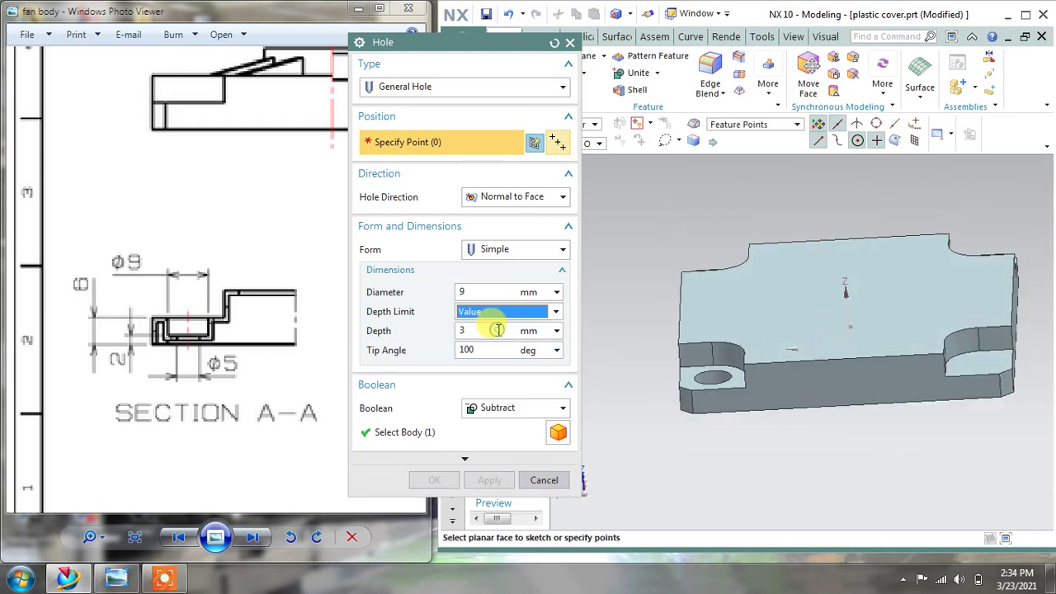
pyautogui.click(543, 479)
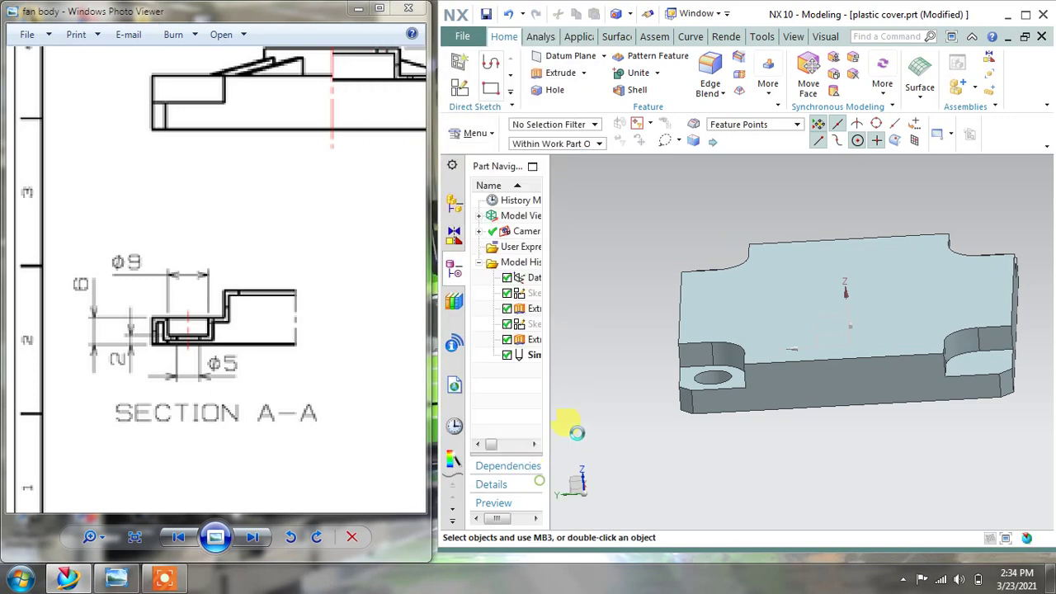
# Step: Edit the 9 mm corner hole to a value-limited depth of 4 mm with a 0 degree tip angle
pyautogui.doubleClick(705, 374)
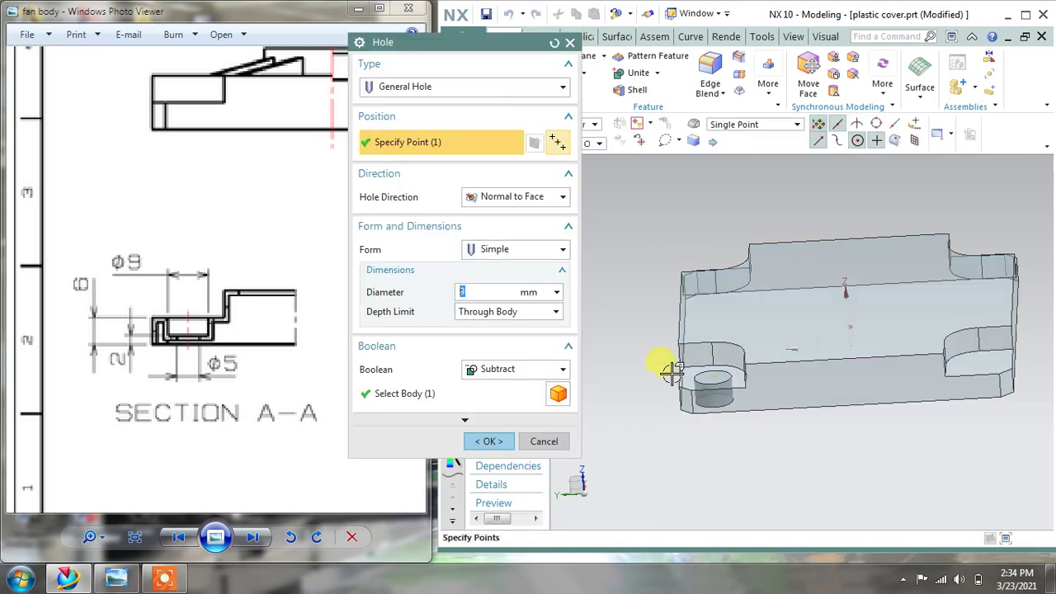
pyautogui.click(505, 319)
pyautogui.click(489, 329)
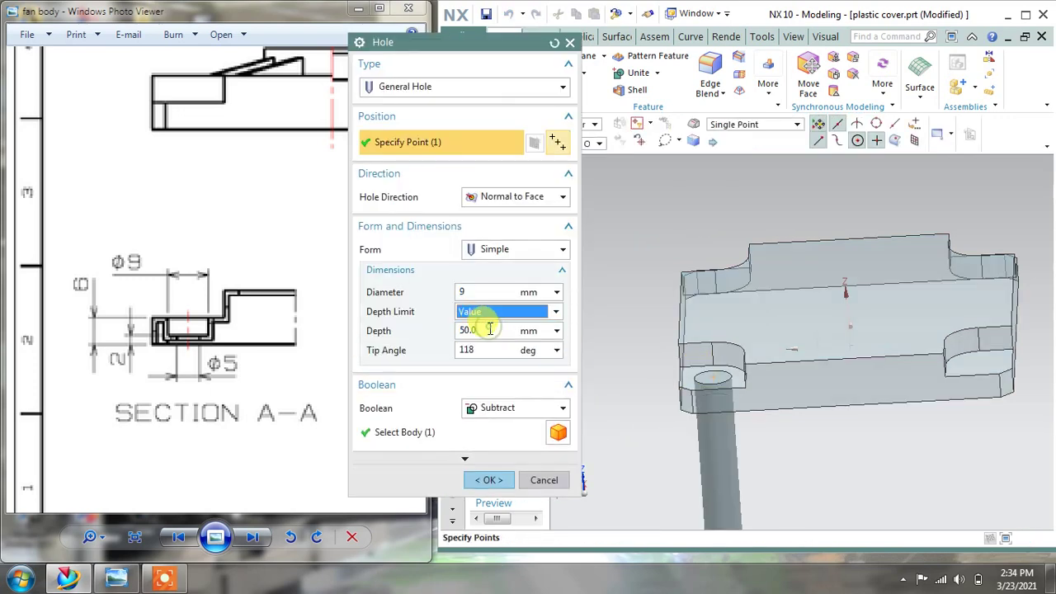
pyautogui.click(478, 330)
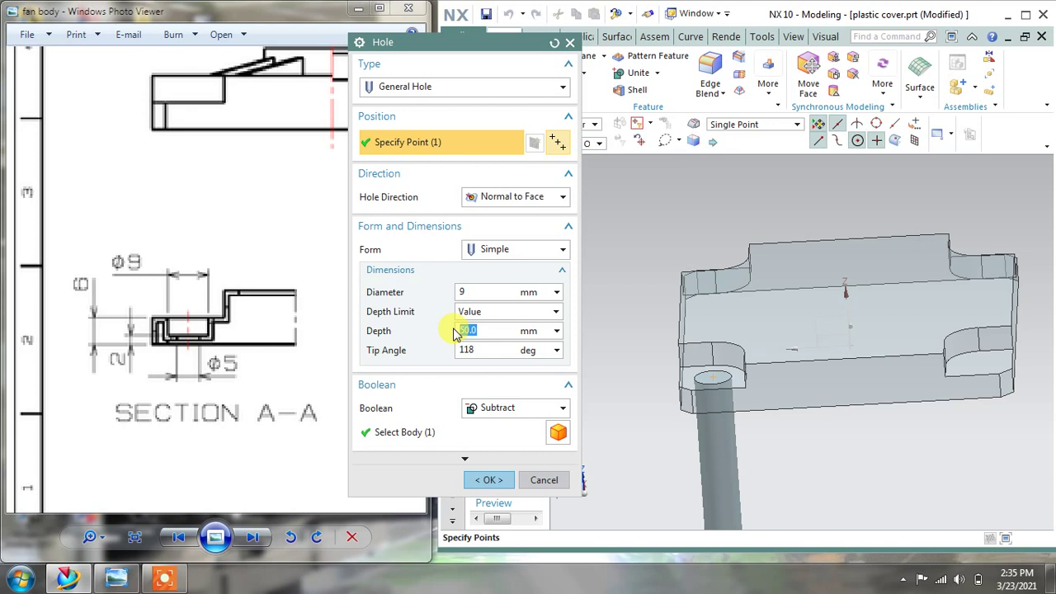
pyautogui.press('Return')
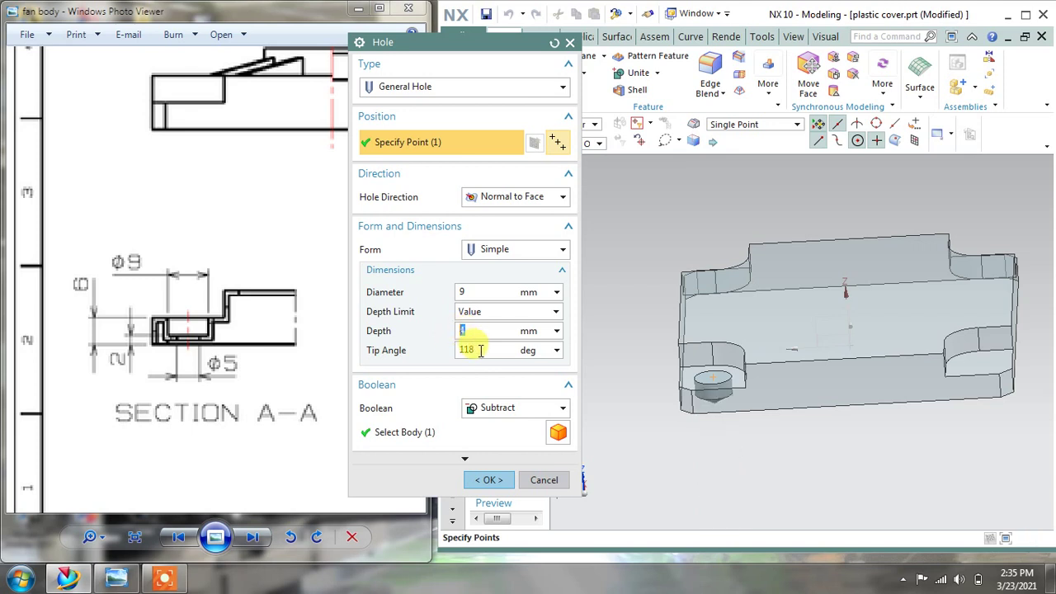
pyautogui.click(555, 352)
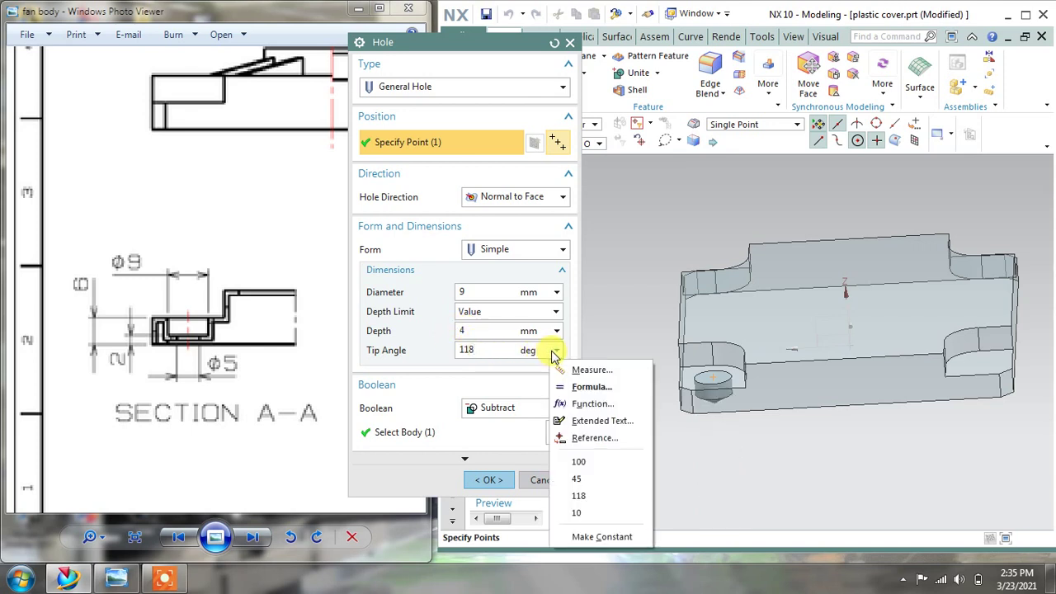
pyautogui.click(484, 349)
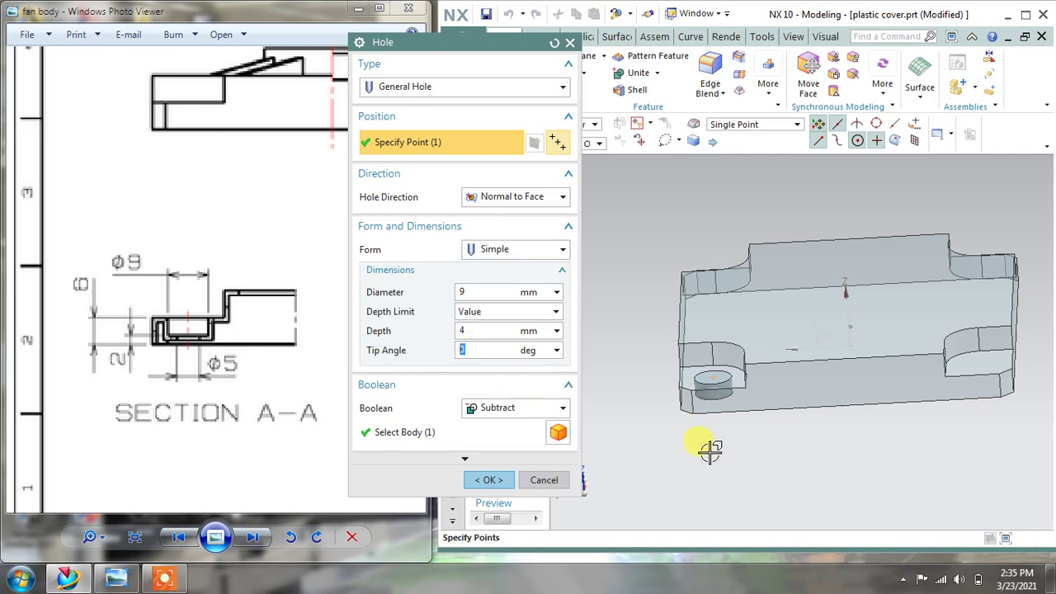
pyautogui.moveTo(709, 450)
pyautogui.mouseDown(button='middle')
pyautogui.moveTo(698, 438)
pyautogui.moveTo(698, 455)
pyautogui.mouseUp(button='middle')
pyautogui.click(488, 479)
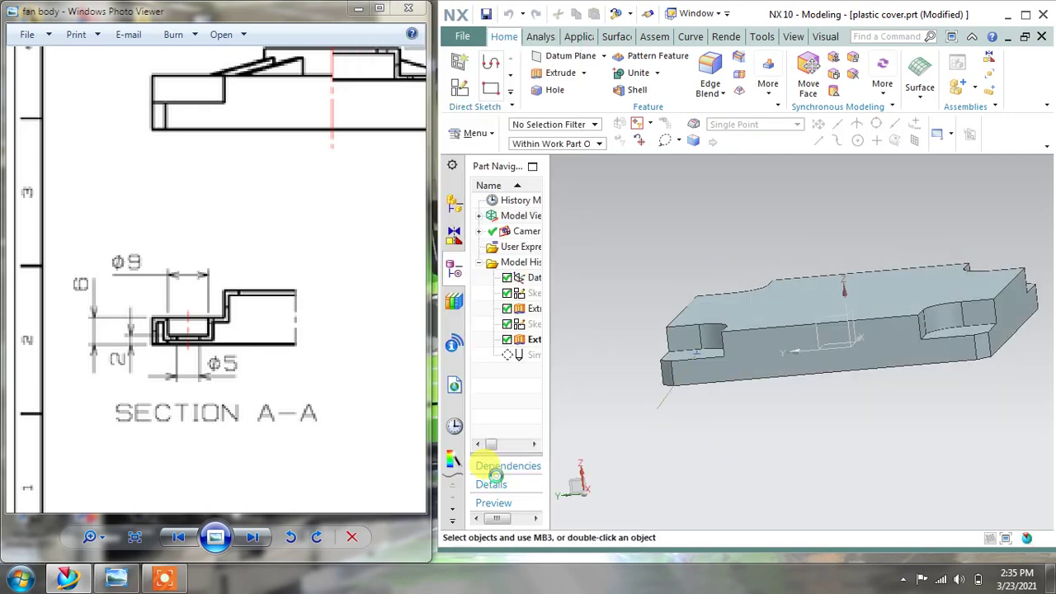
# Step: Mirror the 9 mm corner hole about the YZ plane of the datum coordinate system
pyautogui.moveTo(737, 413); pyautogui.dragTo(718, 440, button='middle')
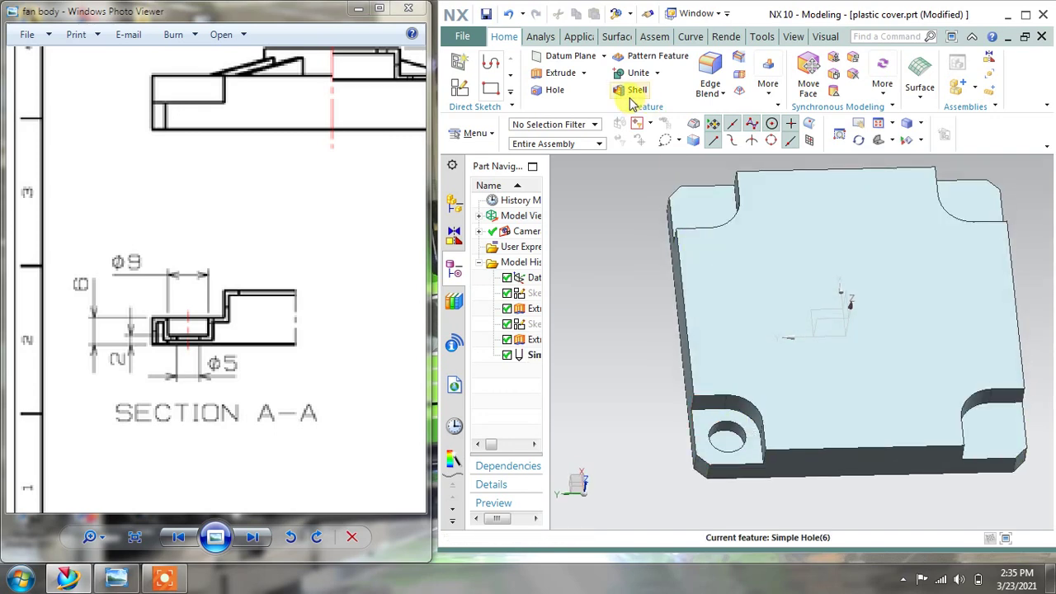
pyautogui.click(768, 83)
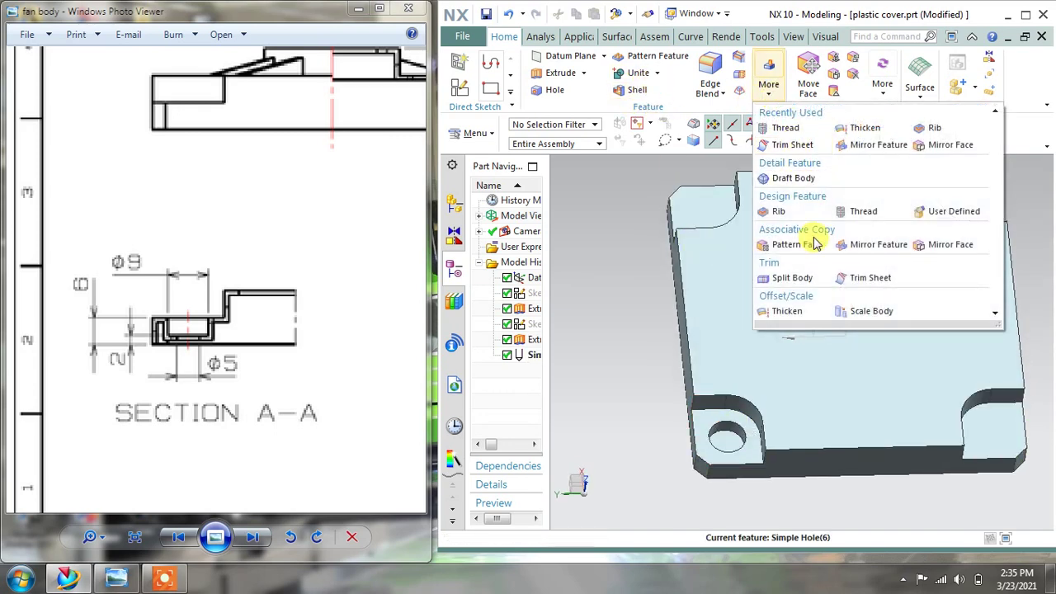
pyautogui.click(875, 245)
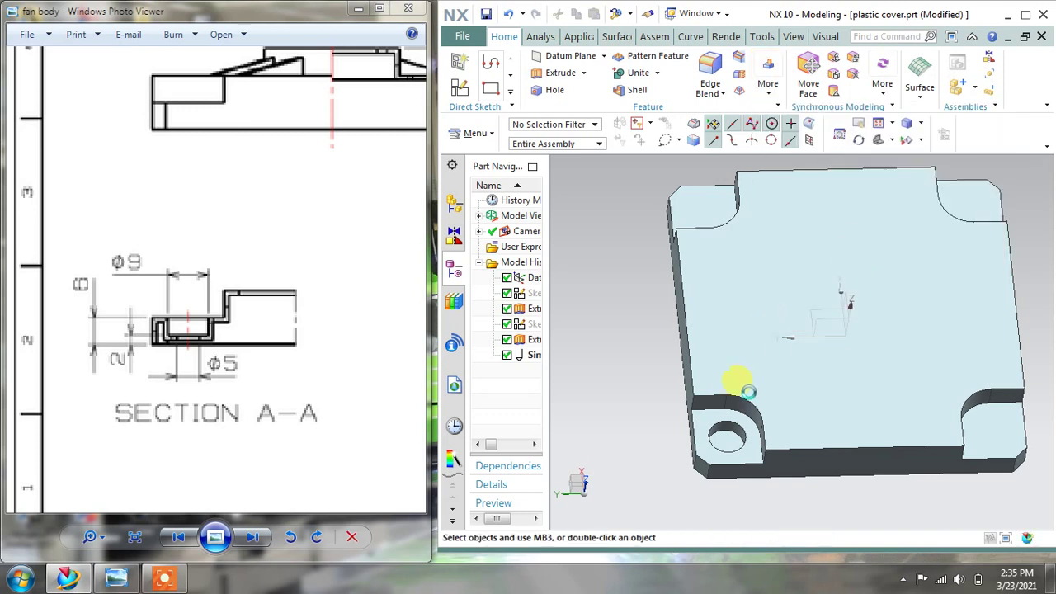
pyautogui.click(529, 356)
pyautogui.click(480, 165)
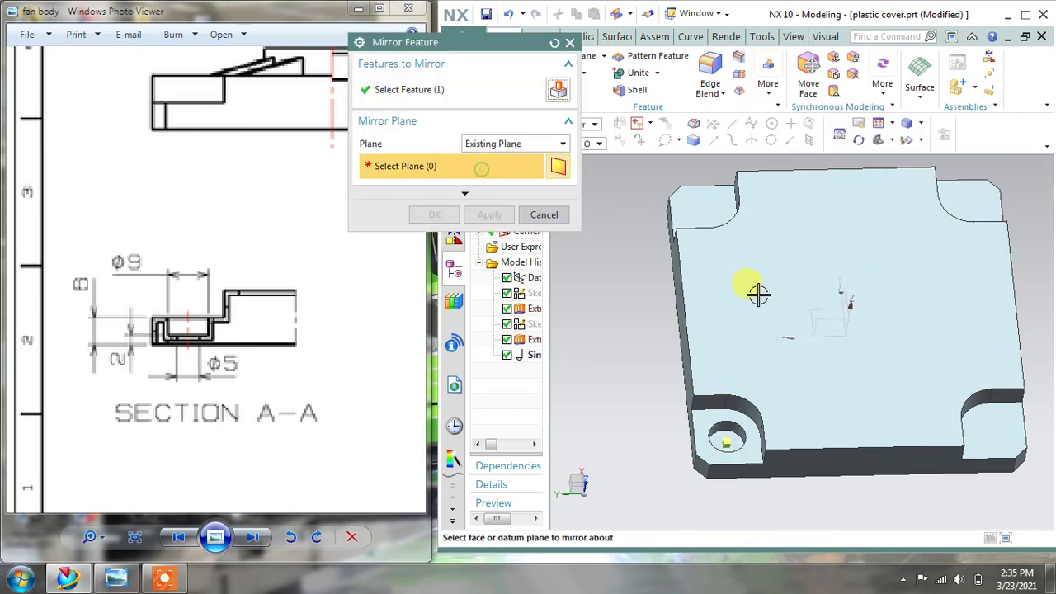
pyautogui.click(819, 318)
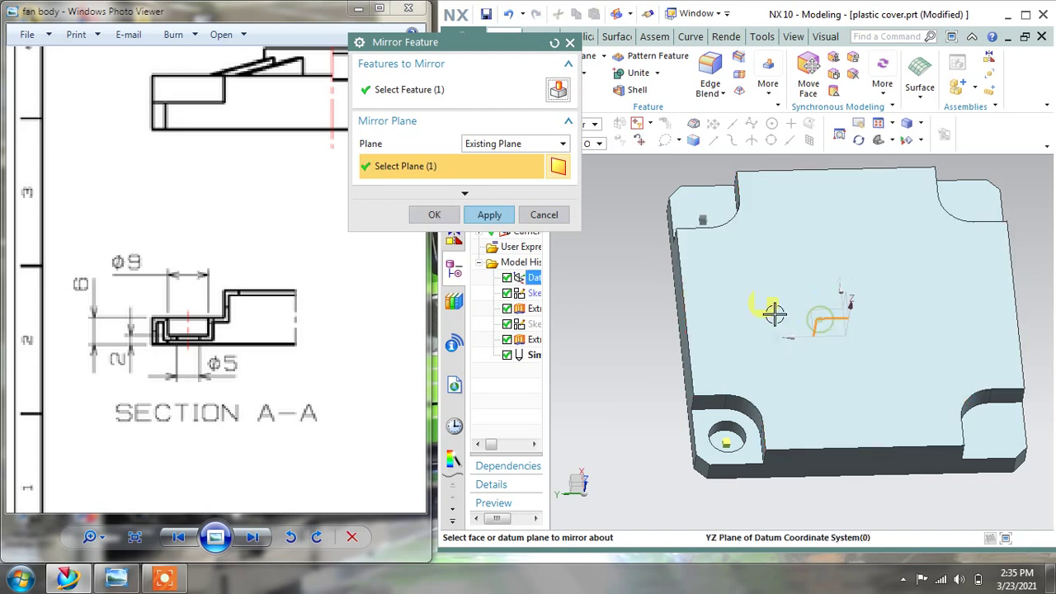
pyautogui.click(489, 214)
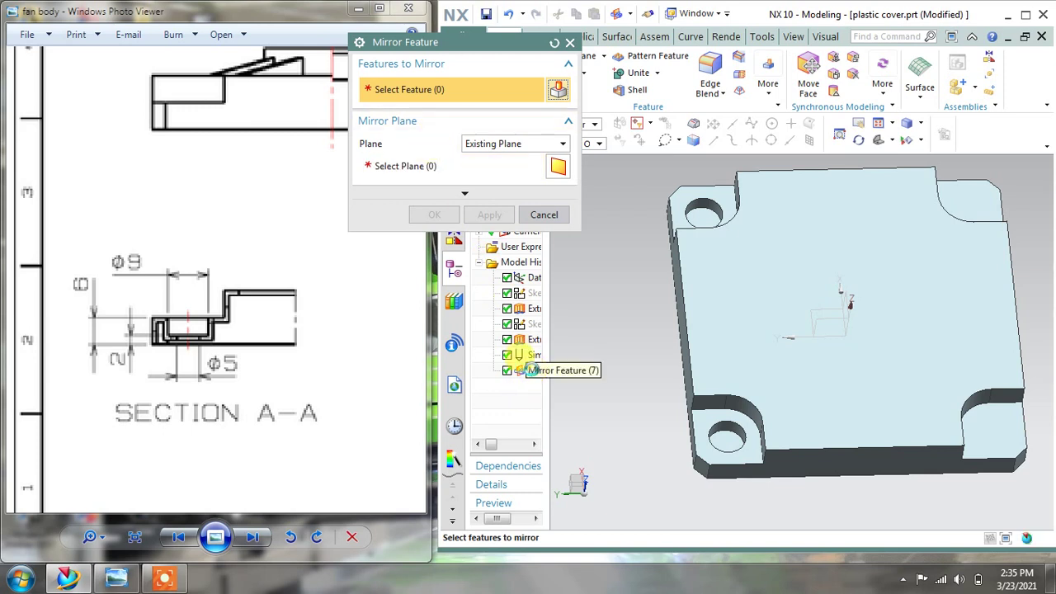
# Step: Mirror both the original corner hole and its mirrored copy about the XZ plane of the datum coordinate system
pyautogui.click(529, 371)
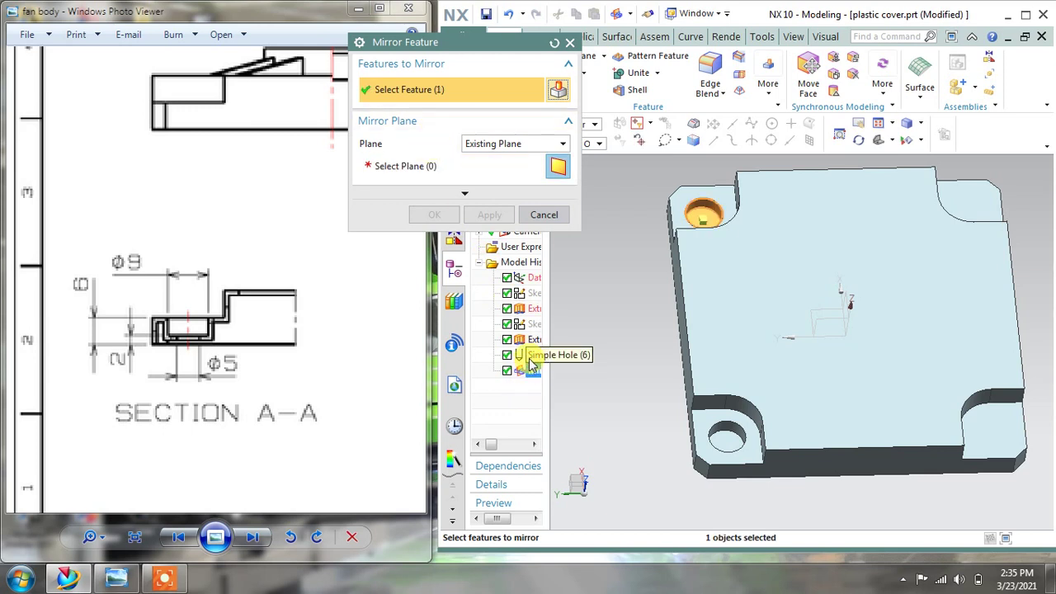
pyautogui.click(446, 166)
pyautogui.click(843, 299)
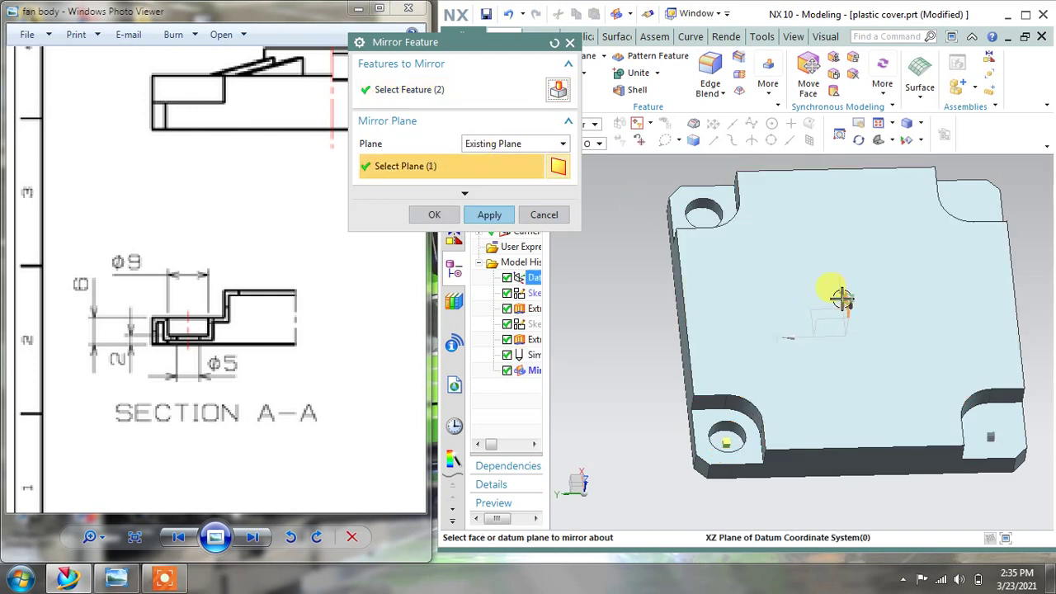
pyautogui.click(507, 215)
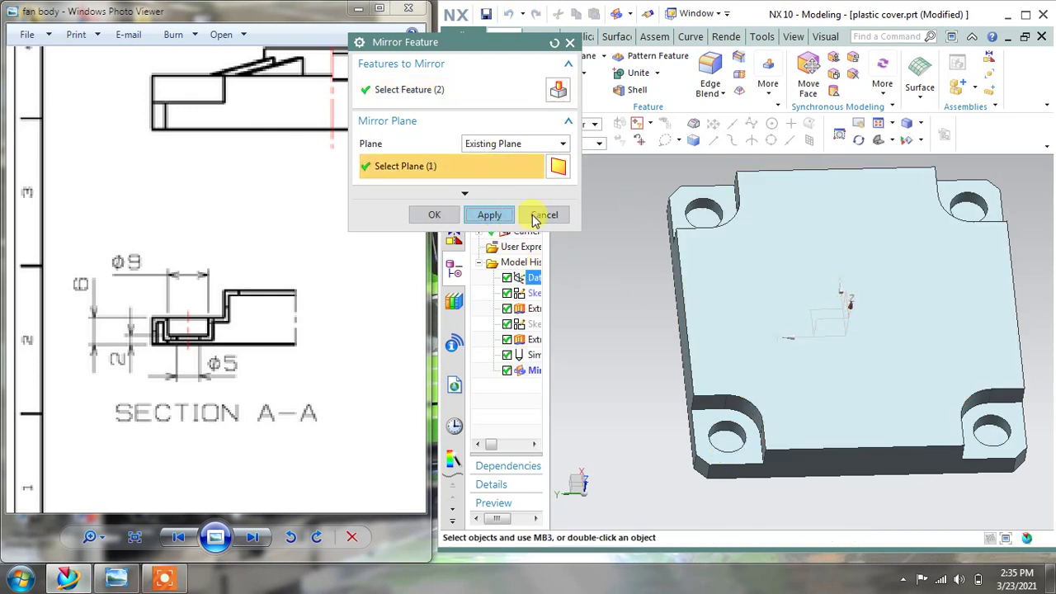
pyautogui.click(539, 215)
# Step: Shell the body with a 1 mm wall thickness, removing the large flat underside face
pyautogui.moveTo(726, 330); pyautogui.dragTo(825, 239, button='middle')
pyautogui.click(631, 89)
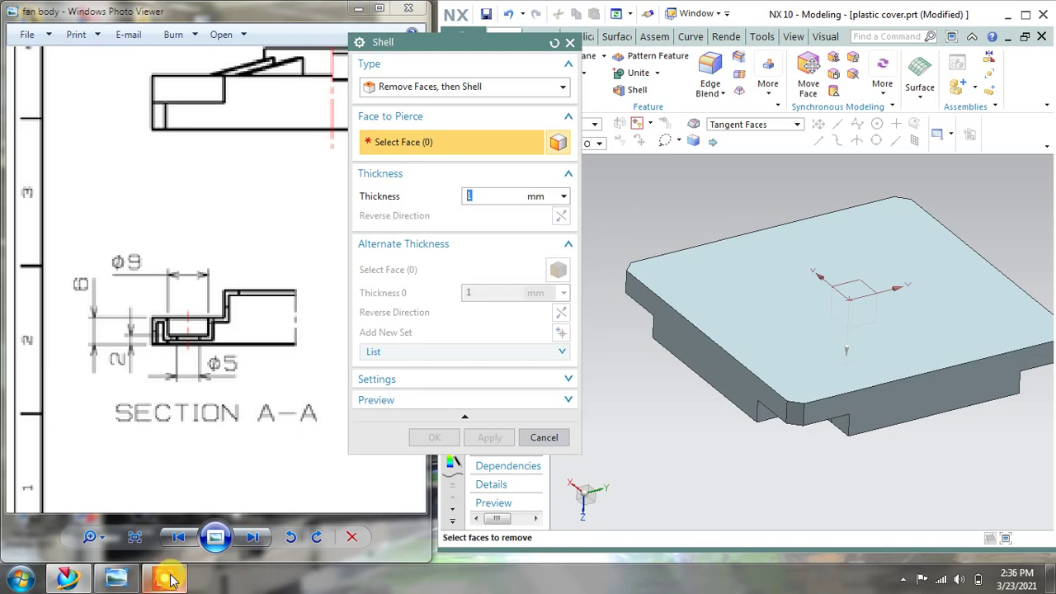
pyautogui.click(805, 356)
pyautogui.moveTo(815, 296)
pyautogui.mouseDown(button='middle')
pyautogui.moveTo(808, 302)
pyautogui.moveTo(816, 296)
pyautogui.mouseUp(button='middle')
pyautogui.click(489, 437)
pyautogui.click(544, 437)
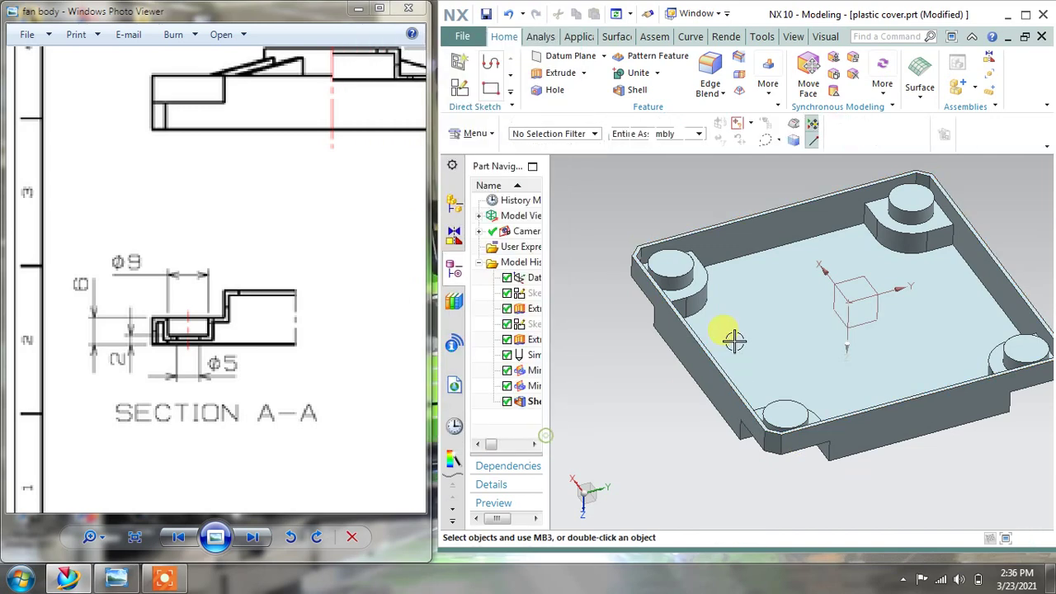
# Step: Create a simple 5 mm diameter hole through the body, concentric with the original 9 mm corner hole
pyautogui.moveTo(735, 338); pyautogui.dragTo(814, 229, button='middle')
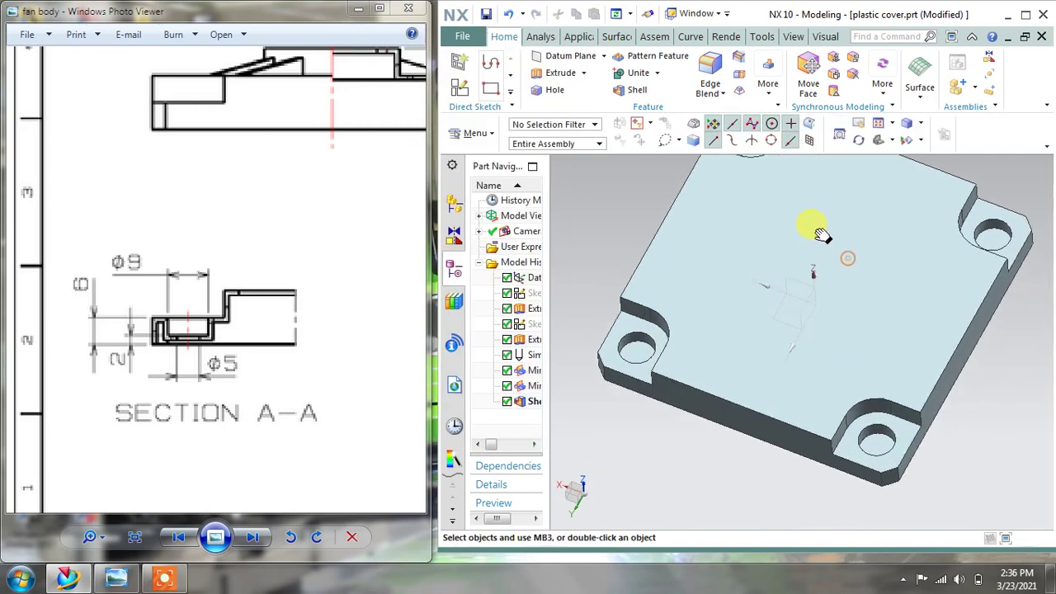
pyautogui.scroll(5, 879, 354)
pyautogui.scroll(2, 889, 452)
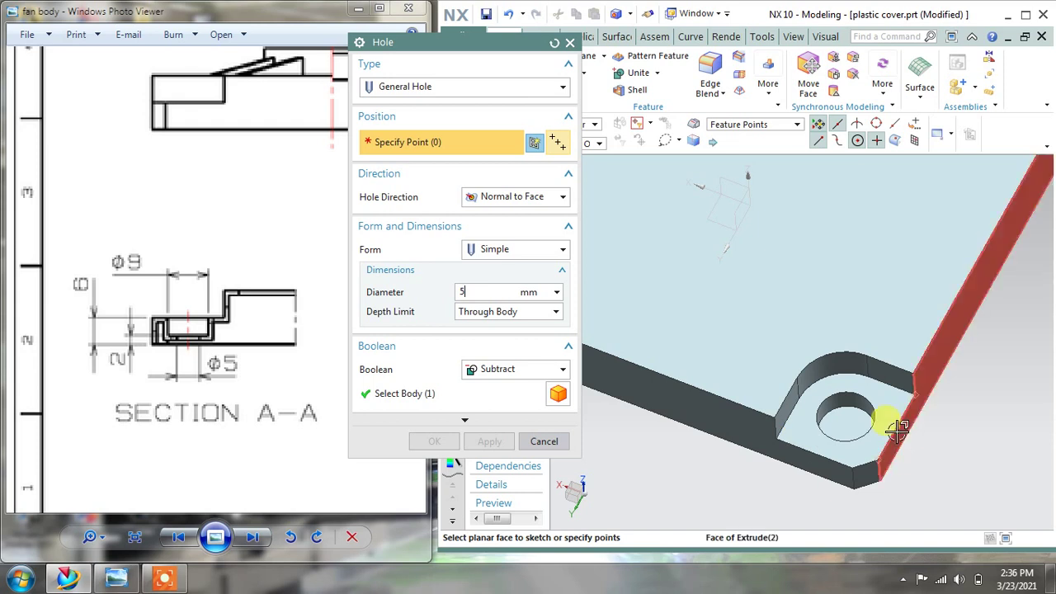
pyautogui.scroll(4, 924, 454)
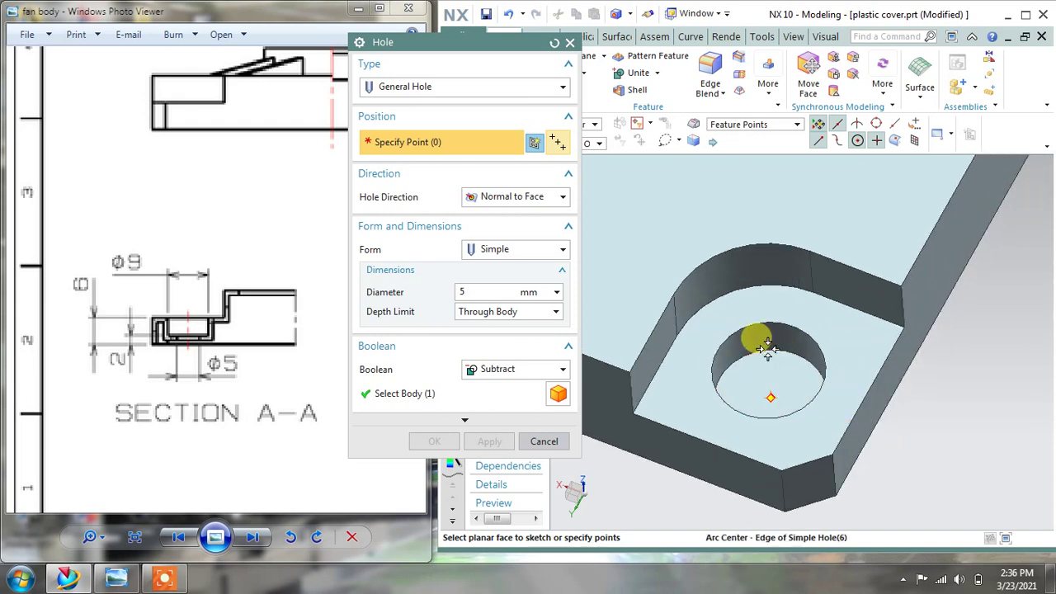
pyautogui.click(769, 396)
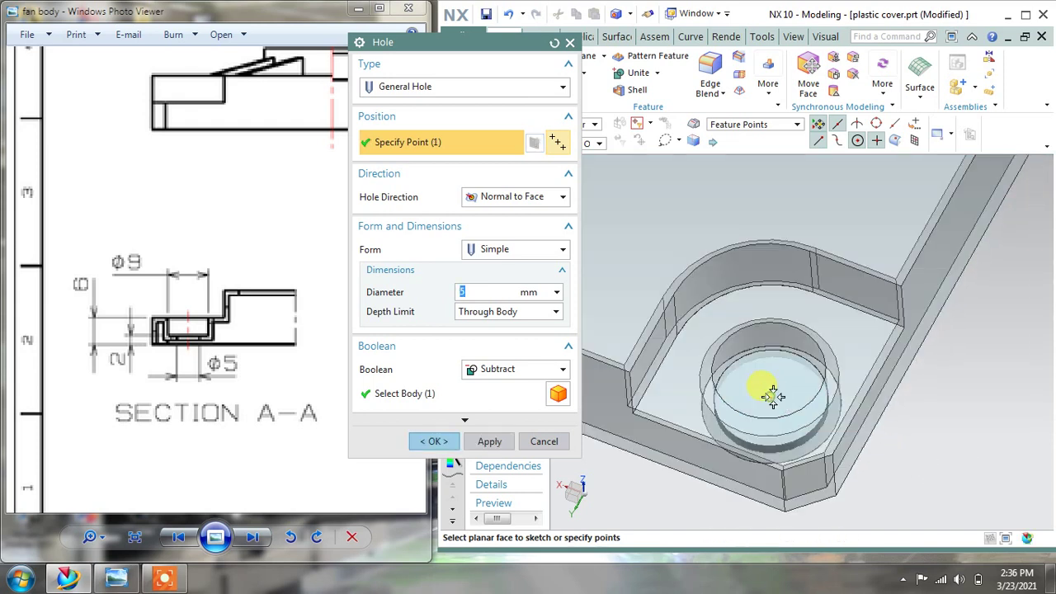
pyautogui.click(537, 312)
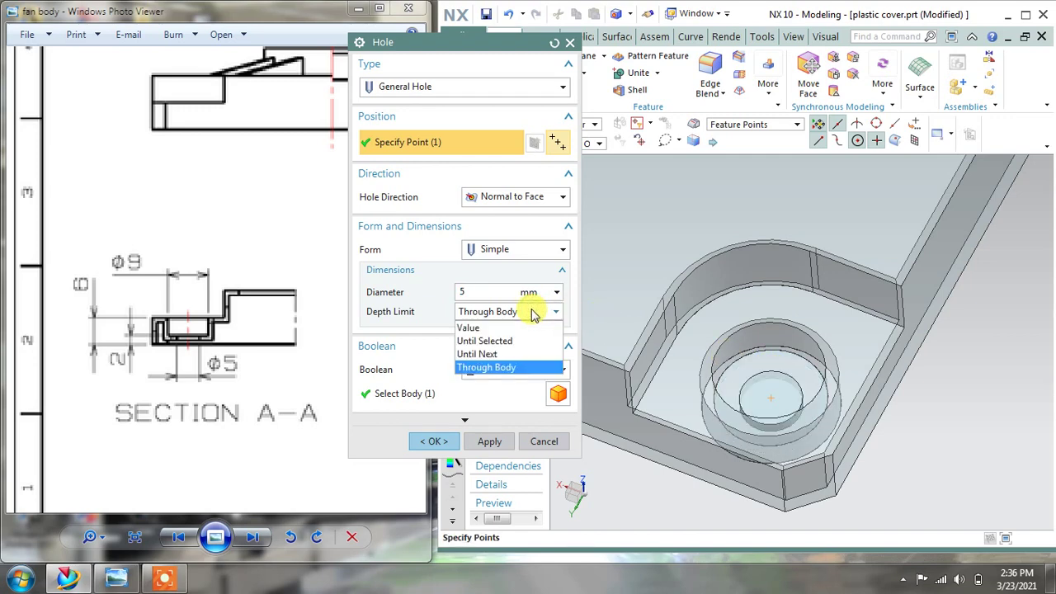
pyautogui.middleClick(776, 370)
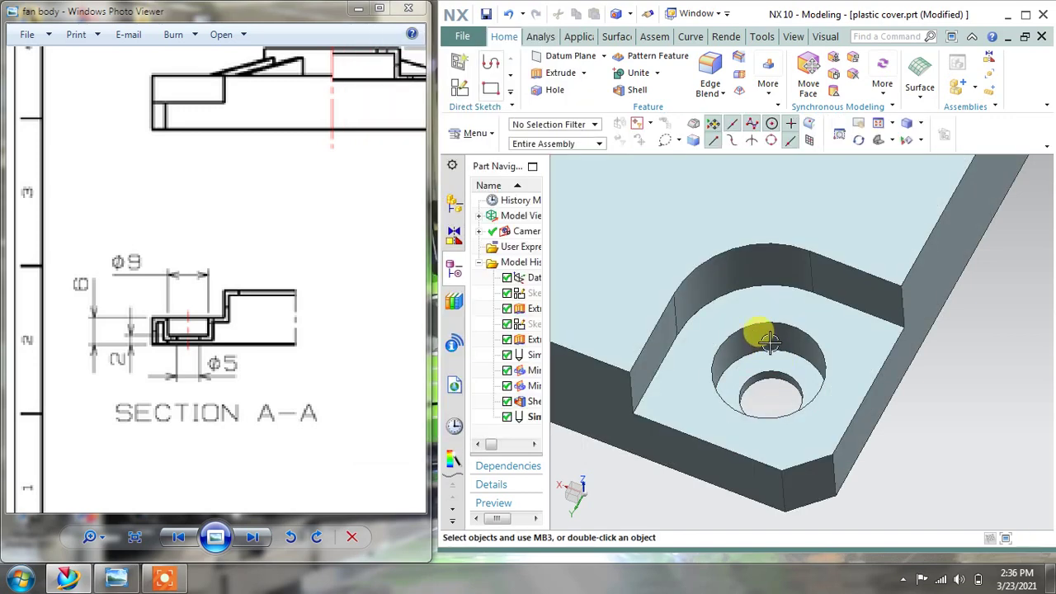
# Step: Create simple 5 mm diameter through-body holes at the centres of the three remaining 9 mm corner recesses
pyautogui.scroll(-4, 781, 344)
pyautogui.moveTo(779, 344); pyautogui.dragTo(823, 408, button='middle')
pyautogui.scroll(-3, 823, 407)
pyautogui.moveTo(801, 338); pyautogui.dragTo(632, 330, button='middle')
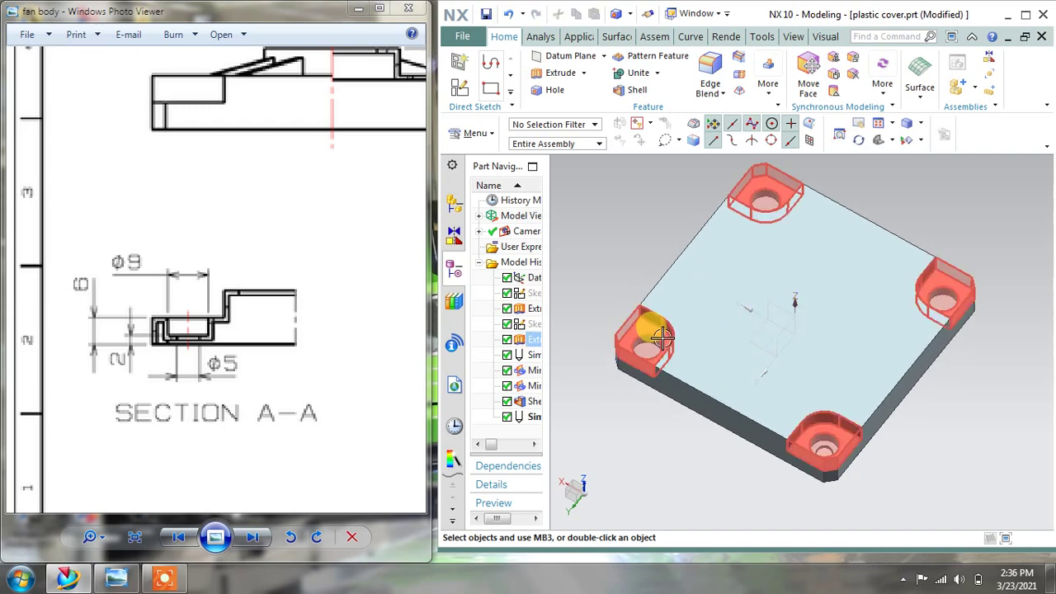
pyautogui.scroll(4, 635, 347)
pyautogui.scroll(1, 636, 346)
pyautogui.click(556, 89)
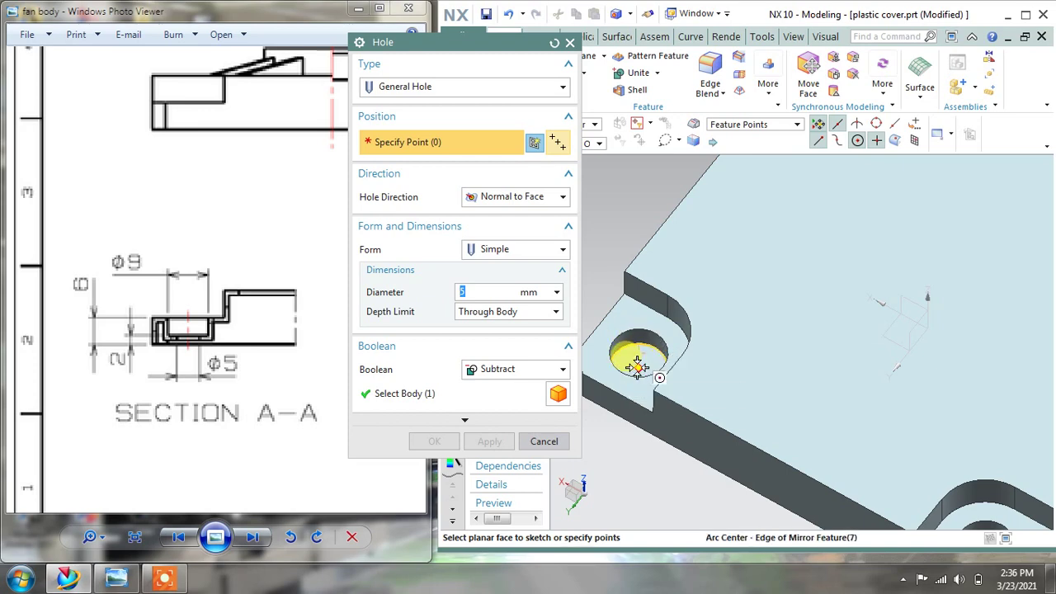
pyautogui.click(633, 357)
pyautogui.scroll(-3, 644, 350)
pyautogui.scroll(5, 754, 222)
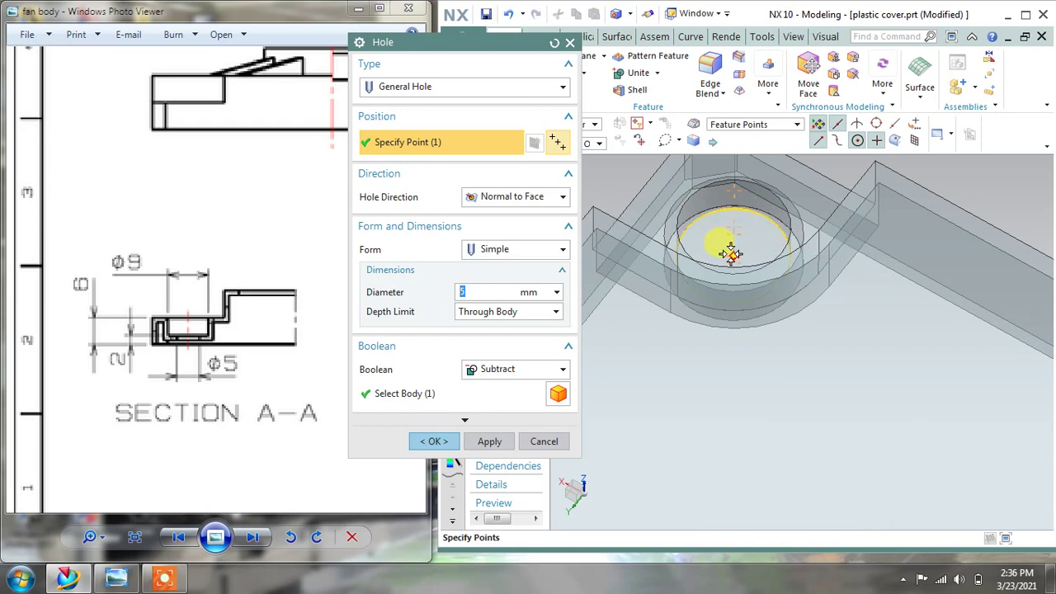
pyautogui.click(732, 253)
pyautogui.scroll(-5, 732, 253)
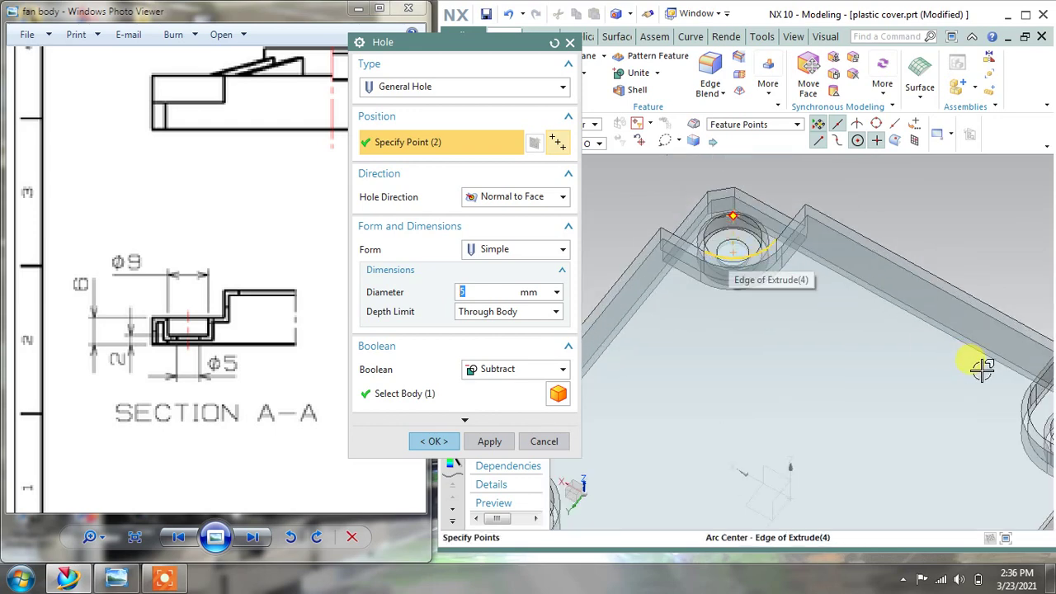
pyautogui.scroll(5, 1027, 399)
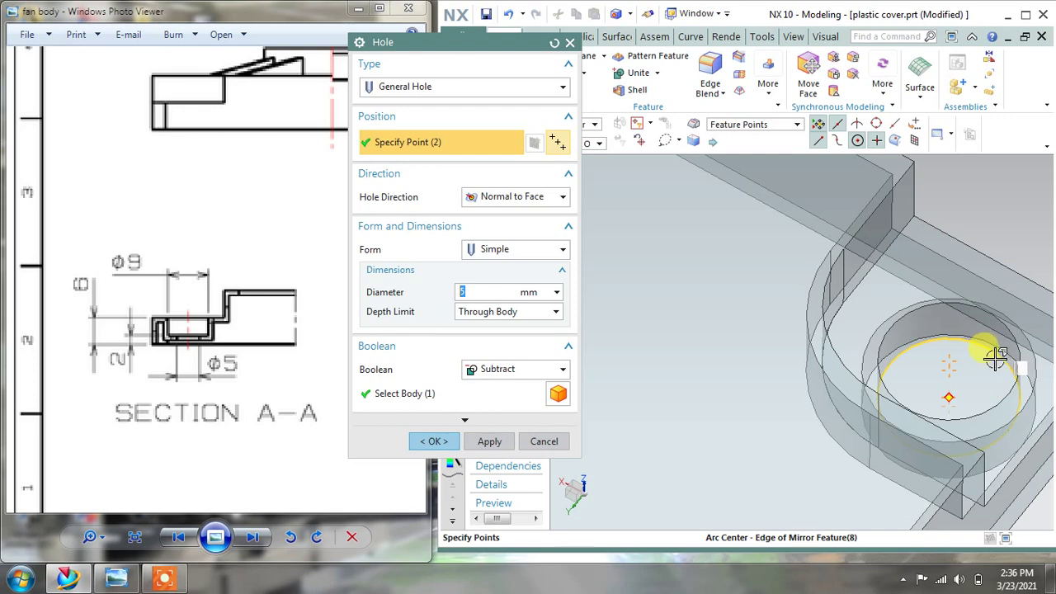
pyautogui.click(950, 392)
pyautogui.scroll(-5, 950, 393)
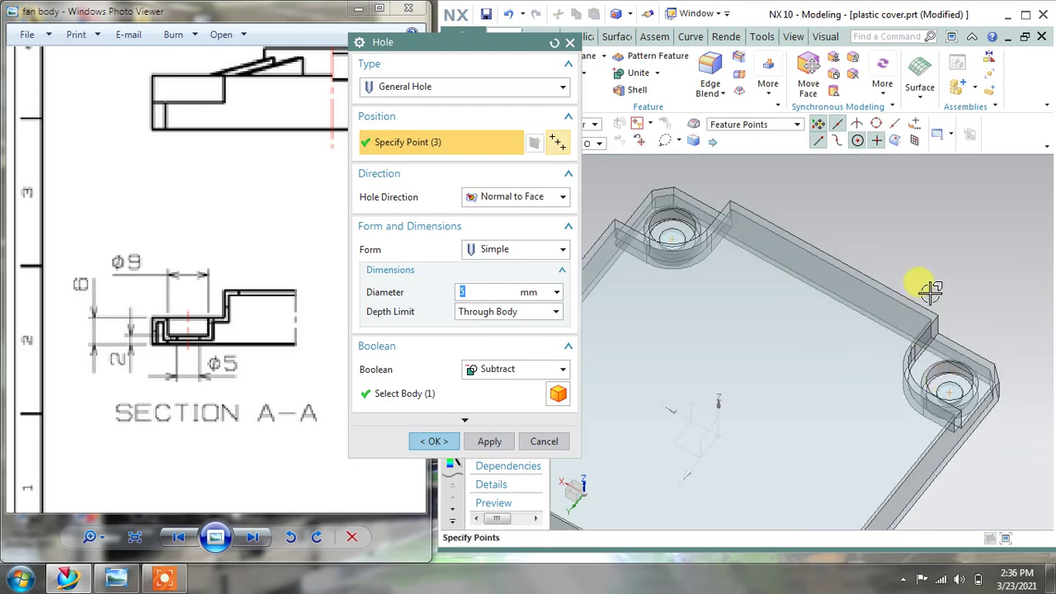
pyautogui.middleClick(931, 277)
# Step: Examine the drawing's top view for the dimensions of the central ring, diagonal ribs and trapezoidal pockets
pyautogui.scroll(-5, 883, 236)
pyautogui.moveTo(884, 236); pyautogui.dragTo(800, 243, button='middle')
pyautogui.scroll(1, 800, 242)
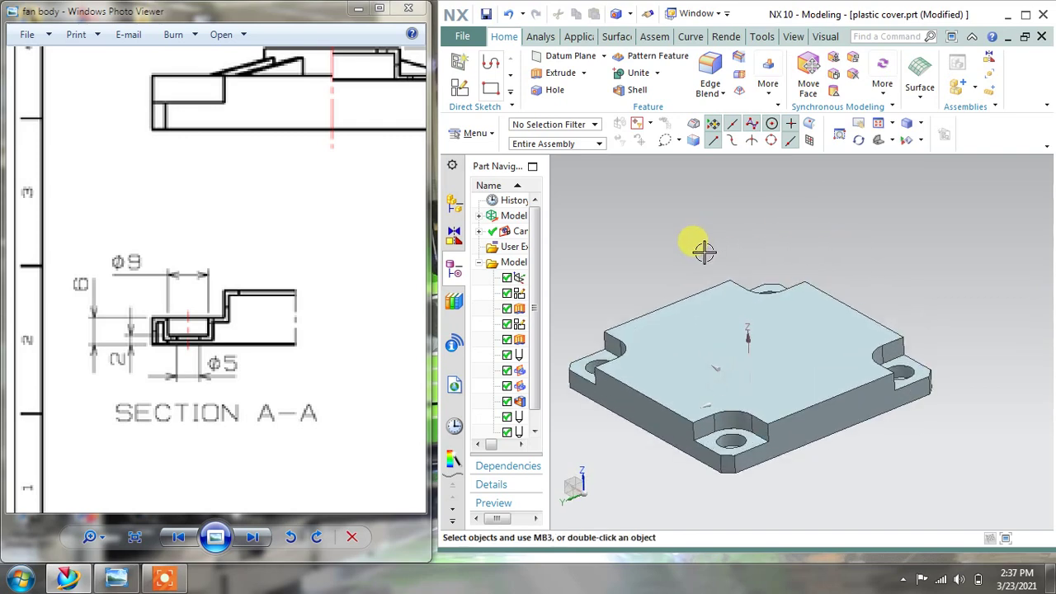
pyautogui.scroll(5, 207, 358)
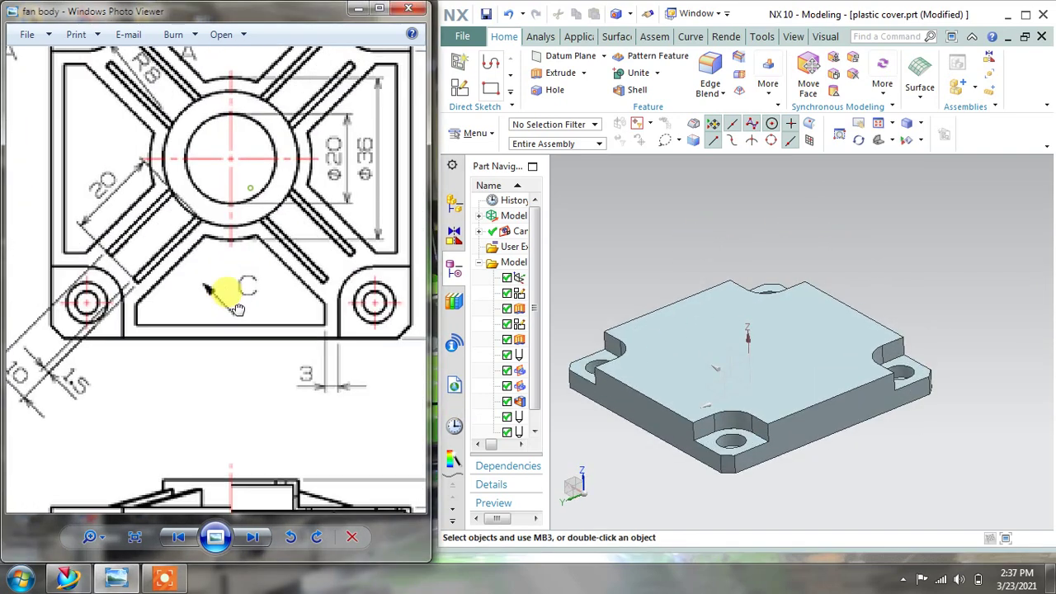
pyautogui.moveTo(237, 309); pyautogui.dragTo(218, 324)
pyautogui.moveTo(297, 478); pyautogui.dragTo(247, 330)
pyautogui.scroll(-5, 251, 332)
pyautogui.moveTo(318, 248)
pyautogui.mouseDown()
pyautogui.moveTo(224, 255)
pyautogui.moveTo(237, 263)
pyautogui.mouseUp()
pyautogui.scroll(4, 134, 217)
pyautogui.moveTo(117, 207)
pyautogui.mouseDown()
pyautogui.moveTo(160, 228)
pyautogui.moveTo(23, 236)
pyautogui.moveTo(158, 205)
pyautogui.mouseUp()
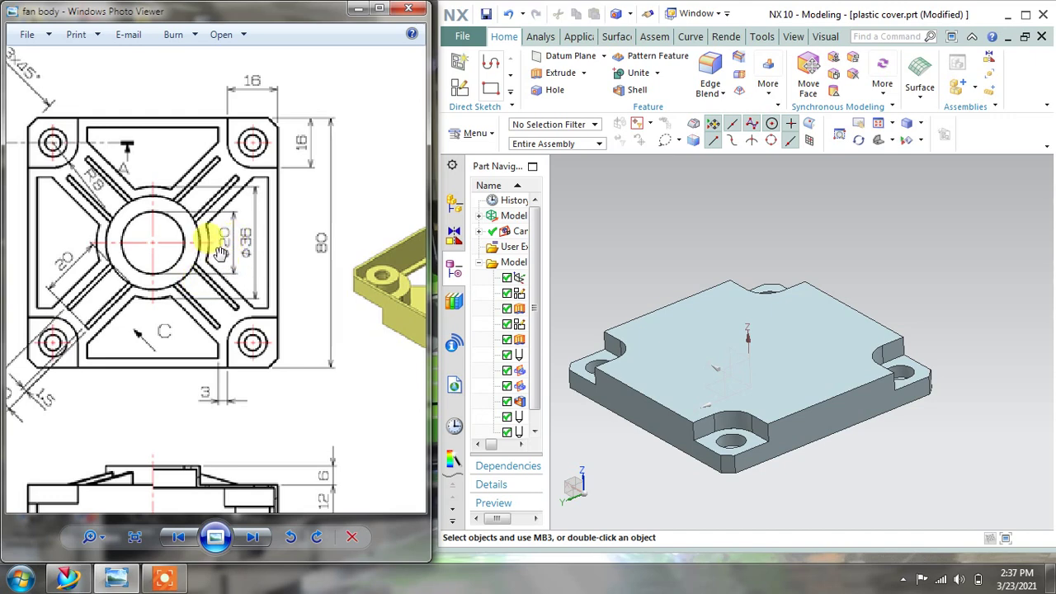
# Step: Examine the drawing's top, side, isometric and C views for the shape and height of the central ring
pyautogui.moveTo(219, 262)
pyautogui.mouseDown()
pyautogui.moveTo(176, 294)
pyautogui.moveTo(188, 214)
pyautogui.mouseUp()
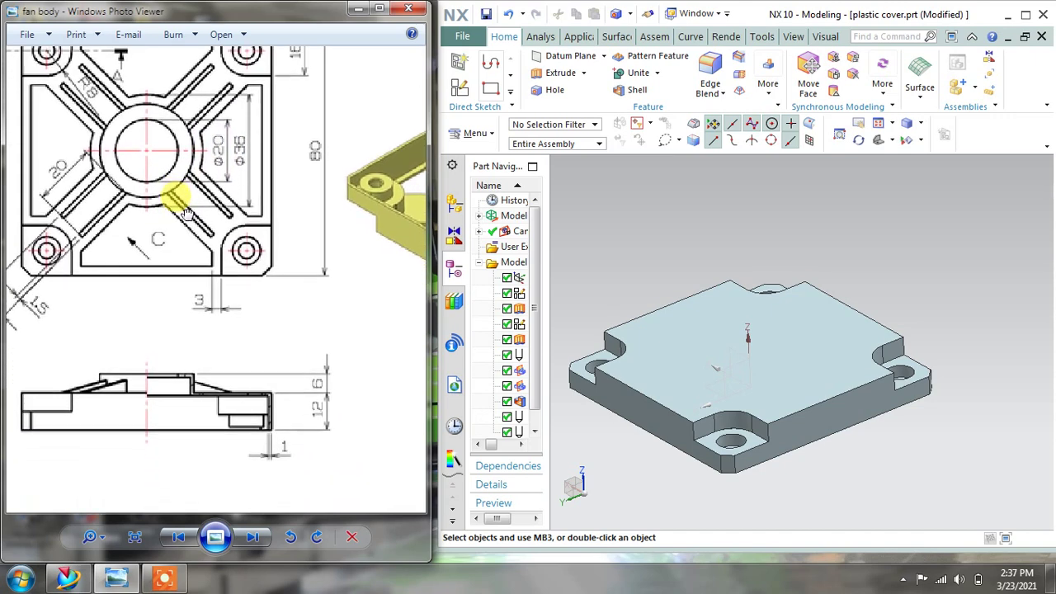
pyautogui.moveTo(368, 261)
pyautogui.mouseDown()
pyautogui.moveTo(271, 271)
pyautogui.moveTo(203, 129)
pyautogui.mouseUp()
pyautogui.scroll(-4, 266, 252)
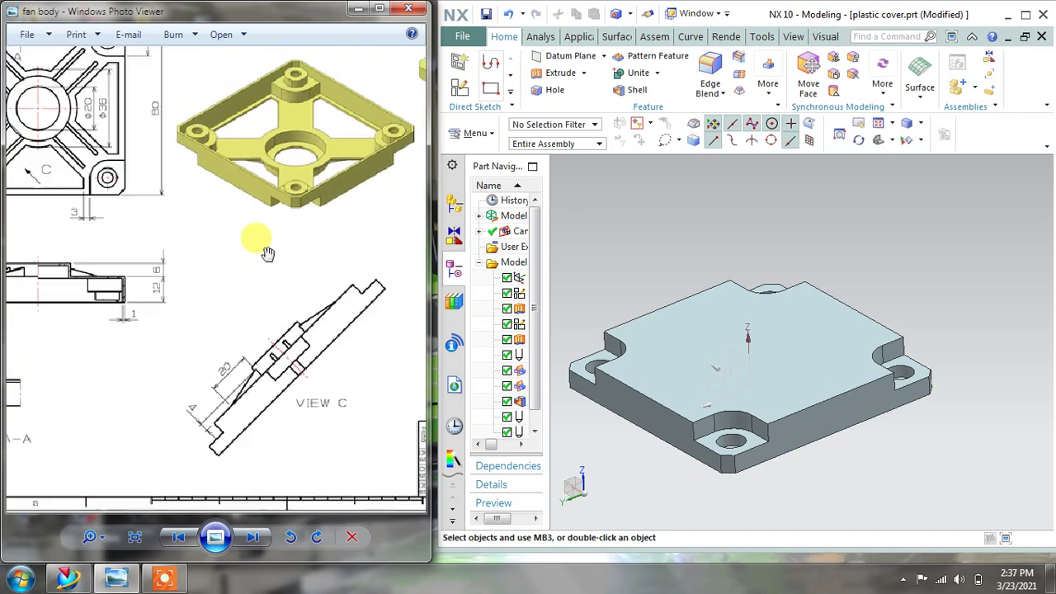
pyautogui.moveTo(130, 284)
pyautogui.mouseDown()
pyautogui.moveTo(225, 283)
pyautogui.moveTo(199, 333)
pyautogui.mouseUp()
pyautogui.scroll(3, 164, 272)
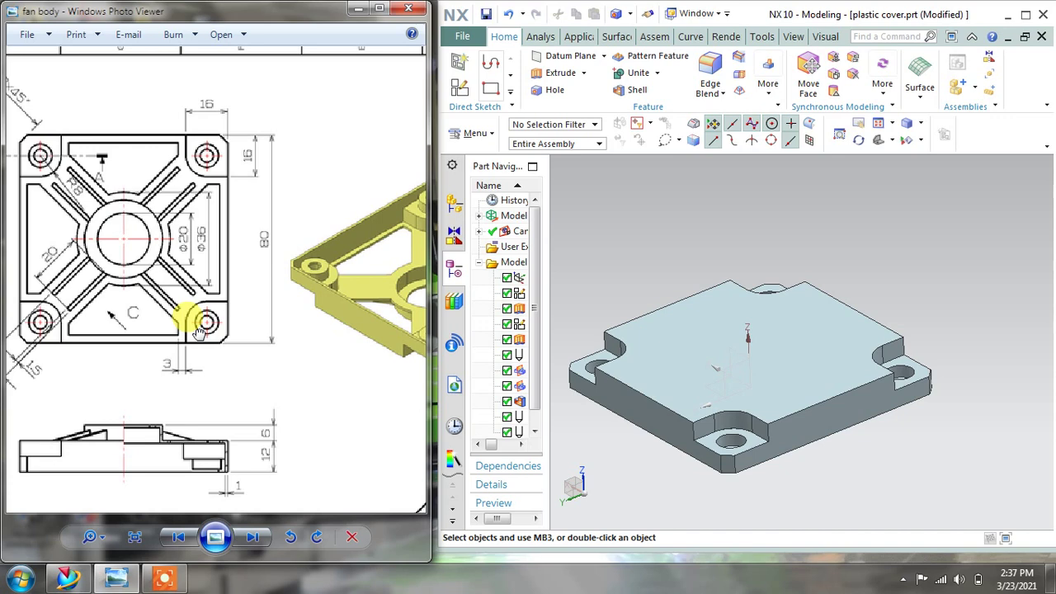
pyautogui.scroll(3, 95, 277)
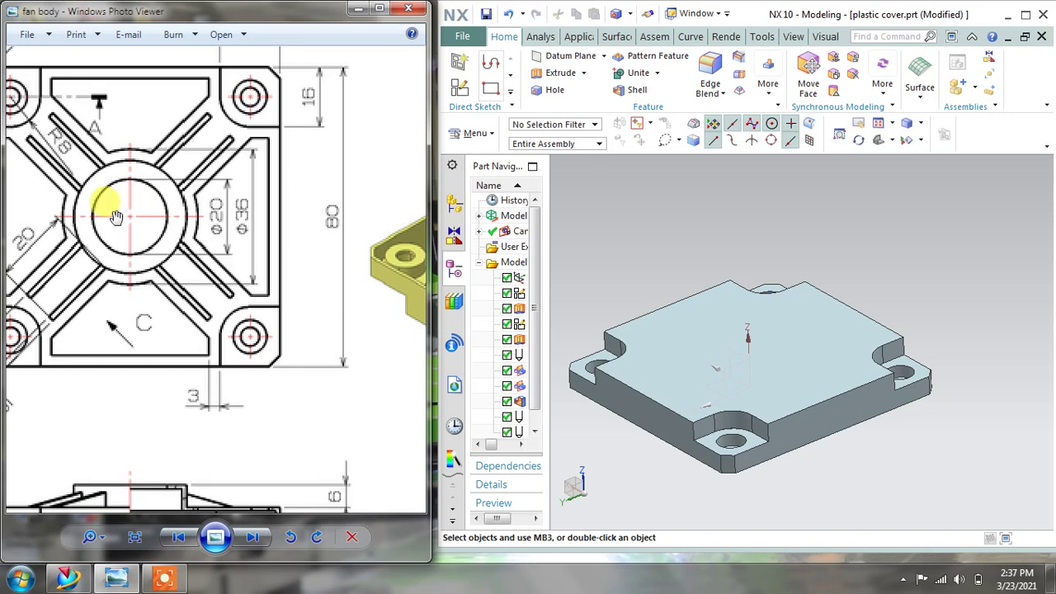
pyautogui.moveTo(115, 219)
pyautogui.mouseDown()
pyautogui.moveTo(153, 208)
pyautogui.moveTo(169, 233)
pyautogui.moveTo(223, 244)
pyautogui.moveTo(206, 257)
pyautogui.mouseUp()
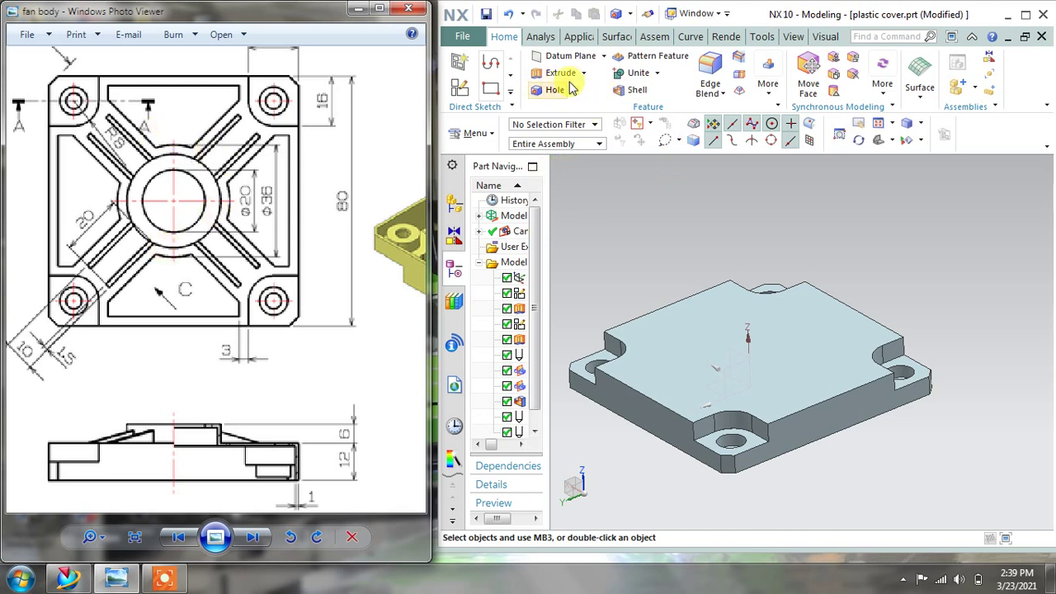
pyautogui.click(459, 62)
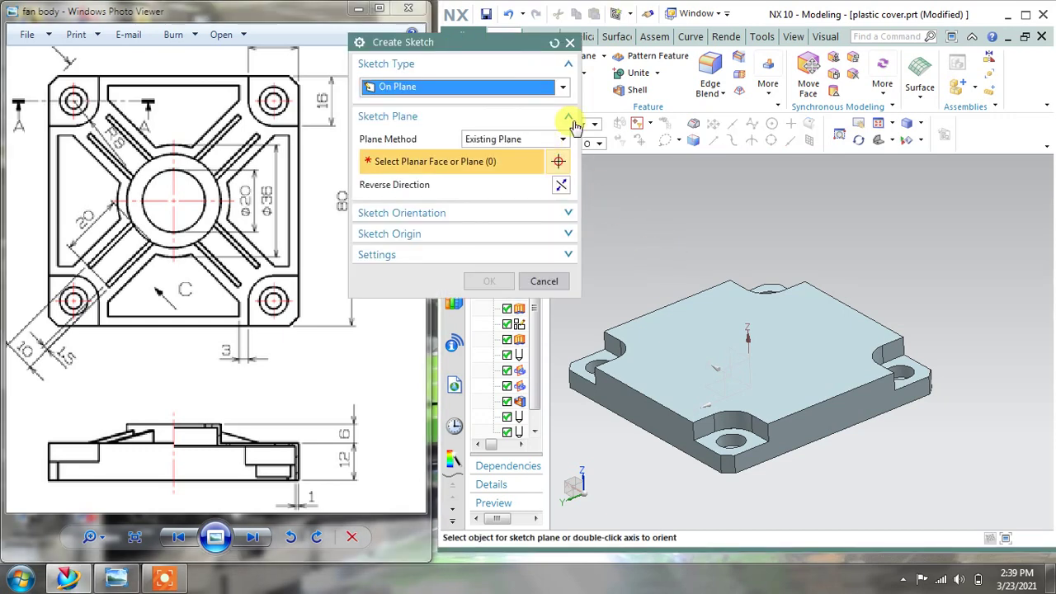
pyautogui.click(683, 338)
pyautogui.click(489, 281)
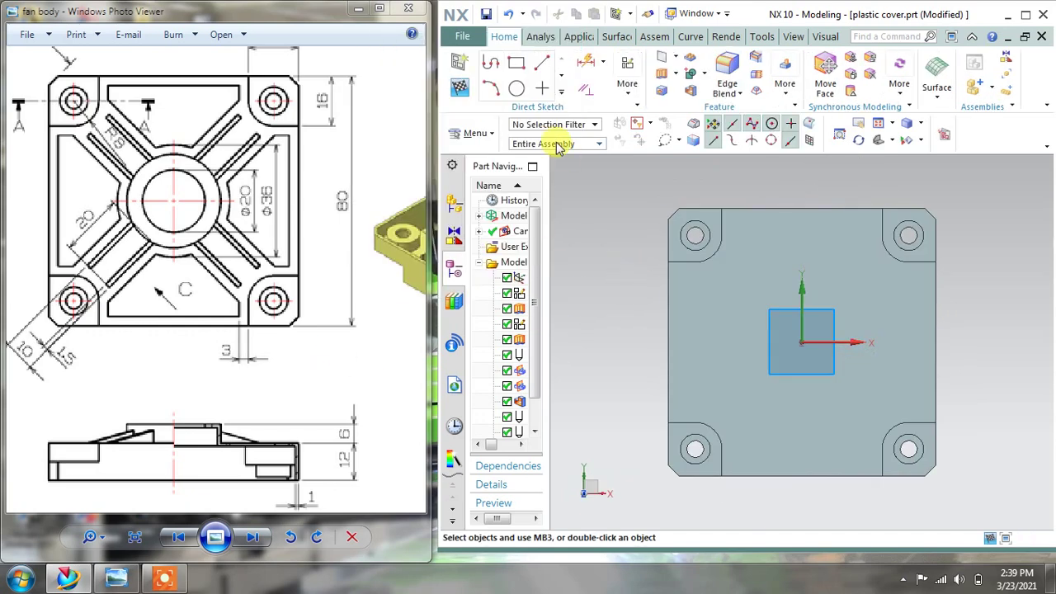
pyautogui.click(459, 87)
pyautogui.moveTo(808, 330)
pyautogui.mouseDown(button='middle')
pyautogui.moveTo(801, 288)
pyautogui.moveTo(635, 196)
pyautogui.mouseUp(button='middle')
# Step: Try to add a 33 mm diameter, 6 mm high cylinder along Z at the body's centre, united with the body
pyautogui.click(480, 135)
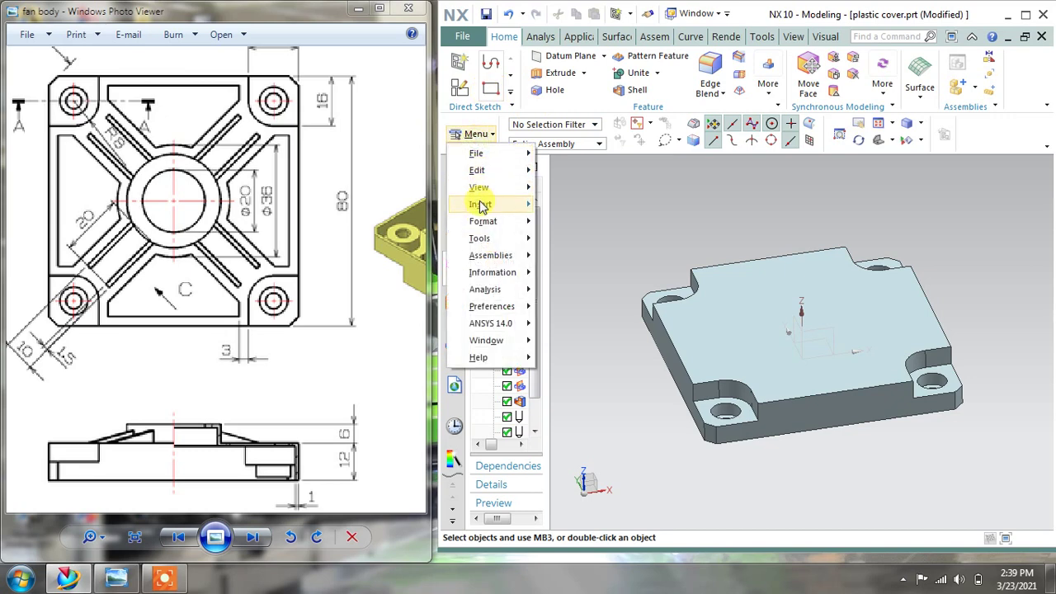
pyautogui.moveTo(475, 205)
pyautogui.moveTo(585, 189)
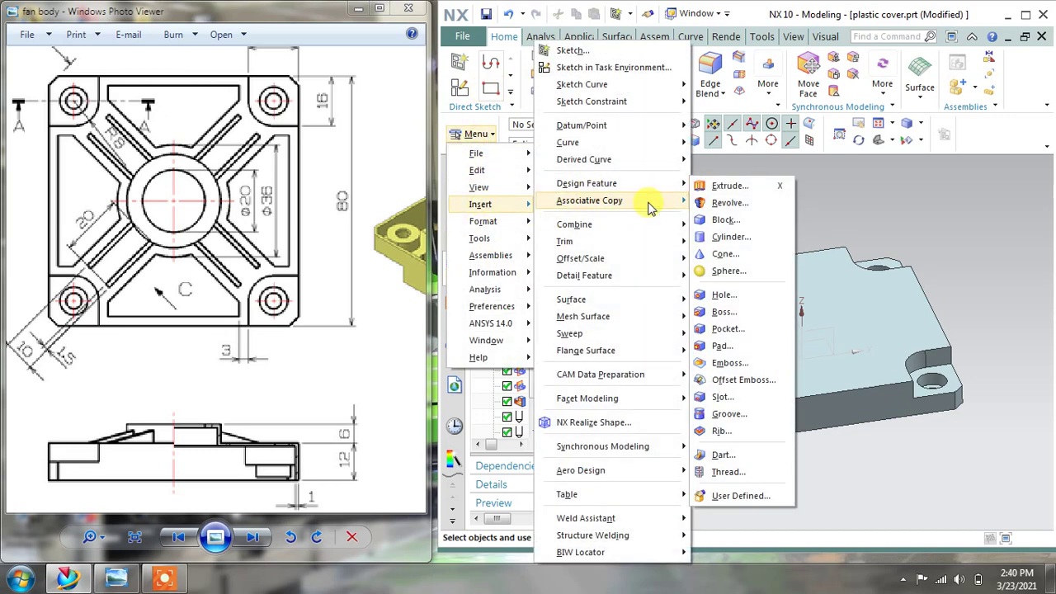
pyautogui.click(718, 238)
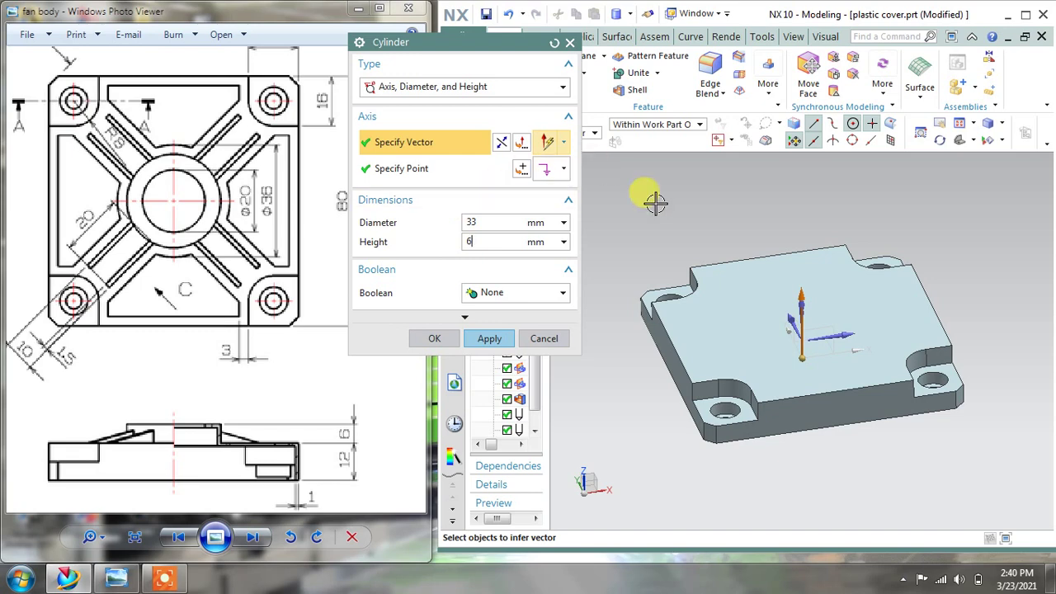
pyautogui.click(802, 355)
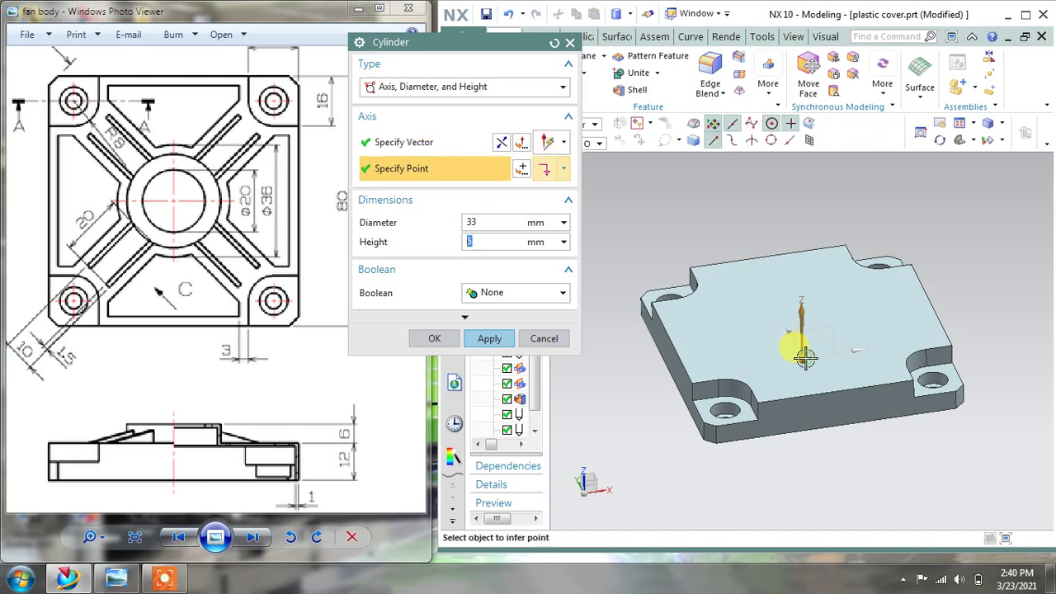
pyautogui.moveTo(829, 319)
pyautogui.mouseDown(button='middle')
pyautogui.moveTo(801, 289)
pyautogui.moveTo(812, 278)
pyautogui.moveTo(813, 324)
pyautogui.mouseUp(button='middle')
pyautogui.click(479, 292)
pyautogui.click(490, 326)
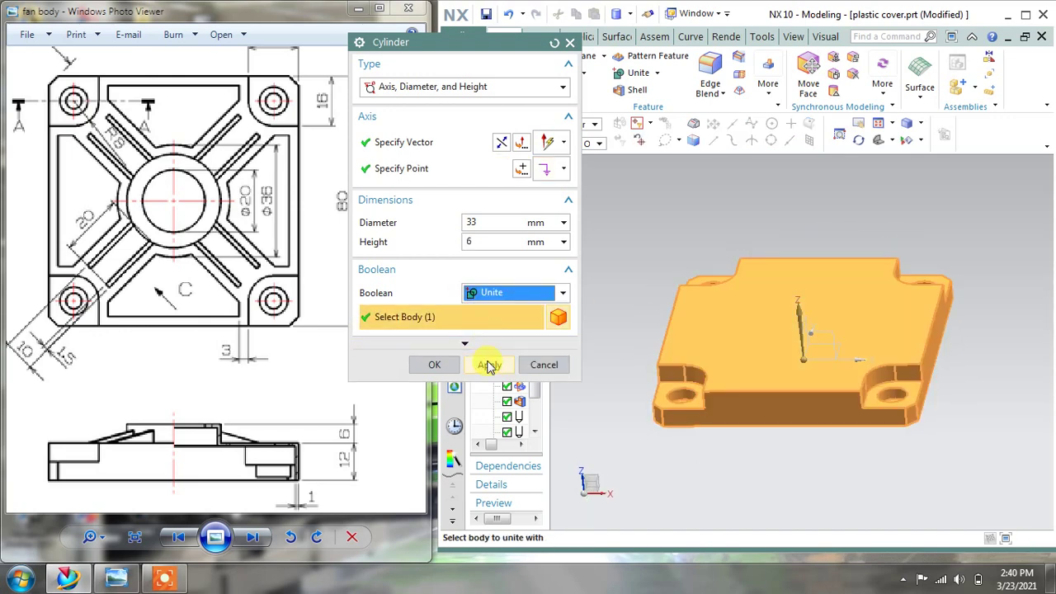
pyautogui.click(488, 364)
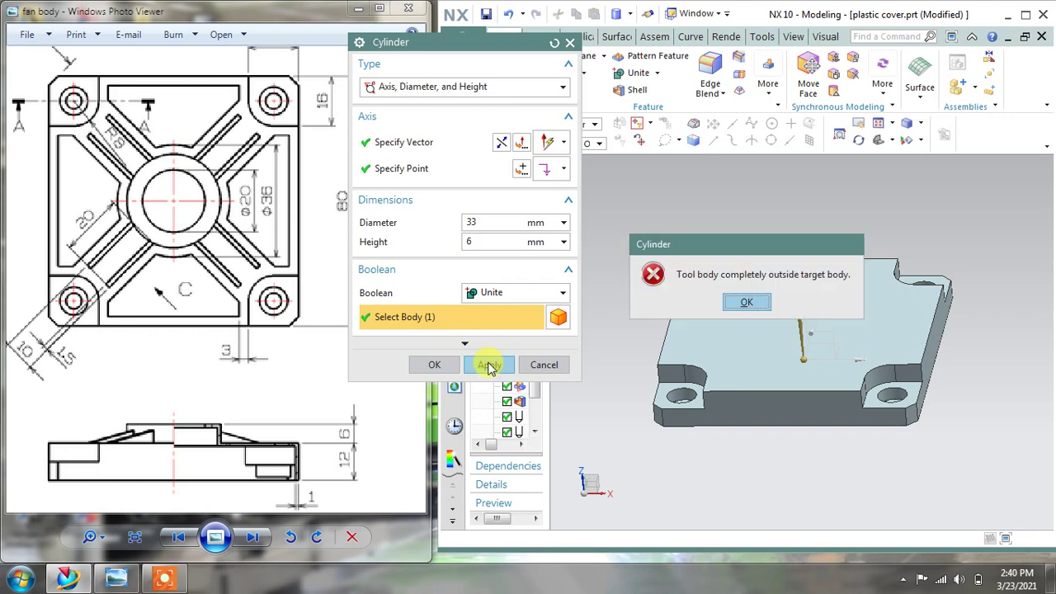
pyautogui.click(747, 302)
pyautogui.moveTo(749, 443); pyautogui.dragTo(710, 358, button='middle')
pyautogui.click(555, 43)
pyautogui.moveTo(723, 250); pyautogui.dragTo(746, 297, button='middle')
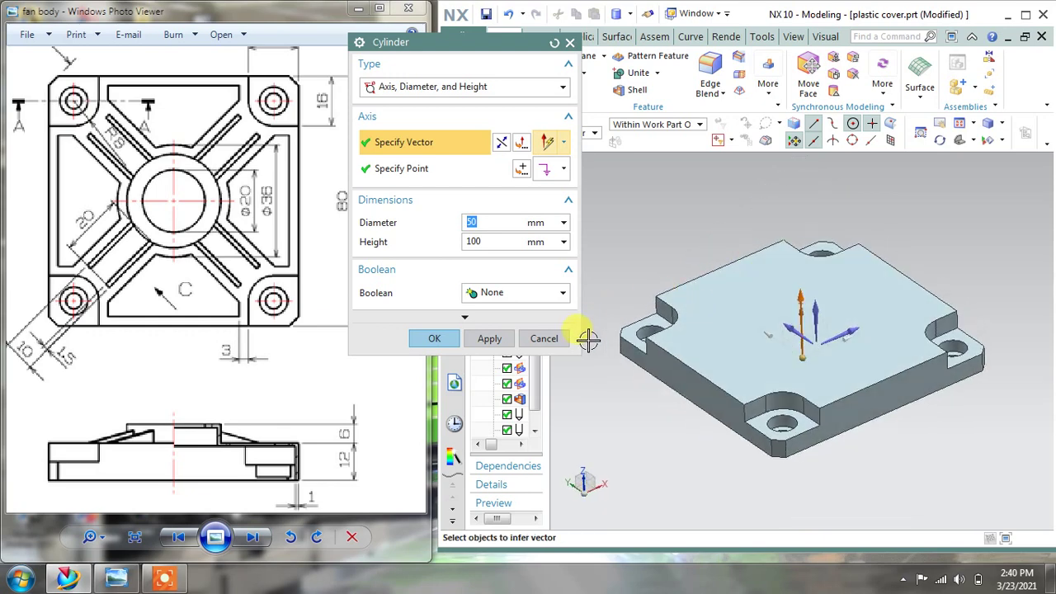
pyautogui.click(546, 332)
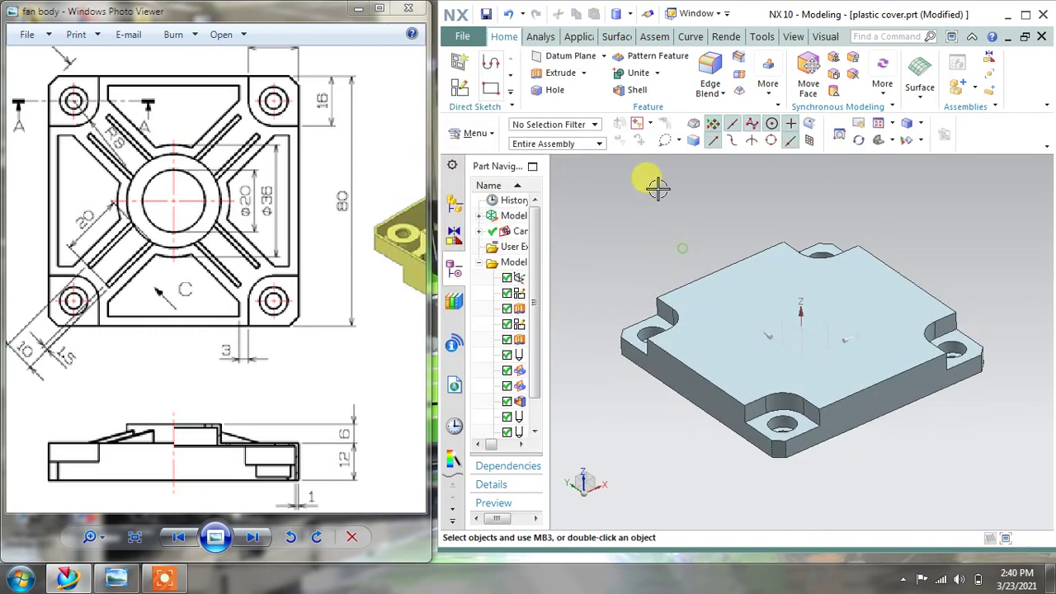
pyautogui.moveTo(655, 189)
pyautogui.mouseDown(button='middle')
pyautogui.moveTo(679, 214)
pyautogui.moveTo(672, 221)
pyautogui.moveTo(660, 198)
pyautogui.mouseUp(button='middle')
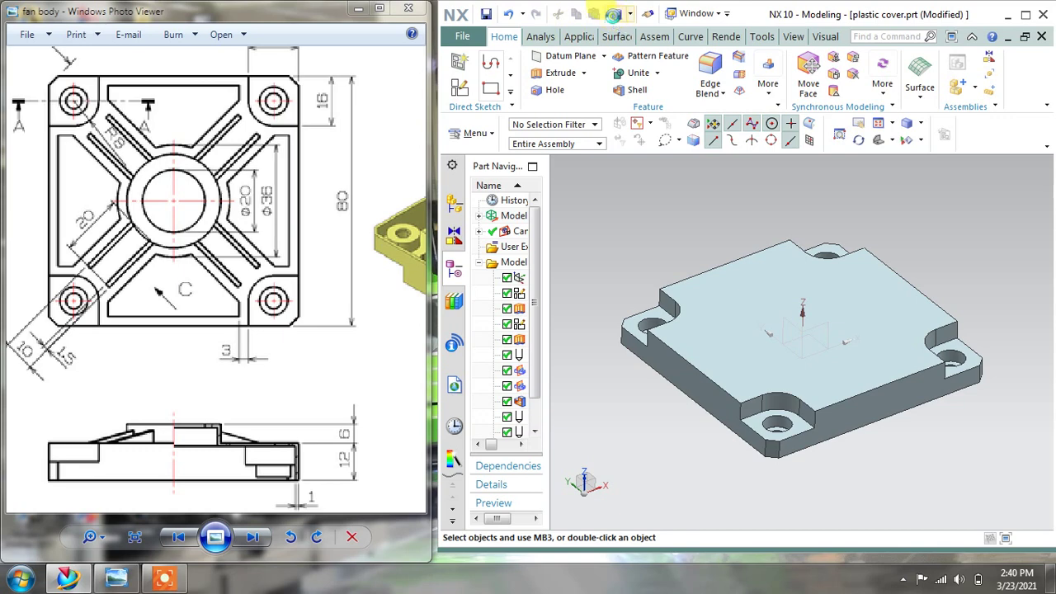
pyautogui.click(610, 13)
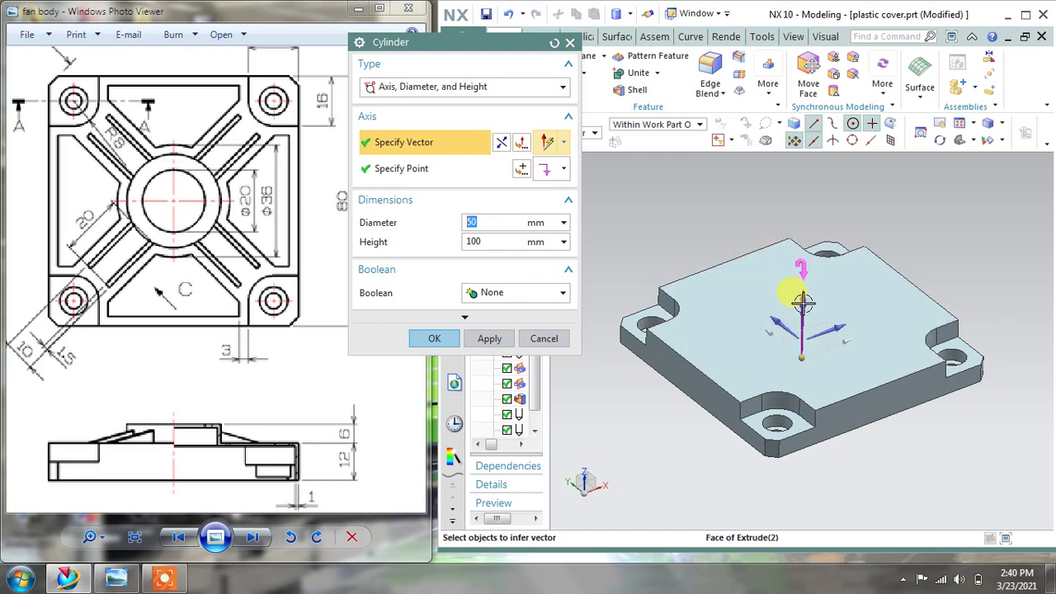
pyautogui.click(739, 305)
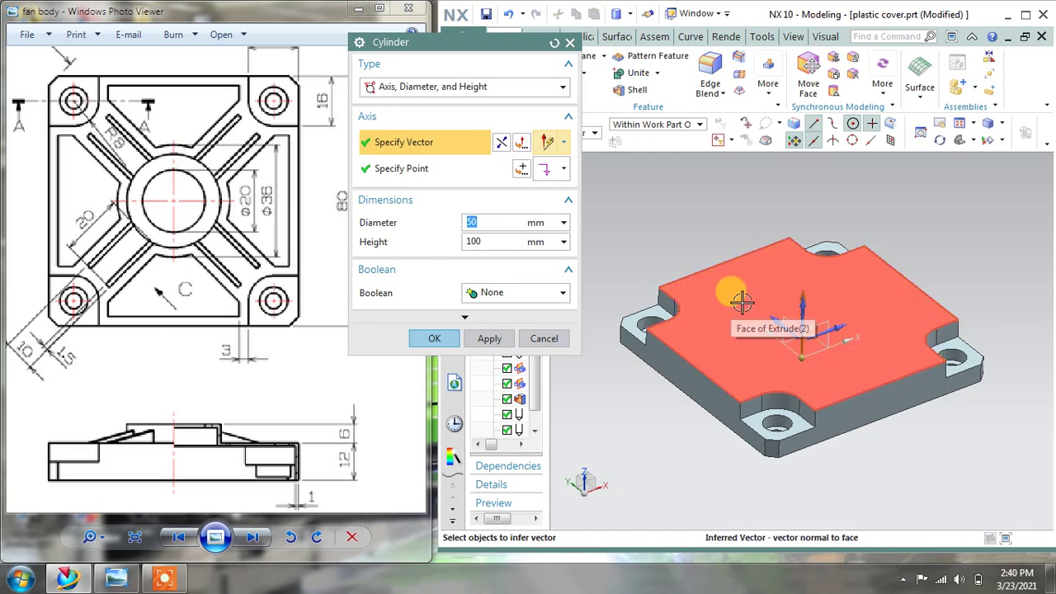
pyautogui.scroll(3, 804, 363)
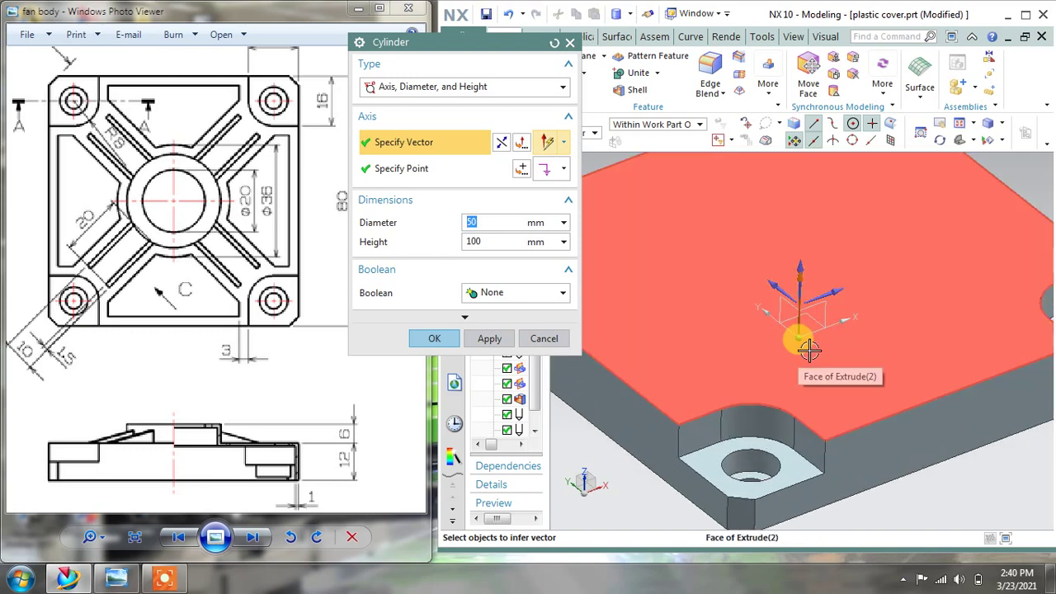
pyautogui.moveTo(809, 351); pyautogui.dragTo(784, 295, button='middle')
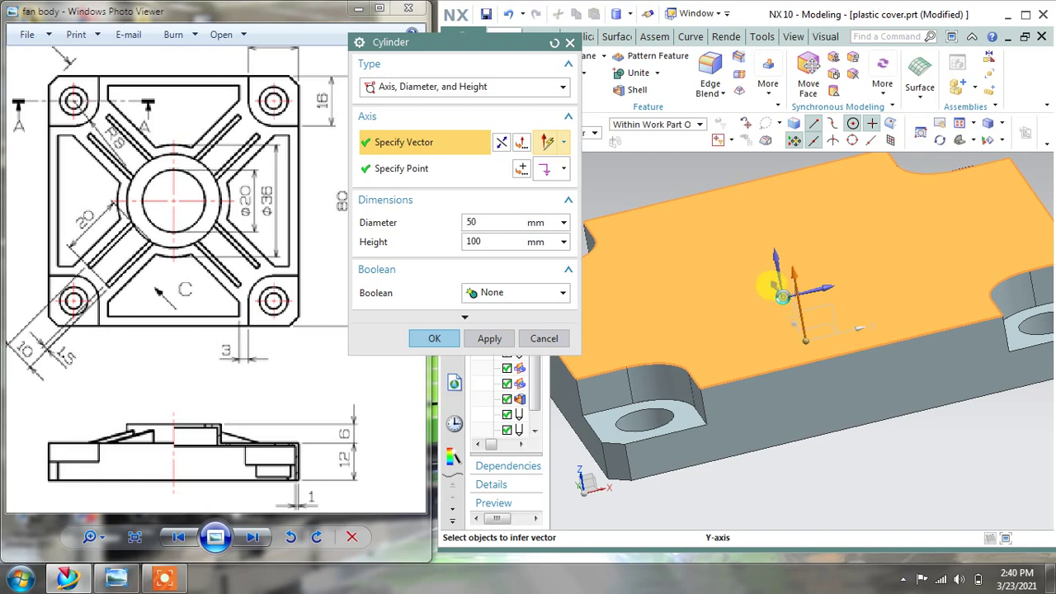
pyautogui.click(782, 295)
pyautogui.click(544, 338)
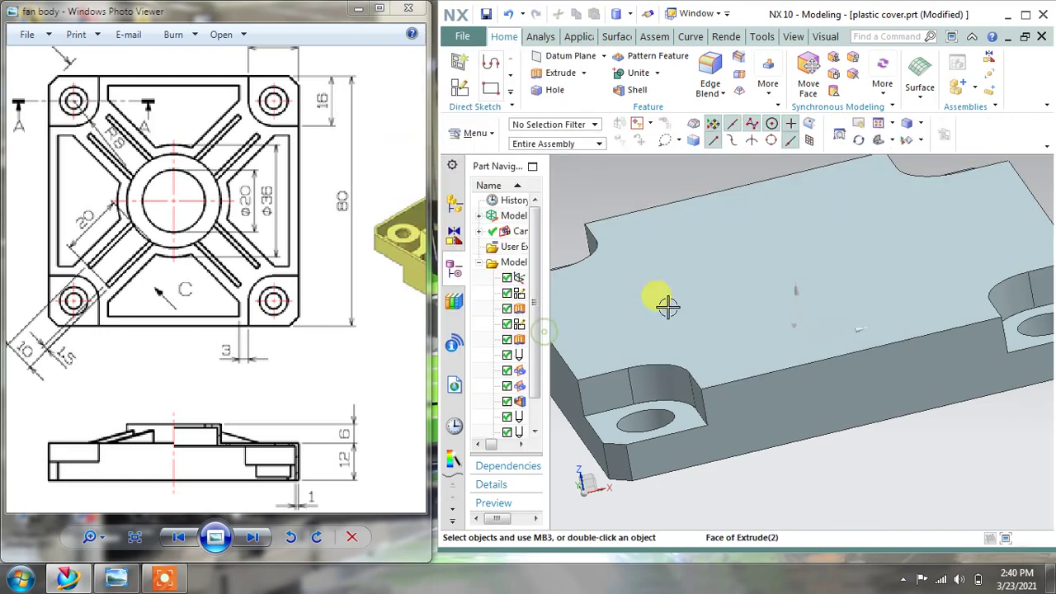
# Step: Sketch a 33 mm diameter circle centred on the origin on the cover's large flat outer face
pyautogui.moveTo(667, 302); pyautogui.dragTo(701, 289, button='middle')
pyautogui.click(459, 63)
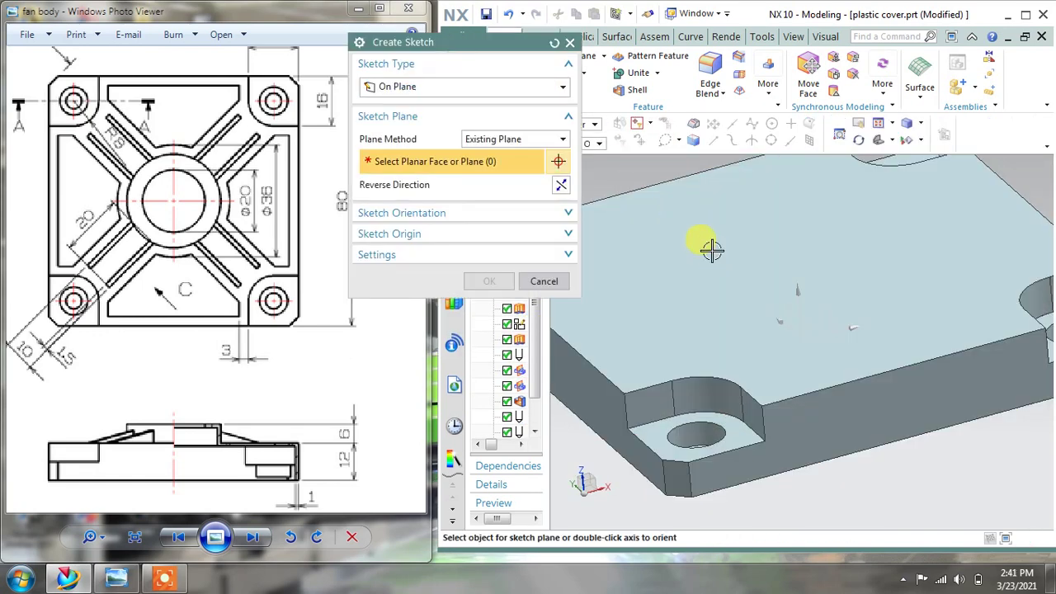
pyautogui.click(707, 242)
pyautogui.click(500, 282)
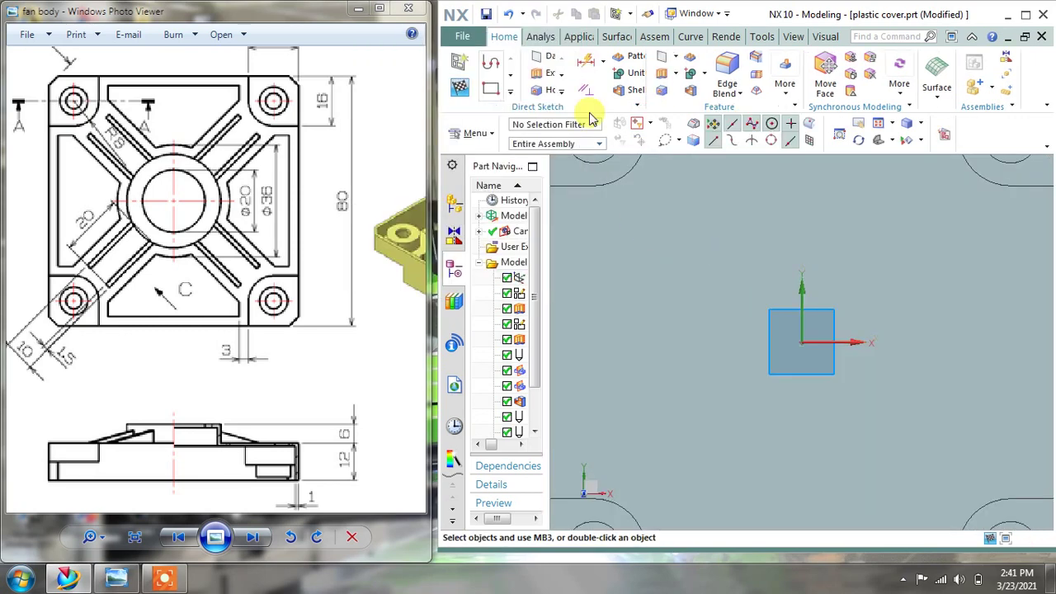
pyautogui.click(517, 88)
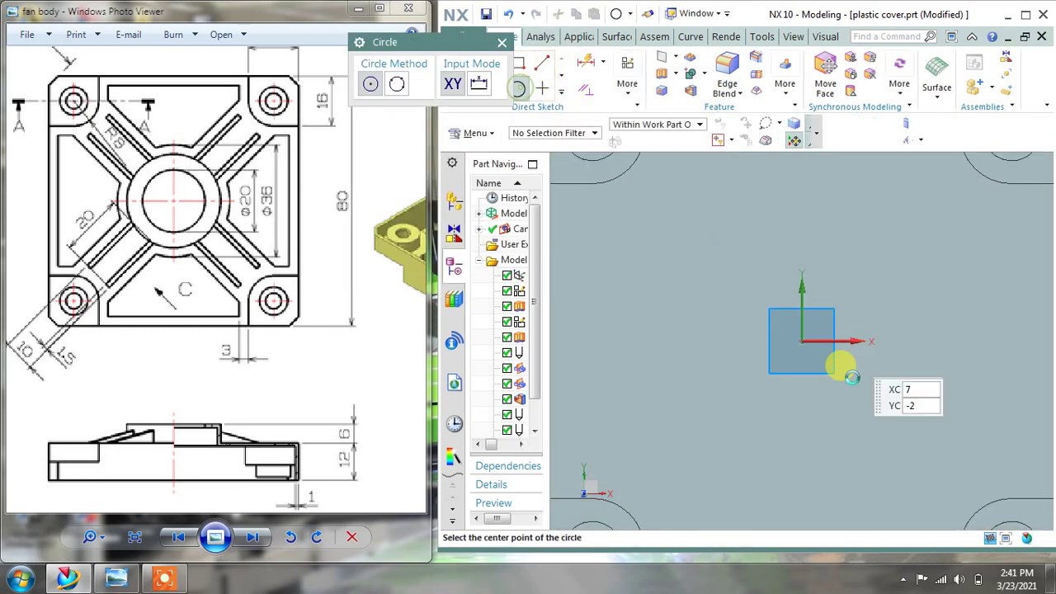
pyautogui.click(801, 340)
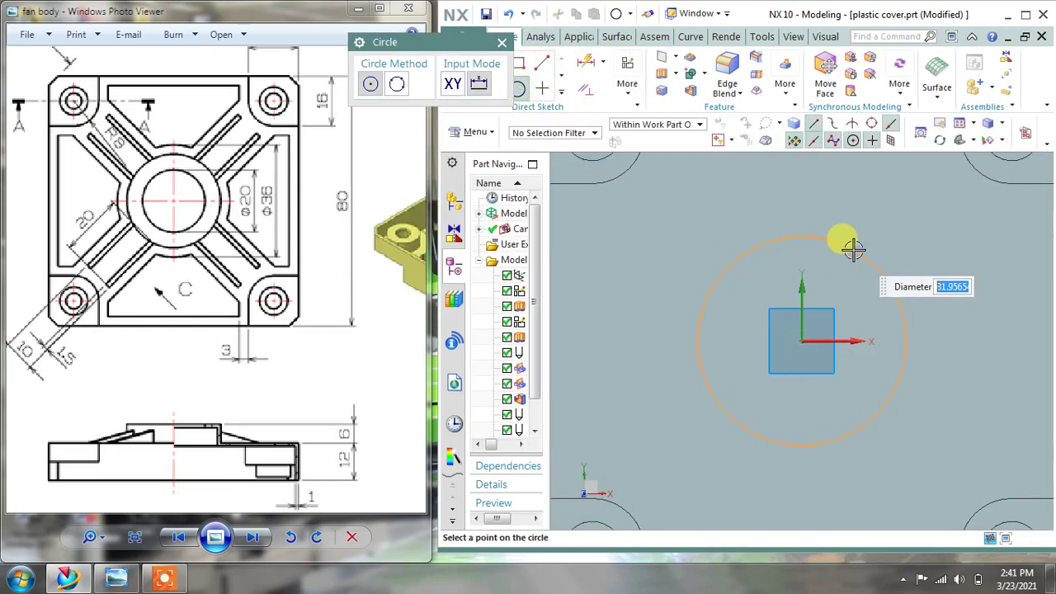
pyautogui.write('33')
pyautogui.press('Return')
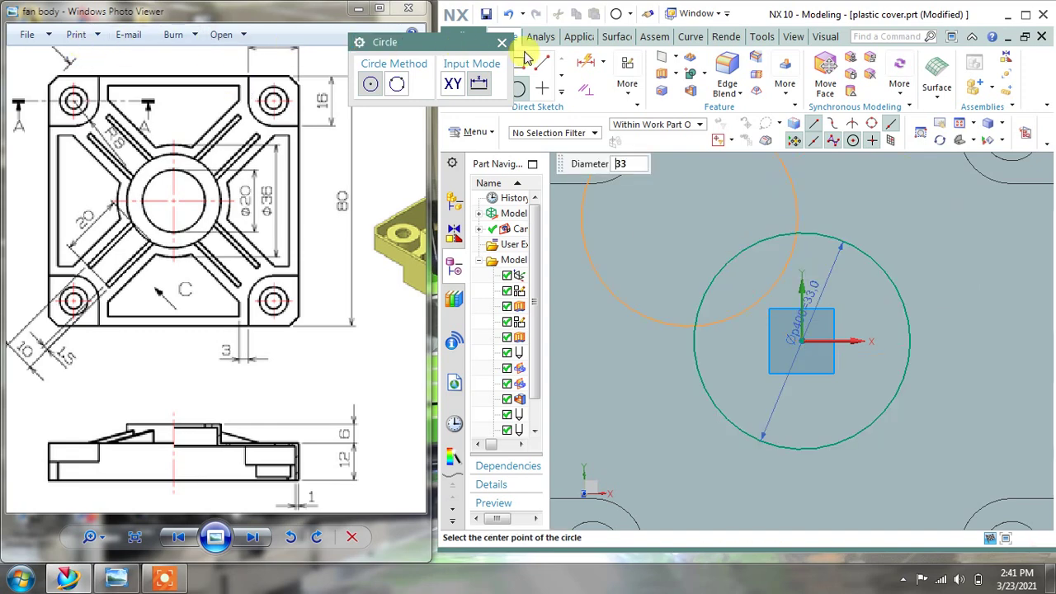
pyautogui.click(502, 42)
pyautogui.click(462, 86)
# Step: Extrude the 33 mm circle outward by 6 mm and unite it with the body as a central boss
pyautogui.moveTo(838, 366); pyautogui.dragTo(798, 352, button='middle')
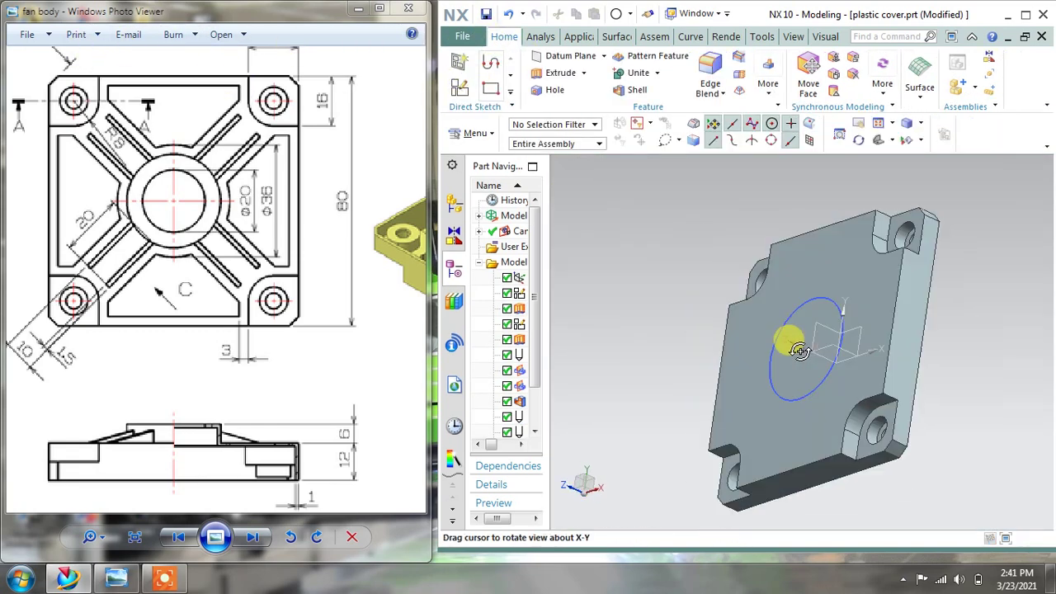
pyautogui.click(560, 72)
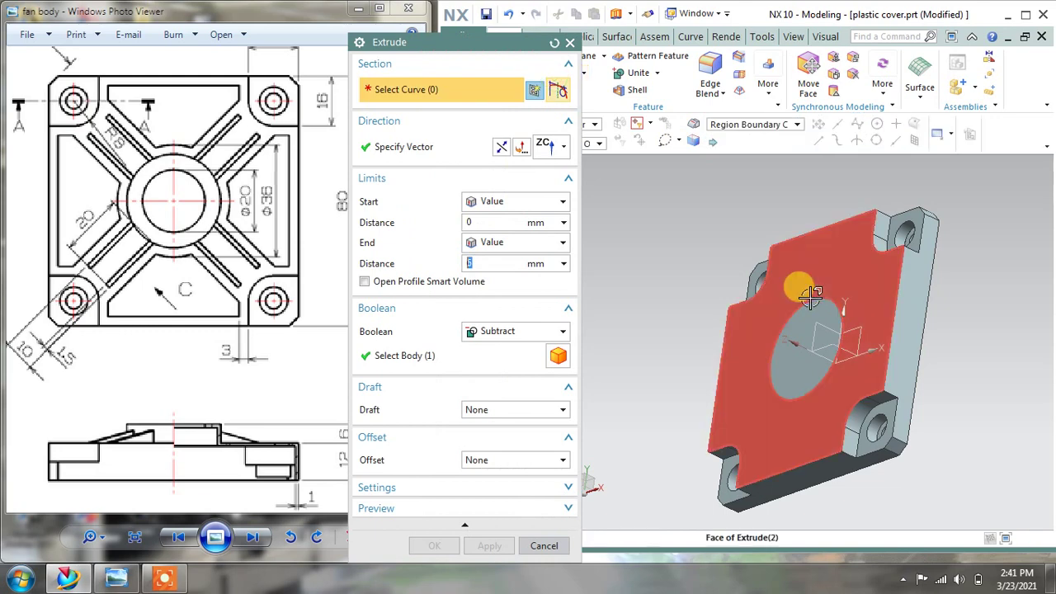
pyautogui.click(811, 306)
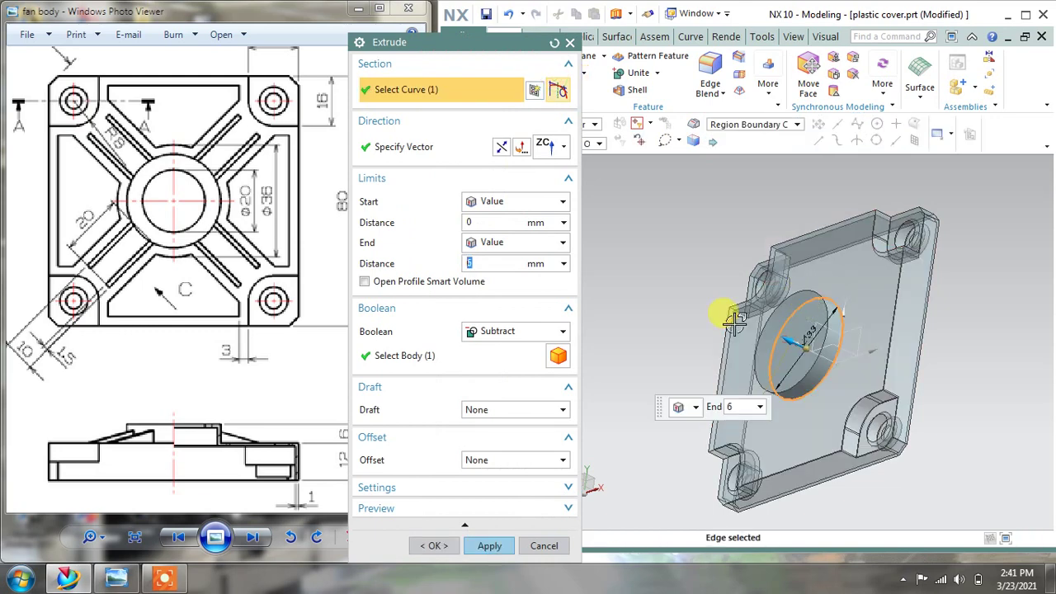
pyautogui.click(490, 331)
pyautogui.click(493, 368)
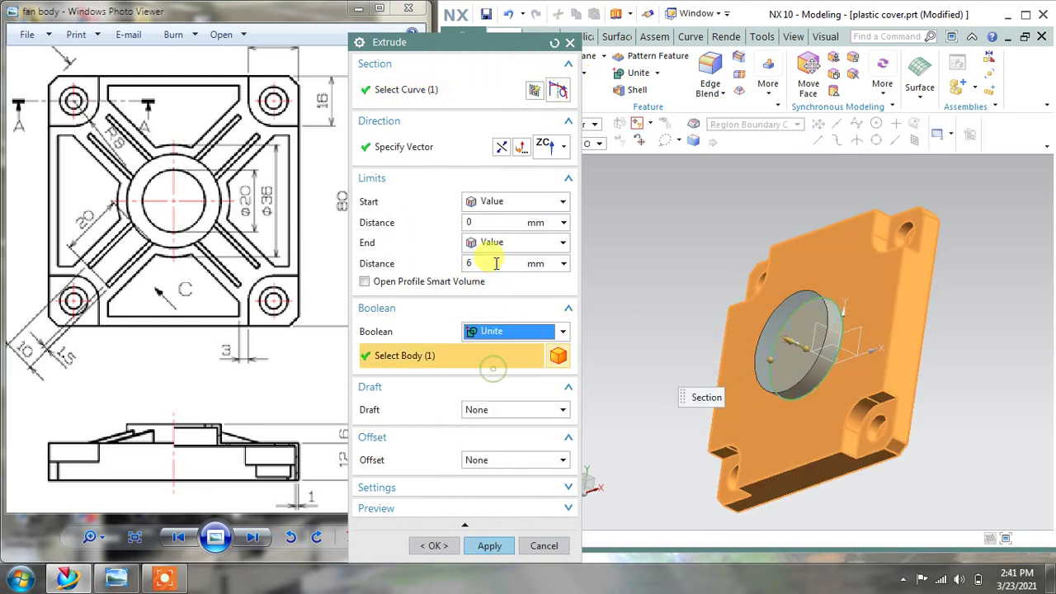
pyautogui.click(491, 545)
pyautogui.click(535, 547)
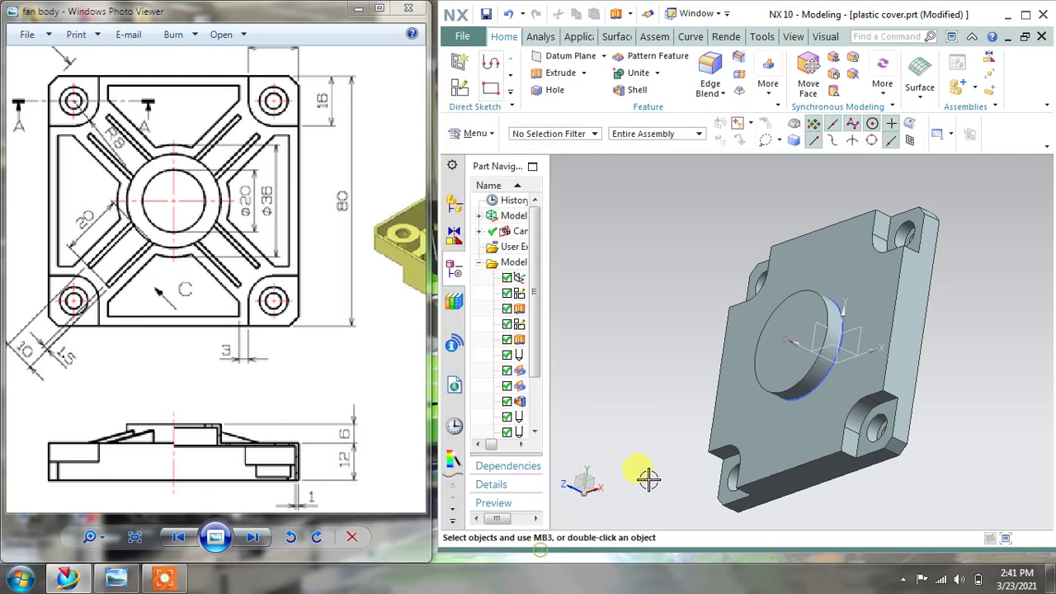
pyautogui.rightClick(812, 395)
pyautogui.click(845, 37)
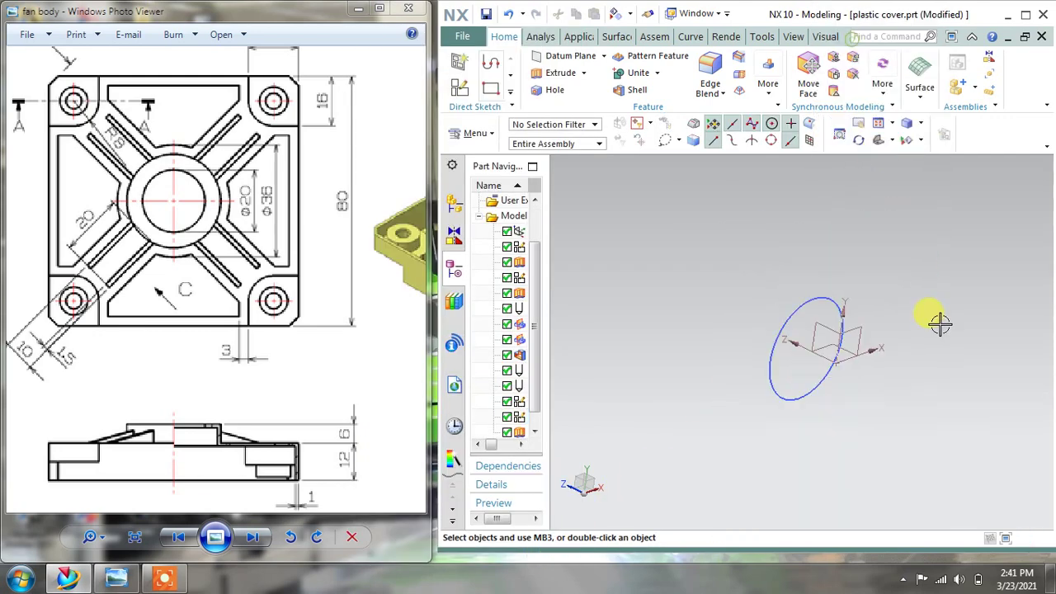
pyautogui.hotkey('ctrl', 'z')
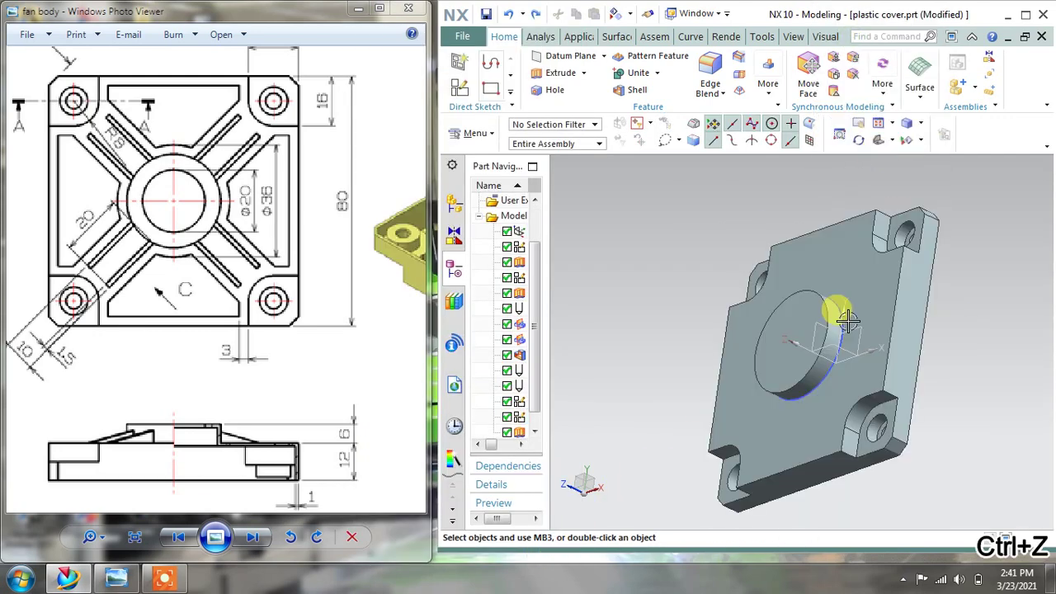
# Step: Try to hide the circle sketch at the base of the central boss
pyautogui.click(829, 279)
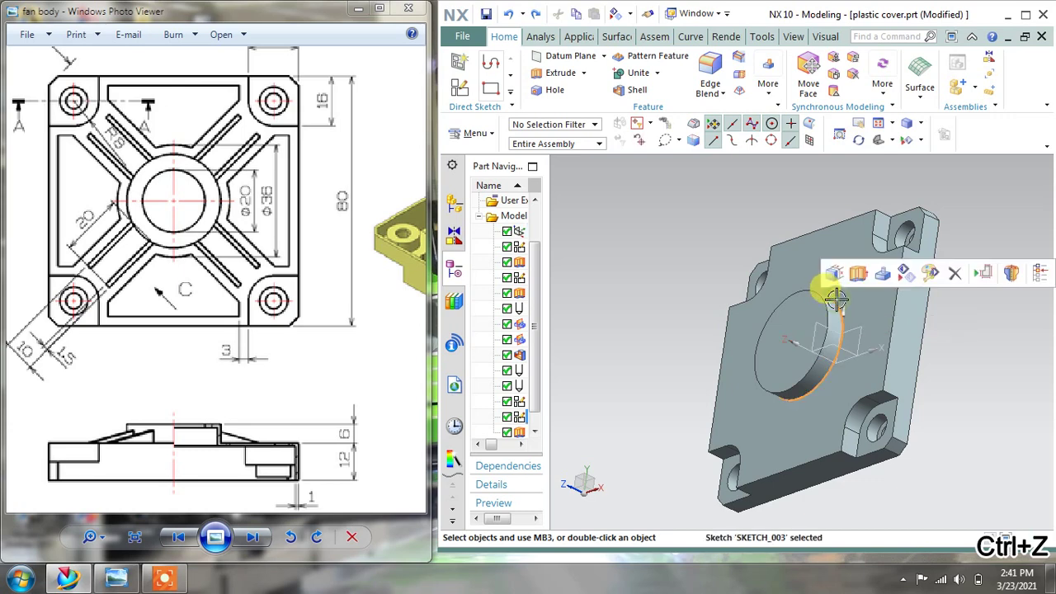
pyautogui.rightClick(853, 291)
pyautogui.click(850, 37)
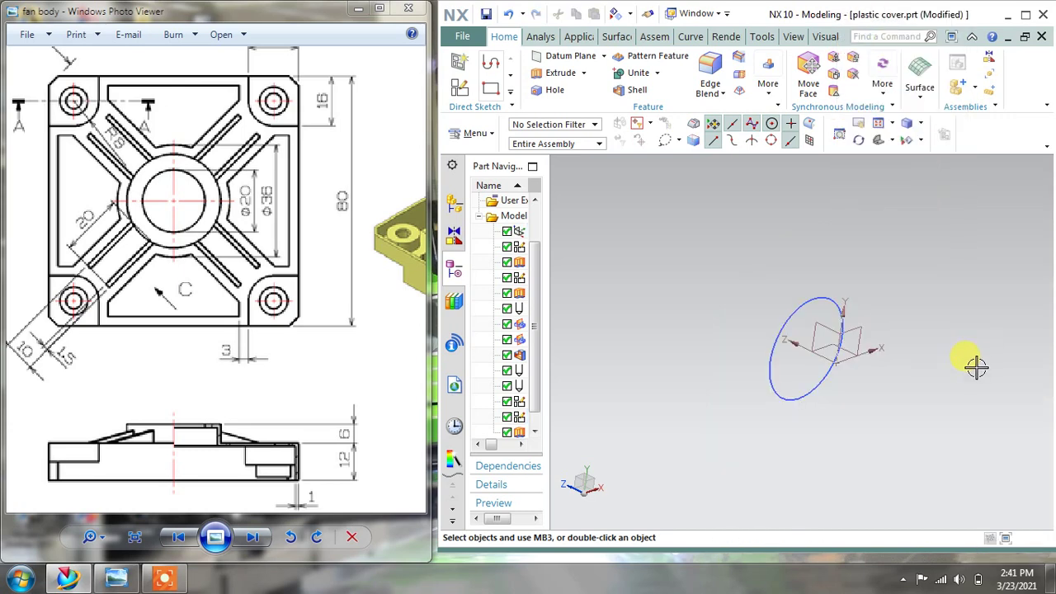
pyautogui.hotkey('ctrl', 'z')
# Step: Hide the circle sketch at the base of the central boss
pyautogui.scroll(3, 901, 377)
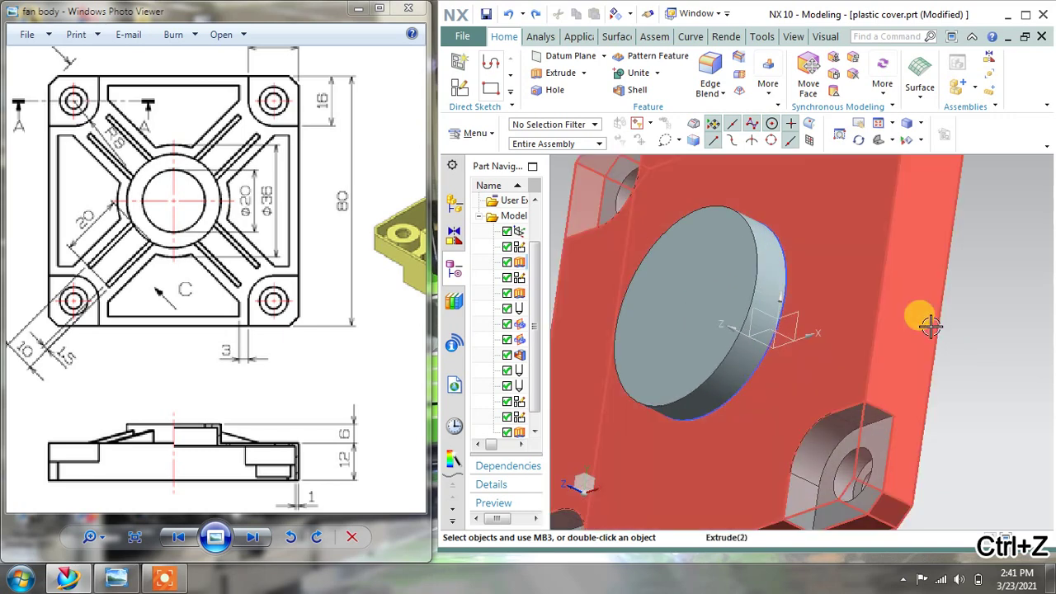
pyautogui.rightClick(749, 382)
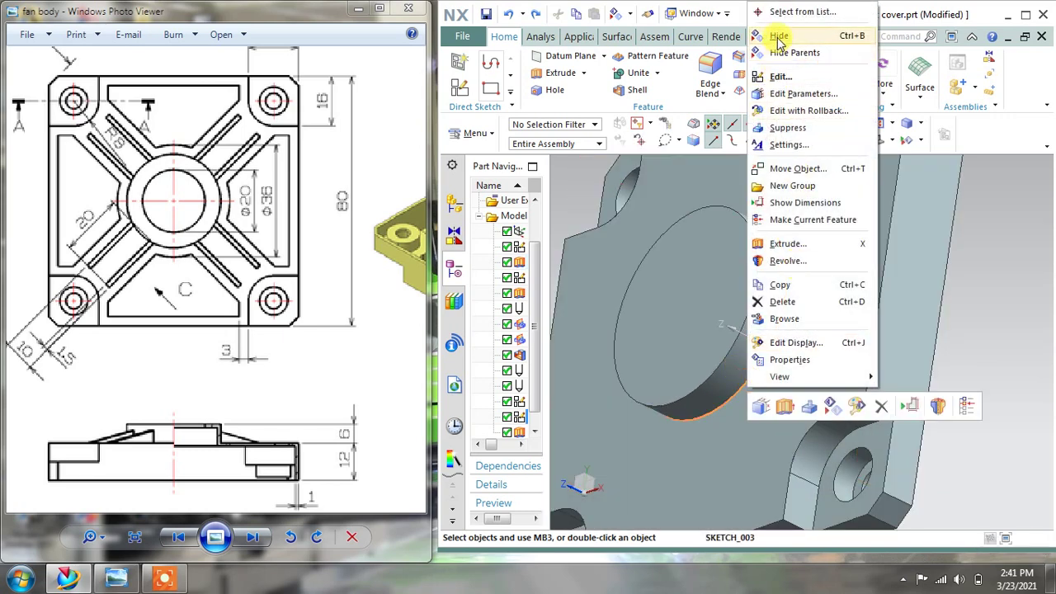
pyautogui.click(777, 37)
# Step: Create a sketch on the cover's large flat outer face around the central boss
pyautogui.scroll(-3, 744, 216)
pyautogui.moveTo(716, 258)
pyautogui.mouseDown(button='middle')
pyautogui.moveTo(765, 257)
pyautogui.moveTo(743, 229)
pyautogui.moveTo(738, 240)
pyautogui.mouseUp(button='middle')
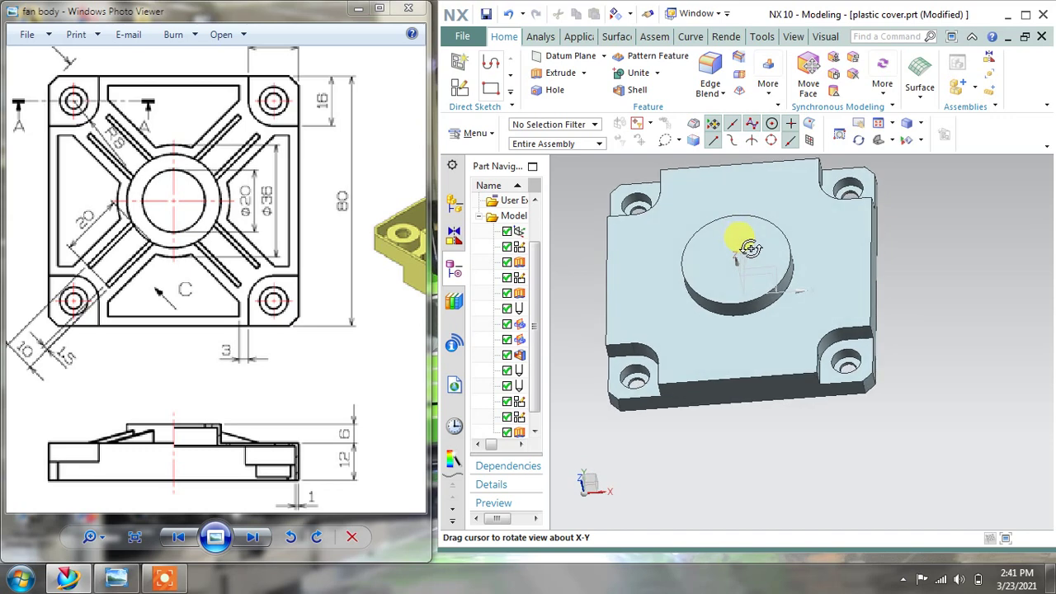
pyautogui.click(460, 62)
pyautogui.click(742, 330)
pyautogui.click(489, 282)
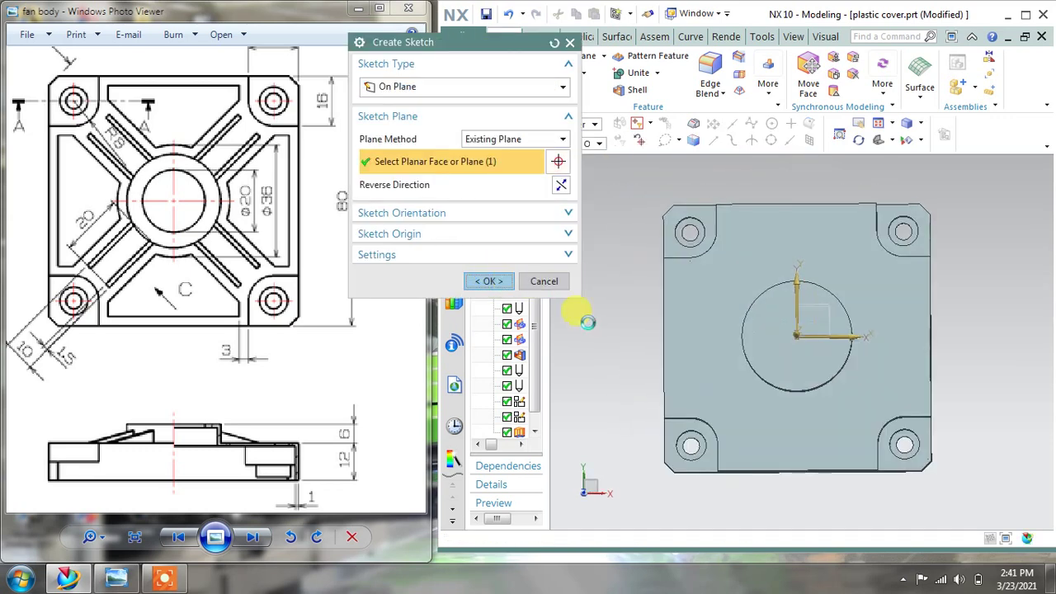
pyautogui.scroll(1, 838, 308)
pyautogui.keyDown('shift'); pyautogui.moveTo(883, 492); pyautogui.dragTo(843, 417, button='middle'); pyautogui.keyUp('shift')
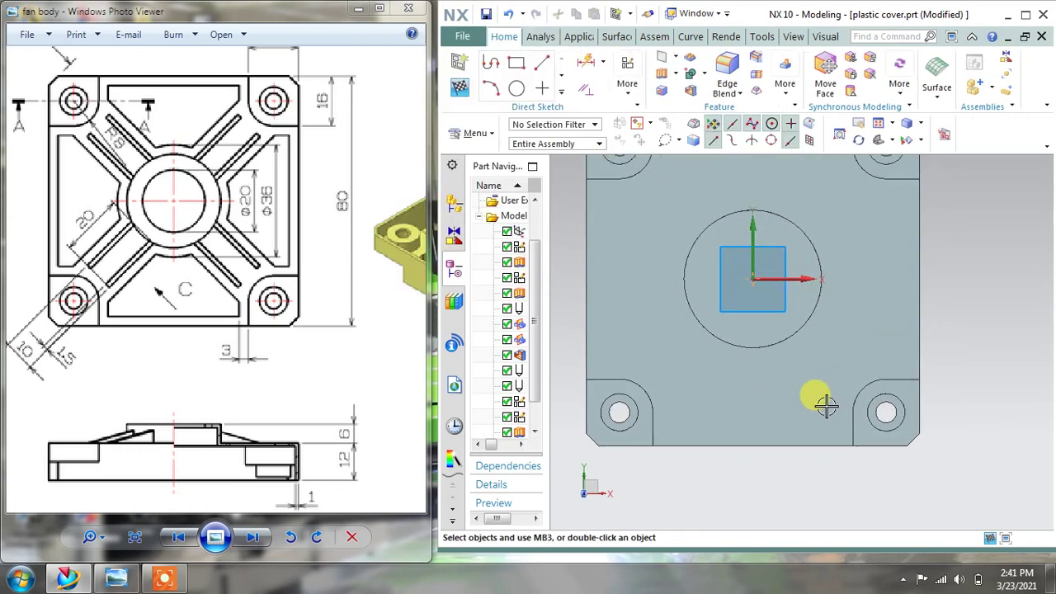
pyautogui.scroll(1, 743, 354)
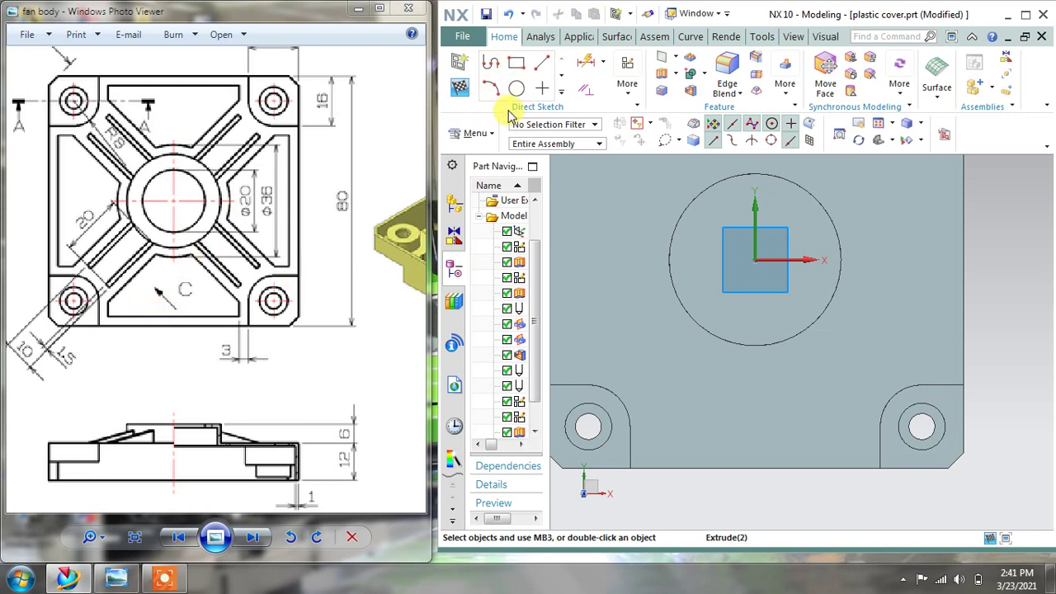
# Step: Draw a 36 mm diameter circle centred on the sketch origin around the boss
pyautogui.click(560, 94)
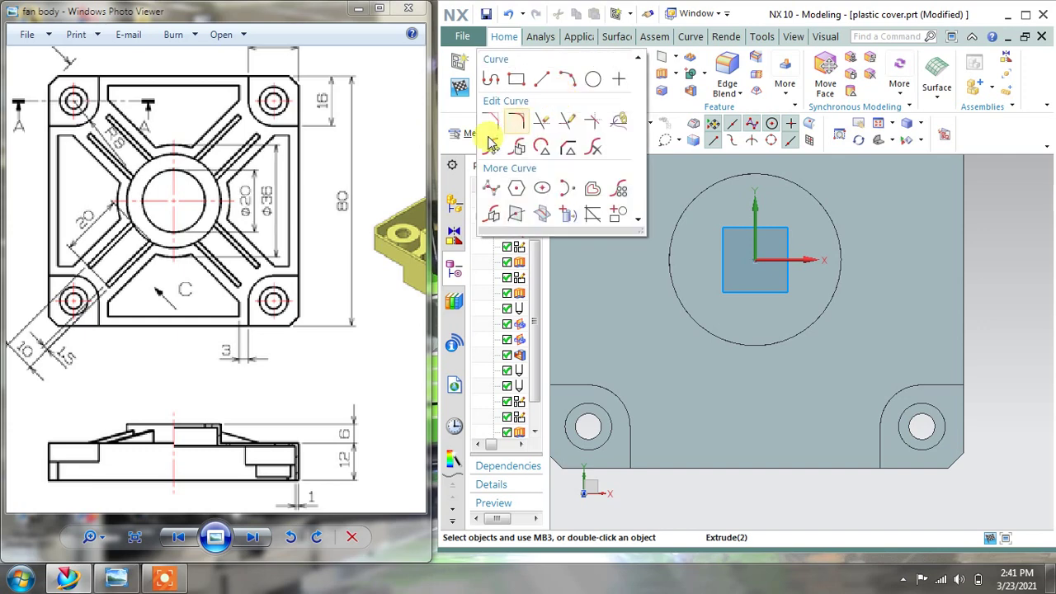
pyautogui.click(593, 79)
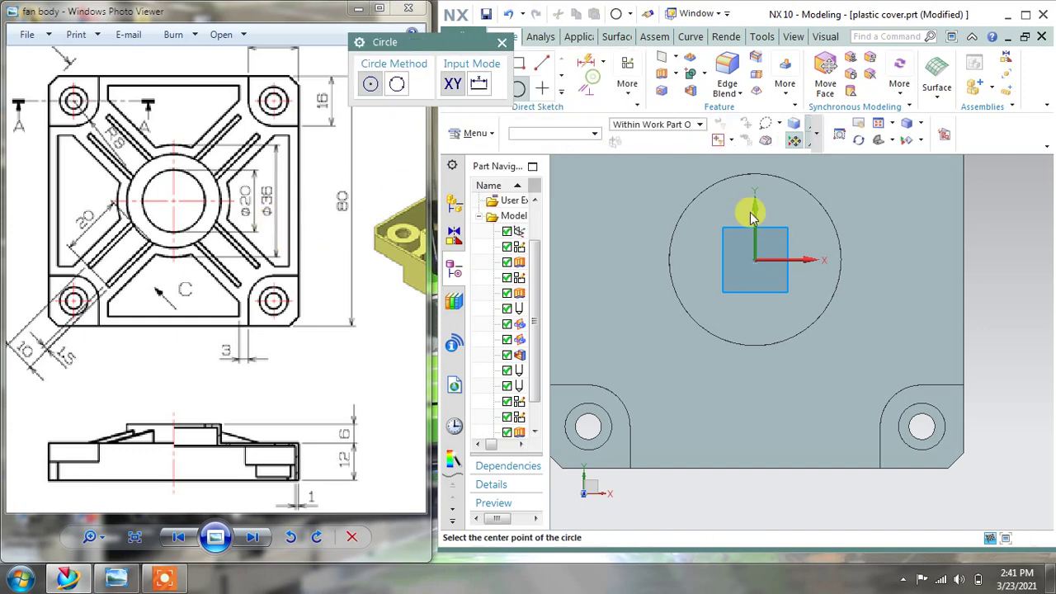
pyautogui.click(755, 259)
pyautogui.write('3')
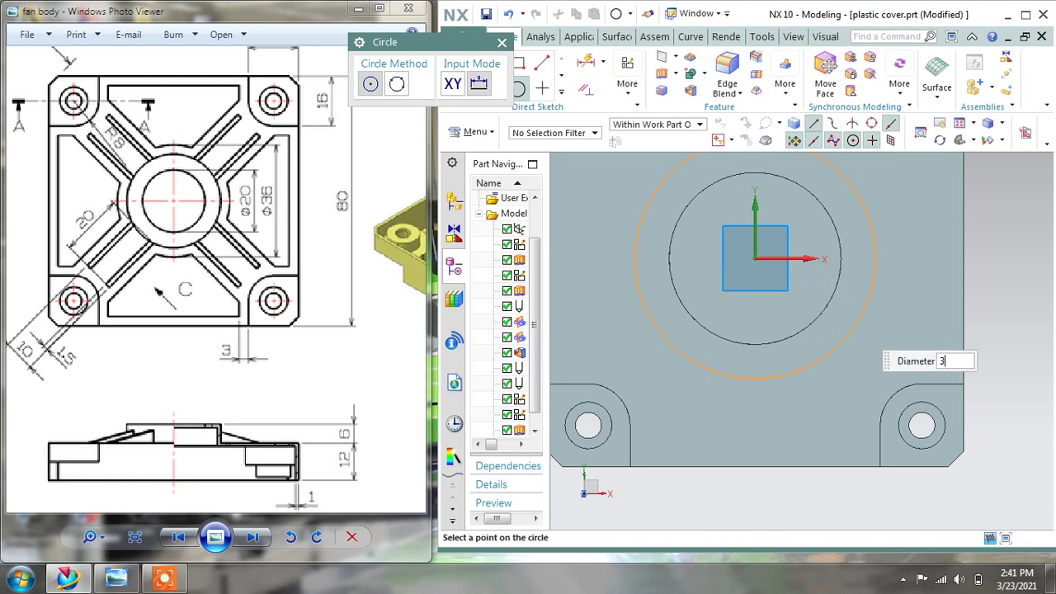
pyautogui.write('6')
pyautogui.press('Return')
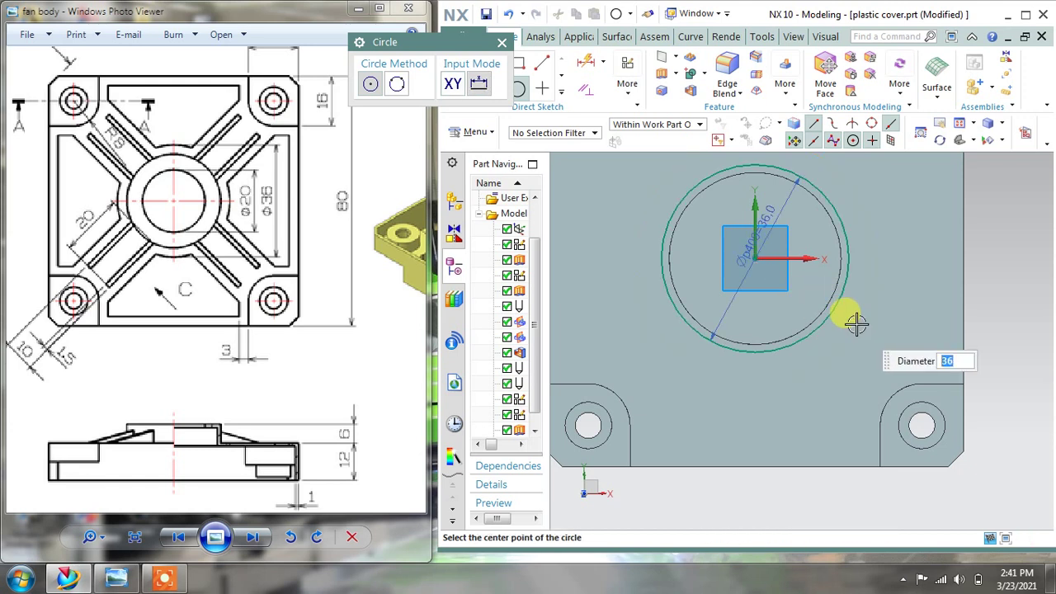
pyautogui.click(500, 42)
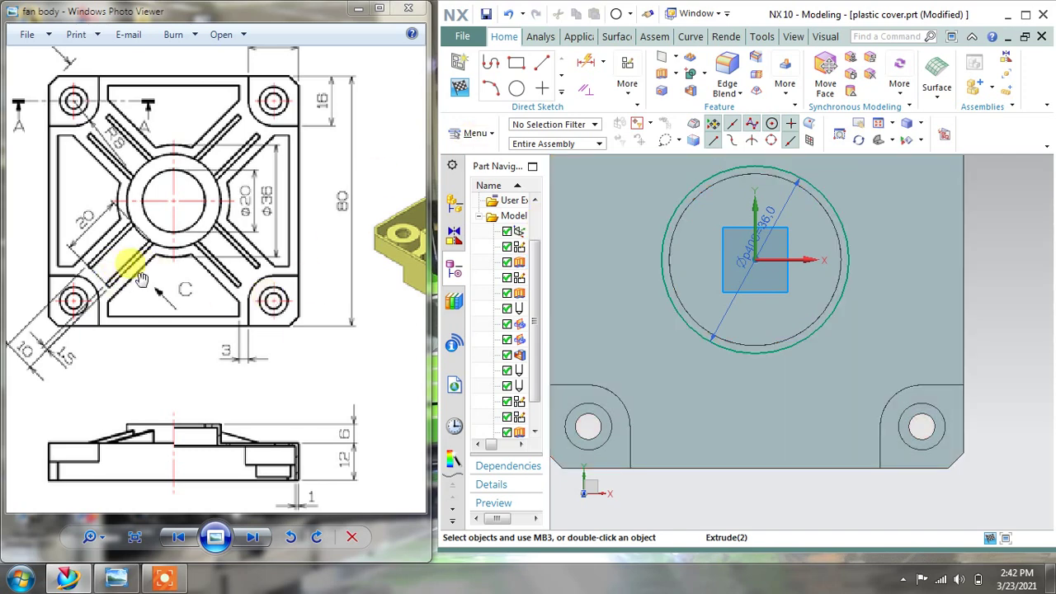
# Step: Sketch a horizontal line about 37 mm long below the circle, then a short vertical line and a slanted line up to the circle on the right
pyautogui.click(493, 66)
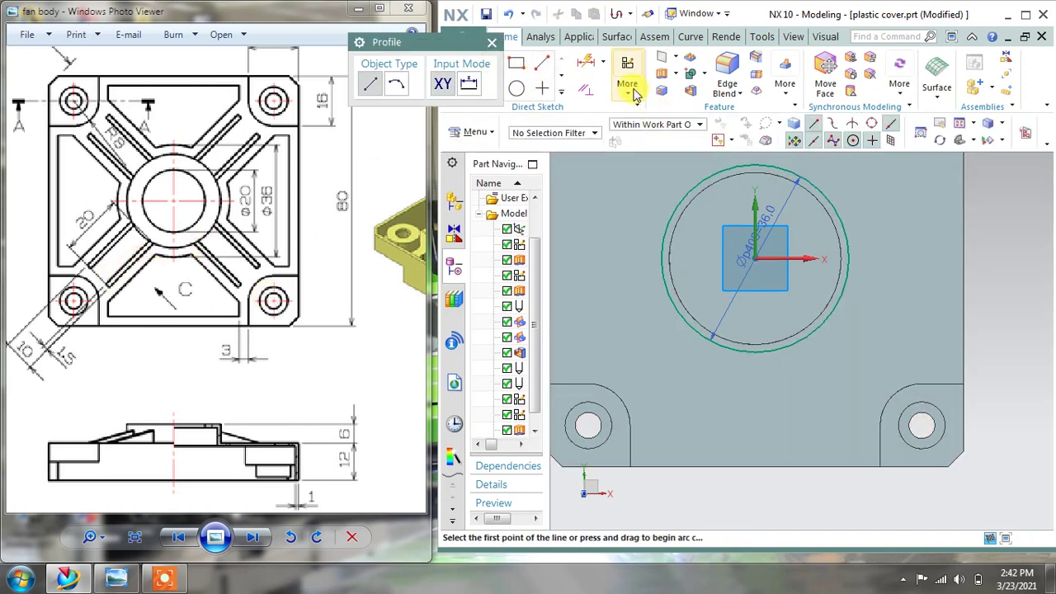
pyautogui.click(666, 450)
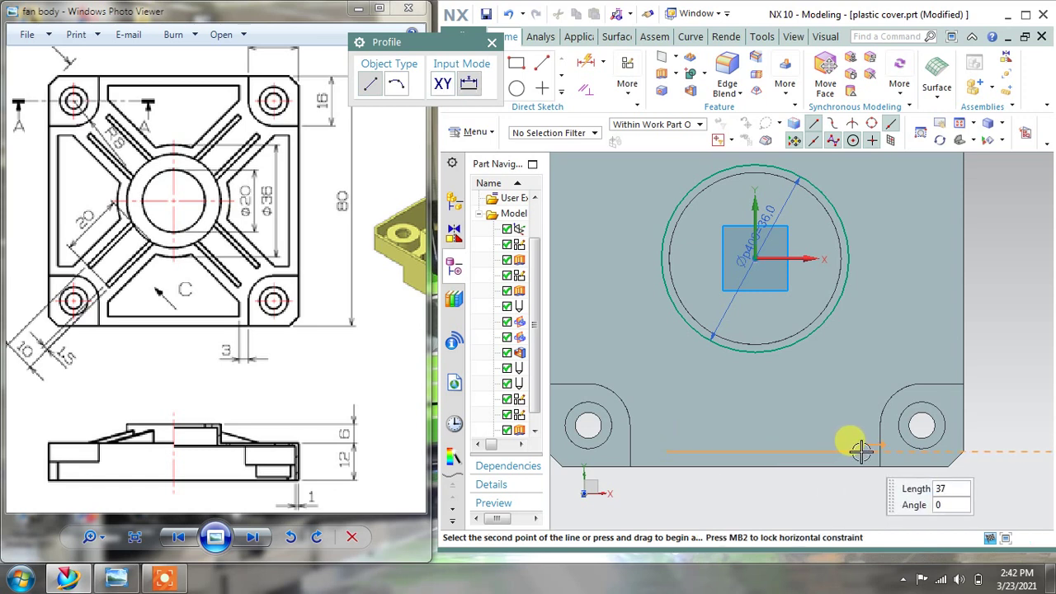
pyautogui.click(859, 451)
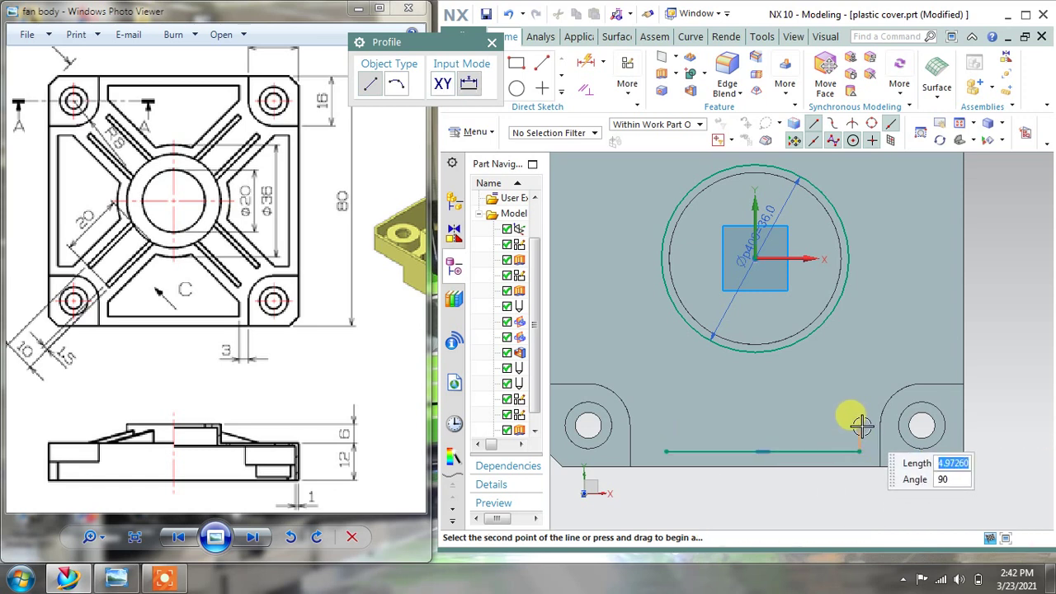
pyautogui.scroll(3, 800, 347)
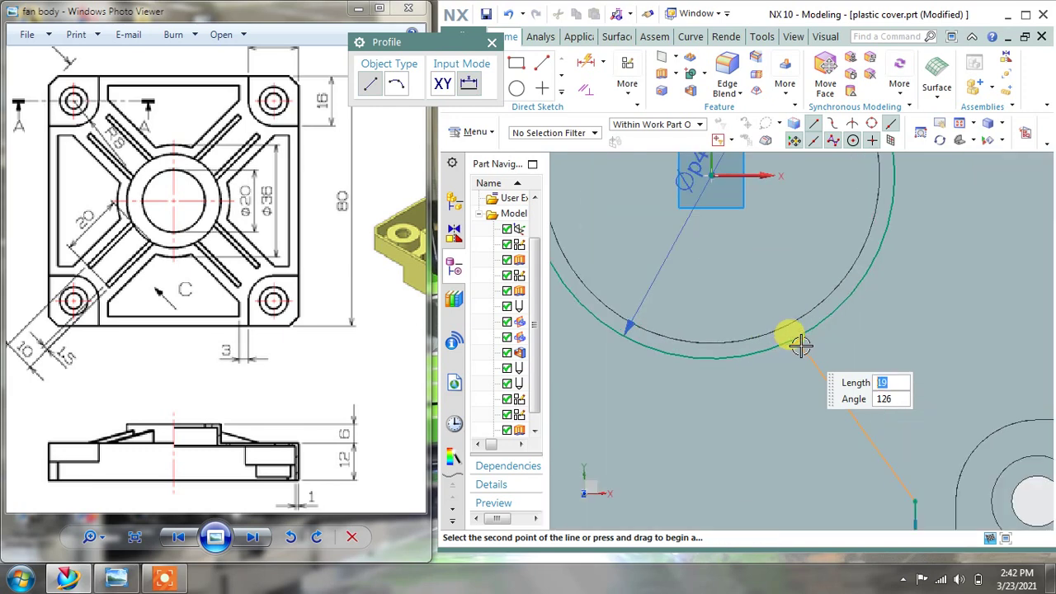
pyautogui.click(799, 338)
pyautogui.scroll(-3, 804, 403)
pyautogui.press('Escape')
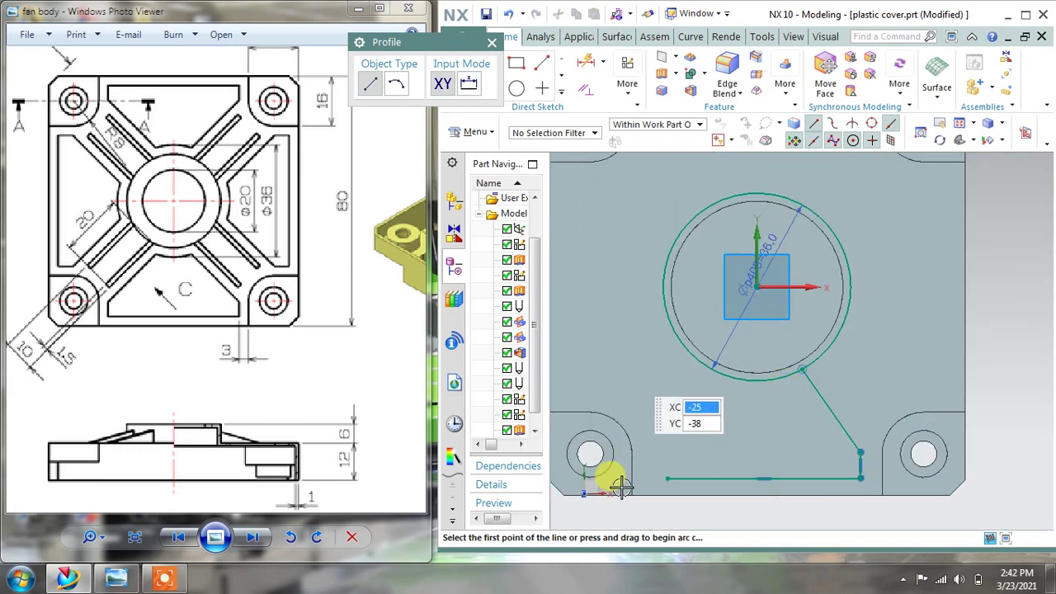
# Step: Complete the profile's left side with a short vertical line and a slanted line up to the circle
pyautogui.click(667, 475)
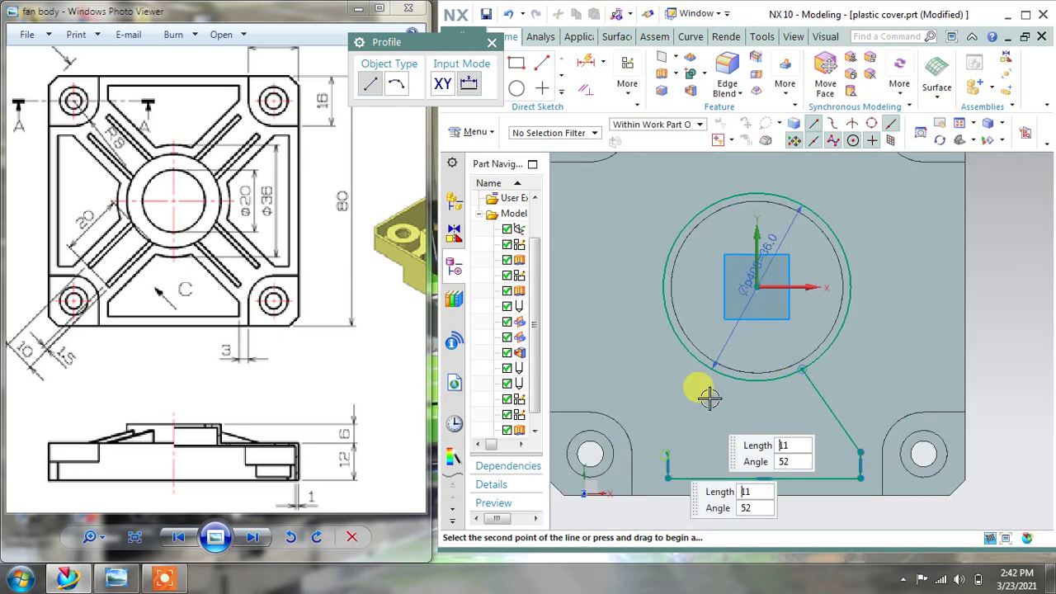
pyautogui.click(724, 375)
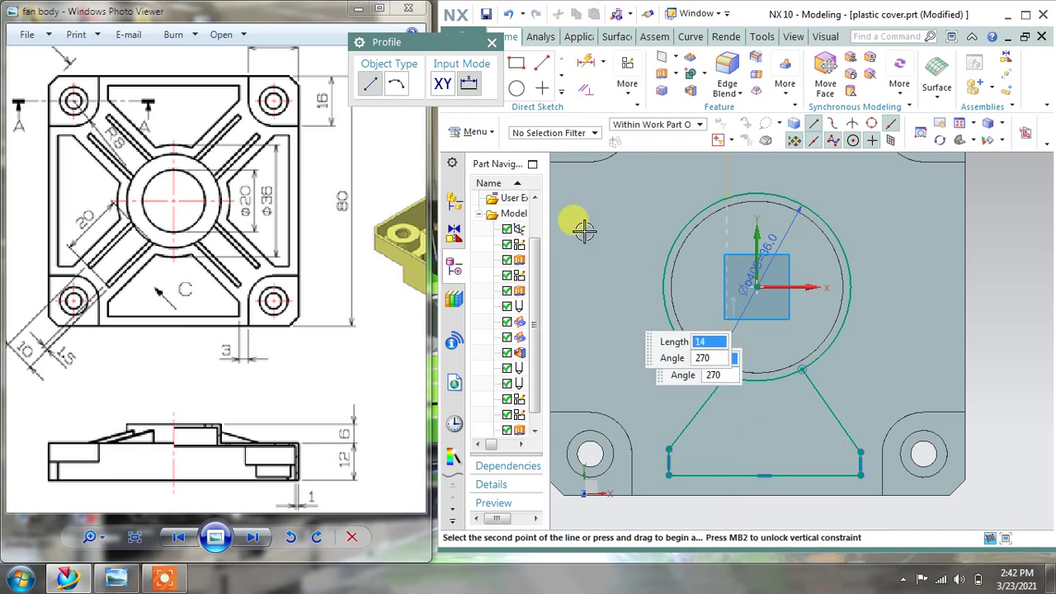
pyautogui.click(492, 42)
# Step: Examine the drawing's top and side views for the size and spacing of the trapezoidal area below the central ring
pyautogui.moveTo(198, 360)
pyautogui.mouseDown()
pyautogui.moveTo(189, 349)
pyautogui.moveTo(203, 299)
pyautogui.moveTo(204, 439)
pyautogui.moveTo(200, 404)
pyautogui.moveTo(143, 330)
pyautogui.moveTo(52, 297)
pyautogui.moveTo(101, 202)
pyautogui.mouseUp()
pyautogui.scroll(-3, 90, 214)
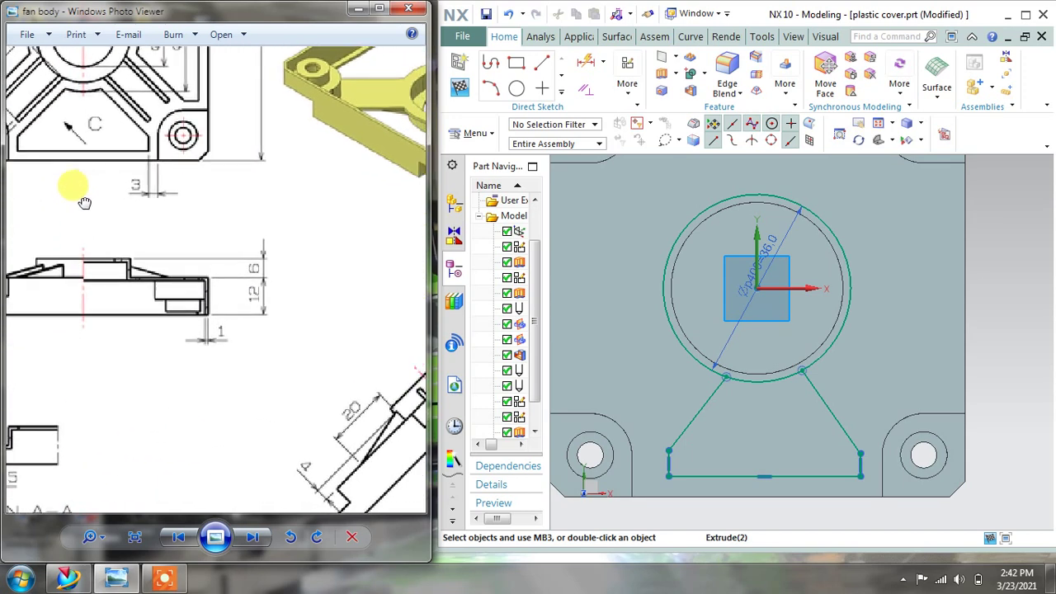
pyautogui.moveTo(99, 269)
pyautogui.mouseDown()
pyautogui.moveTo(176, 228)
pyautogui.moveTo(273, 283)
pyautogui.moveTo(101, 287)
pyautogui.moveTo(77, 306)
pyautogui.moveTo(321, 381)
pyautogui.mouseUp()
pyautogui.scroll(2, 123, 210)
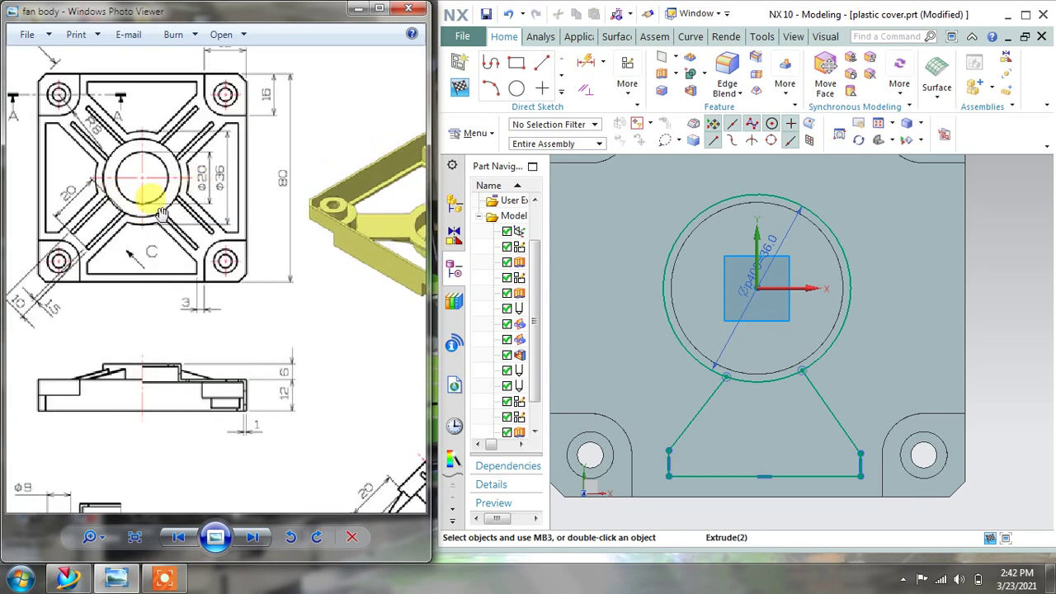
pyautogui.scroll(1, 157, 206)
pyautogui.scroll(1, 118, 181)
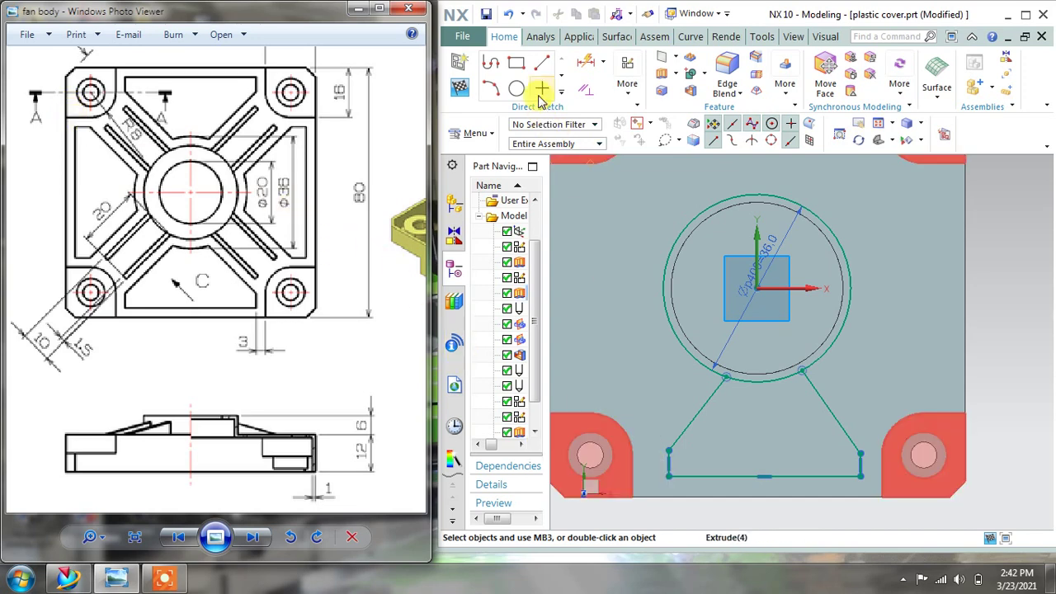
# Step: Add a 3 mm horizontal dimension between the lower-left corner pad's vertical edge and the profile's left vertical line
pyautogui.click(604, 62)
pyautogui.click(609, 101)
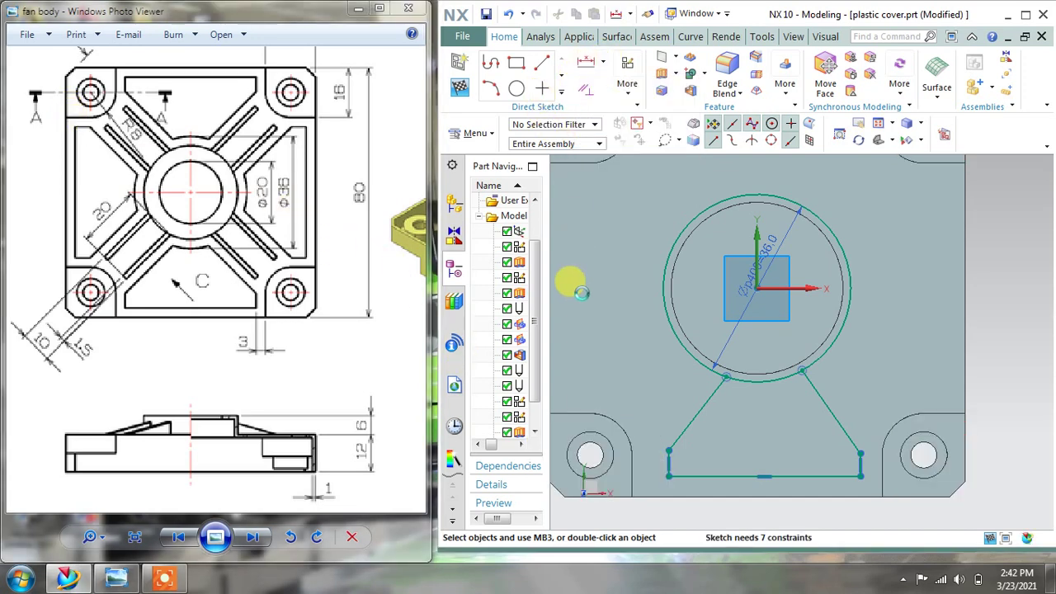
pyautogui.click(495, 244)
pyautogui.click(491, 275)
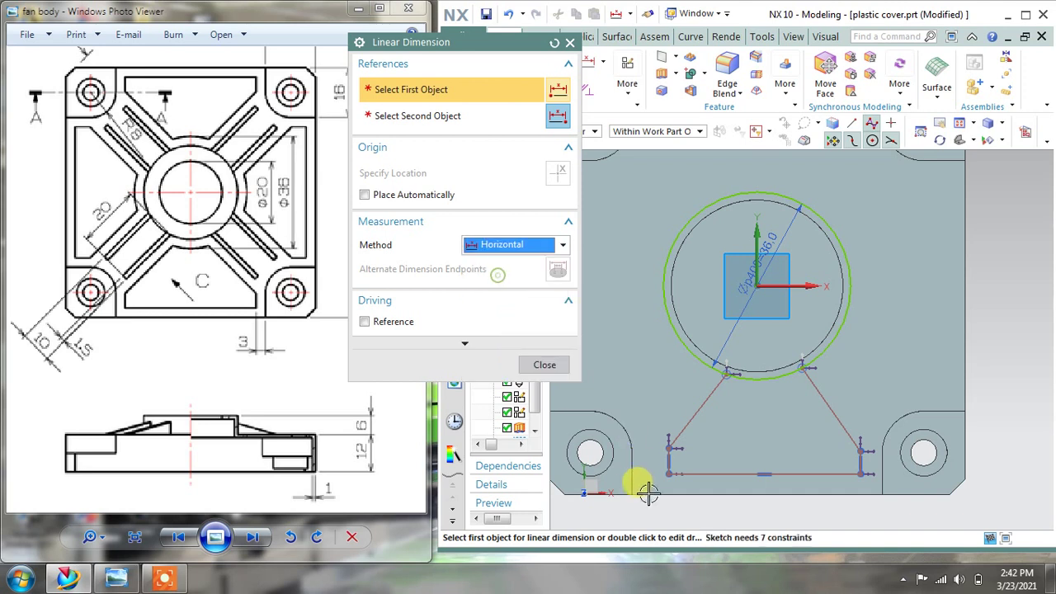
pyautogui.click(634, 469)
pyautogui.click(668, 459)
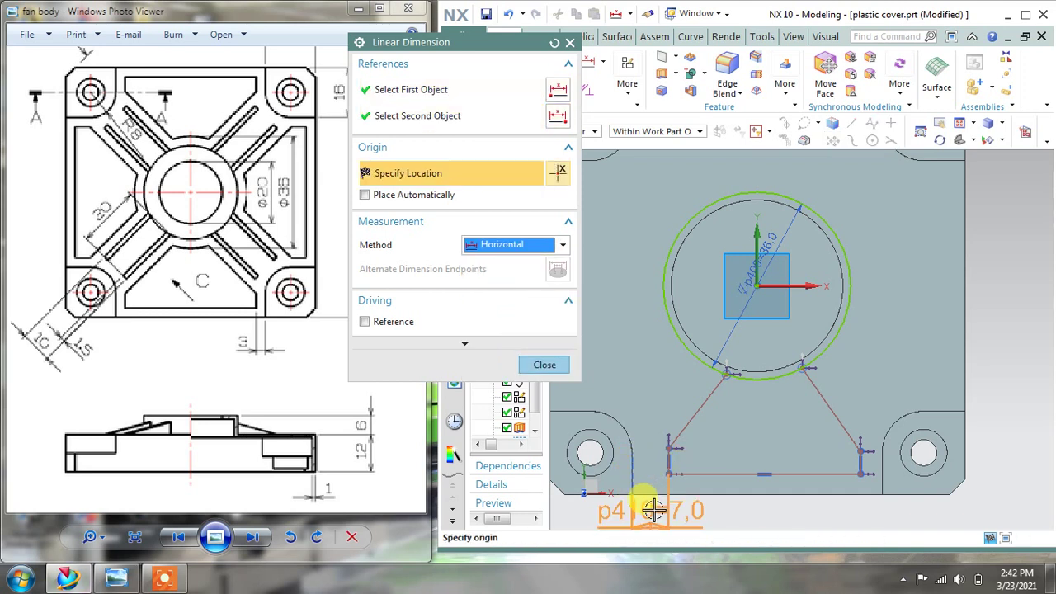
pyautogui.click(654, 512)
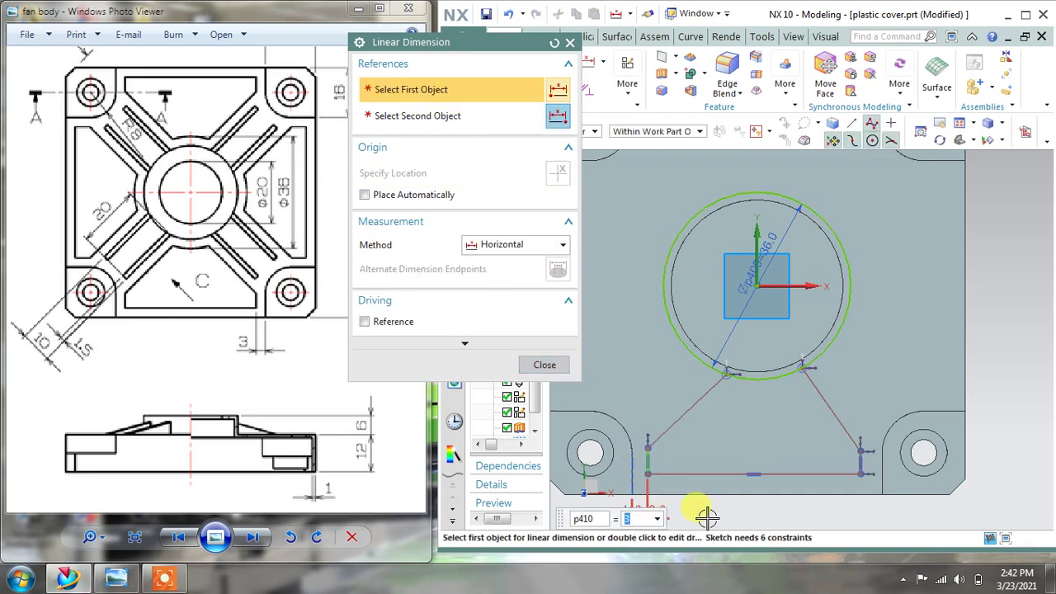
# Step: Add a 3 mm horizontal dimension between the profile's right vertical line and the lower-right corner pad's vertical edge
pyautogui.click(861, 454)
pyautogui.click(864, 475)
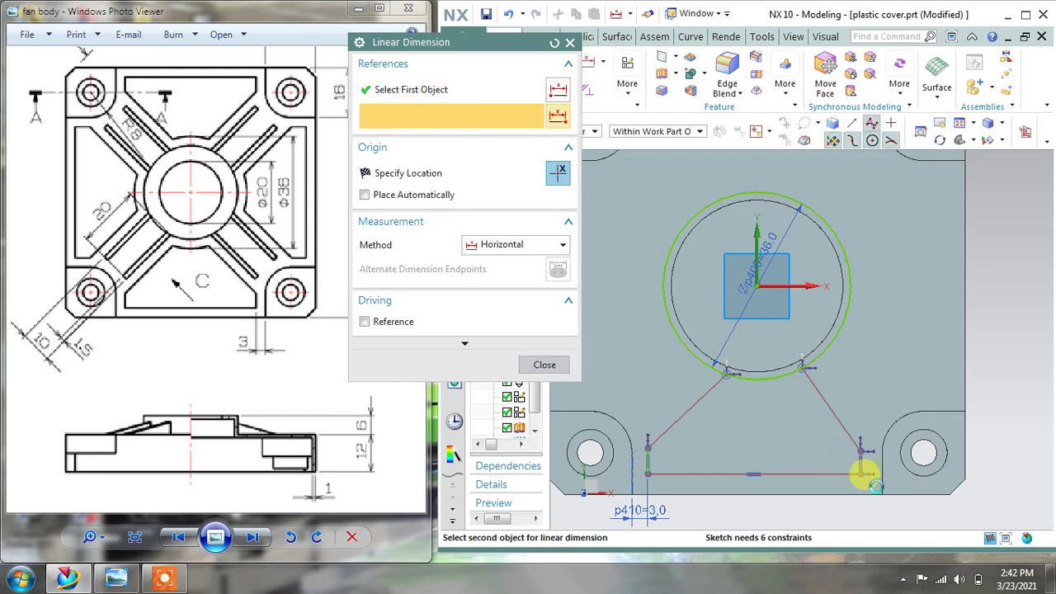
pyautogui.click(879, 519)
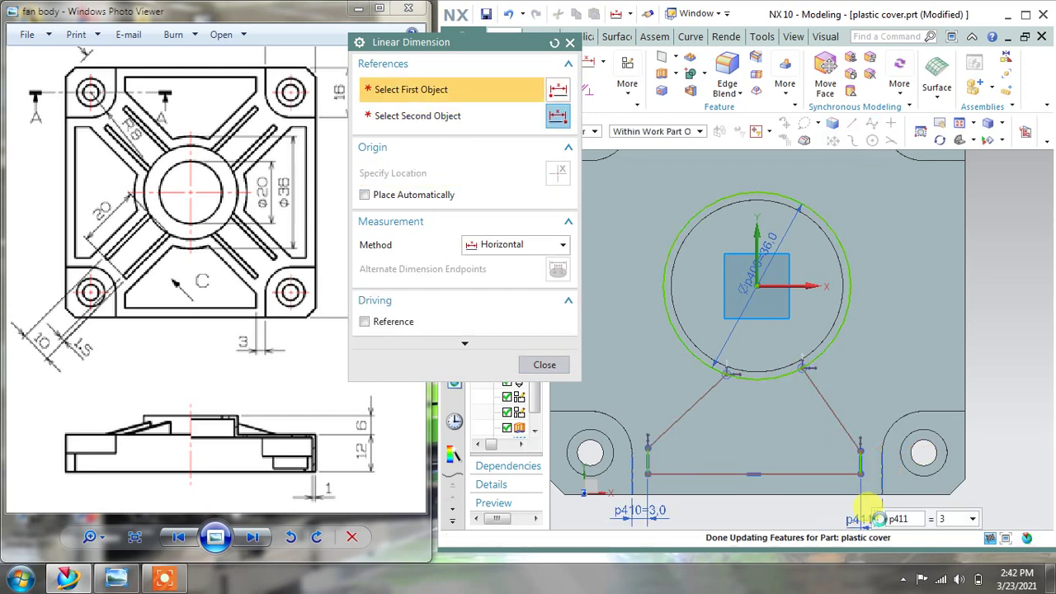
pyautogui.doubleClick(880, 518)
# Step: Try to add a horizontal length dimension to the profile's bottom line
pyautogui.click(801, 471)
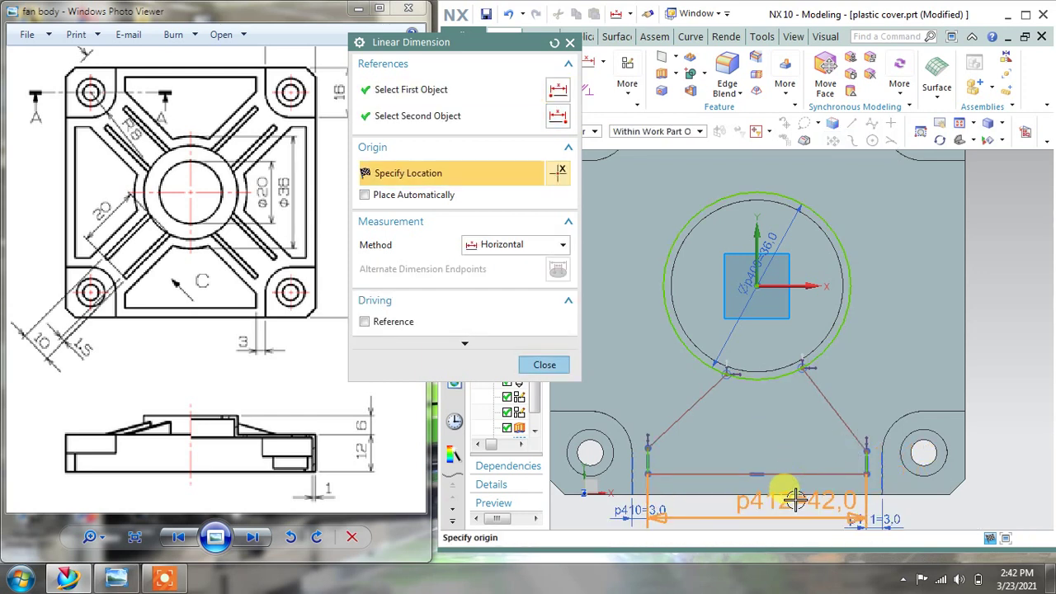
pyautogui.click(796, 499)
pyautogui.click(544, 365)
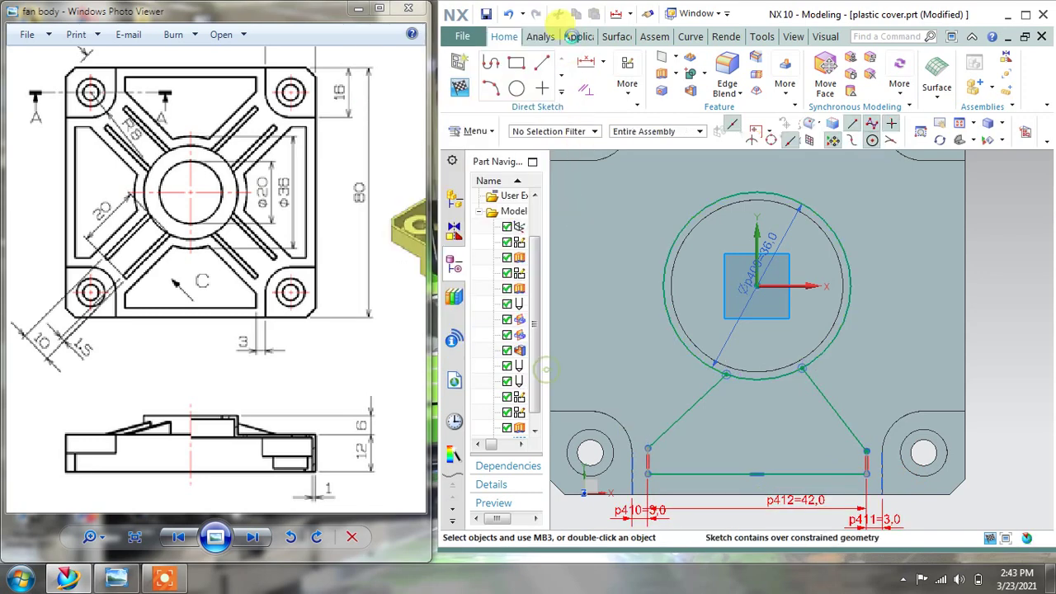
pyautogui.click(508, 14)
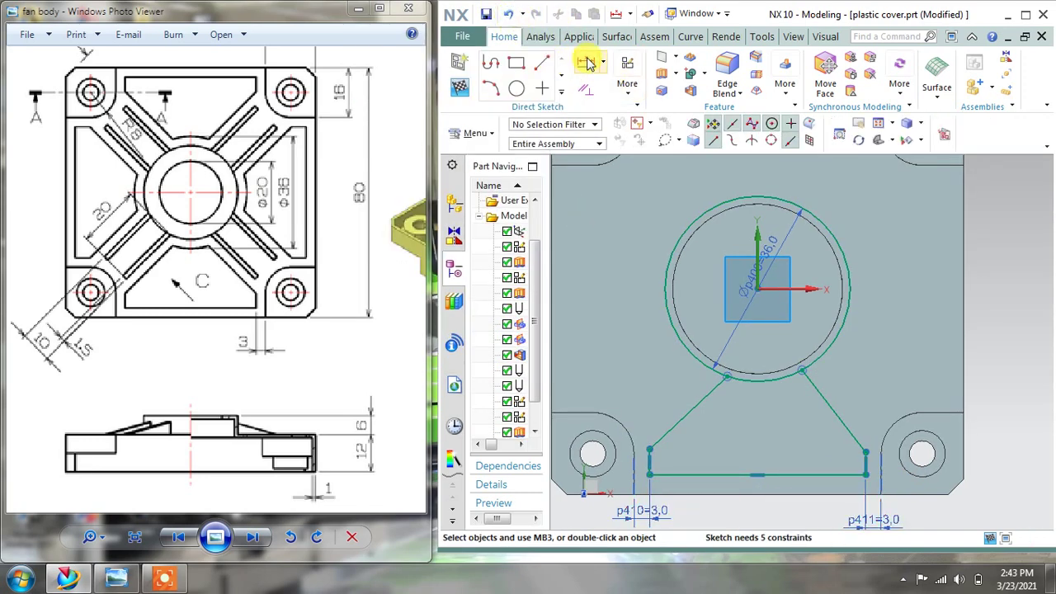
# Step: Add a 3 mm vertical dimension between the profile's bottom line and the cover's lower edge
pyautogui.click(588, 63)
pyautogui.click(524, 245)
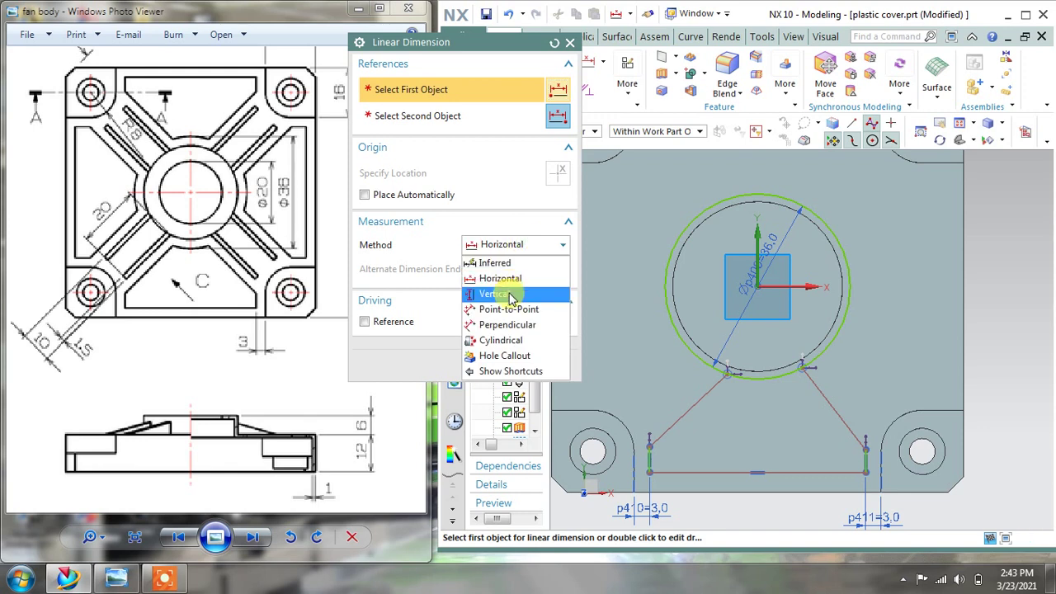
pyautogui.click(507, 290)
pyautogui.click(708, 468)
pyautogui.click(891, 492)
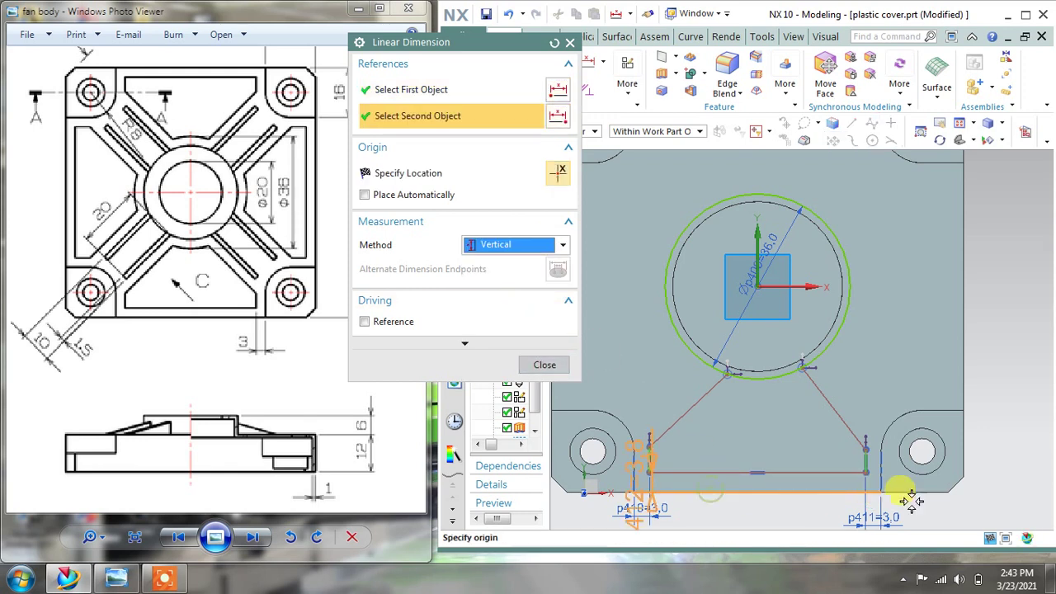
pyautogui.click(1003, 497)
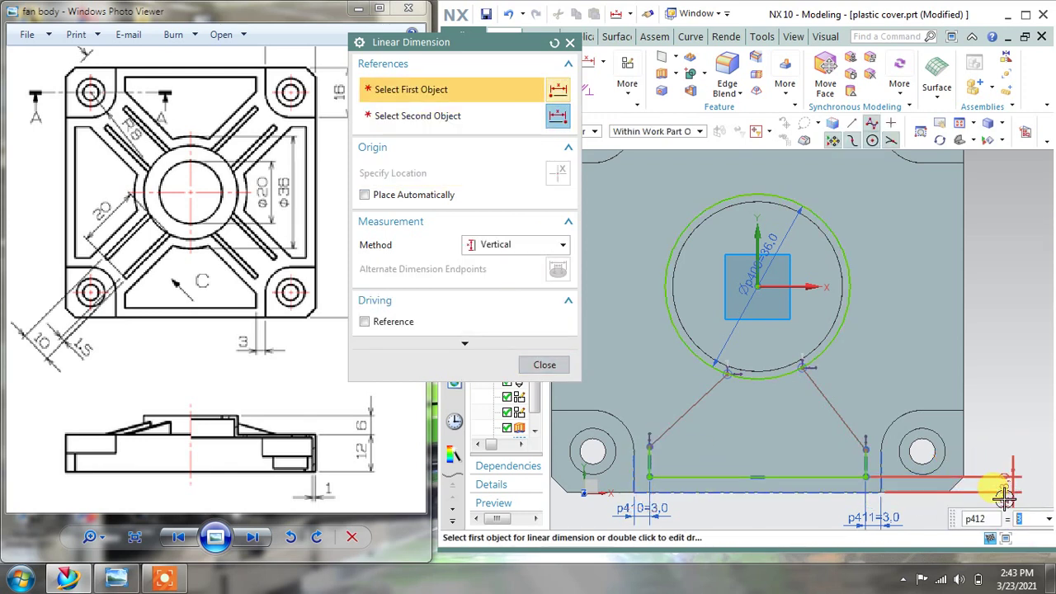
# Step: Finish dimensioning and examine the reference drawing's plan, section and View C for the trapezoidal profile's remaining dimensions
pyautogui.click(544, 366)
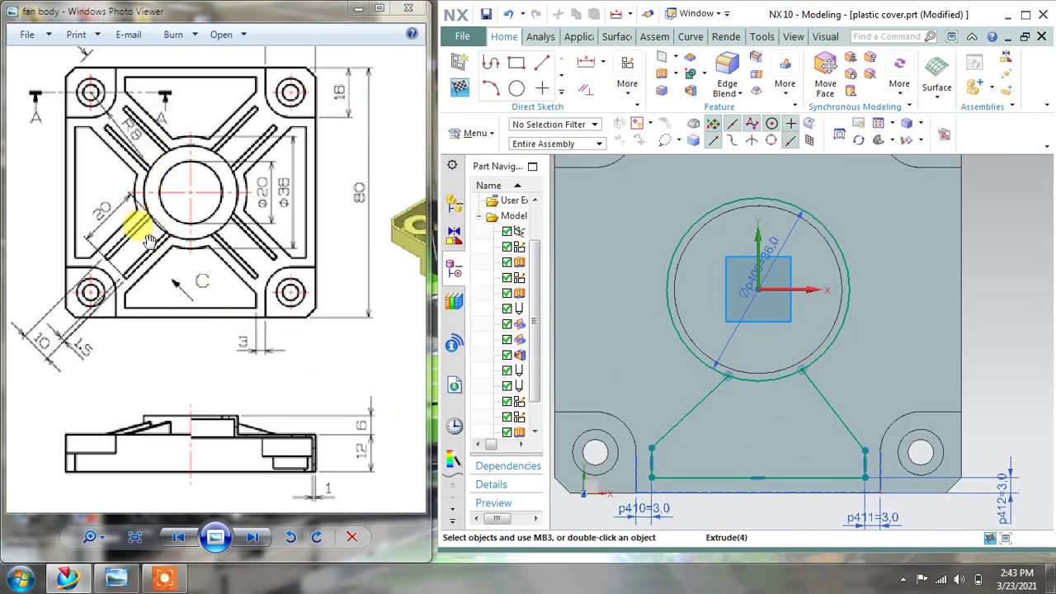
pyautogui.moveTo(229, 245)
pyautogui.mouseDown()
pyautogui.moveTo(229, 283)
pyautogui.moveTo(86, 191)
pyautogui.mouseUp()
pyautogui.moveTo(251, 301)
pyautogui.mouseDown()
pyautogui.moveTo(146, 298)
pyautogui.moveTo(63, 193)
pyautogui.mouseUp()
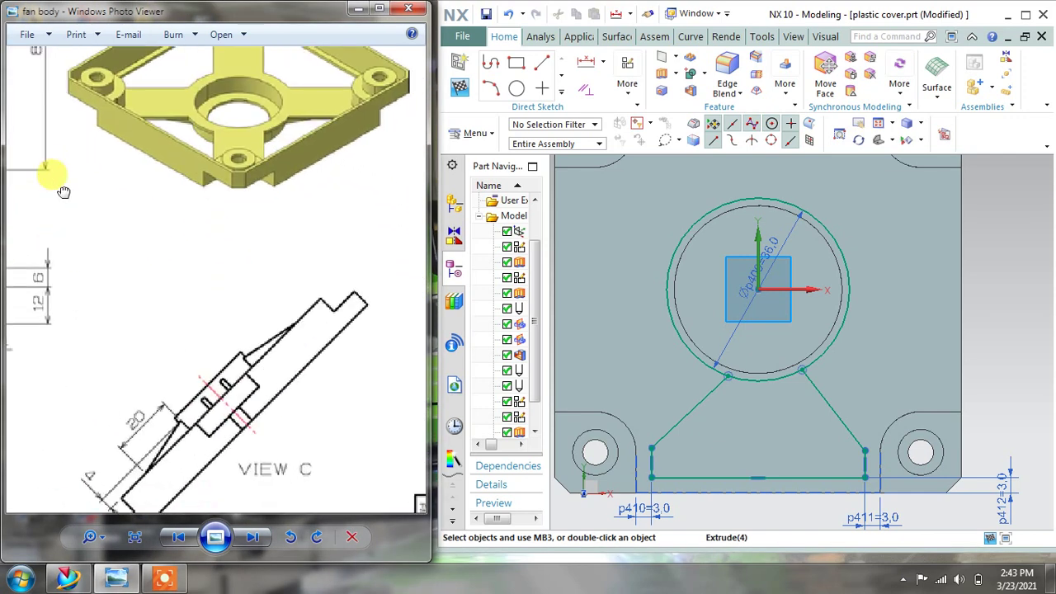
pyautogui.moveTo(153, 471); pyautogui.dragTo(255, 386)
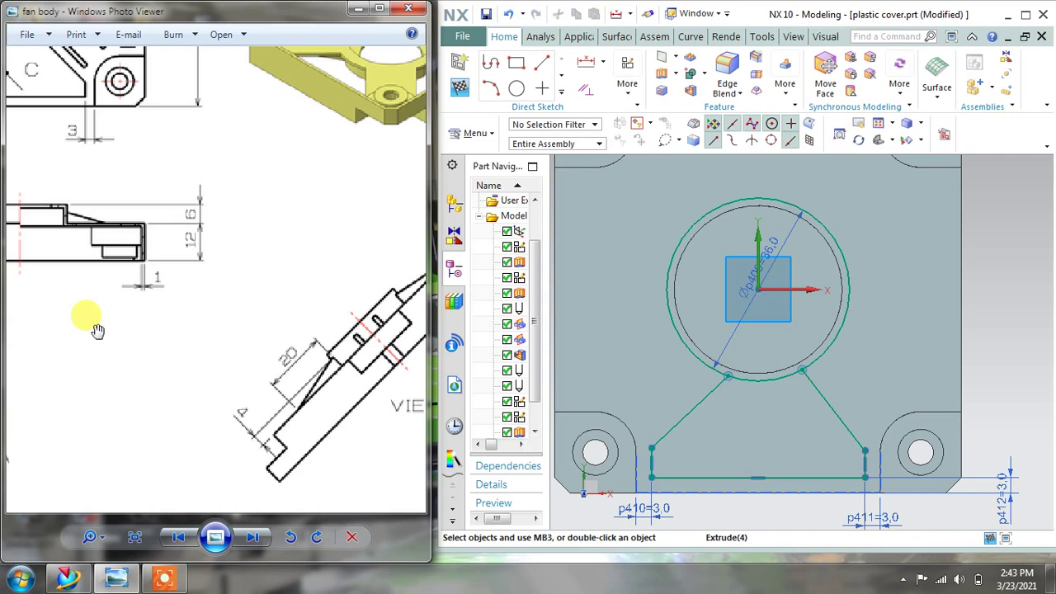
pyautogui.moveTo(98, 331); pyautogui.dragTo(267, 398)
pyautogui.moveTo(97, 266); pyautogui.dragTo(164, 377)
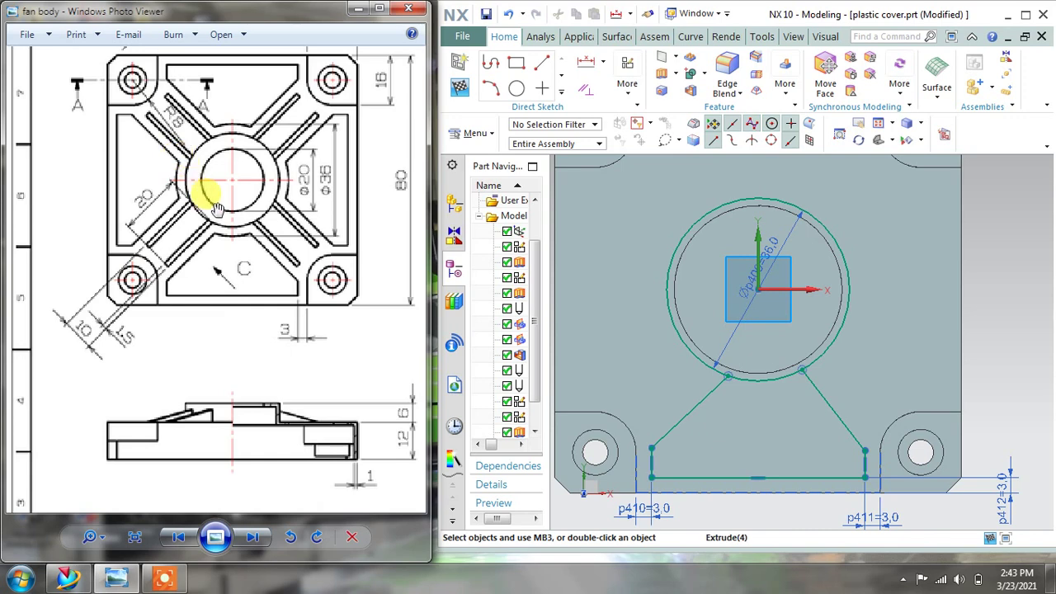
pyautogui.moveTo(228, 179)
pyautogui.mouseDown()
pyautogui.moveTo(219, 93)
pyautogui.moveTo(192, 102)
pyautogui.moveTo(230, 180)
pyautogui.moveTo(237, 170)
pyautogui.moveTo(212, 177)
pyautogui.moveTo(207, 123)
pyautogui.moveTo(244, 359)
pyautogui.mouseUp()
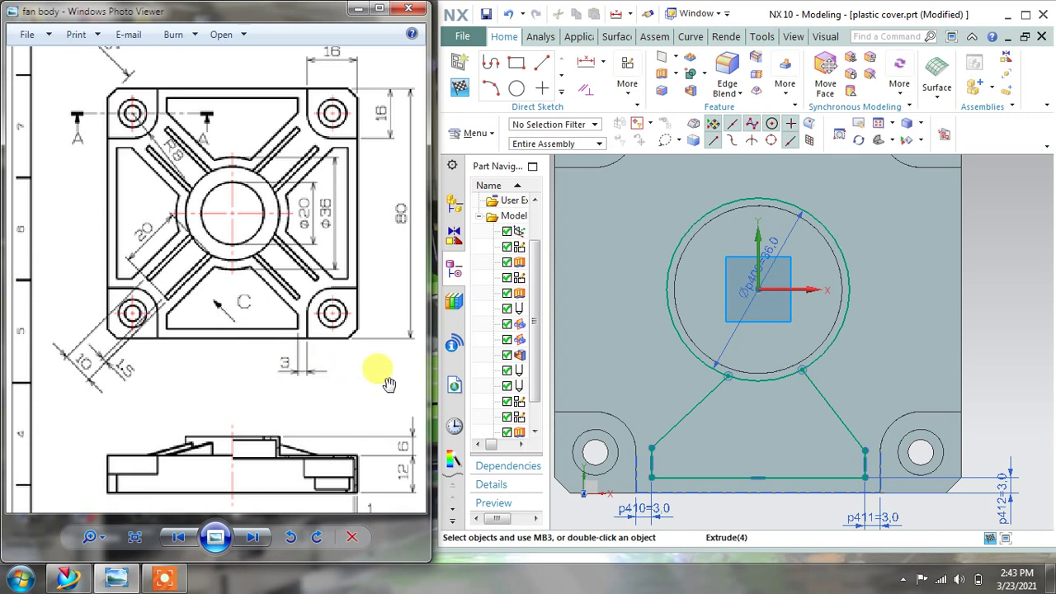
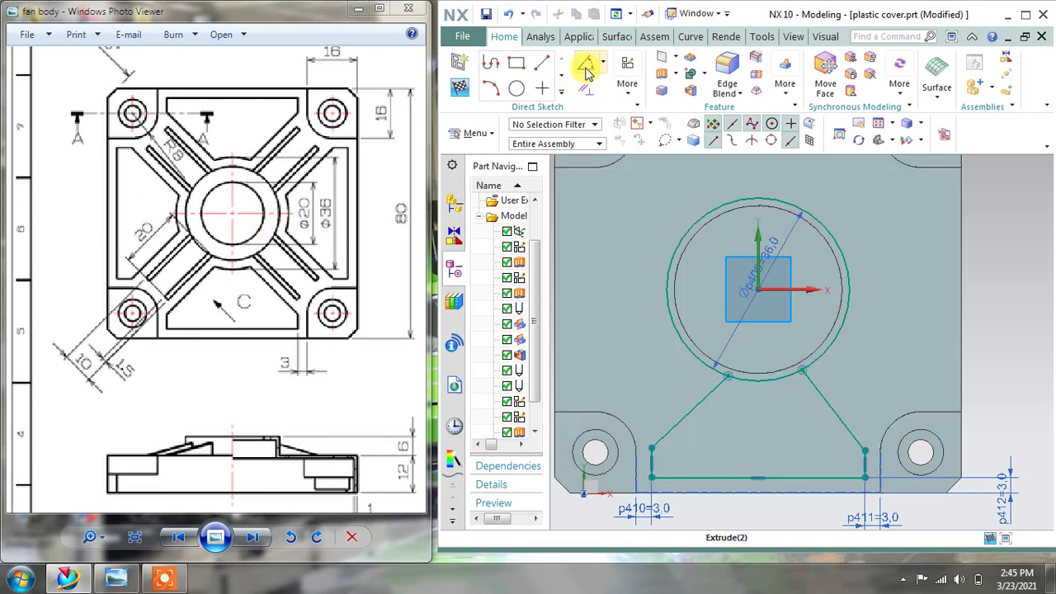
# Step: Add a 45° angular dimension between the profile's left slanted line and the vertical sketch axis
pyautogui.click(697, 399)
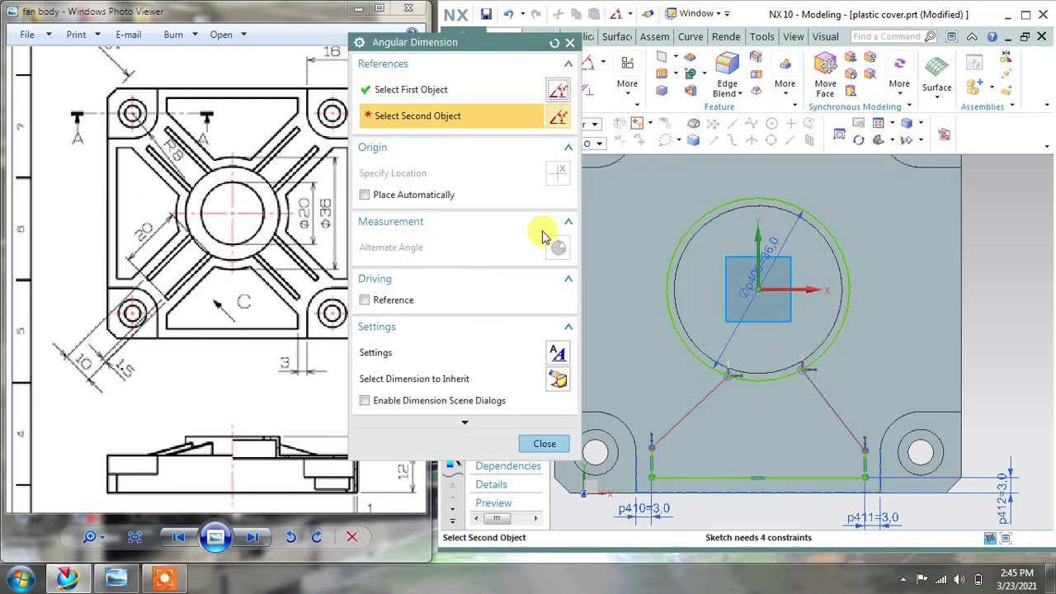
pyautogui.click(752, 235)
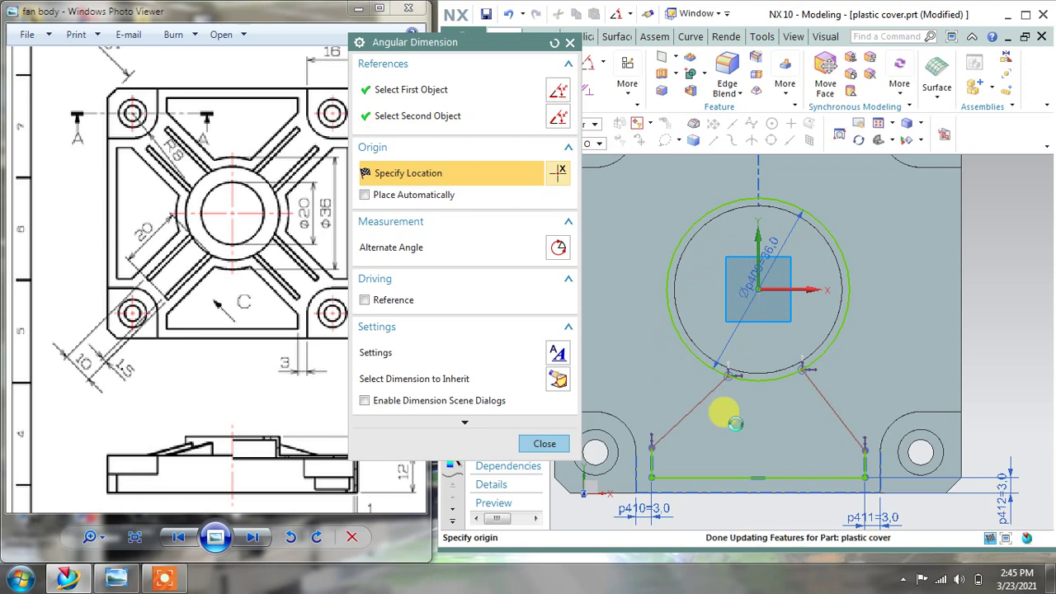
pyautogui.click(734, 422)
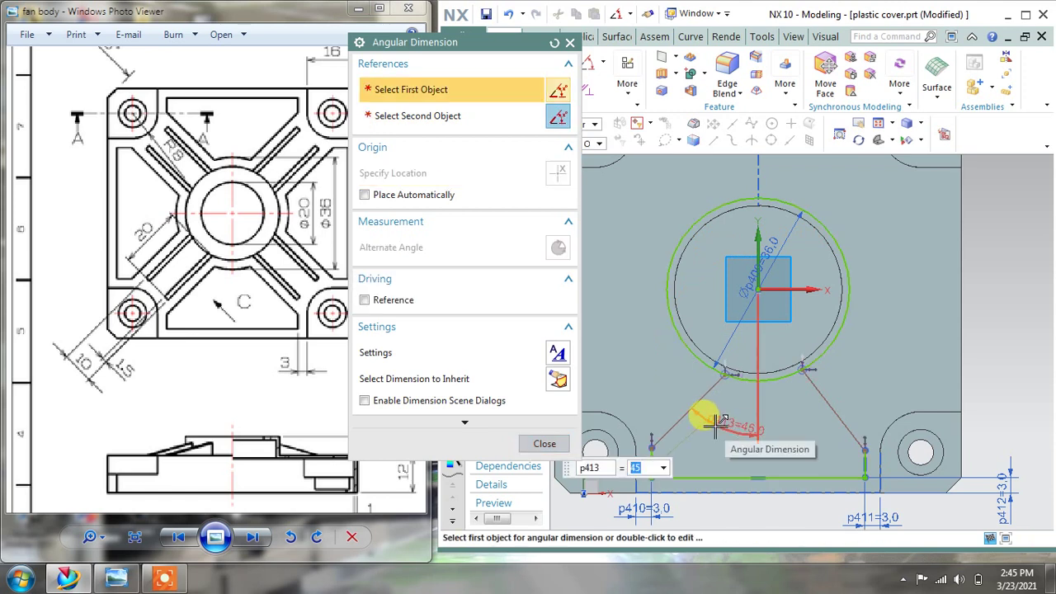
# Step: Add a 45° angular dimension between the profile's right slanted line and the vertical sketch axis
pyautogui.click(769, 284)
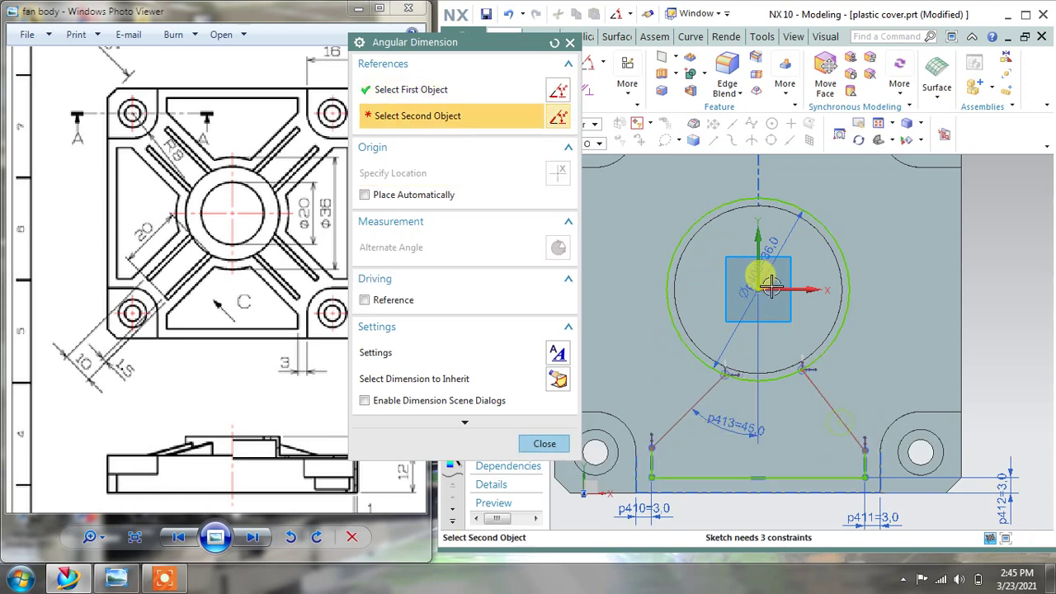
pyautogui.click(754, 230)
pyautogui.click(793, 429)
pyautogui.write('45')
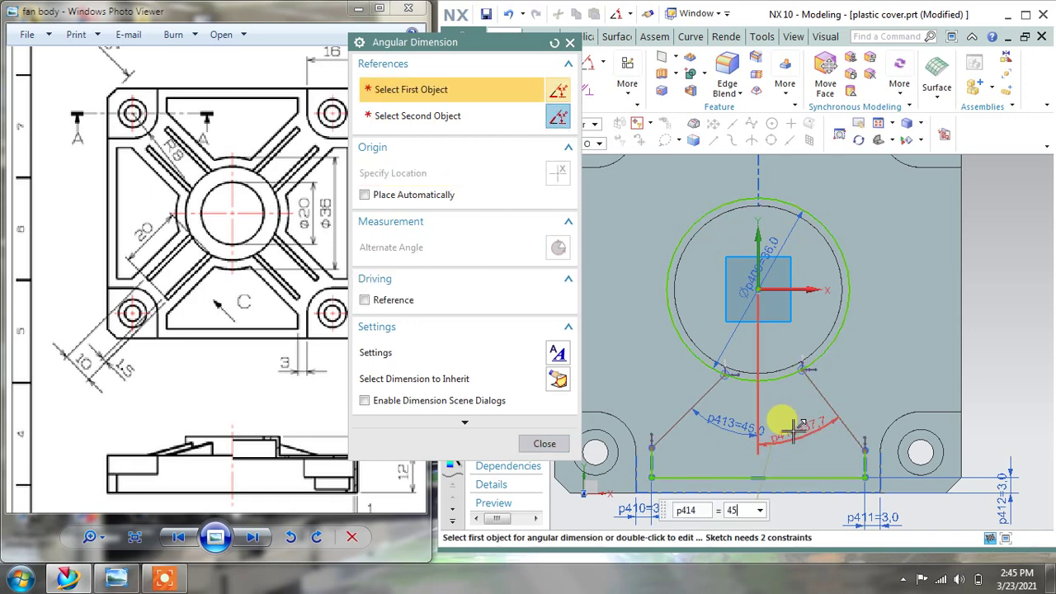
pyautogui.click(543, 443)
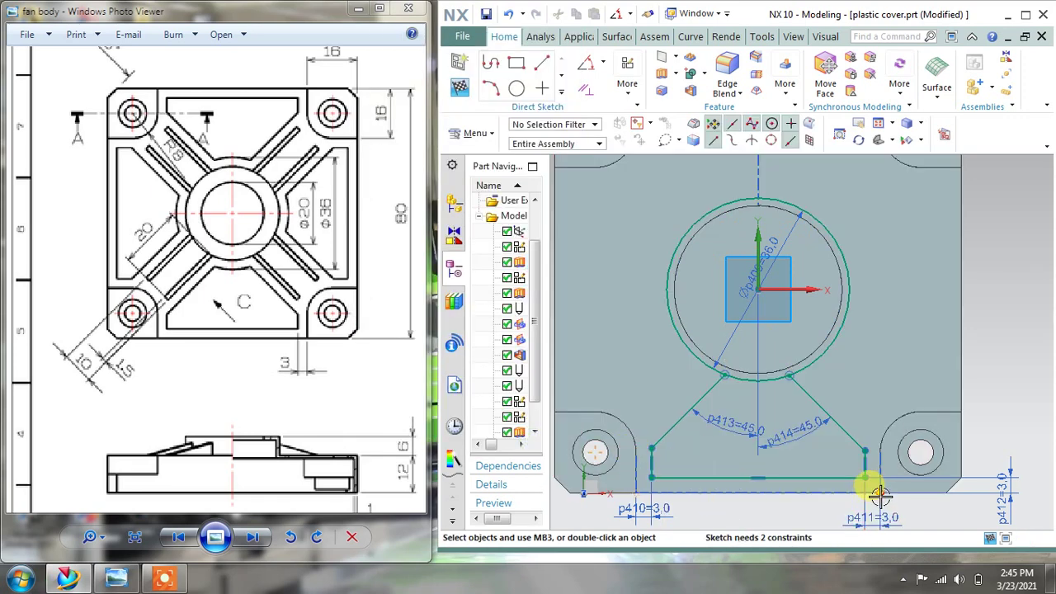
# Step: Add a 5 mm vertical linear dimension to the short vertical line on the profile's right side
pyautogui.scroll(-5, 881, 495)
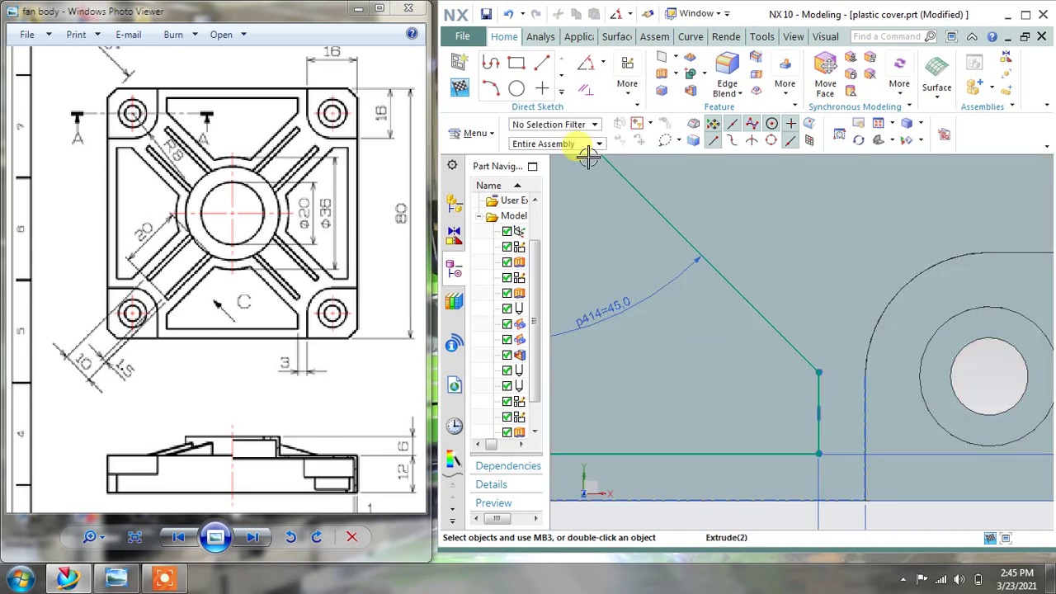
pyautogui.click(604, 64)
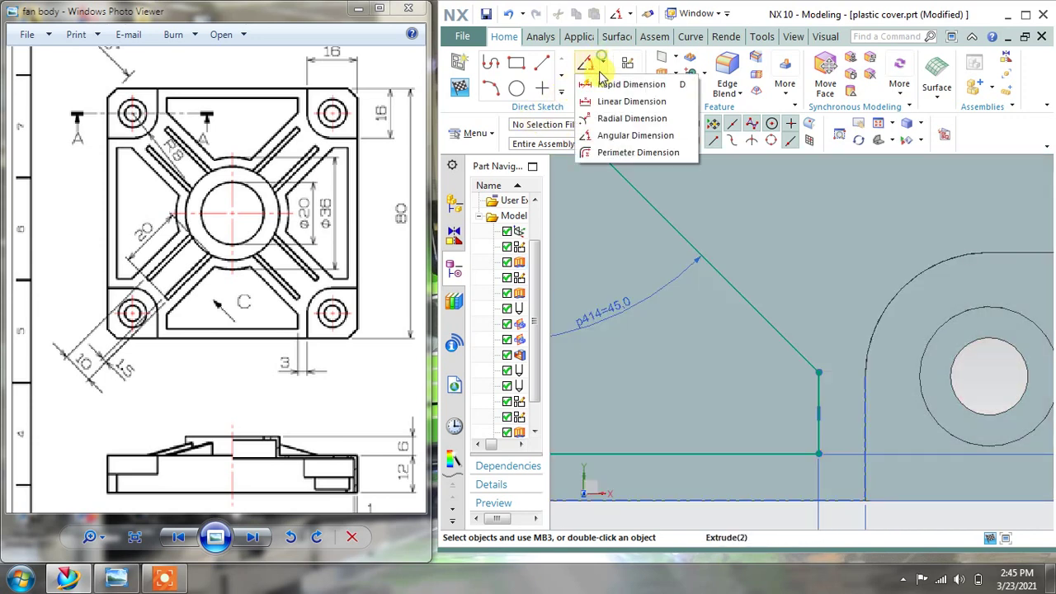
pyautogui.click(615, 104)
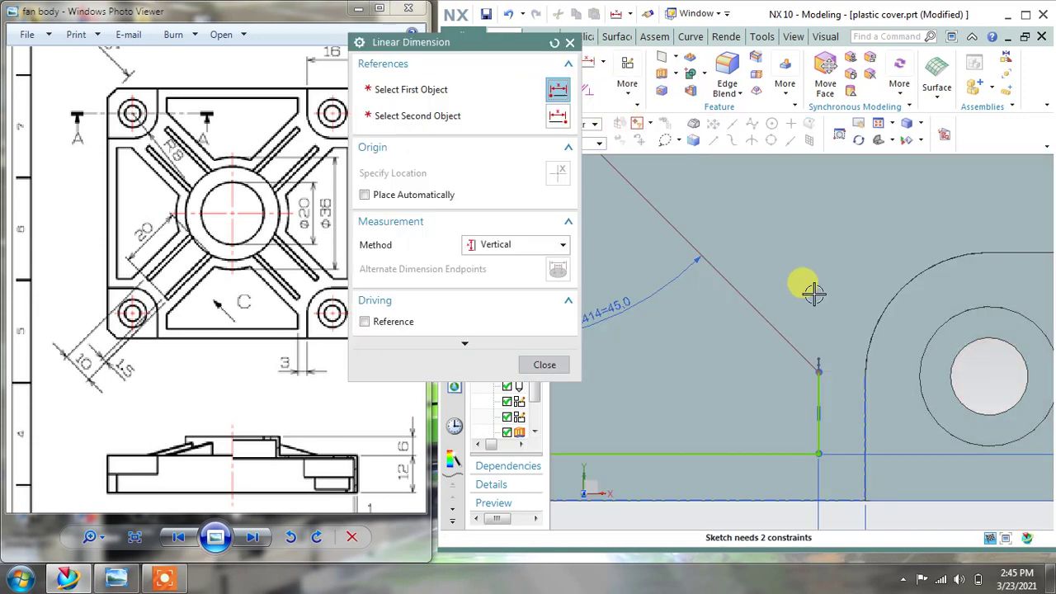
pyautogui.click(814, 366)
pyautogui.click(818, 400)
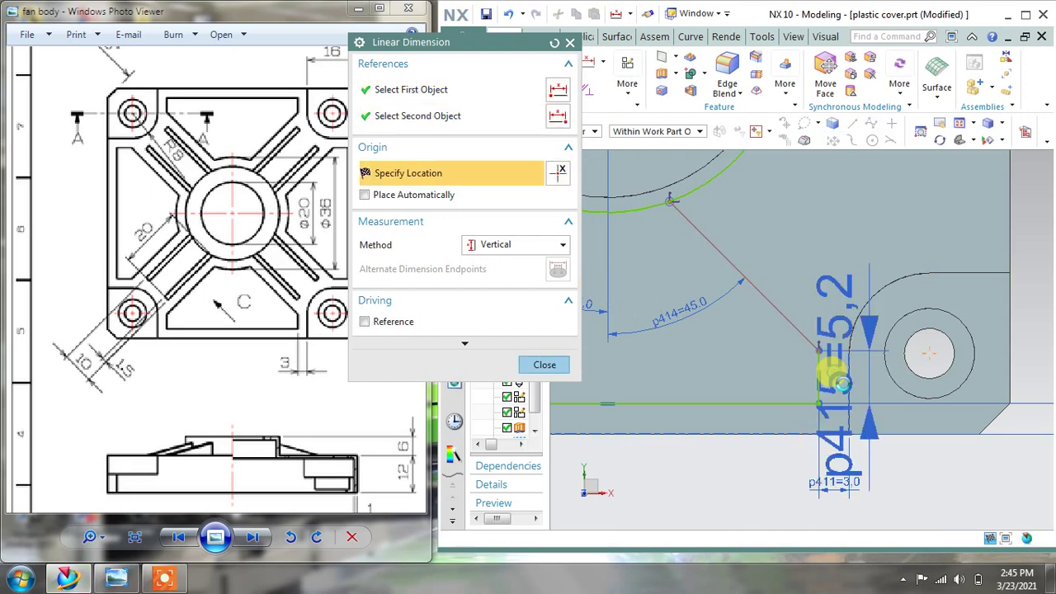
pyautogui.click(830, 366)
pyautogui.write('5')
# Step: Add a 5 mm vertical linear dimension to the short vertical line on the profile's left side
pyautogui.scroll(-4, 830, 372)
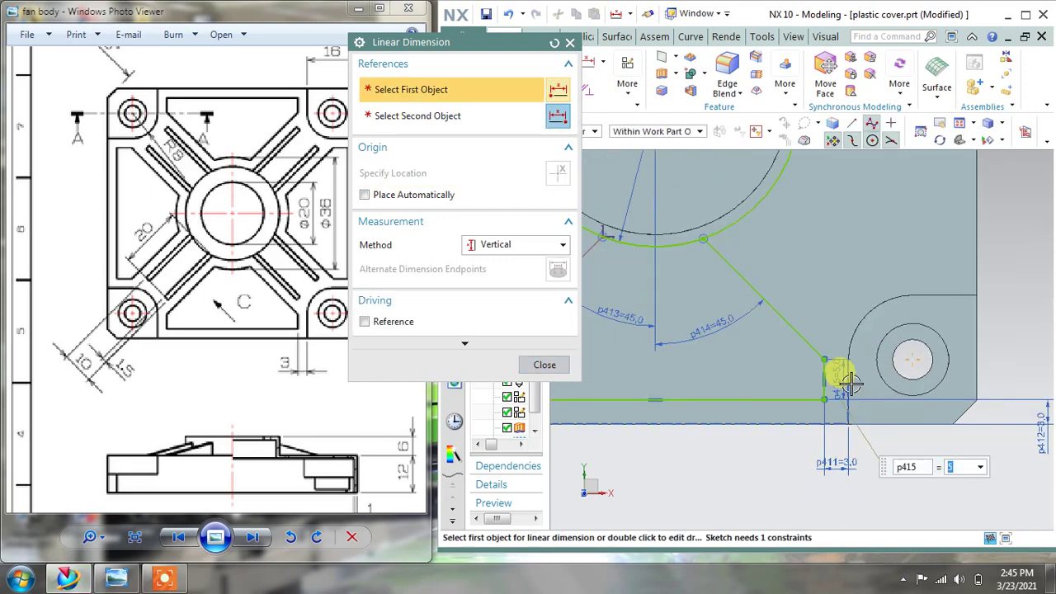
pyautogui.scroll(6, 660, 372)
pyautogui.click(679, 353)
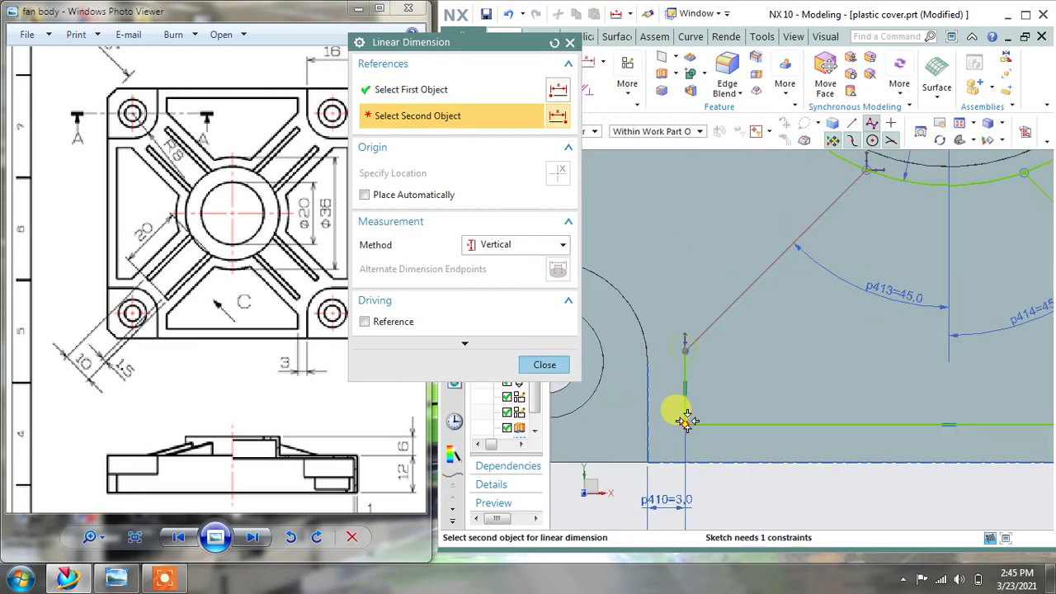
pyautogui.click(678, 419)
pyautogui.click(660, 386)
pyautogui.write('5')
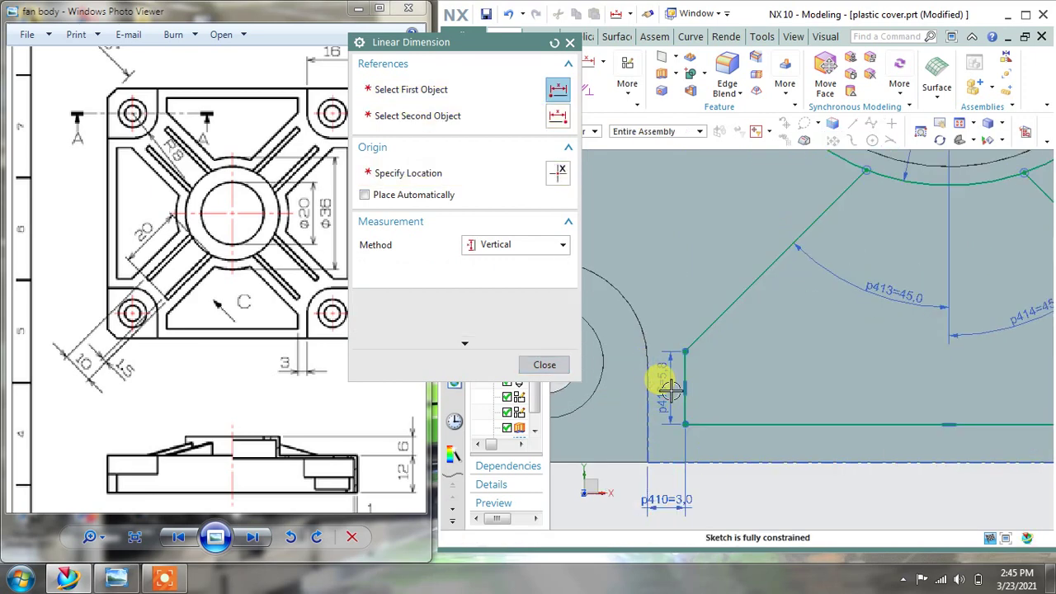
pyautogui.click(543, 364)
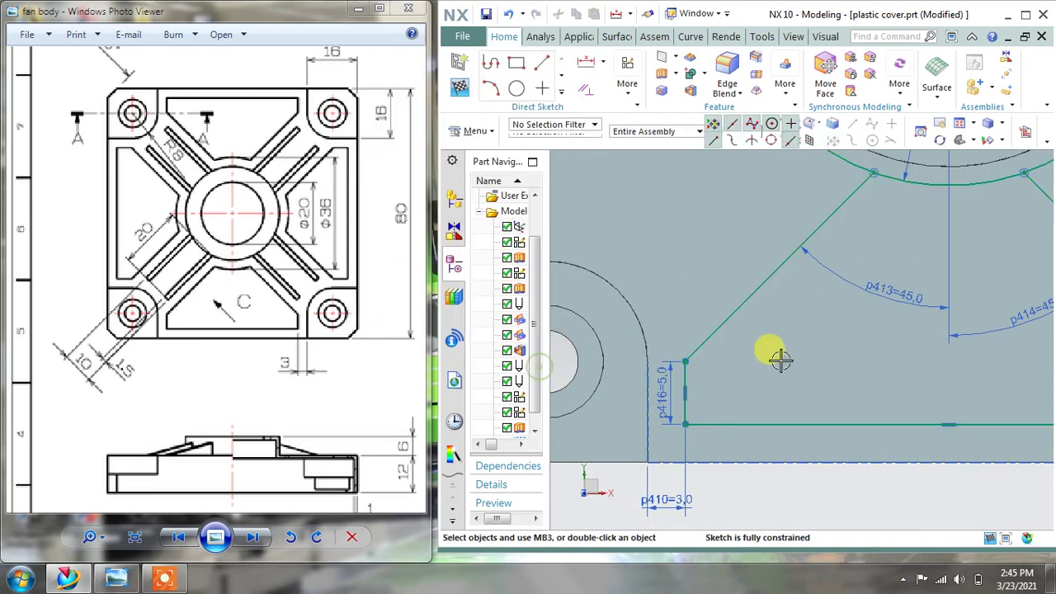
# Step: Pattern the five trapezoidal profile lines circularly about the 36 mm circle's centre with a count of 4 and a 90° pitch angle
pyautogui.scroll(-3, 778, 354)
pyautogui.scroll(-2, 872, 314)
pyautogui.keyDown('shift'); pyautogui.moveTo(863, 339); pyautogui.dragTo(749, 350, button='middle'); pyautogui.keyUp('shift')
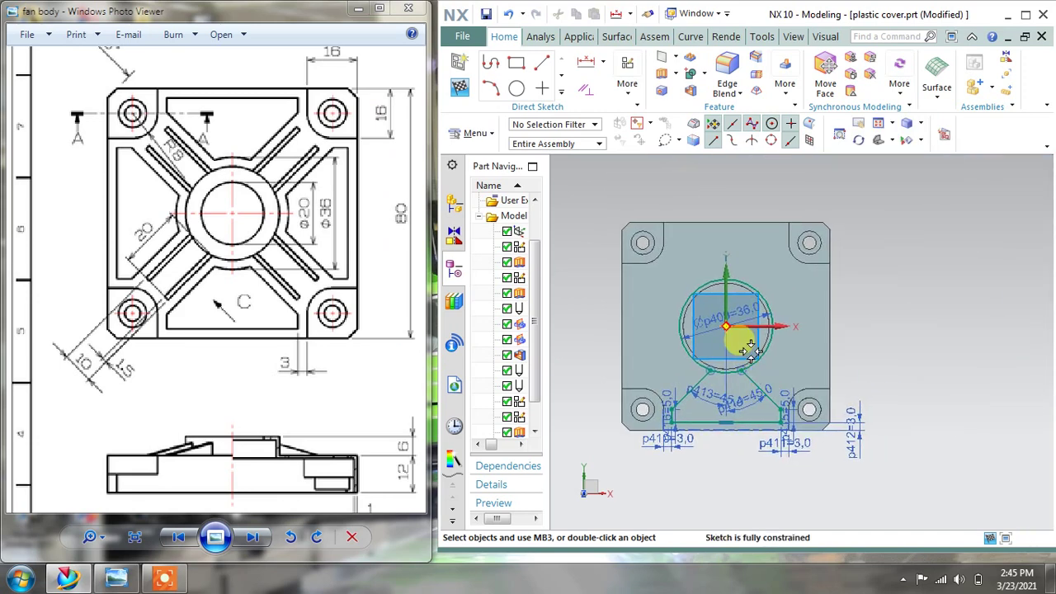
pyautogui.scroll(1, 749, 349)
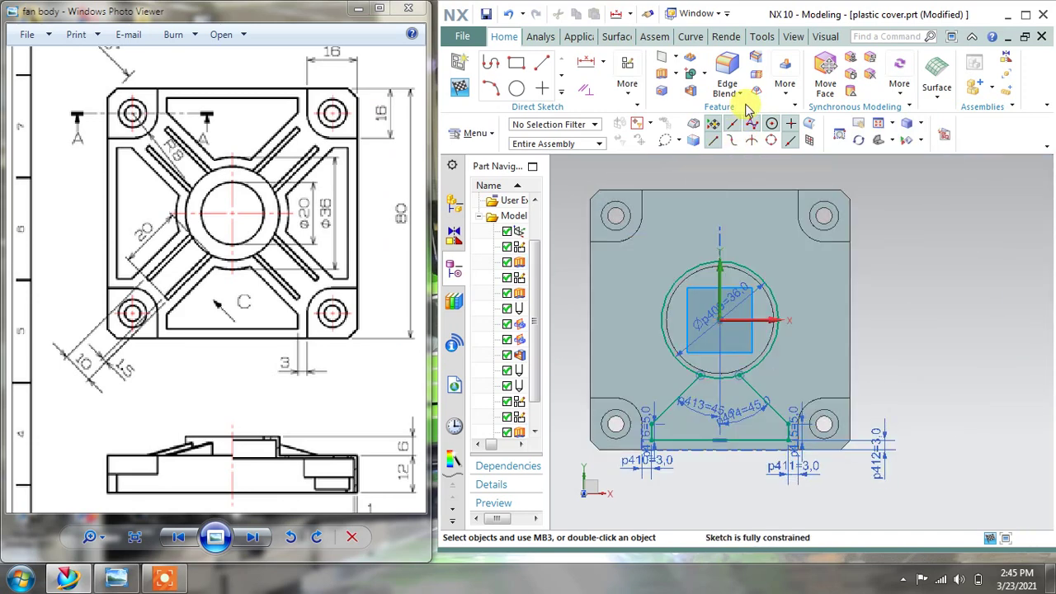
pyautogui.click(561, 91)
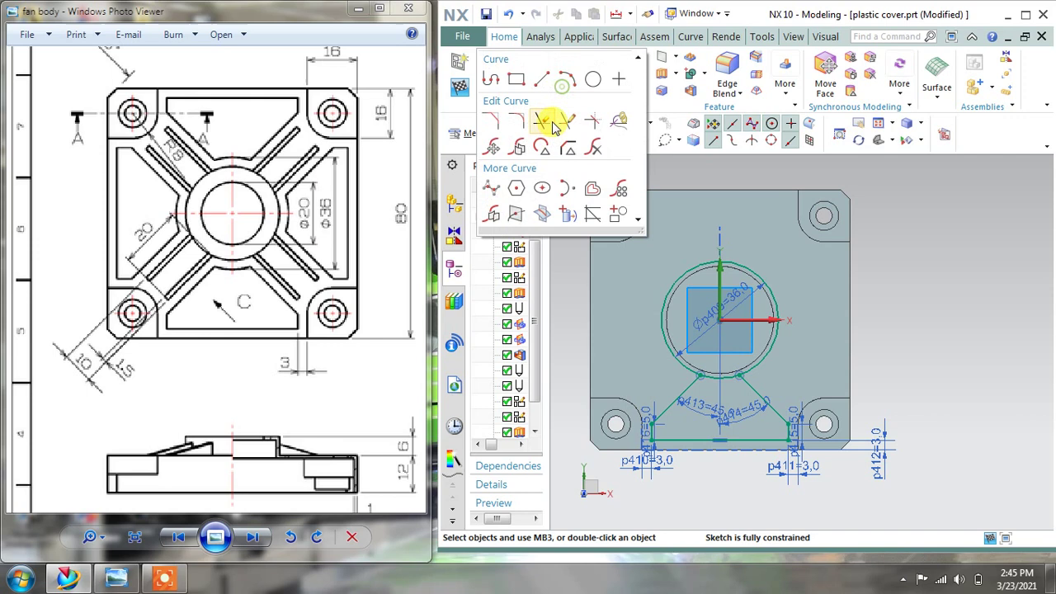
pyautogui.click(608, 195)
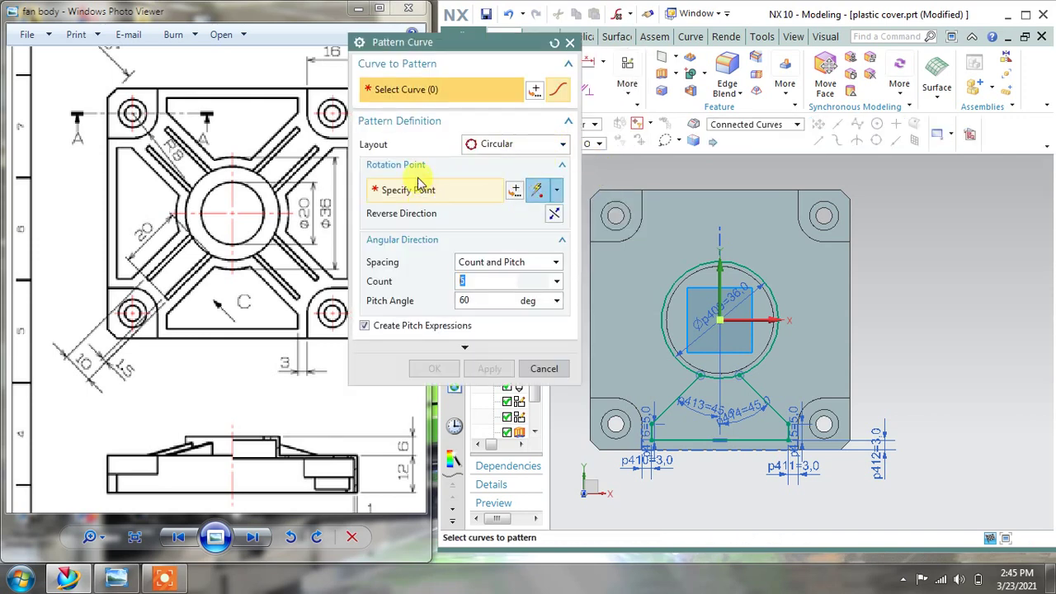
pyautogui.click(643, 404)
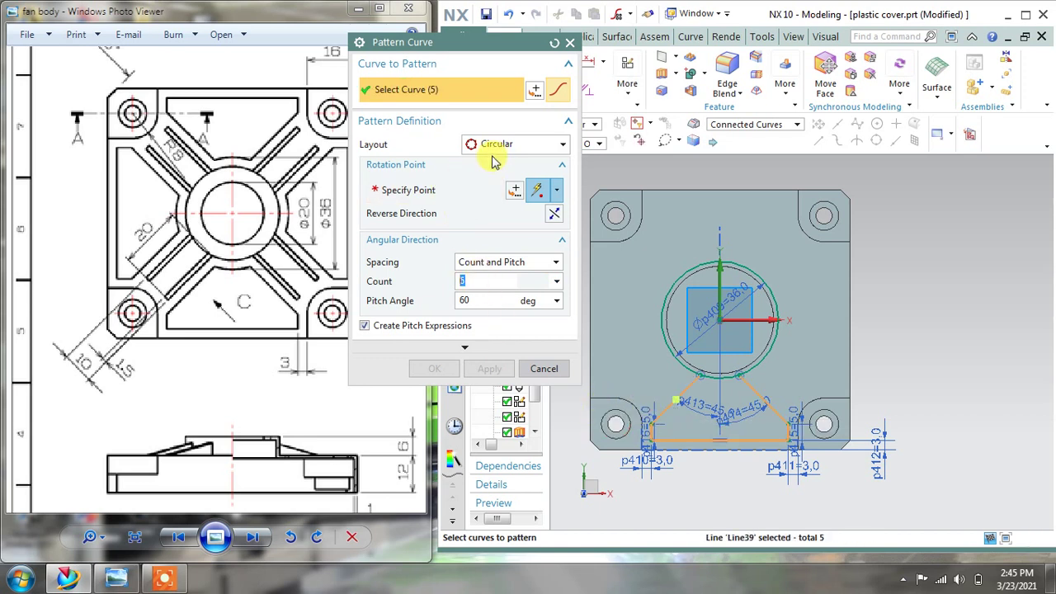
pyautogui.click(439, 191)
pyautogui.click(720, 309)
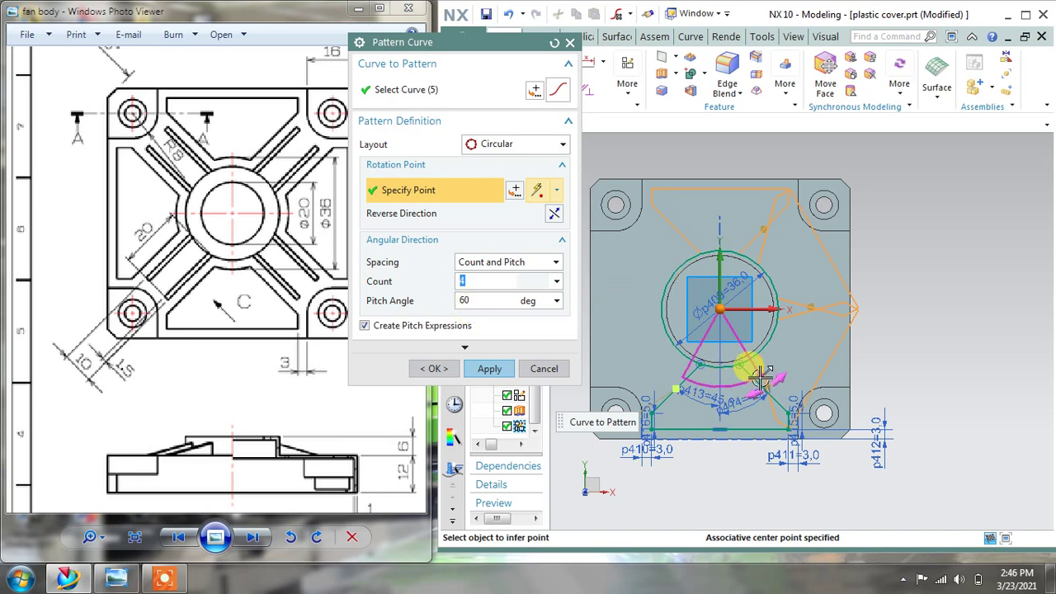
pyautogui.moveTo(760, 377); pyautogui.dragTo(777, 341)
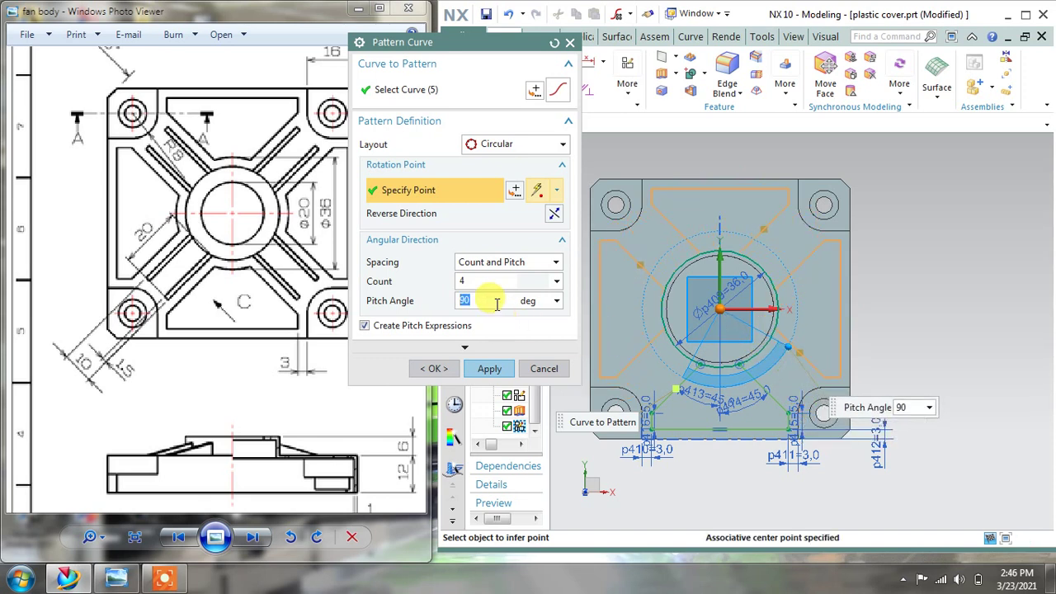
pyautogui.click(488, 369)
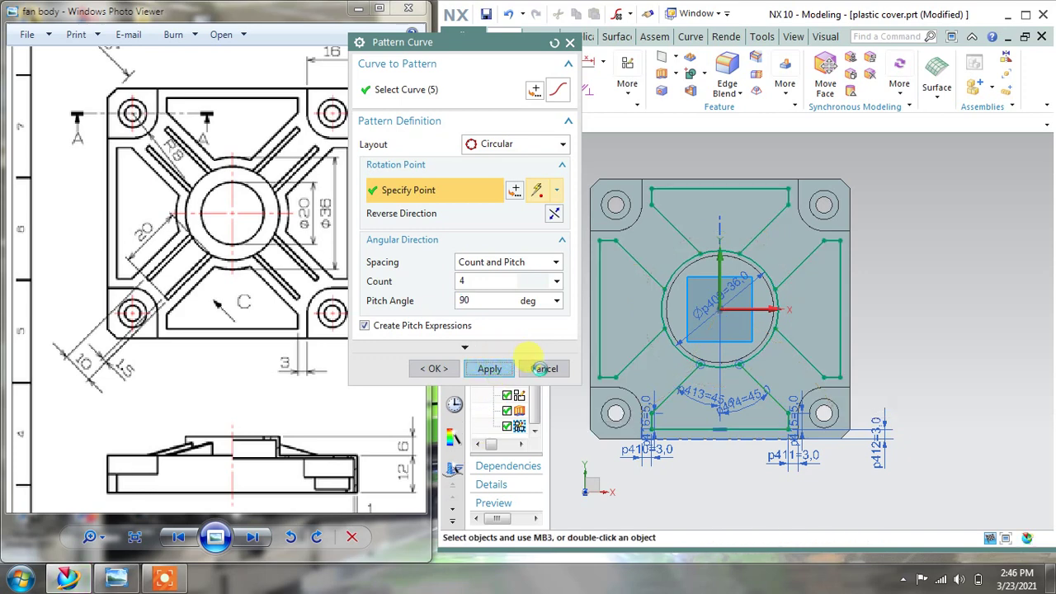
# Step: Quick-trim the diagonal arc segments of the outer sketch circle between the four trapezoidal window profiles
pyautogui.click(542, 368)
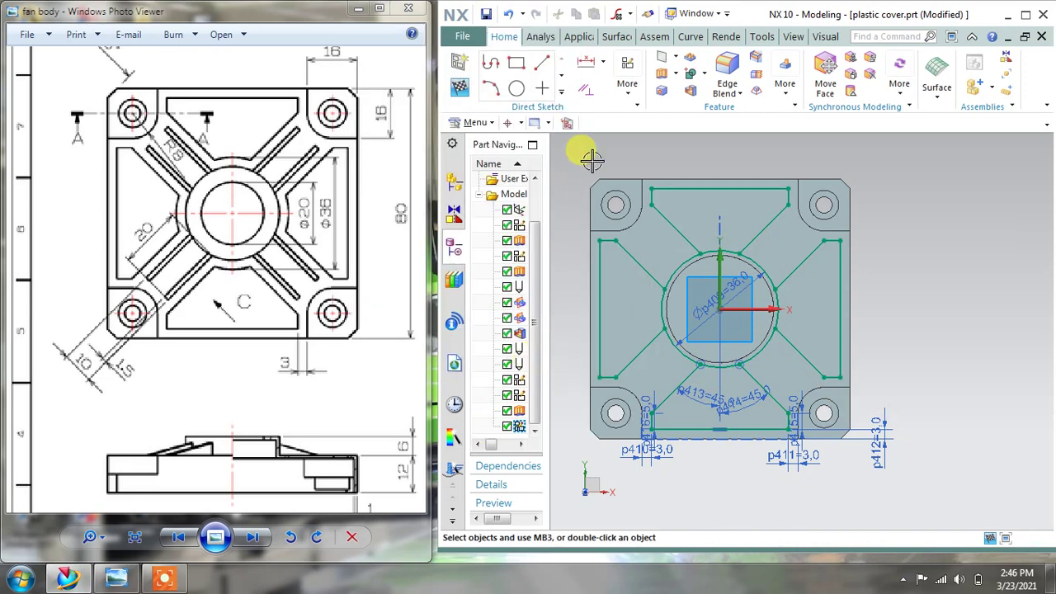
pyautogui.click(565, 90)
pyautogui.click(543, 123)
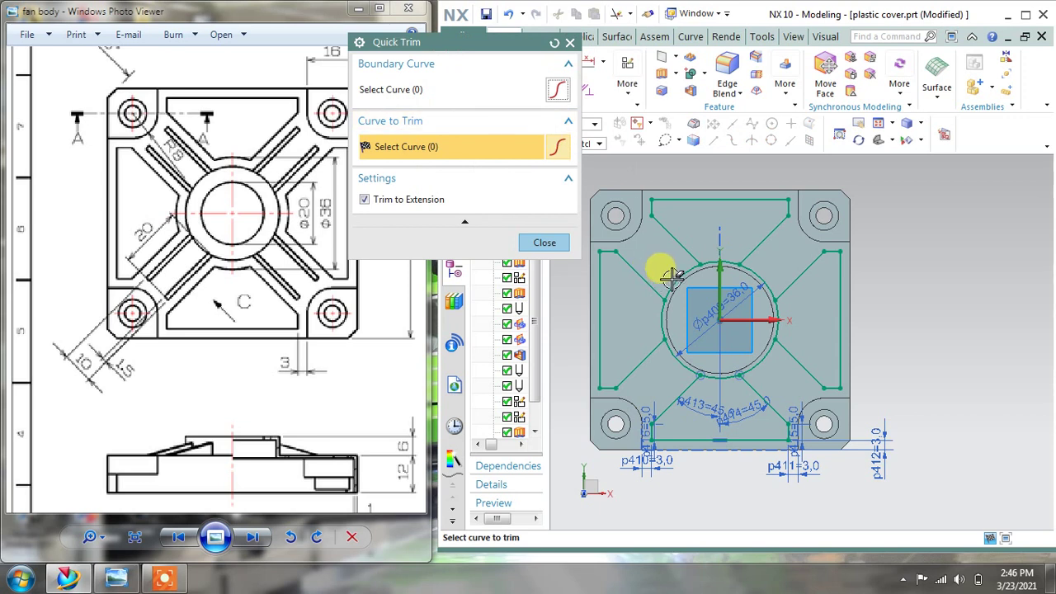
pyautogui.click(756, 263)
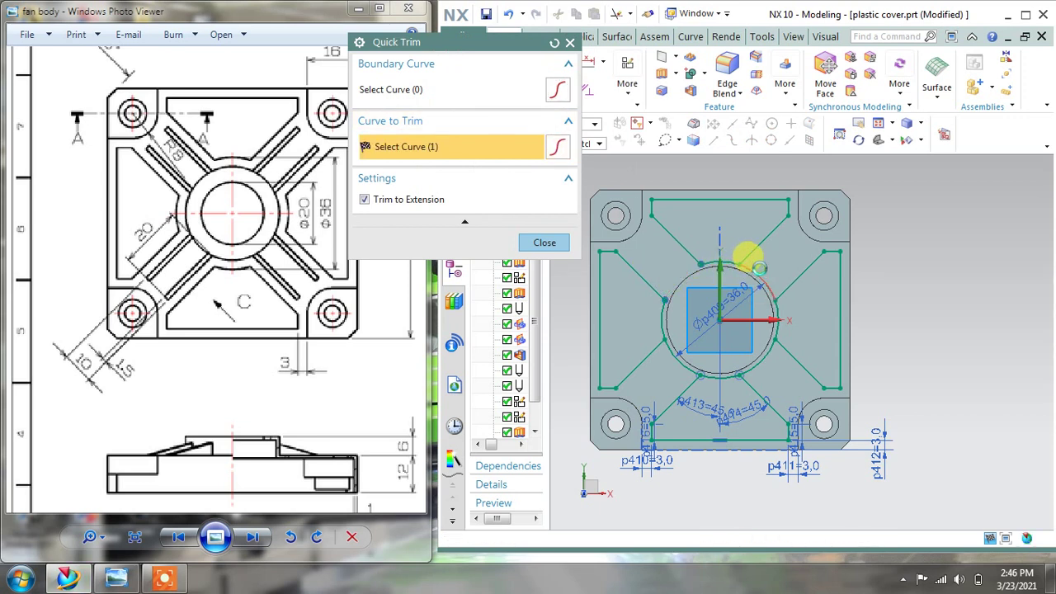
pyautogui.click(767, 360)
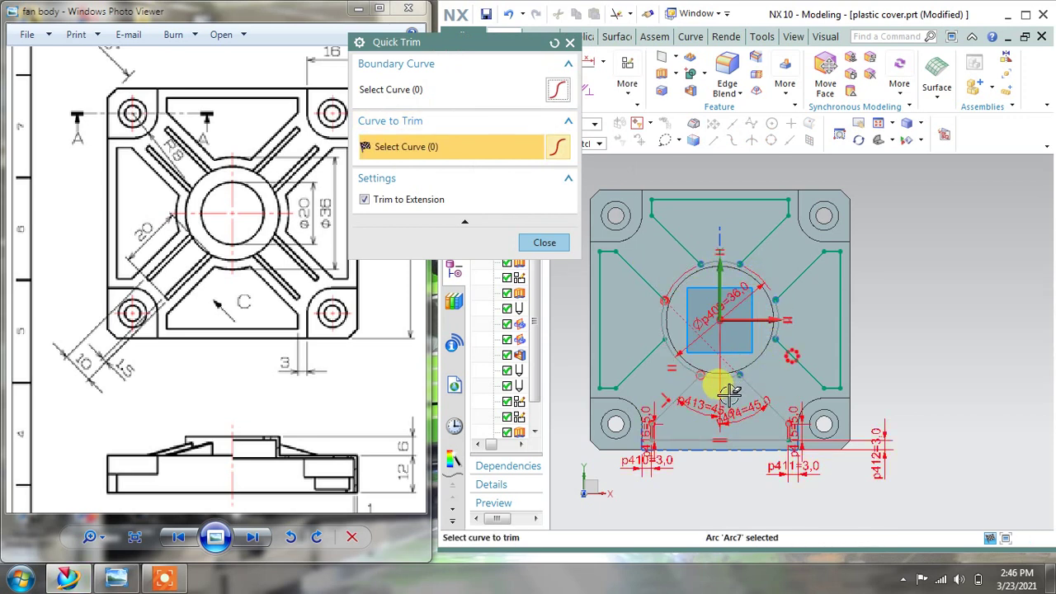
pyautogui.scroll(2, 717, 388)
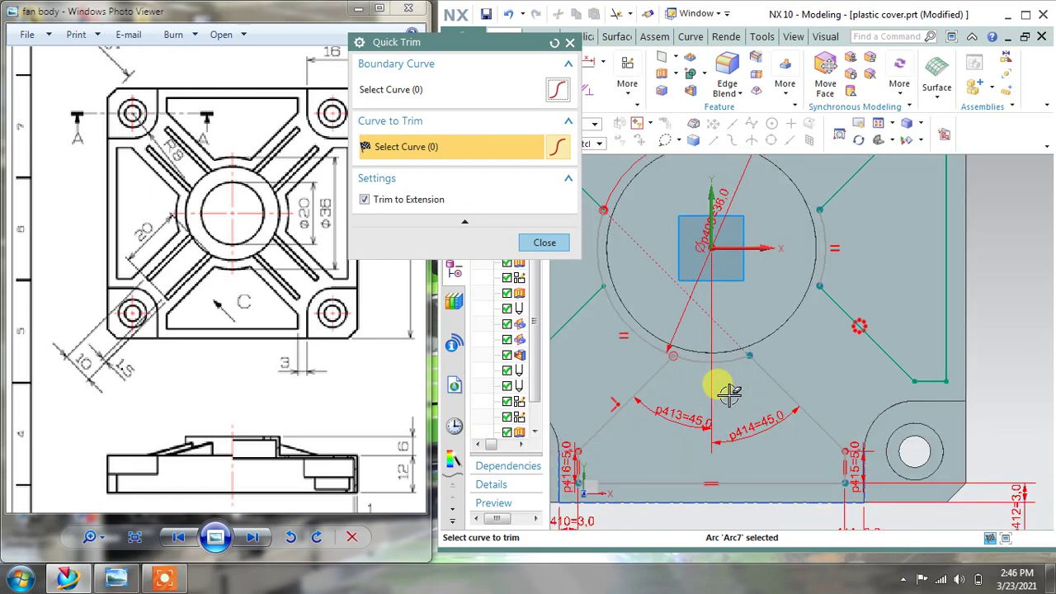
pyautogui.click(628, 334)
pyautogui.scroll(-3, 631, 335)
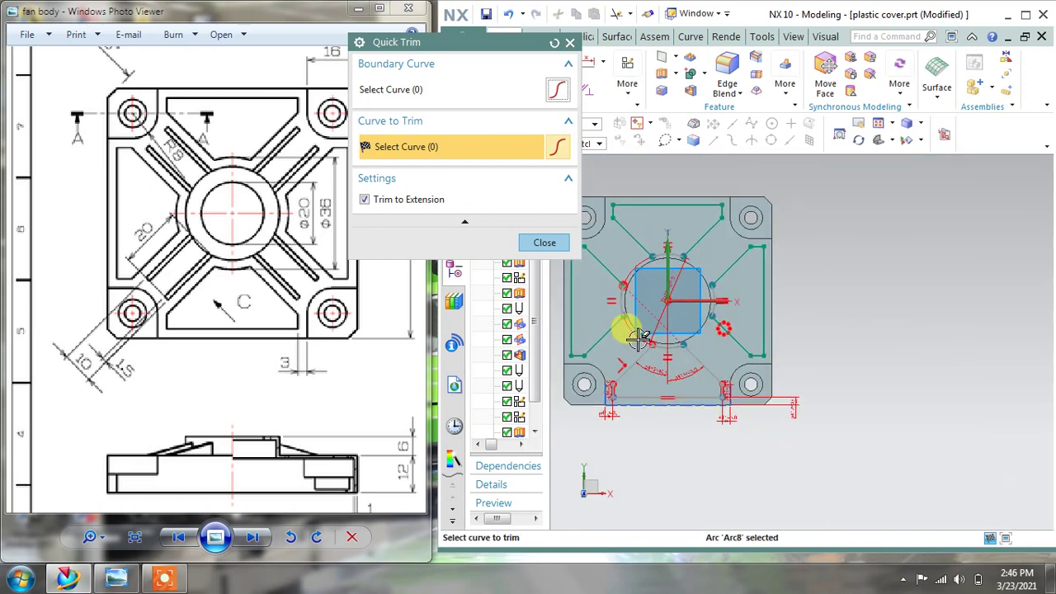
pyautogui.click(553, 248)
# Step: Delete the redundant 3 mm horizontal dimension at the lower window's left corner and move the nearby 5 mm dimension below the part
pyautogui.scroll(2, 660, 400)
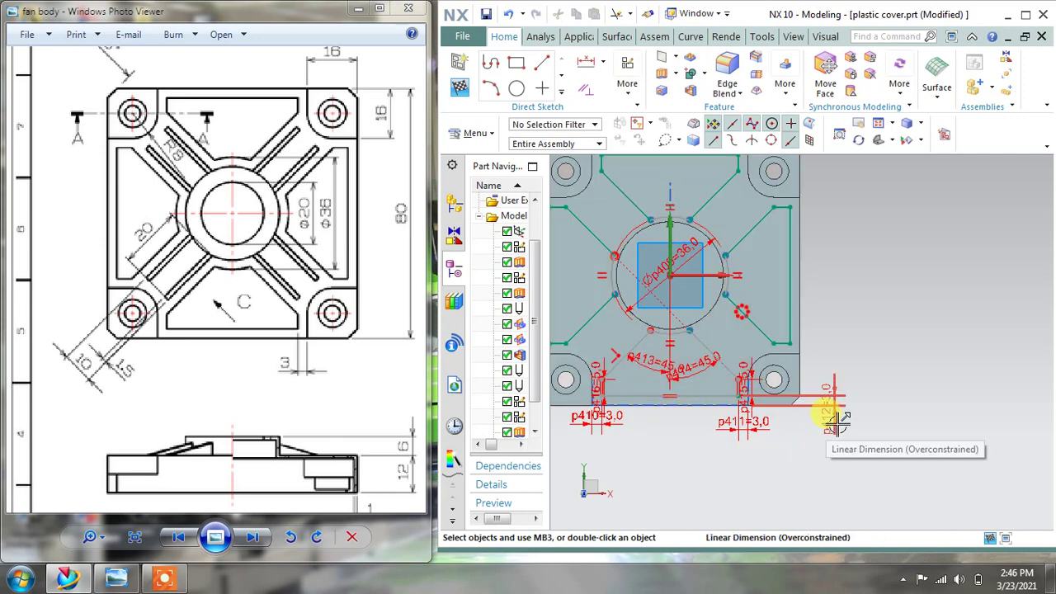
pyautogui.scroll(-1, 618, 284)
pyautogui.scroll(2, 573, 334)
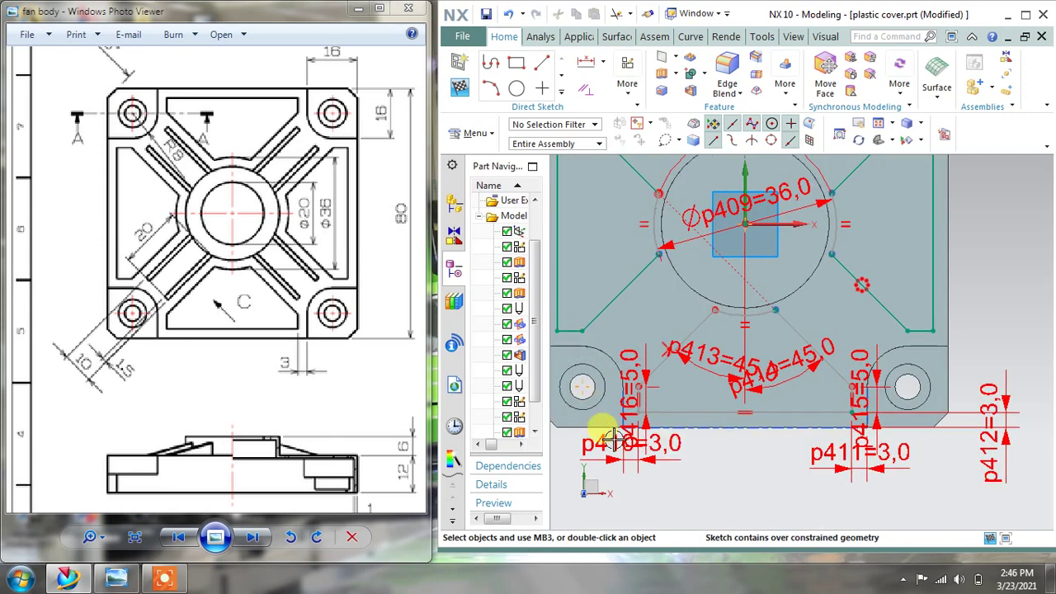
pyautogui.rightClick(673, 463)
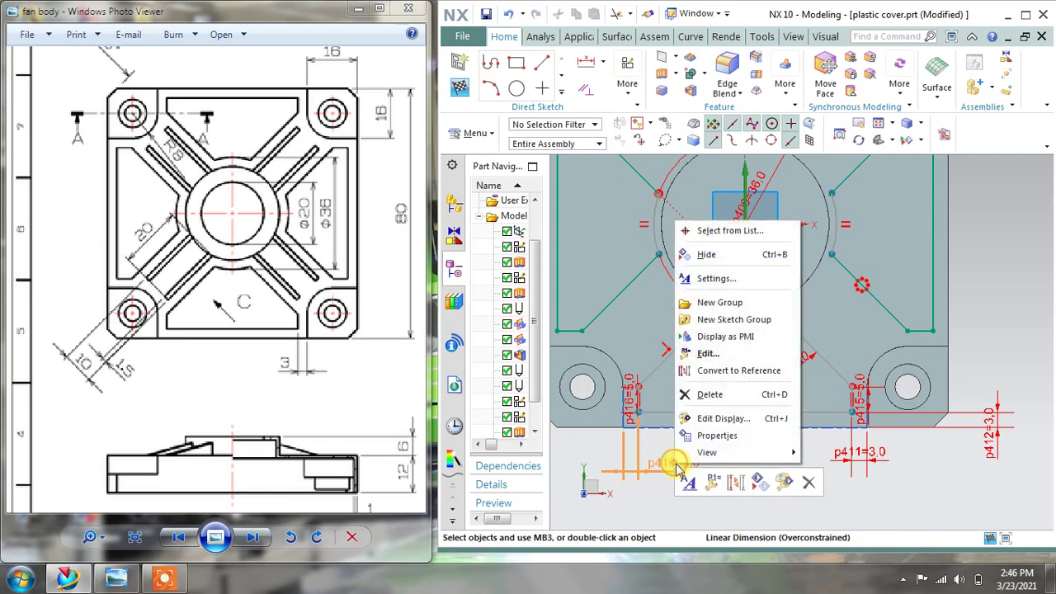
pyautogui.click(704, 391)
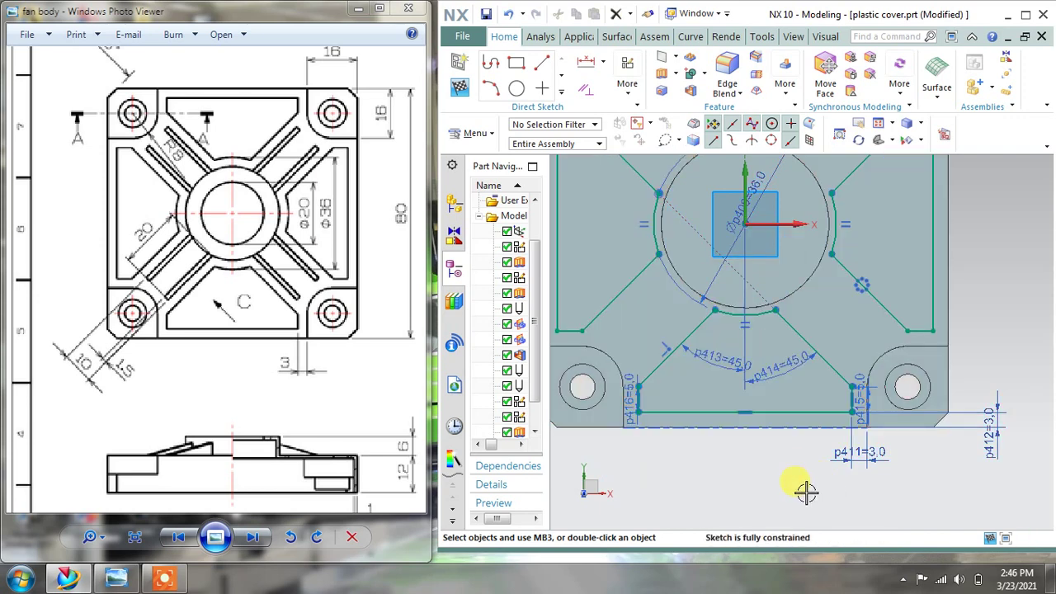
pyautogui.moveTo(611, 389)
pyautogui.mouseDown()
pyautogui.moveTo(639, 530)
pyautogui.moveTo(663, 467)
pyautogui.mouseUp()
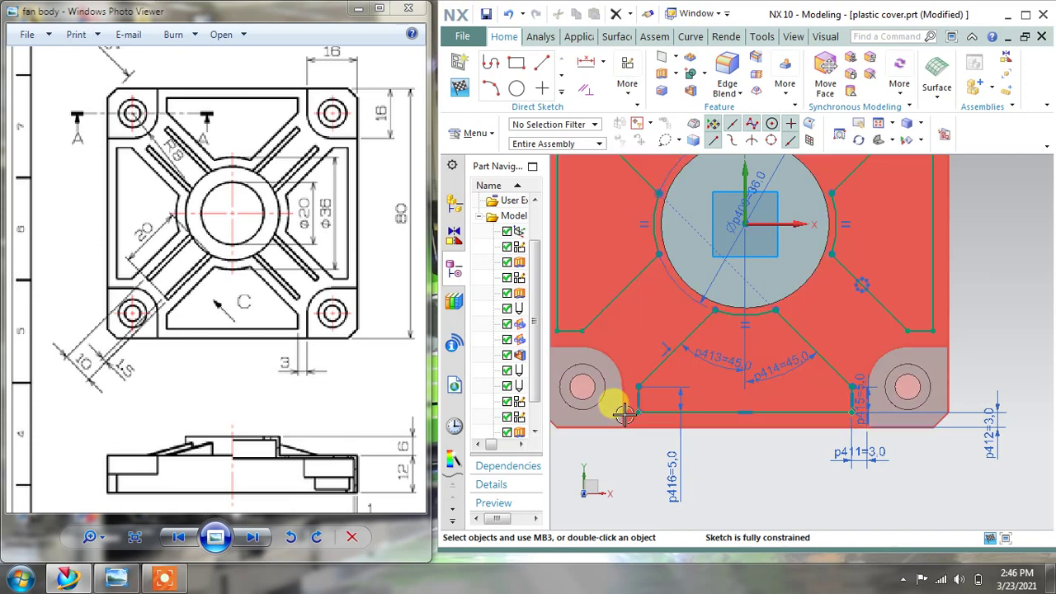
pyautogui.scroll(-1, 770, 460)
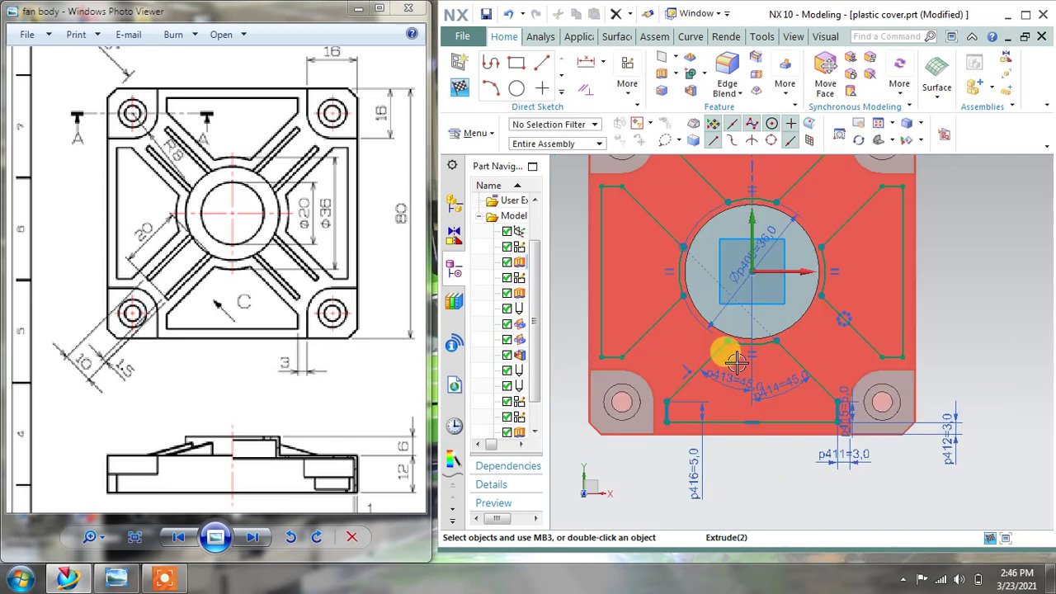
pyautogui.scroll(-1, 726, 325)
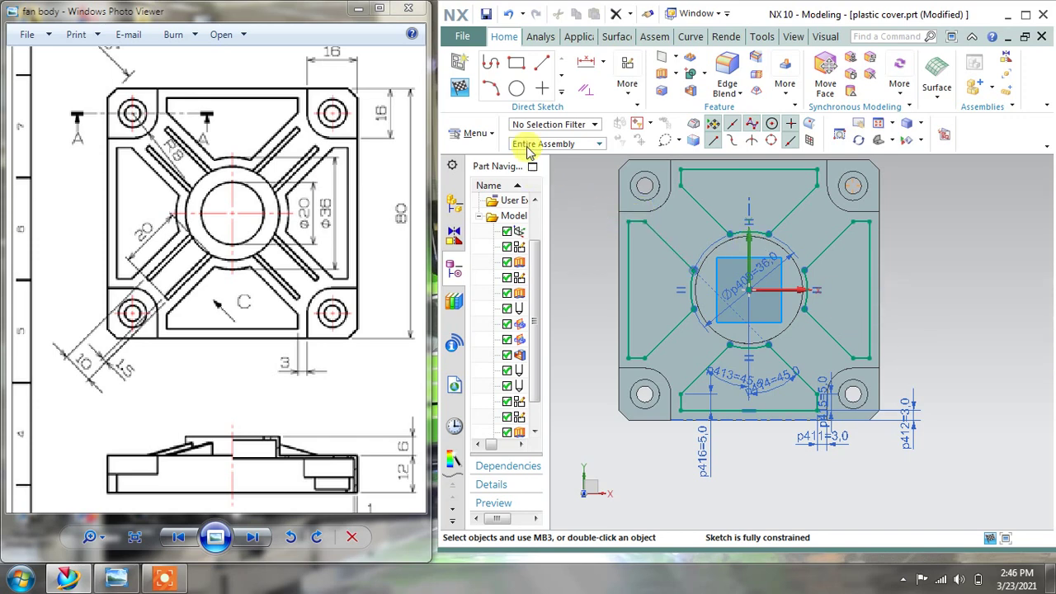
# Step: Finish the sketch and choose all curves of Sketch (14) as the section for a new Extrude
pyautogui.click(459, 87)
pyautogui.moveTo(669, 299)
pyautogui.mouseDown(button='middle')
pyautogui.moveTo(671, 263)
pyautogui.moveTo(604, 146)
pyautogui.mouseUp(button='middle')
pyautogui.click(560, 74)
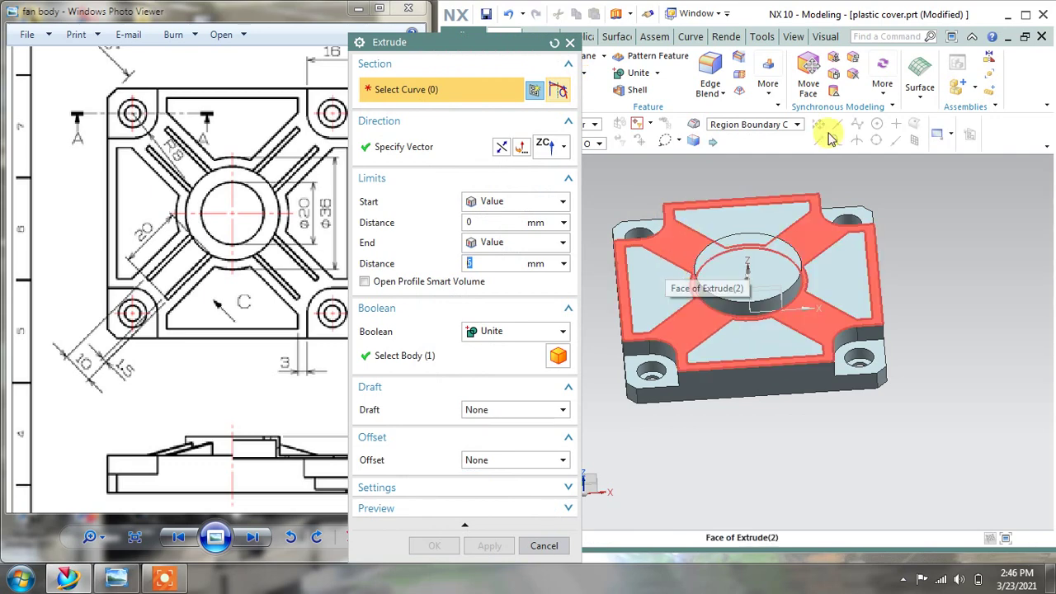
pyautogui.click(794, 124)
pyautogui.click(734, 140)
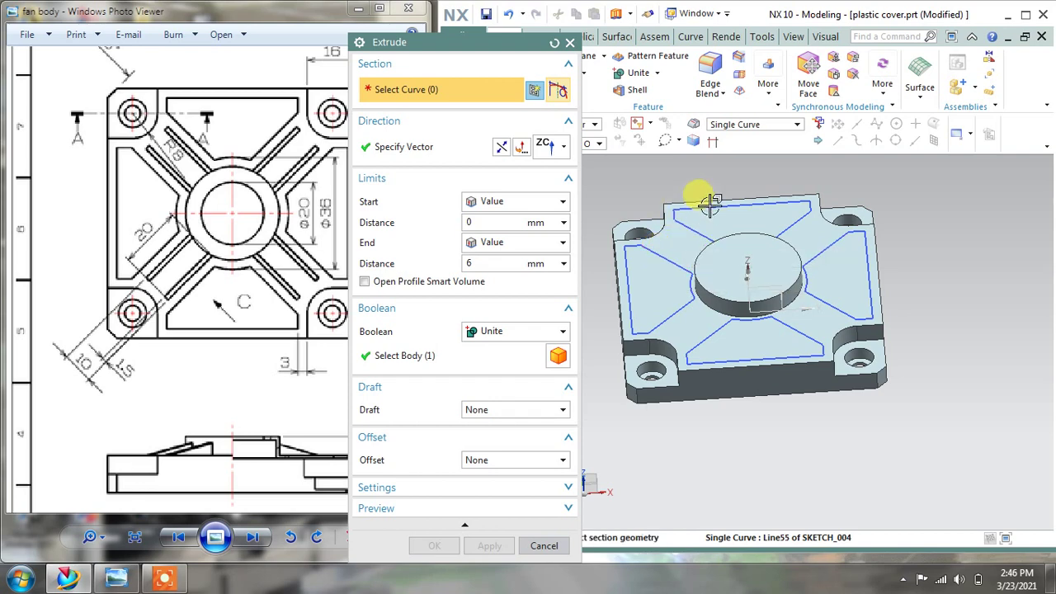
pyautogui.moveTo(499, 37); pyautogui.dragTo(334, 32)
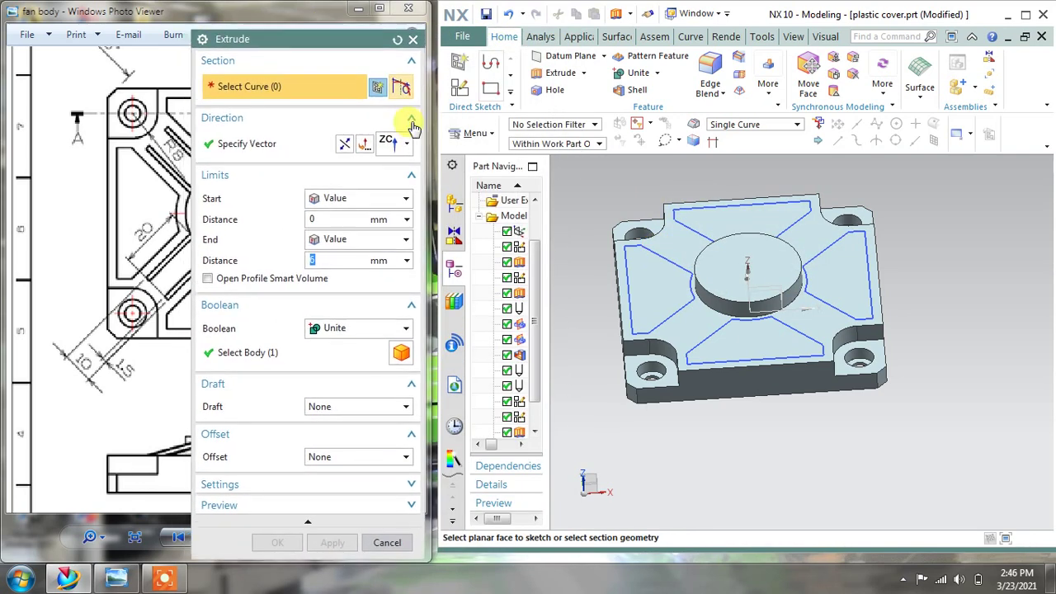
pyautogui.moveTo(541, 301); pyautogui.dragTo(618, 297)
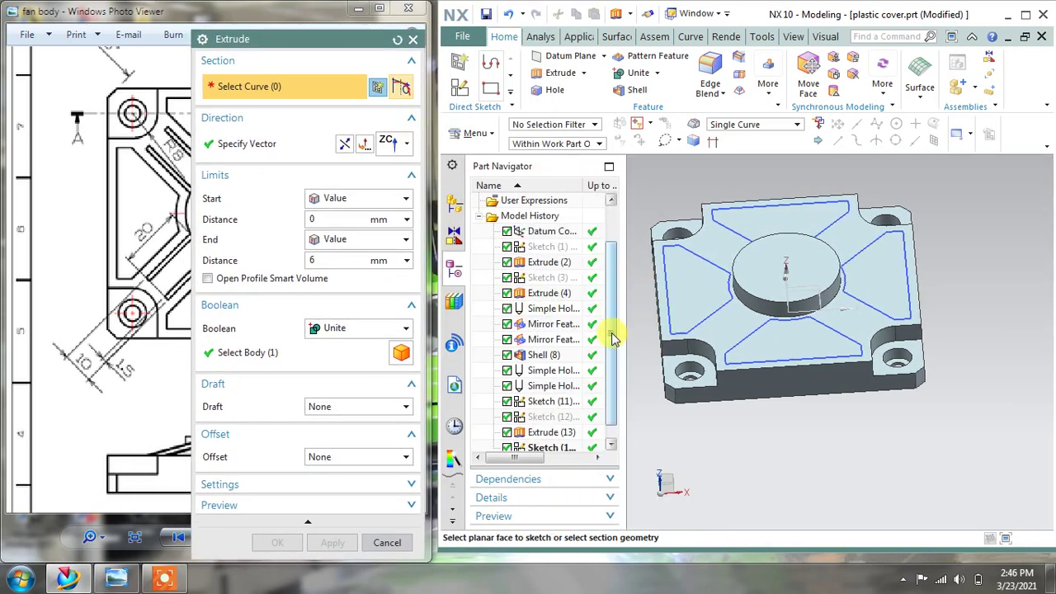
pyautogui.scroll(-1, 592, 429)
pyautogui.click(554, 433)
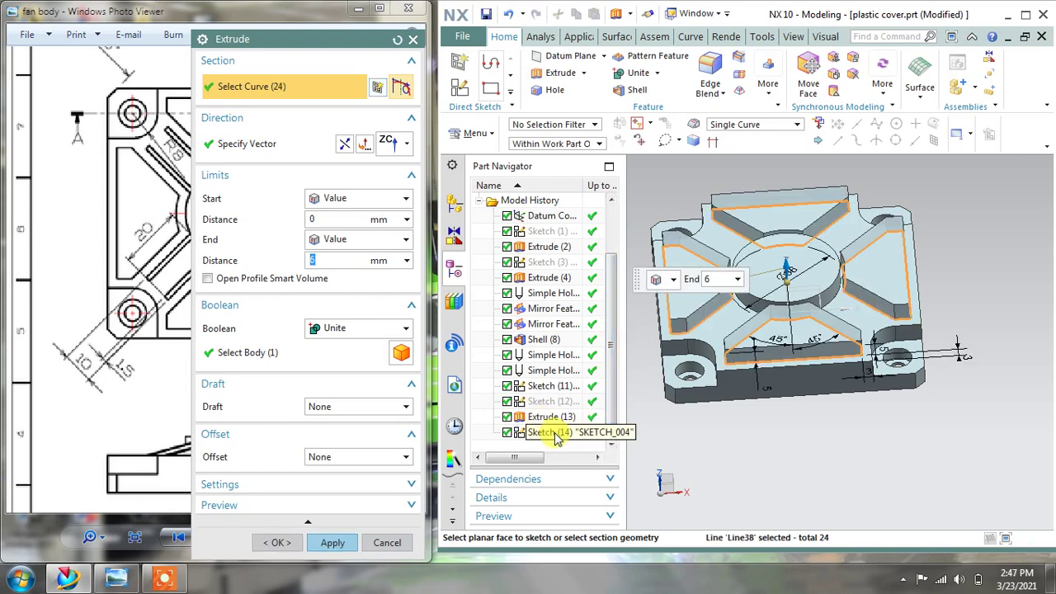
# Step: Extrude the window section 6 mm in the reversed direction, subtracting it from the body
pyautogui.click(345, 145)
pyautogui.click(346, 329)
pyautogui.click(341, 372)
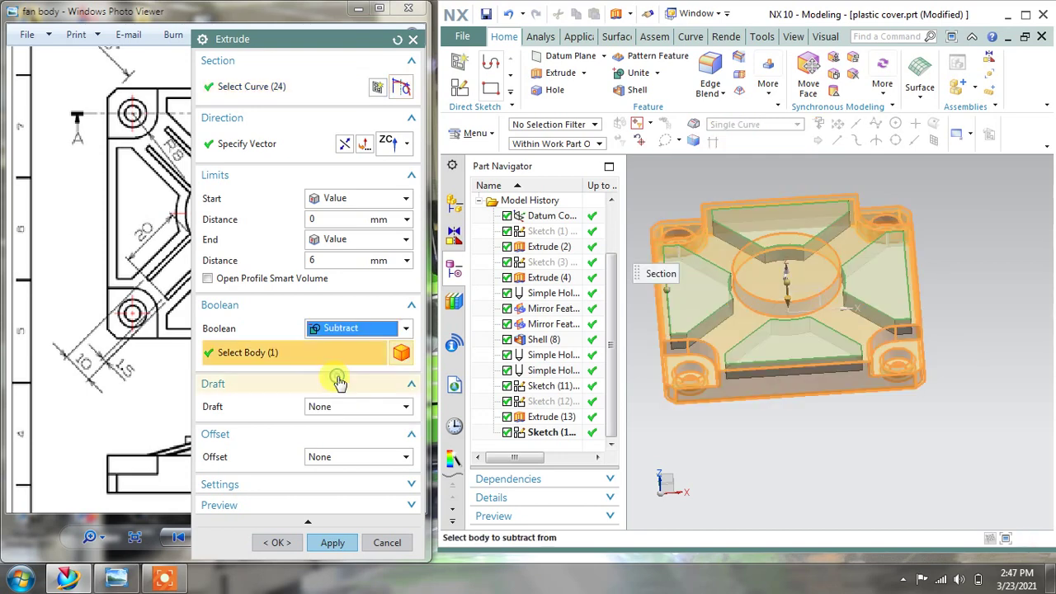
pyautogui.click(339, 540)
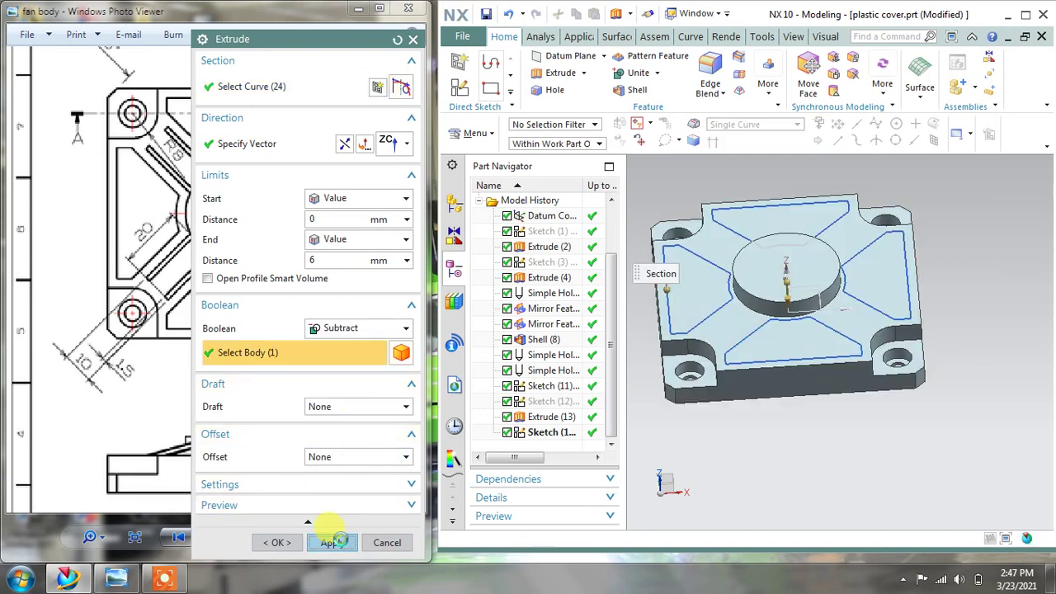
pyautogui.click(387, 543)
pyautogui.moveTo(880, 424); pyautogui.dragTo(876, 449, button='middle')
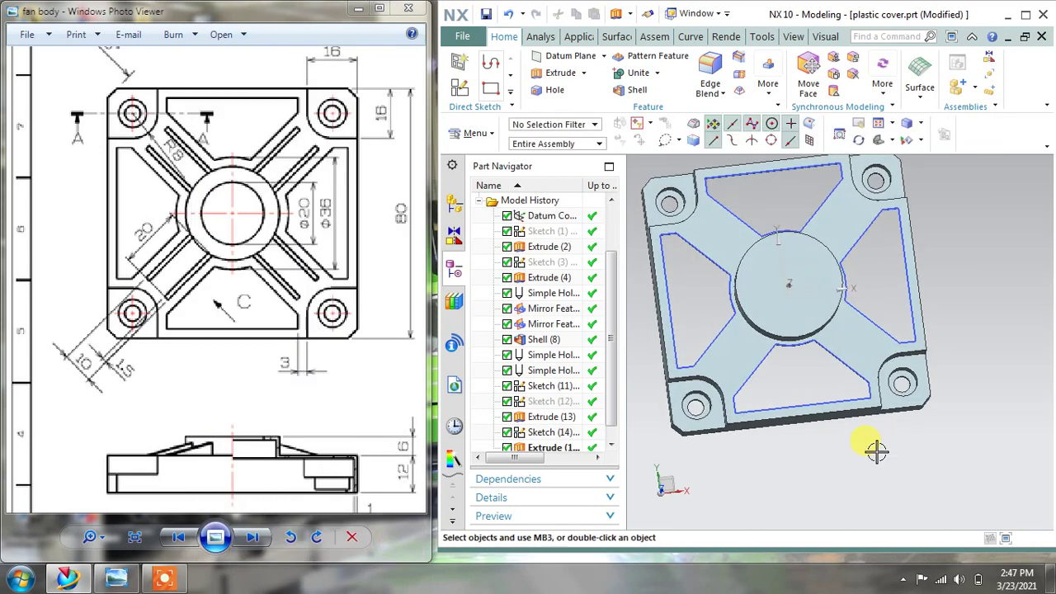
# Step: Hide the sketch curves around the four window cutouts
pyautogui.click(709, 326)
pyautogui.rightClick(829, 328)
pyautogui.click(862, 33)
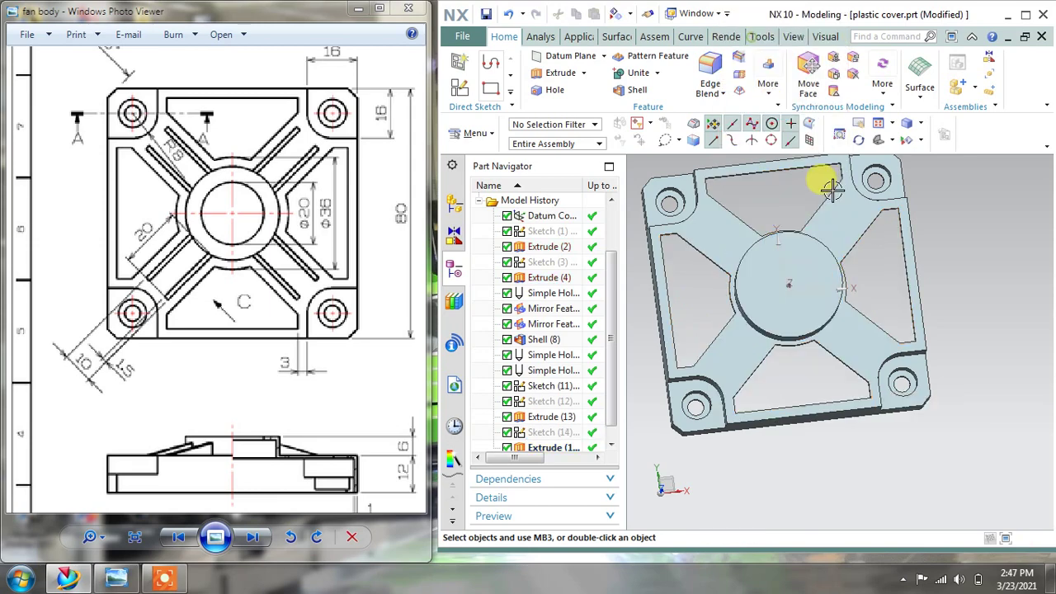
pyautogui.moveTo(884, 269)
pyautogui.mouseDown(button='middle')
pyautogui.moveTo(899, 274)
pyautogui.moveTo(893, 296)
pyautogui.moveTo(883, 271)
pyautogui.moveTo(896, 177)
pyautogui.moveTo(905, 184)
pyautogui.moveTo(886, 236)
pyautogui.moveTo(934, 195)
pyautogui.moveTo(926, 175)
pyautogui.moveTo(907, 150)
pyautogui.moveTo(888, 195)
pyautogui.moveTo(837, 206)
pyautogui.moveTo(817, 189)
pyautogui.moveTo(822, 173)
pyautogui.moveTo(834, 198)
pyautogui.mouseUp(button='middle')
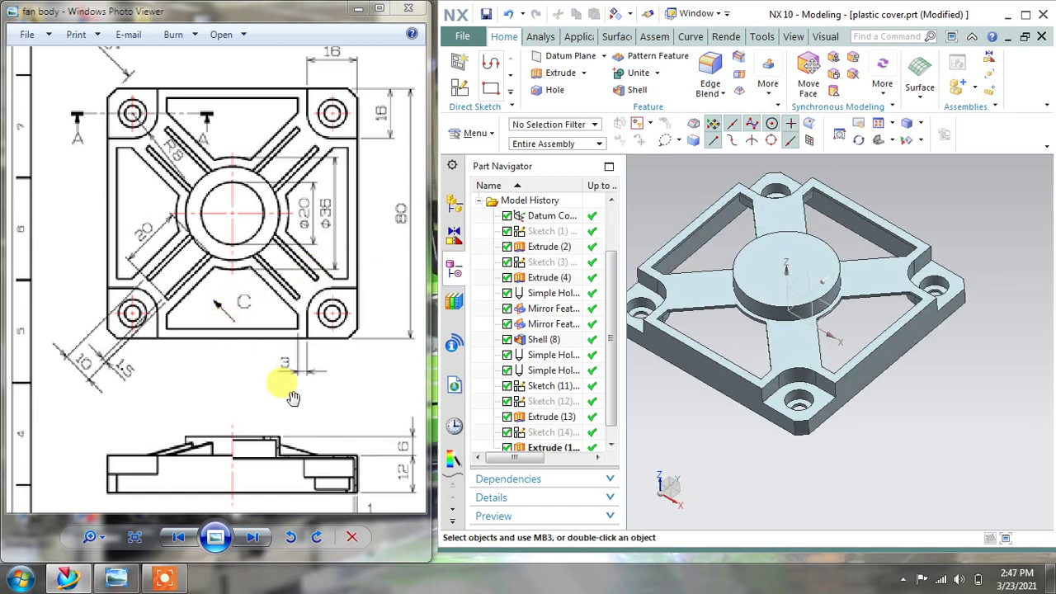
# Step: Examine the reference drawing's top view, side view and View C for the diagonal rib dimensions
pyautogui.moveTo(295, 404)
pyautogui.mouseDown()
pyautogui.moveTo(238, 358)
pyautogui.moveTo(244, 373)
pyautogui.moveTo(247, 361)
pyautogui.moveTo(165, 377)
pyautogui.moveTo(149, 422)
pyautogui.moveTo(141, 417)
pyautogui.moveTo(236, 405)
pyautogui.moveTo(242, 299)
pyautogui.moveTo(118, 388)
pyautogui.moveTo(249, 343)
pyautogui.moveTo(222, 331)
pyautogui.mouseUp()
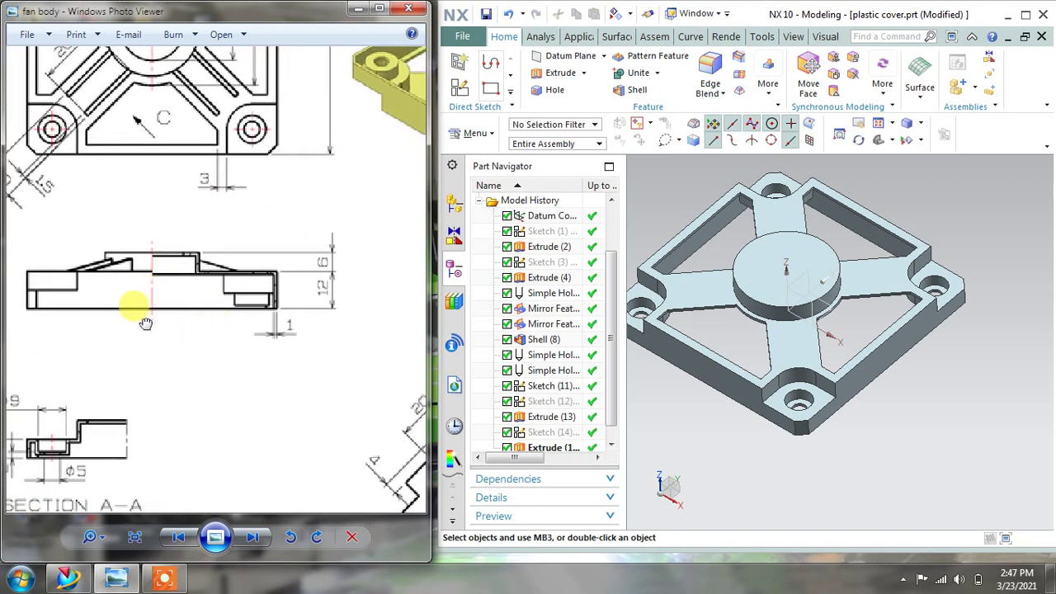
pyautogui.moveTo(145, 323); pyautogui.dragTo(282, 433)
pyautogui.moveTo(212, 283)
pyautogui.mouseDown()
pyautogui.moveTo(202, 353)
pyautogui.moveTo(72, 367)
pyautogui.mouseUp()
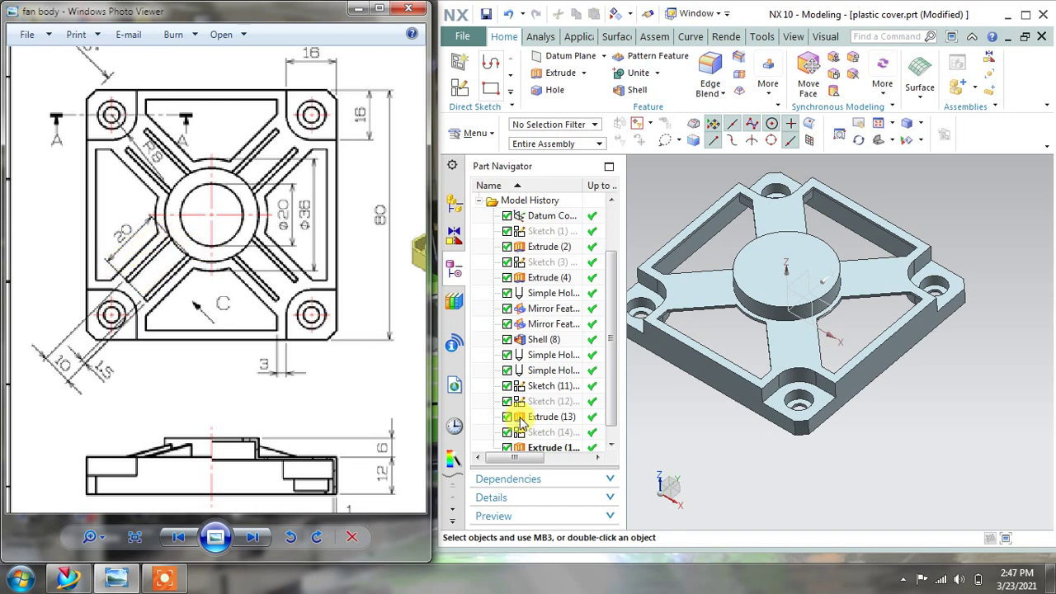
pyautogui.moveTo(779, 397); pyautogui.dragTo(746, 435, button='middle')
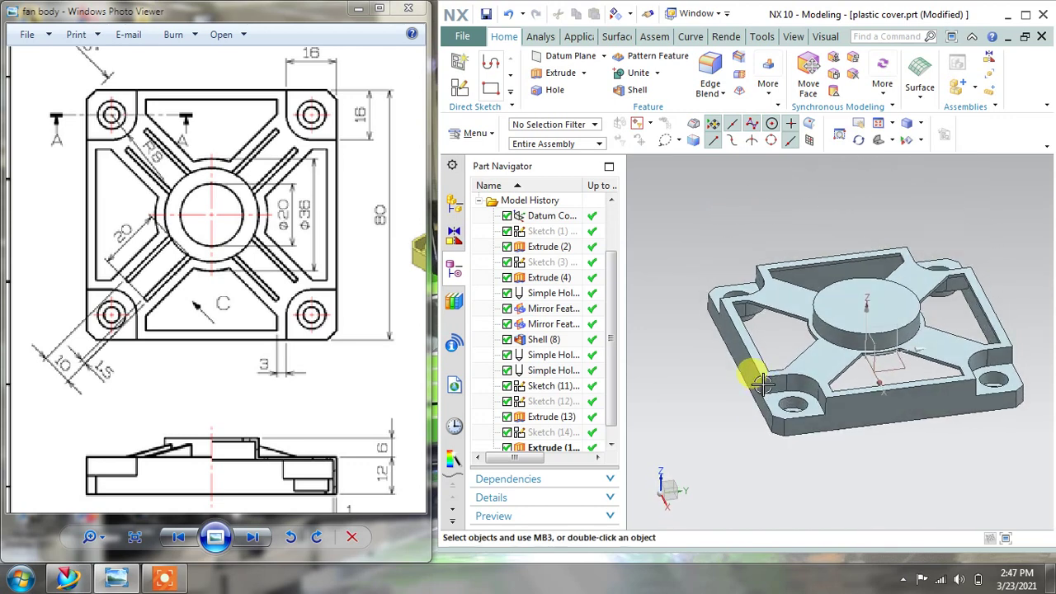
pyautogui.moveTo(255, 372)
pyautogui.mouseDown()
pyautogui.moveTo(271, 337)
pyautogui.moveTo(127, 348)
pyautogui.moveTo(158, 252)
pyautogui.moveTo(181, 238)
pyautogui.mouseUp()
pyautogui.moveTo(47, 295)
pyautogui.mouseDown()
pyautogui.moveTo(278, 358)
pyautogui.moveTo(320, 436)
pyautogui.mouseUp()
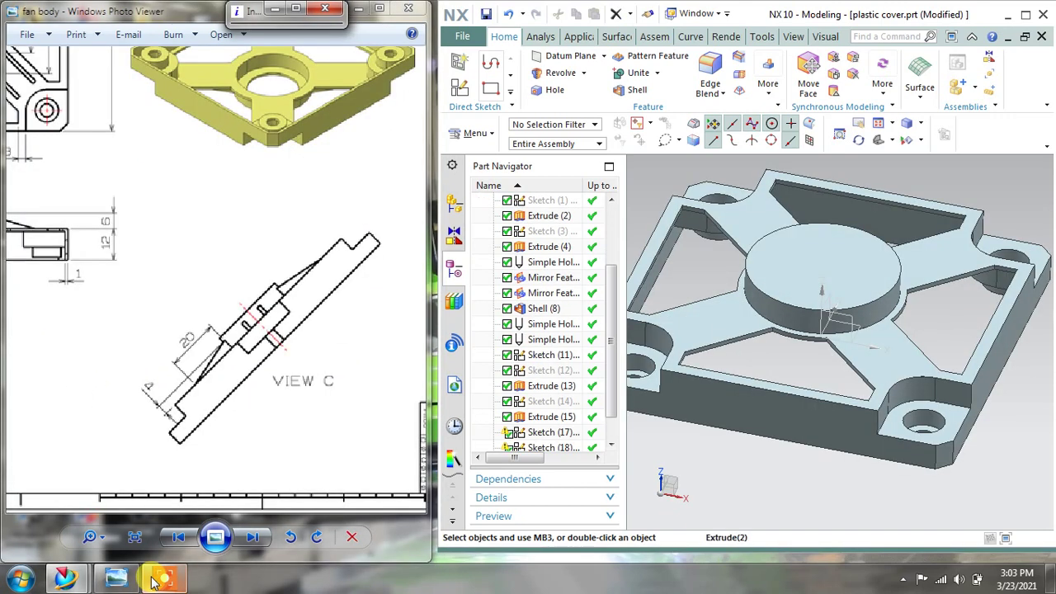
pyautogui.moveTo(75, 333); pyautogui.dragTo(295, 306)
pyautogui.moveTo(188, 186); pyautogui.dragTo(211, 337)
pyautogui.scroll(1, 114, 206)
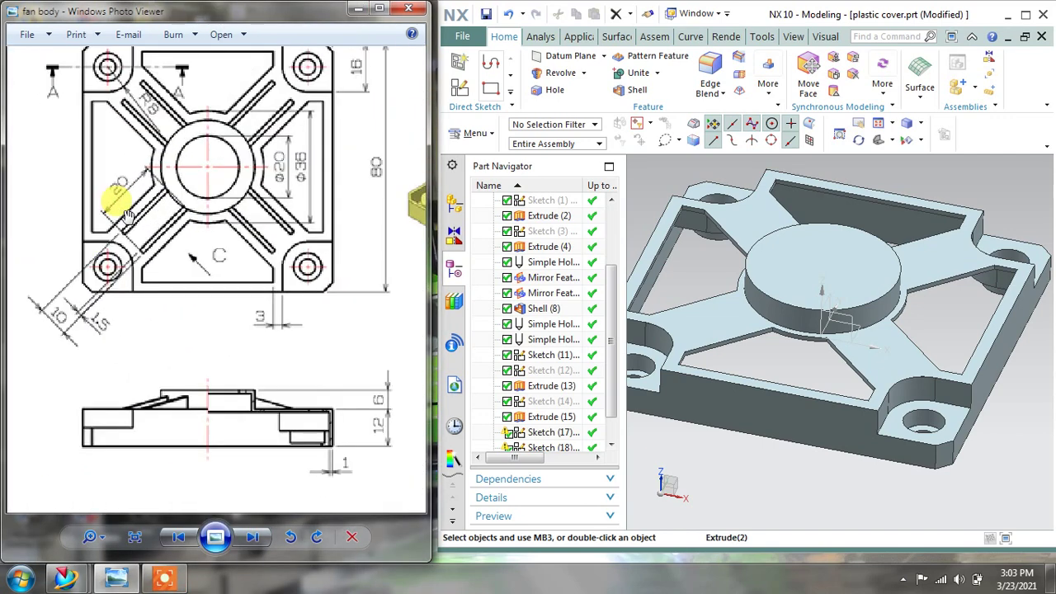
# Step: Create a new sketch on the upper planar face of the cover around the central boss
pyautogui.click(463, 62)
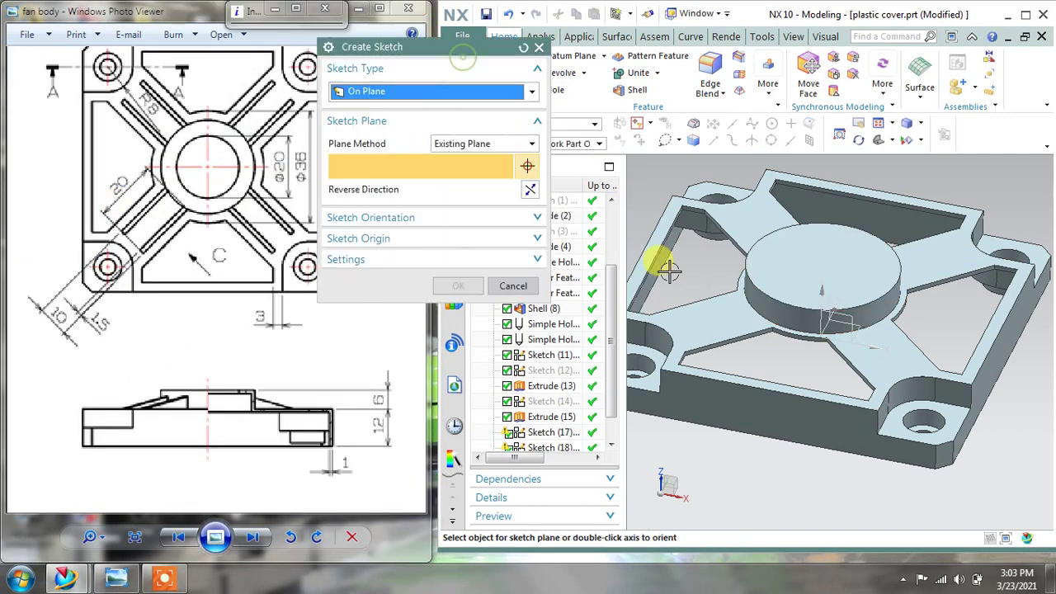
pyautogui.click(709, 326)
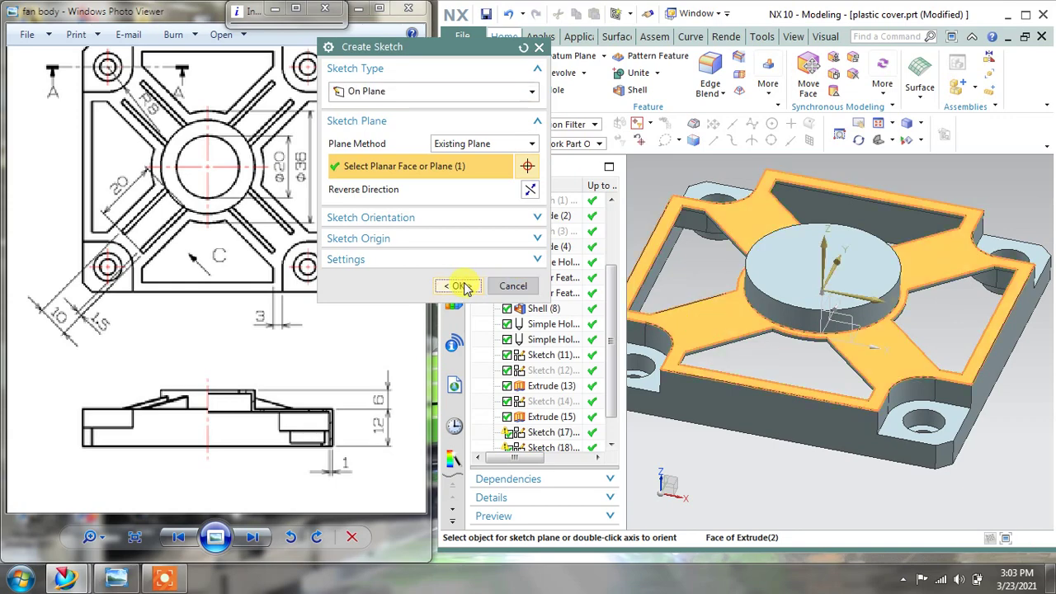
pyautogui.click(458, 285)
pyautogui.scroll(3, 807, 357)
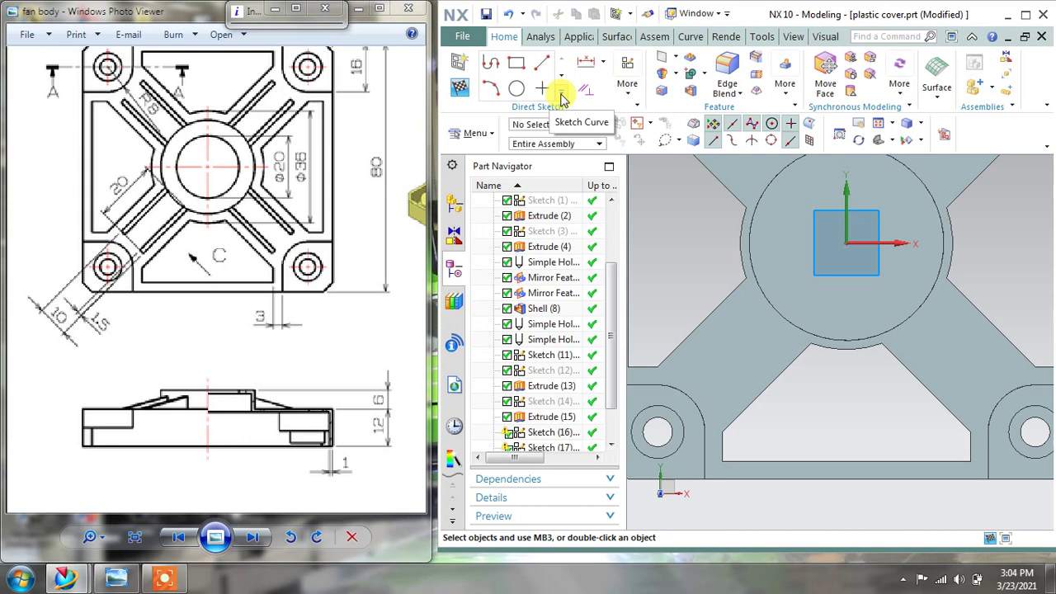
pyautogui.click(498, 67)
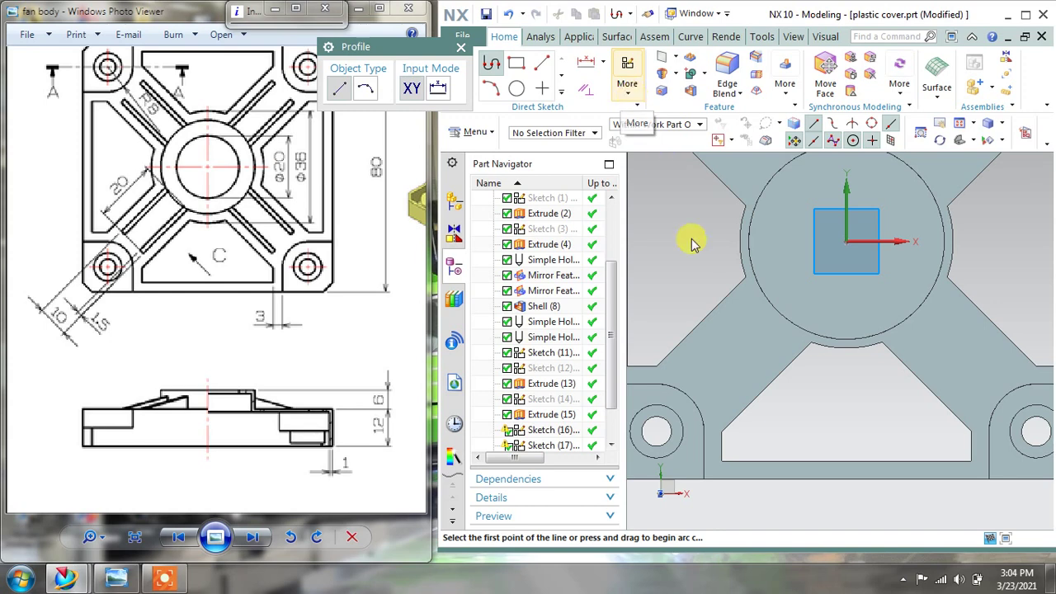
pyautogui.click(463, 52)
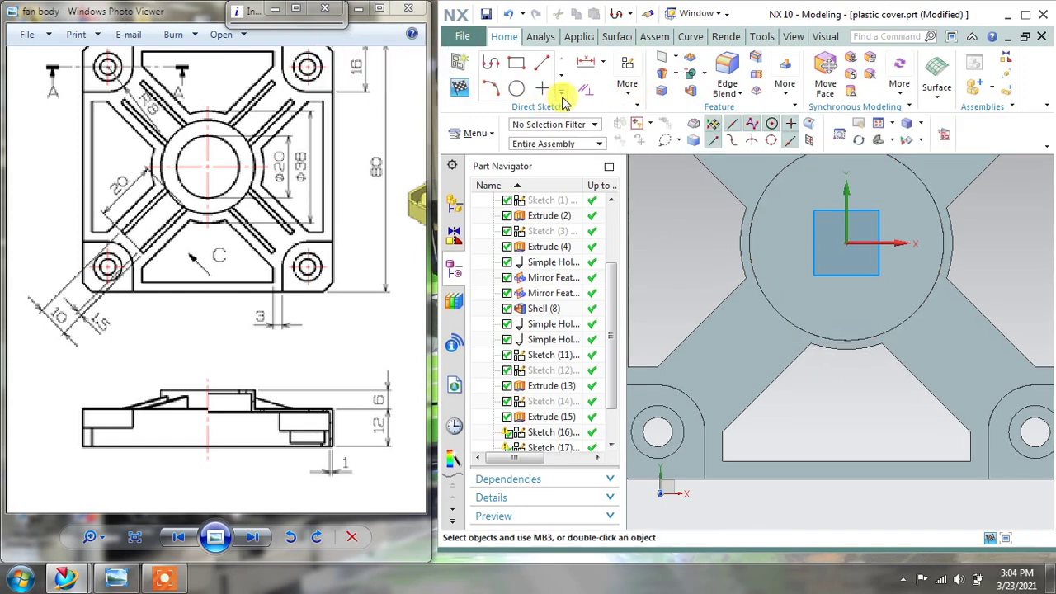
# Step: Project the circular edge of the central boss into the sketch
pyautogui.click(567, 102)
pyautogui.click(567, 216)
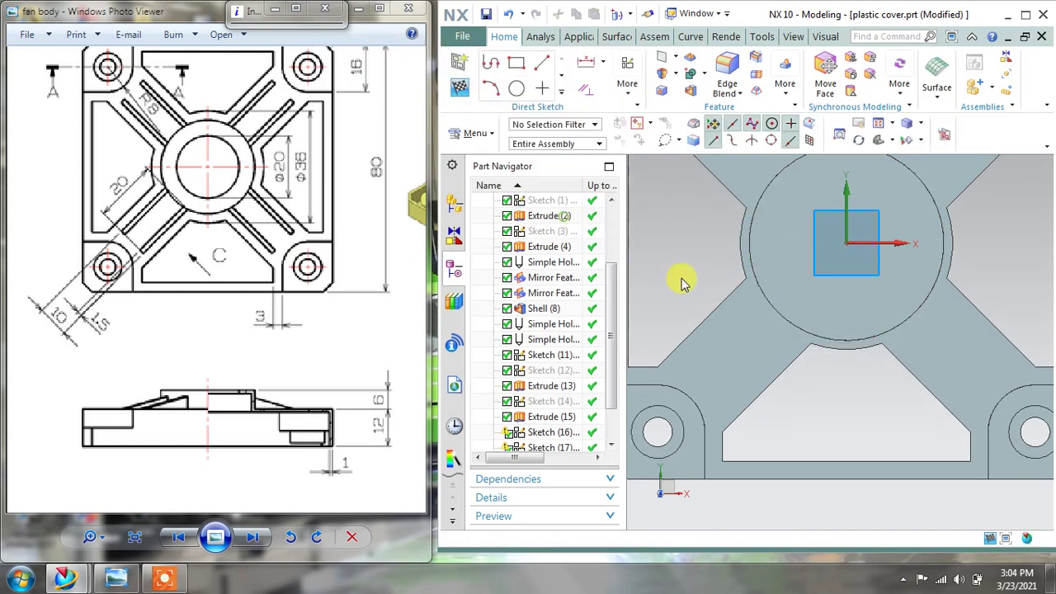
pyautogui.click(793, 319)
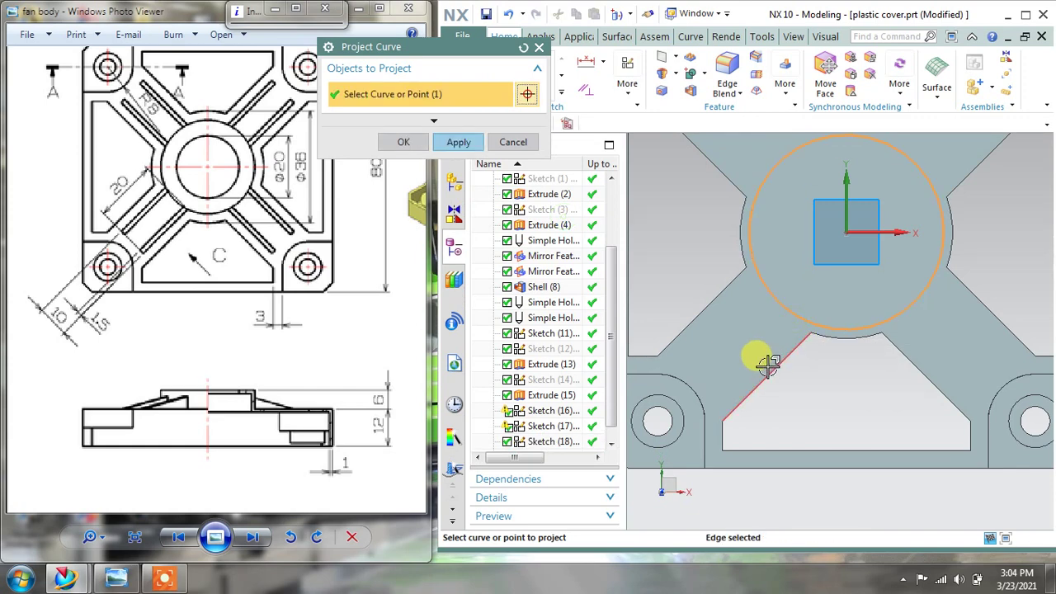
pyautogui.click(457, 142)
pyautogui.click(508, 142)
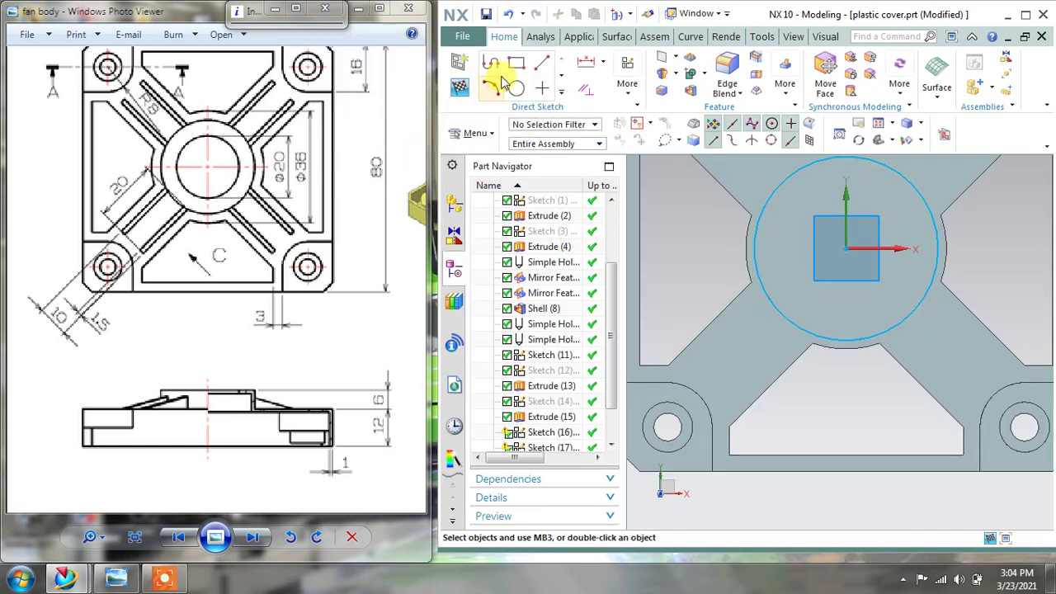
# Step: Sketch an open three-line rib profile about 20 mm long and 3.2 mm wide, running diagonally from the projected circle toward the lower-left screw hole
pyautogui.click(492, 65)
pyautogui.scroll(3, 743, 317)
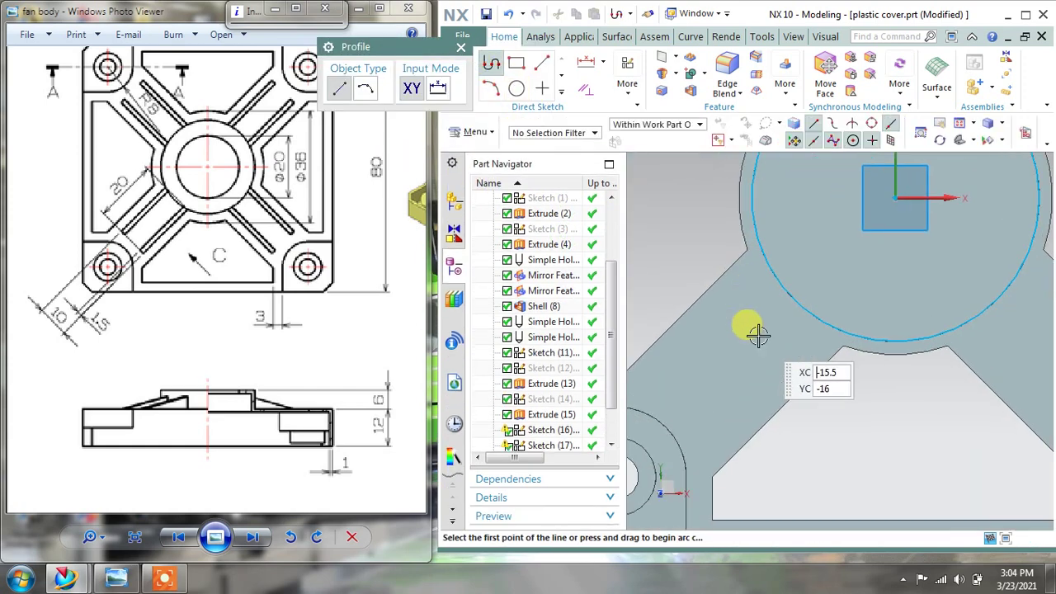
pyautogui.click(839, 309)
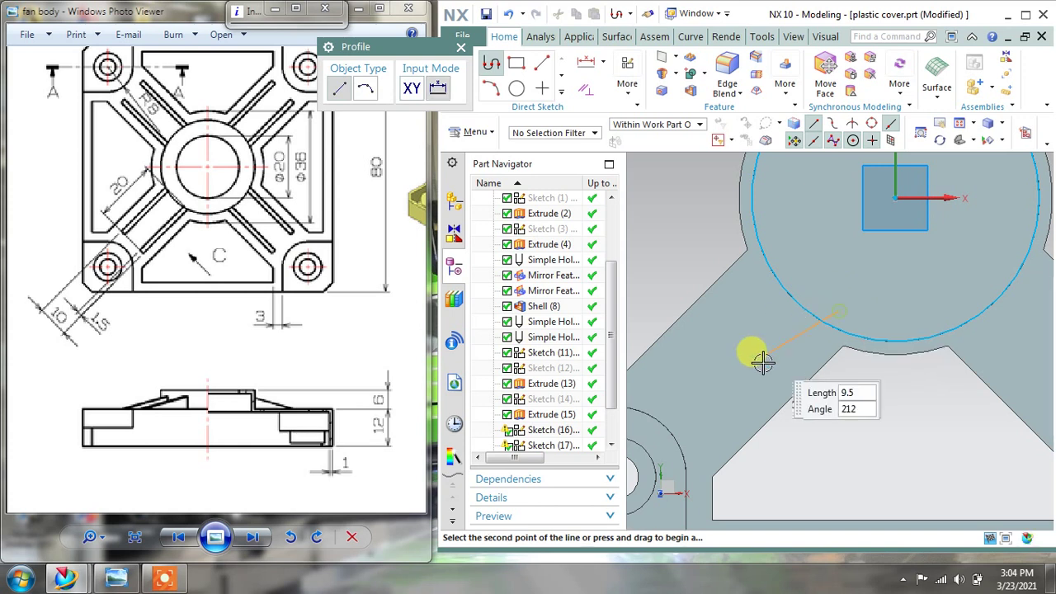
pyautogui.click(718, 435)
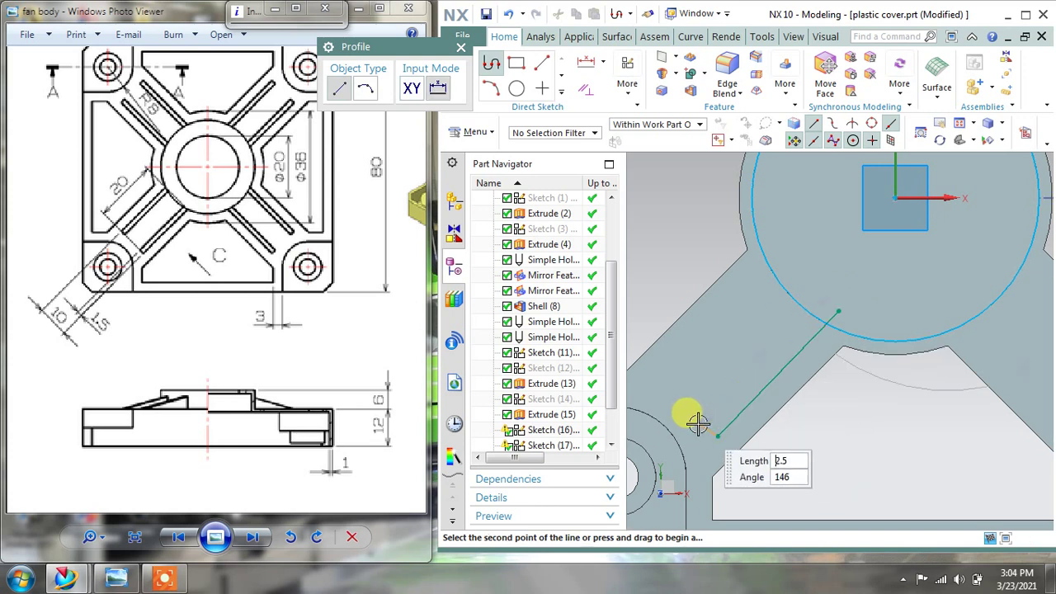
pyautogui.click(698, 417)
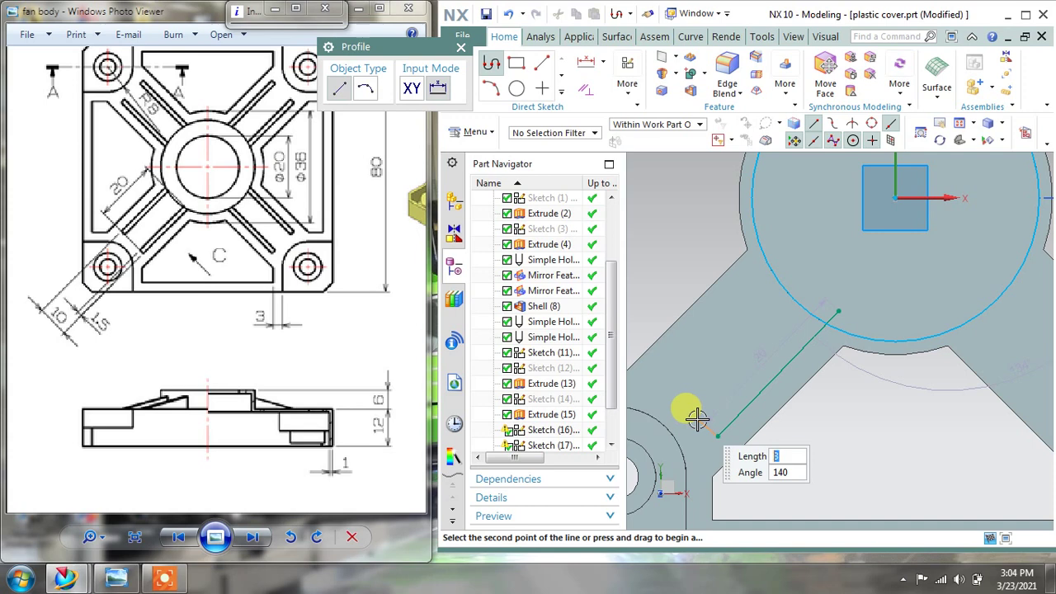
pyautogui.click(810, 297)
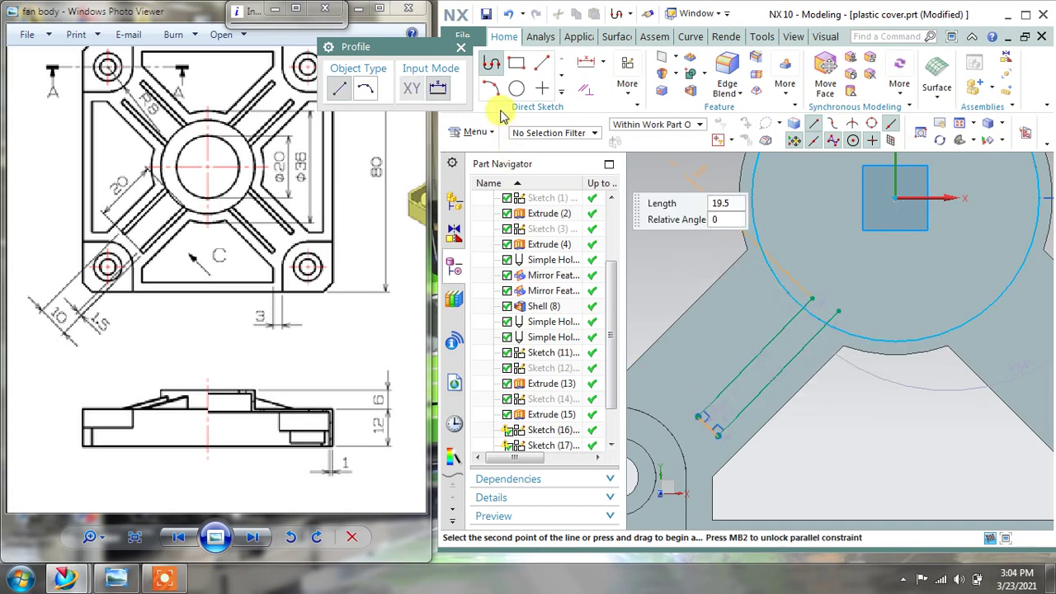
pyautogui.click(462, 51)
# Step: Dimension the distance between the rib profile's two long lines and set it to 1.5 mm
pyautogui.scroll(-3, 731, 437)
pyautogui.scroll(5, 719, 424)
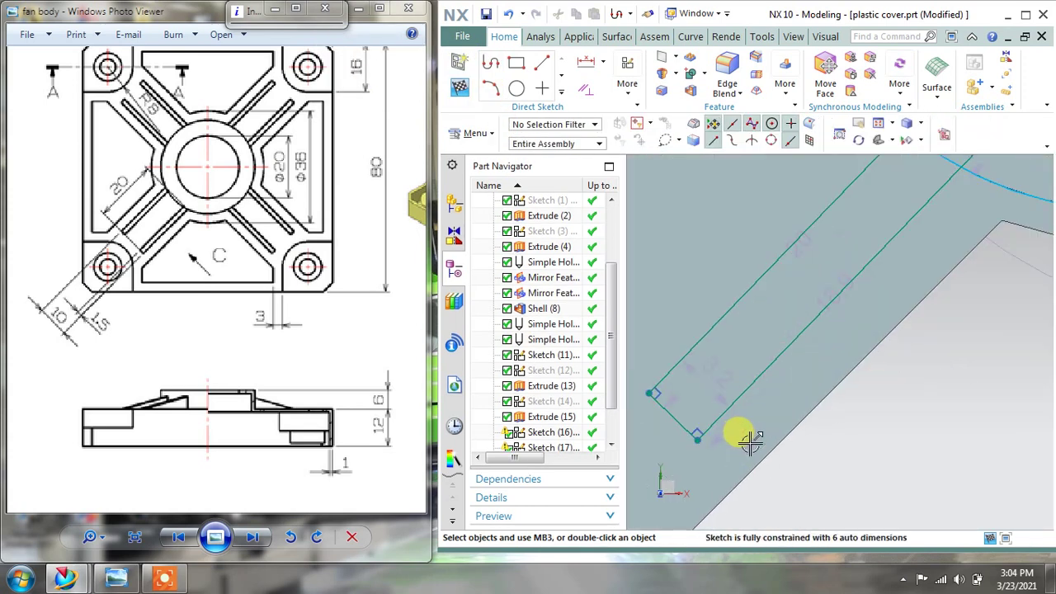
pyautogui.moveTo(713, 369); pyautogui.dragTo(812, 370)
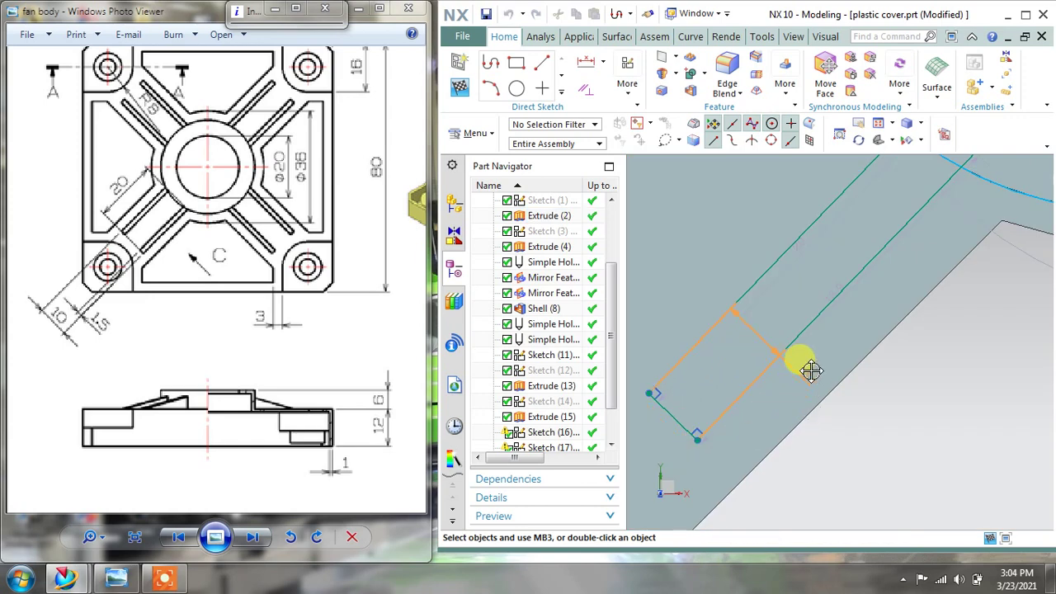
pyautogui.doubleClick(808, 371)
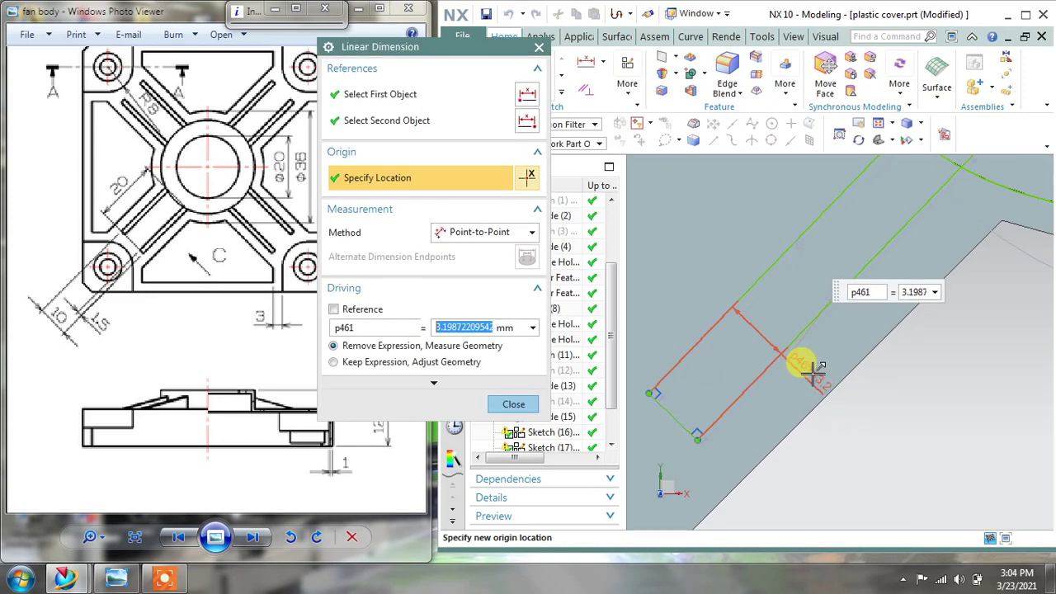
pyautogui.write('12')
pyautogui.press('Return')
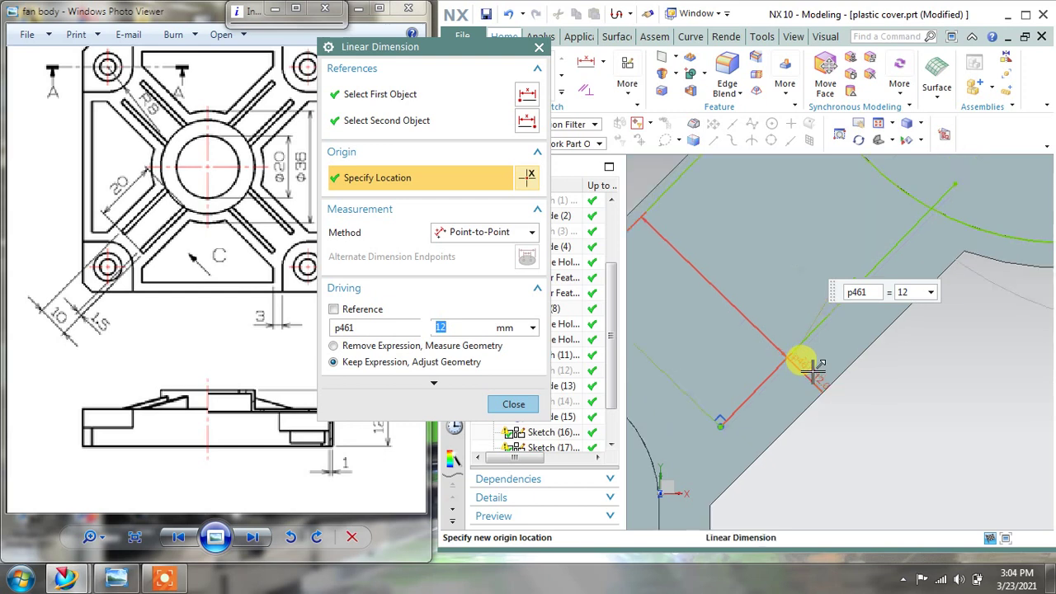
pyautogui.hotkey('ctrl', 'z')
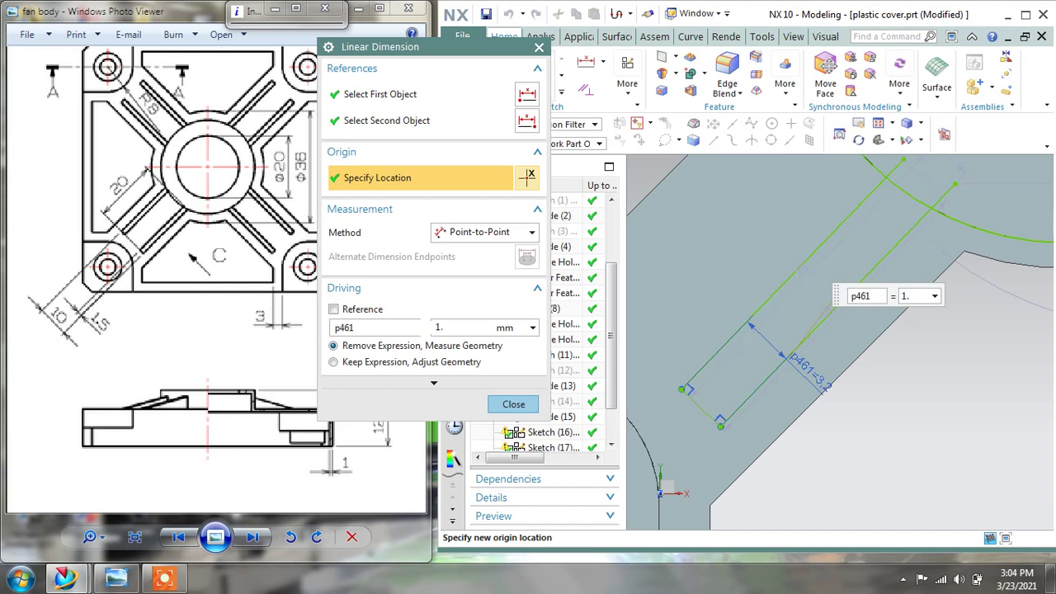
pyautogui.press('Return')
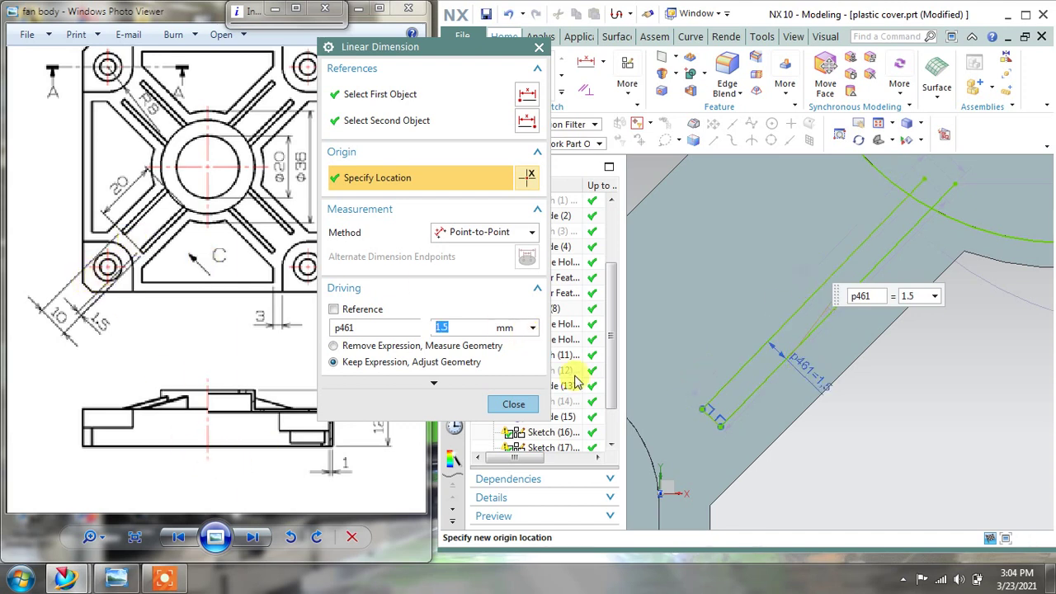
pyautogui.click(514, 405)
# Step: Try to add an angular dimension between the rib profile's short end line and a long line
pyautogui.scroll(5, 745, 415)
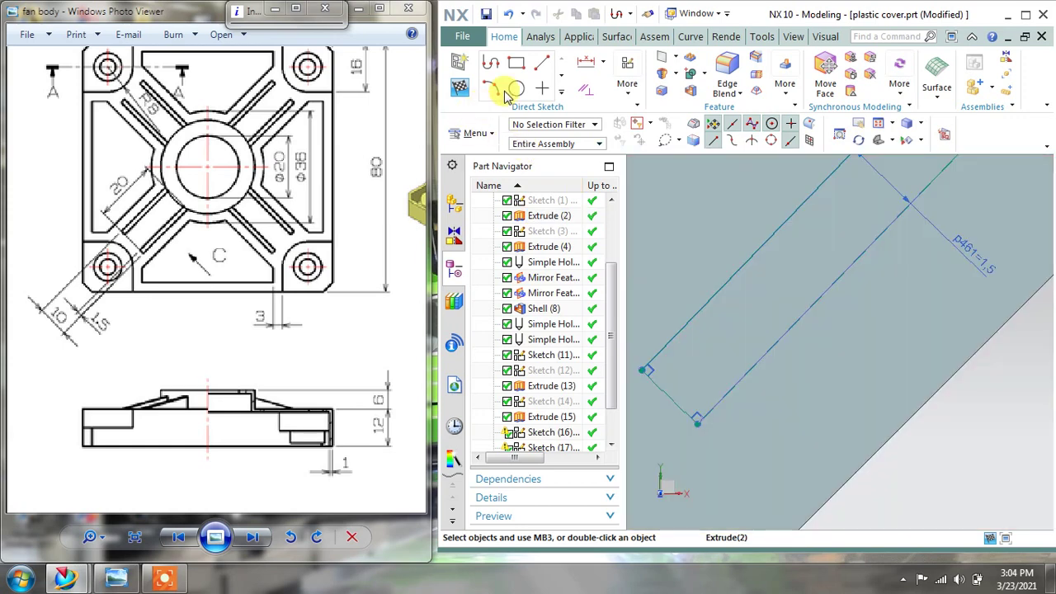
pyautogui.click(585, 86)
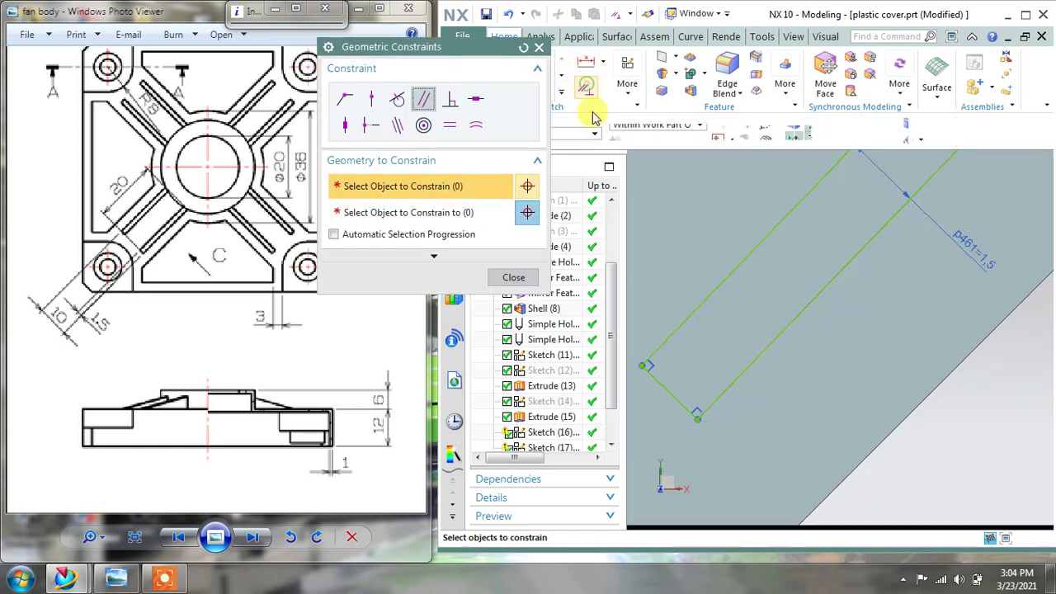
pyautogui.click(540, 48)
pyautogui.click(602, 63)
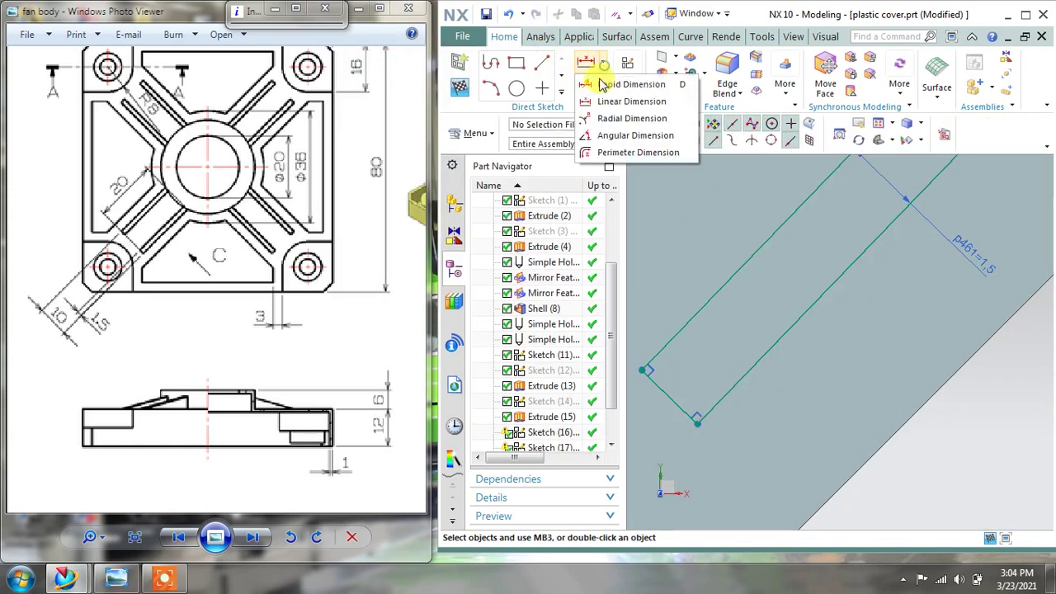
pyautogui.click(601, 137)
pyautogui.click(684, 395)
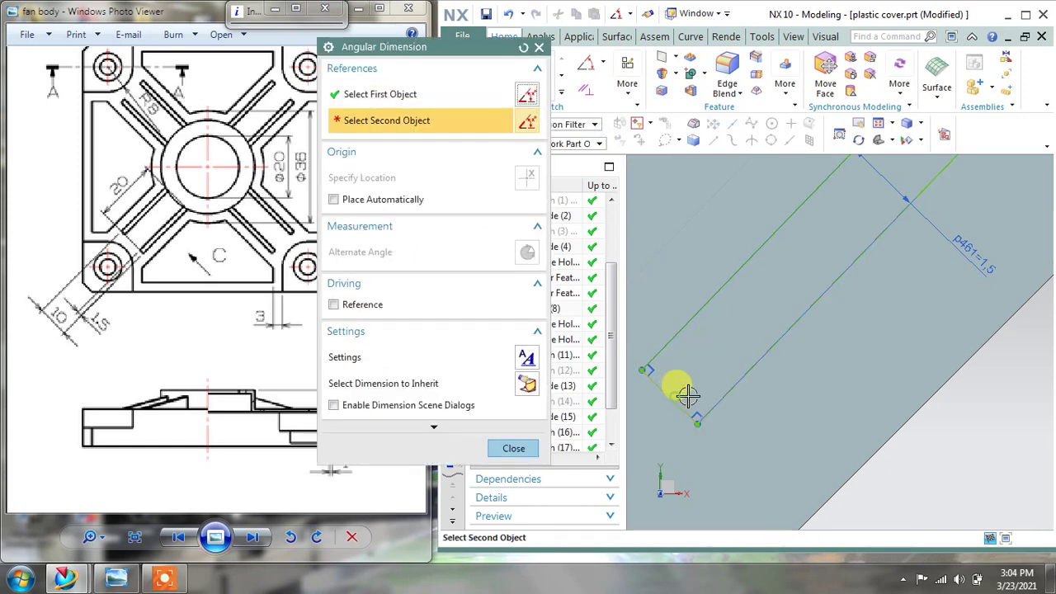
pyautogui.click(714, 367)
pyautogui.scroll(2, 711, 353)
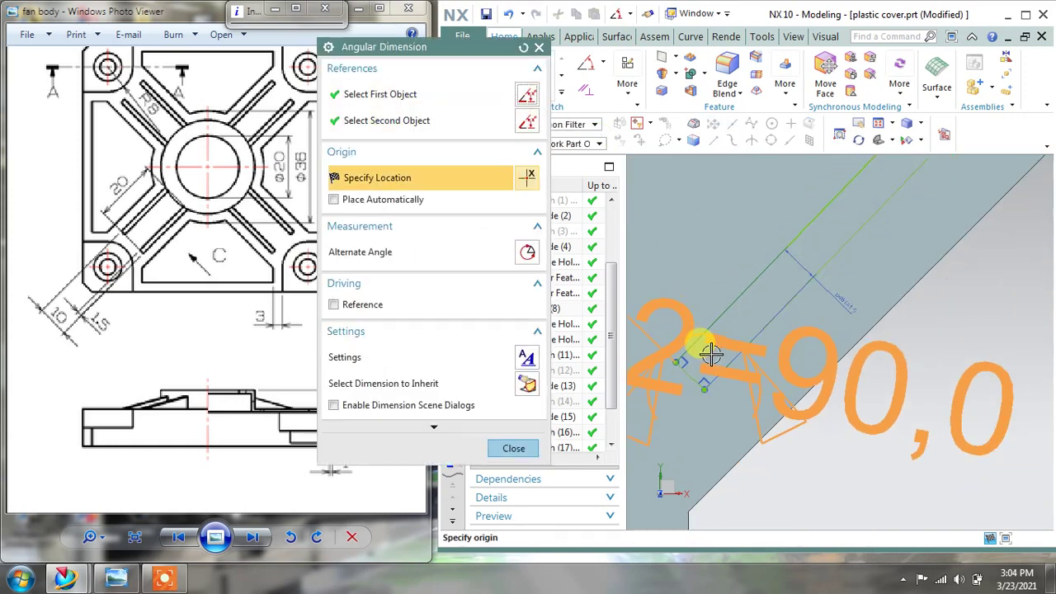
pyautogui.click(711, 347)
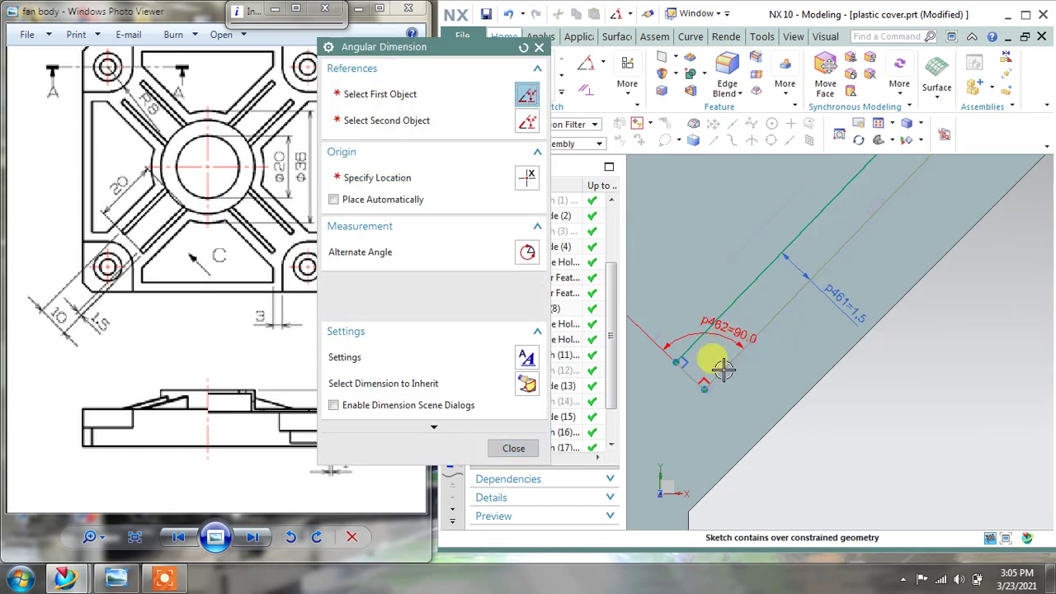
pyautogui.click(513, 450)
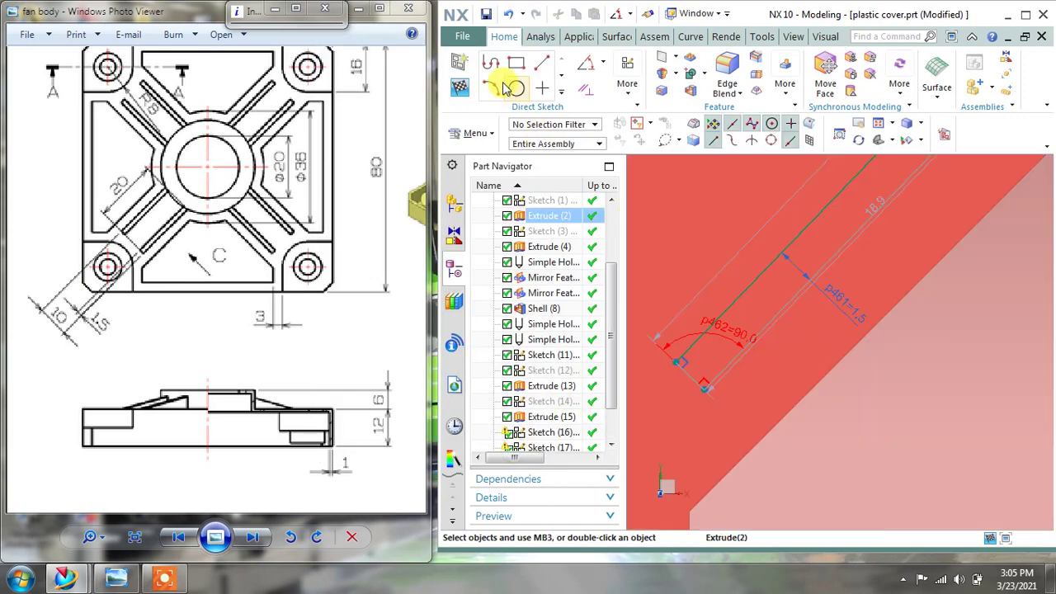
pyautogui.click(508, 14)
# Step: Constrain the rib profile's long line nearest the bottom window parallel to that window's slanted edge
pyautogui.scroll(-2, 749, 358)
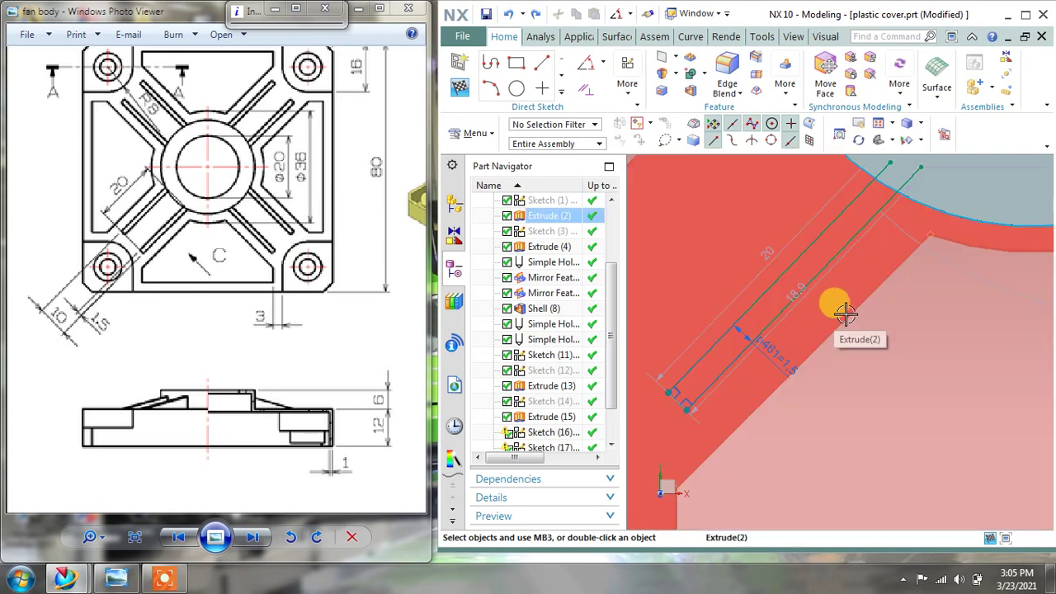
pyautogui.click(583, 86)
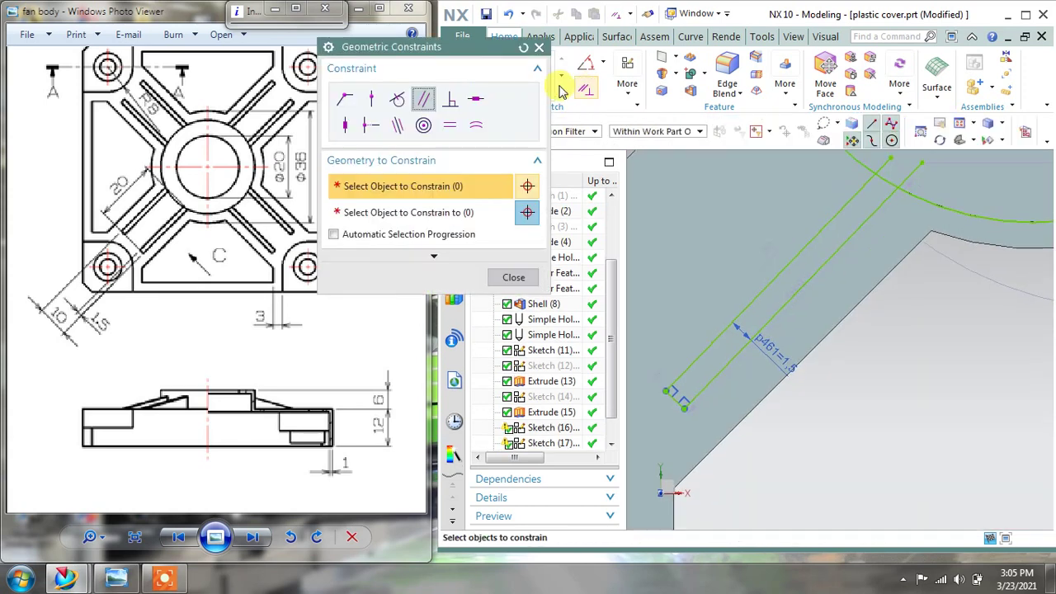
pyautogui.click(421, 99)
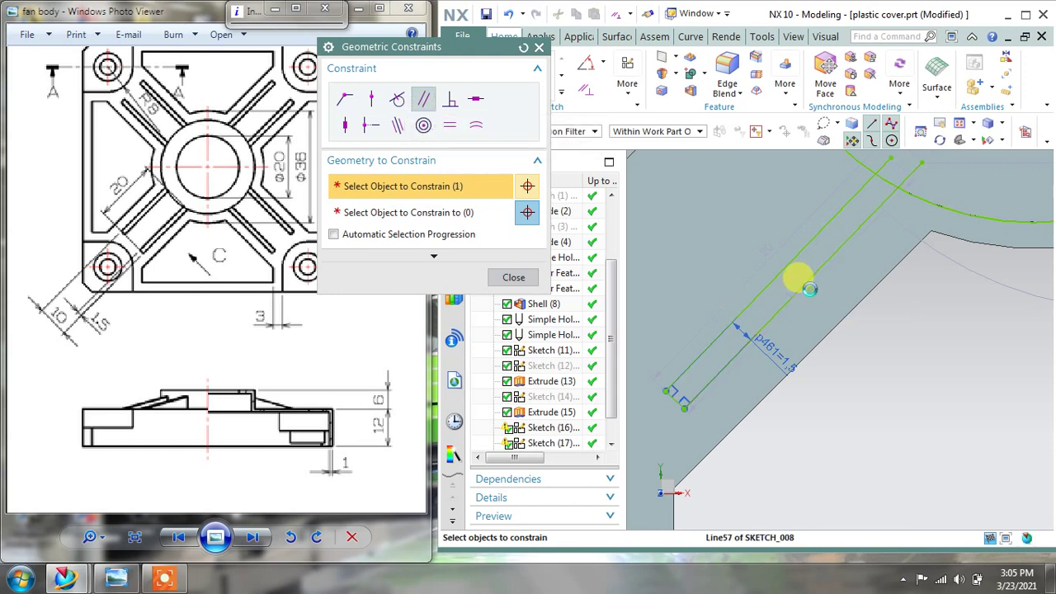
pyautogui.click(800, 277)
pyautogui.click(388, 211)
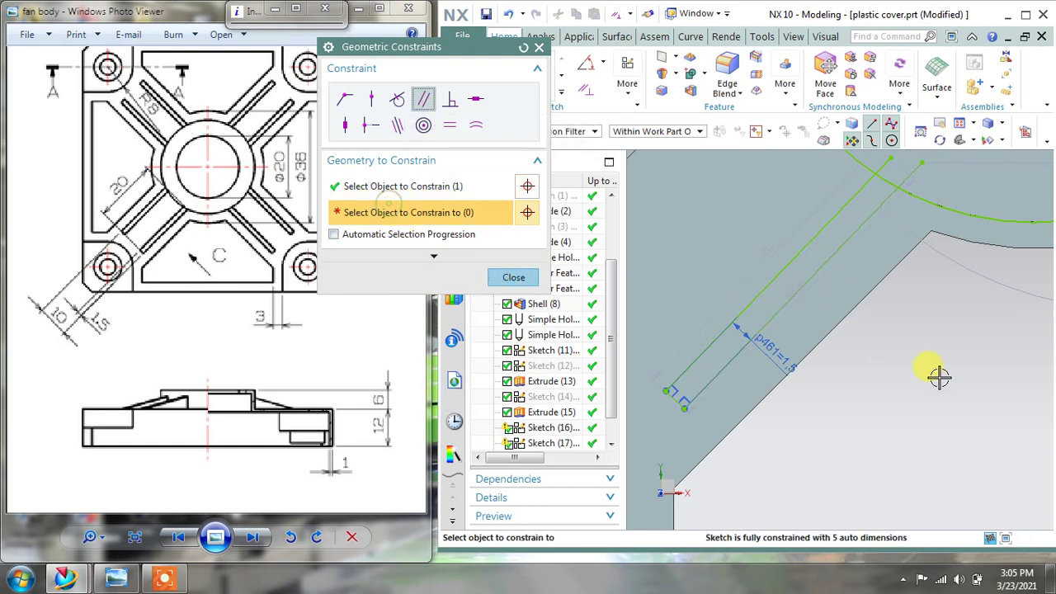
pyautogui.click(829, 339)
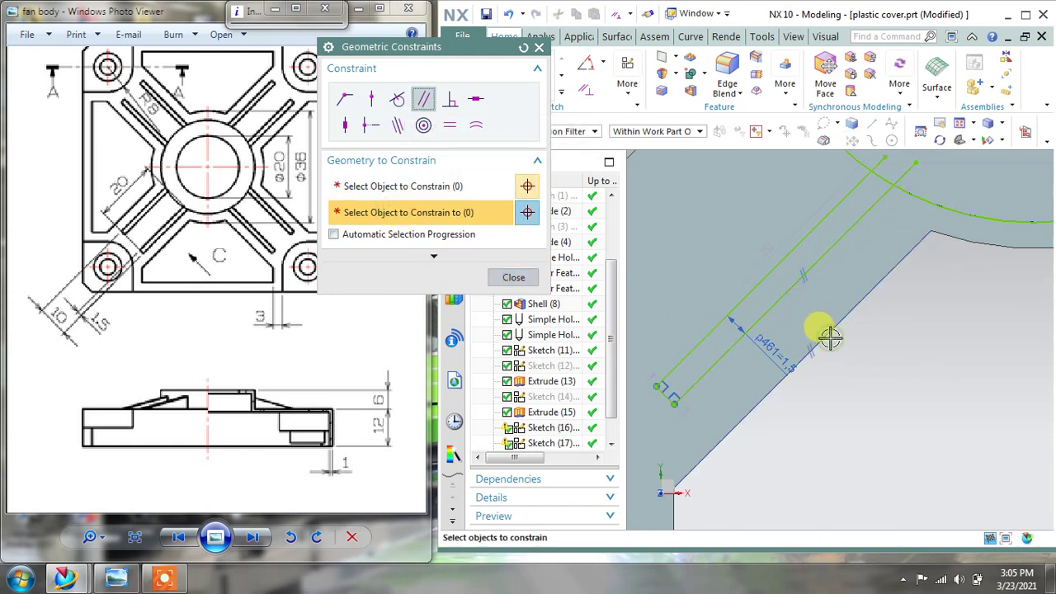
pyautogui.click(513, 274)
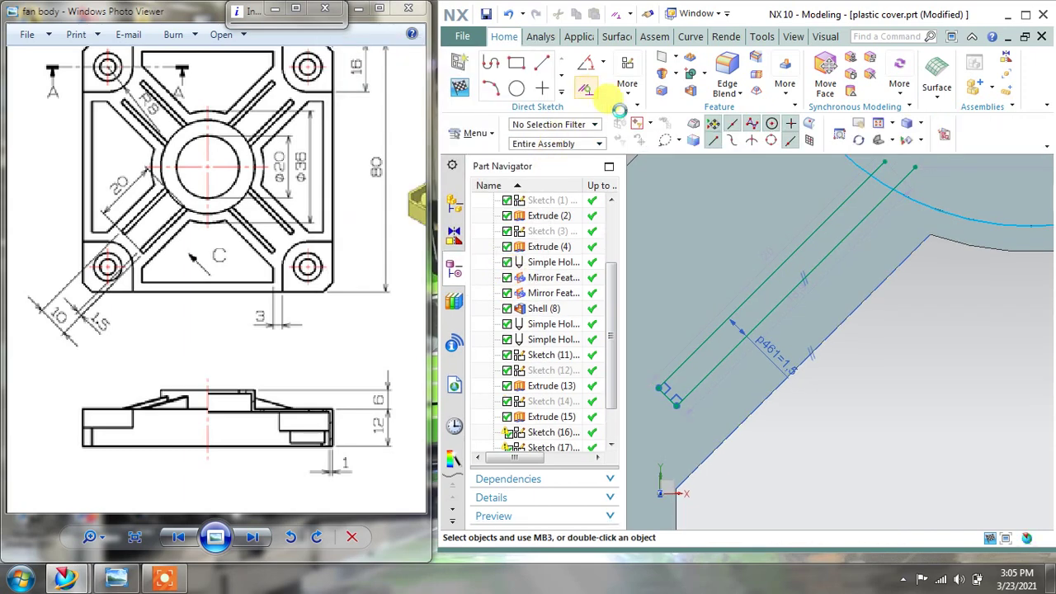
# Step: Constrain the rib profile's two long lines parallel to each other
pyautogui.click(585, 89)
pyautogui.click(770, 301)
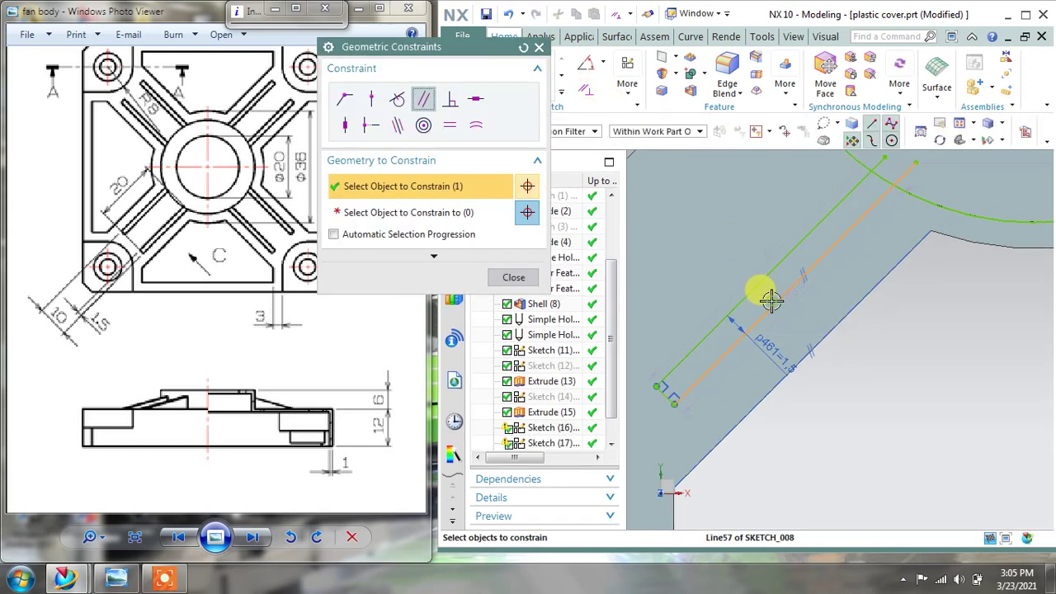
pyautogui.click(434, 212)
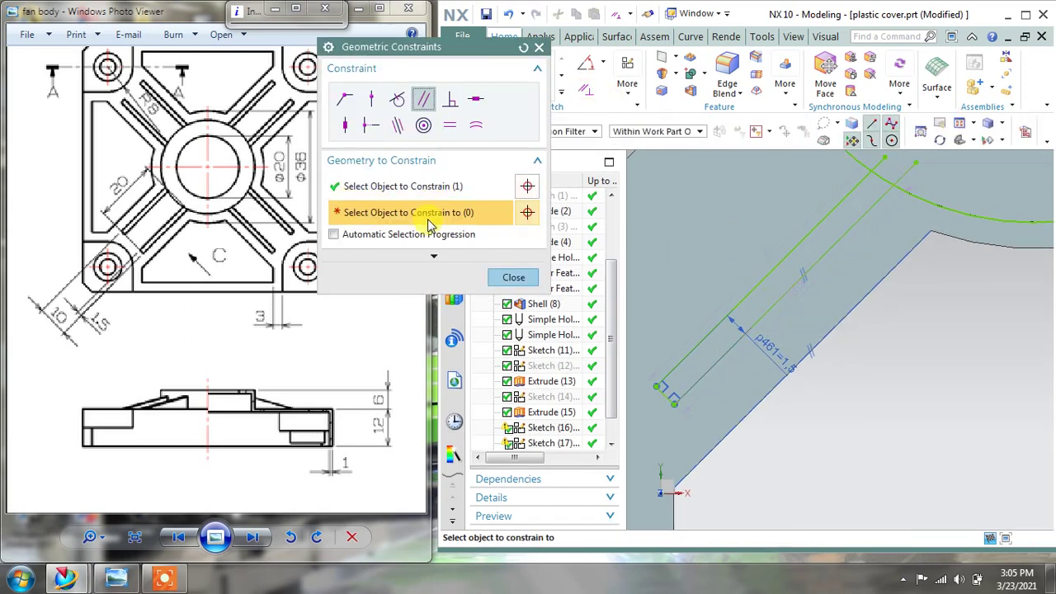
pyautogui.click(746, 282)
pyautogui.click(504, 280)
# Step: Trim the part of the rib's upper long line that extends inside the projected boss circle
pyautogui.scroll(-3, 796, 370)
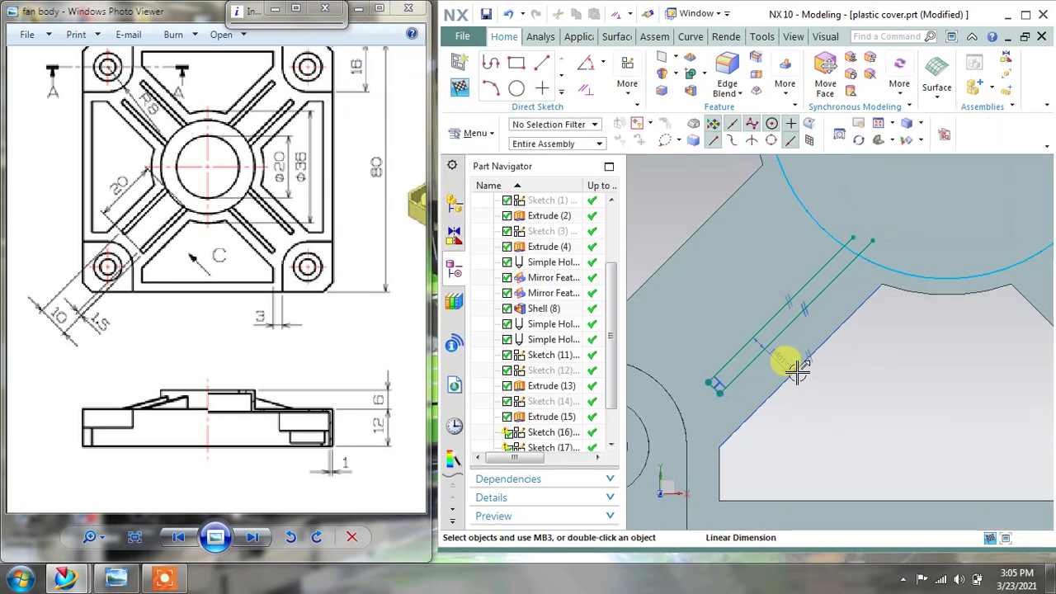
pyautogui.scroll(3, 843, 264)
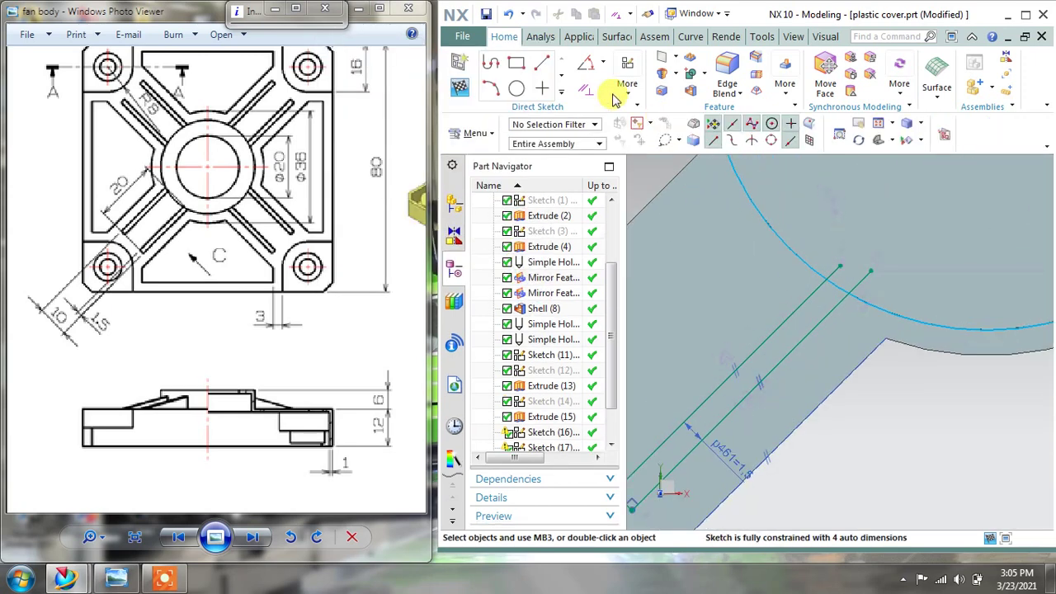
pyautogui.click(559, 91)
pyautogui.click(540, 124)
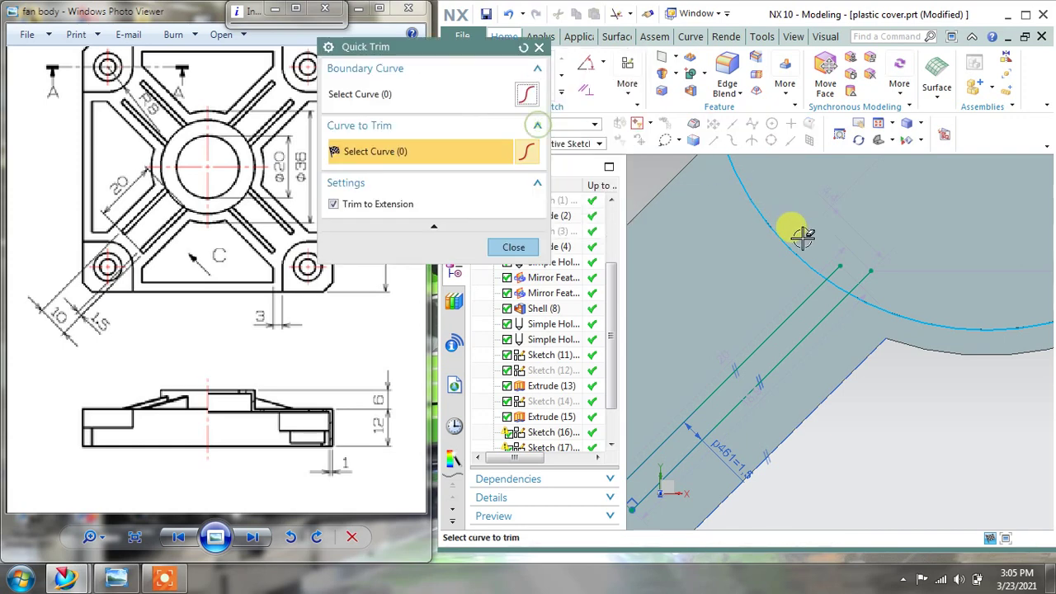
pyautogui.click(513, 246)
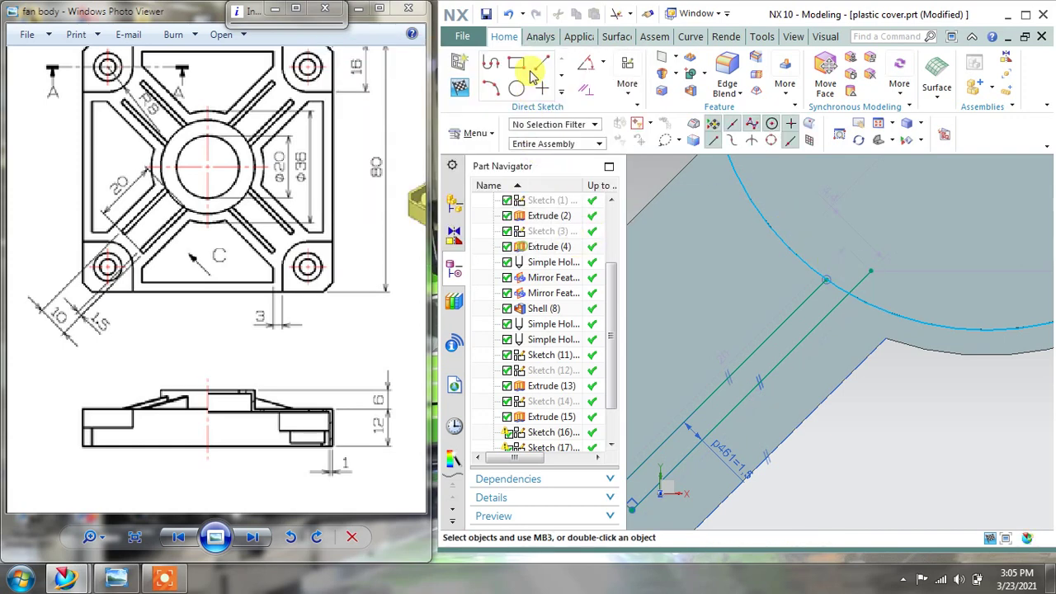
# Step: Draw a short diagonal line from the centre of the boss circle toward the rib profile
pyautogui.scroll(3, 778, 268)
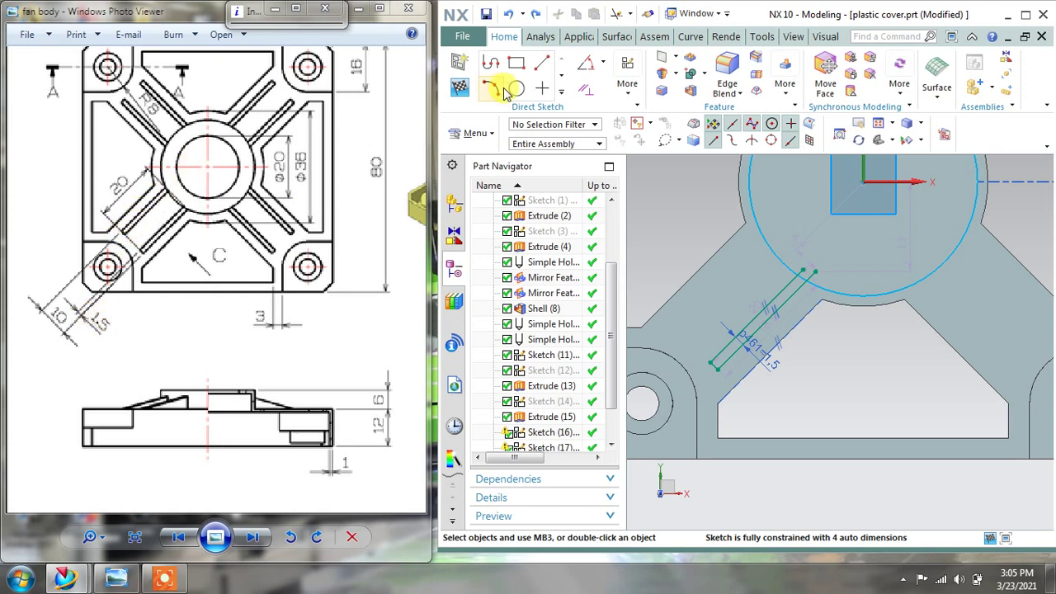
pyautogui.click(542, 66)
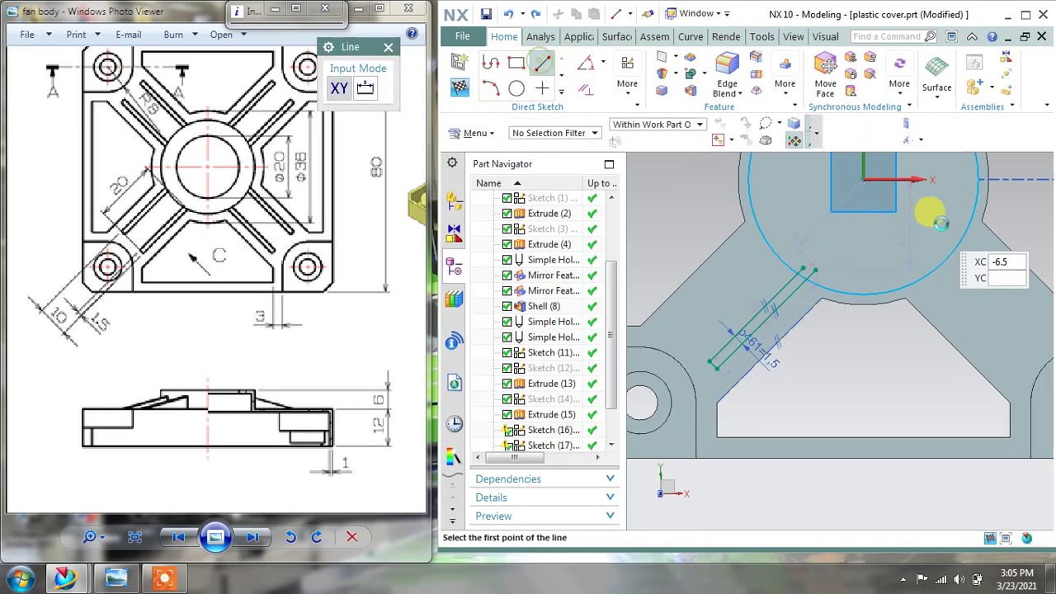
pyautogui.click(862, 179)
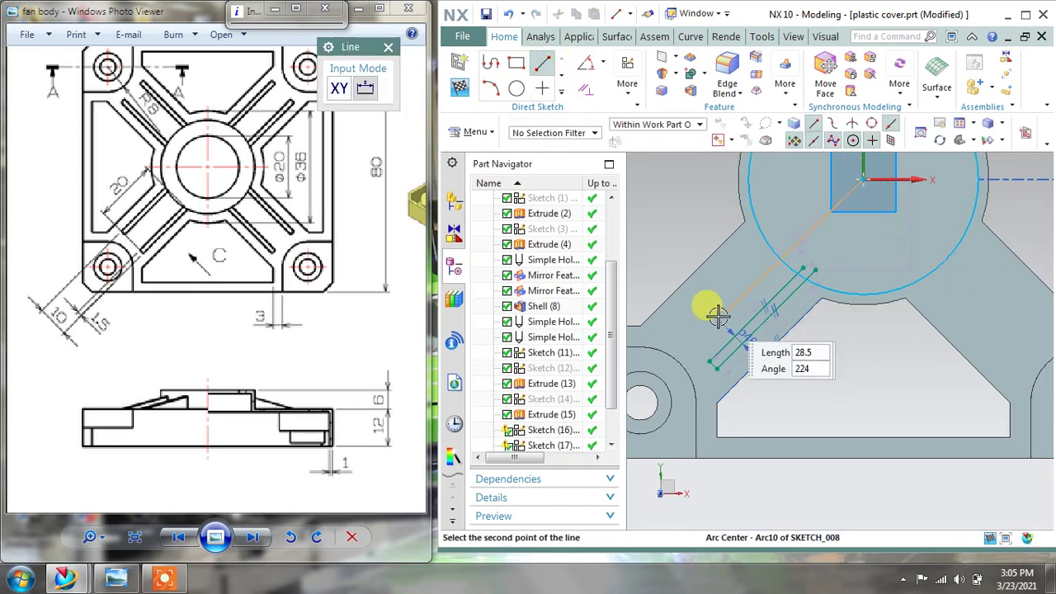
pyautogui.click(832, 218)
pyautogui.press('Escape')
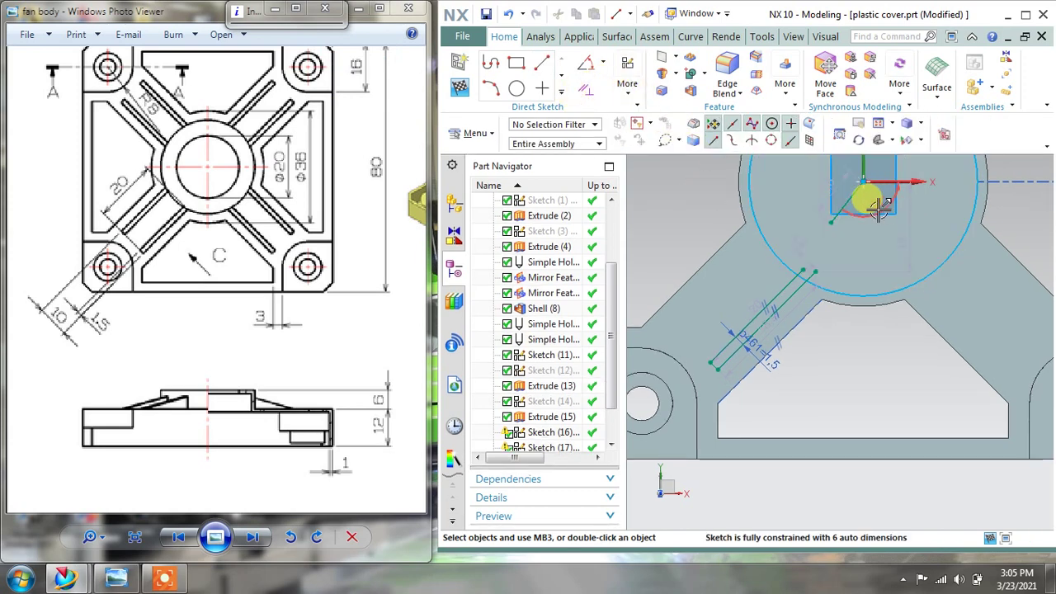
# Step: Dimension the angle between the vertical sketch axis and the short centre line at 45 degrees
pyautogui.scroll(2, 878, 218)
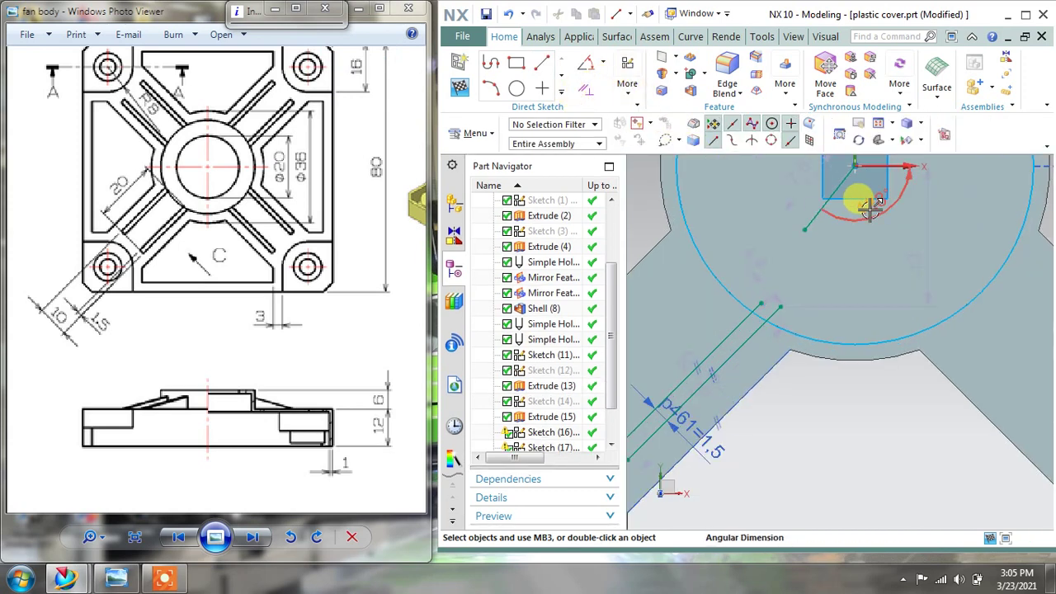
pyautogui.click(587, 66)
pyautogui.scroll(-3, 846, 228)
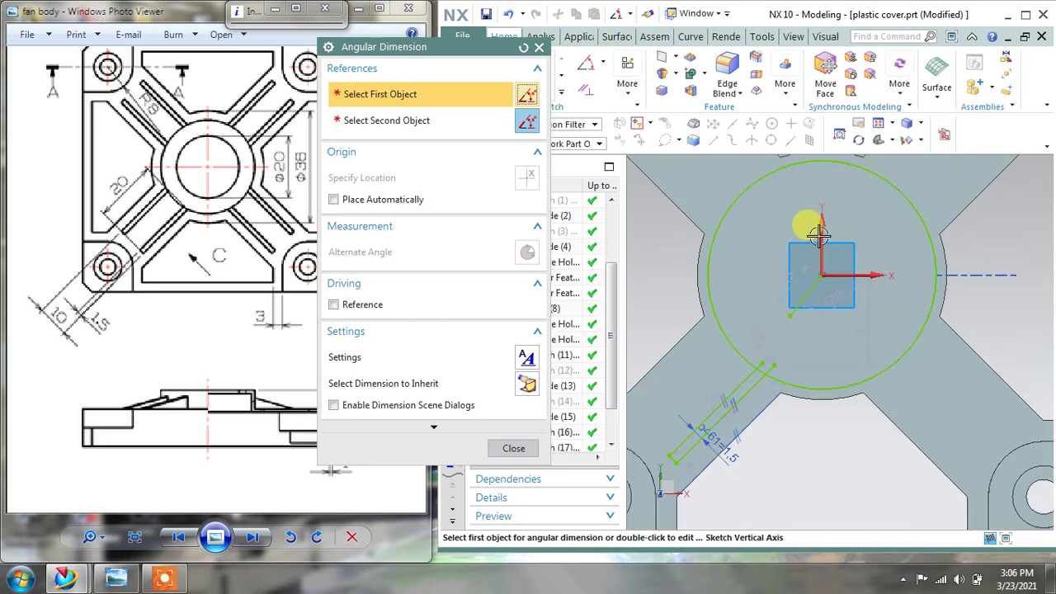
pyautogui.click(819, 238)
pyautogui.click(806, 295)
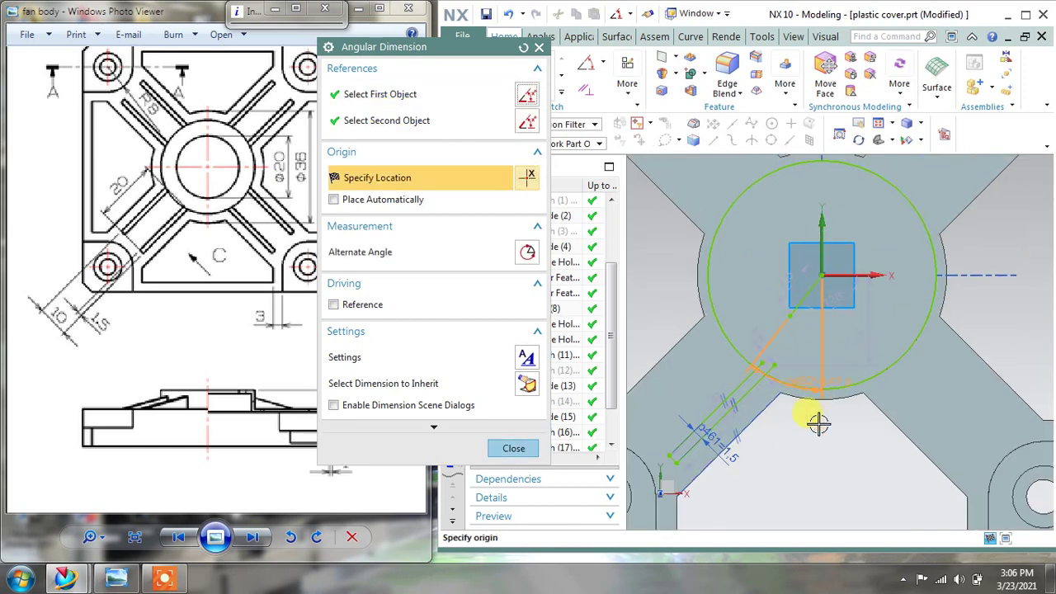
pyautogui.click(807, 454)
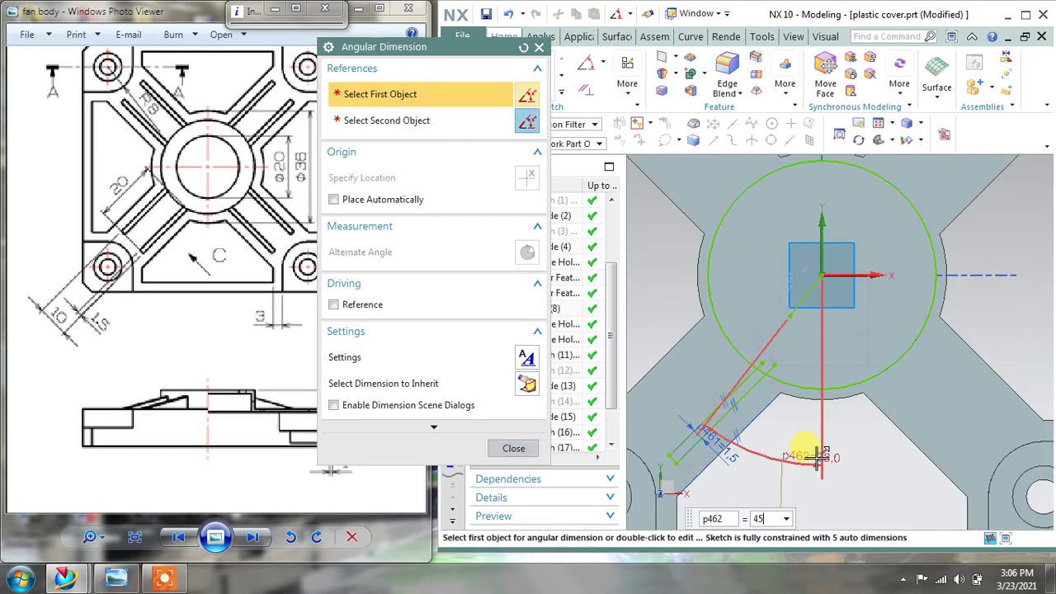
pyautogui.click(510, 446)
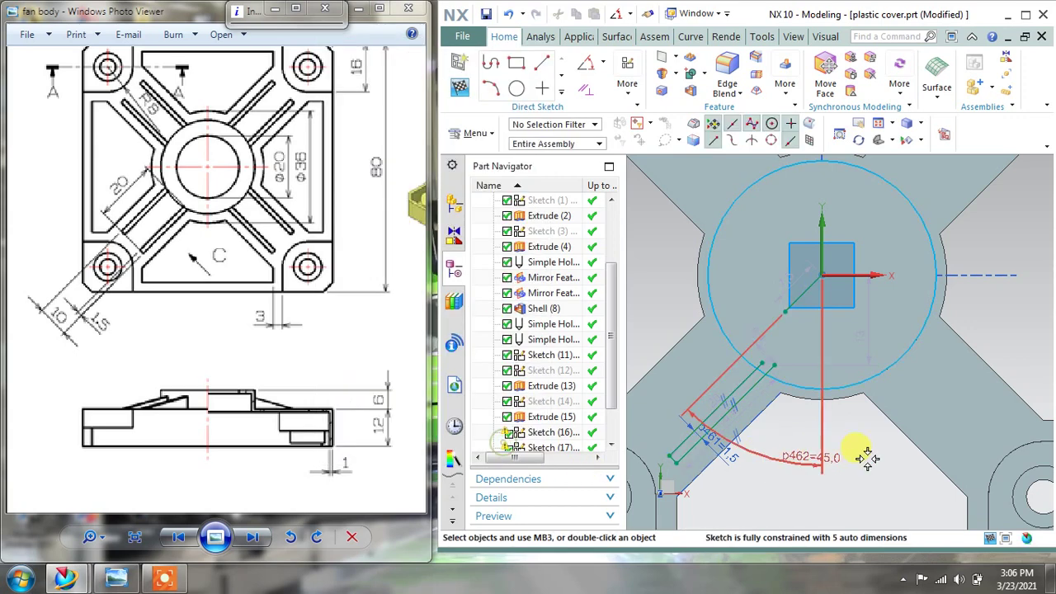
# Step: Convert the short 45-degree line from the boss centre into a reference line
pyautogui.click(817, 278)
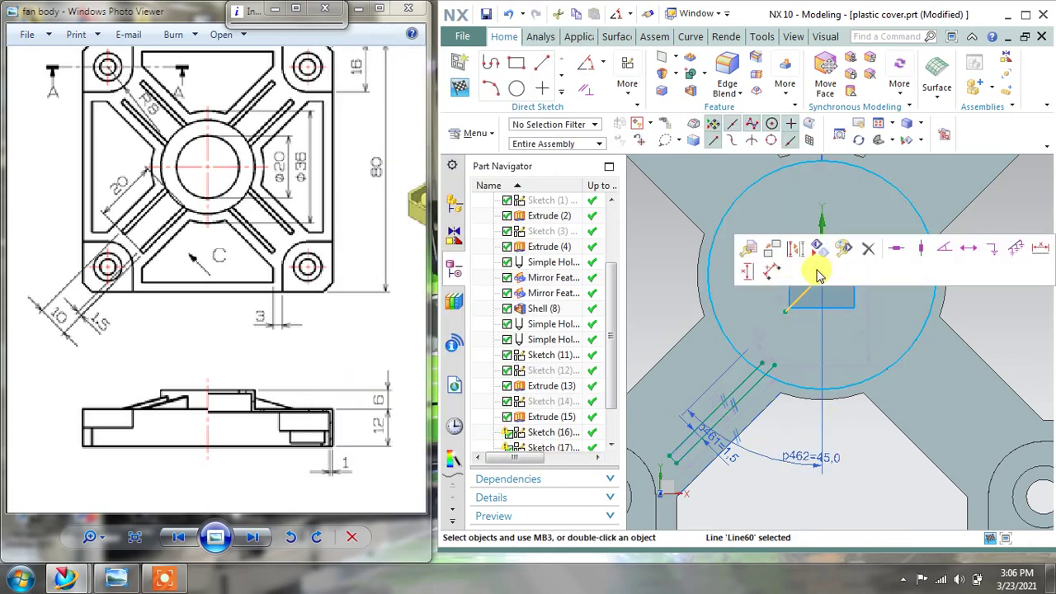
pyautogui.click(799, 259)
pyautogui.scroll(-2, 833, 330)
pyautogui.scroll(4, 834, 330)
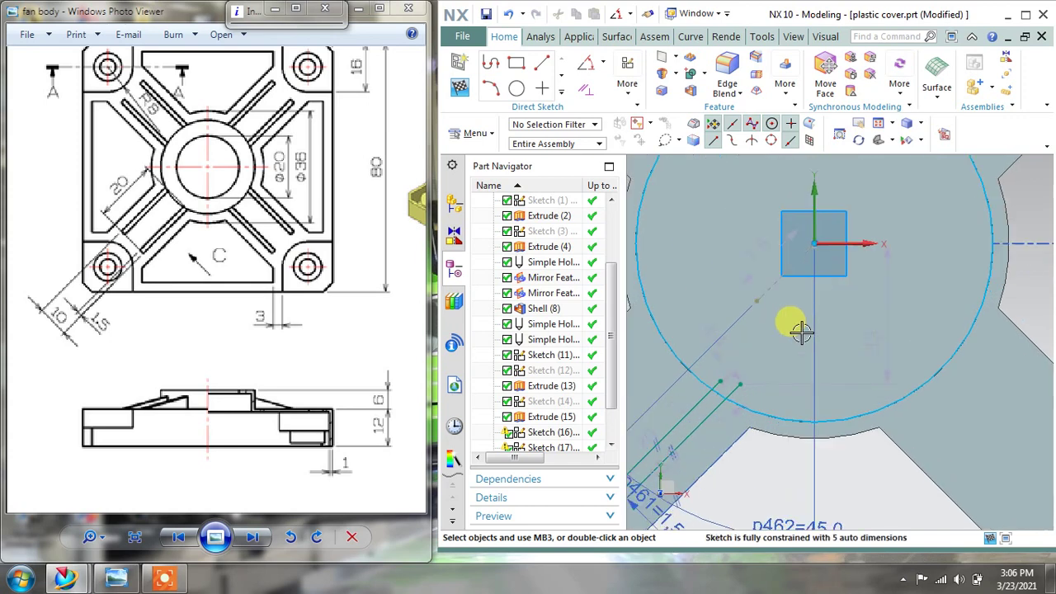
pyautogui.moveTo(786, 328)
pyautogui.keyDown('shift'); pyautogui.mouseDown(button='middle')
pyautogui.moveTo(896, 259)
pyautogui.moveTo(890, 236)
pyautogui.mouseUp(button='middle'); pyautogui.keyUp('shift')
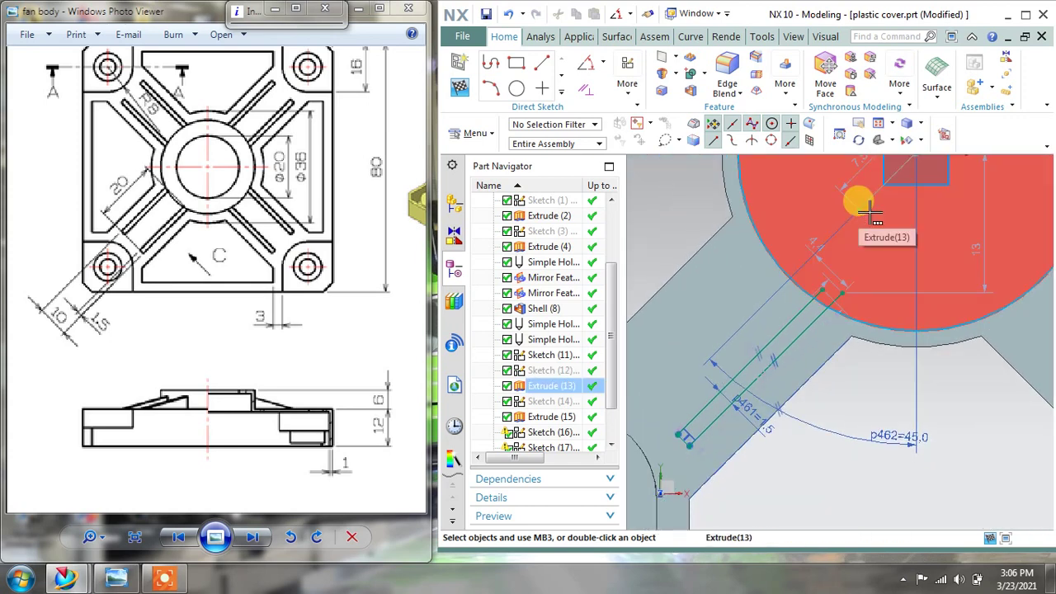
pyautogui.scroll(-1, 872, 212)
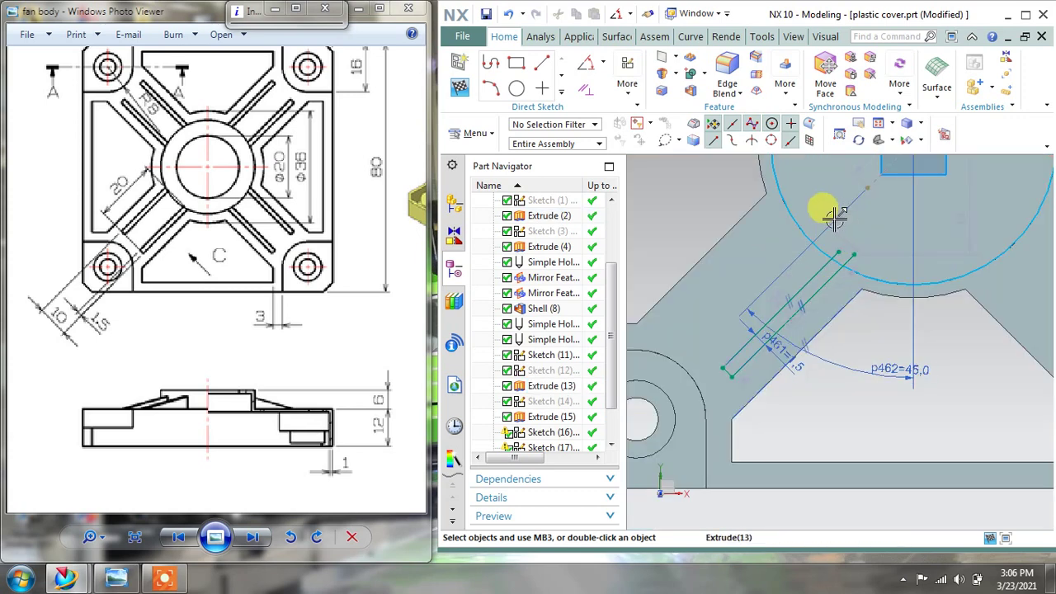
pyautogui.scroll(1, 877, 211)
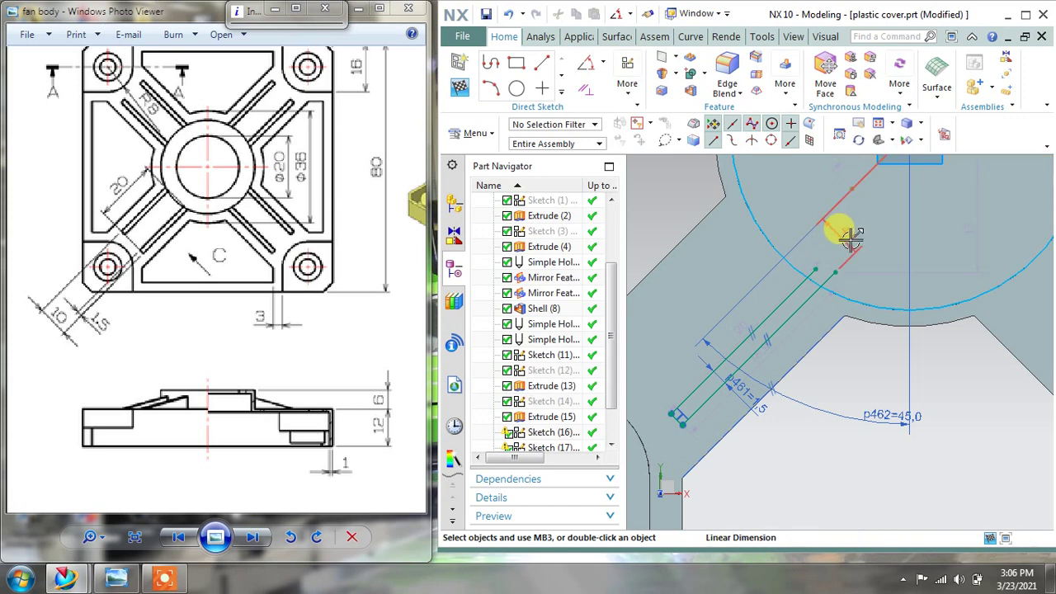
# Step: Set the distance from the diagonal reference line to the rib profile's upper long line to 3.5 with an inferred linear dimension
pyautogui.click(849, 237)
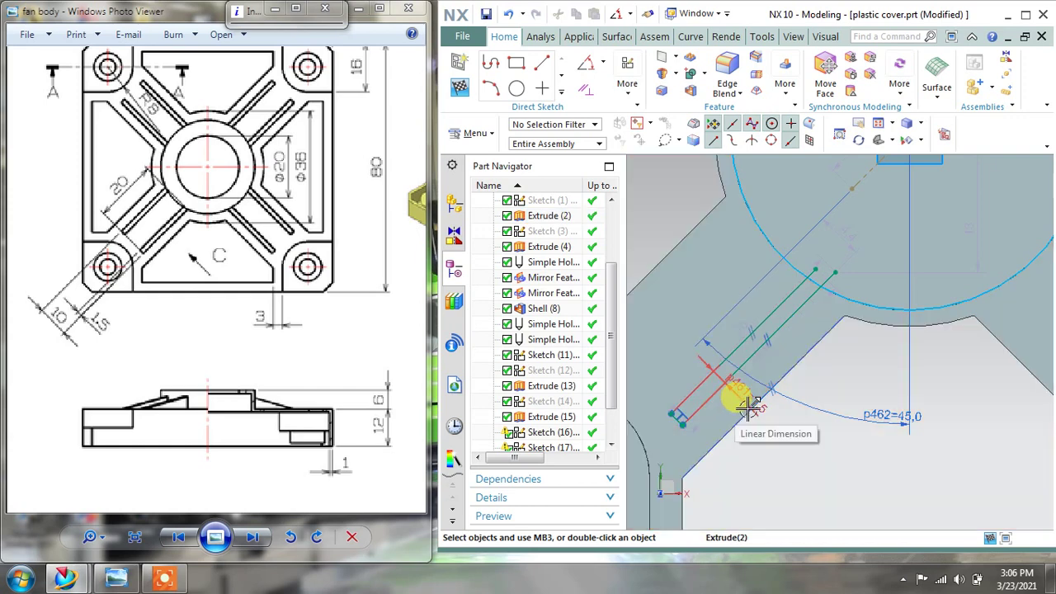
pyautogui.click(747, 406)
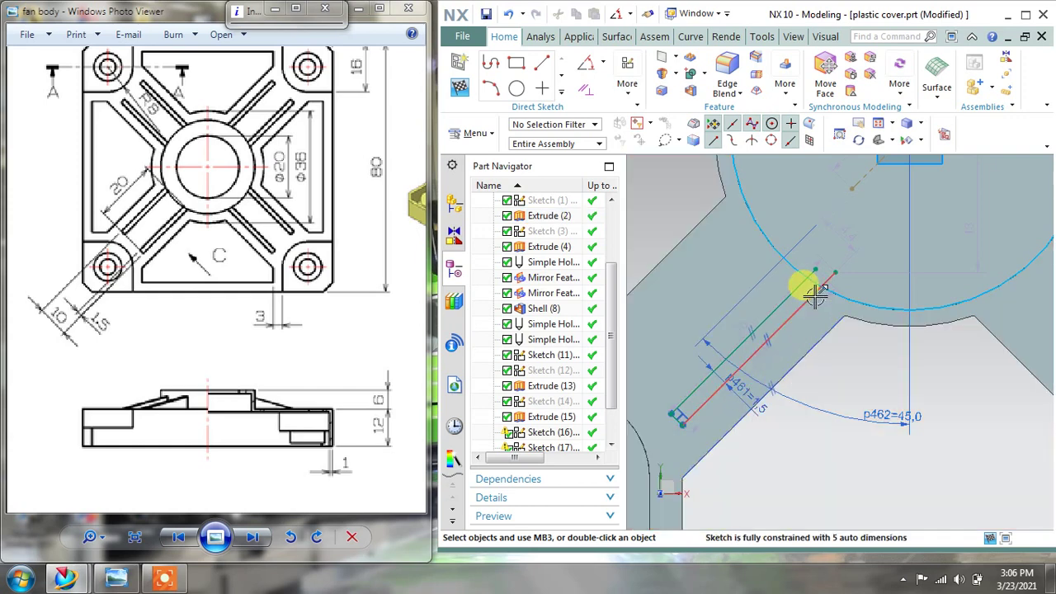
pyautogui.click(605, 66)
pyautogui.click(544, 102)
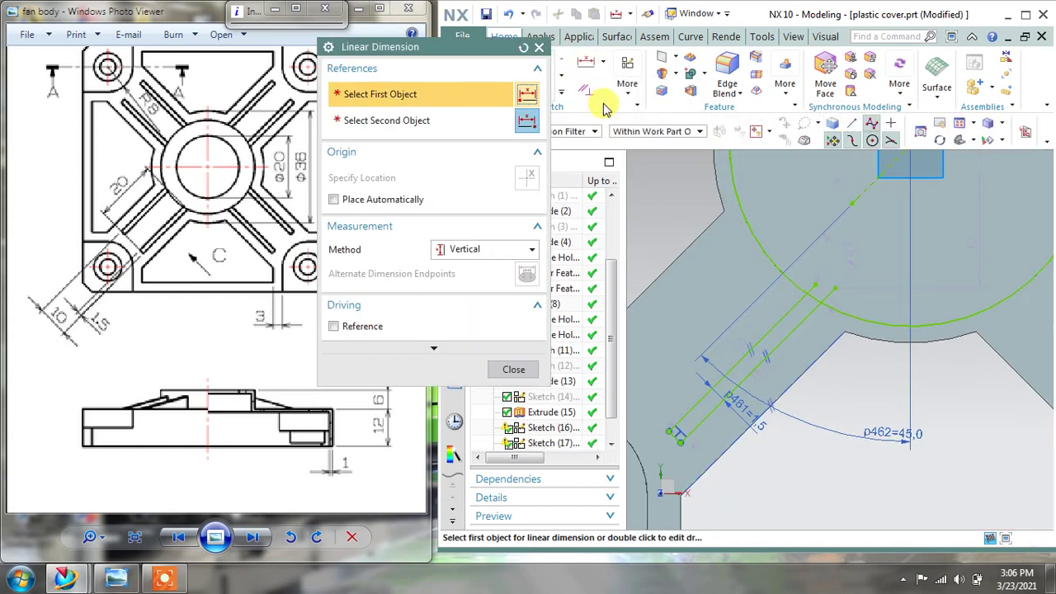
pyautogui.click(439, 247)
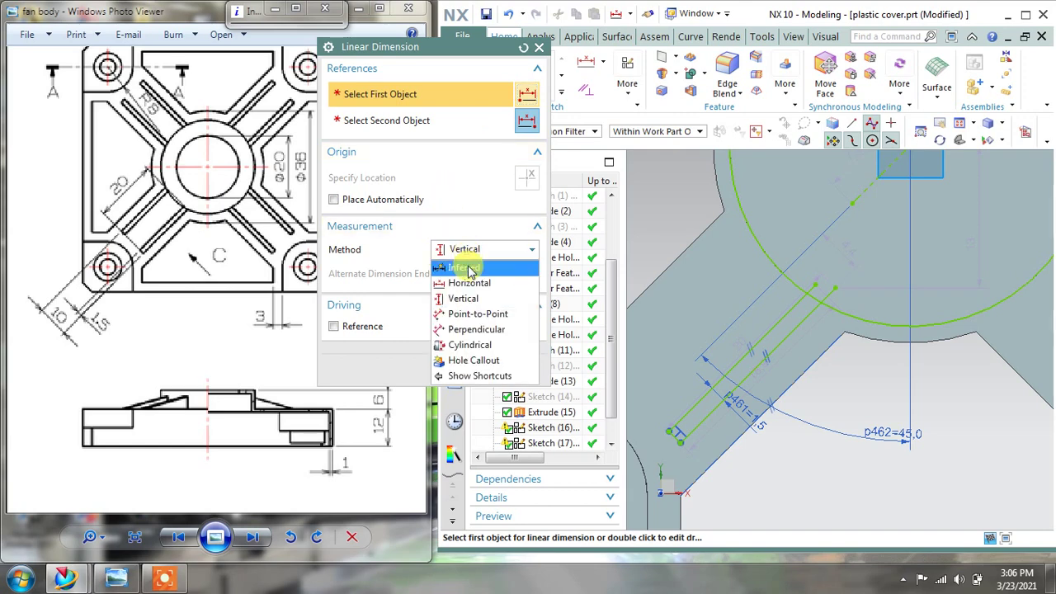
pyautogui.click(463, 263)
pyautogui.click(774, 299)
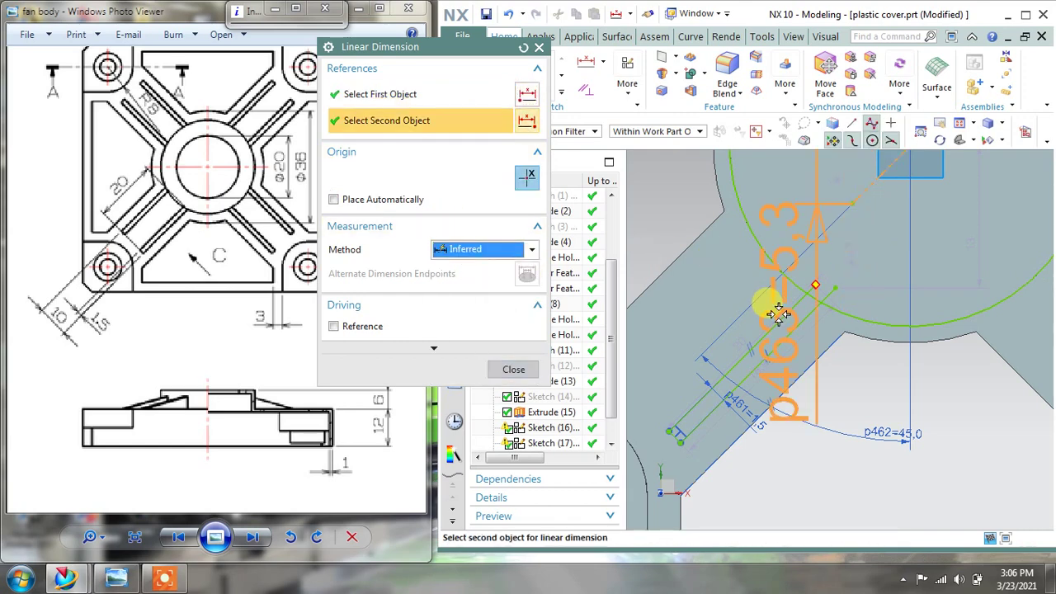
pyautogui.click(863, 229)
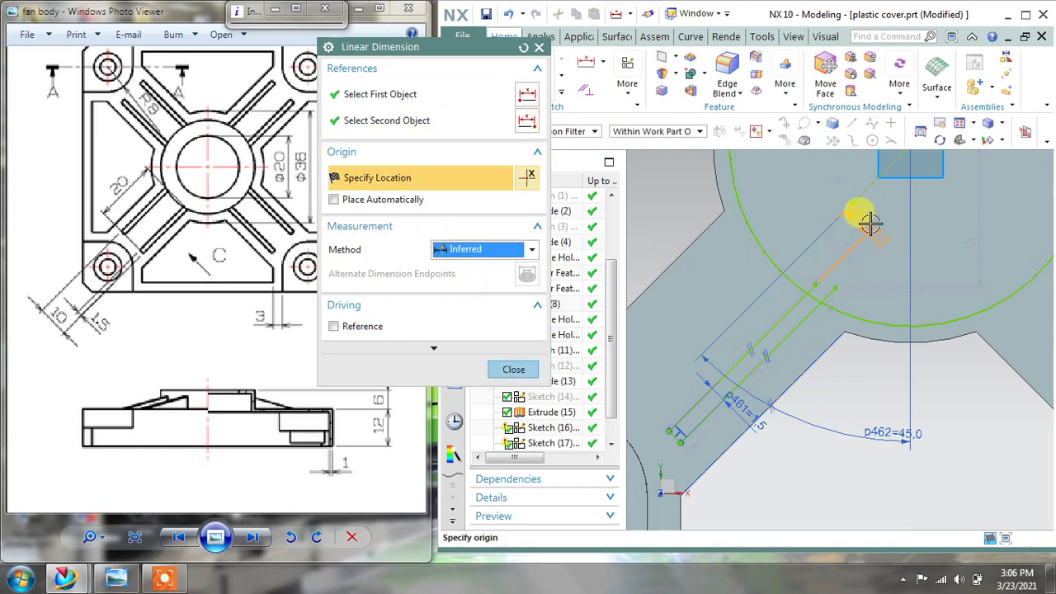
pyautogui.click(867, 220)
pyautogui.write('3')
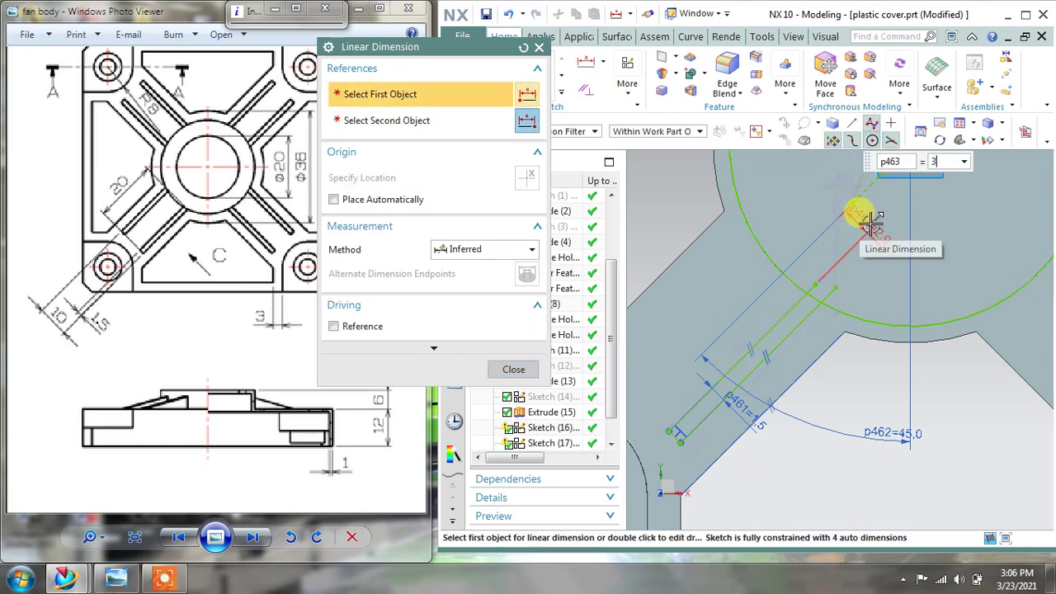
pyautogui.write('.5')
pyautogui.click(859, 213)
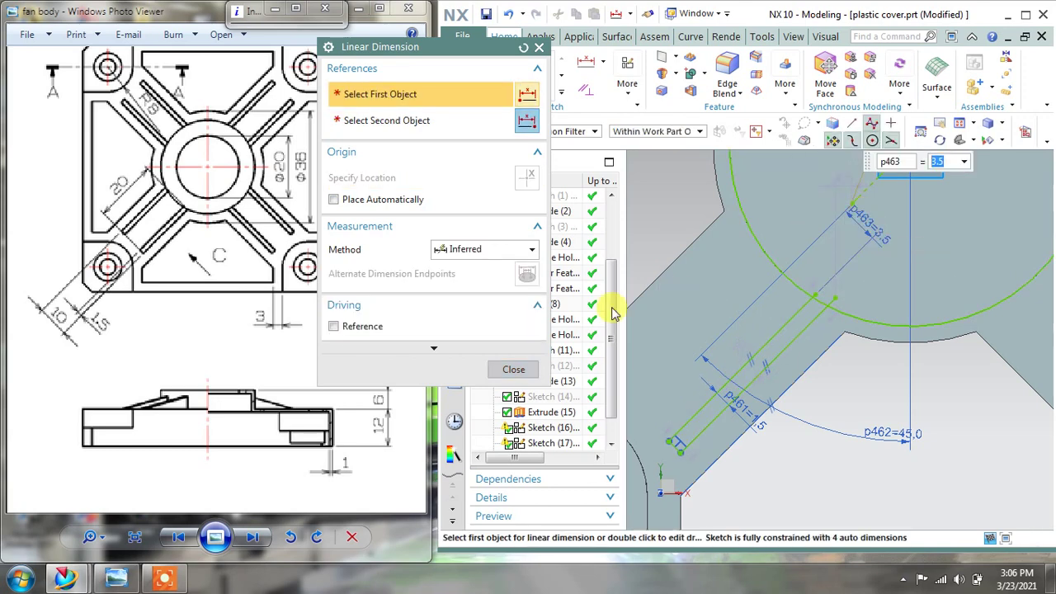
pyautogui.click(507, 369)
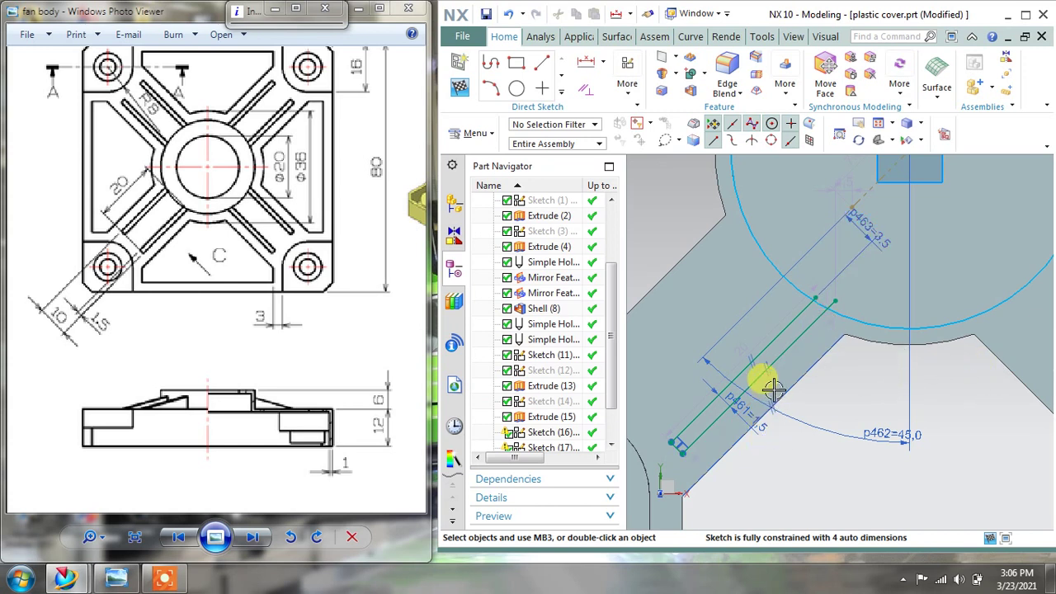
# Step: Trim the rib profile's long lines with Quick Trim so they end on the boss circle
pyautogui.click(596, 88)
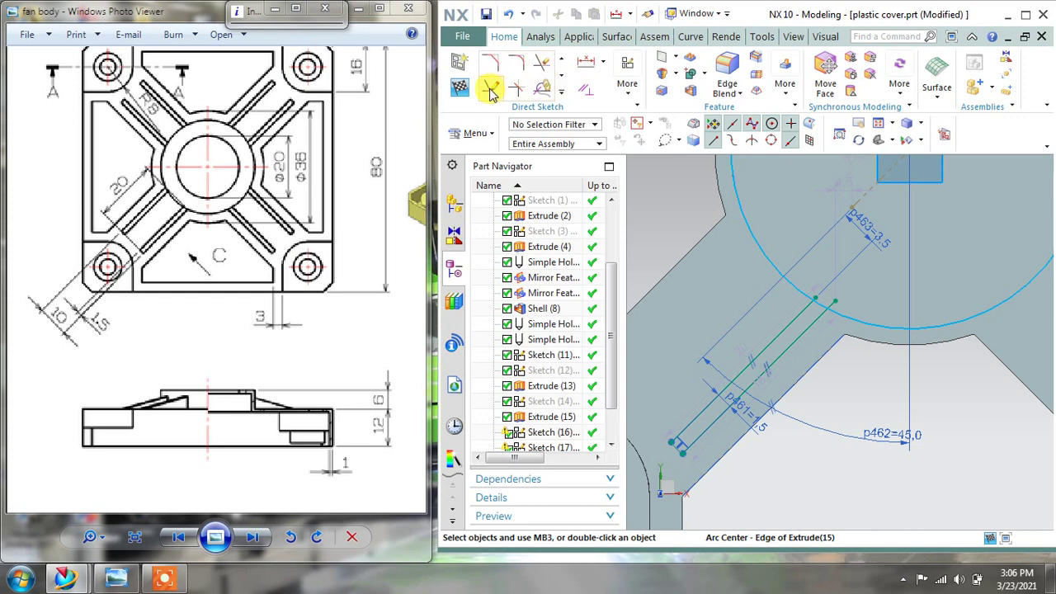
pyautogui.click(543, 65)
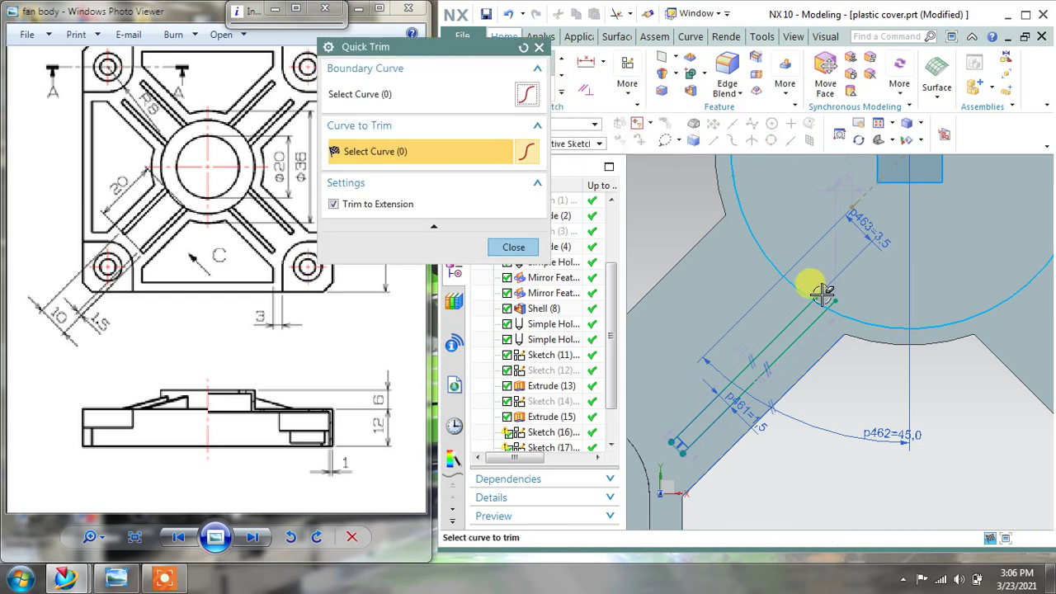
pyautogui.scroll(2, 814, 283)
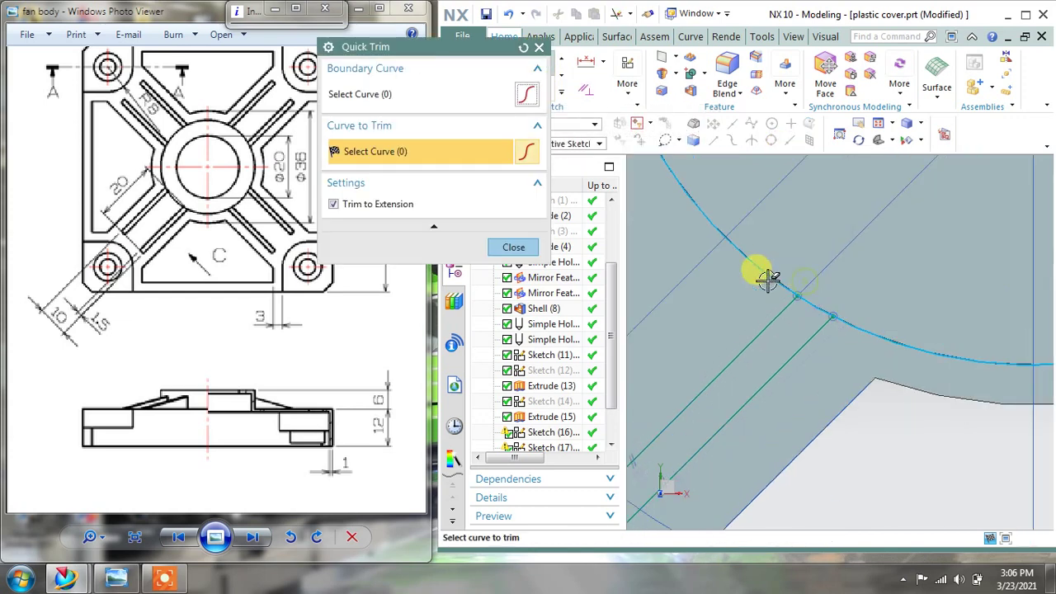
pyautogui.click(513, 247)
# Step: Dimension the rib profile's lower long line from the boss circle to its outer end at 20
pyautogui.scroll(-2, 923, 322)
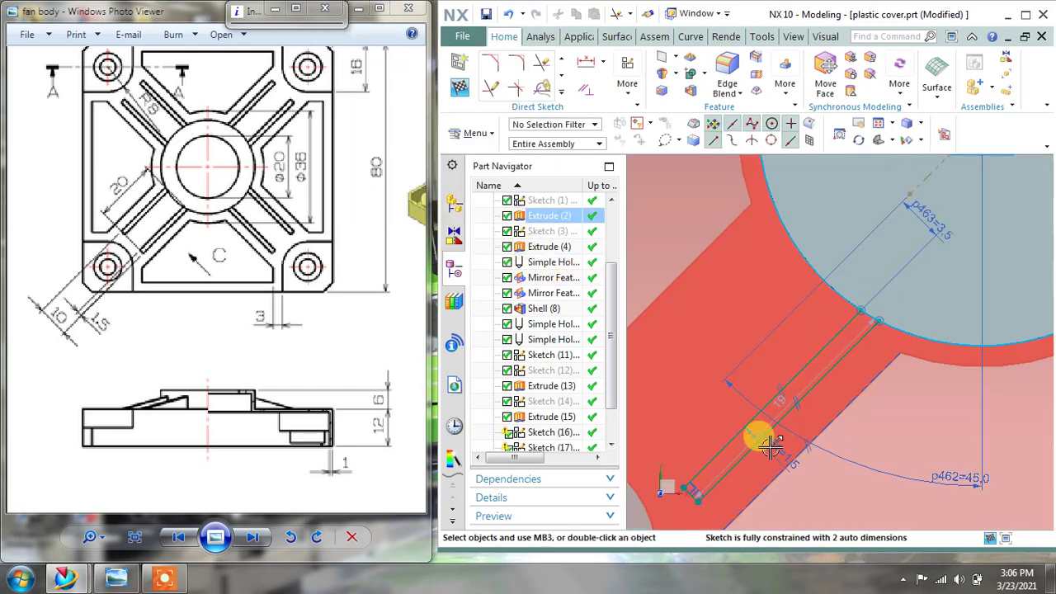
pyautogui.scroll(-2, 783, 367)
pyautogui.click(777, 330)
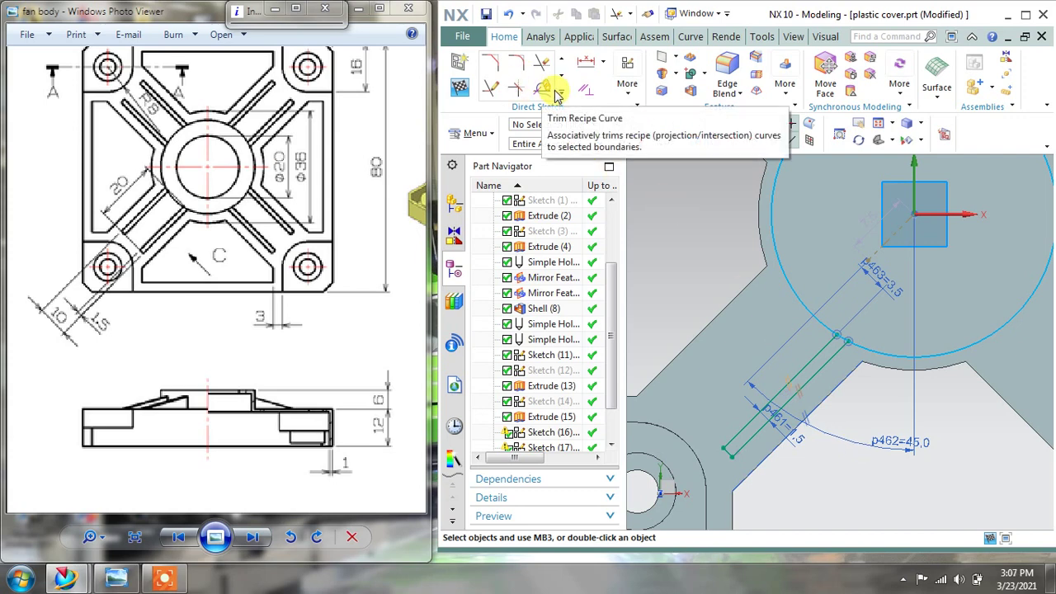
pyautogui.click(595, 65)
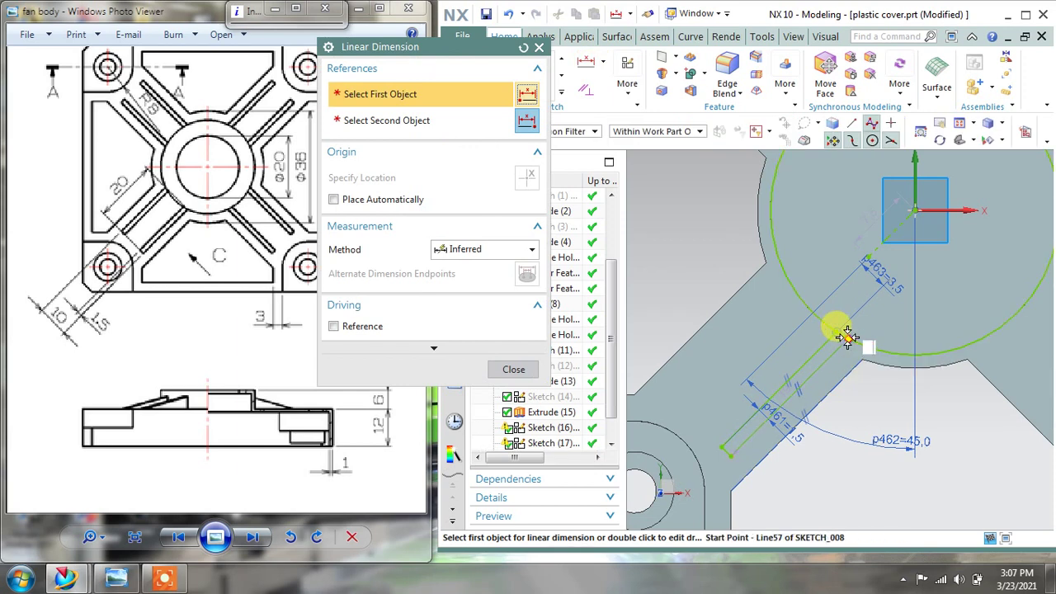
pyautogui.click(847, 337)
pyautogui.click(733, 453)
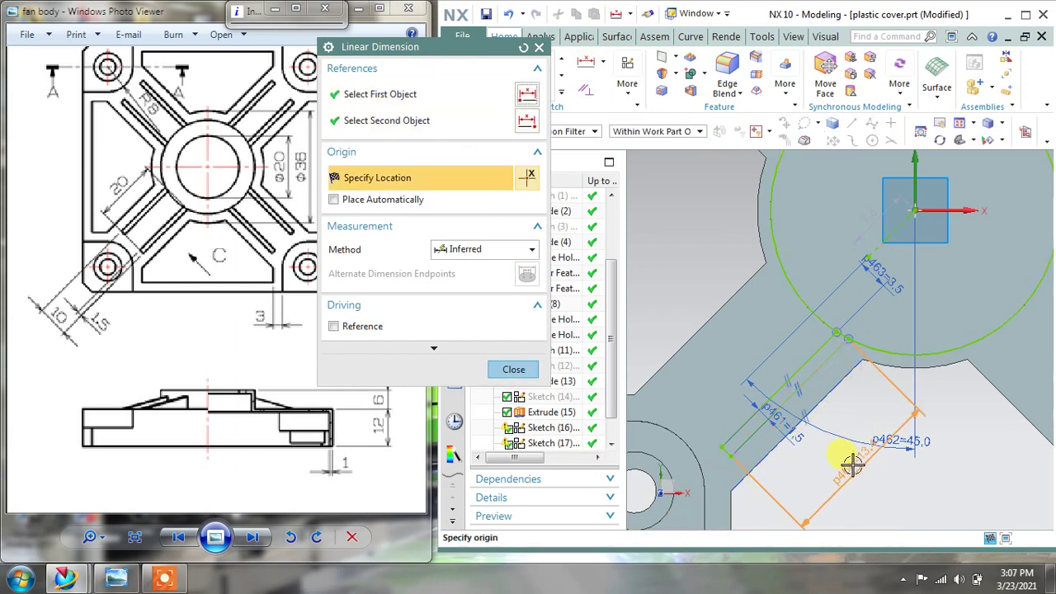
pyautogui.click(858, 460)
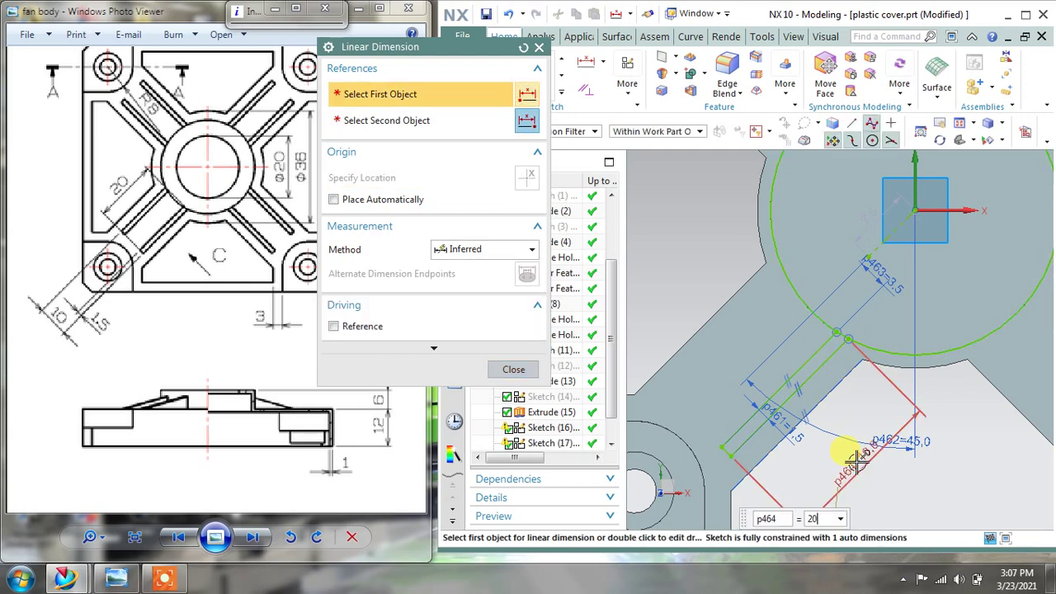
pyautogui.write('20')
pyautogui.press('Return')
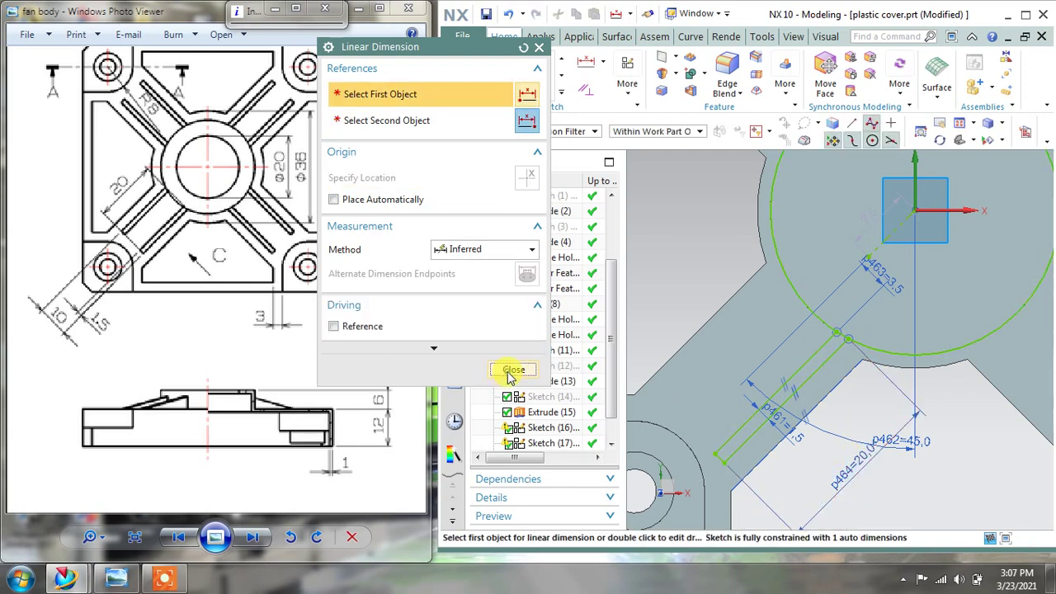
pyautogui.click(508, 369)
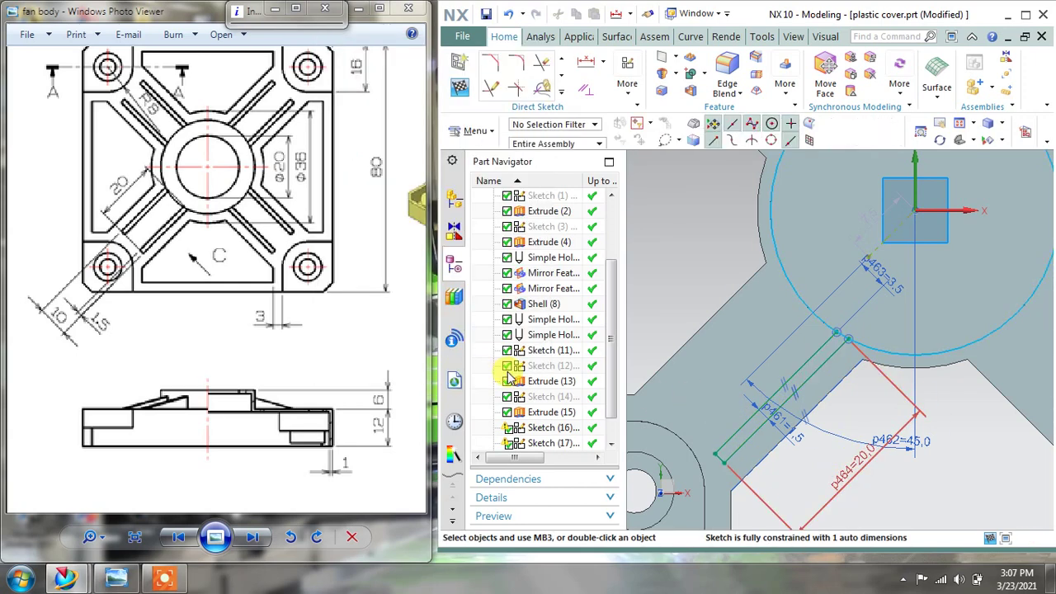
# Step: Mirror the rib profile's three connected curves about the diagonal reference line with Mirror Curve
pyautogui.click(880, 489)
pyautogui.keyDown('shift'); pyautogui.moveTo(881, 490); pyautogui.dragTo(873, 450, button='middle'); pyautogui.keyUp('shift')
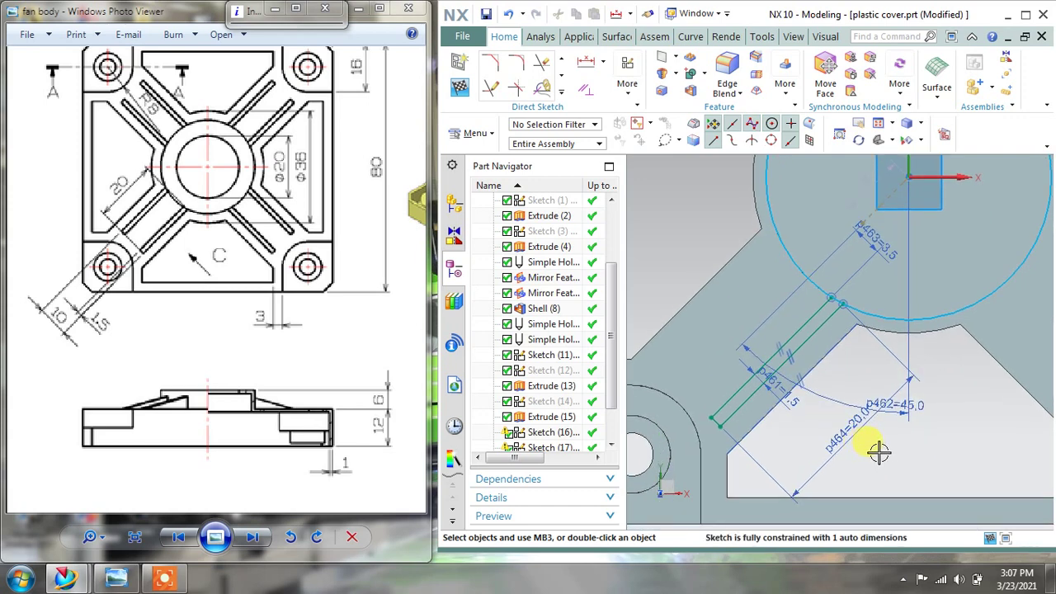
pyautogui.click(560, 93)
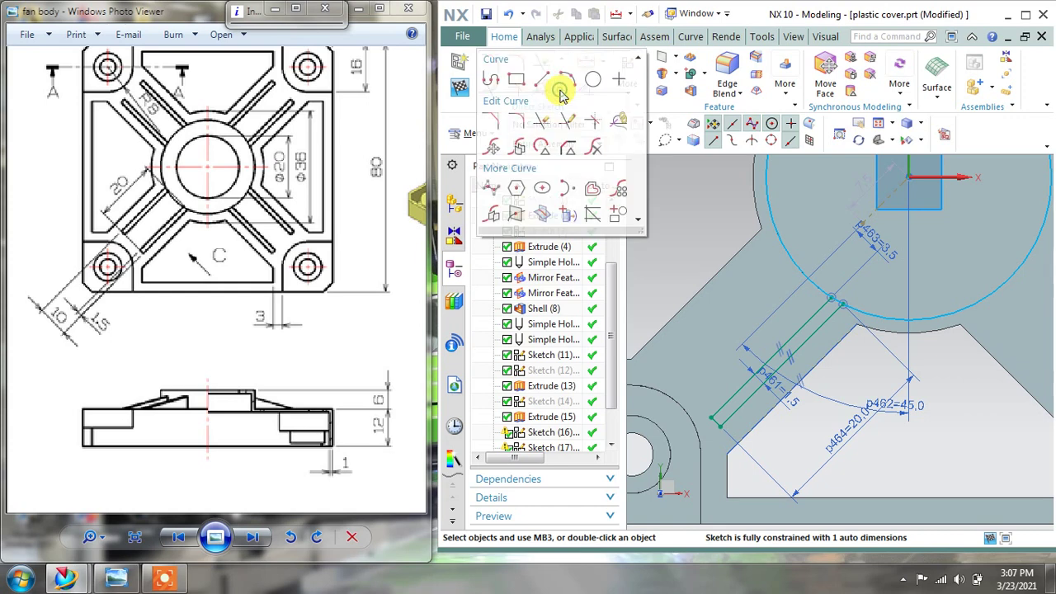
pyautogui.click(492, 216)
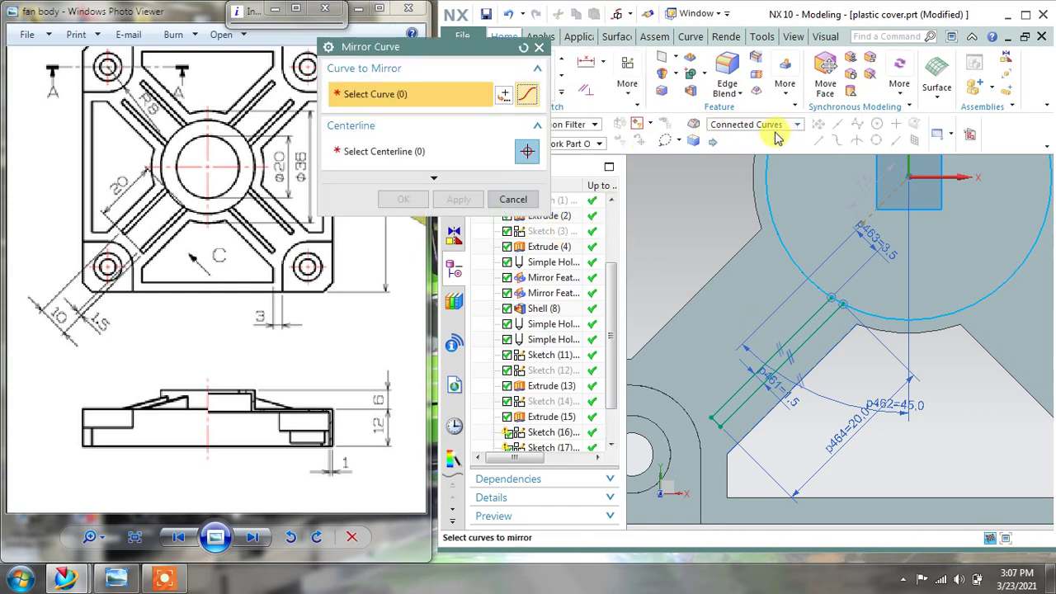
pyautogui.click(796, 327)
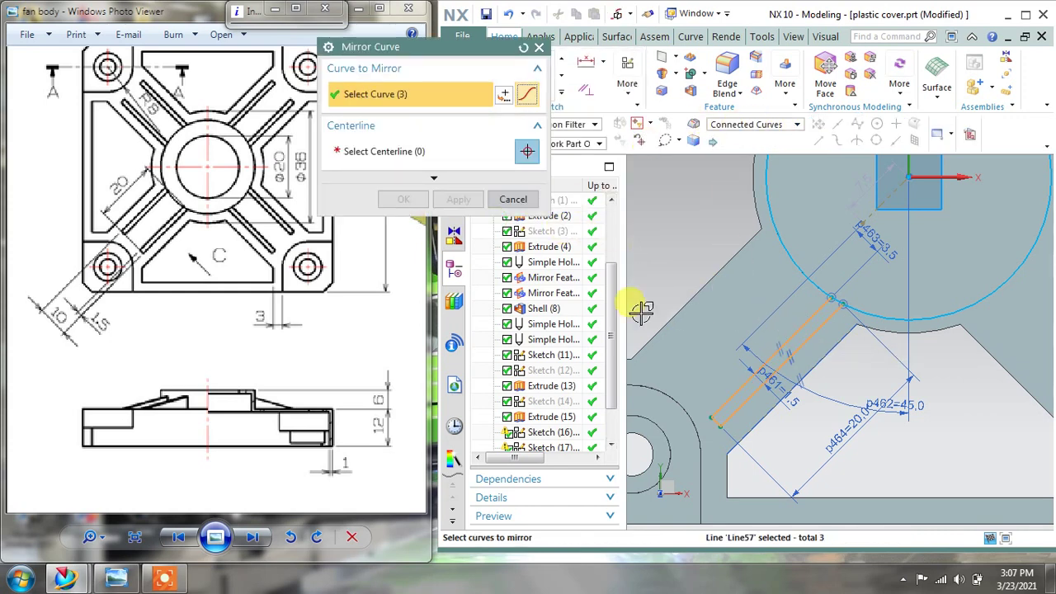
pyautogui.click(425, 151)
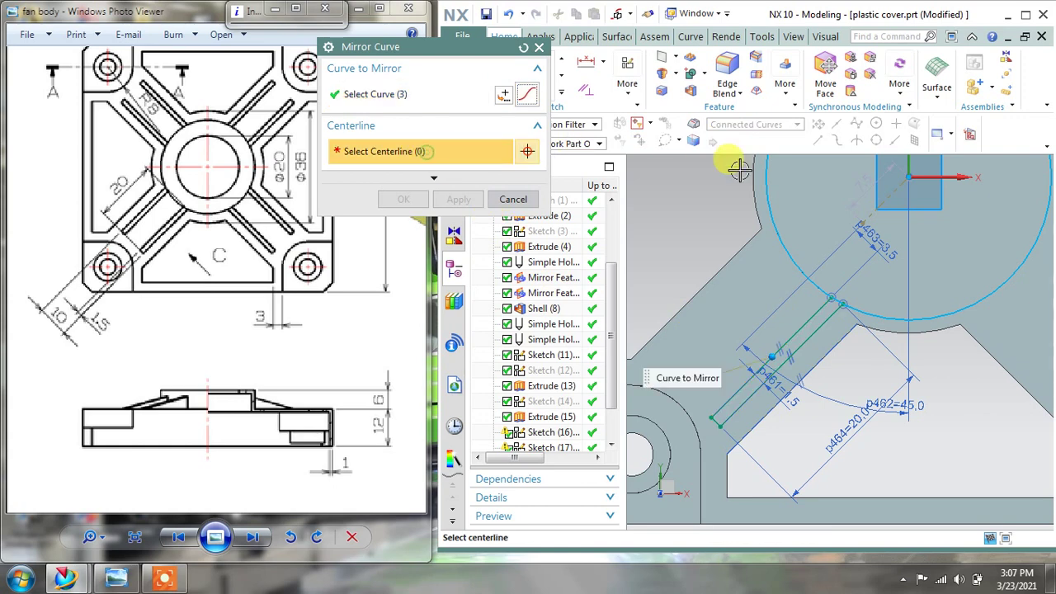
pyautogui.click(869, 203)
pyautogui.click(459, 199)
pyautogui.click(512, 199)
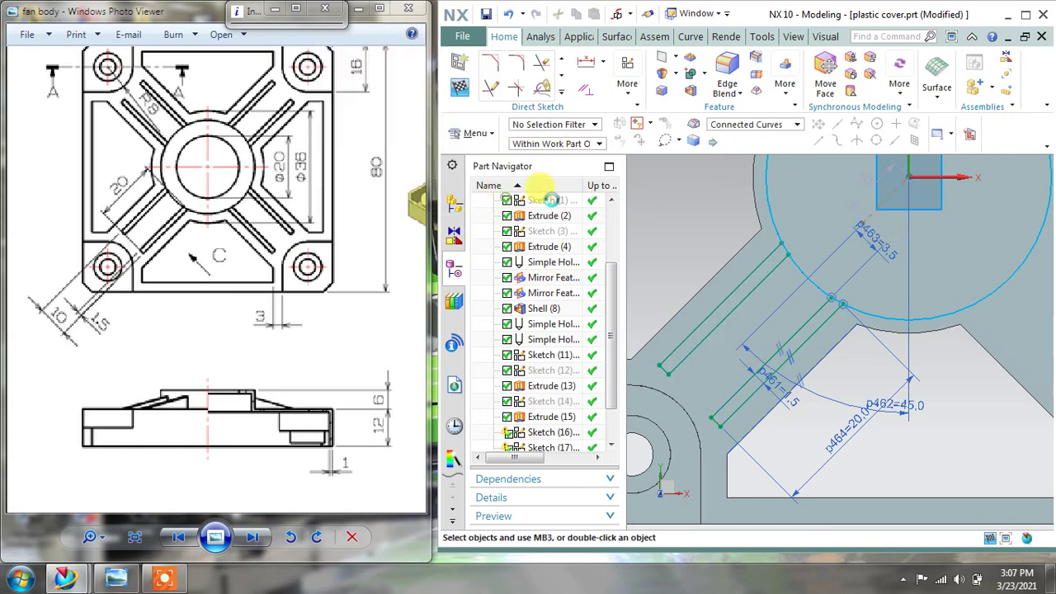
# Step: Pattern both rib profiles in a circular layout about the boss centre with a count of 4 and a pitch angle of 90 degrees
pyautogui.scroll(-3, 791, 291)
pyautogui.keyDown('shift'); pyautogui.moveTo(790, 290); pyautogui.dragTo(754, 348, button='middle'); pyautogui.keyUp('shift')
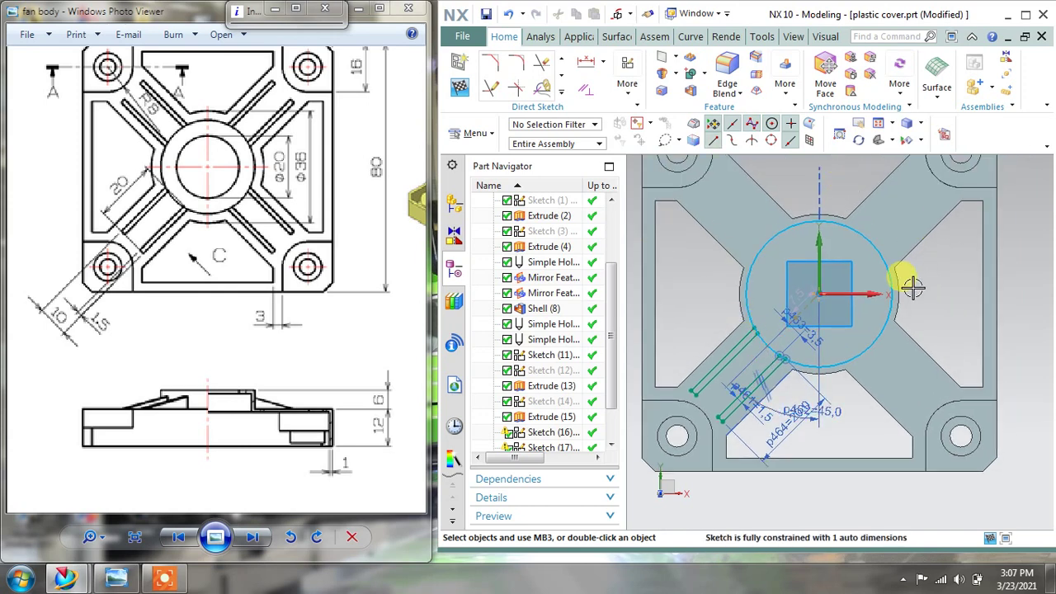
pyautogui.click(564, 94)
pyautogui.click(620, 194)
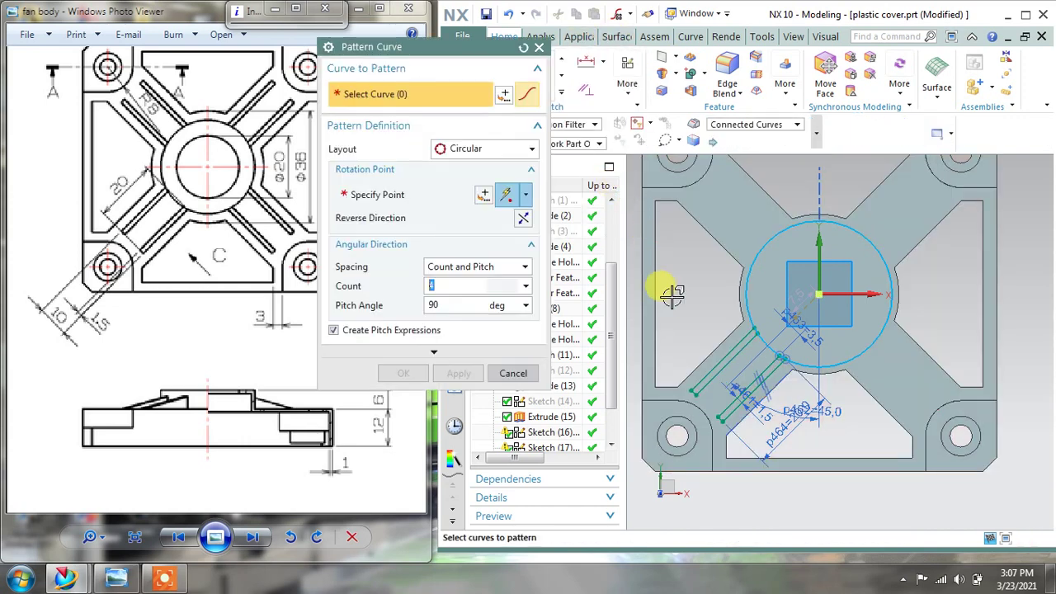
pyautogui.scroll(2, 779, 416)
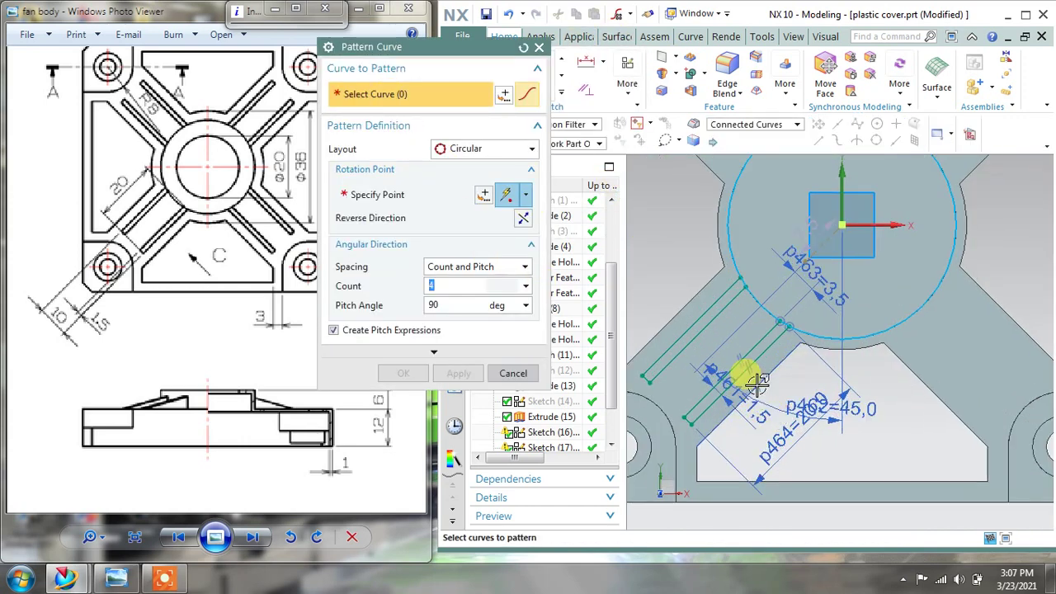
pyautogui.click(745, 355)
pyautogui.click(701, 321)
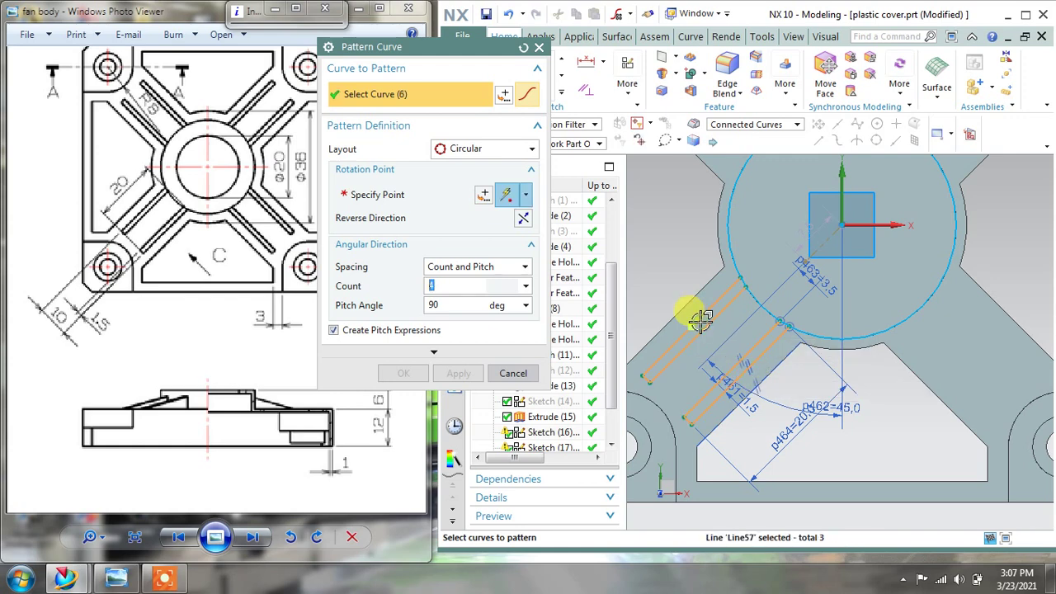
pyautogui.click(376, 195)
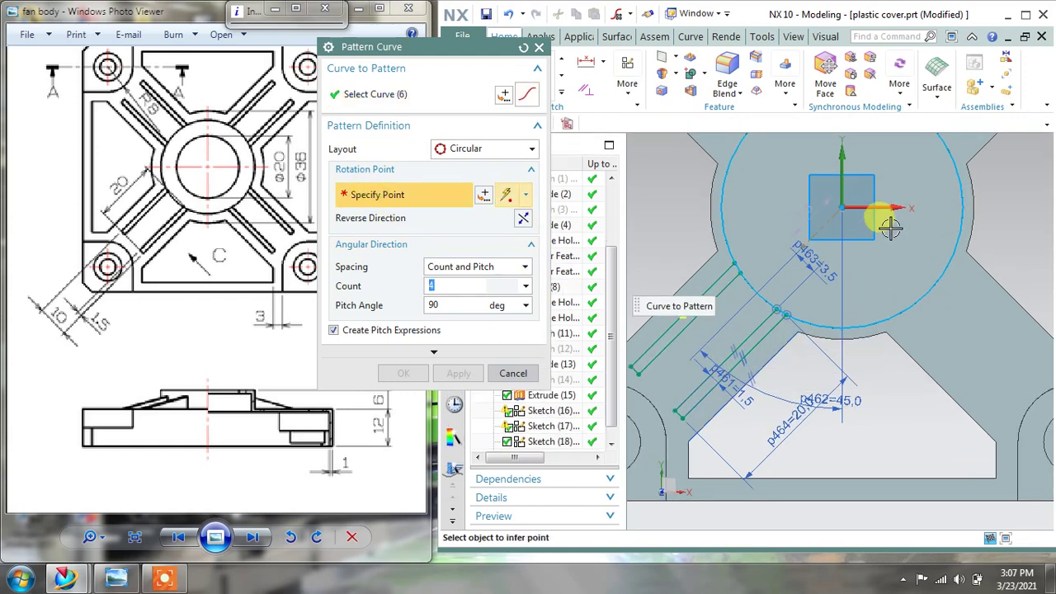
pyautogui.click(842, 206)
pyautogui.scroll(-3, 850, 248)
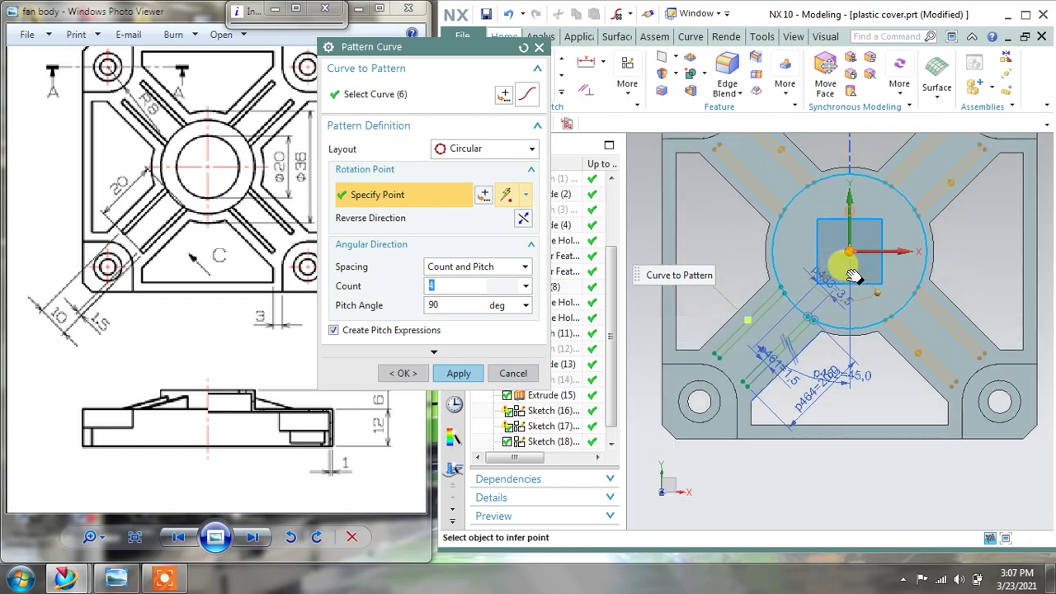
pyautogui.keyDown('shift'); pyautogui.moveTo(854, 276); pyautogui.dragTo(854, 309, button='middle'); pyautogui.keyUp('shift')
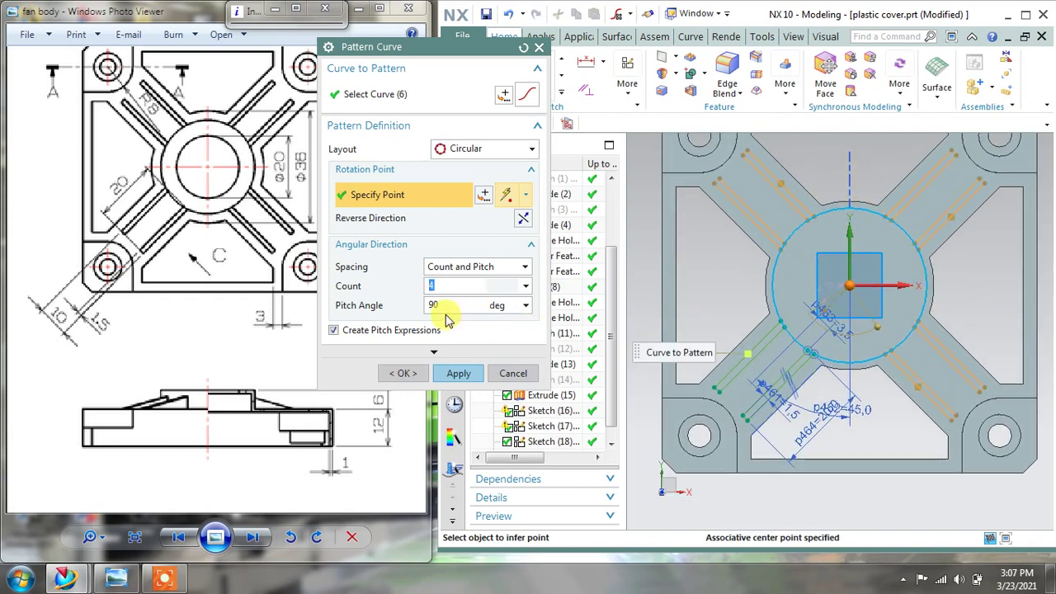
pyautogui.click(459, 375)
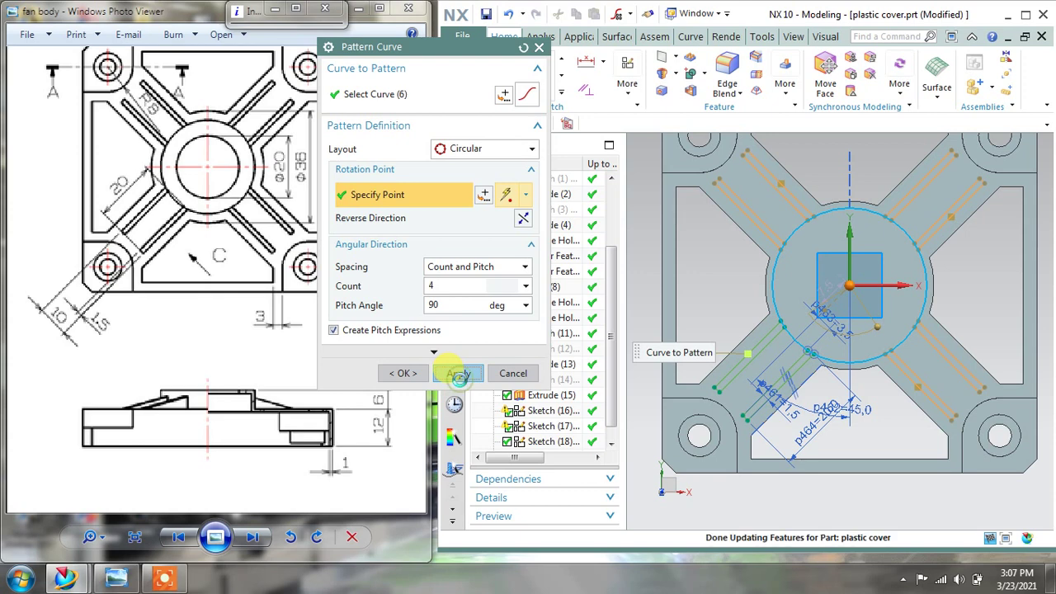
pyautogui.click(510, 374)
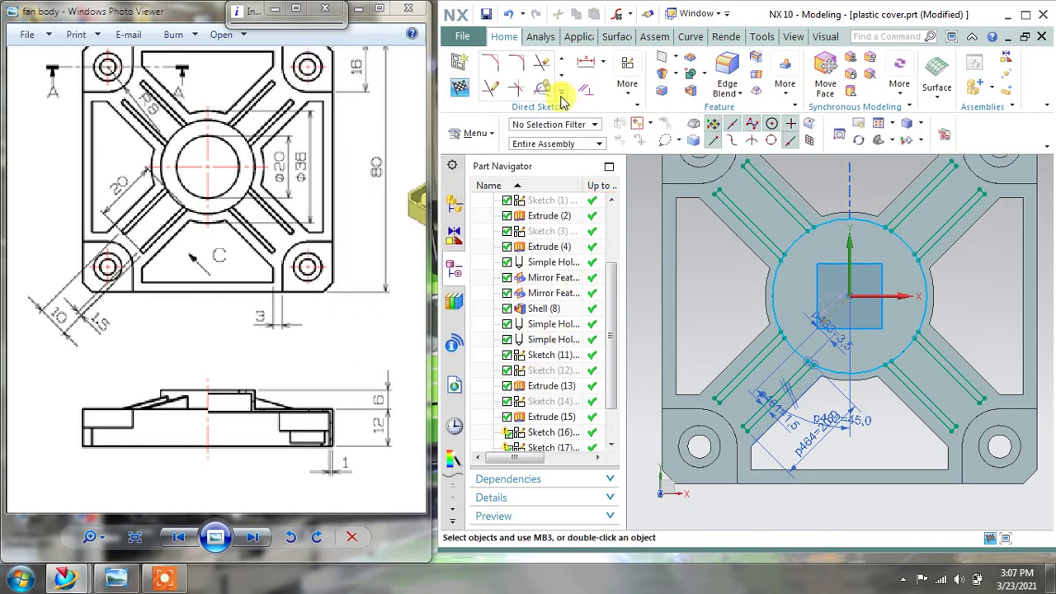
# Step: Trim away the four large boss circle arcs between neighbouring rib pairs with Quick Trim
pyautogui.click(561, 96)
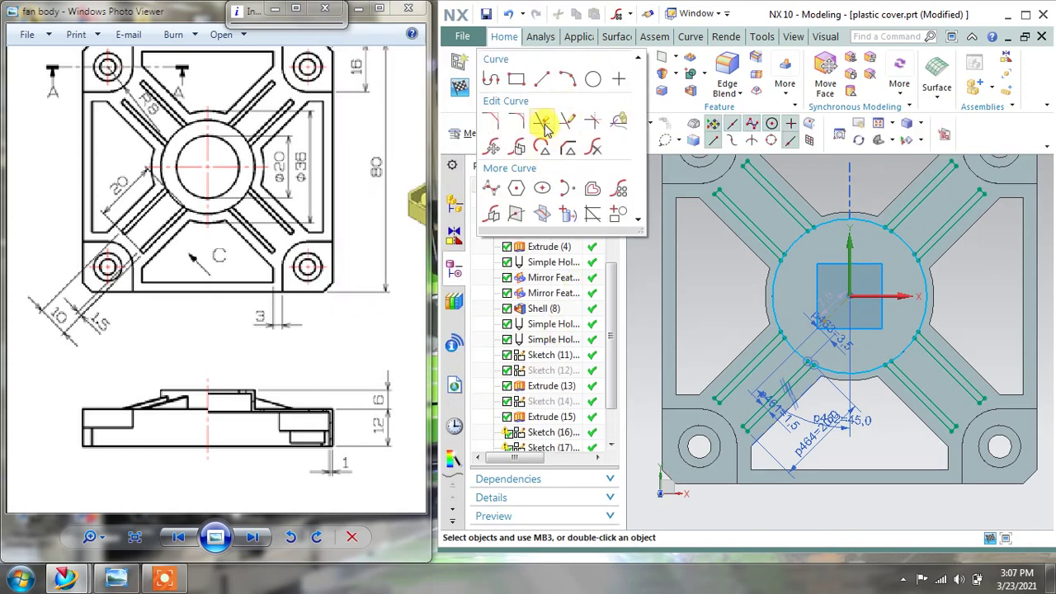
pyautogui.click(546, 124)
pyautogui.click(771, 284)
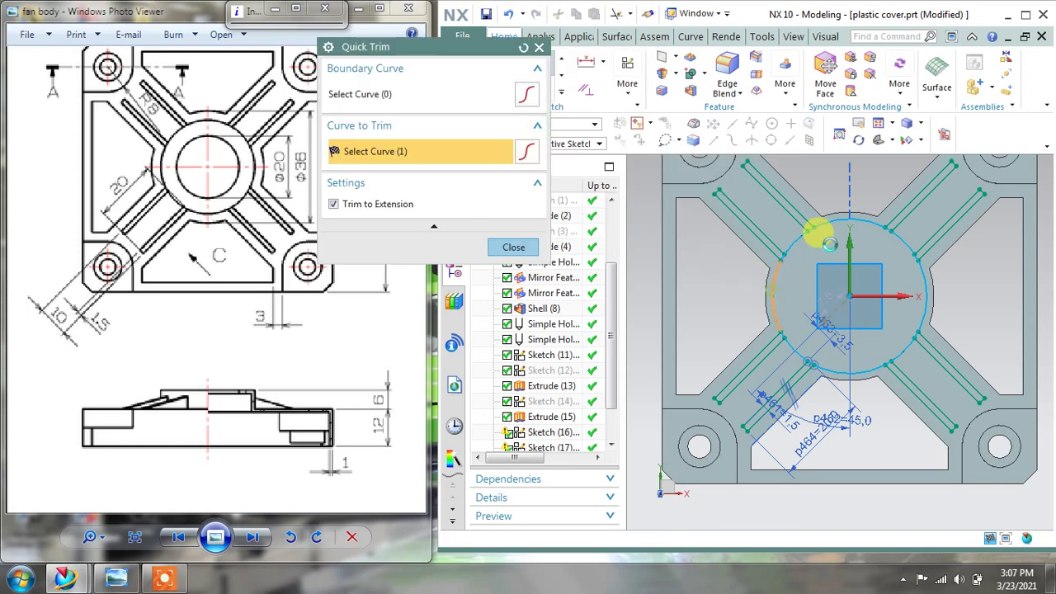
pyautogui.click(831, 213)
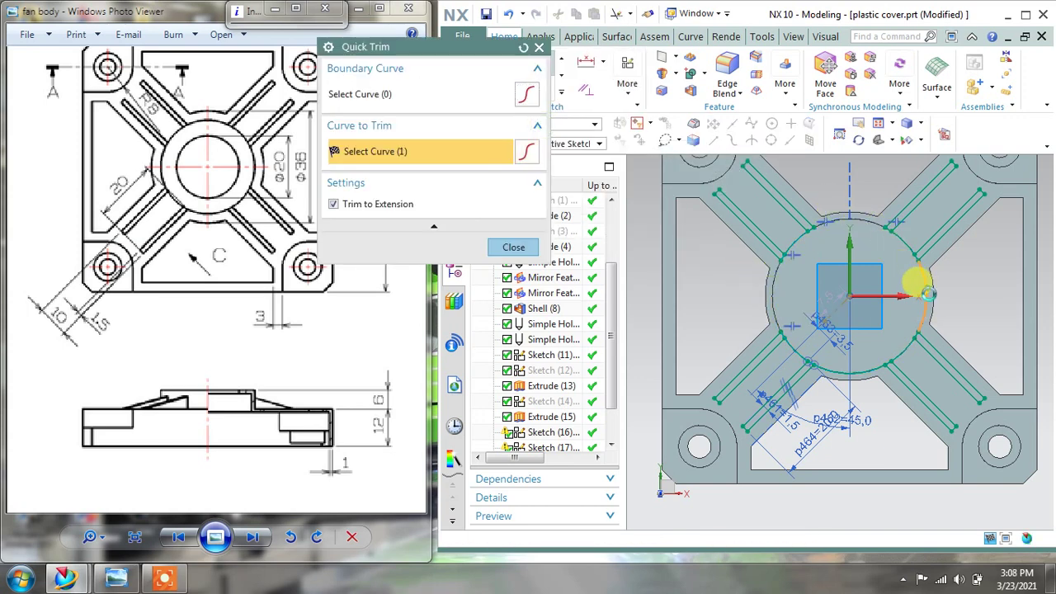
pyautogui.click(928, 294)
pyautogui.click(859, 367)
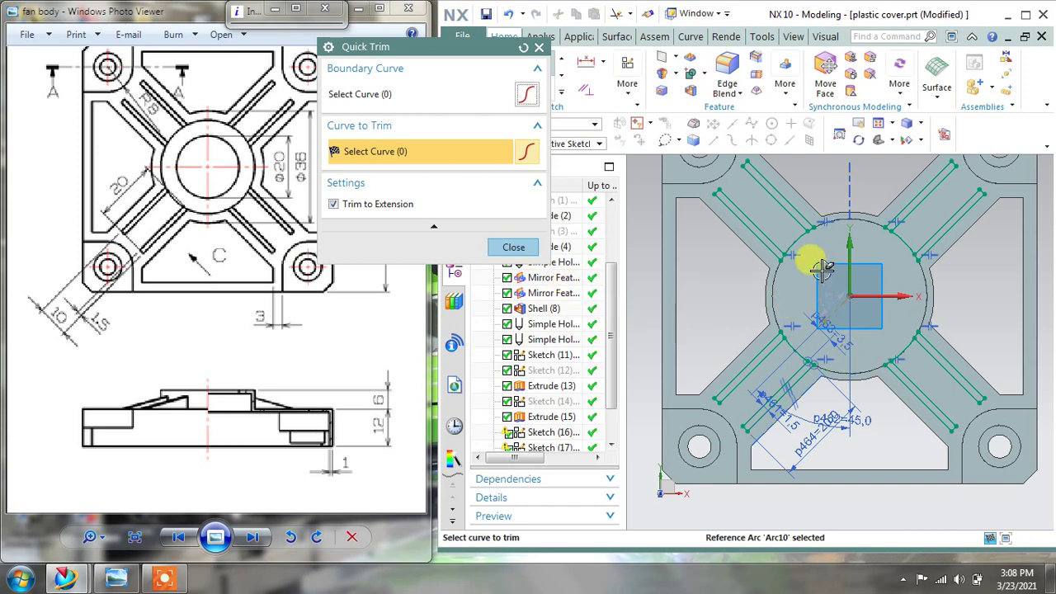
# Step: Trim the remaining boss circle arcs between the two ribs of each pair, leaving closed rib profiles
pyautogui.scroll(3, 816, 259)
pyautogui.click(782, 228)
pyautogui.scroll(-3, 785, 231)
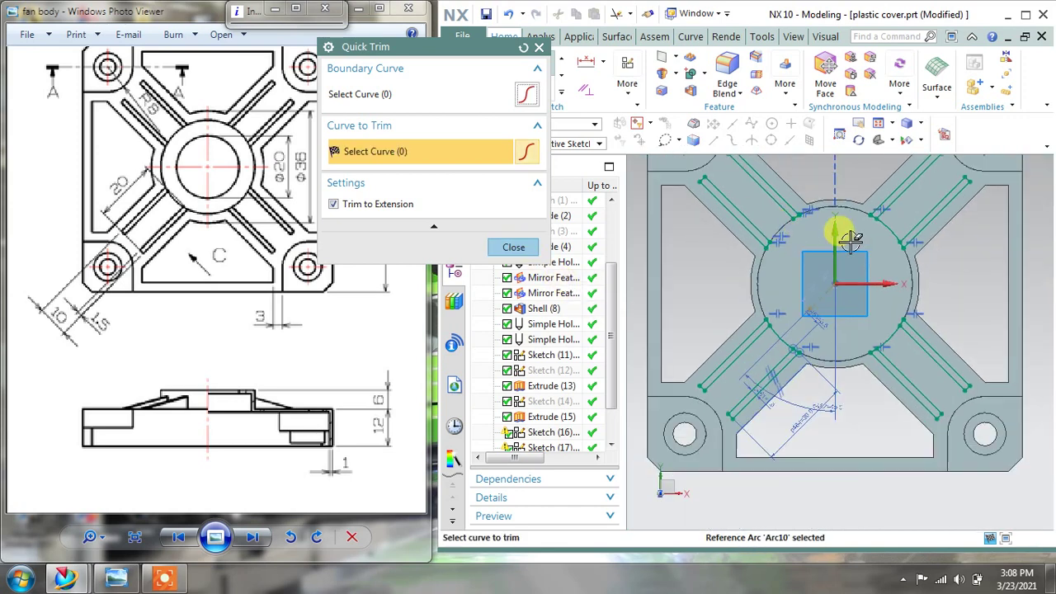
pyautogui.click(888, 229)
pyautogui.scroll(2, 895, 330)
pyautogui.click(889, 335)
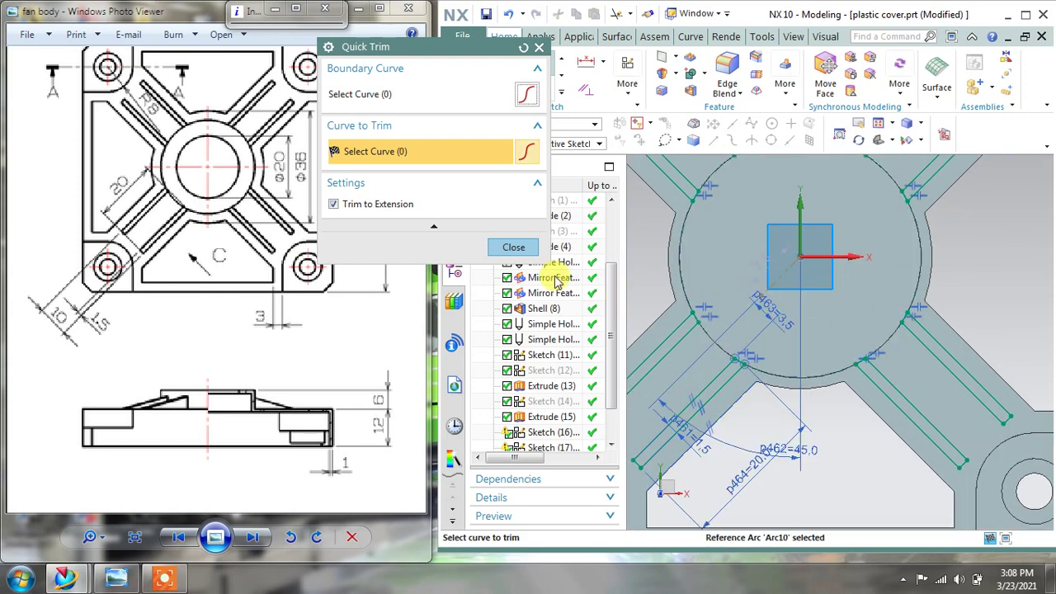
pyautogui.click(513, 246)
# Step: Finish the rib sketch and bring View C of the reference drawing into view to check the rib shape
pyautogui.scroll(-4, 691, 322)
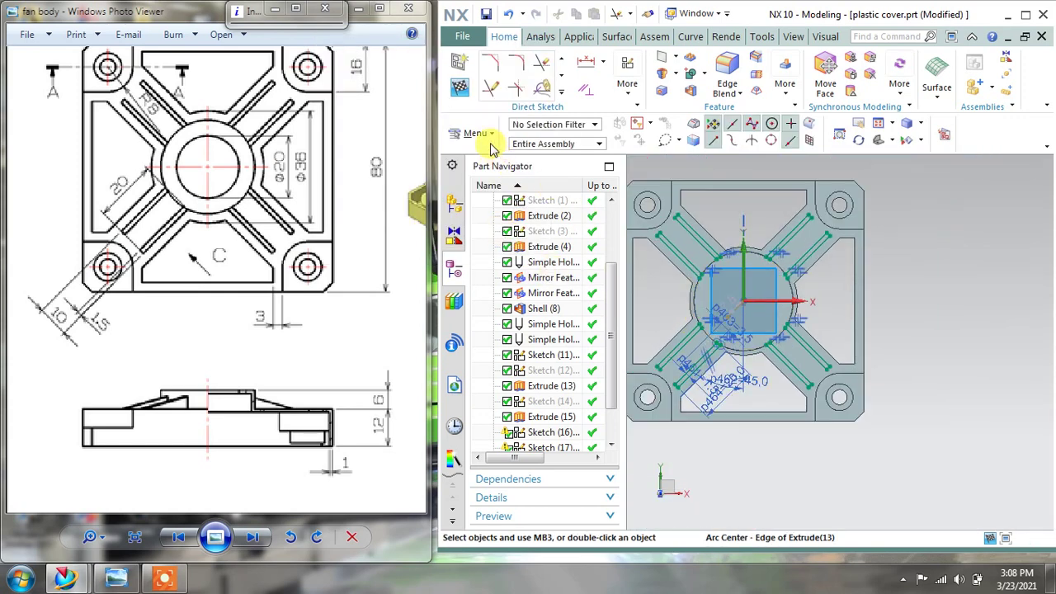
pyautogui.click(462, 93)
pyautogui.moveTo(754, 342)
pyautogui.mouseDown(button='middle')
pyautogui.moveTo(750, 278)
pyautogui.moveTo(636, 352)
pyautogui.mouseUp(button='middle')
pyautogui.moveTo(302, 359)
pyautogui.mouseDown()
pyautogui.moveTo(191, 337)
pyautogui.moveTo(28, 339)
pyautogui.mouseUp()
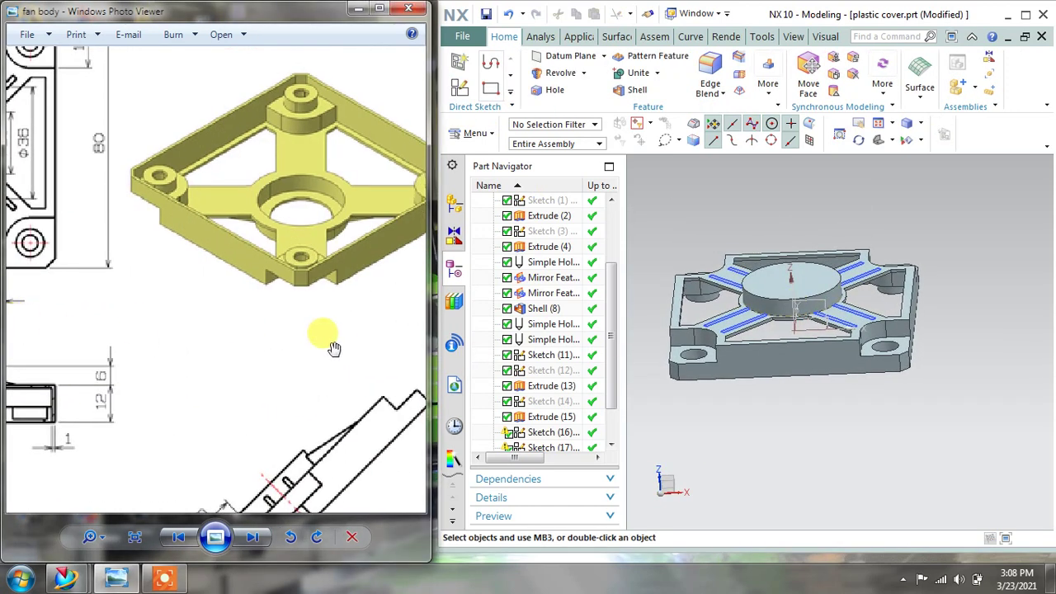
pyautogui.moveTo(334, 349); pyautogui.dragTo(528, 396)
pyautogui.moveTo(118, 313); pyautogui.dragTo(107, 179)
pyautogui.moveTo(169, 402)
pyautogui.mouseDown()
pyautogui.moveTo(344, 321)
pyautogui.moveTo(48, 323)
pyautogui.mouseUp()
pyautogui.moveTo(303, 323); pyautogui.dragTo(235, 342)
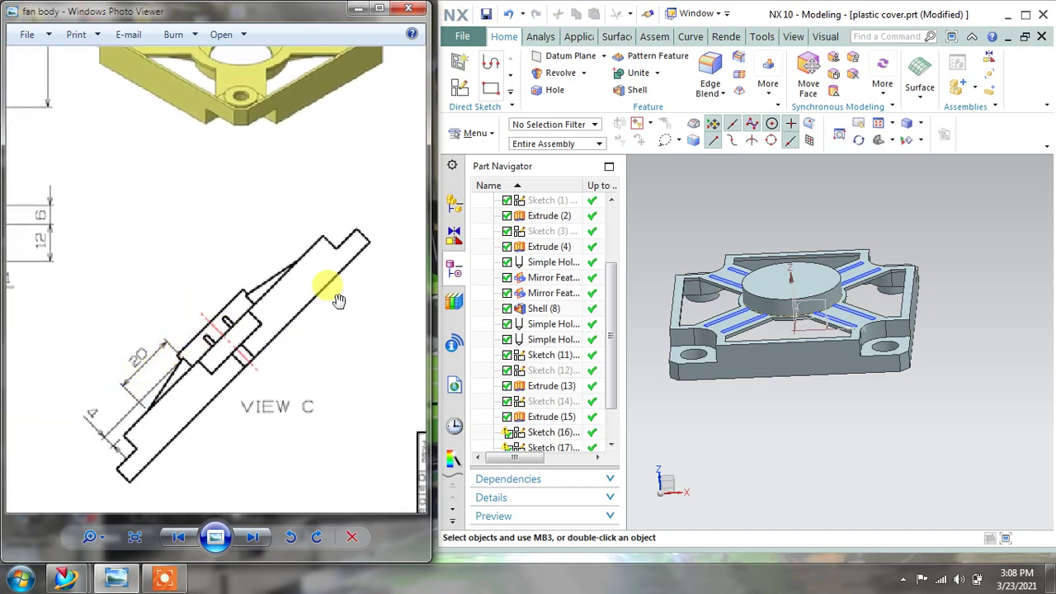
# Step: Extrude the whole rib sketch from 0 to 4 mm along the Z axis, united with the cover body
pyautogui.click(585, 72)
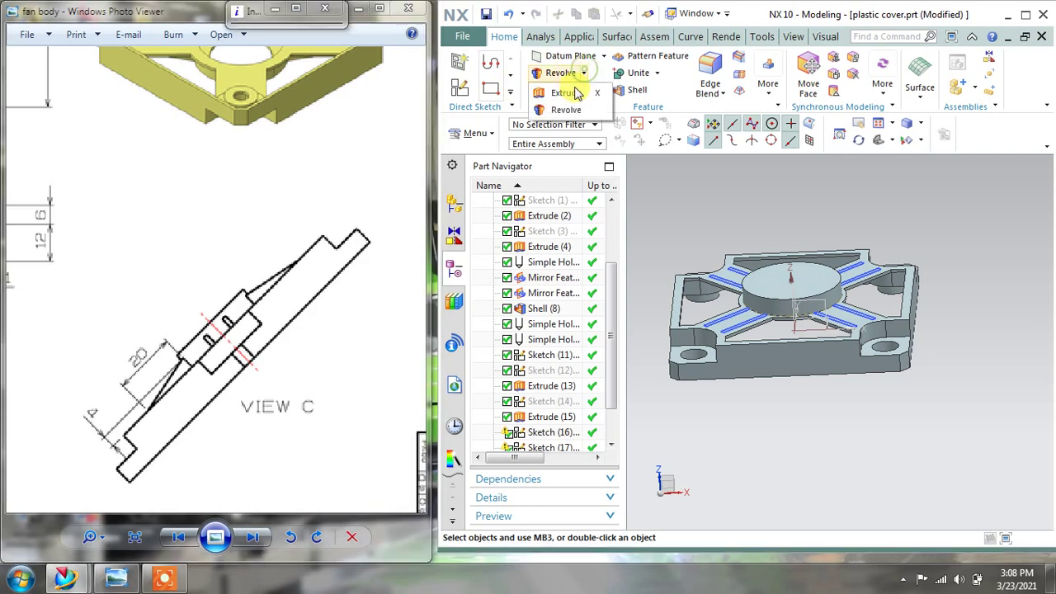
pyautogui.click(570, 90)
pyautogui.scroll(2, 732, 300)
pyautogui.scroll(2, 732, 299)
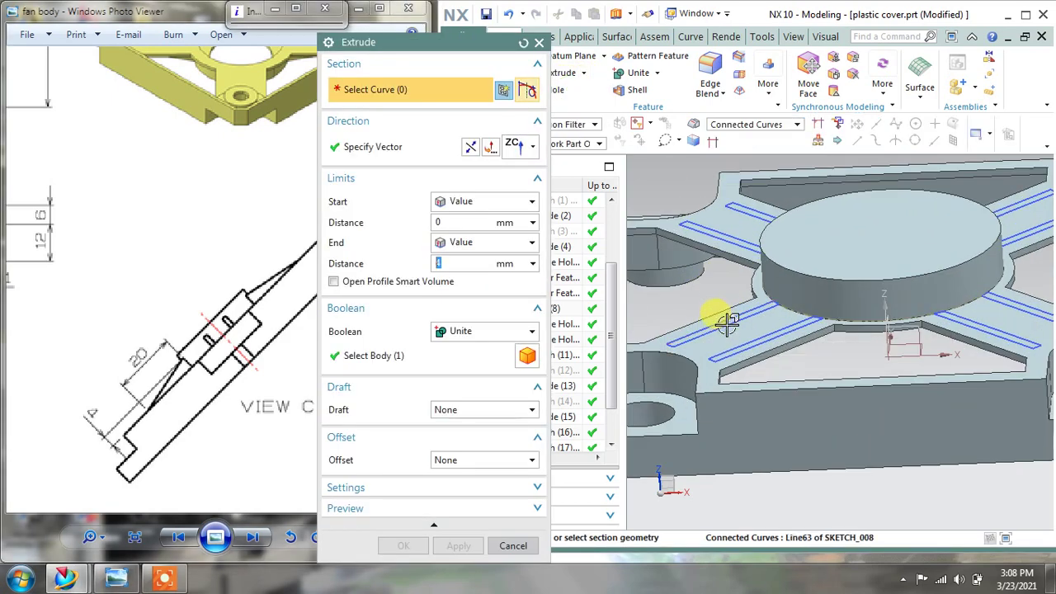
pyautogui.scroll(-2, 727, 329)
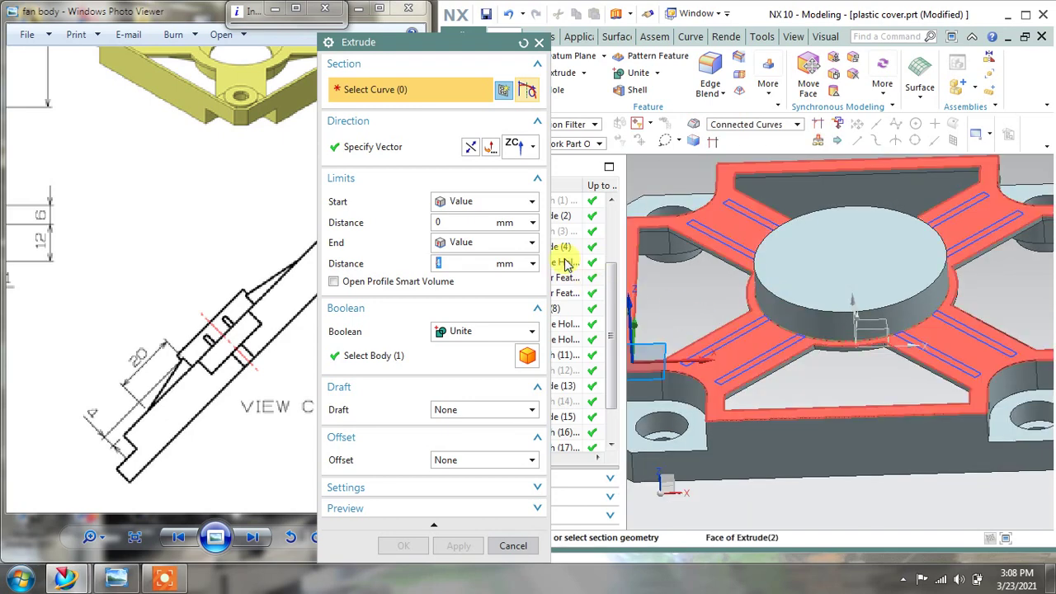
pyautogui.moveTo(458, 41); pyautogui.dragTo(377, 33)
pyautogui.moveTo(609, 324); pyautogui.dragTo(609, 361)
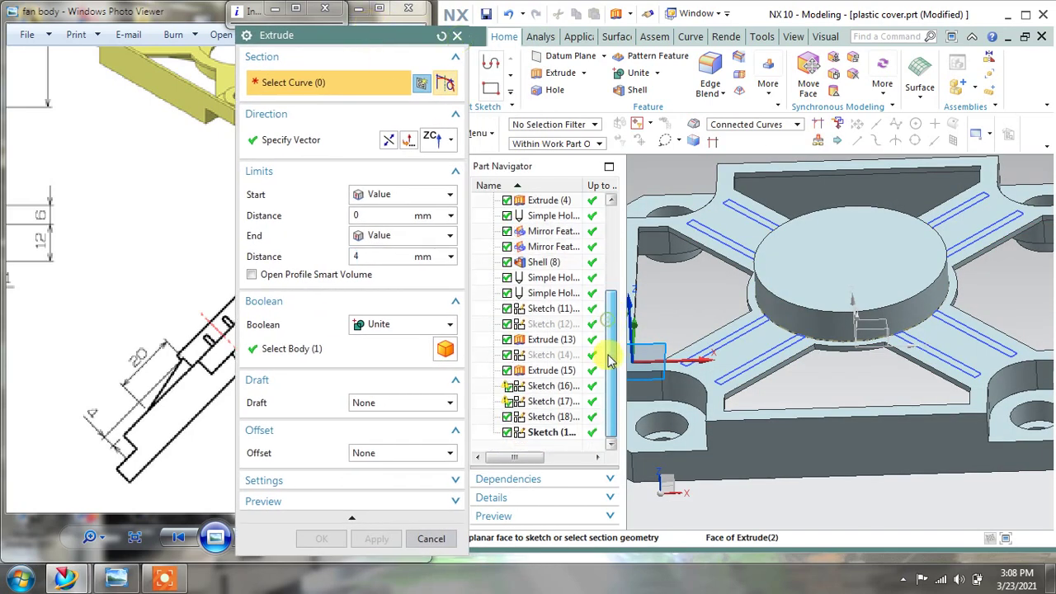
pyautogui.click(548, 432)
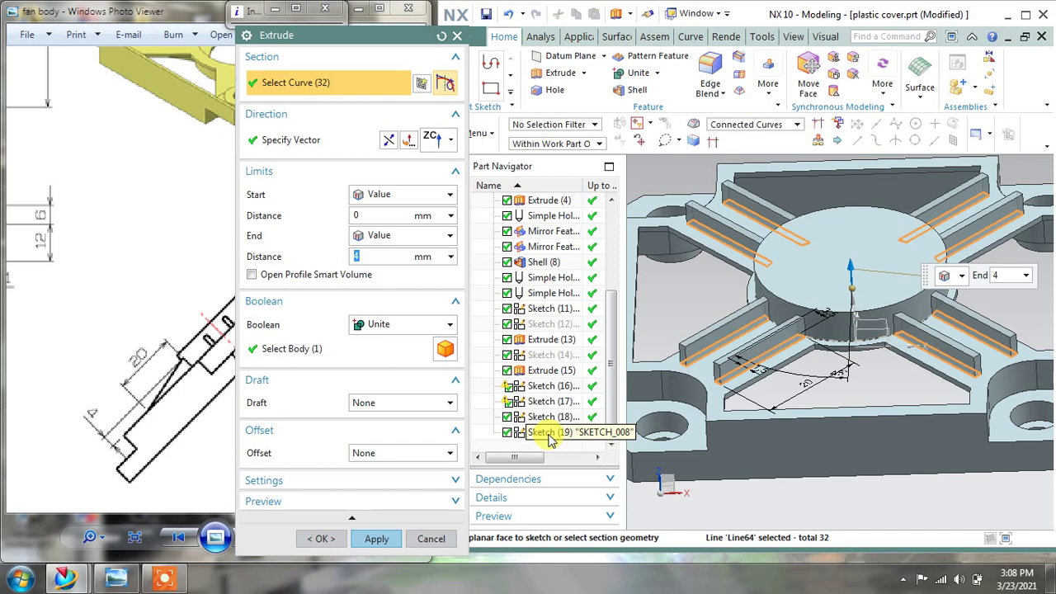
pyautogui.click(359, 257)
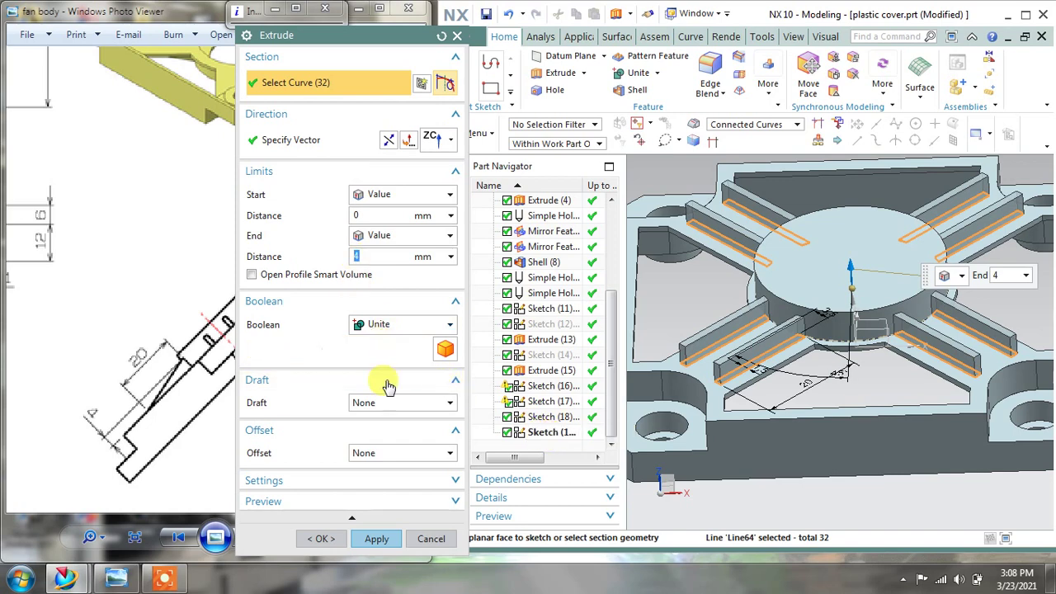
pyautogui.click(376, 537)
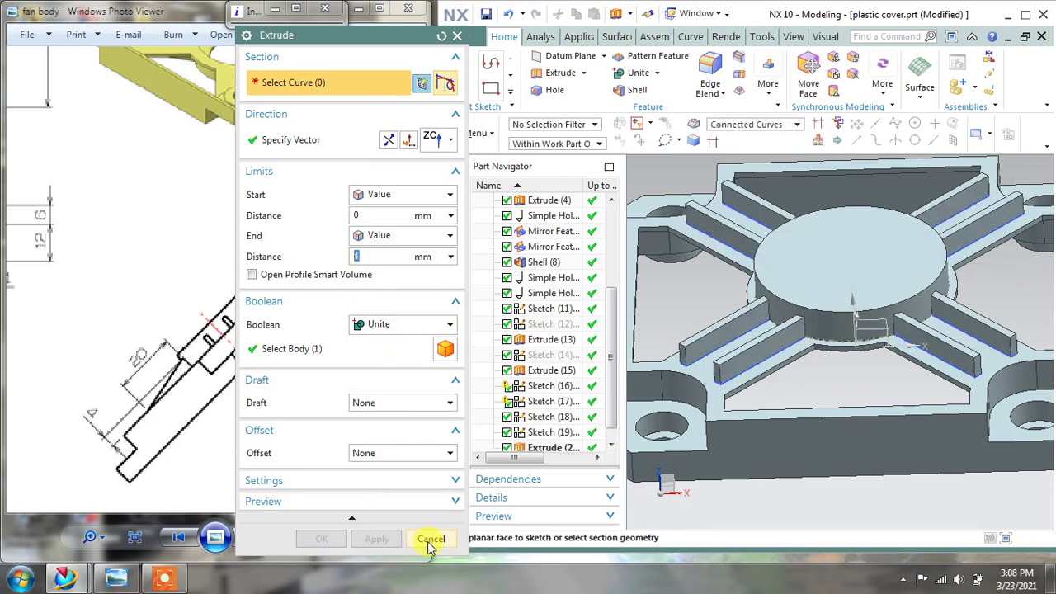
pyautogui.click(430, 541)
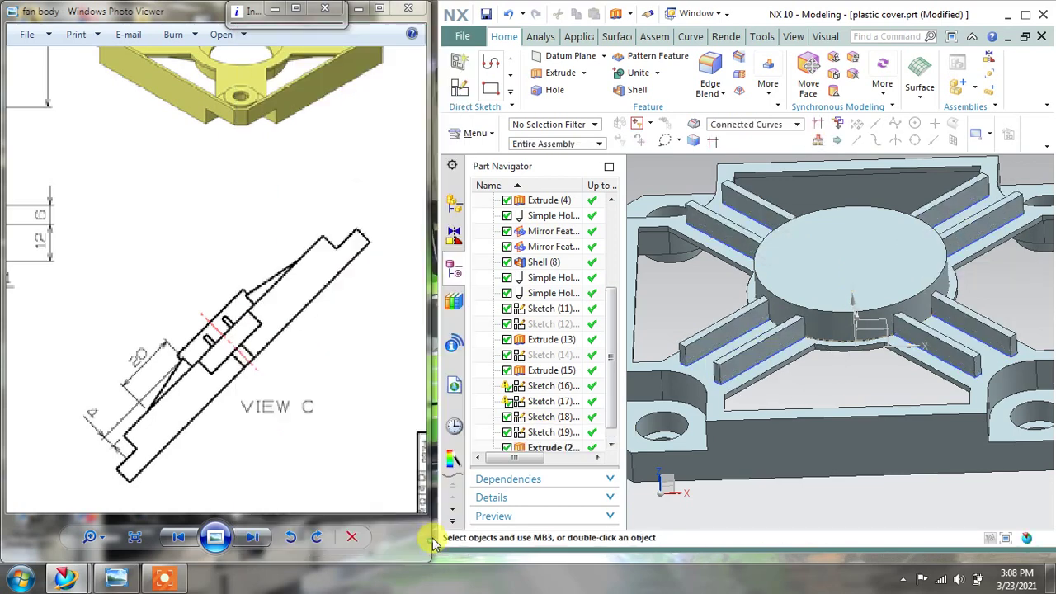
# Step: Delete the two flagged, unused sketches, Sketch (17) and Sketch (16), from the model history
pyautogui.rightClick(542, 402)
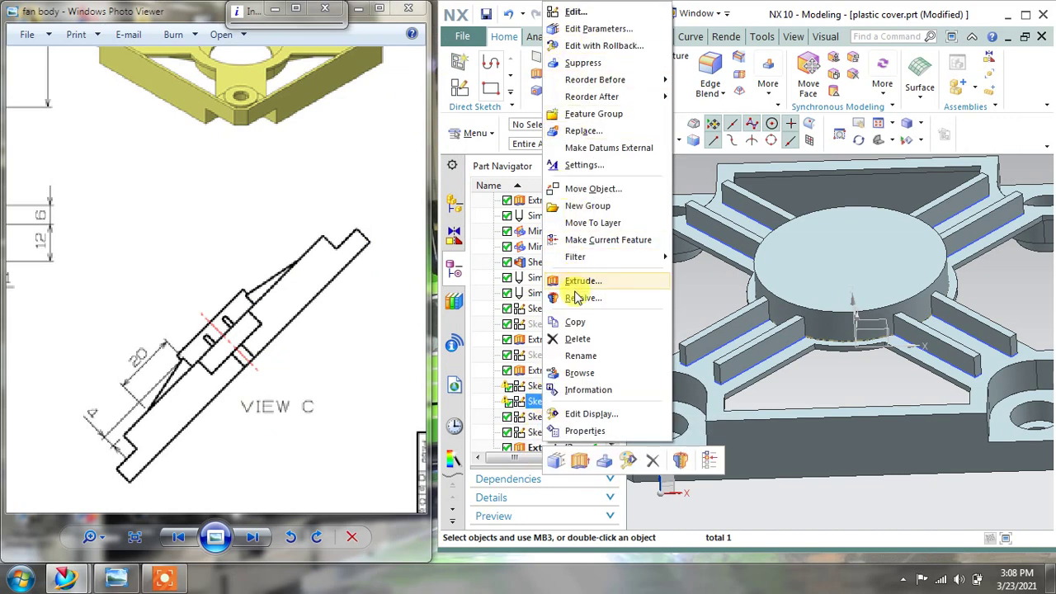
pyautogui.click(578, 338)
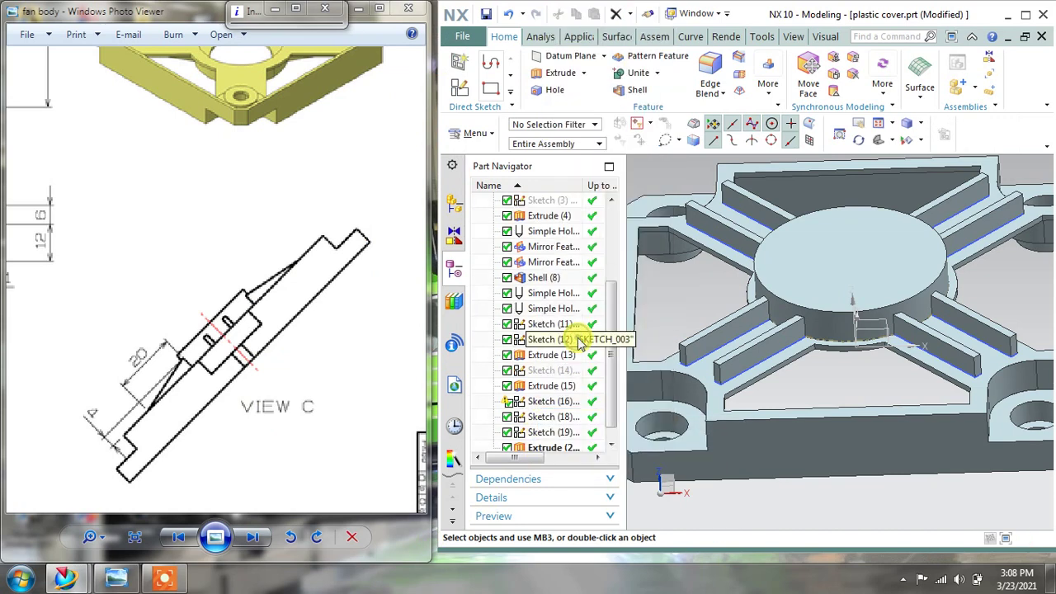
pyautogui.rightClick(532, 405)
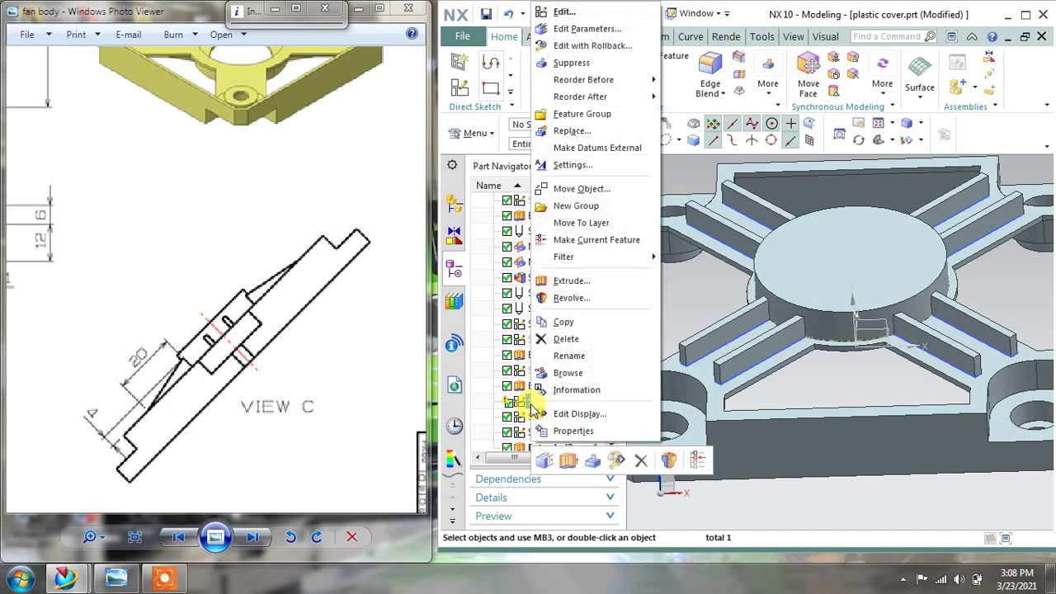
pyautogui.click(601, 338)
# Step: Check the rib slope in the reference drawing and start a new sketch on the XZ datum plane through the cover's centre
pyautogui.moveTo(718, 336)
pyautogui.mouseDown(button='middle')
pyautogui.moveTo(735, 313)
pyautogui.moveTo(766, 366)
pyautogui.moveTo(735, 318)
pyautogui.moveTo(743, 325)
pyautogui.moveTo(740, 258)
pyautogui.moveTo(749, 357)
pyautogui.mouseUp(button='middle')
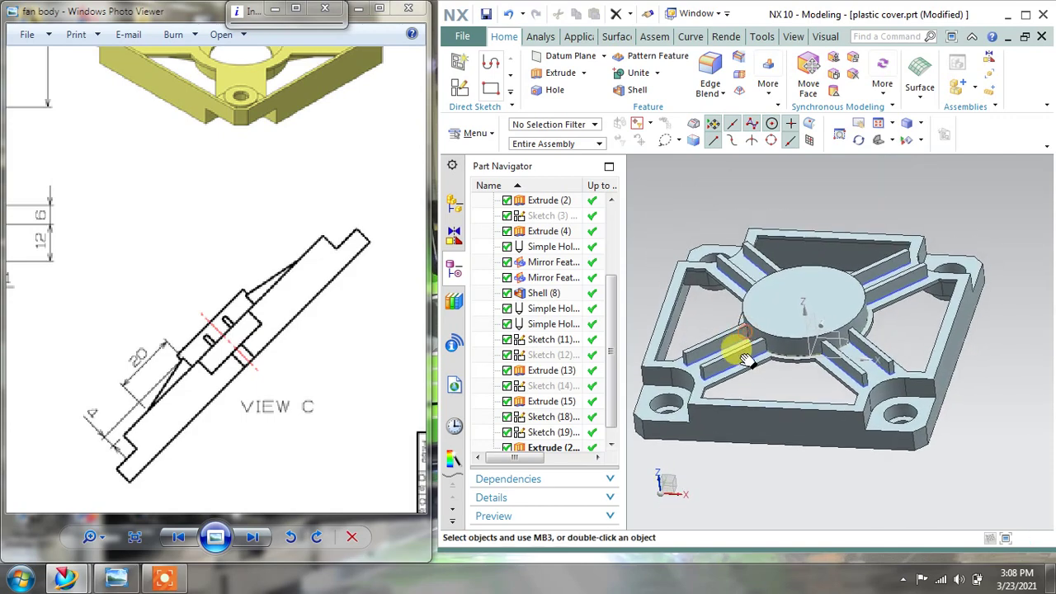
pyautogui.scroll(-4, 272, 402)
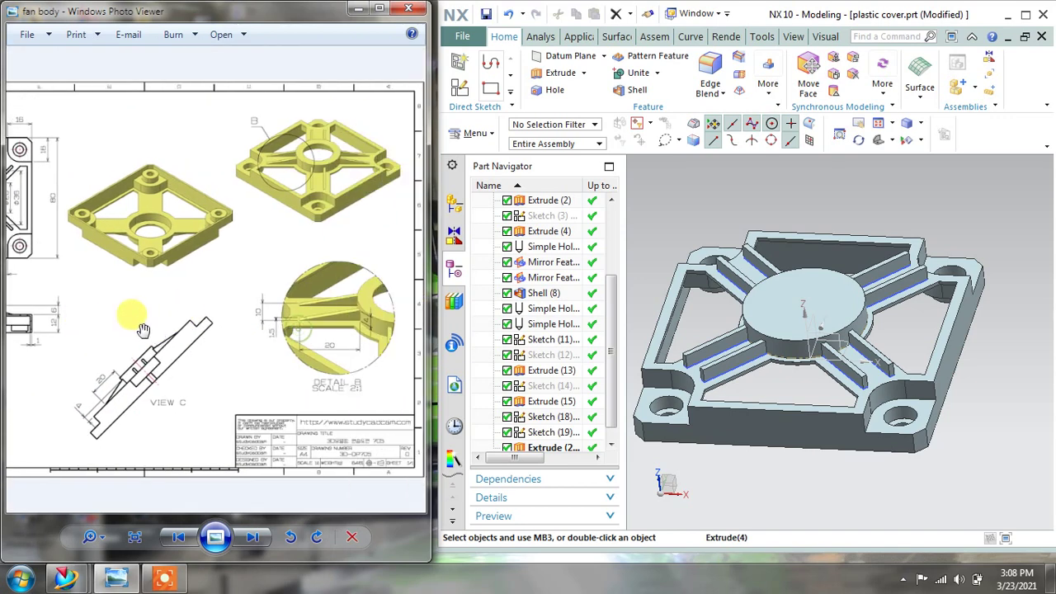
pyautogui.scroll(4, 261, 332)
pyautogui.moveTo(123, 289)
pyautogui.mouseDown()
pyautogui.moveTo(266, 268)
pyautogui.moveTo(416, 294)
pyautogui.mouseUp()
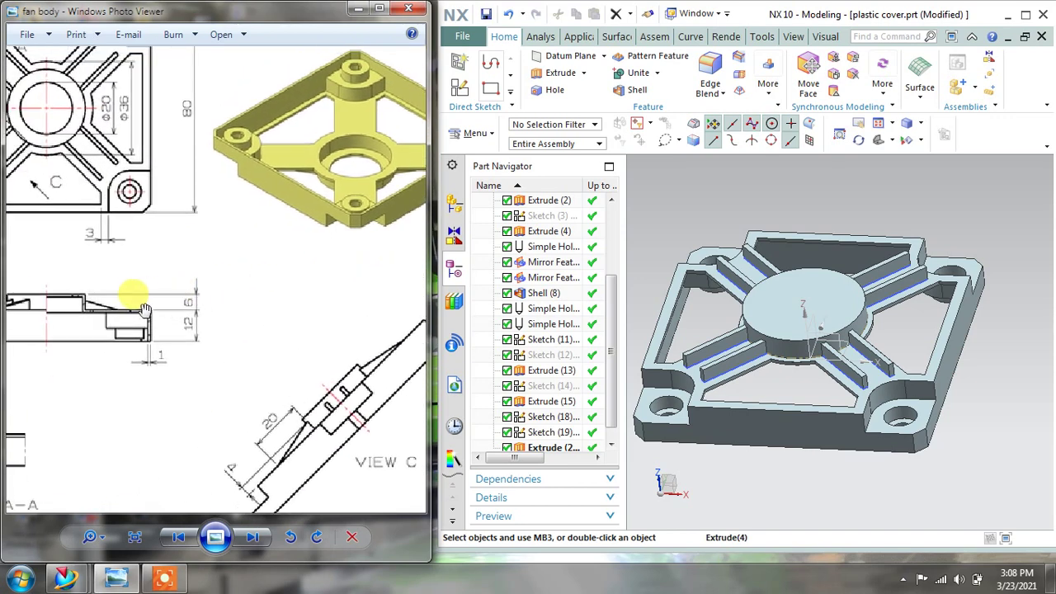
pyautogui.scroll(1, 95, 305)
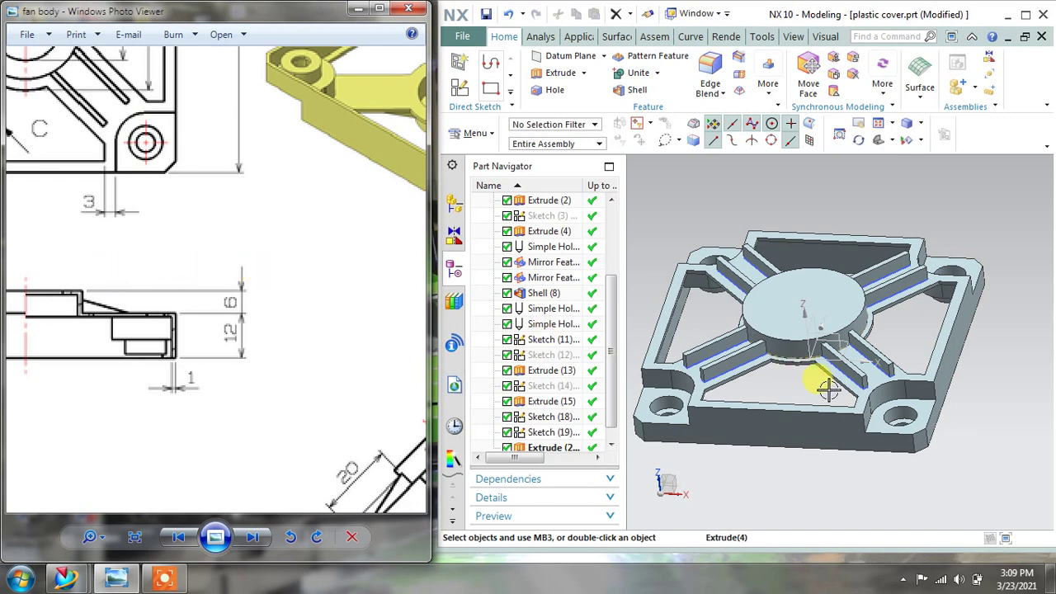
pyautogui.moveTo(829, 390)
pyautogui.mouseDown(button='middle')
pyautogui.moveTo(813, 382)
pyautogui.moveTo(834, 396)
pyautogui.mouseUp(button='middle')
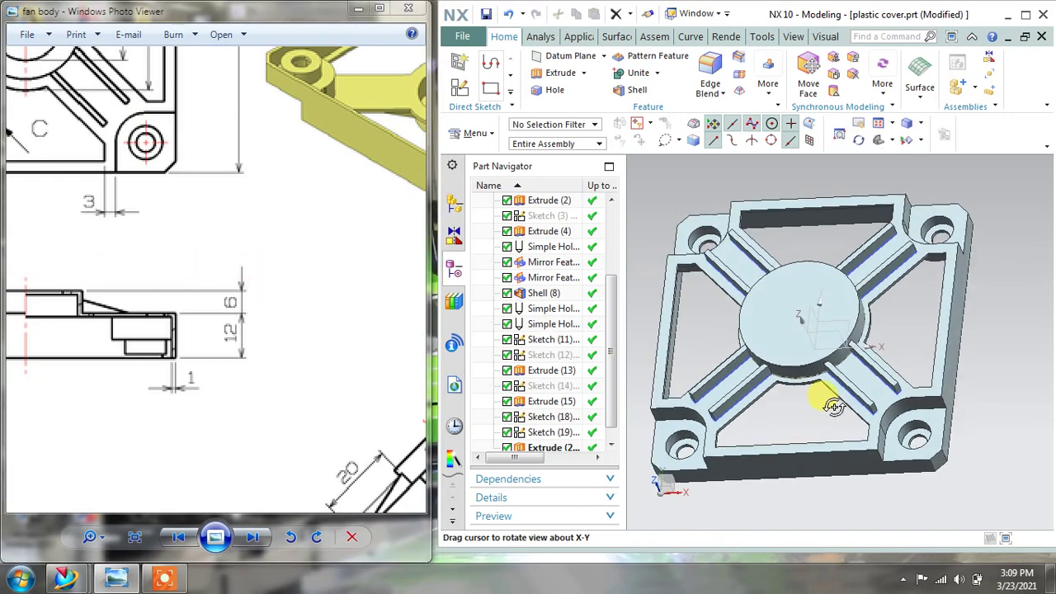
pyautogui.click(458, 64)
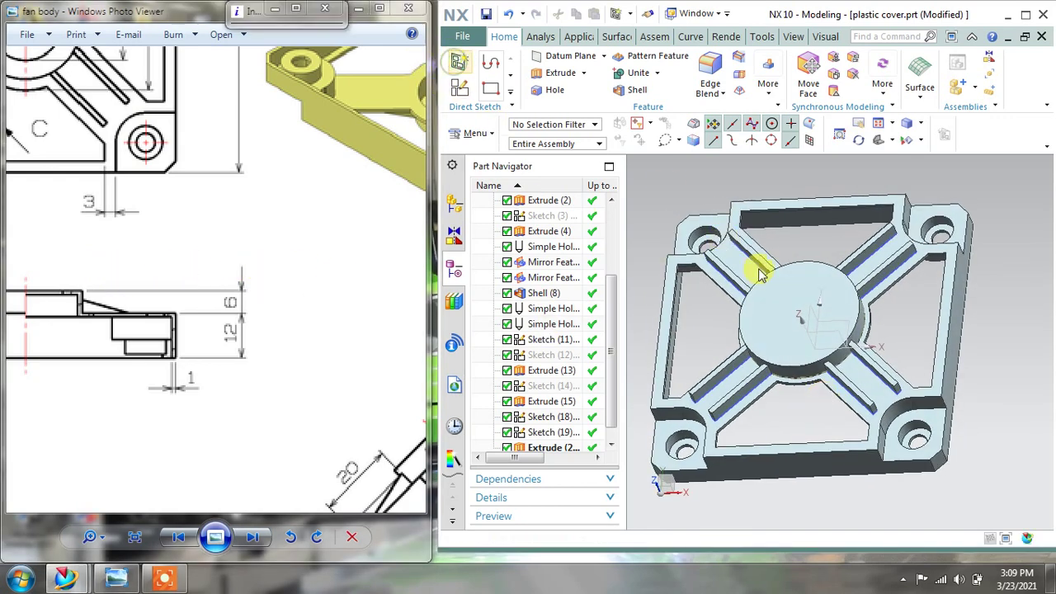
pyautogui.click(821, 326)
pyautogui.click(376, 273)
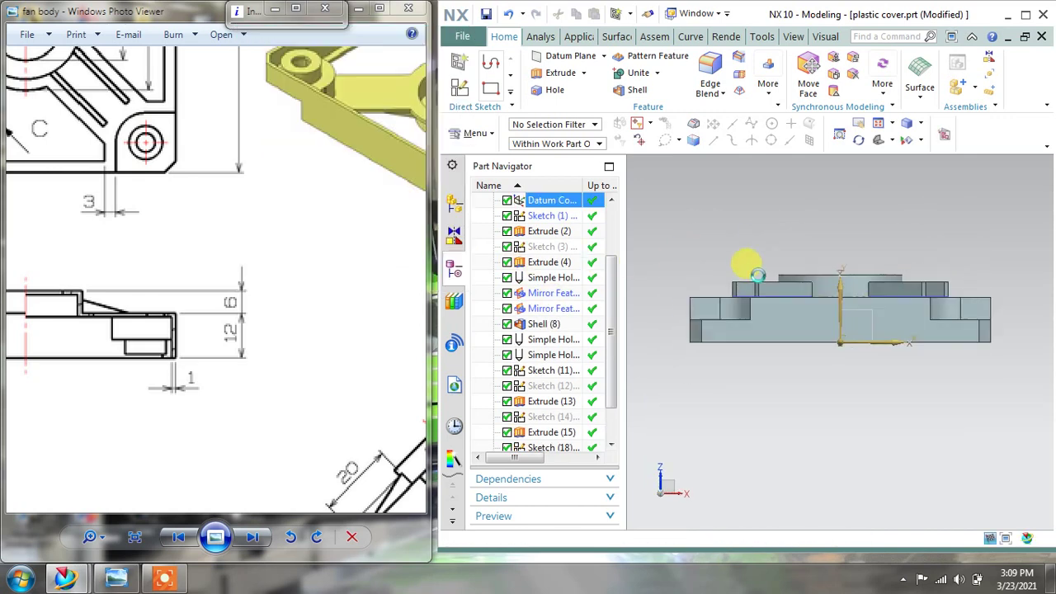
pyautogui.keyDown('shift'); pyautogui.moveTo(954, 291); pyautogui.dragTo(847, 297, button='middle'); pyautogui.keyUp('shift')
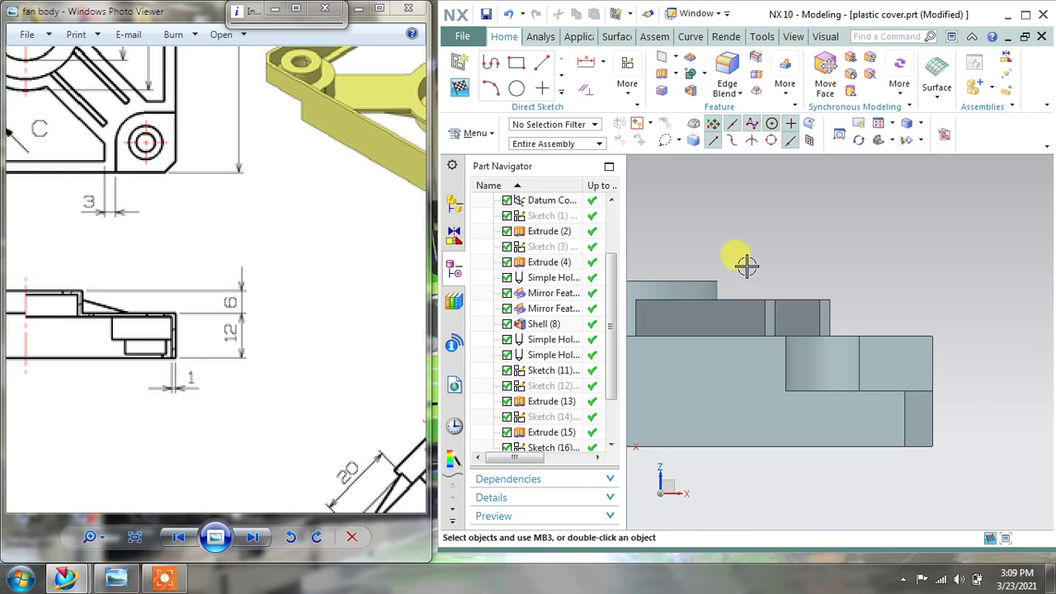
pyautogui.keyDown('shift'); pyautogui.moveTo(738, 251); pyautogui.dragTo(744, 194, button='middle'); pyautogui.keyUp('shift')
pyautogui.scroll(-1, 895, 247)
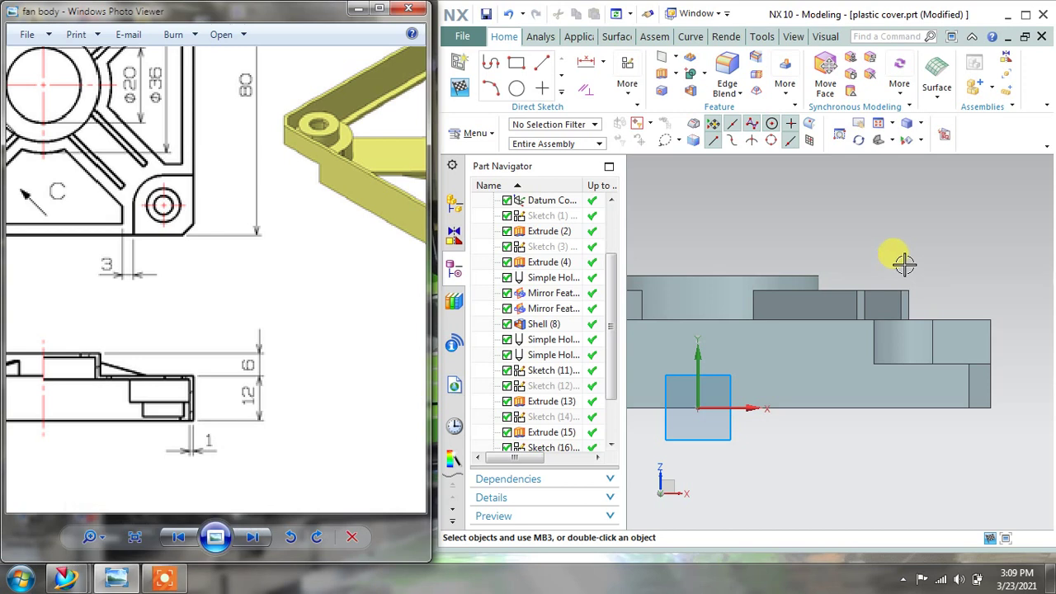
# Step: Turn off Continuous Auto Dimensioning and draw a short vertical line just inside the boss's side edge, ending slightly above the boss top
pyautogui.moveTo(118, 356)
pyautogui.mouseDown()
pyautogui.moveTo(120, 338)
pyautogui.moveTo(235, 347)
pyautogui.moveTo(233, 358)
pyautogui.mouseUp()
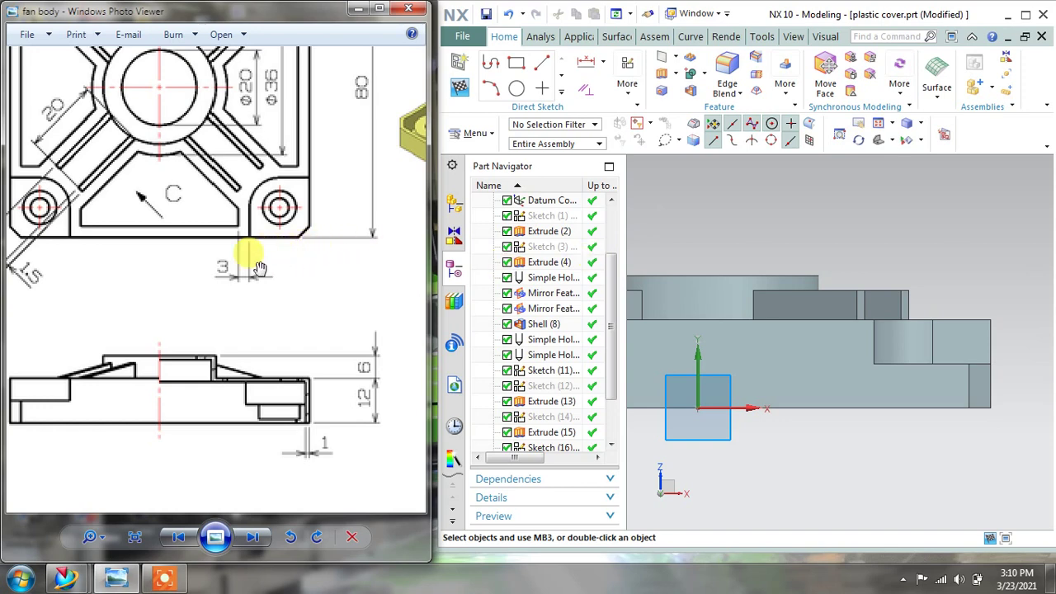
pyautogui.moveTo(258, 270); pyautogui.dragTo(269, 342)
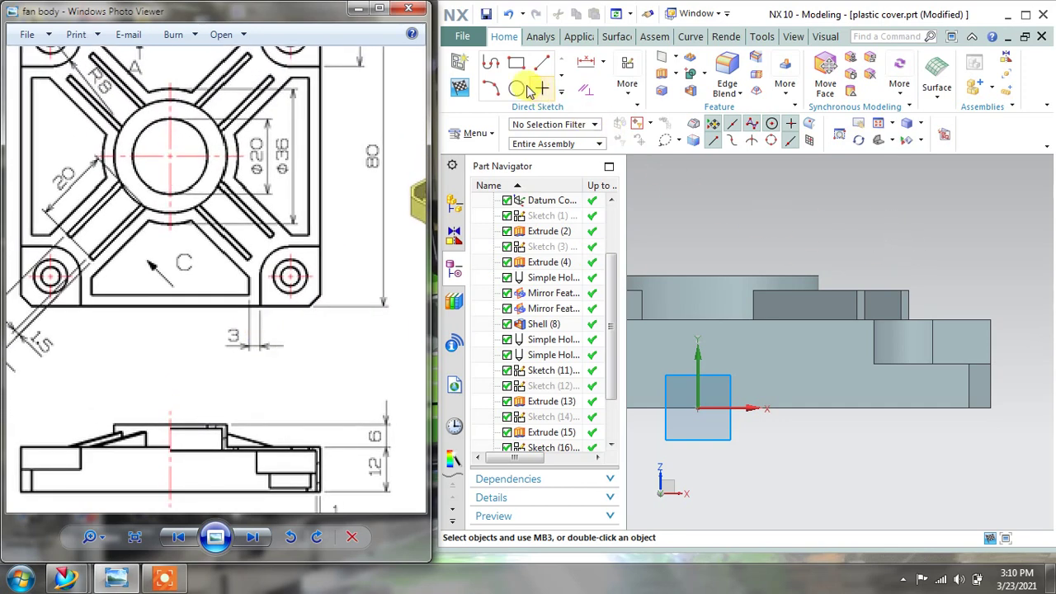
pyautogui.click(541, 64)
pyautogui.click(628, 83)
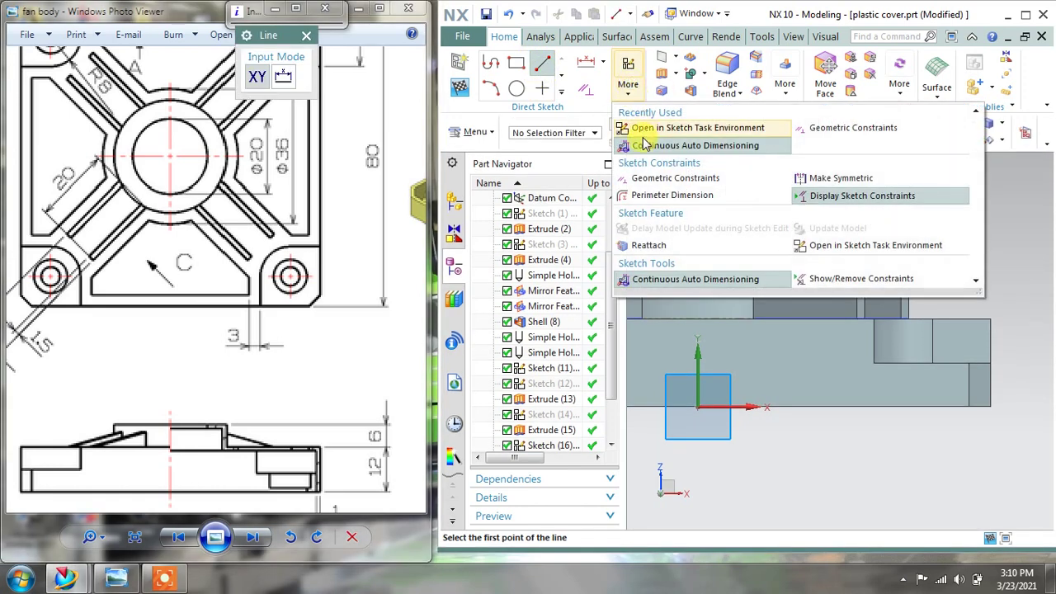
pyautogui.click(648, 146)
pyautogui.scroll(2, 833, 255)
pyautogui.scroll(2, 804, 292)
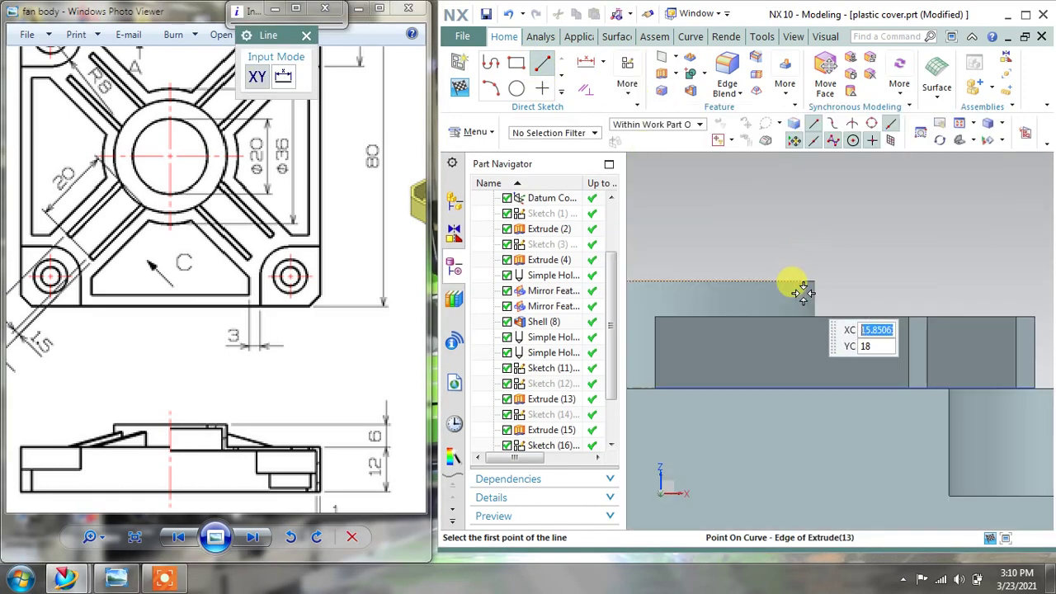
pyautogui.scroll(1, 806, 299)
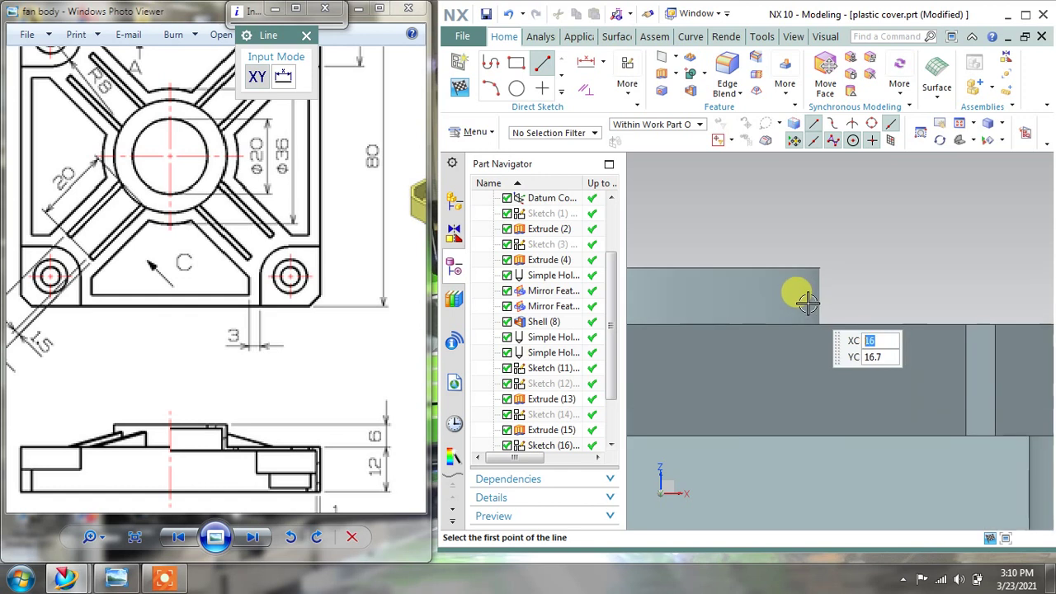
pyautogui.click(808, 302)
pyautogui.click(809, 240)
pyautogui.scroll(-3, 809, 239)
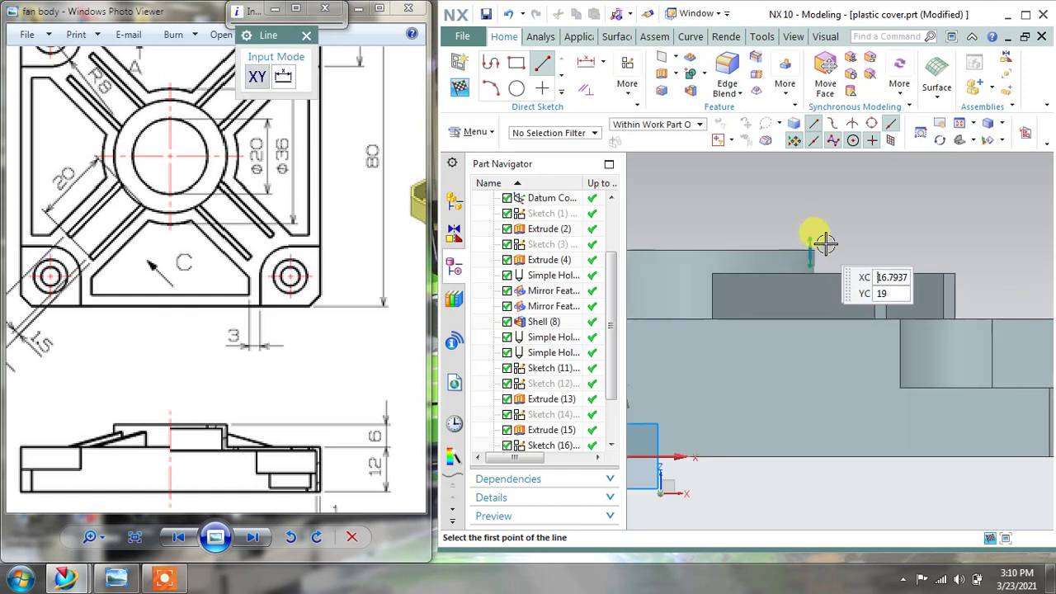
pyautogui.keyDown('shift'); pyautogui.moveTo(911, 237); pyautogui.dragTo(830, 226, button='middle'); pyautogui.keyUp('shift')
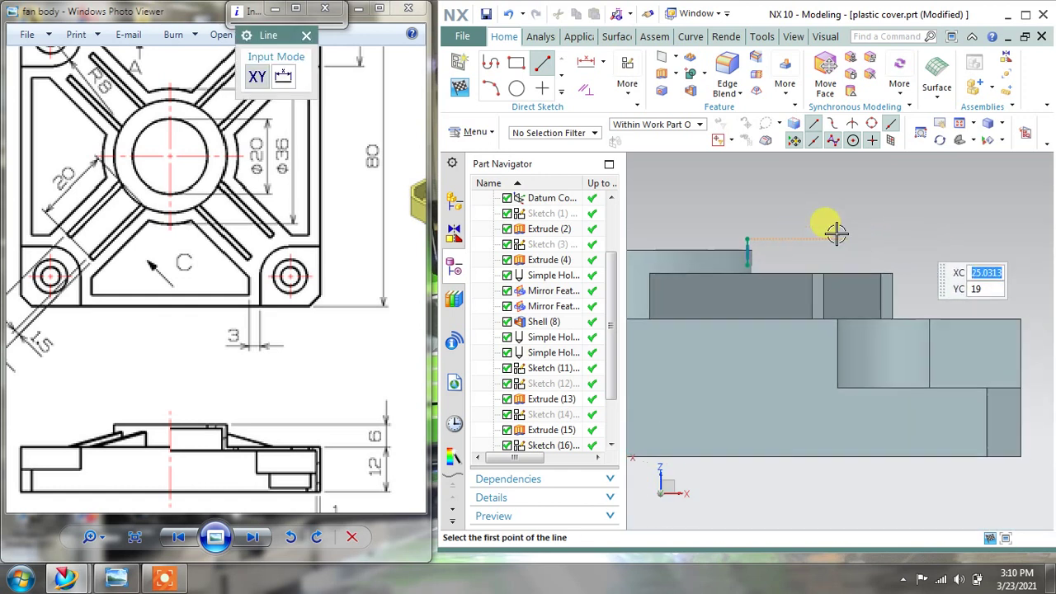
# Step: Draw a sloped line about 19.4 mm long from the short line's upper end to the cover's top edge, and a 9 mm vertical line up from there
pyautogui.click(746, 239)
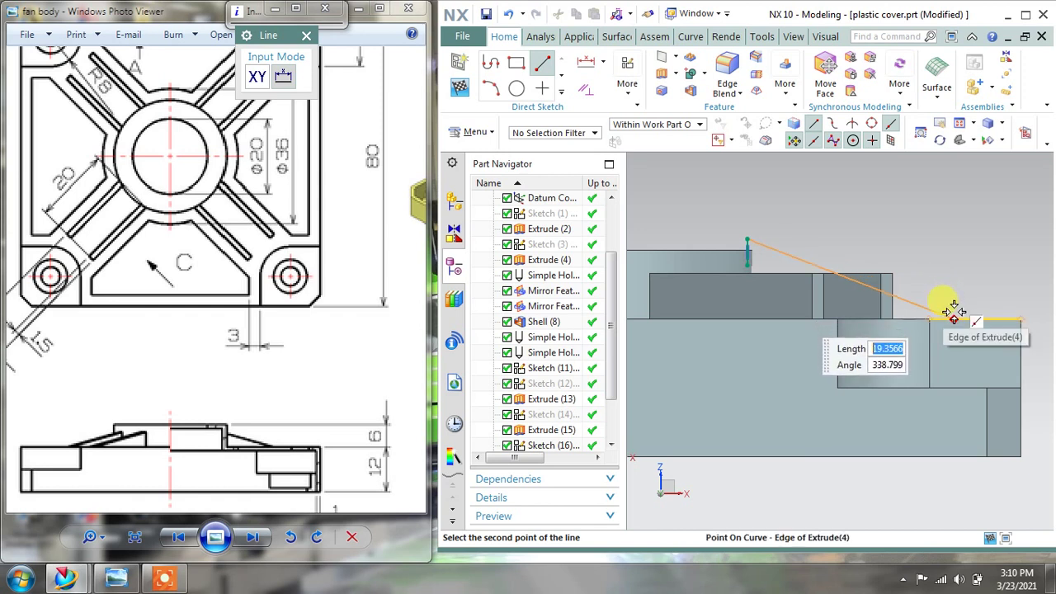
pyautogui.click(937, 302)
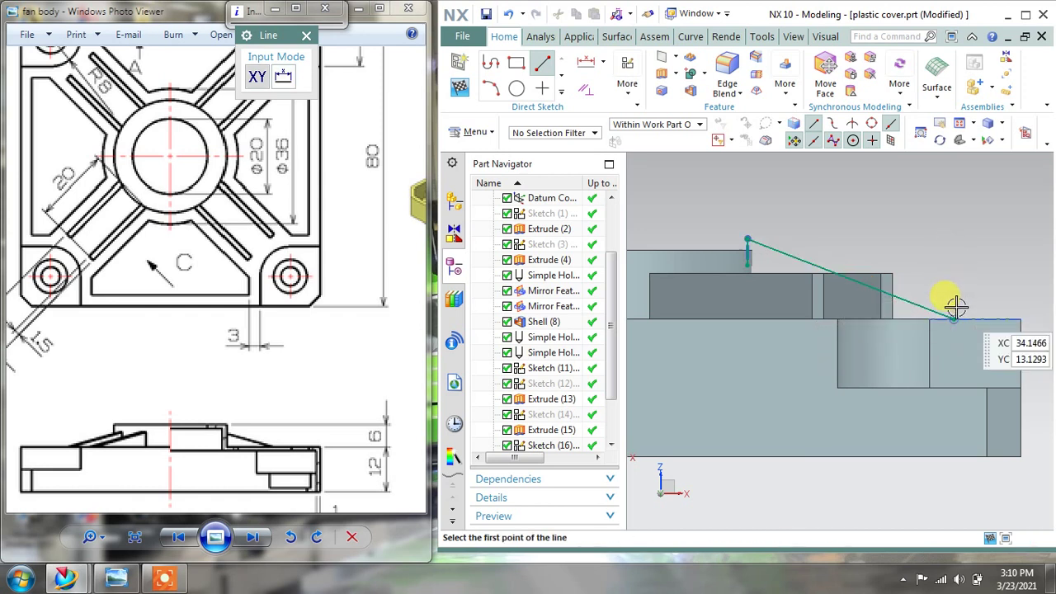
pyautogui.click(952, 318)
pyautogui.click(953, 216)
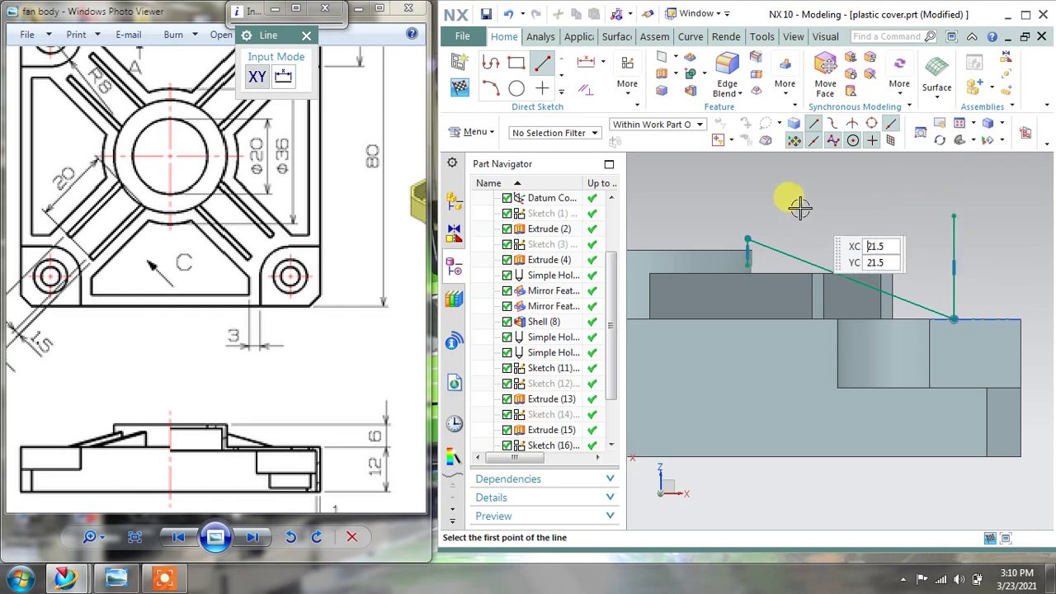
# Step: Close the profile with a short vertical line above the slope's upper end and a top line constrained horizontal
pyautogui.click(748, 239)
pyautogui.click(805, 238)
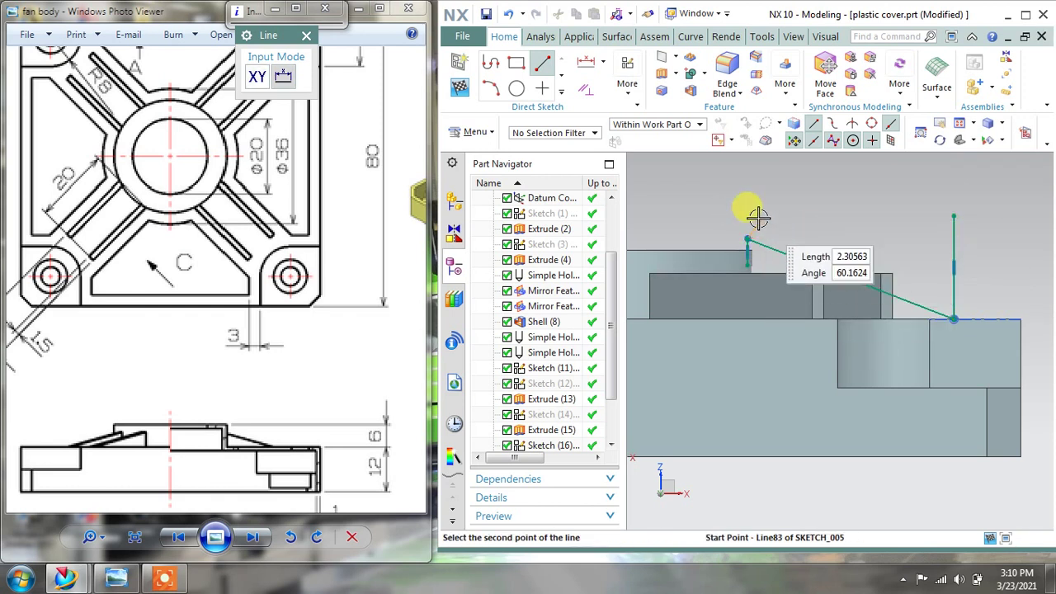
pyautogui.press('Escape')
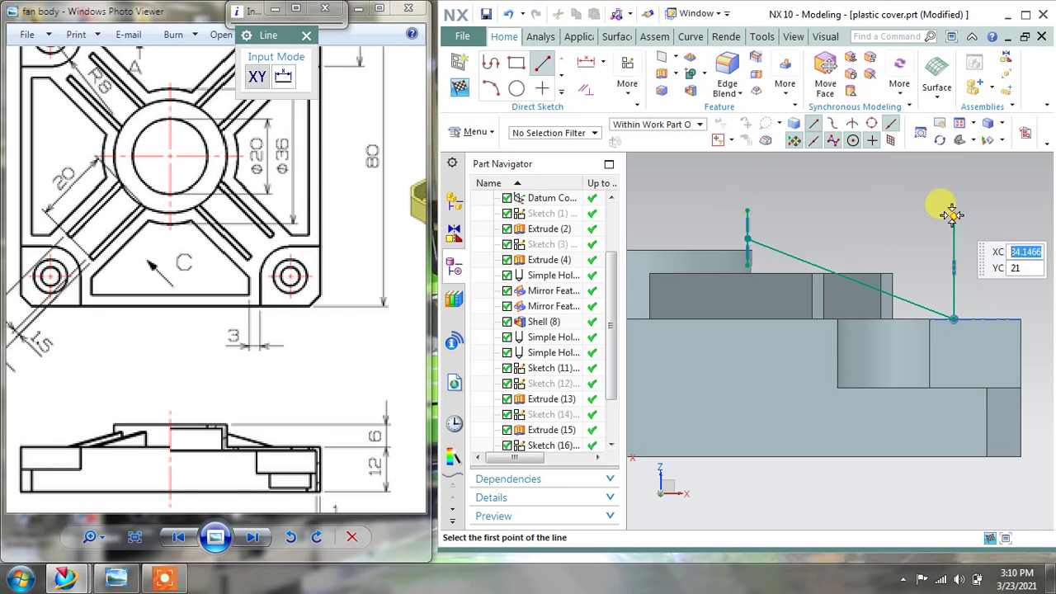
pyautogui.click(954, 216)
pyautogui.click(747, 212)
pyautogui.press('Escape')
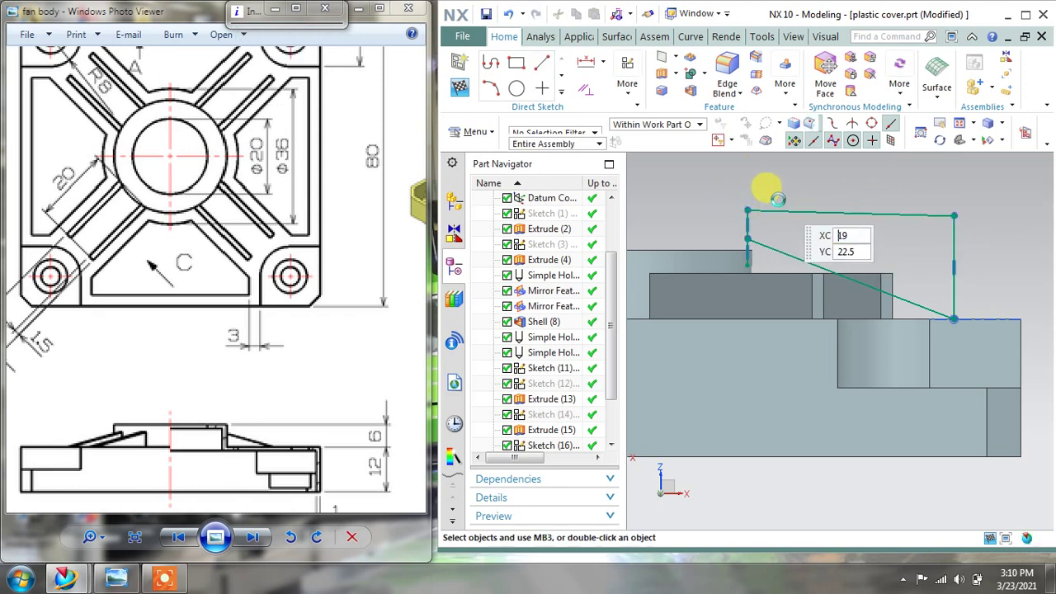
pyautogui.click(831, 217)
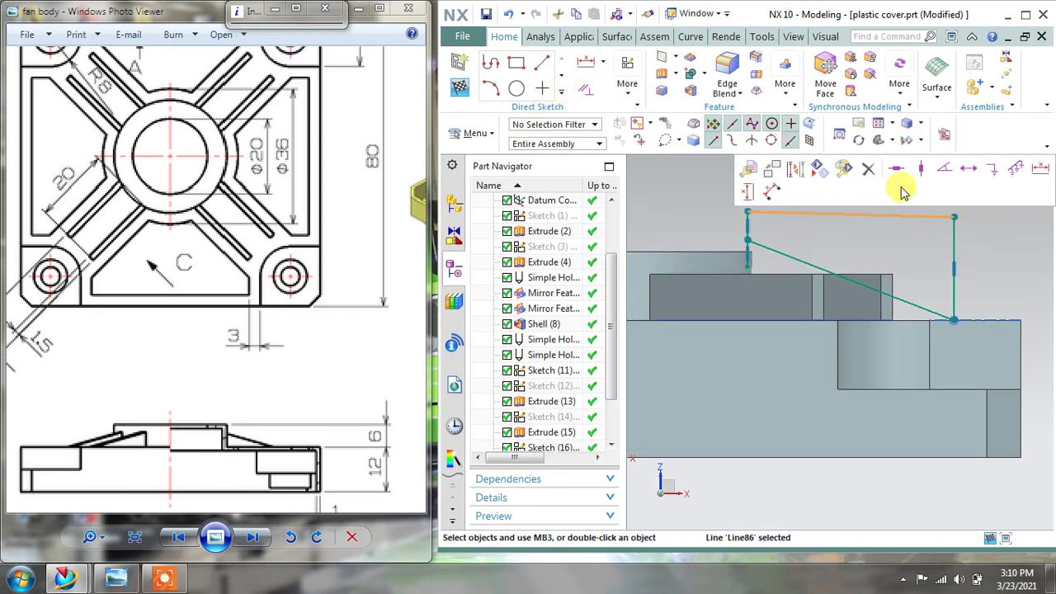
pyautogui.click(901, 169)
# Step: Trim away the vertical line segment hanging below the sloped line's upper end with Quick Trim
pyautogui.scroll(3, 774, 271)
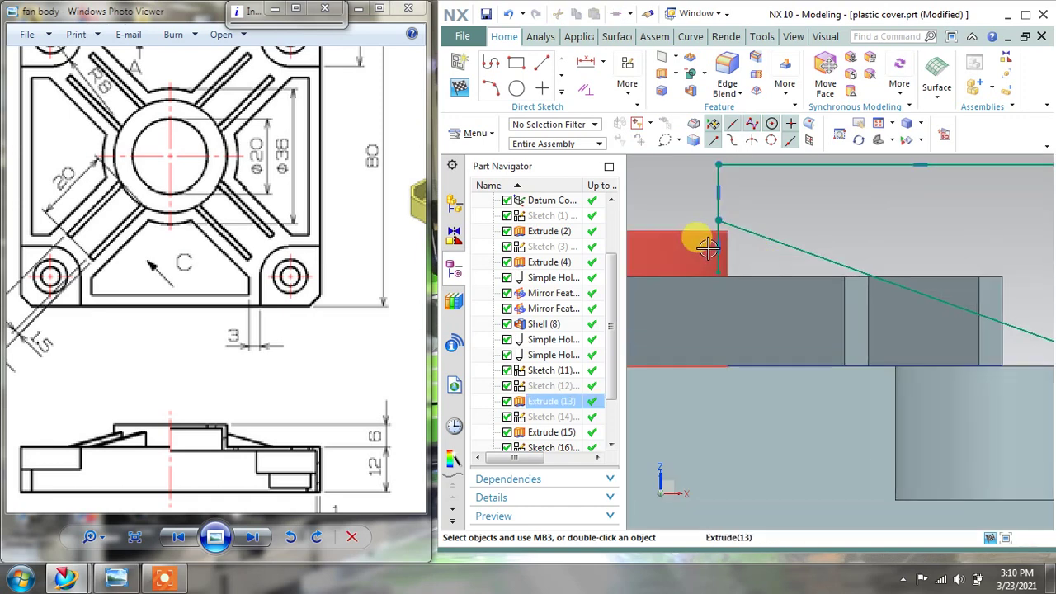
pyautogui.click(559, 94)
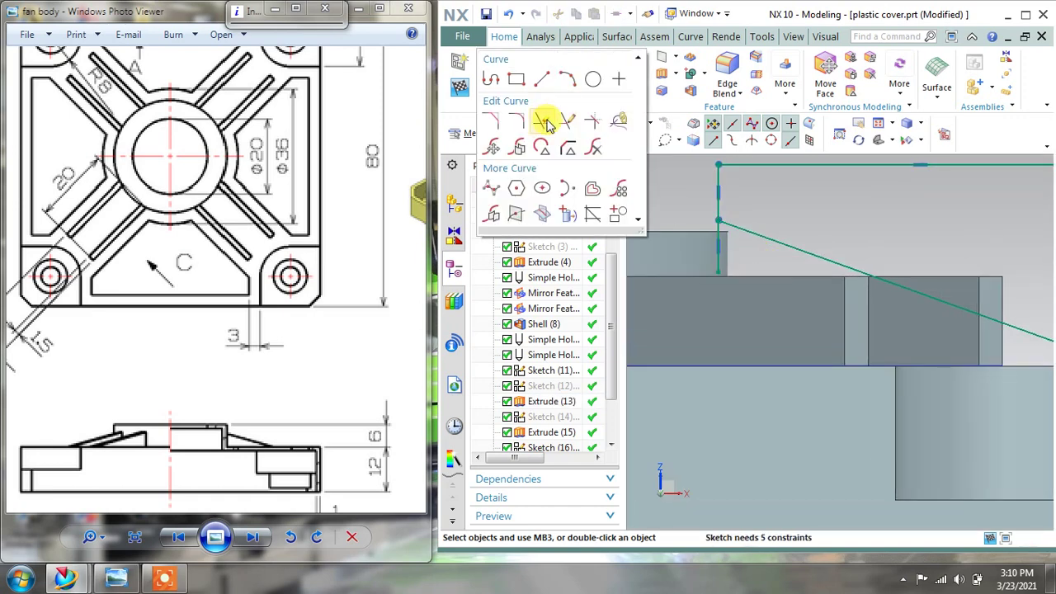
pyautogui.click(553, 126)
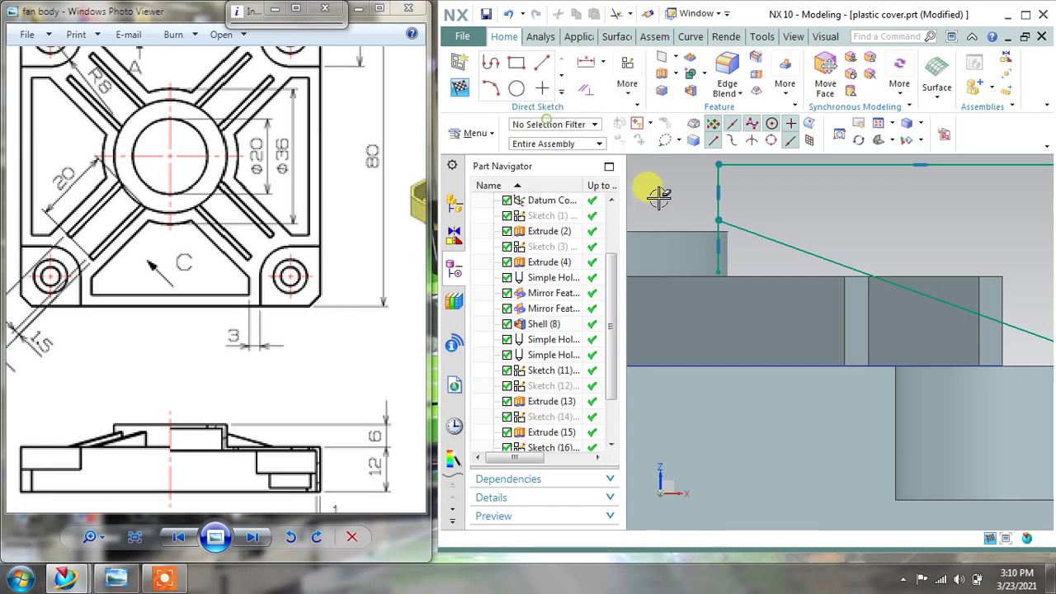
pyautogui.click(430, 235)
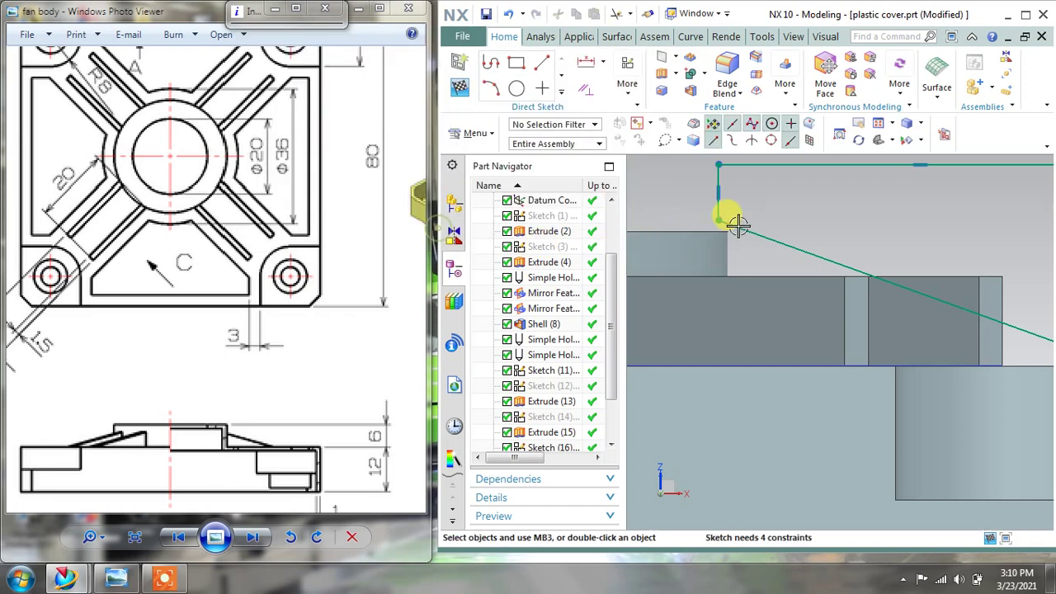
pyautogui.scroll(5, 737, 220)
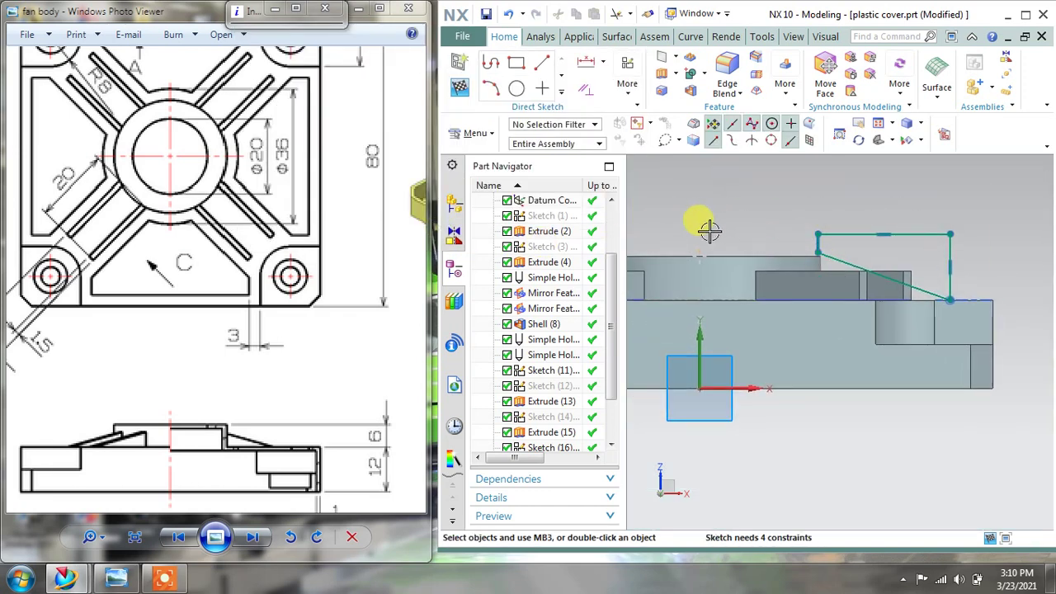
# Step: Add a linear dimension of 33/2 mm between the vertical Z axis and the profile's short inner vertical line
pyautogui.moveTo(212, 262); pyautogui.dragTo(208, 283)
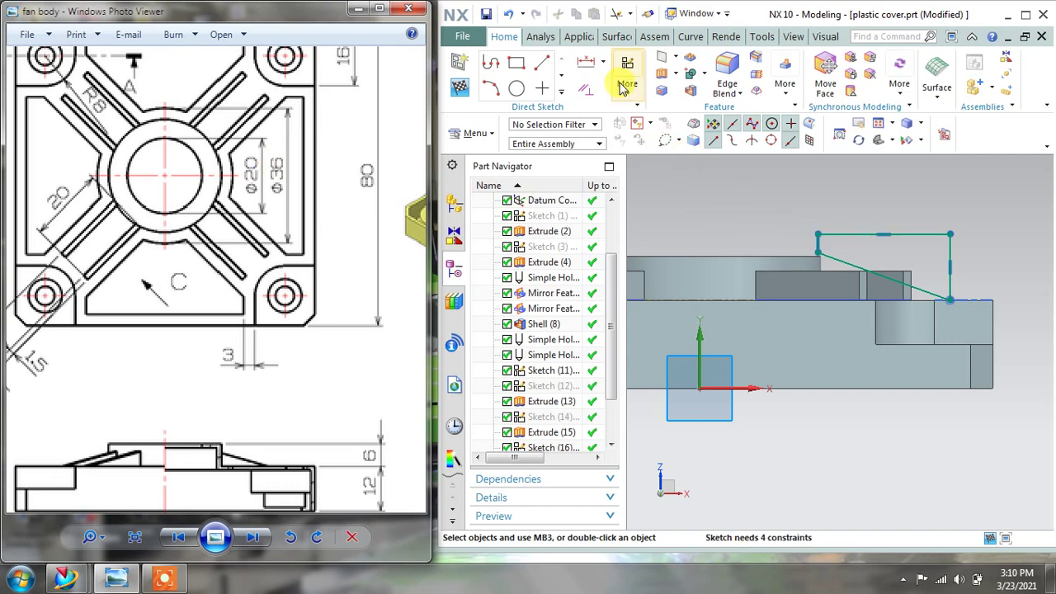
pyautogui.click(602, 62)
pyautogui.click(631, 101)
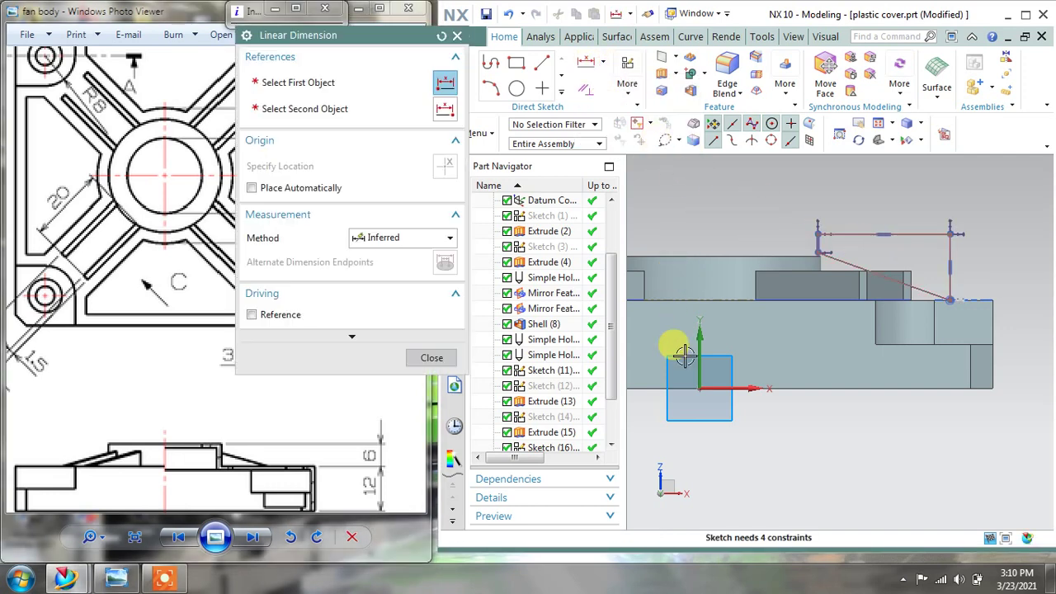
pyautogui.click(371, 241)
pyautogui.click(384, 253)
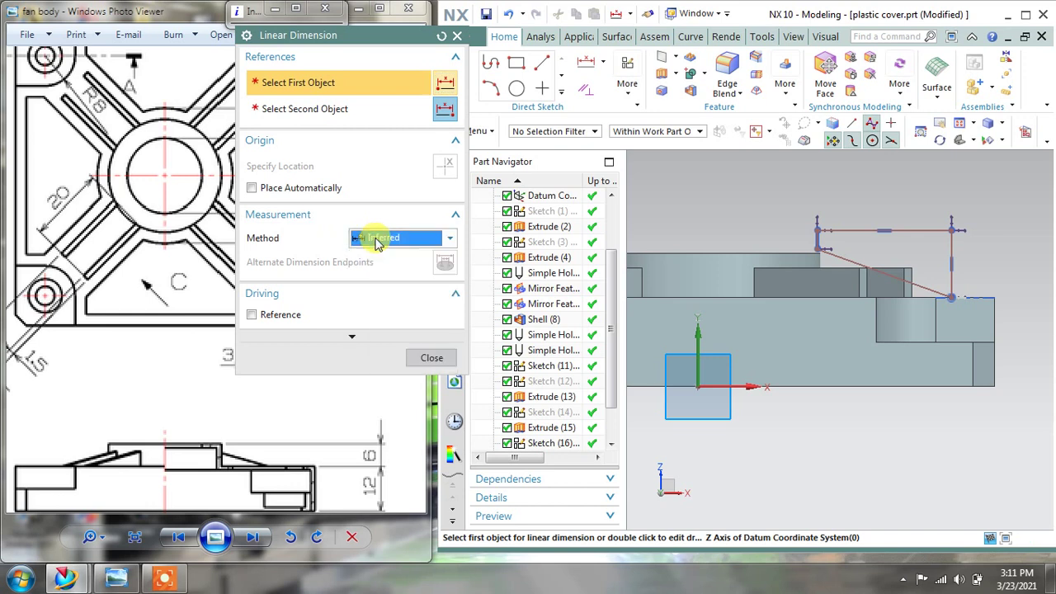
pyautogui.click(817, 226)
pyautogui.click(816, 223)
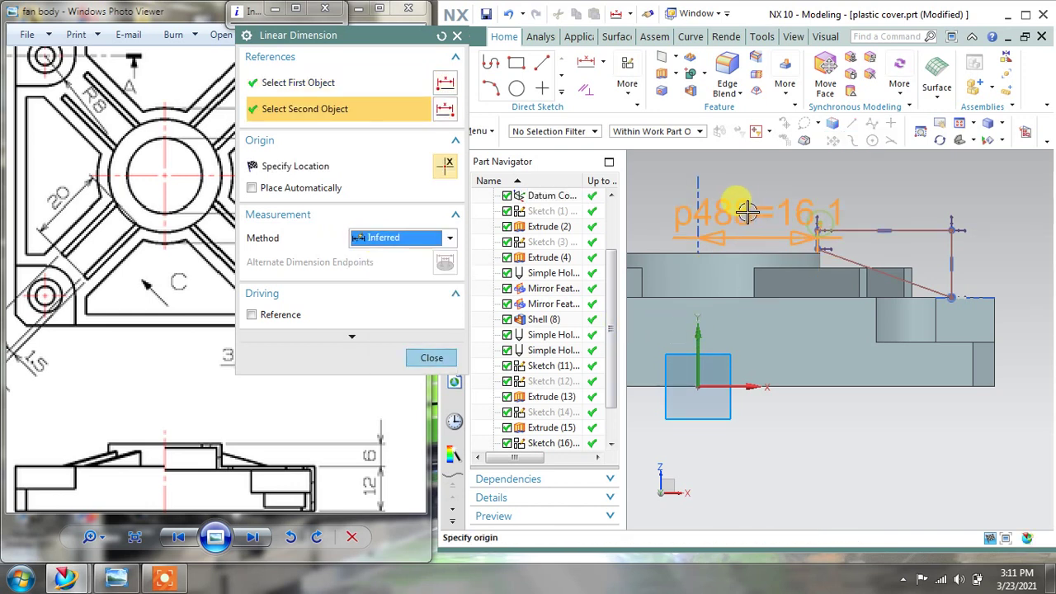
pyautogui.click(749, 206)
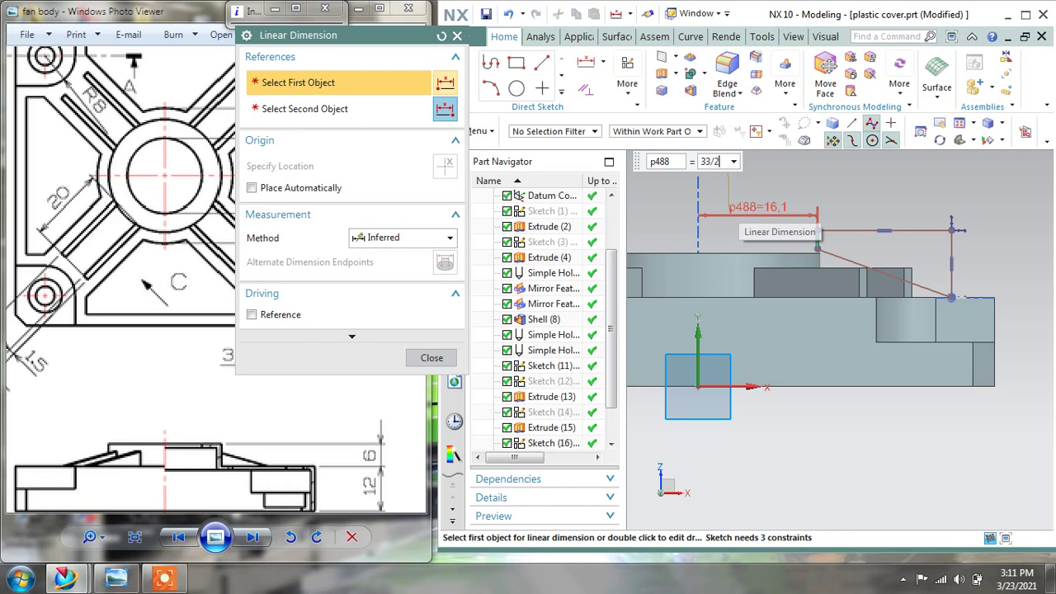
pyautogui.click(749, 206)
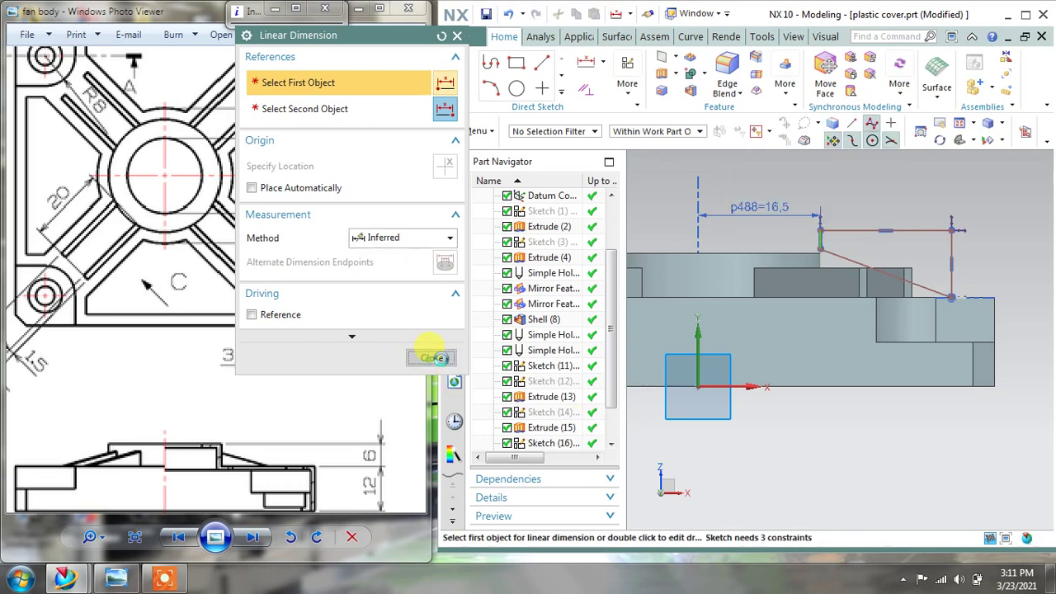
pyautogui.click(431, 357)
# Step: Check the rib slope in the drawing's auxiliary view and dimension the slope's upper end vertically 4 mm above the cover's top edge
pyautogui.scroll(5, 833, 287)
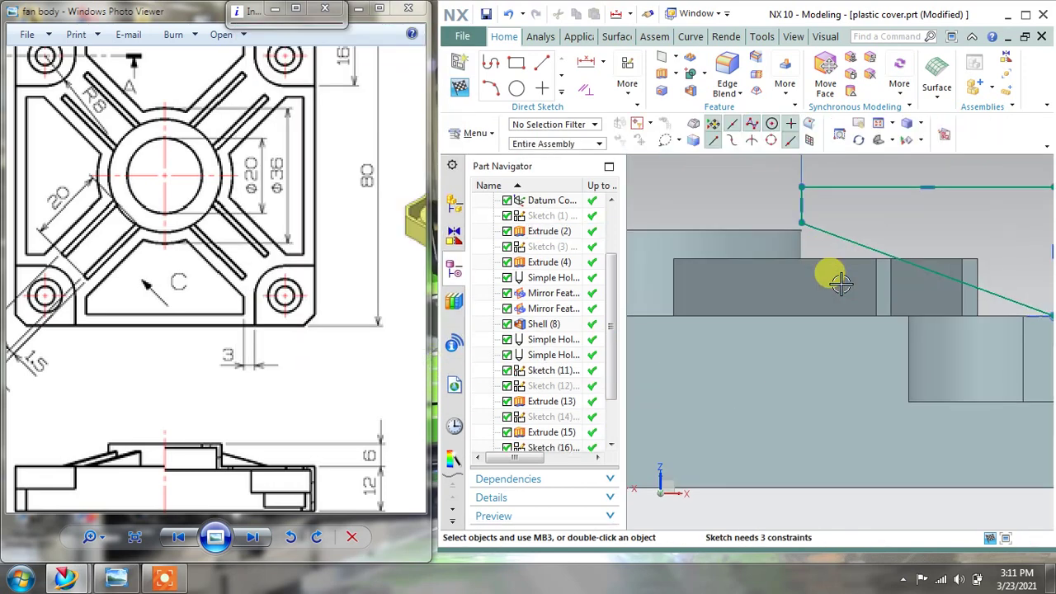
pyautogui.click(680, 257)
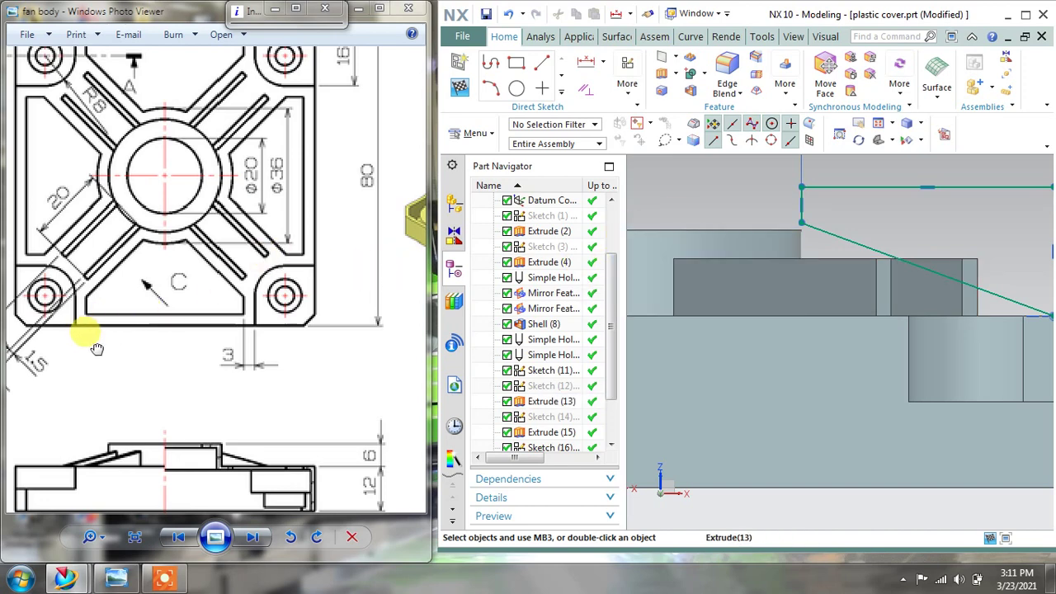
pyautogui.moveTo(97, 348); pyautogui.dragTo(2, 237)
pyautogui.scroll(-3, 262, 337)
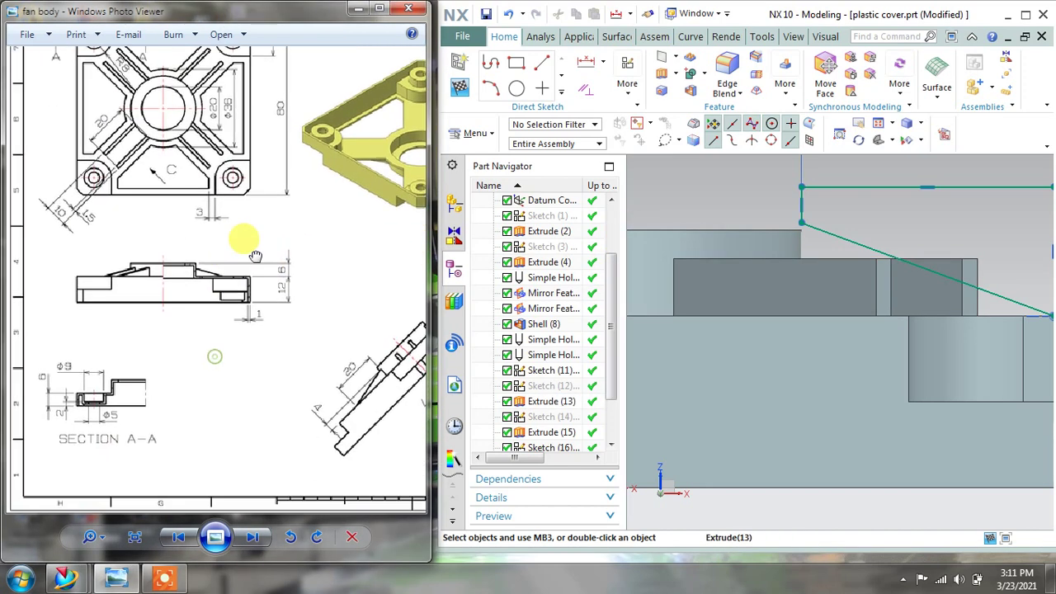
pyautogui.scroll(2, 98, 283)
pyautogui.scroll(3, 198, 390)
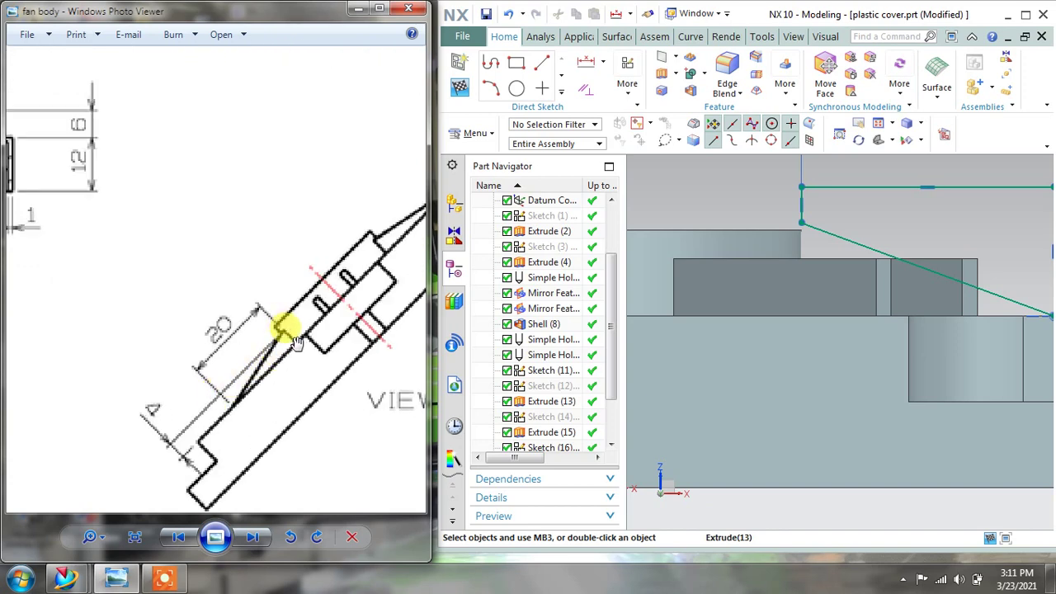
pyautogui.keyDown('shift'); pyautogui.moveTo(999, 311); pyautogui.dragTo(887, 316, button='middle'); pyautogui.keyUp('shift')
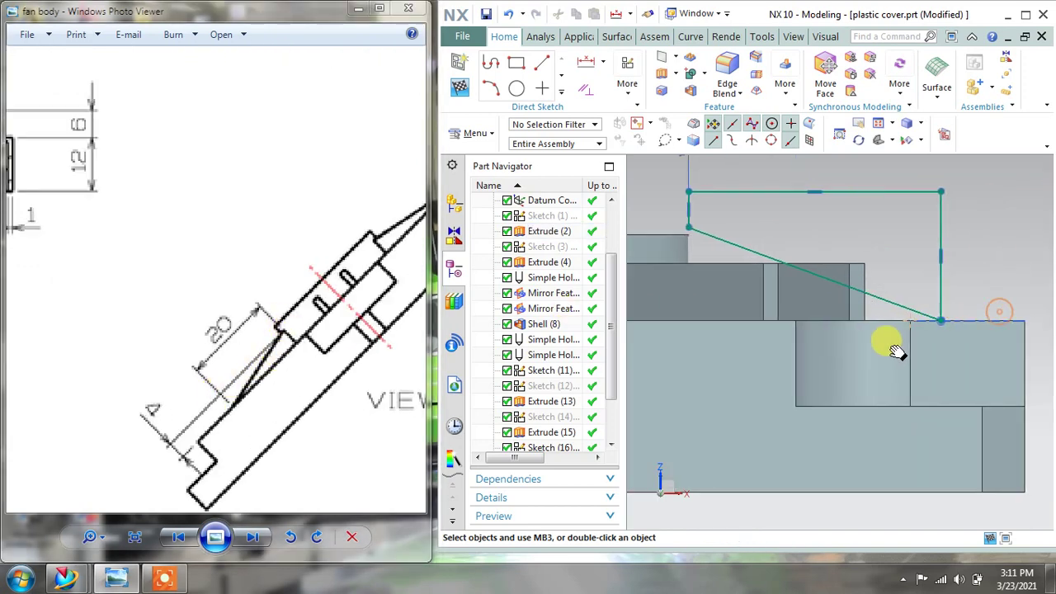
pyautogui.click(603, 63)
pyautogui.click(561, 104)
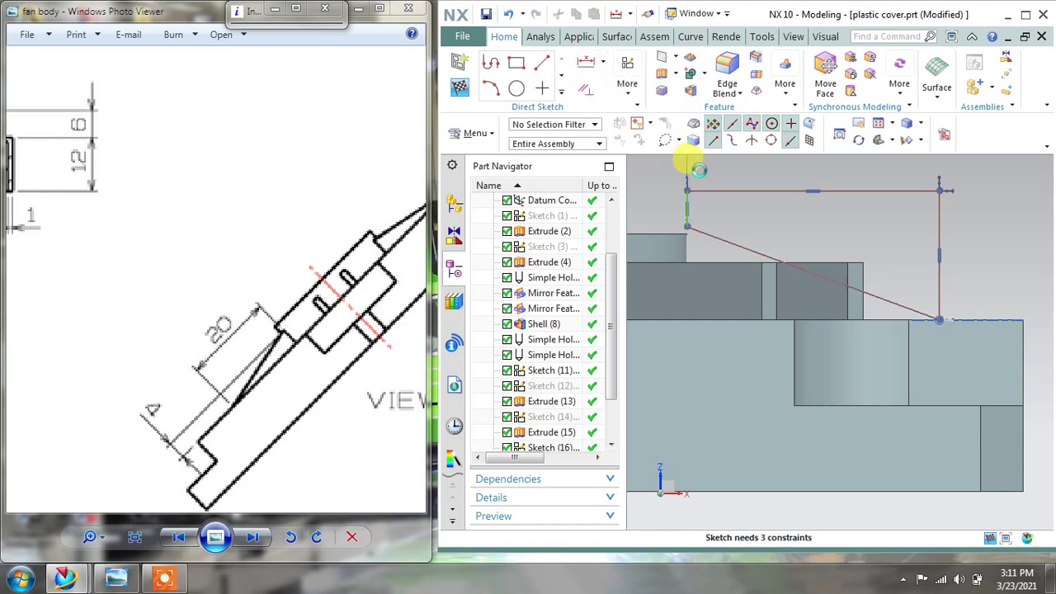
pyautogui.scroll(3, 743, 181)
pyautogui.click(430, 239)
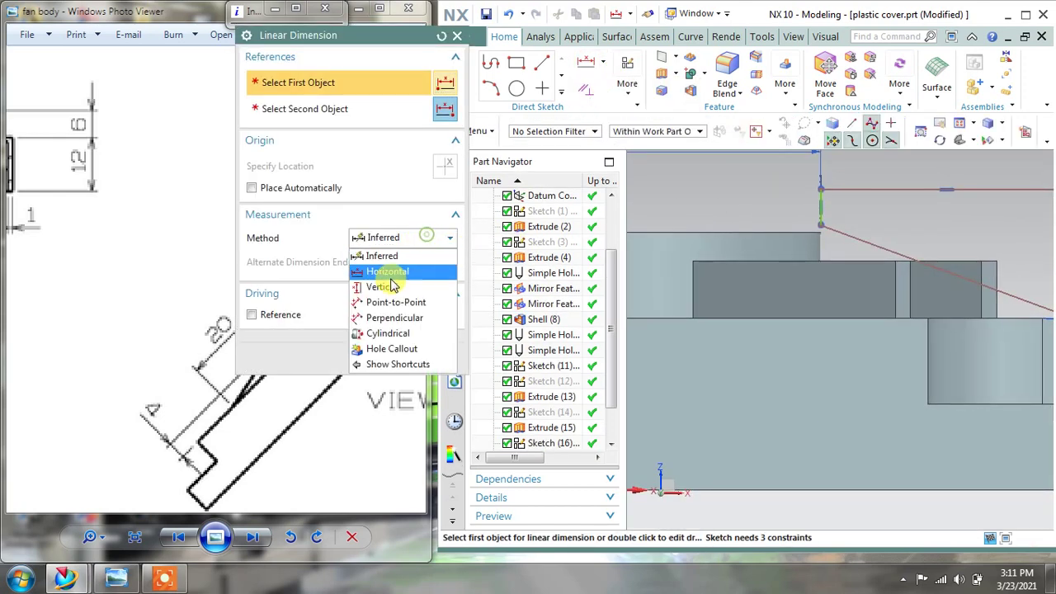
pyautogui.click(390, 286)
pyautogui.click(823, 226)
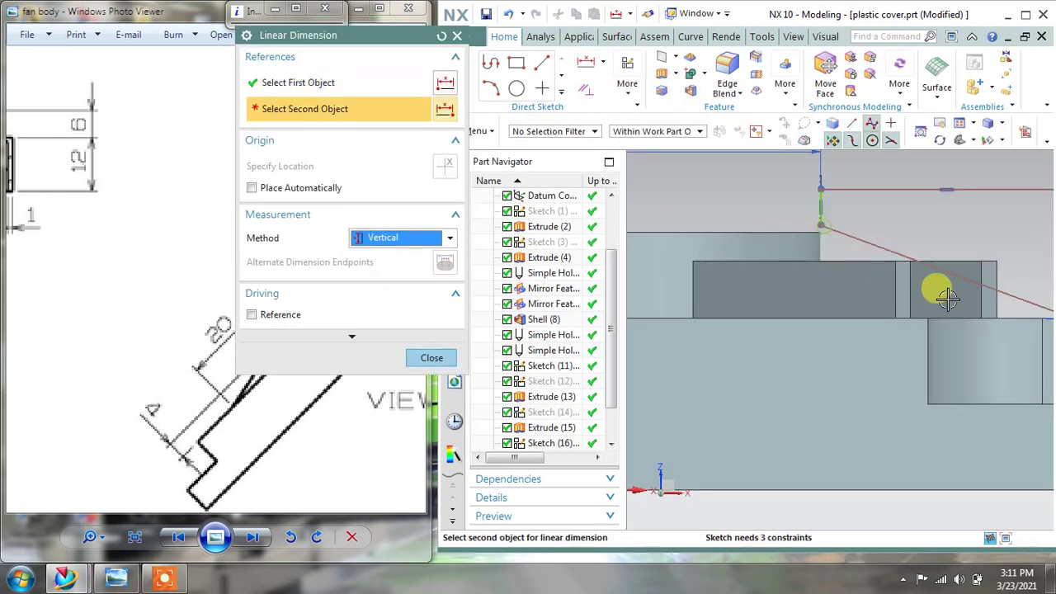
pyautogui.click(969, 313)
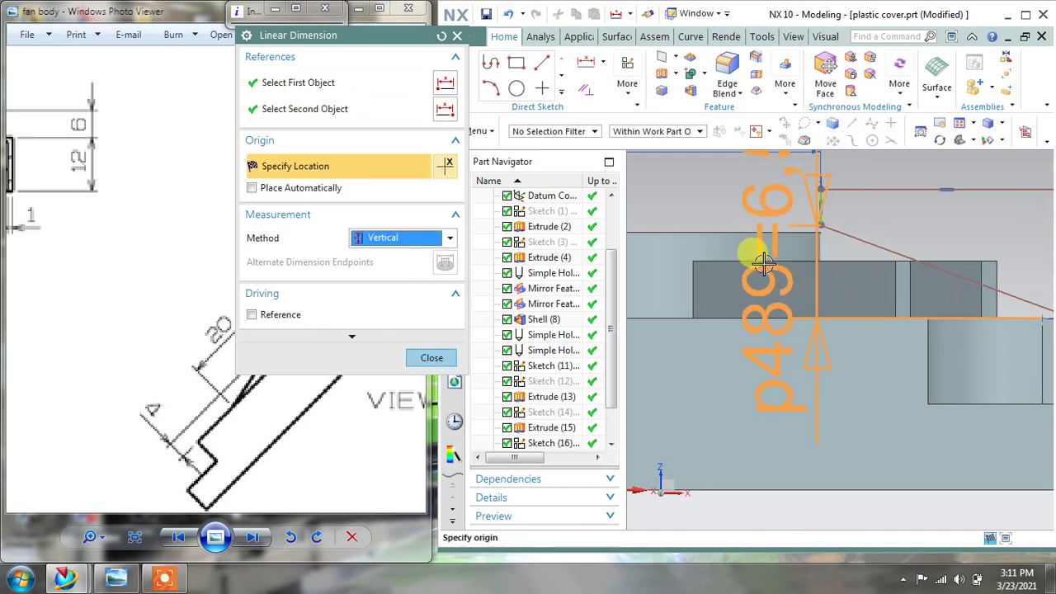
pyautogui.click(757, 257)
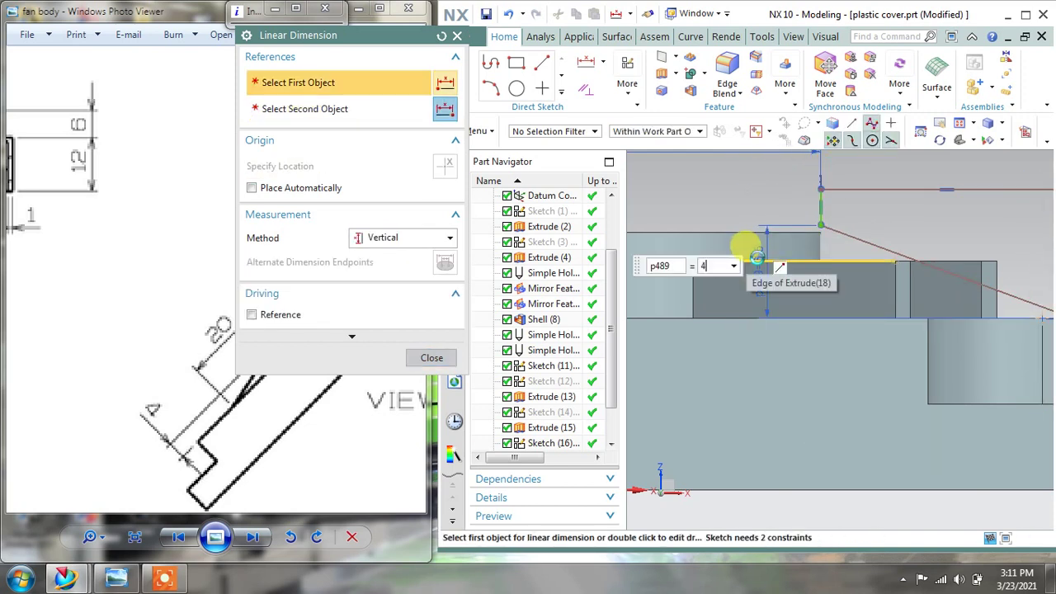
pyautogui.click(431, 357)
# Step: Try adding another constraint to the profile's inner vertical line, and undo it
pyautogui.keyDown('shift'); pyautogui.moveTo(813, 282); pyautogui.dragTo(747, 302, button='middle'); pyautogui.keyUp('shift')
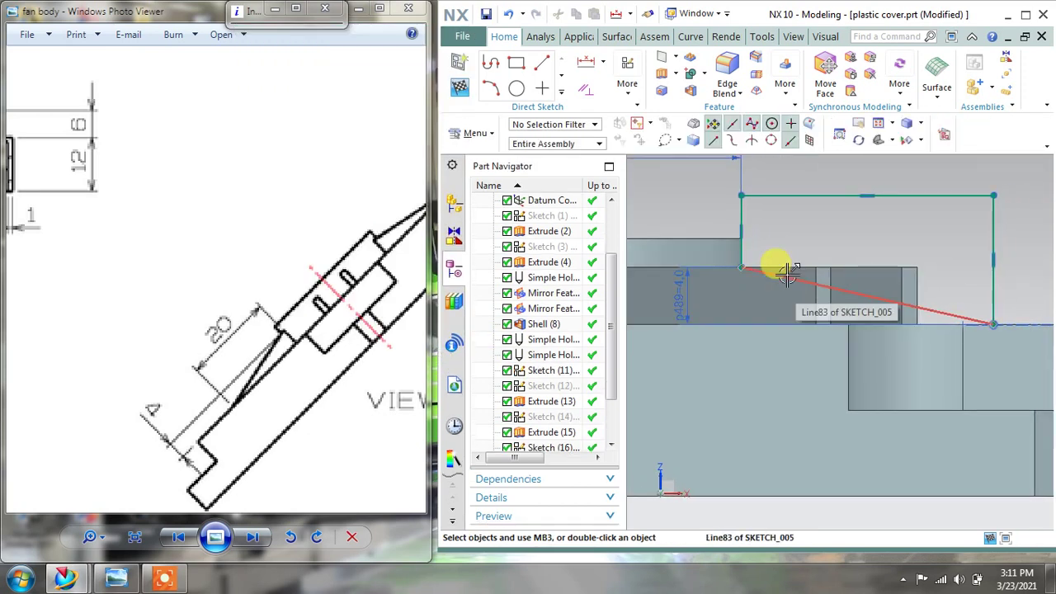
pyautogui.moveTo(963, 217)
pyautogui.mouseDown(button='middle')
pyautogui.moveTo(946, 230)
pyautogui.moveTo(902, 216)
pyautogui.mouseUp(button='middle')
pyautogui.click(943, 138)
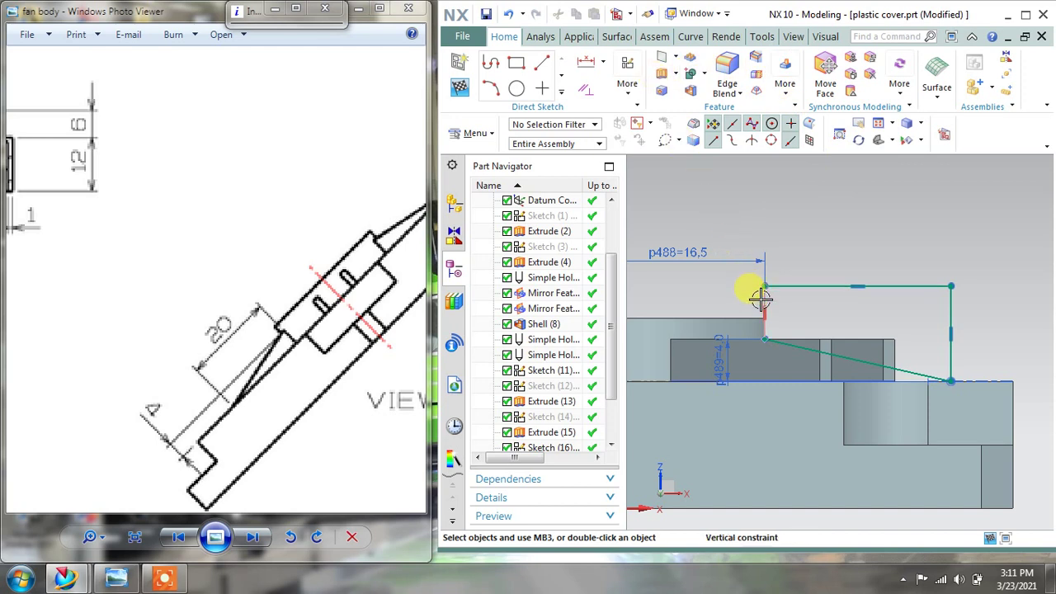
pyautogui.scroll(-2, 765, 313)
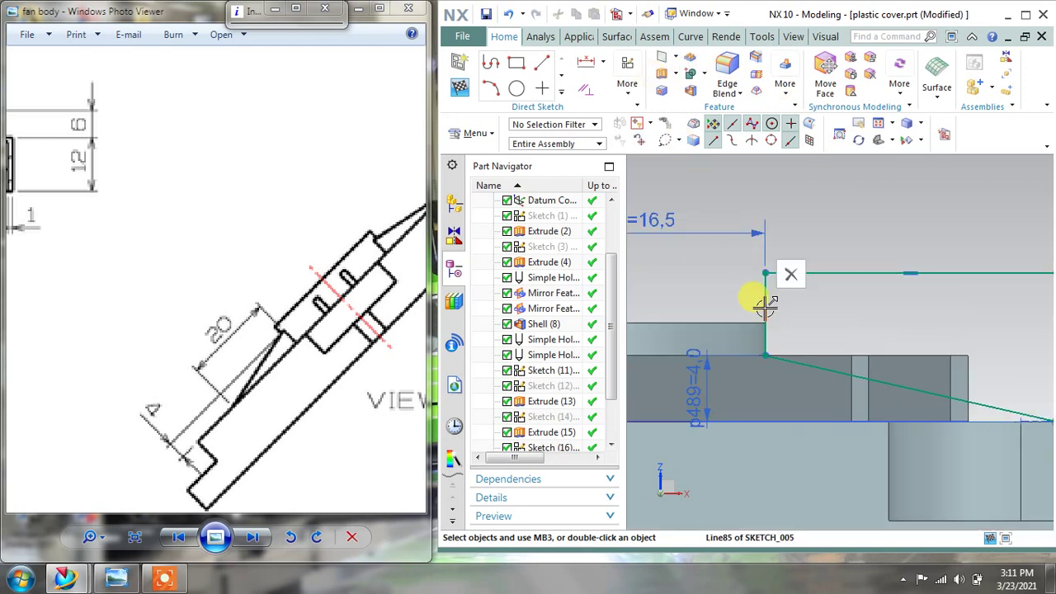
pyautogui.click(764, 288)
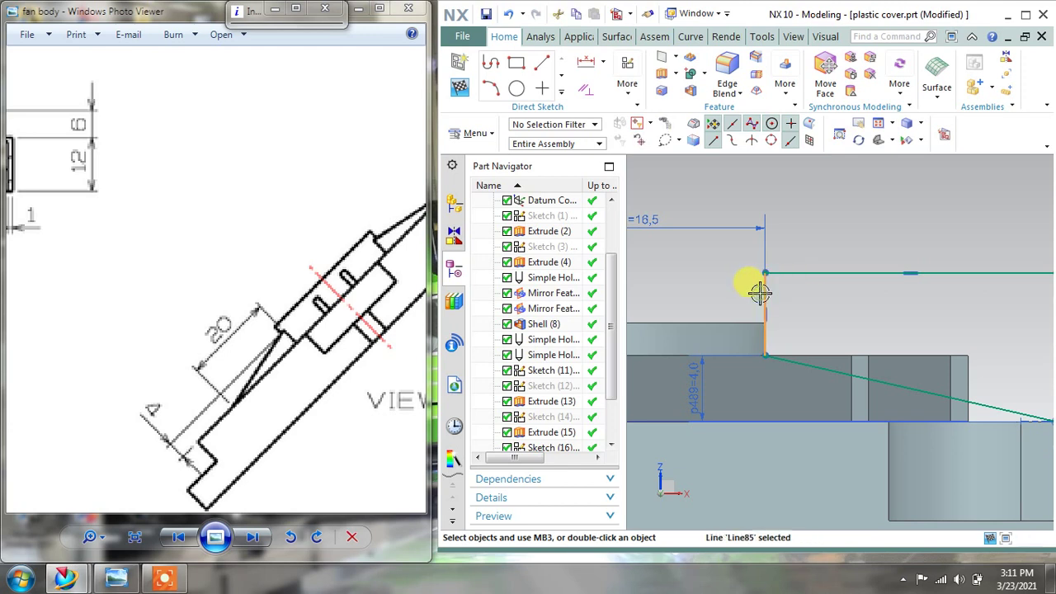
pyautogui.click(969, 246)
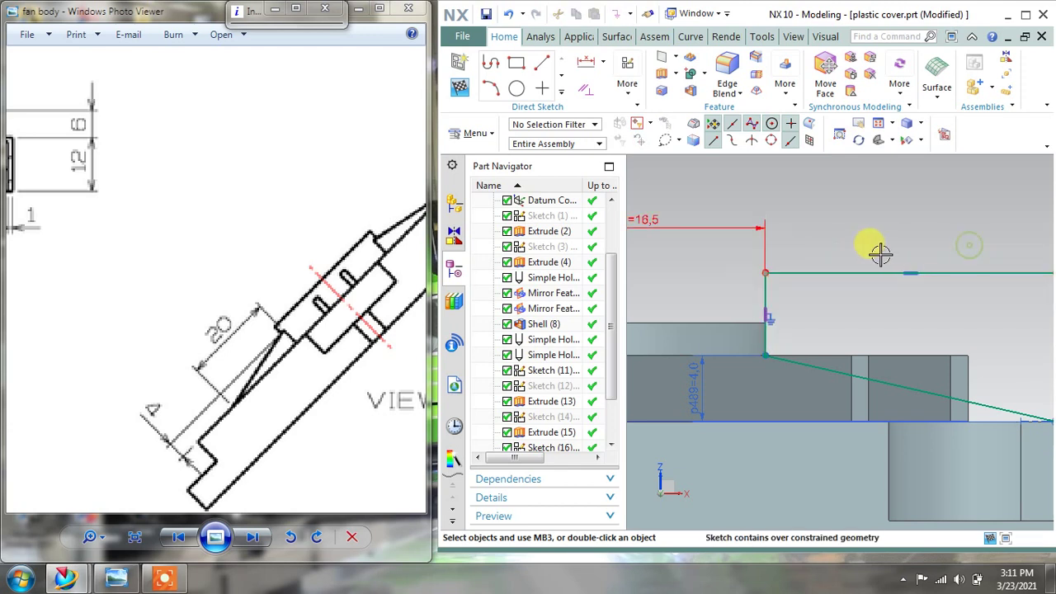
pyautogui.scroll(2, 871, 239)
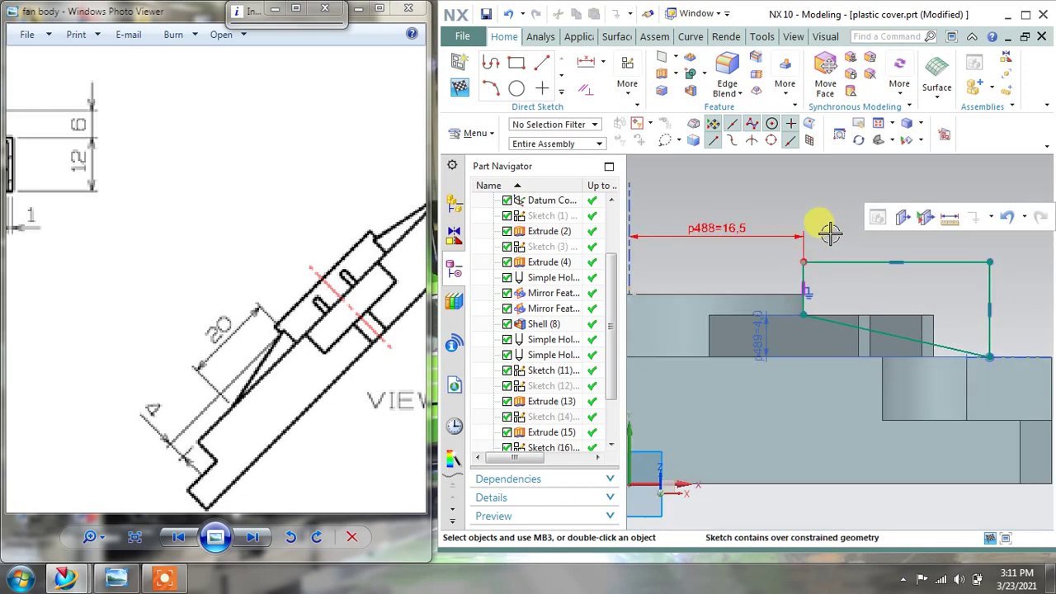
pyautogui.hotkey('ctrl', 'z')
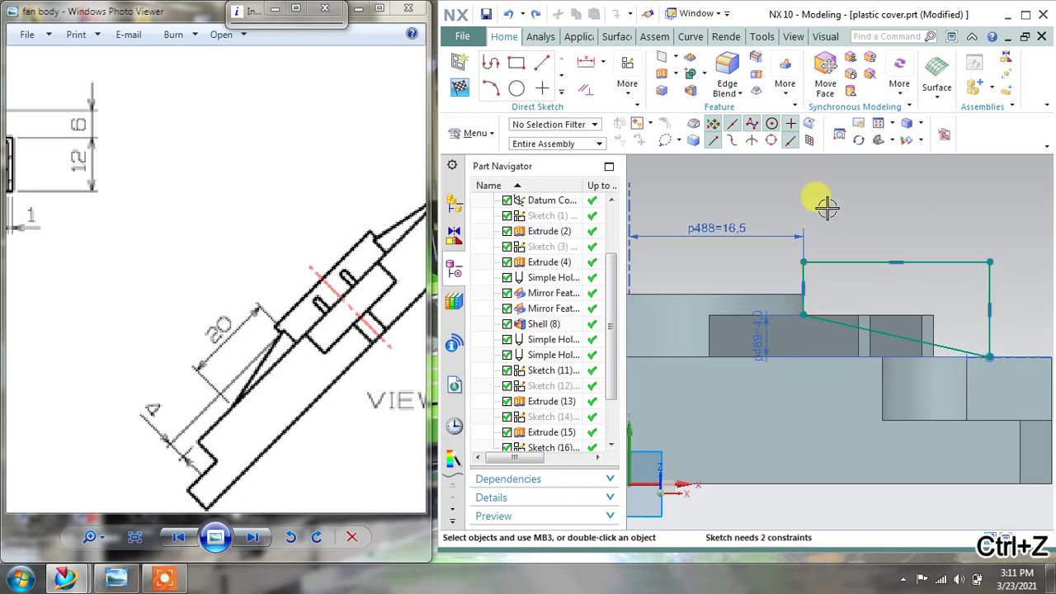
# Step: Dimension the profile's horizontal width as 20 mm and finish the sketch
pyautogui.click(603, 63)
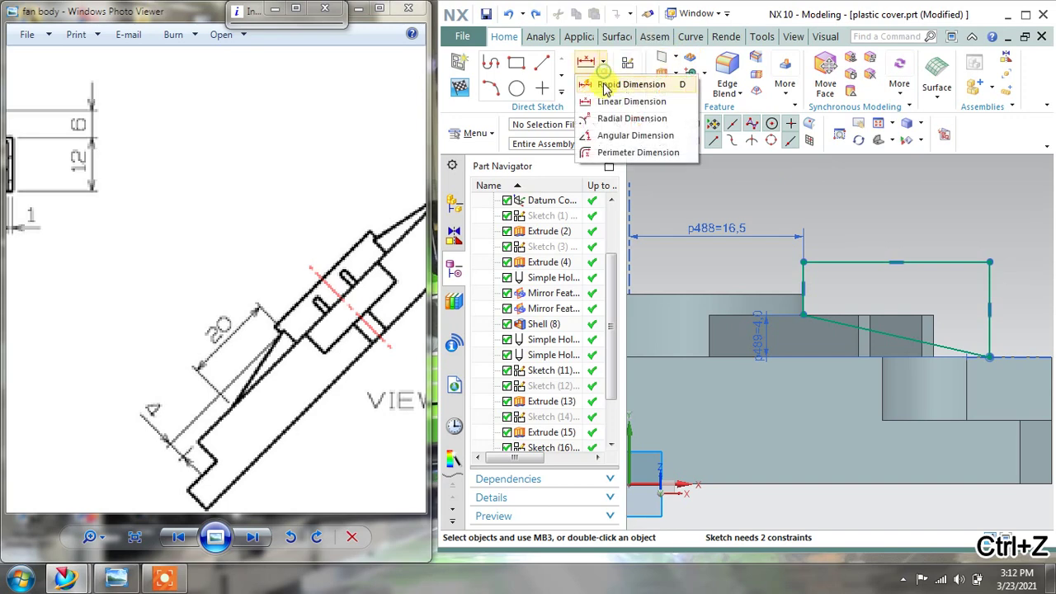
pyautogui.click(603, 101)
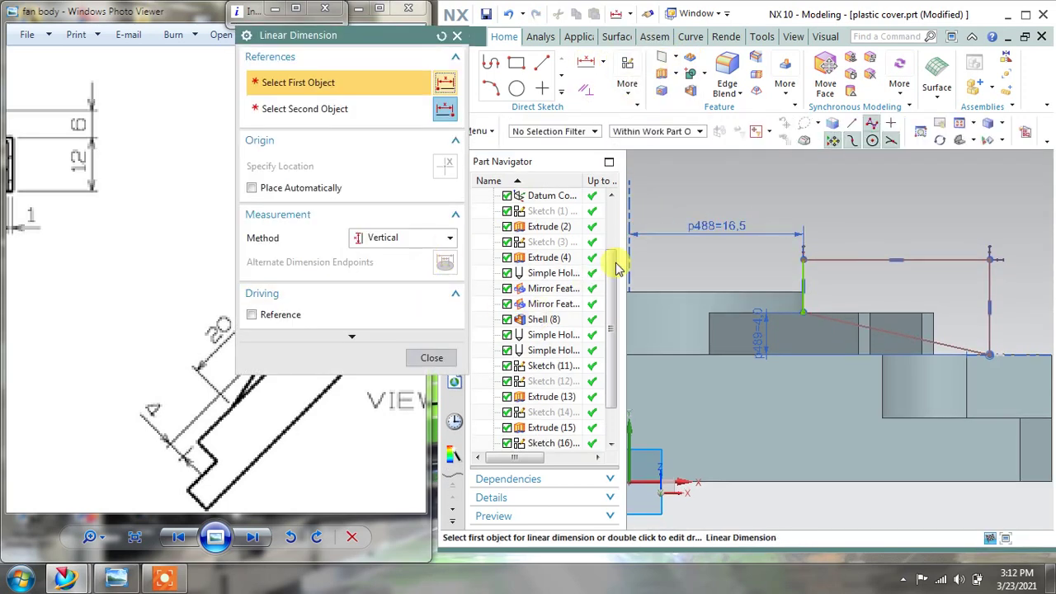
pyautogui.click(383, 238)
pyautogui.click(378, 267)
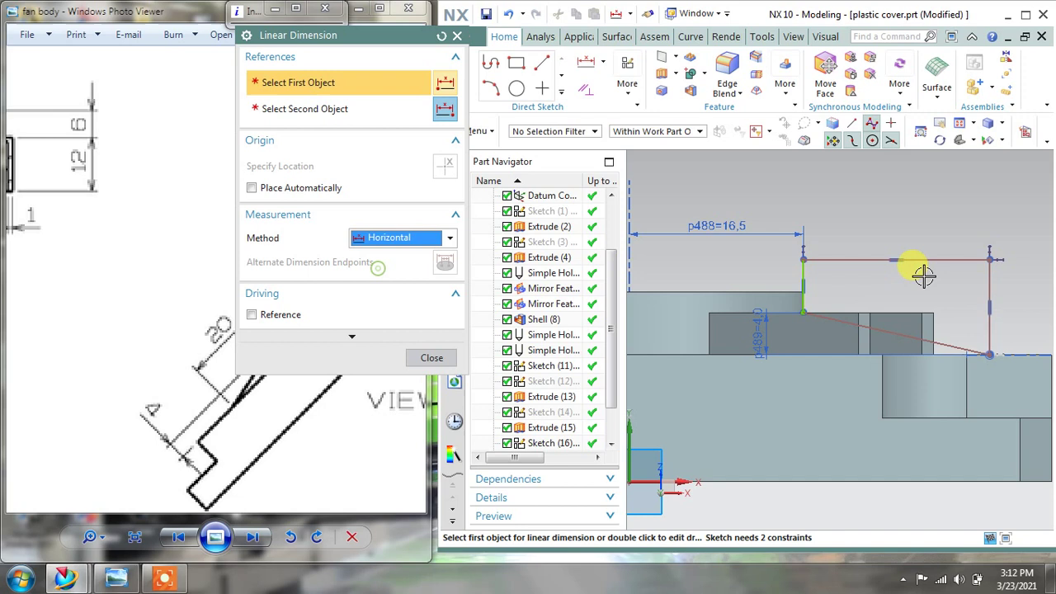
pyautogui.click(804, 261)
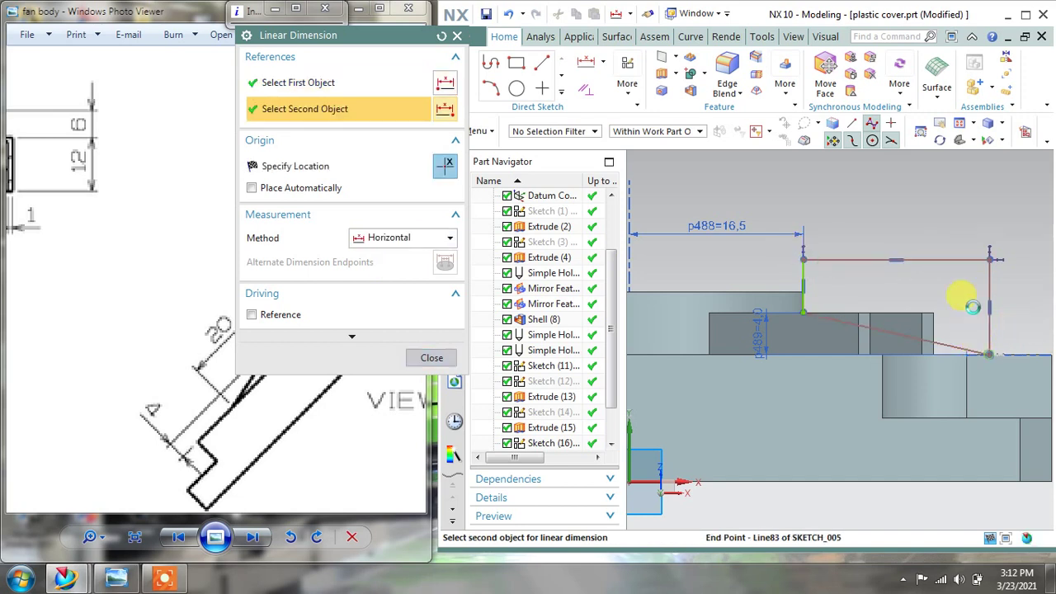
pyautogui.click(896, 260)
pyautogui.click(899, 214)
pyautogui.write('20')
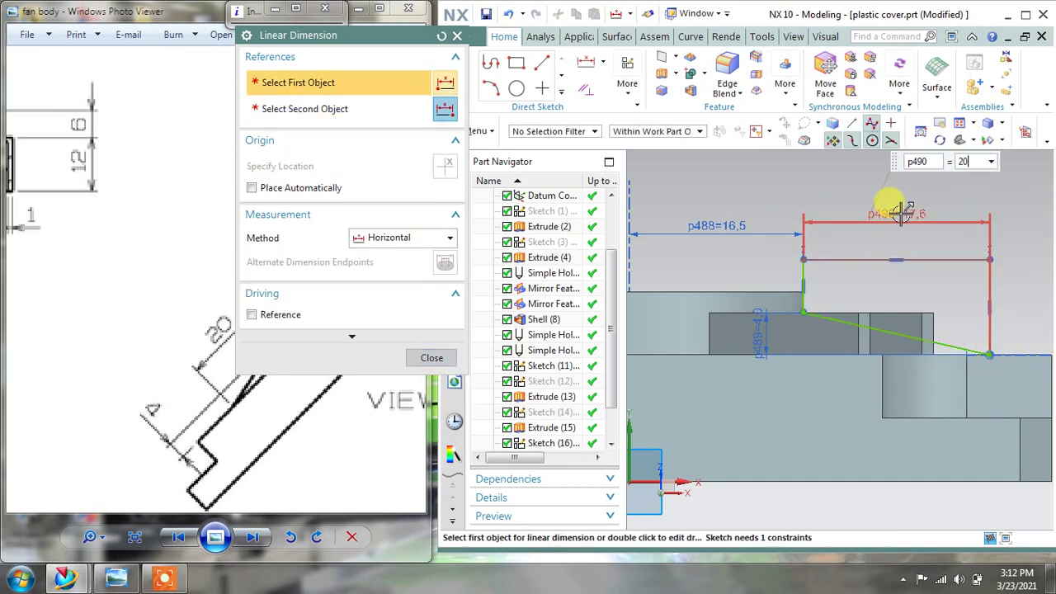
pyautogui.press('Return')
pyautogui.click(431, 357)
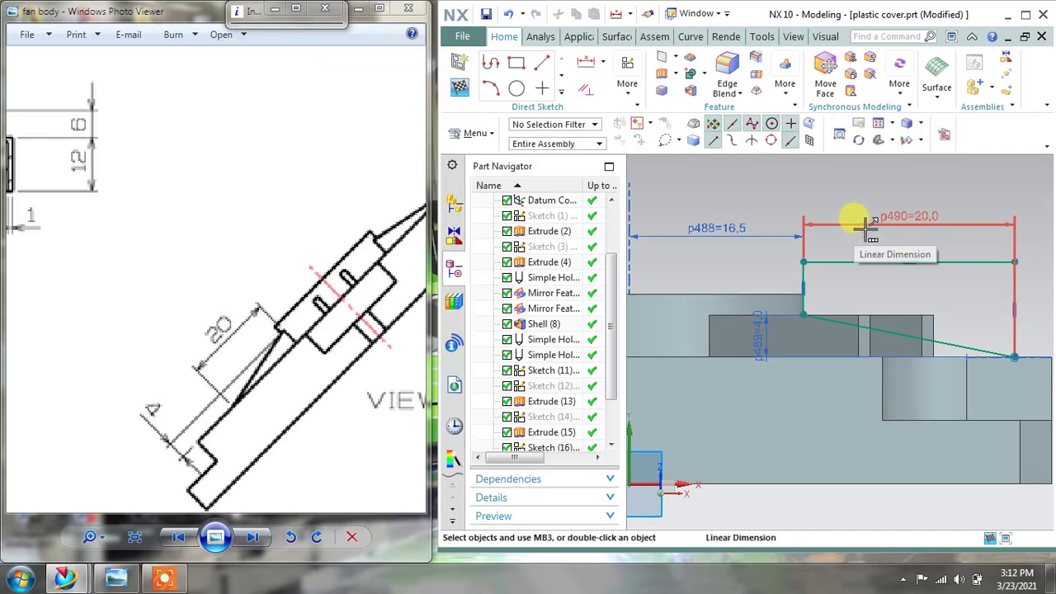
pyautogui.scroll(-3, 888, 293)
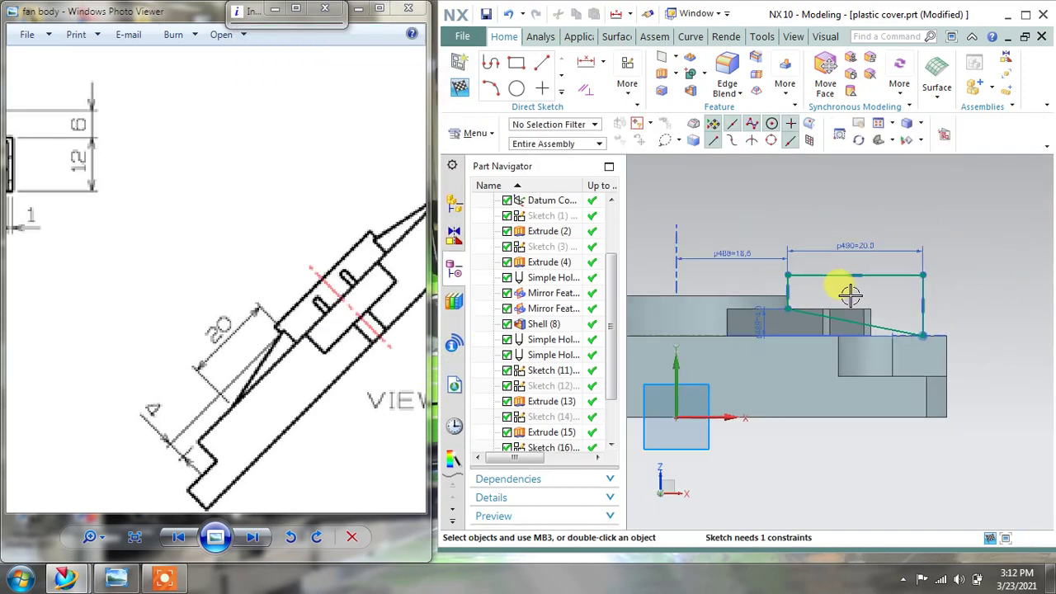
pyautogui.click(459, 85)
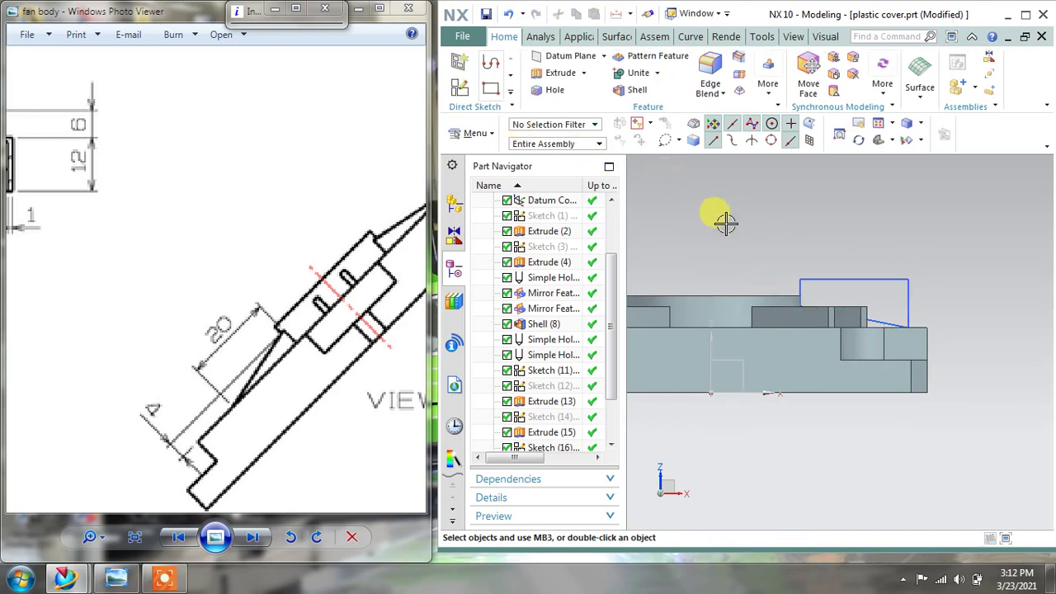
# Step: Revolve the sloped profile 360 degrees about the vertical axis through the cover's centre, subtracting it from the body
pyautogui.moveTo(724, 220)
pyautogui.mouseDown(button='middle')
pyautogui.moveTo(700, 229)
pyautogui.moveTo(737, 259)
pyautogui.moveTo(776, 264)
pyautogui.mouseUp(button='middle')
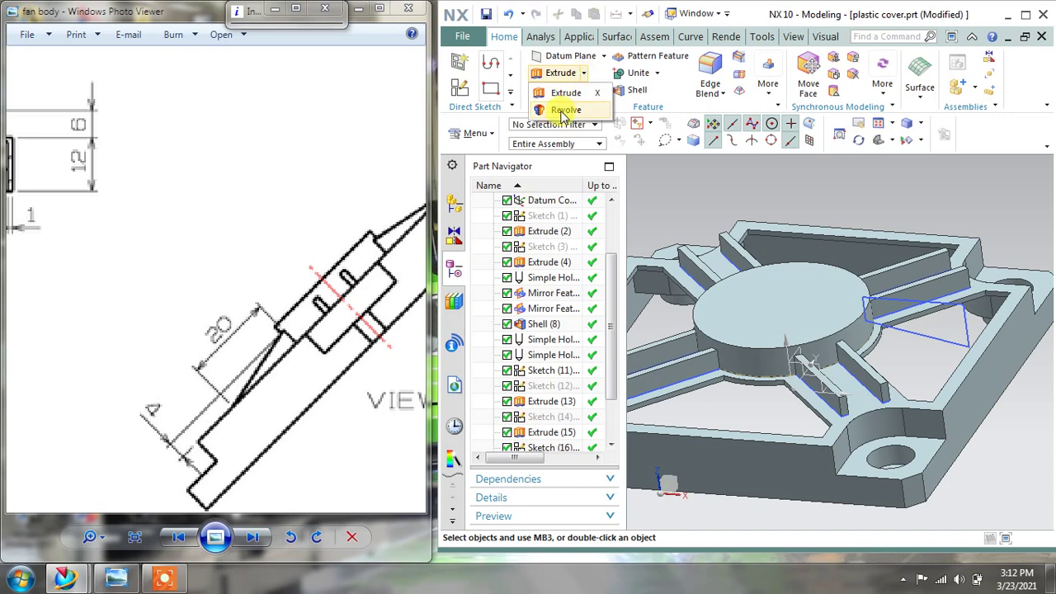
pyautogui.click(564, 109)
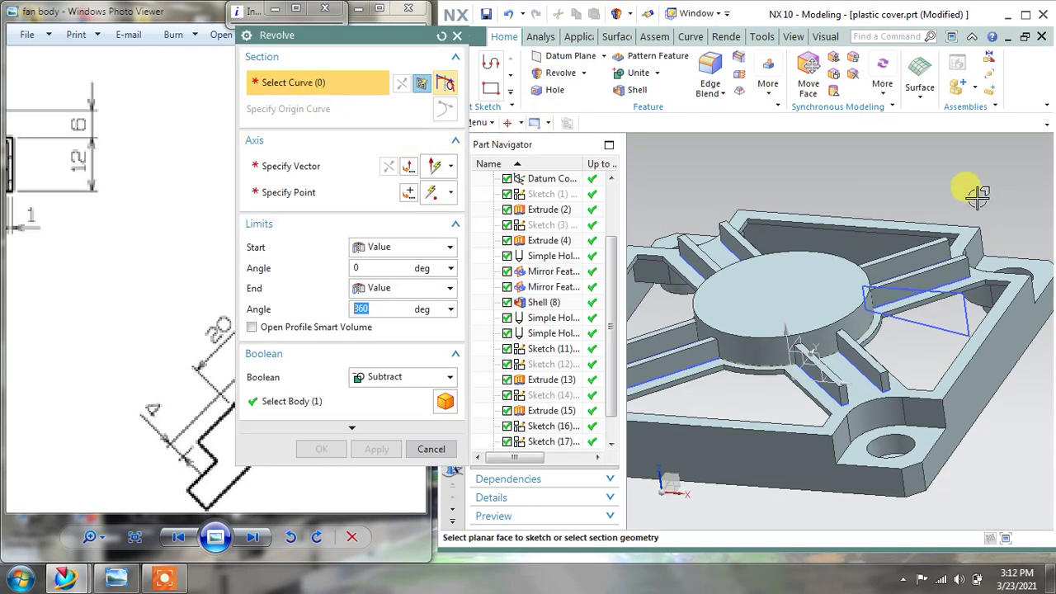
pyautogui.click(947, 328)
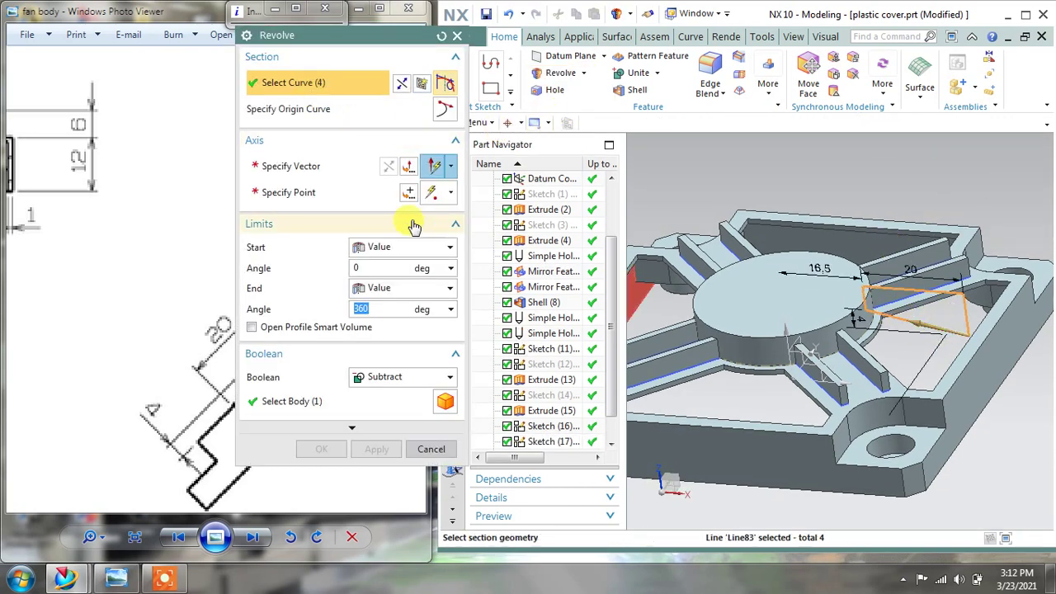
pyautogui.click(330, 169)
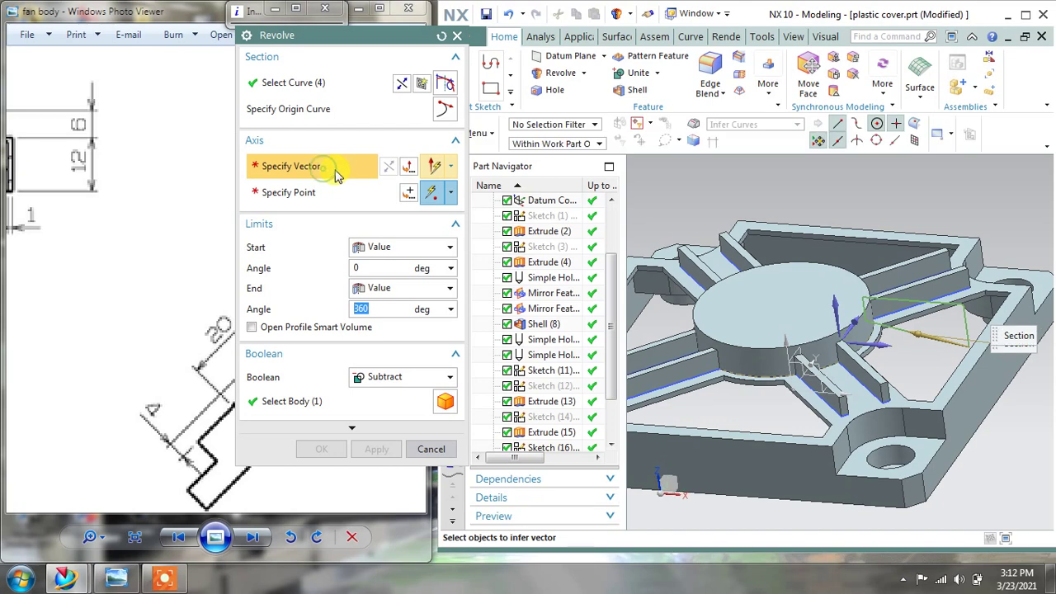
pyautogui.click(836, 303)
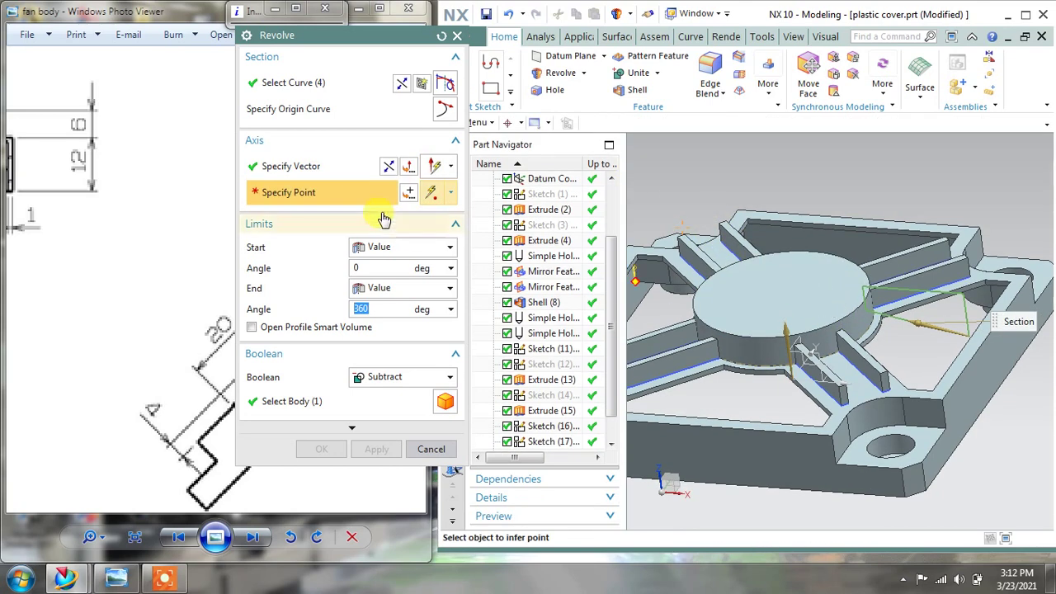
pyautogui.click(792, 380)
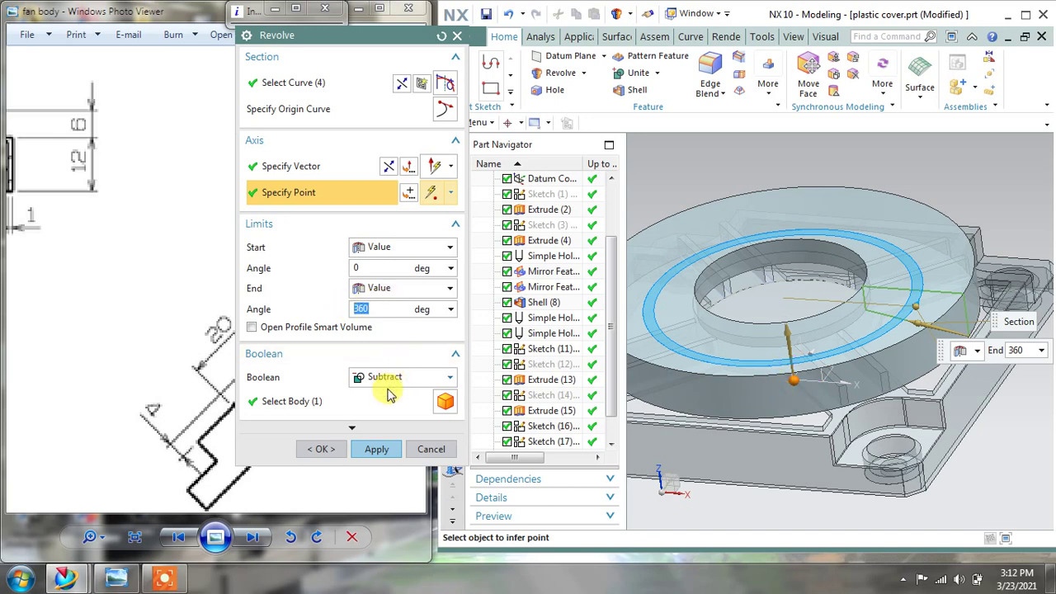
pyautogui.click(385, 450)
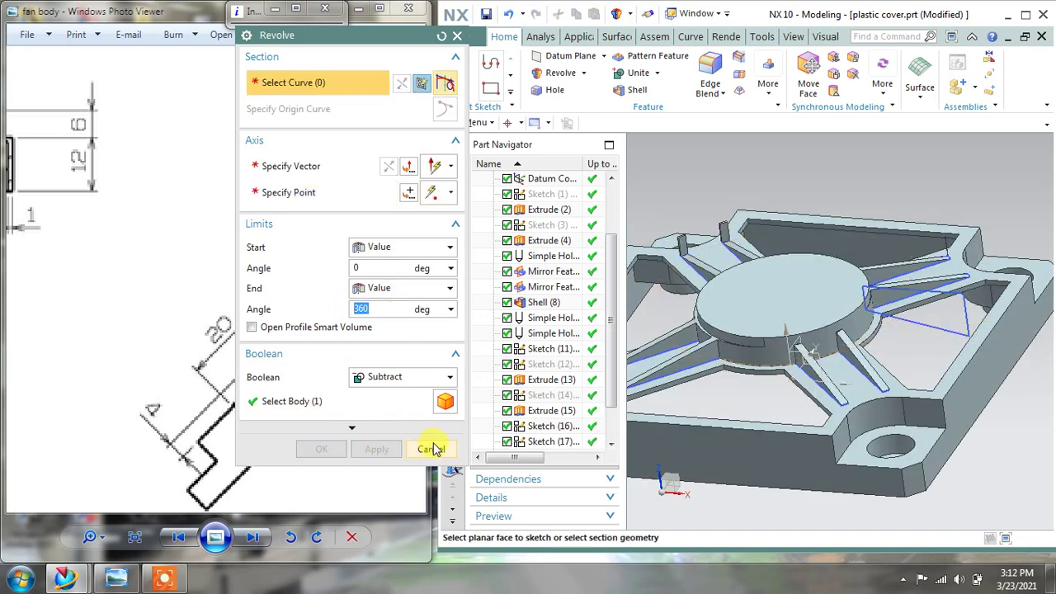
pyautogui.click(431, 449)
# Step: Reopen the sloped profile sketch, set its horizontal width to 23 mm and finish the sketch
pyautogui.moveTo(716, 350); pyautogui.dragTo(807, 390, button='middle')
pyautogui.scroll(3, 758, 303)
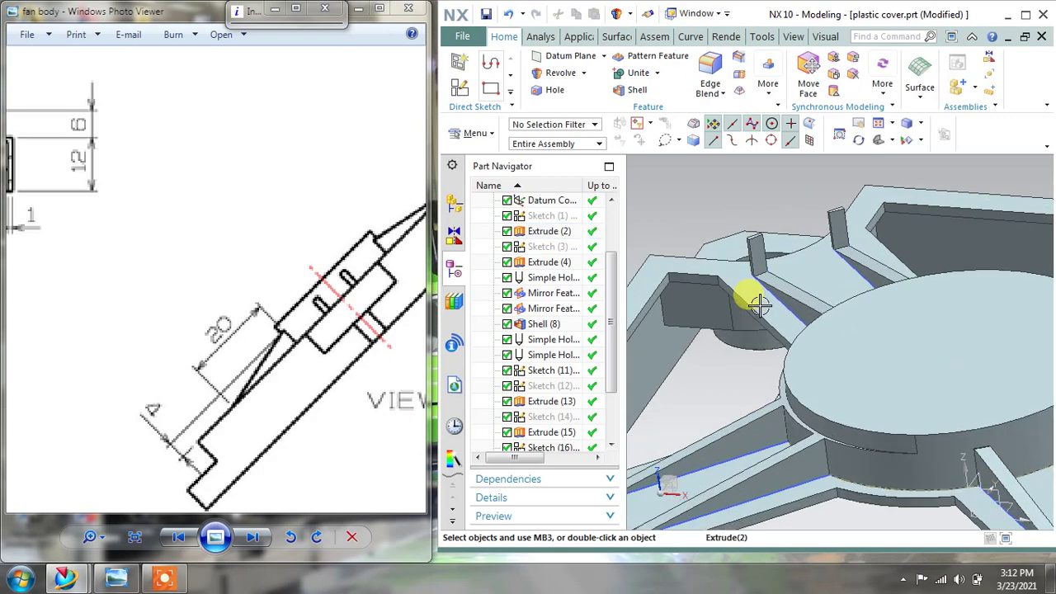
pyautogui.scroll(-3, 758, 304)
pyautogui.moveTo(720, 294)
pyautogui.mouseDown(button='middle')
pyautogui.moveTo(715, 305)
pyautogui.moveTo(790, 334)
pyautogui.moveTo(778, 345)
pyautogui.moveTo(707, 302)
pyautogui.moveTo(702, 283)
pyautogui.moveTo(718, 289)
pyautogui.mouseUp(button='middle')
pyautogui.doubleClick(952, 322)
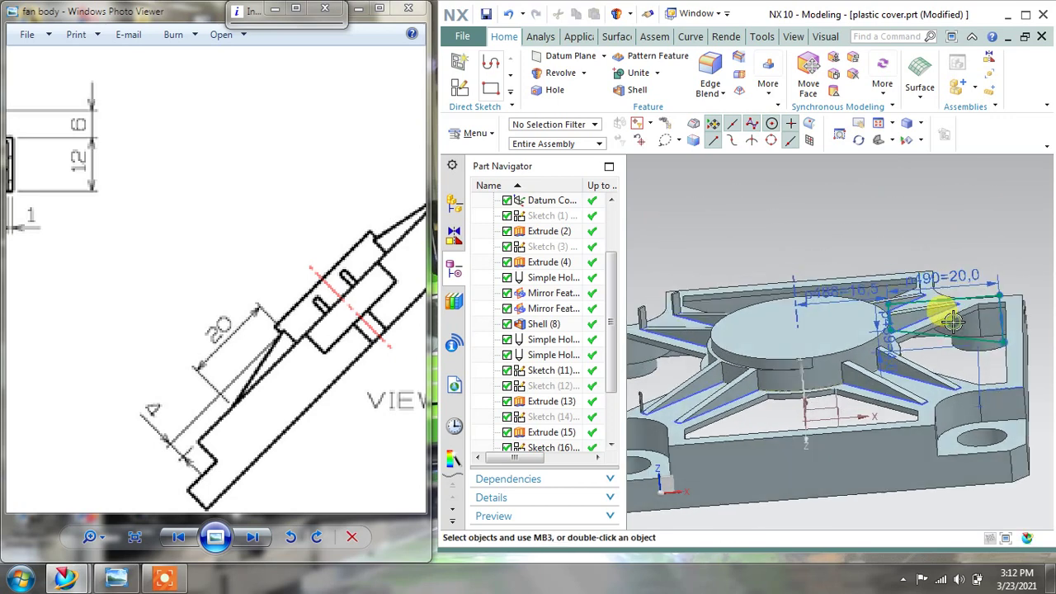
pyautogui.doubleClick(936, 255)
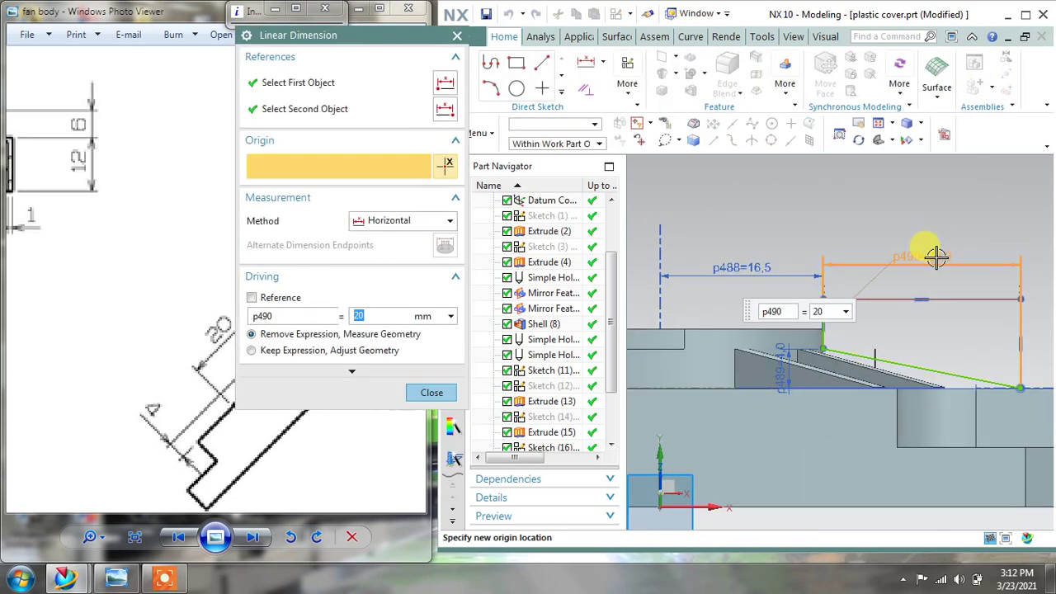
pyautogui.press('Return')
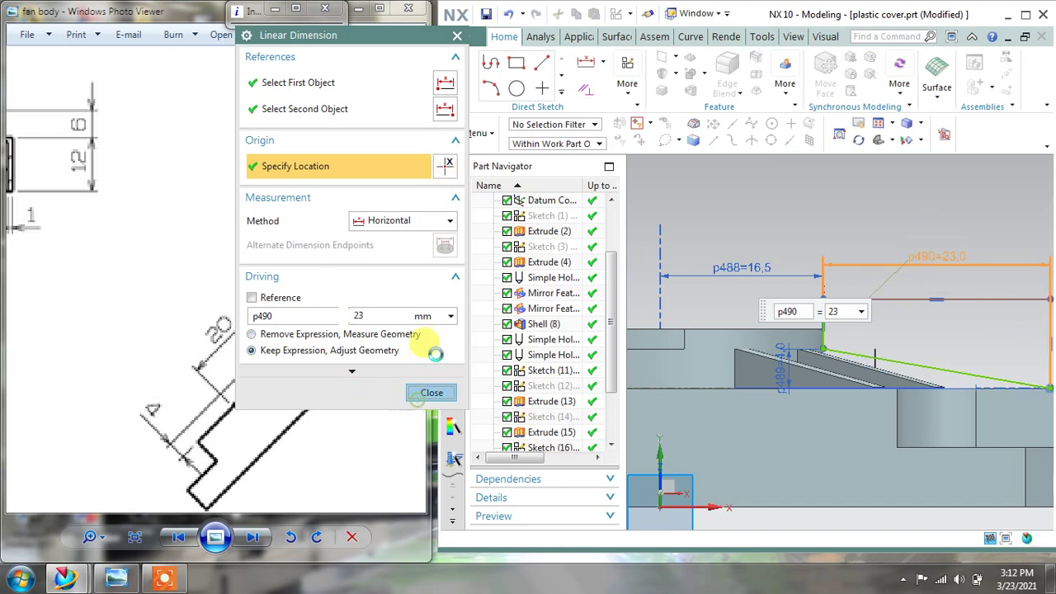
pyautogui.click(431, 393)
pyautogui.scroll(-3, 684, 247)
pyautogui.click(460, 89)
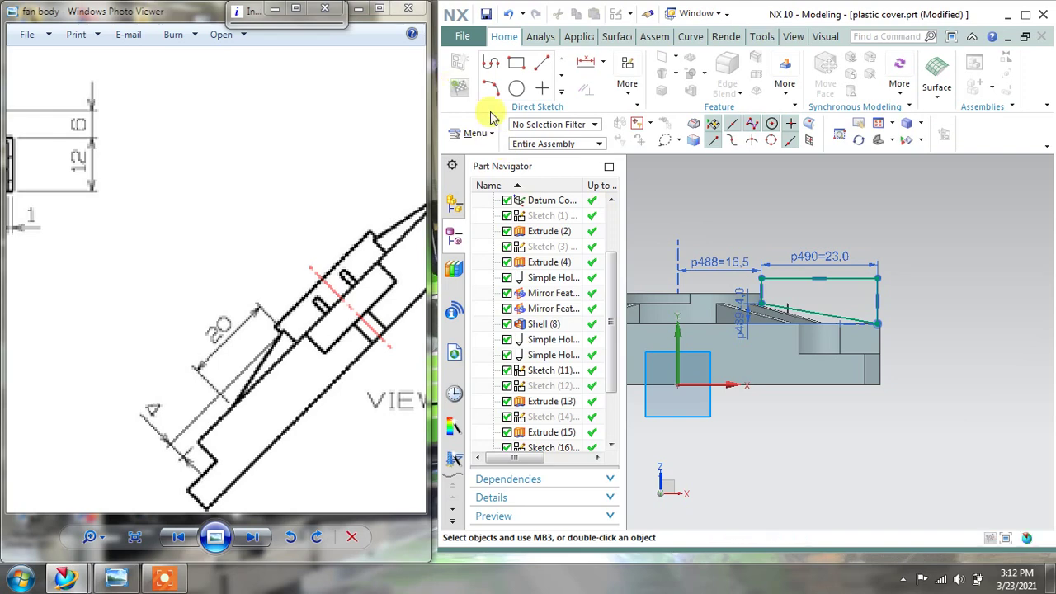
# Step: Hide the sloped profile sketch and the rib sketch, and undo the hiding
pyautogui.moveTo(899, 280); pyautogui.dragTo(944, 344, button='middle')
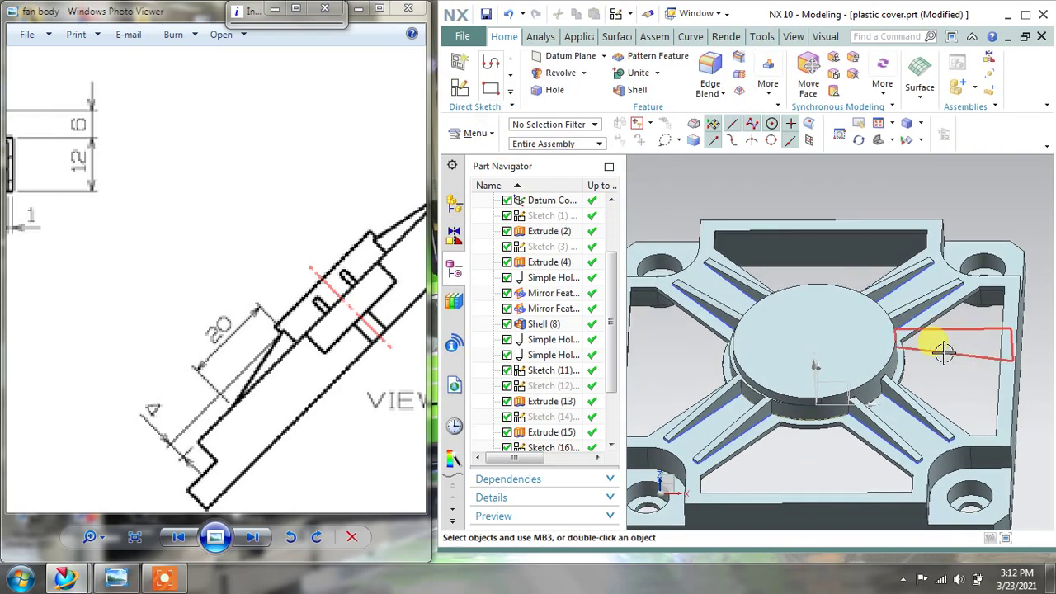
pyautogui.rightClick(943, 352)
pyautogui.click(950, 36)
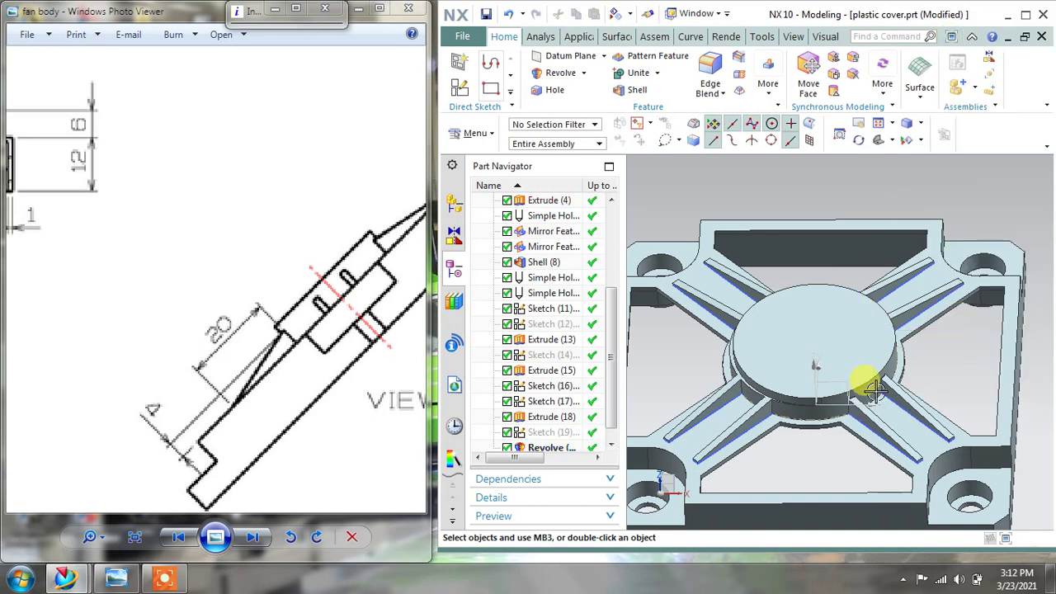
pyautogui.scroll(10, 877, 389)
pyautogui.scroll(-5, 899, 356)
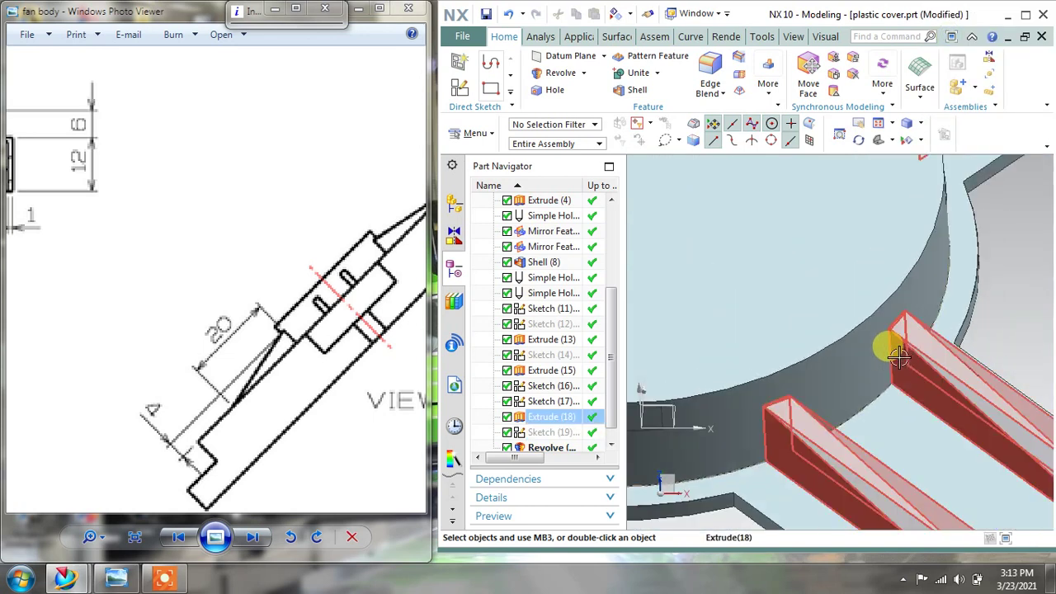
pyautogui.scroll(-5, 899, 355)
pyautogui.rightClick(871, 441)
pyautogui.click(875, 68)
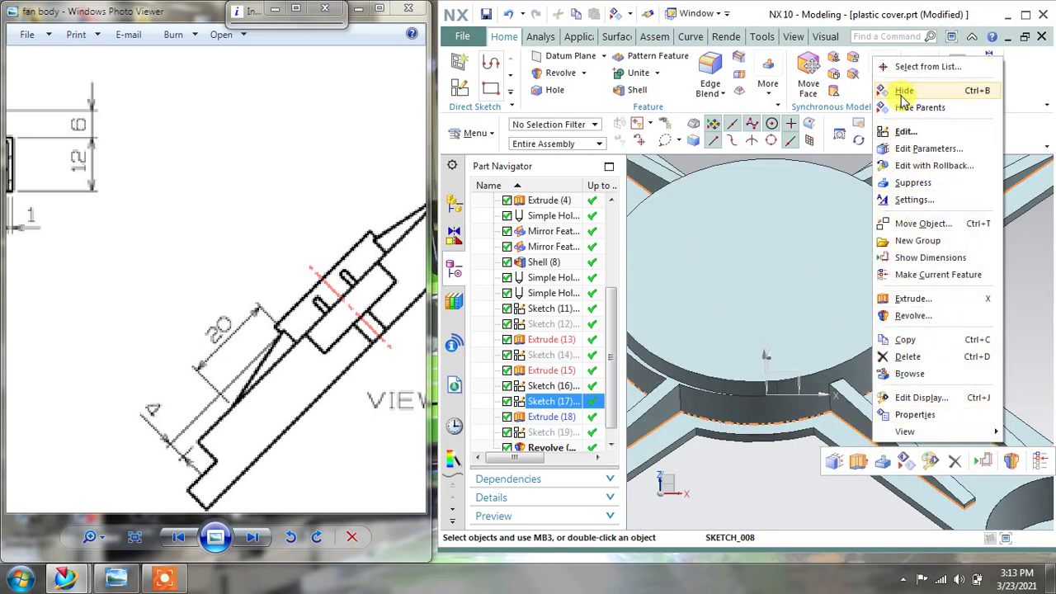
pyautogui.scroll(-3, 903, 301)
pyautogui.moveTo(903, 309); pyautogui.dragTo(885, 277, button='middle')
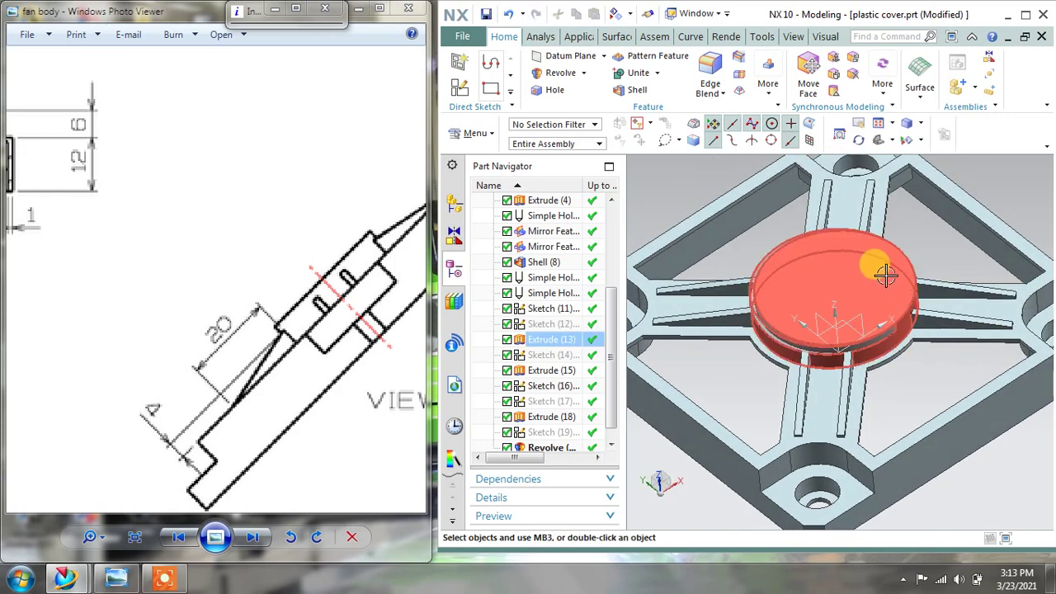
pyautogui.hotkey('ctrl', 'z')
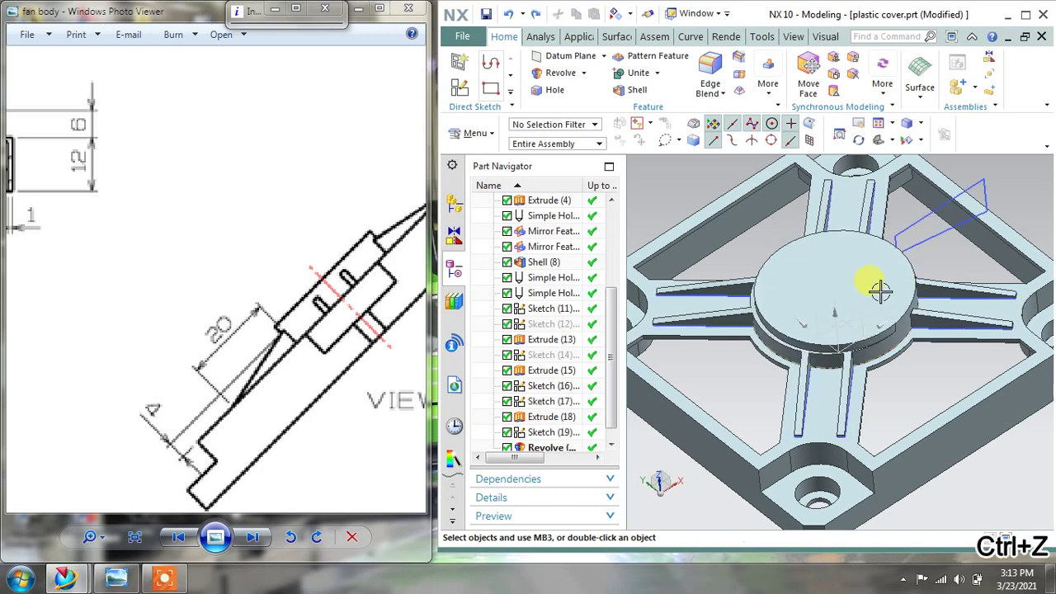
# Step: Reopen the sloped profile sketch, check its dimensions against the cover's side view and finish the sketch
pyautogui.doubleClick(942, 231)
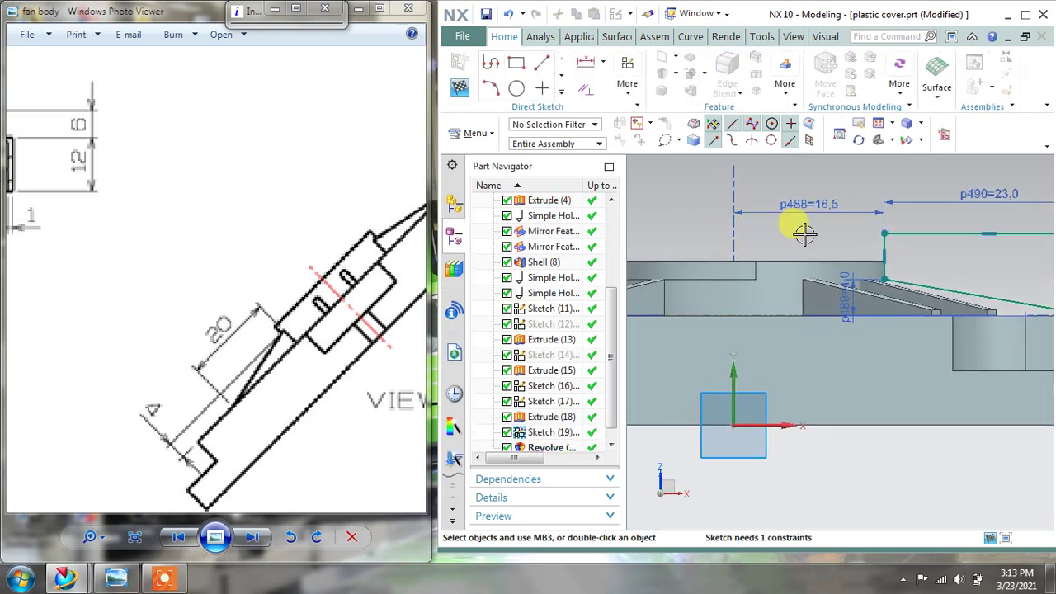
pyautogui.scroll(-4, 735, 427)
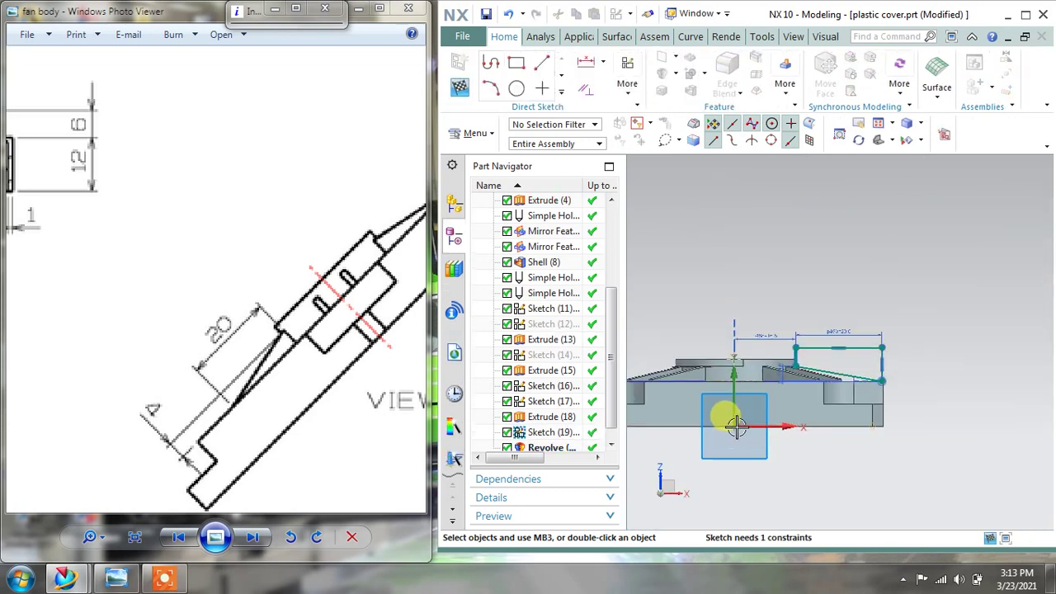
pyautogui.keyDown('shift'); pyautogui.moveTo(736, 428); pyautogui.dragTo(791, 400, button='middle'); pyautogui.keyUp('shift')
pyautogui.scroll(2, 794, 388)
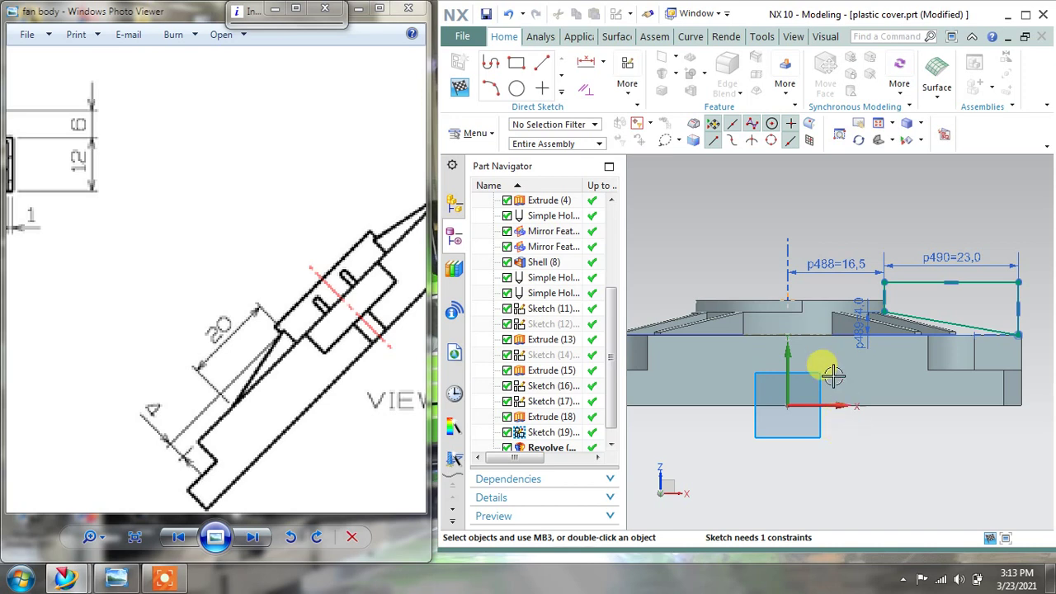
pyautogui.click(459, 88)
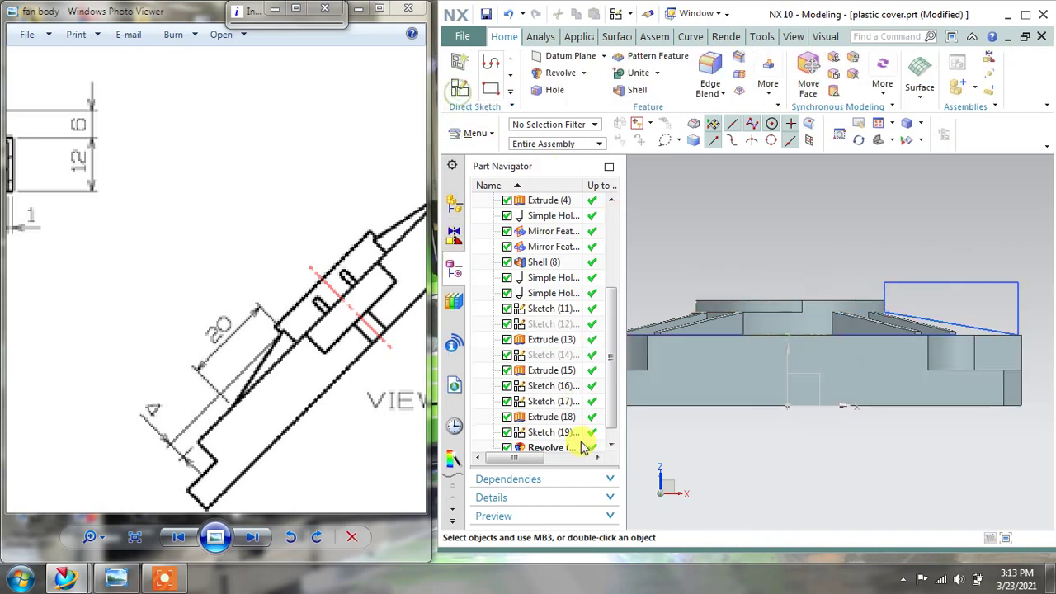
# Step: Inspect the revolved cut's parameters and preview, cancel the edit and undo the feature rollback
pyautogui.click(567, 448)
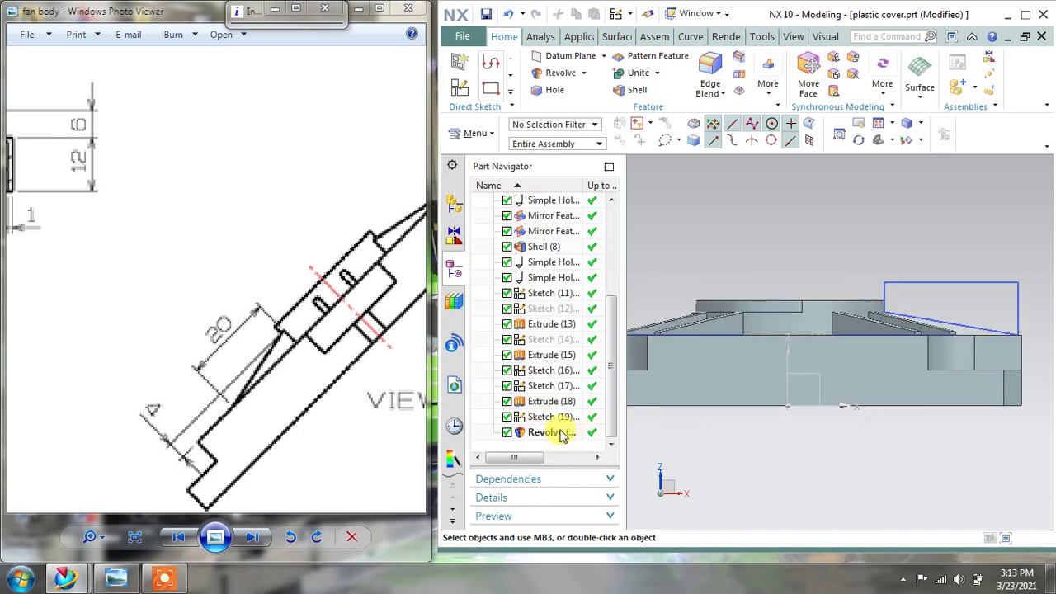
pyautogui.rightClick(566, 432)
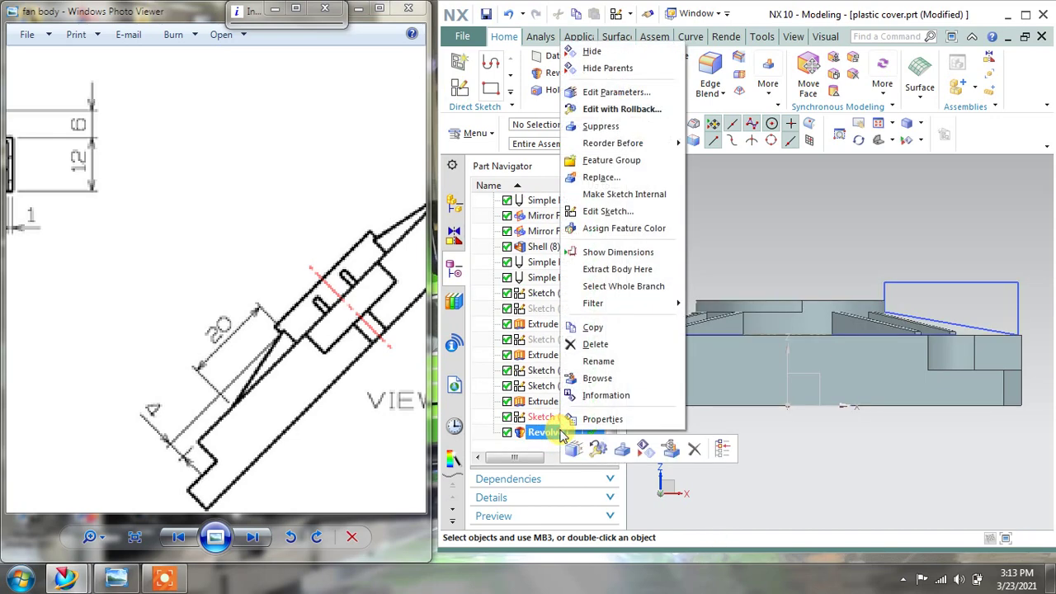
pyautogui.click(596, 92)
pyautogui.moveTo(738, 214)
pyautogui.mouseDown(button='middle')
pyautogui.moveTo(721, 233)
pyautogui.moveTo(736, 272)
pyautogui.moveTo(722, 272)
pyautogui.moveTo(726, 217)
pyautogui.mouseUp(button='middle')
pyautogui.click(427, 447)
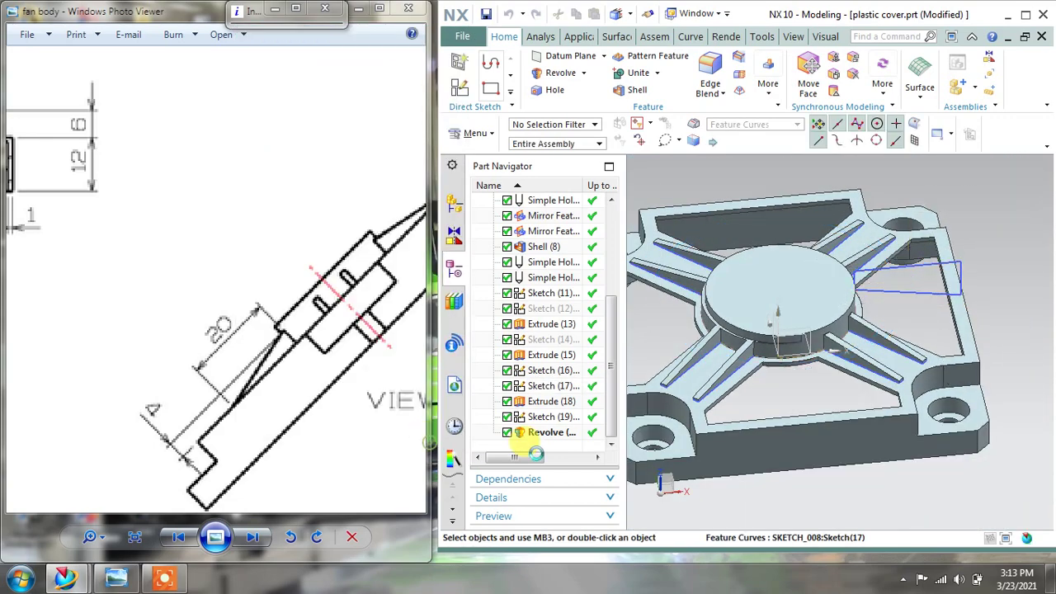
pyautogui.click(544, 433)
pyautogui.doubleClick(544, 433)
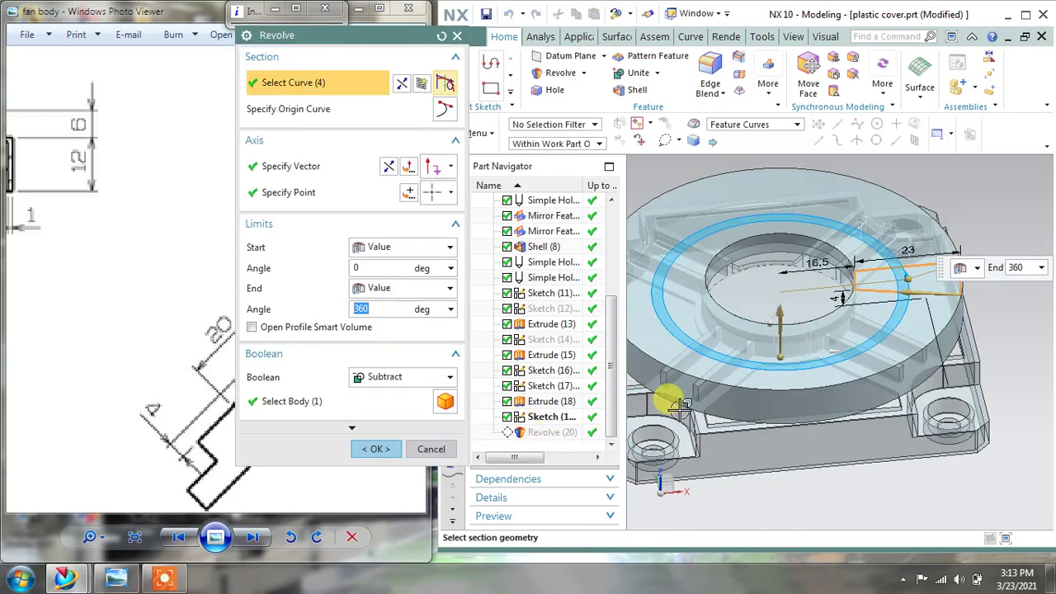
pyautogui.moveTo(678, 407); pyautogui.dragTo(684, 431, button='middle')
pyautogui.click(431, 449)
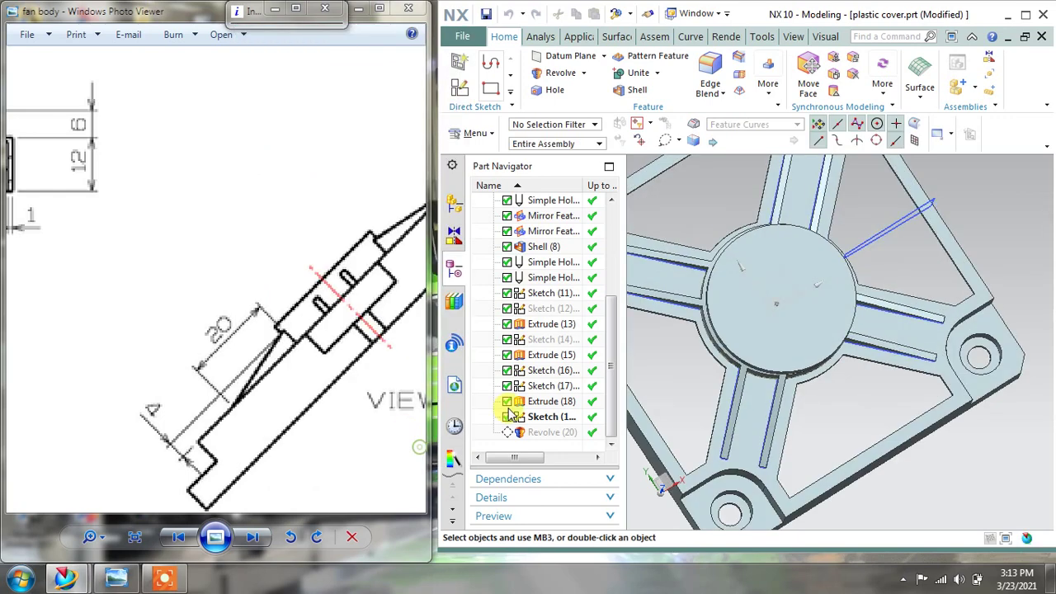
pyautogui.click(508, 18)
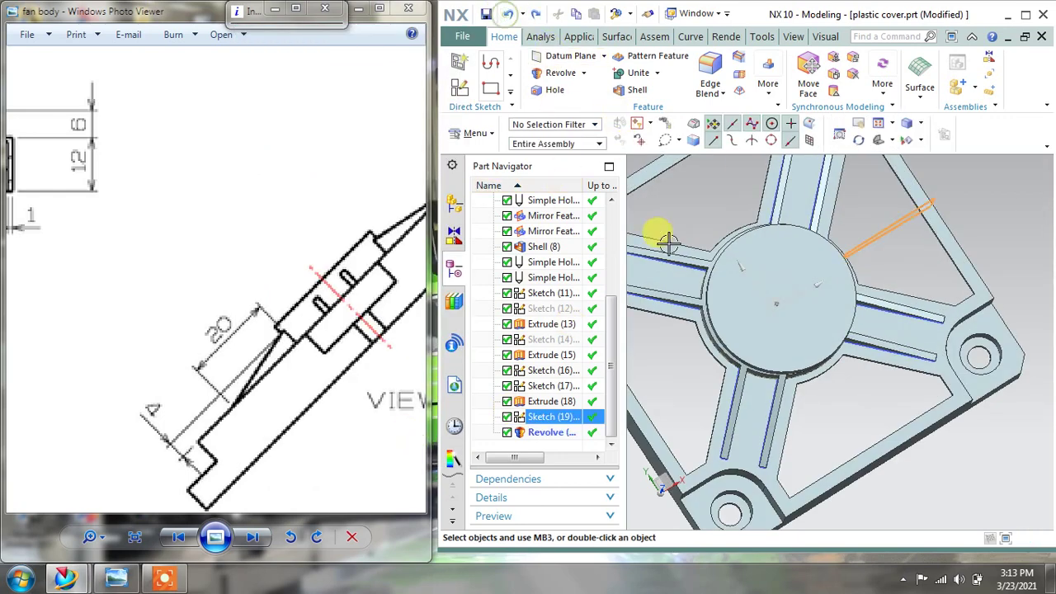
# Step: Delete the revolved cut while keeping its sloped profile sketch
pyautogui.moveTo(668, 236); pyautogui.dragTo(616, 302, button='middle')
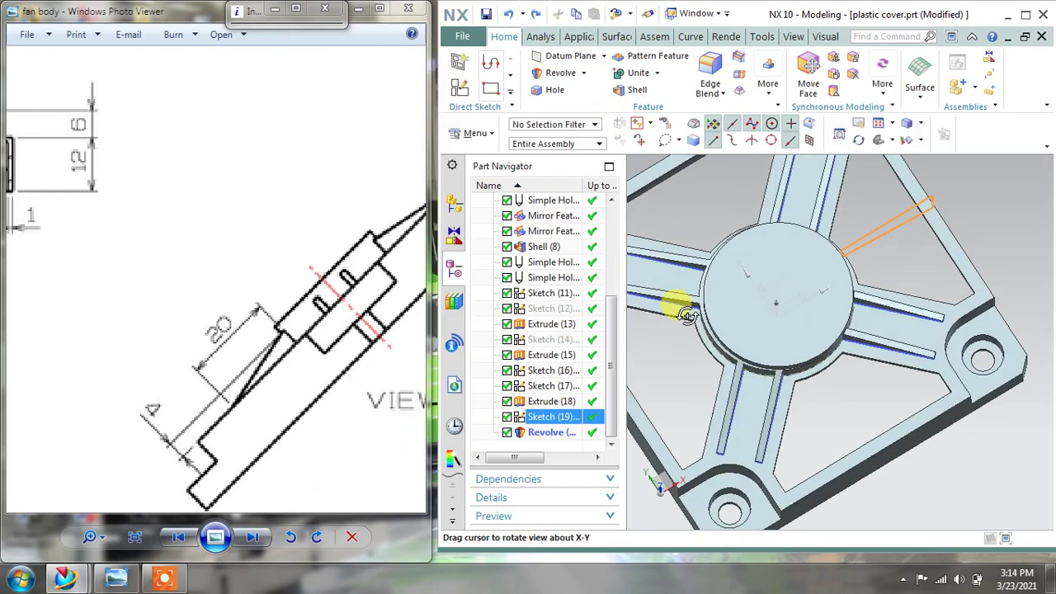
pyautogui.rightClick(545, 440)
pyautogui.click(572, 348)
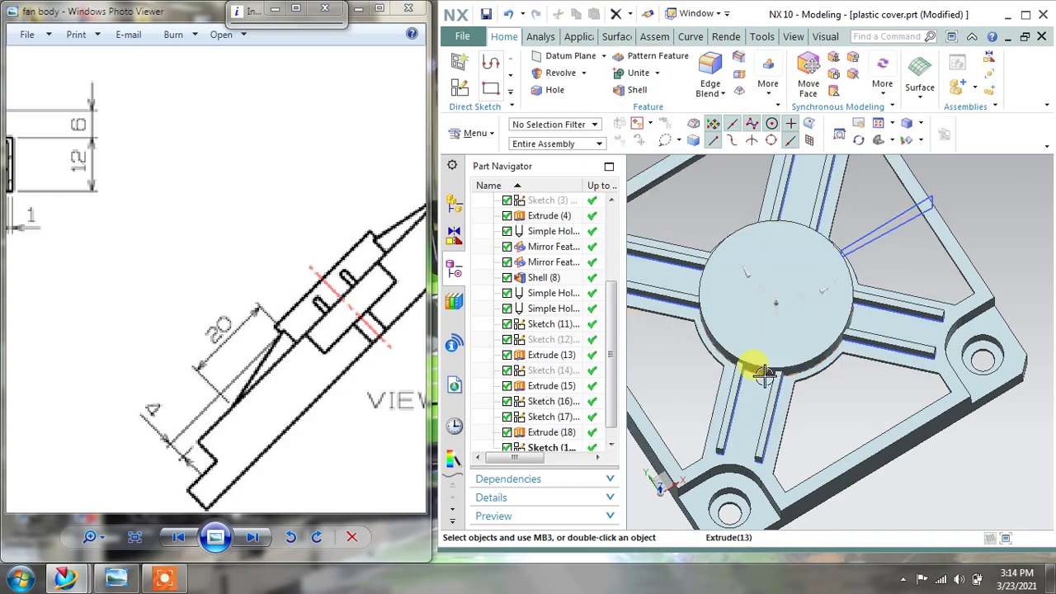
# Step: Revolve the sloped profile 360 degrees about the cover's central Z axis, subtracting it from the body to taper the ribs
pyautogui.moveTo(764, 374); pyautogui.dragTo(785, 354, button='middle')
pyautogui.moveTo(796, 360)
pyautogui.mouseDown(button='middle')
pyautogui.moveTo(770, 335)
pyautogui.moveTo(749, 336)
pyautogui.moveTo(725, 206)
pyautogui.moveTo(729, 323)
pyautogui.moveTo(717, 367)
pyautogui.moveTo(727, 380)
pyautogui.moveTo(713, 359)
pyautogui.moveTo(722, 347)
pyautogui.moveTo(714, 327)
pyautogui.moveTo(702, 332)
pyautogui.moveTo(726, 346)
pyautogui.moveTo(750, 335)
pyautogui.mouseUp(button='middle')
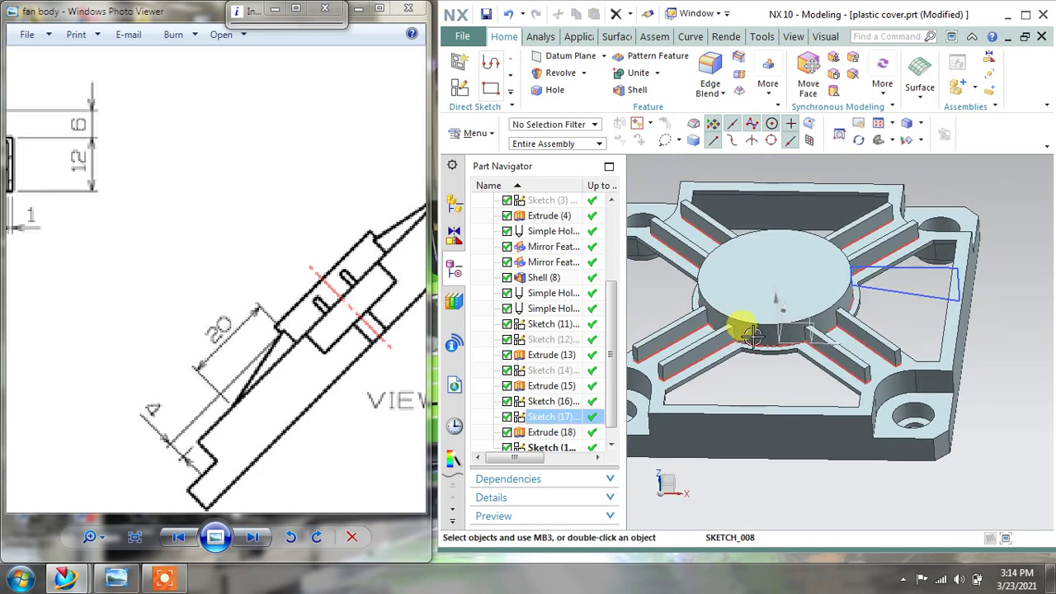
pyautogui.click(543, 73)
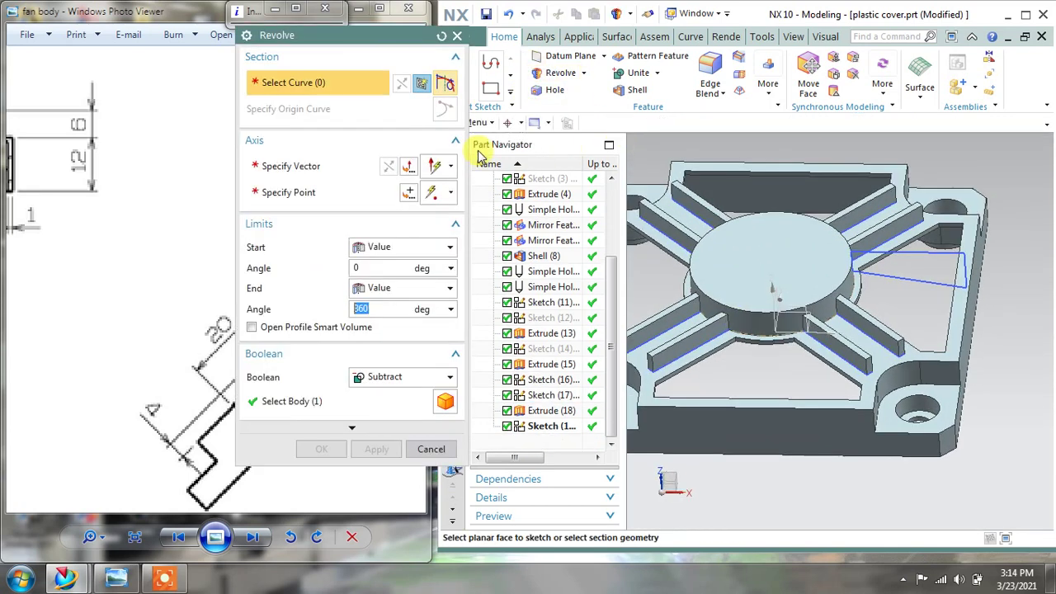
pyautogui.click(883, 280)
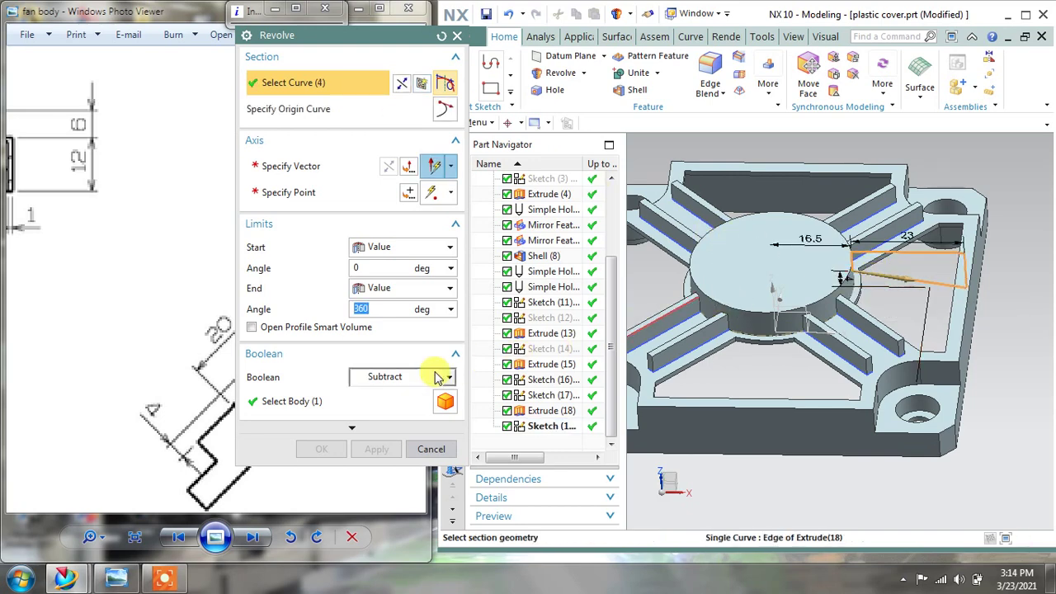
pyautogui.click(290, 166)
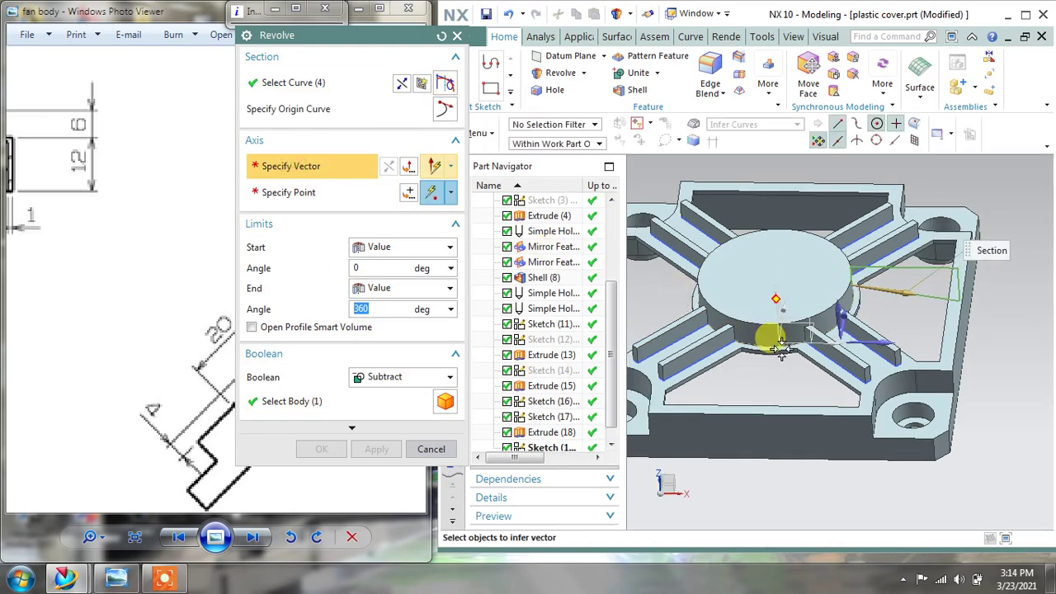
pyautogui.moveTo(780, 348); pyautogui.dragTo(776, 290, button='middle')
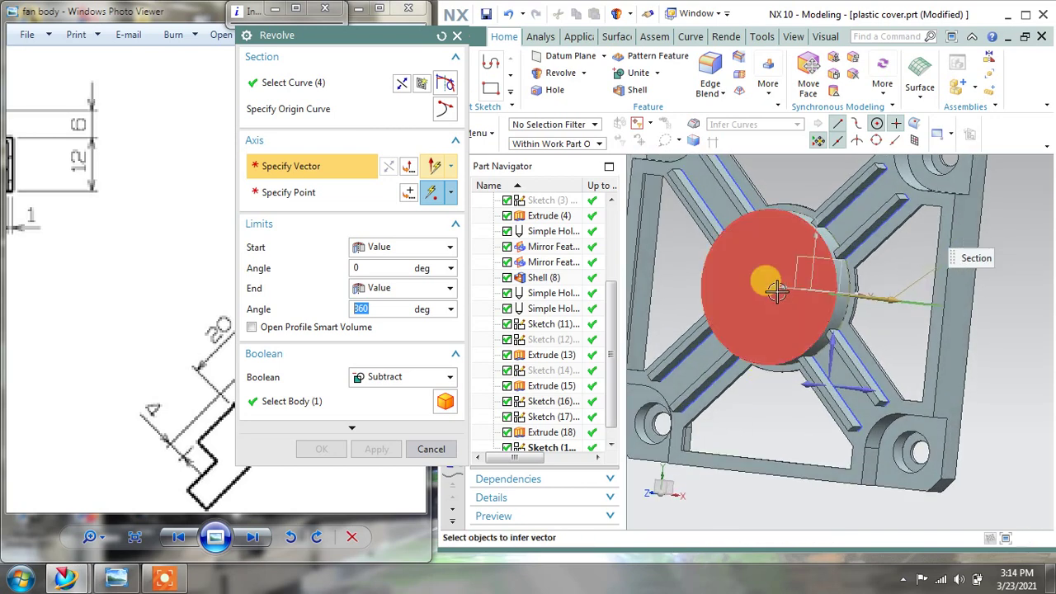
pyautogui.click(781, 284)
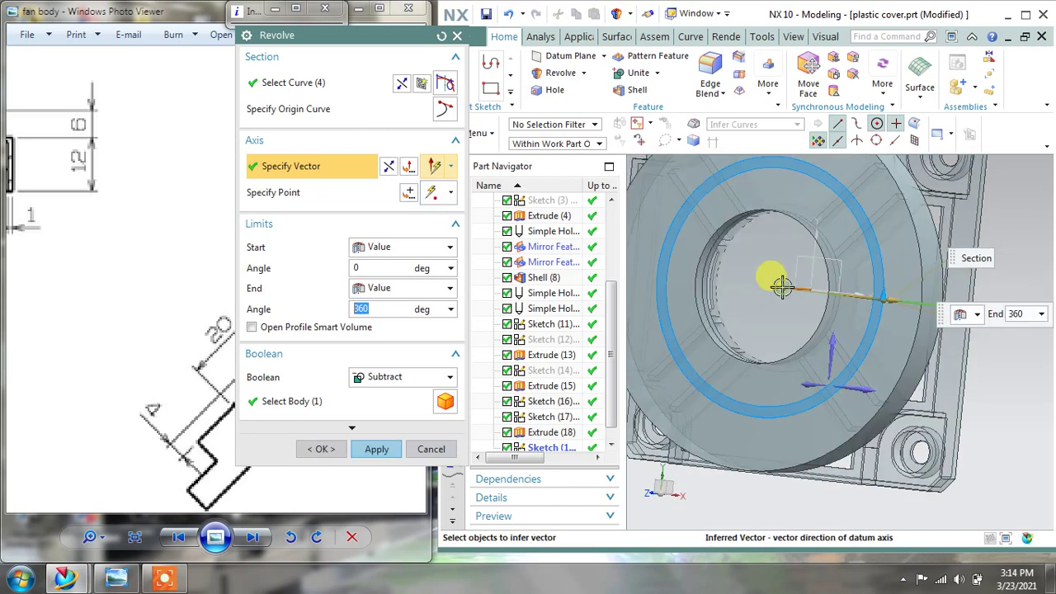
pyautogui.moveTo(768, 297)
pyautogui.mouseDown(button='middle')
pyautogui.moveTo(766, 309)
pyautogui.moveTo(786, 313)
pyautogui.moveTo(785, 292)
pyautogui.moveTo(784, 321)
pyautogui.moveTo(785, 288)
pyautogui.mouseUp(button='middle')
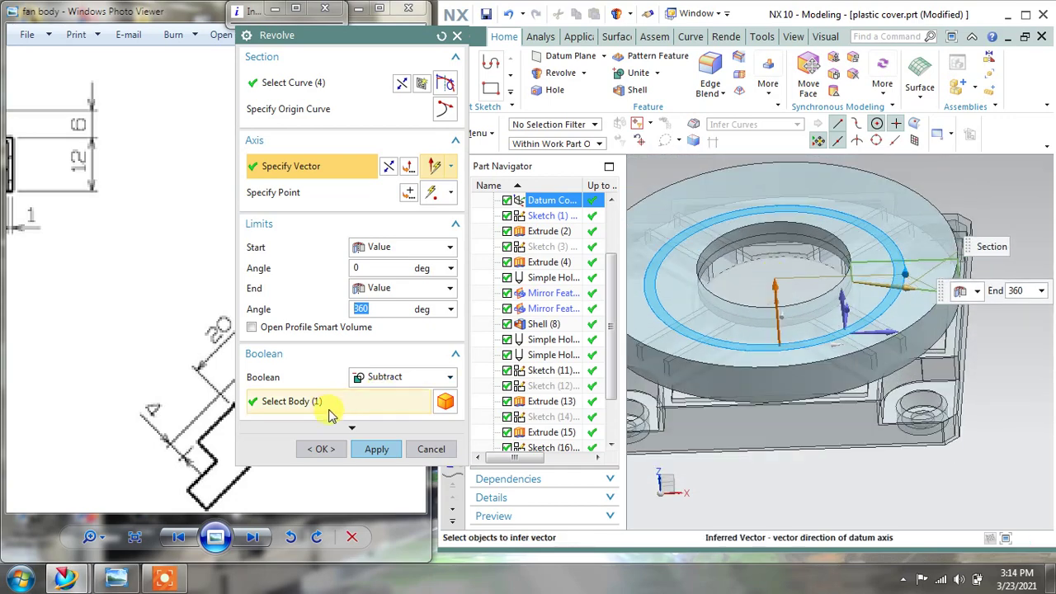
pyautogui.click(375, 449)
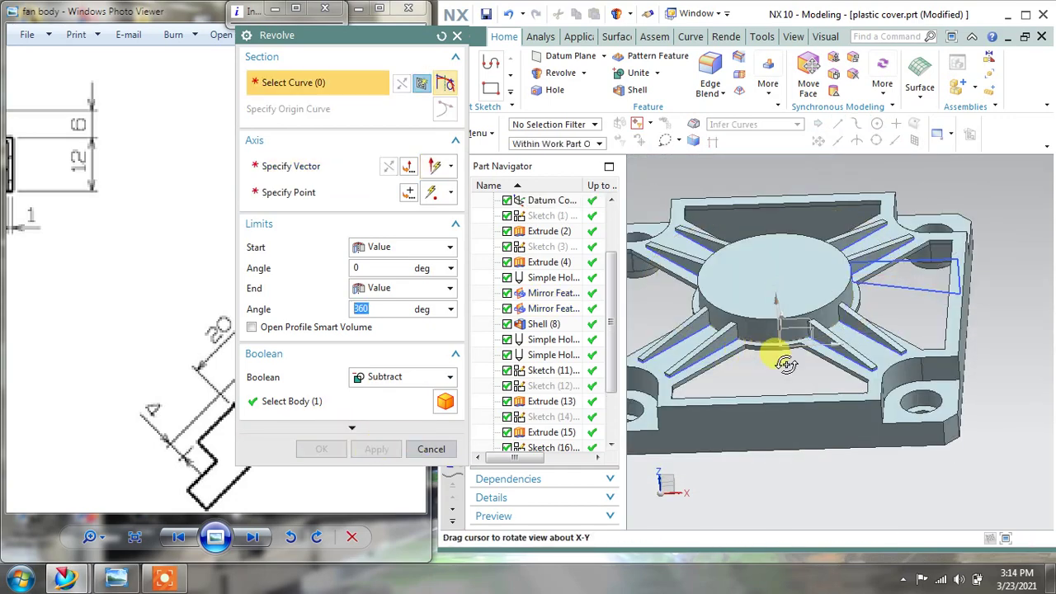
pyautogui.moveTo(786, 363); pyautogui.dragTo(775, 332, button='middle')
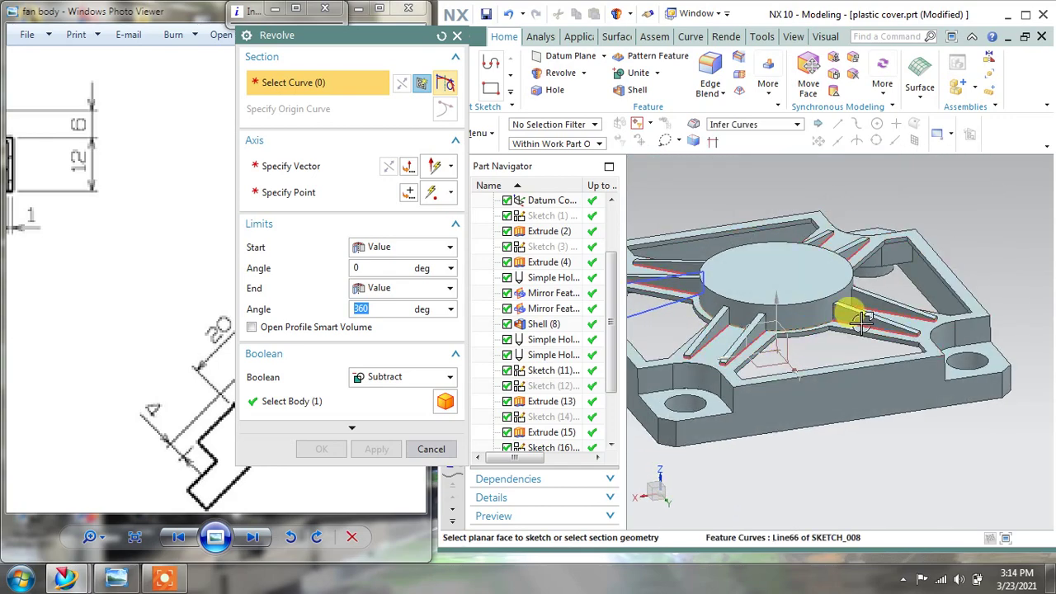
pyautogui.rightClick(860, 322)
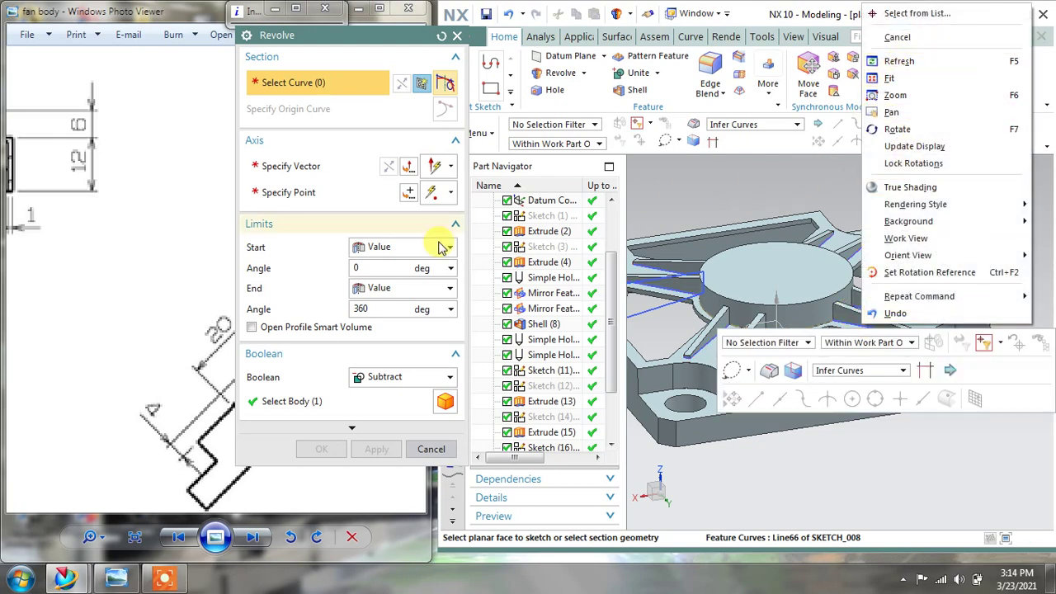
pyautogui.click(431, 448)
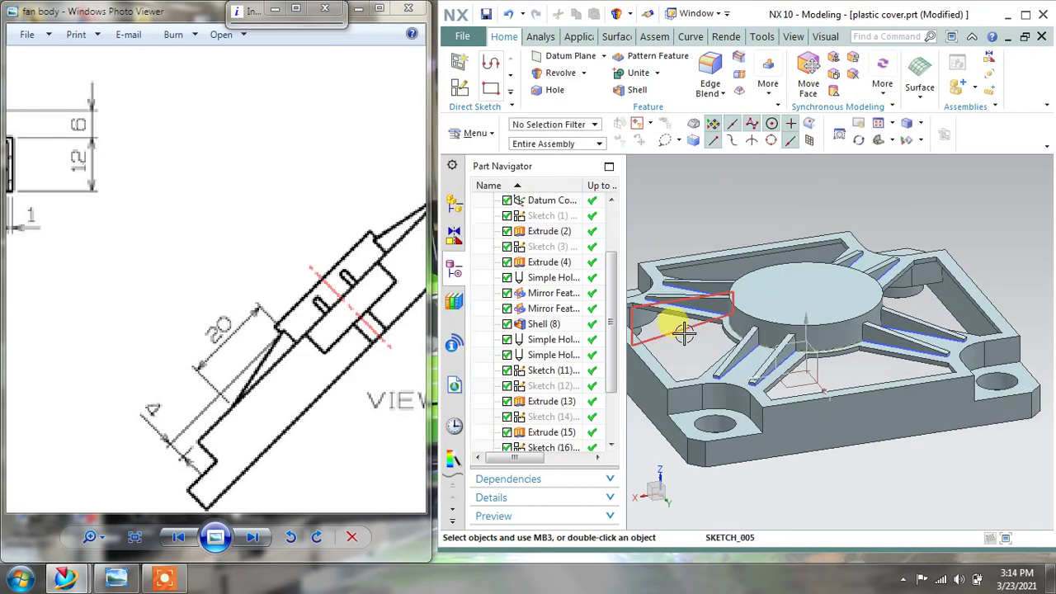
# Step: Hide the sloped profile sketch and the rib sketch
pyautogui.rightClick(684, 333)
pyautogui.click(723, 40)
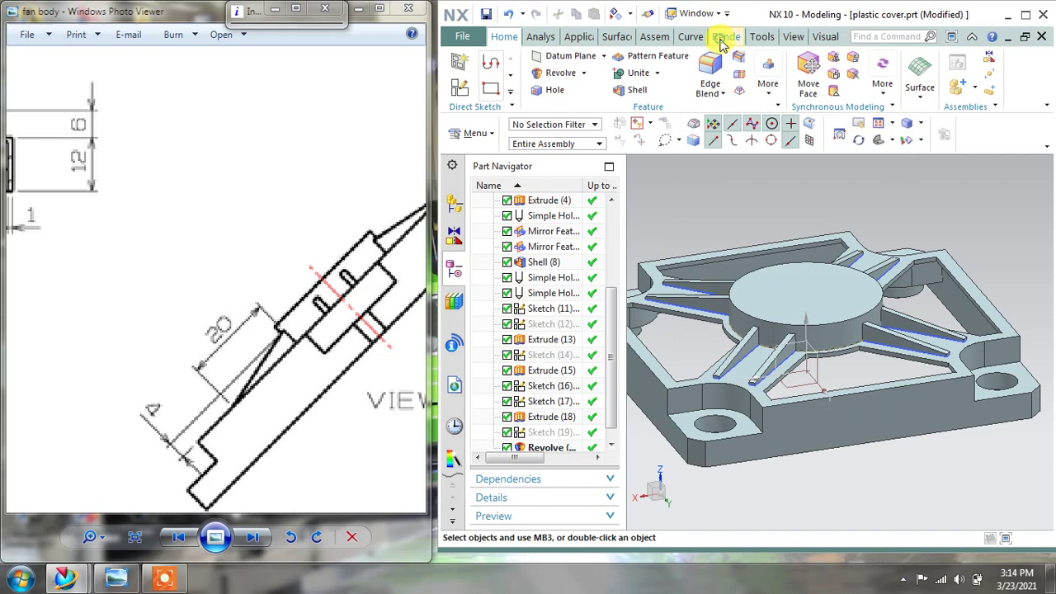
pyautogui.rightClick(699, 293)
pyautogui.click(708, 338)
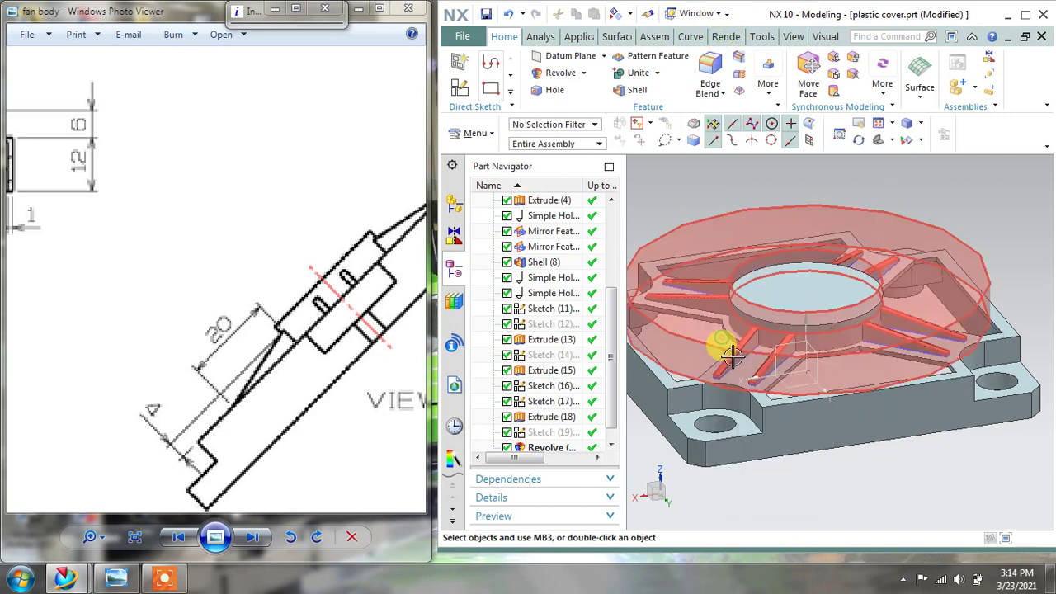
pyautogui.rightClick(736, 354)
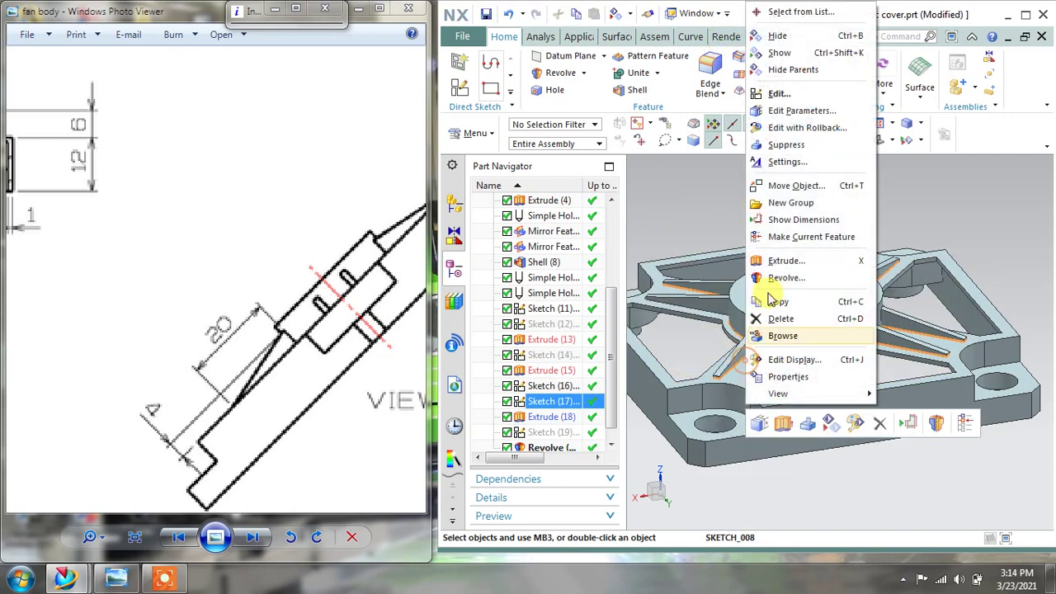
pyautogui.click(778, 39)
# Step: Compare the cover's hub and underside with the reference drawing's top, side and isometric views to examine the central opening
pyautogui.scroll(-3, 224, 318)
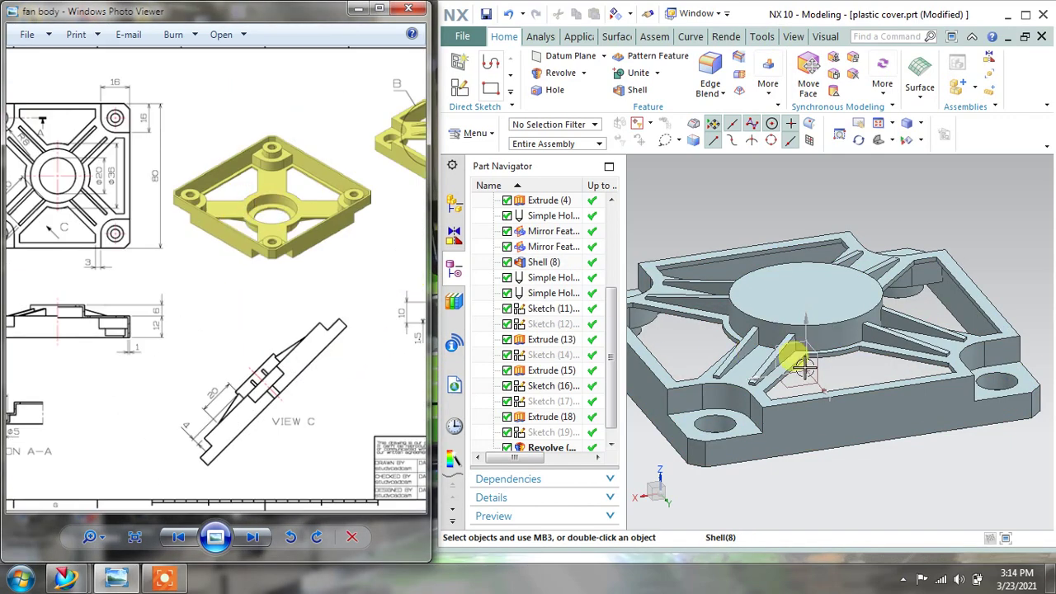
pyautogui.moveTo(805, 367); pyautogui.dragTo(857, 244, button='middle')
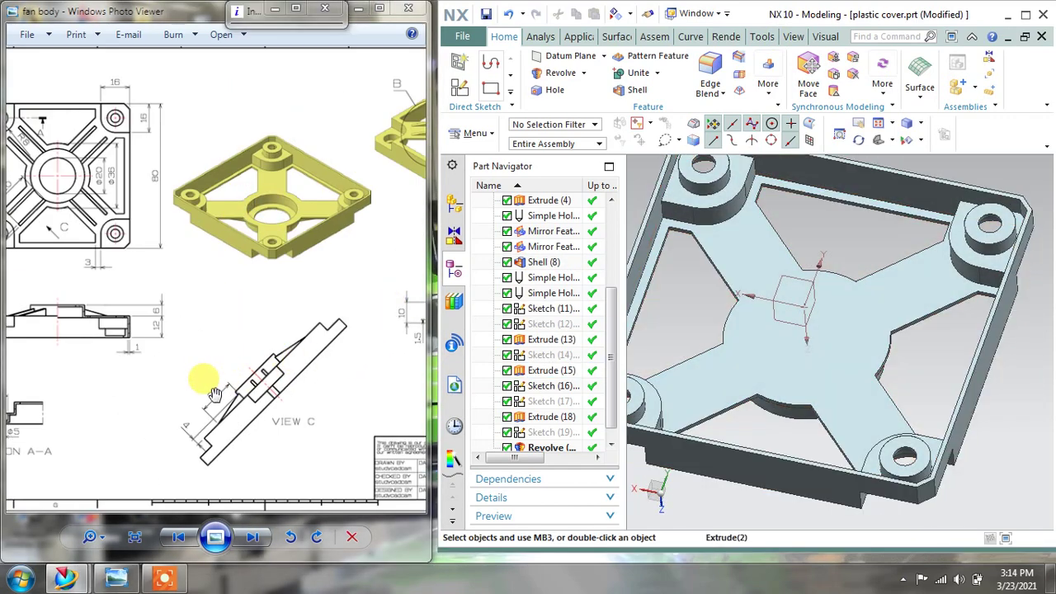
pyautogui.scroll(2, 214, 394)
pyautogui.scroll(1, 120, 165)
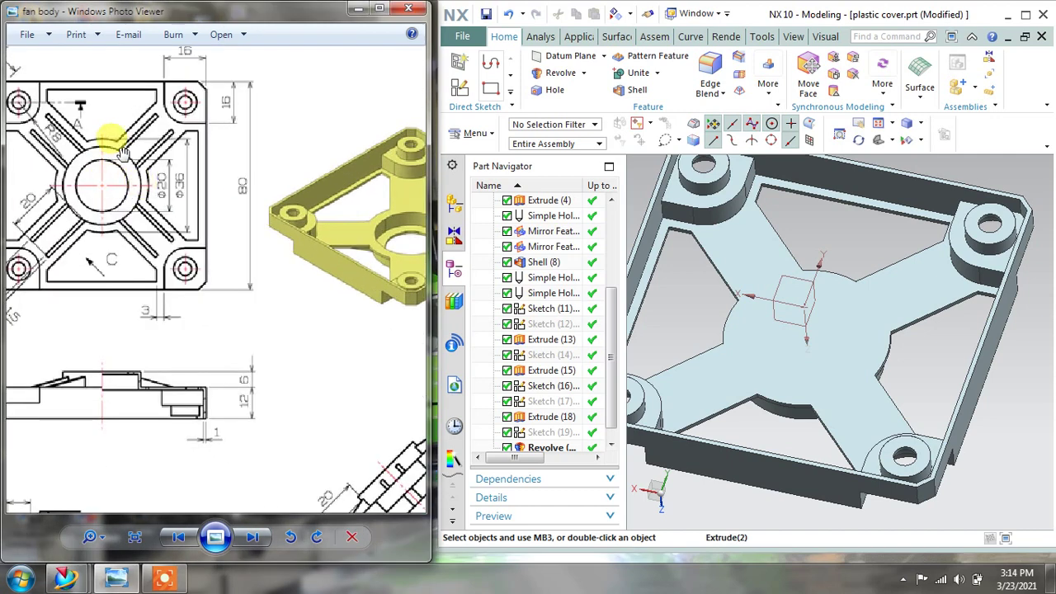
pyautogui.moveTo(214, 262); pyautogui.dragTo(182, 284)
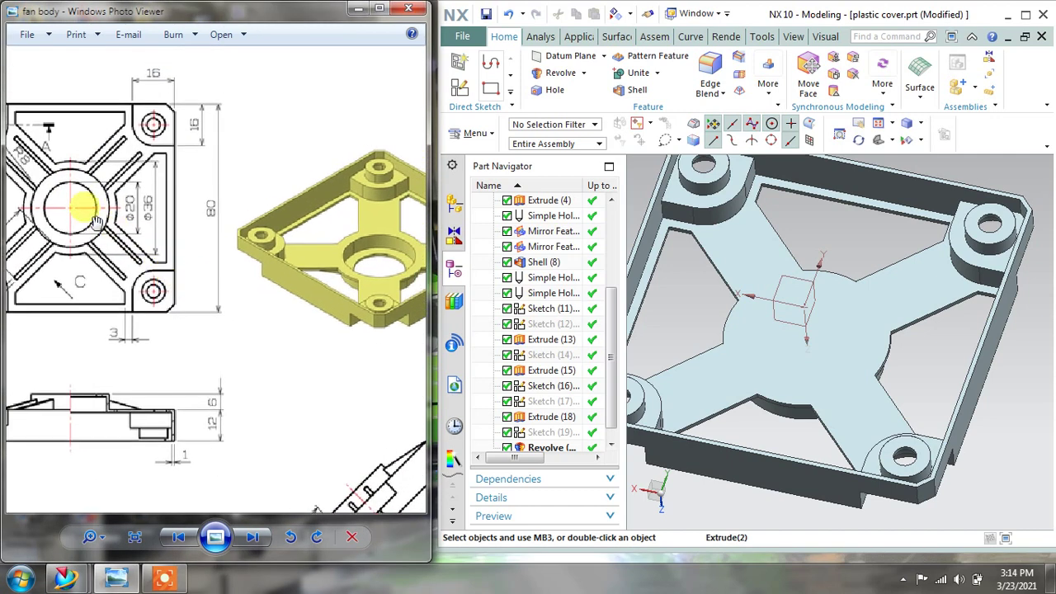
pyautogui.moveTo(286, 299)
pyautogui.mouseDown()
pyautogui.moveTo(259, 305)
pyautogui.moveTo(142, 252)
pyautogui.mouseUp()
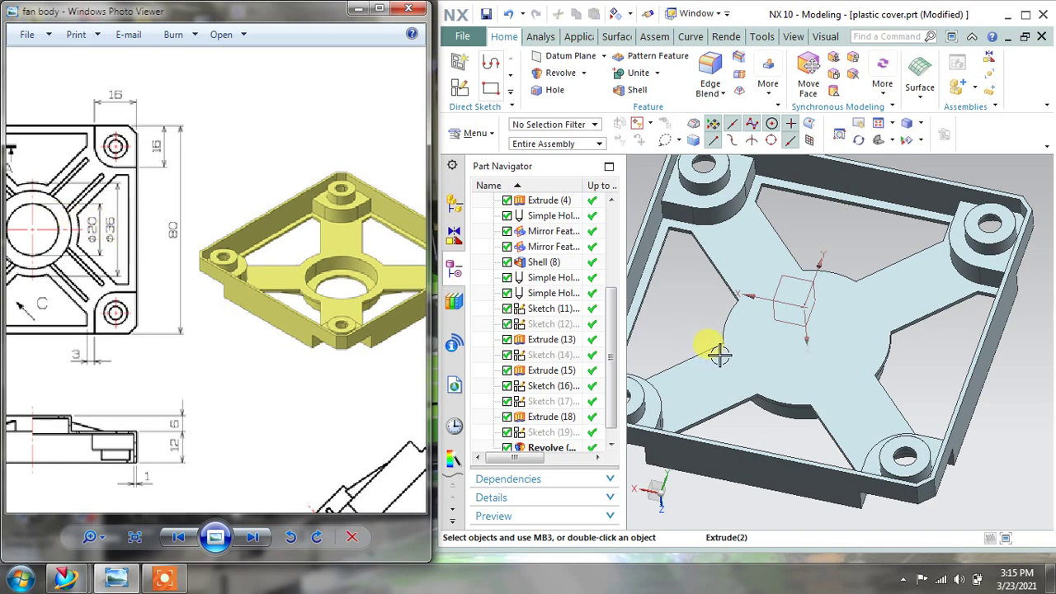
pyautogui.moveTo(719, 353)
pyautogui.mouseDown(button='middle')
pyautogui.moveTo(717, 308)
pyautogui.moveTo(733, 336)
pyautogui.moveTo(718, 322)
pyautogui.mouseUp(button='middle')
pyautogui.moveTo(141, 360)
pyautogui.mouseDown()
pyautogui.moveTo(181, 349)
pyautogui.moveTo(153, 299)
pyautogui.moveTo(169, 322)
pyautogui.moveTo(168, 302)
pyautogui.moveTo(189, 314)
pyautogui.mouseUp()
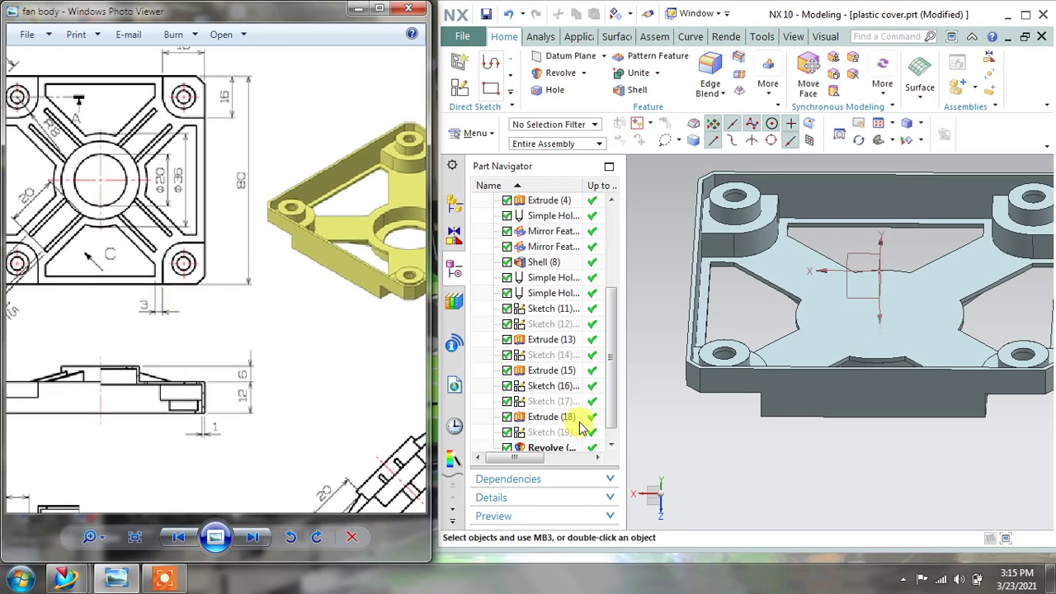
pyautogui.moveTo(858, 330); pyautogui.dragTo(860, 289, button='middle')
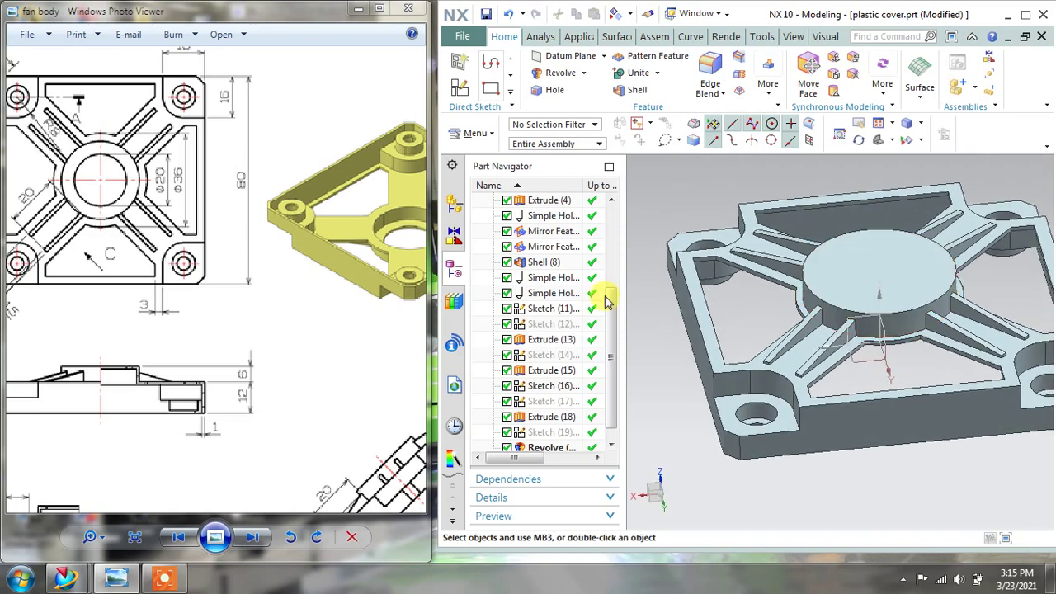
pyautogui.moveTo(933, 309); pyautogui.dragTo(931, 193, button='middle')
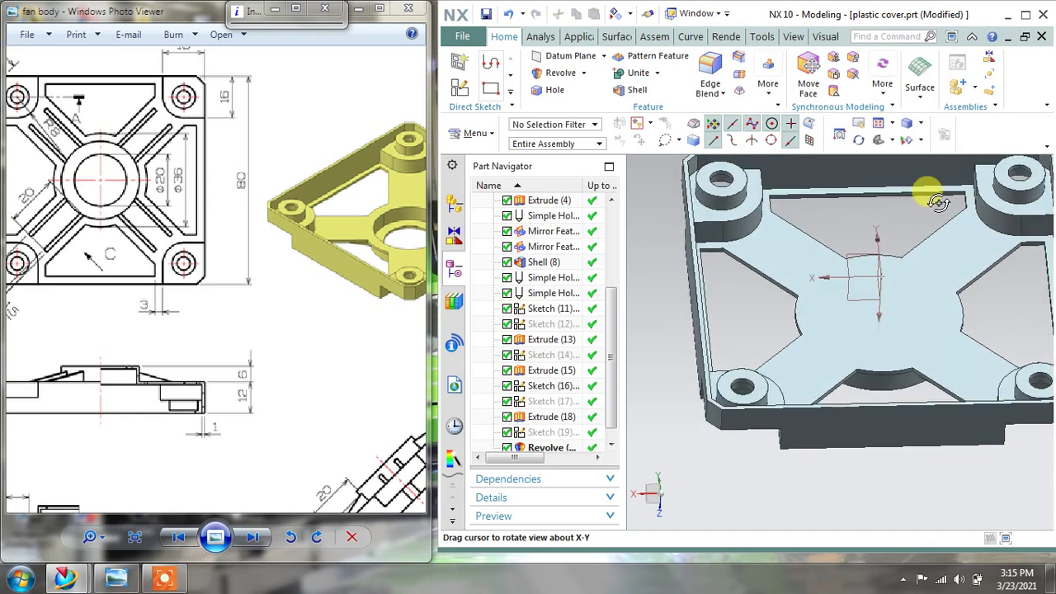
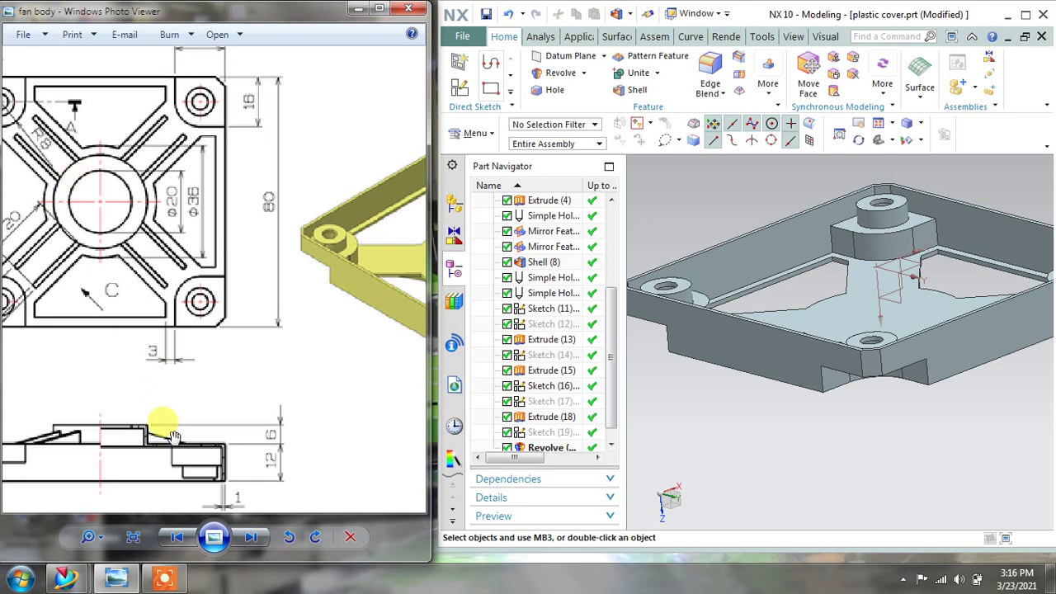
pyautogui.moveTo(160, 424); pyautogui.dragTo(190, 373)
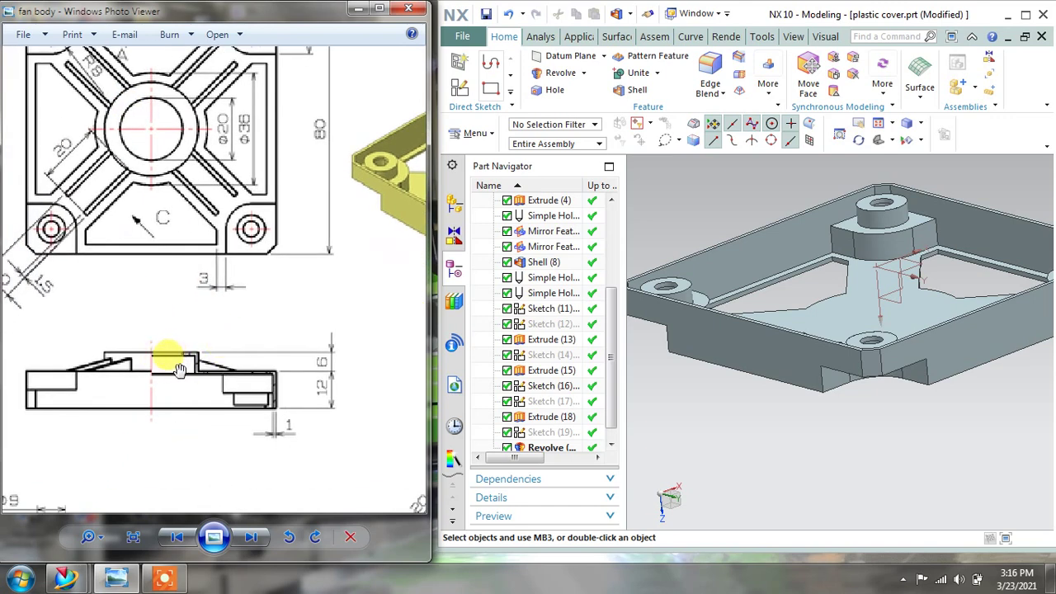
pyautogui.moveTo(939, 419); pyautogui.dragTo(921, 330, button='middle')
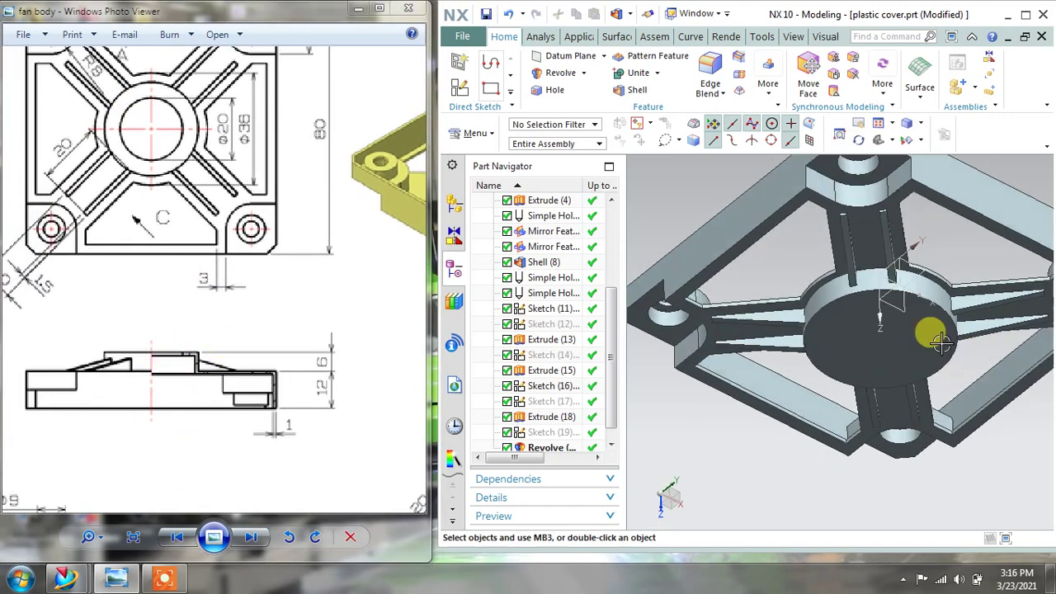
pyautogui.moveTo(874, 299); pyautogui.dragTo(837, 294, button='middle')
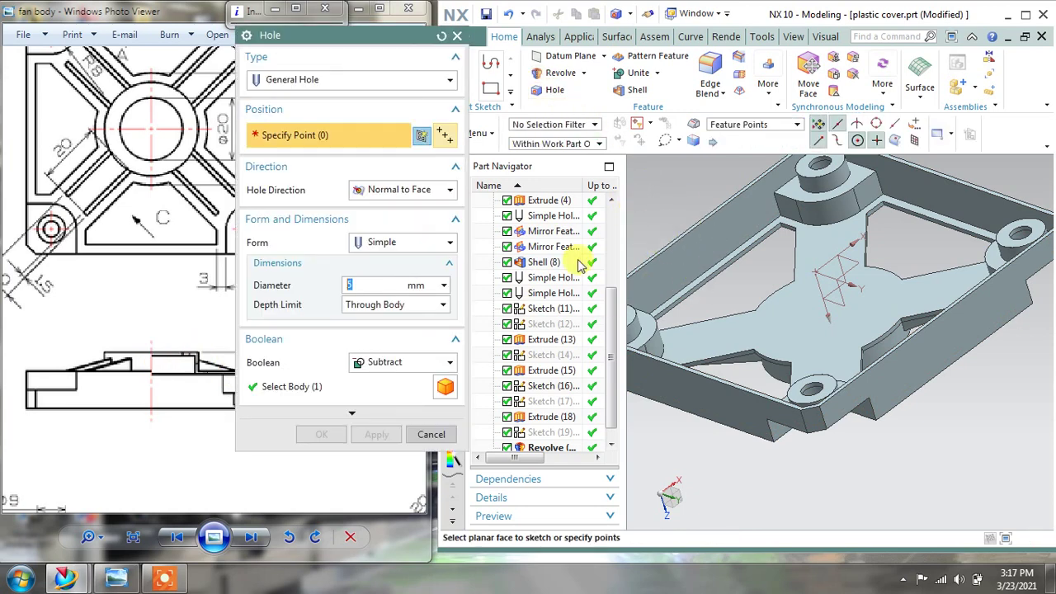
# Step: Set up a general hole with the Counterbored form and a counterbore diameter of 32 mm
pyautogui.click(398, 242)
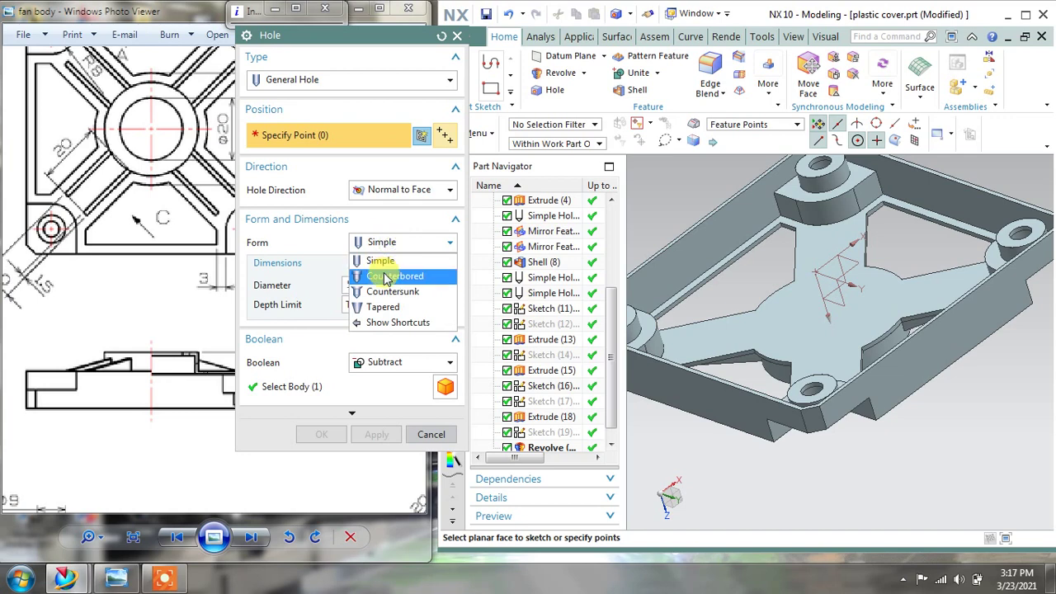
pyautogui.click(384, 273)
pyautogui.moveTo(366, 36); pyautogui.dragTo(520, 33)
pyautogui.moveTo(261, 175); pyautogui.dragTo(229, 205)
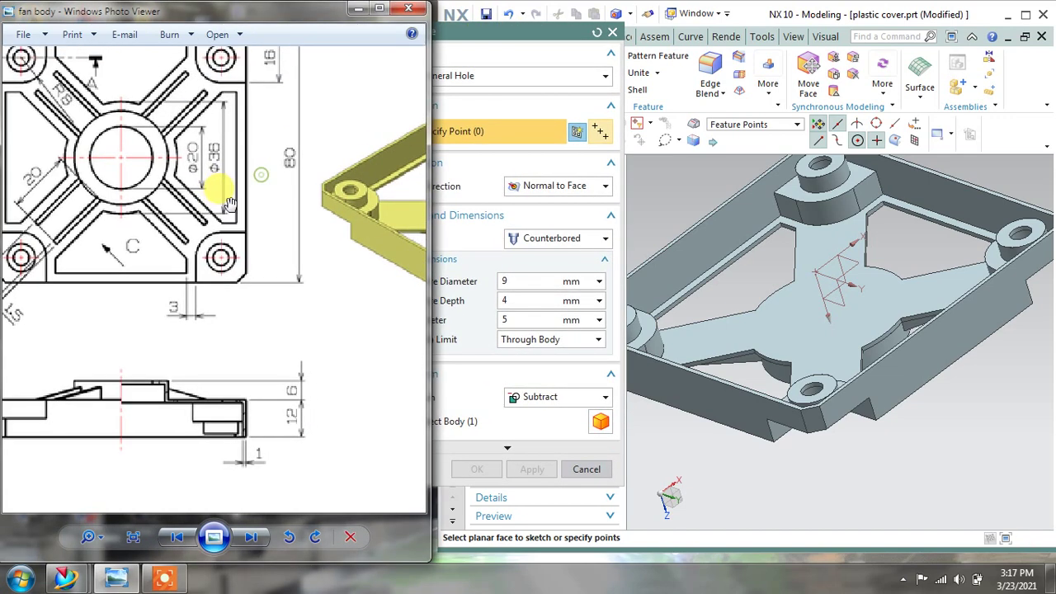
pyautogui.scroll(-1, 229, 203)
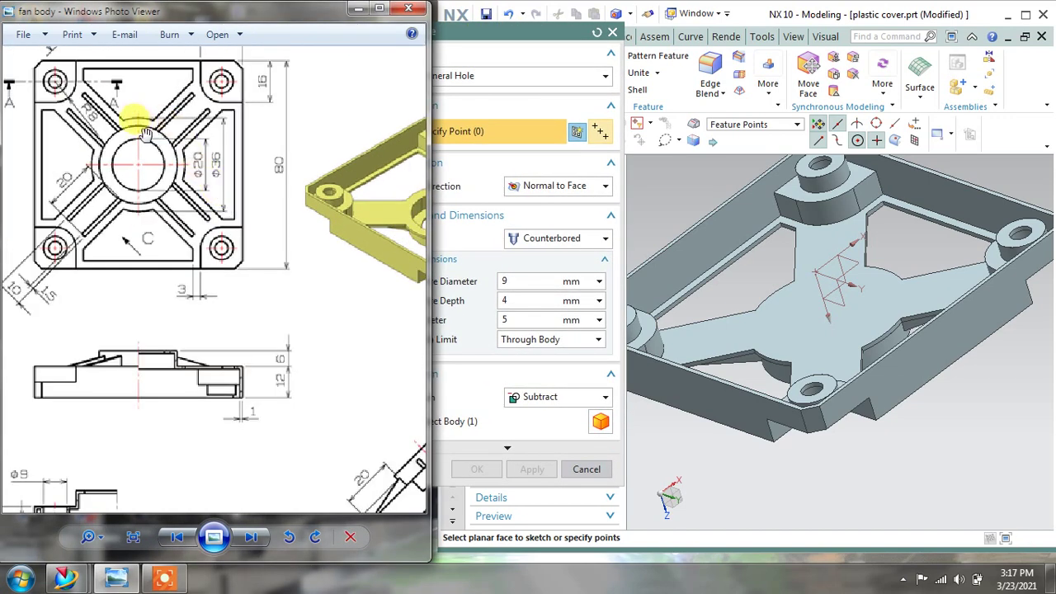
pyautogui.click(537, 284)
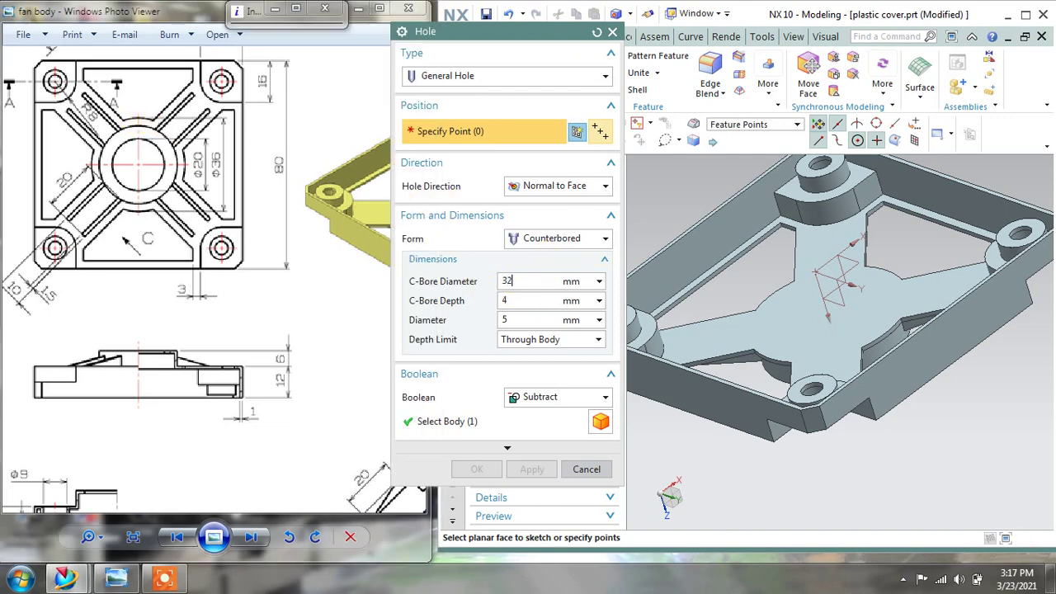
# Step: Set the hole's counterbore depth to 5 mm and its through diameter to 20 mm
pyautogui.moveTo(153, 283); pyautogui.dragTo(187, 291)
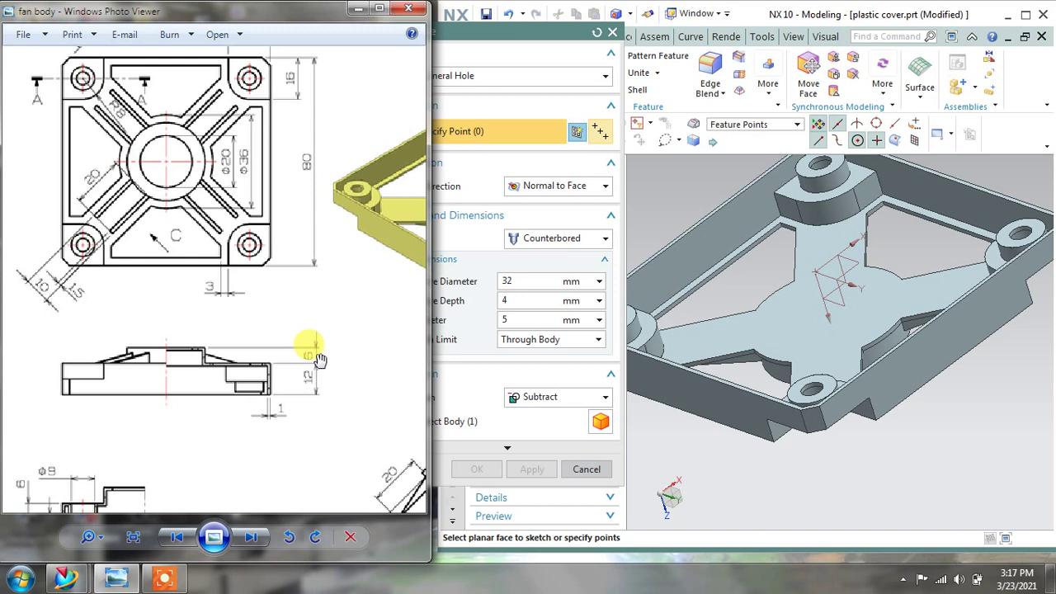
pyautogui.moveTo(518, 304); pyautogui.dragTo(487, 303)
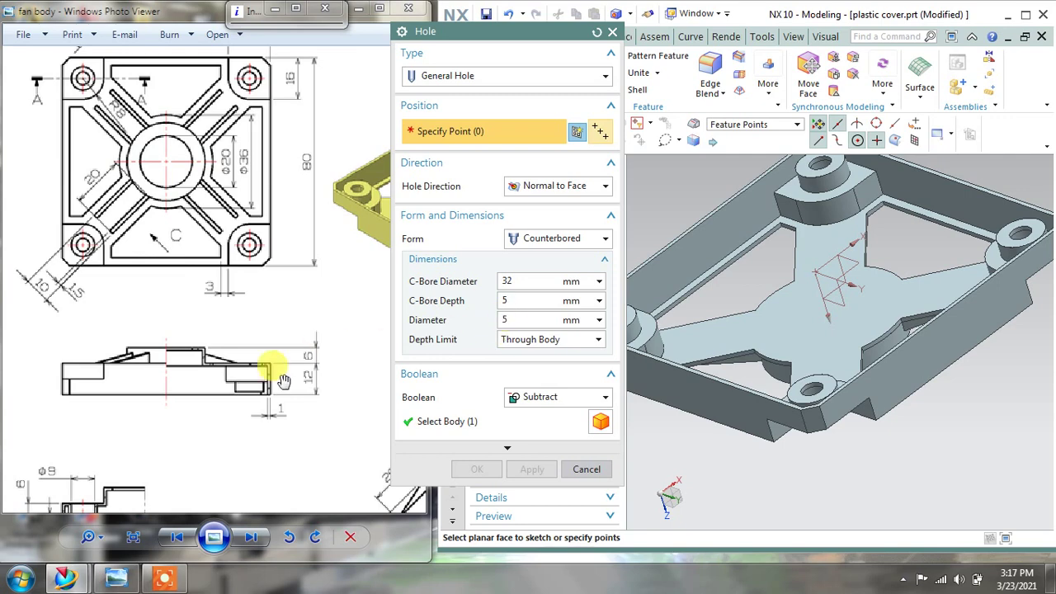
pyautogui.click(236, 280)
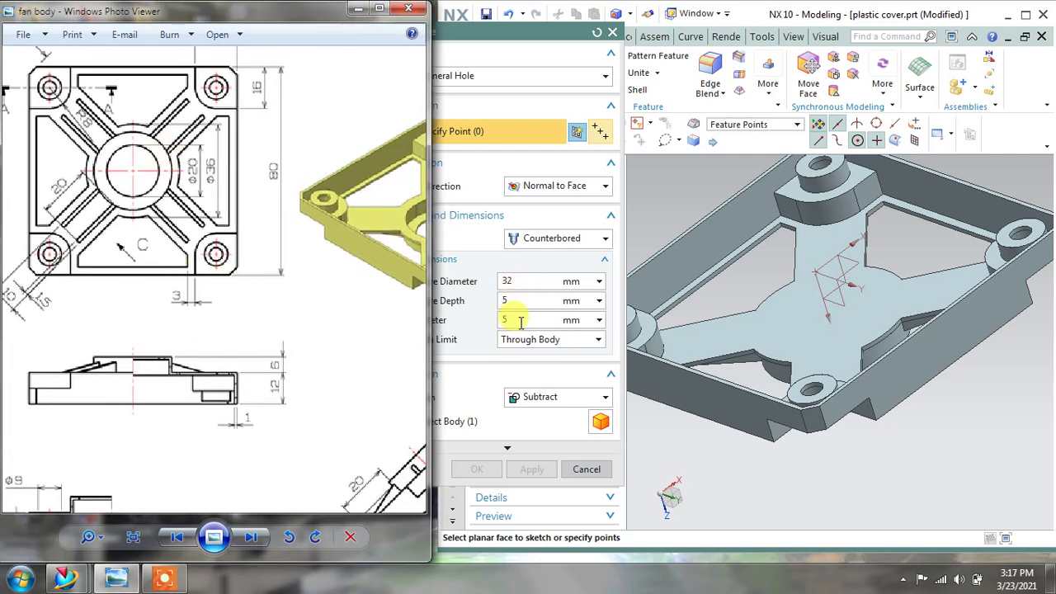
pyautogui.moveTo(520, 322); pyautogui.dragTo(500, 328)
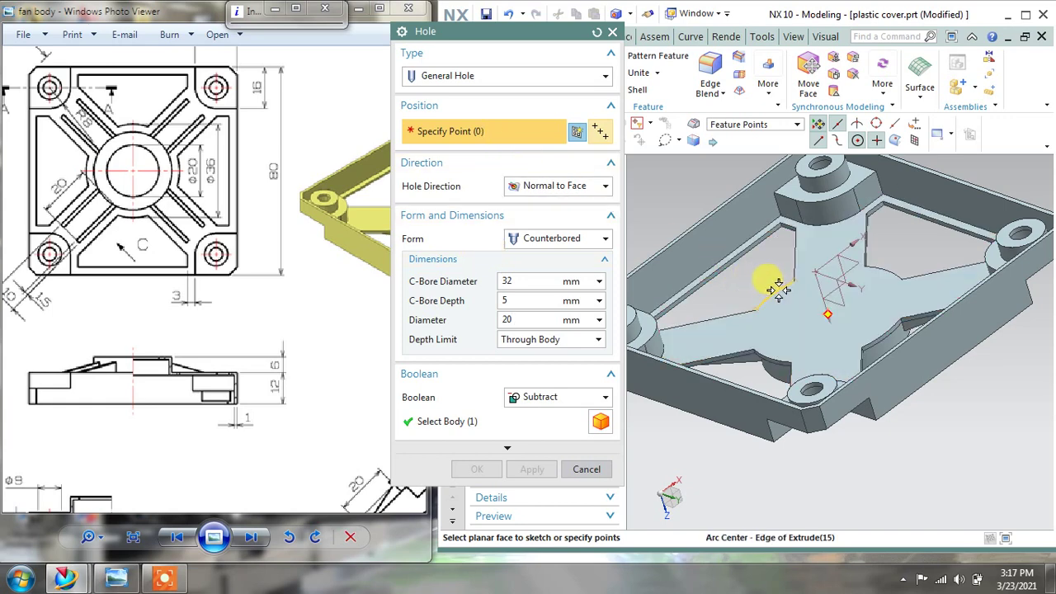
# Step: Place the counterbored hole at the arc center of the hub's underside and subtract it through the body
pyautogui.moveTo(828, 309); pyautogui.dragTo(749, 259, button='middle')
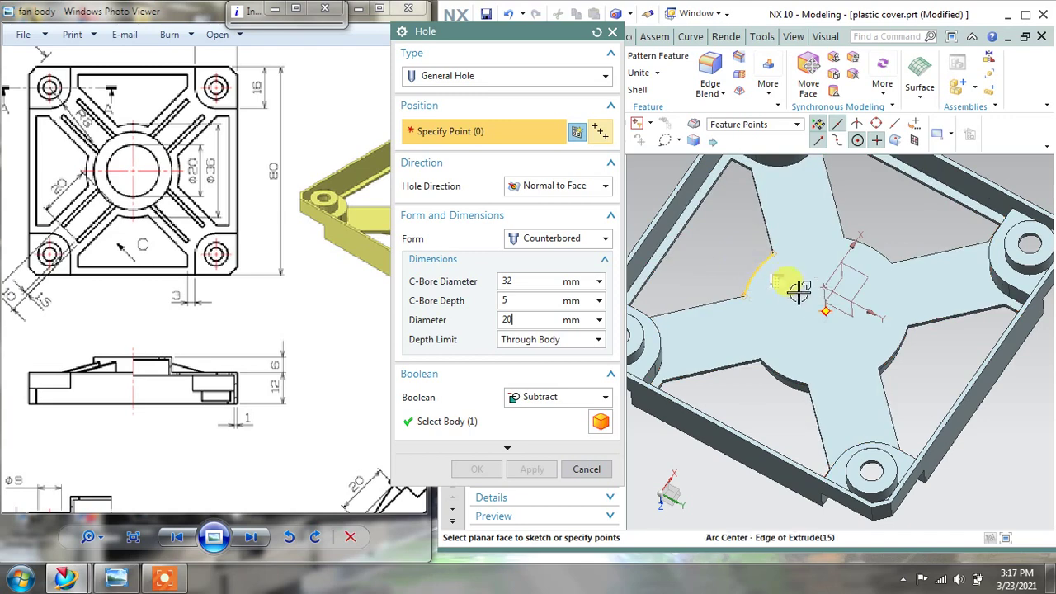
pyautogui.click(826, 309)
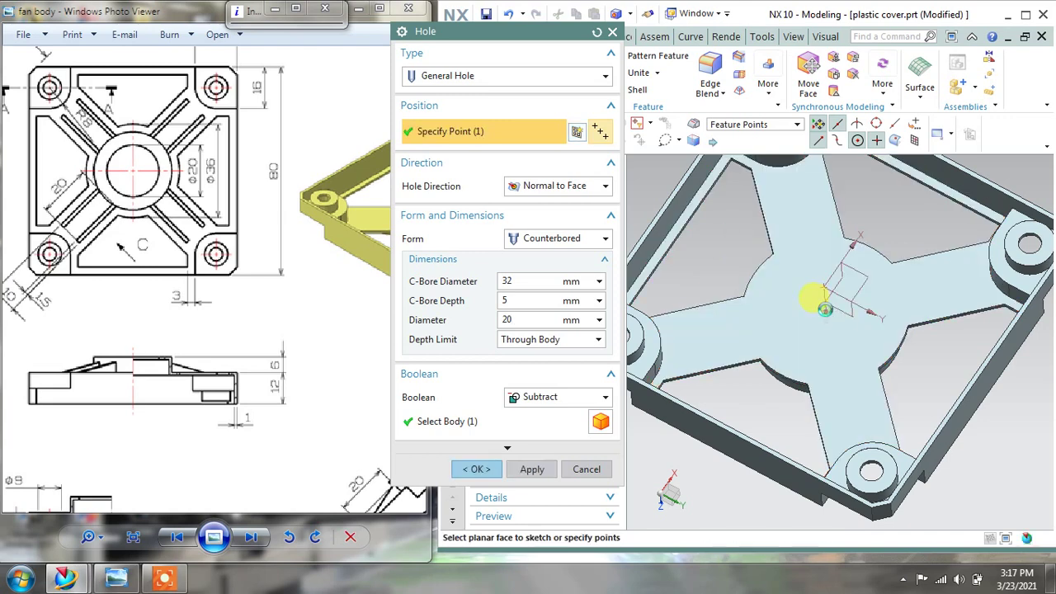
pyautogui.moveTo(825, 305); pyautogui.dragTo(753, 314, button='middle')
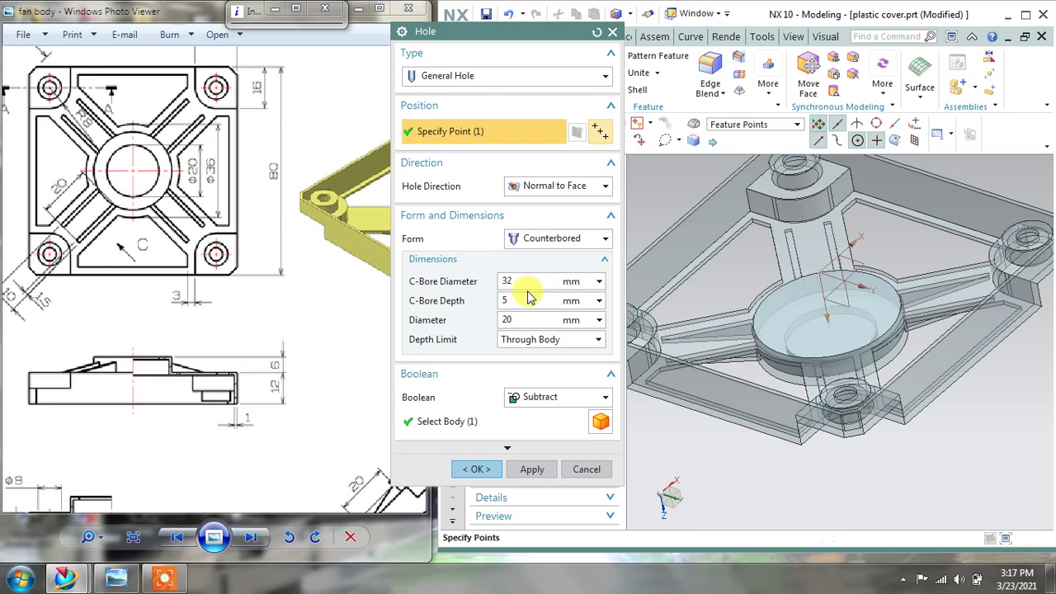
pyautogui.click(532, 468)
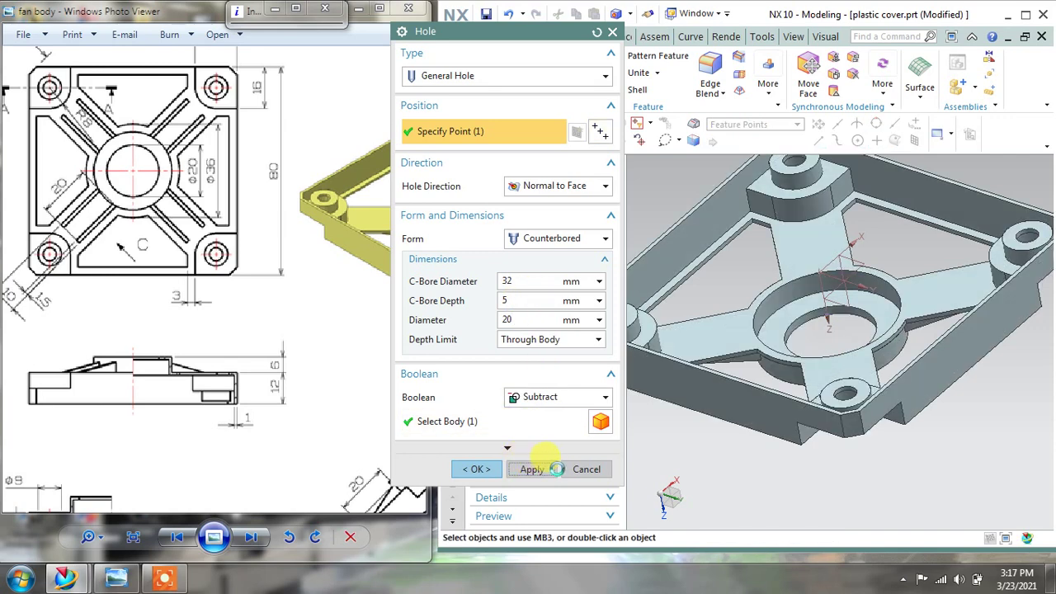
pyautogui.click(587, 468)
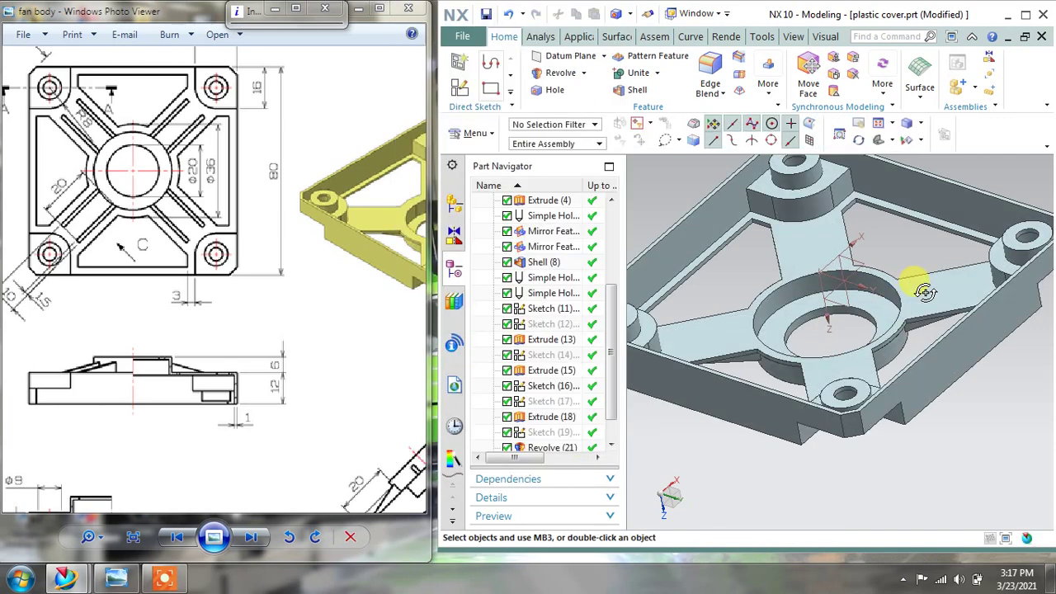
# Step: Compare the cover's hub opening and tapered ribs with the reference drawing's side, isometric and detail views
pyautogui.moveTo(860, 264); pyautogui.dragTo(858, 363, button='middle')
pyautogui.click(110, 360)
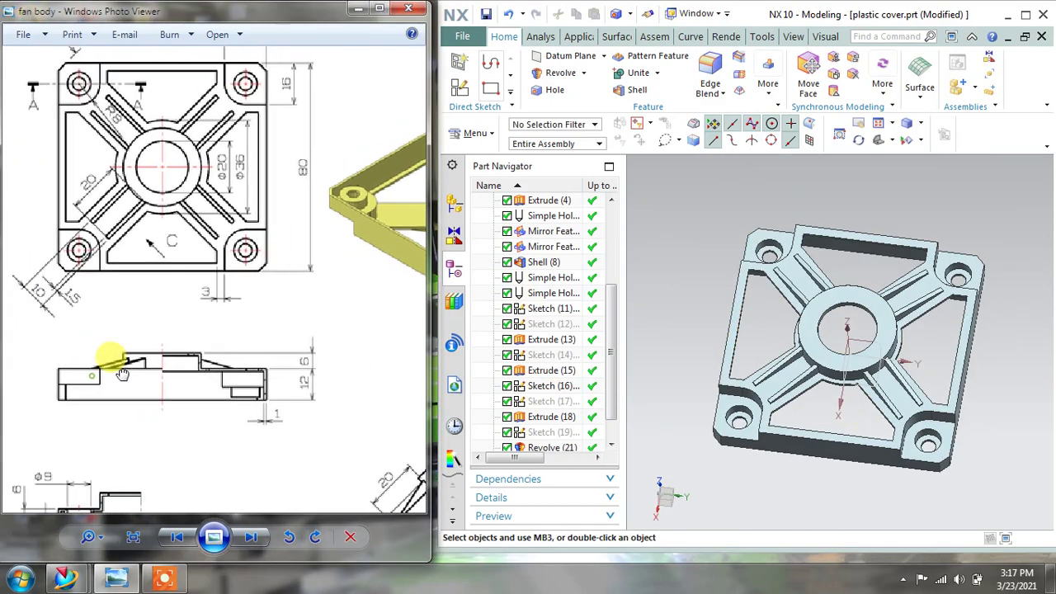
pyautogui.scroll(-3, 111, 330)
pyautogui.moveTo(226, 293)
pyautogui.mouseDown()
pyautogui.moveTo(215, 259)
pyautogui.moveTo(198, 281)
pyautogui.mouseUp()
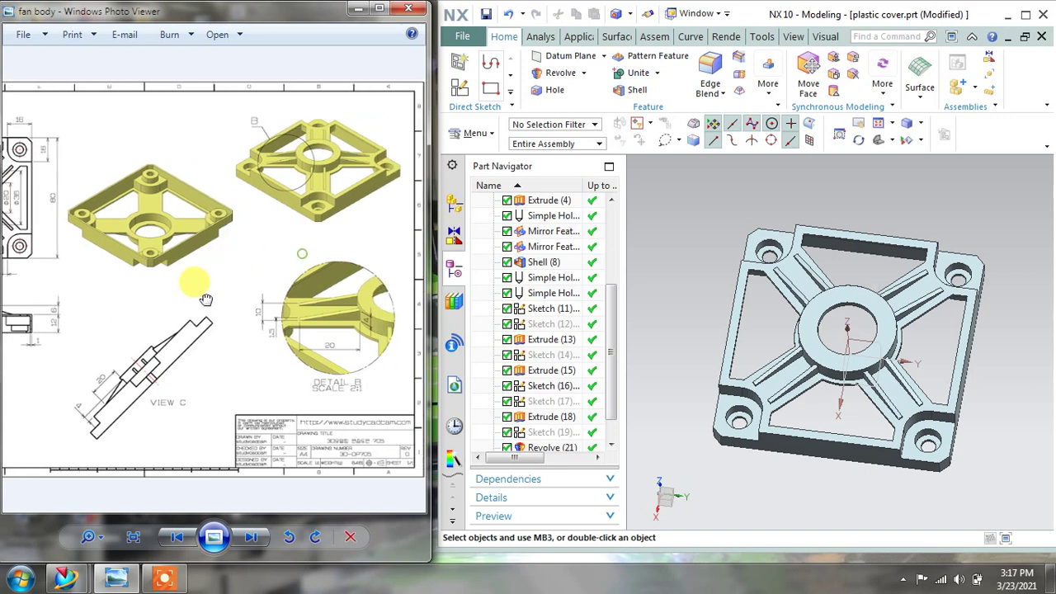
pyautogui.moveTo(822, 206)
pyautogui.mouseDown(button='middle')
pyautogui.moveTo(846, 190)
pyautogui.moveTo(817, 183)
pyautogui.moveTo(883, 375)
pyautogui.mouseUp(button='middle')
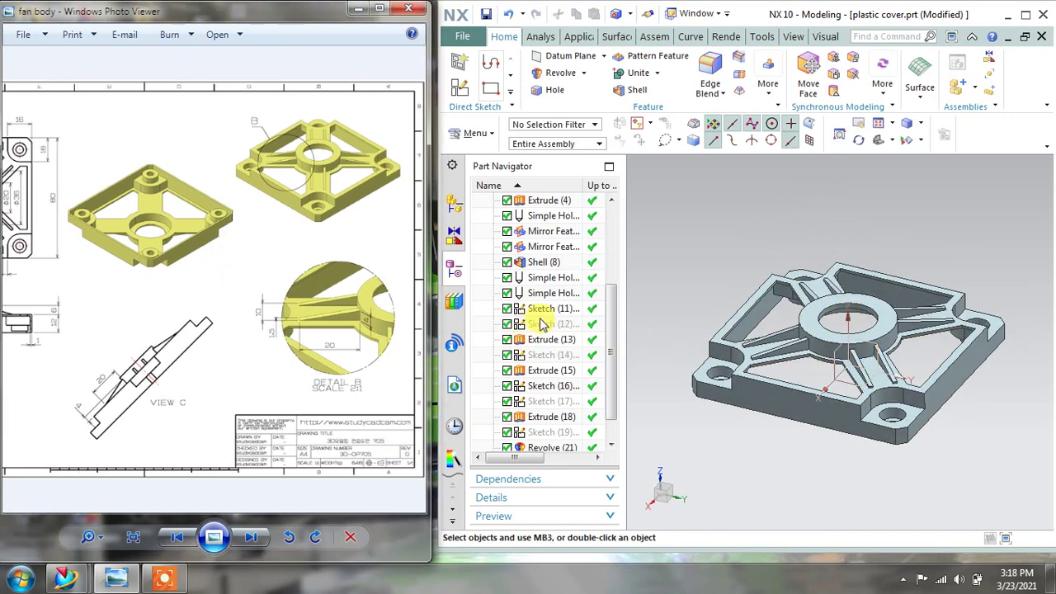
pyautogui.moveTo(613, 316); pyautogui.dragTo(614, 262)
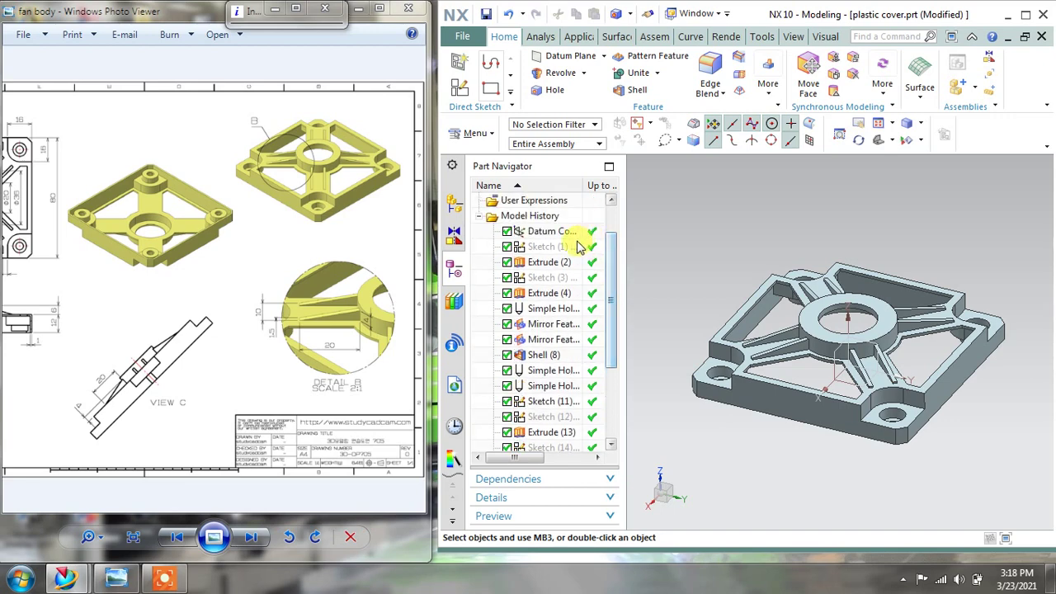
pyautogui.click(548, 261)
pyautogui.keyDown('ctrl'); pyautogui.click(542, 323); pyautogui.keyUp('ctrl')
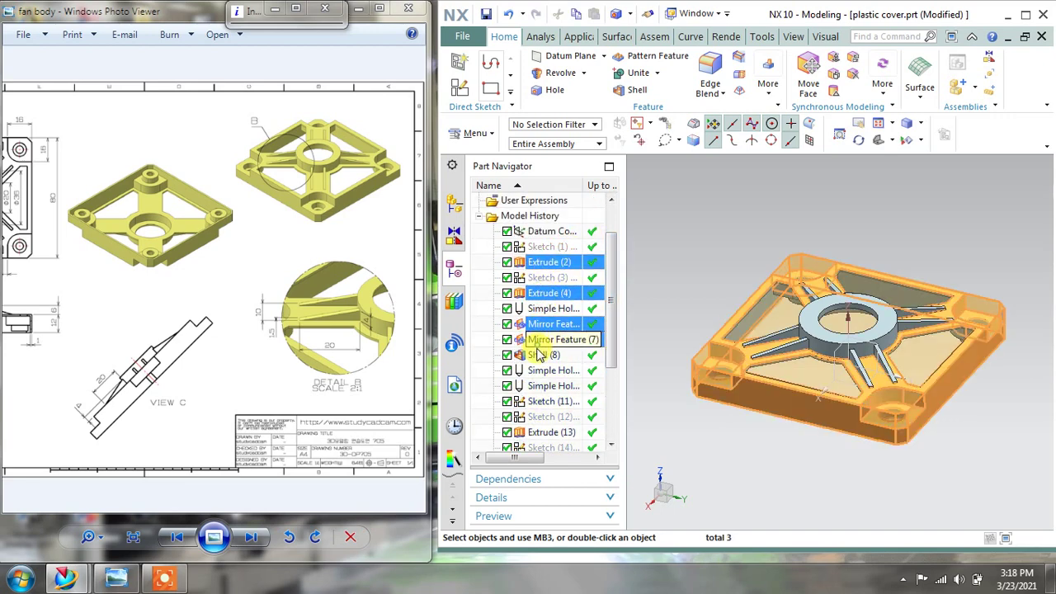
pyautogui.keyDown('ctrl'); pyautogui.click(544, 339); pyautogui.keyUp('ctrl')
pyautogui.keyDown('ctrl'); pyautogui.click(543, 355); pyautogui.keyUp('ctrl')
pyautogui.keyDown('ctrl'); pyautogui.click(547, 370); pyautogui.keyUp('ctrl')
pyautogui.keyDown('ctrl'); pyautogui.click(544, 386); pyautogui.keyUp('ctrl')
pyautogui.keyDown('ctrl'); pyautogui.click(542, 401); pyautogui.keyUp('ctrl')
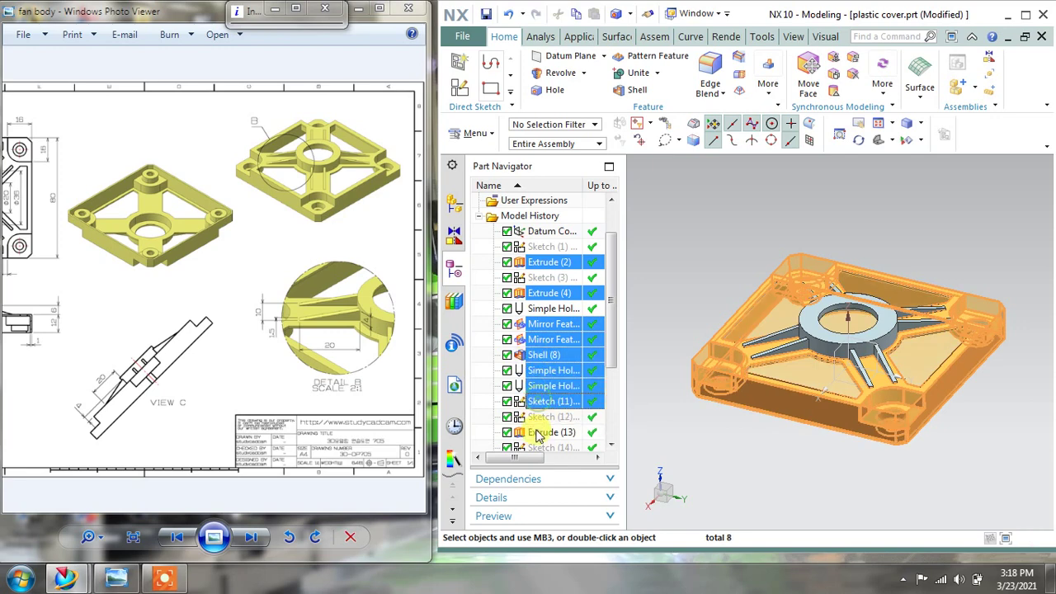
pyautogui.keyDown('ctrl'); pyautogui.click(541, 401); pyautogui.keyUp('ctrl')
pyautogui.keyDown('ctrl'); pyautogui.click(551, 432); pyautogui.keyUp('ctrl')
pyautogui.moveTo(611, 346); pyautogui.dragTo(615, 428)
pyautogui.keyDown('ctrl'); pyautogui.click(547, 339); pyautogui.keyUp('ctrl')
pyautogui.keyDown('ctrl'); pyautogui.click(542, 355); pyautogui.keyUp('ctrl')
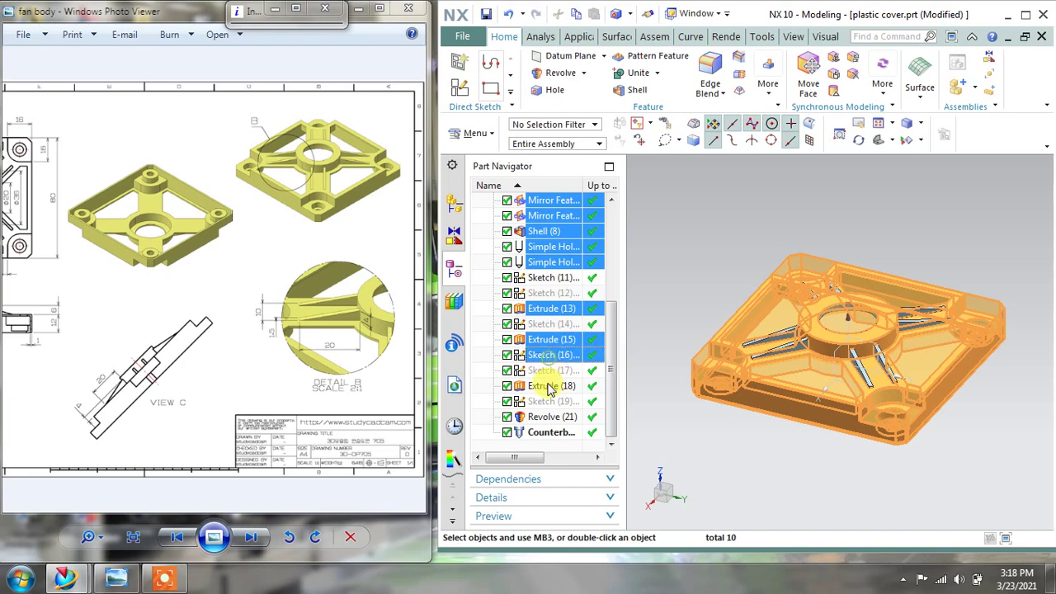
pyautogui.keyDown('ctrl'); pyautogui.click(547, 386); pyautogui.keyUp('ctrl')
pyautogui.keyDown('ctrl'); pyautogui.click(544, 416); pyautogui.keyUp('ctrl')
pyautogui.keyDown('ctrl'); pyautogui.click(547, 432); pyautogui.keyUp('ctrl')
pyautogui.rightClick(545, 431)
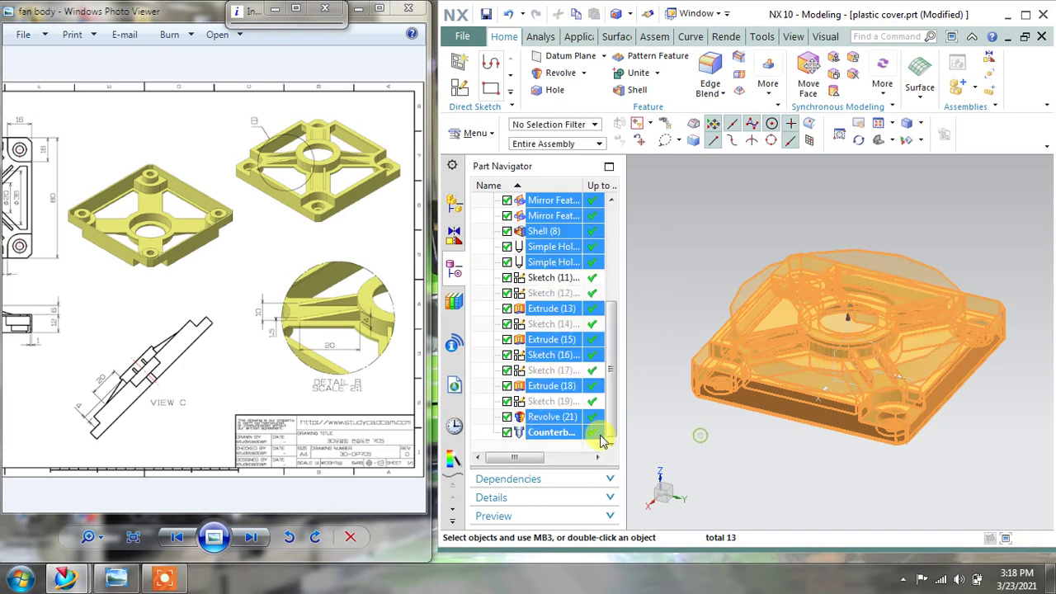
pyautogui.rightClick(546, 437)
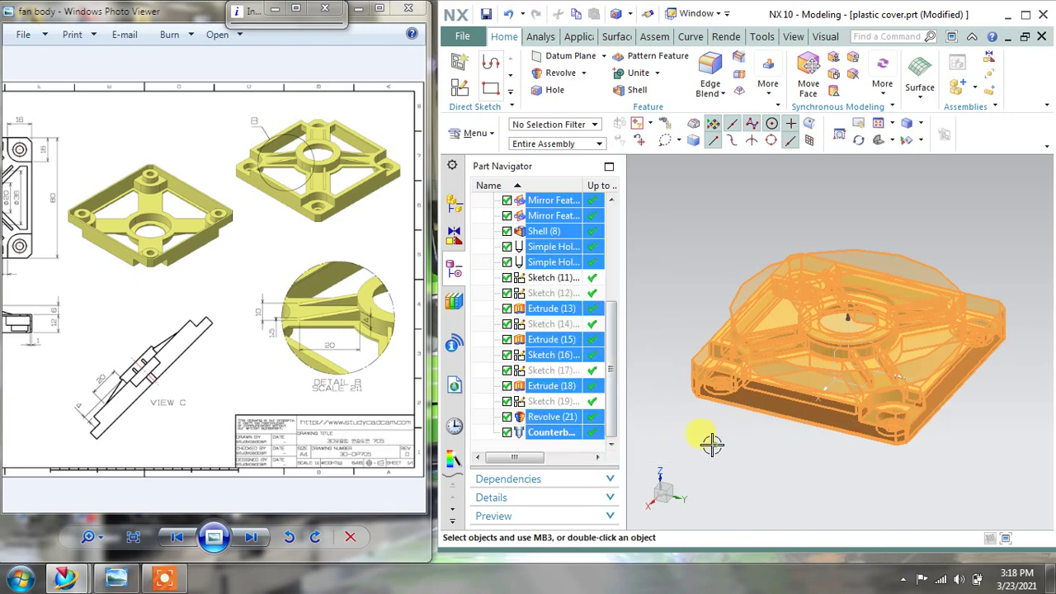
pyautogui.rightClick(684, 275)
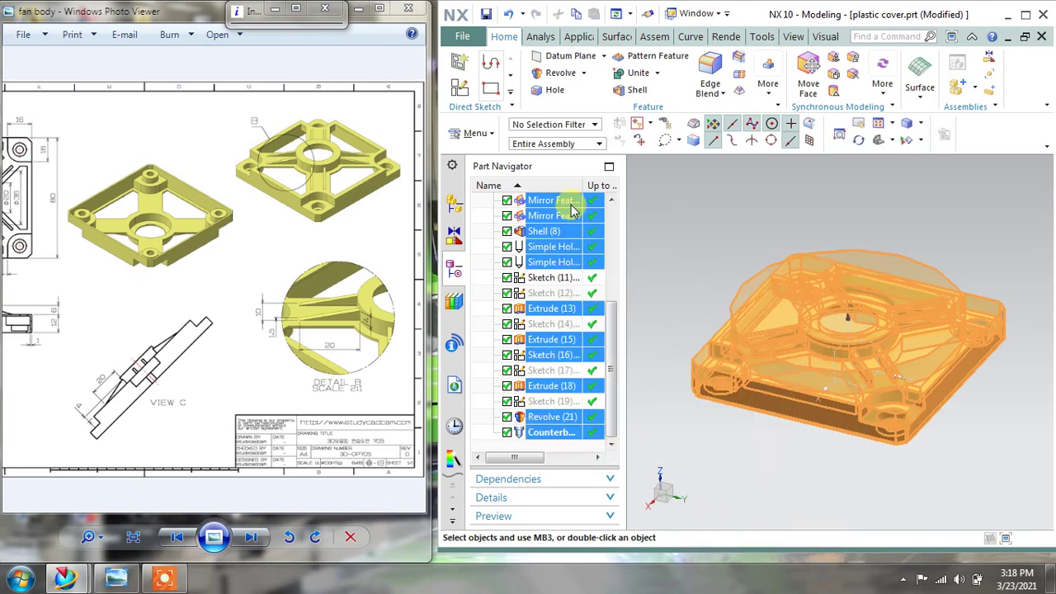
pyautogui.rightClick(573, 211)
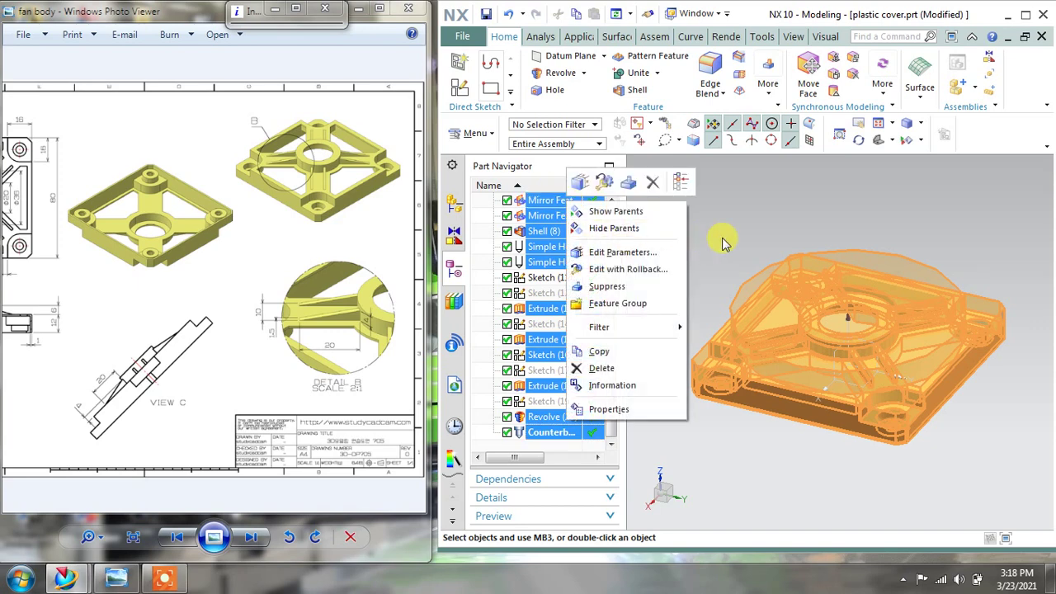
pyautogui.press('Escape')
pyautogui.press('Escape')
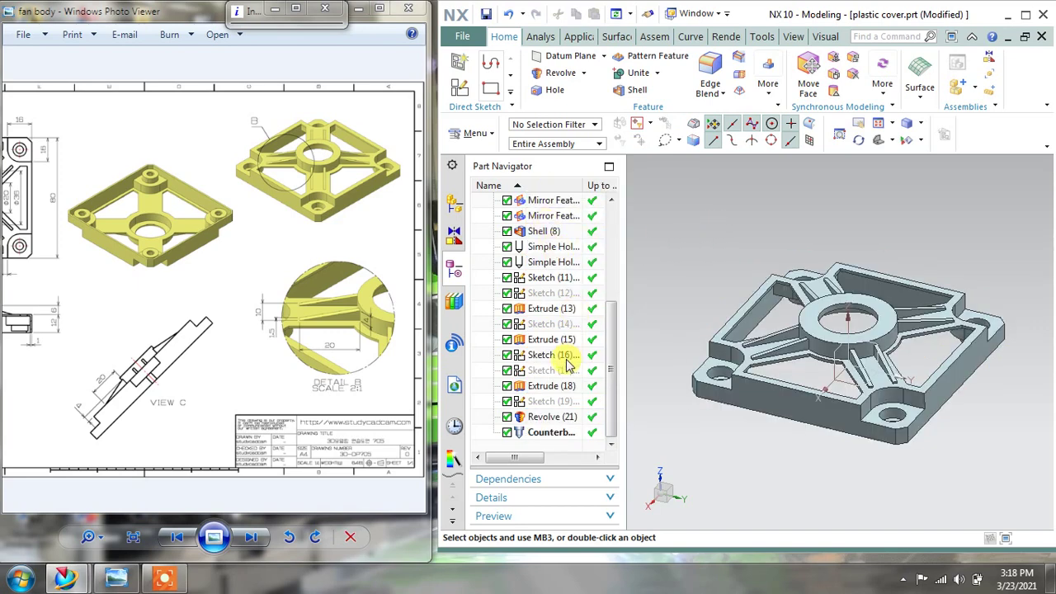
# Step: Assign a yellow face color to all the extrude, simple hole, mirror, shell, revolve and counterbored hole features
pyautogui.click(541, 432)
pyautogui.keyDown('ctrl'); pyautogui.click(540, 416); pyautogui.keyUp('ctrl')
pyautogui.keyDown('ctrl'); pyautogui.click(540, 386); pyautogui.keyUp('ctrl')
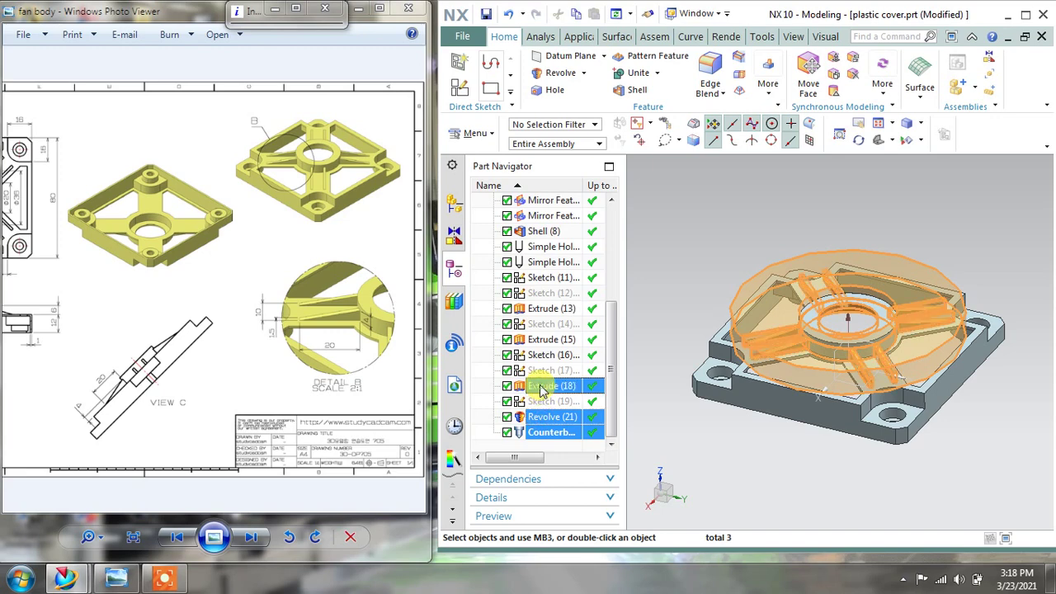
pyautogui.keyDown('ctrl'); pyautogui.click(546, 340); pyautogui.keyUp('ctrl')
pyautogui.keyDown('ctrl'); pyautogui.click(546, 308); pyautogui.keyUp('ctrl')
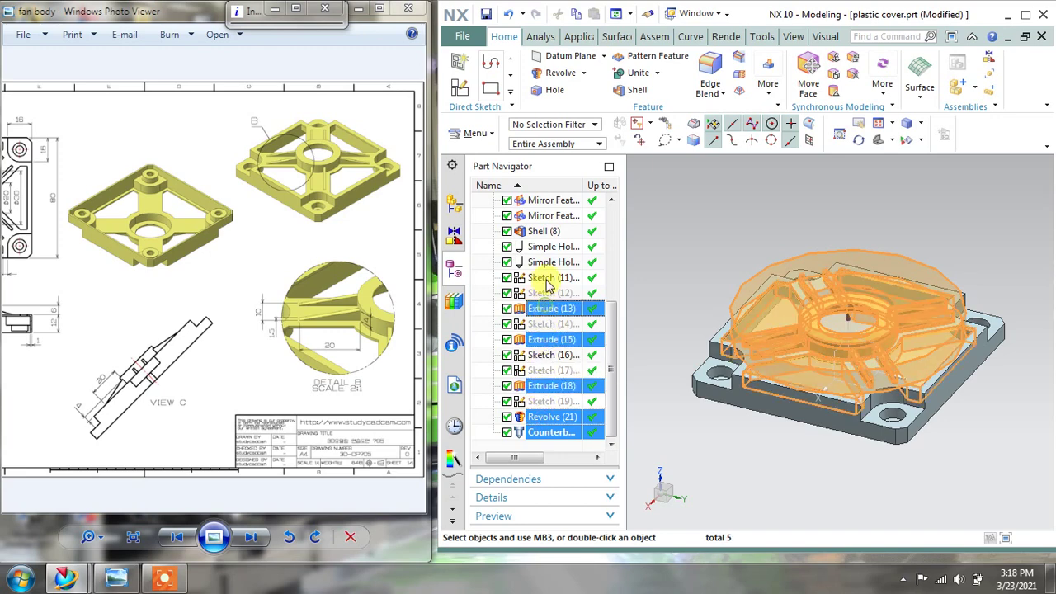
pyautogui.keyDown('ctrl'); pyautogui.click(545, 233); pyautogui.keyUp('ctrl')
pyautogui.keyDown('ctrl'); pyautogui.click(545, 216); pyautogui.keyUp('ctrl')
pyautogui.keyDown('ctrl'); pyautogui.click(545, 200); pyautogui.keyUp('ctrl')
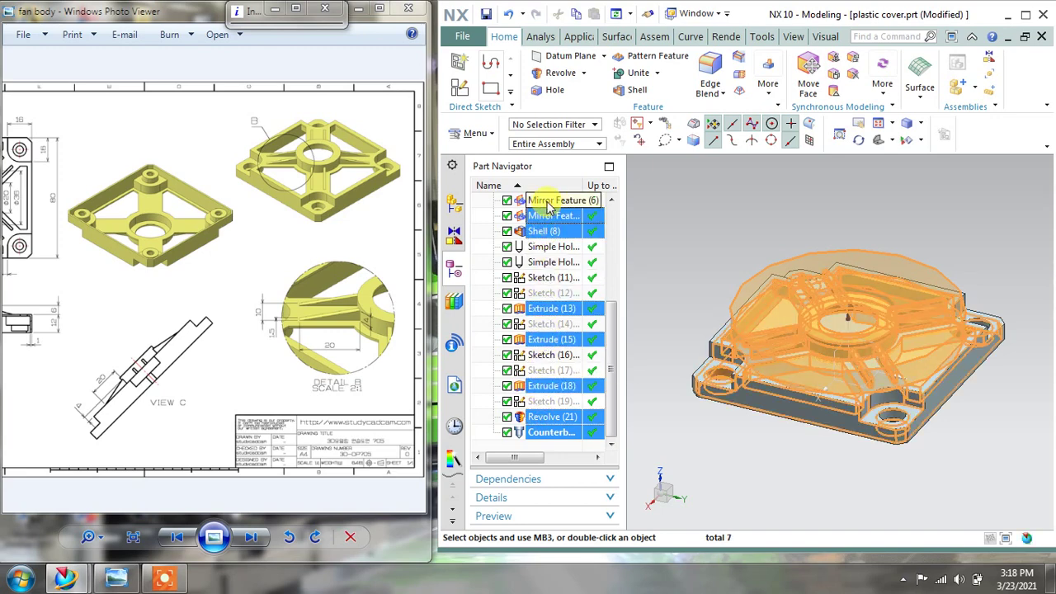
pyautogui.keyDown('ctrl'); pyautogui.click(544, 247); pyautogui.keyUp('ctrl')
pyautogui.keyDown('ctrl'); pyautogui.click(544, 262); pyautogui.keyUp('ctrl')
pyautogui.moveTo(615, 346); pyautogui.dragTo(614, 219)
pyautogui.keyDown('ctrl'); pyautogui.click(546, 309); pyautogui.keyUp('ctrl')
pyautogui.keyDown('ctrl'); pyautogui.click(546, 340); pyautogui.keyUp('ctrl')
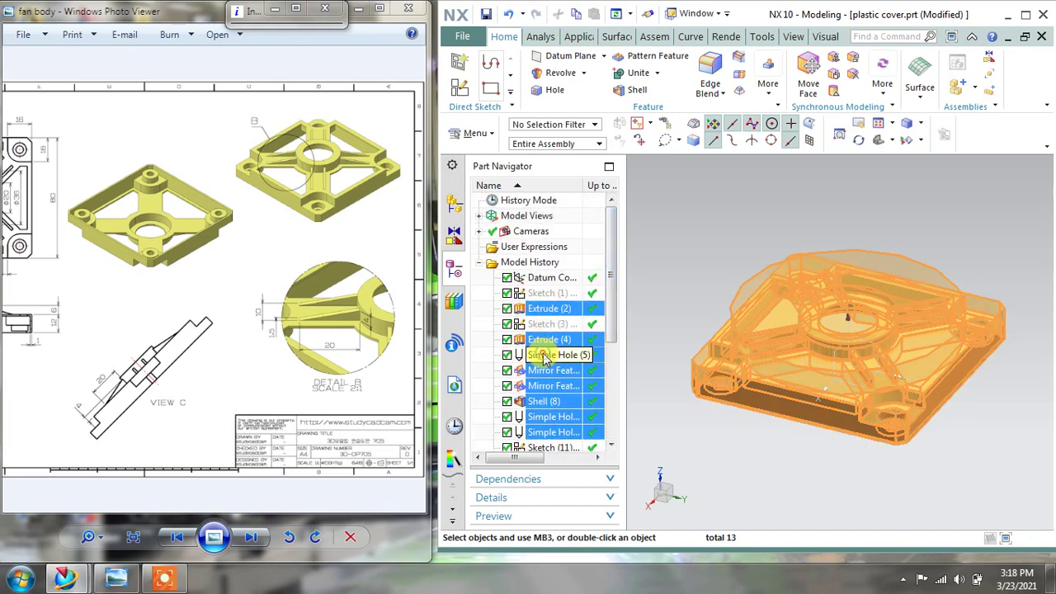
pyautogui.rightClick(542, 357)
pyautogui.click(596, 218)
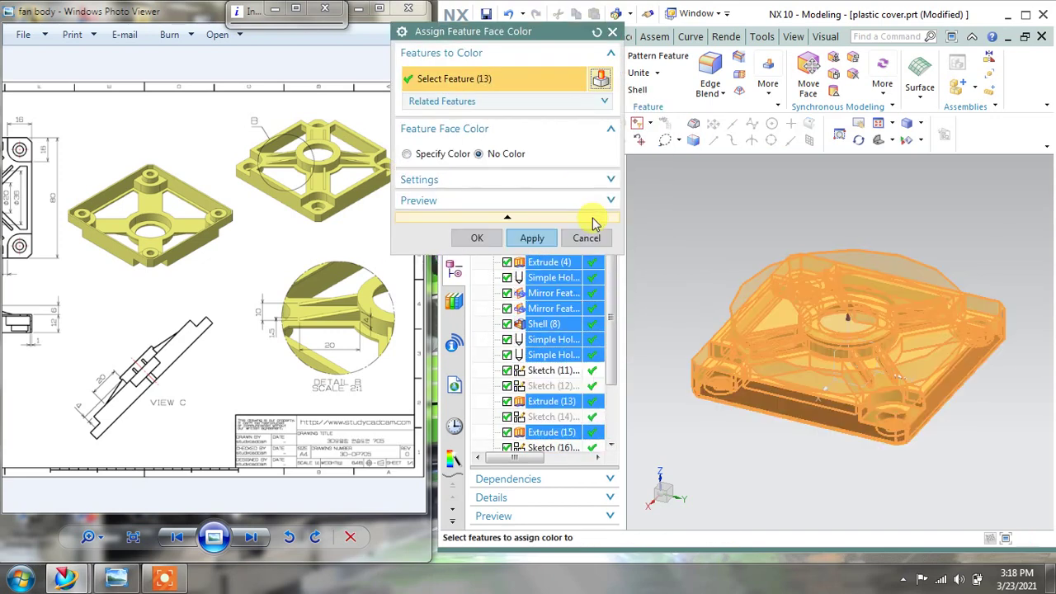
pyautogui.click(437, 156)
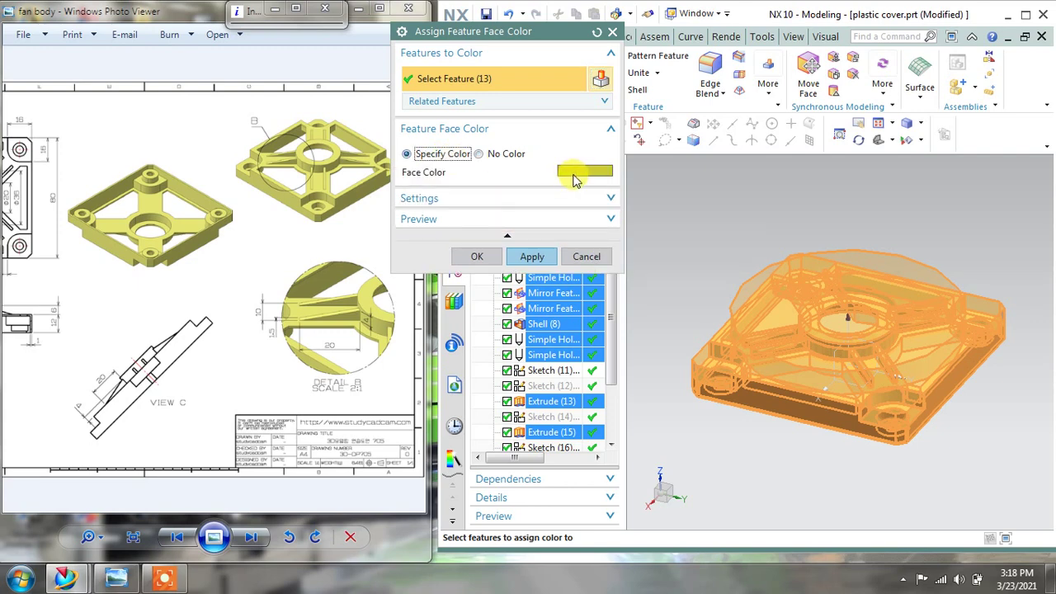
pyautogui.click(574, 174)
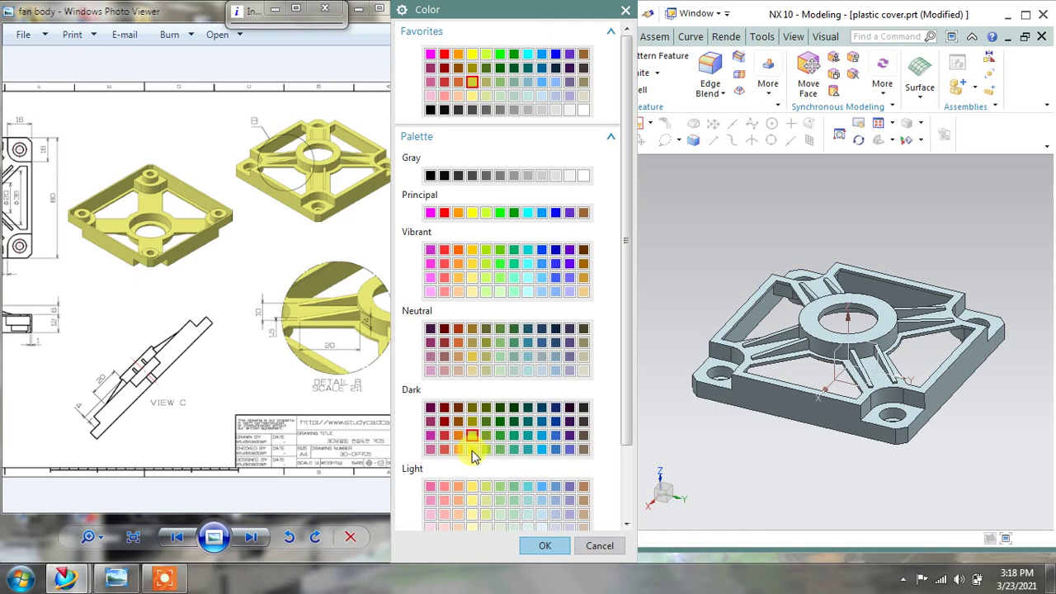
pyautogui.click(548, 546)
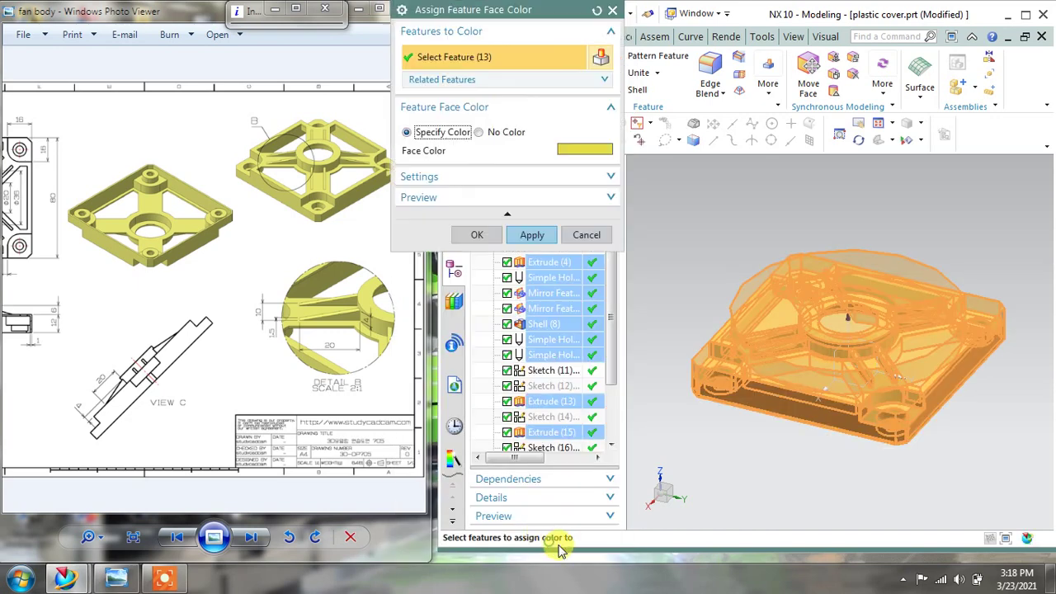
pyautogui.click(531, 234)
pyautogui.click(587, 235)
# Step: Update the display and turn on True Shading for the yellow cover
pyautogui.moveTo(728, 249); pyautogui.dragTo(745, 237, button='middle')
pyautogui.rightClick(746, 240)
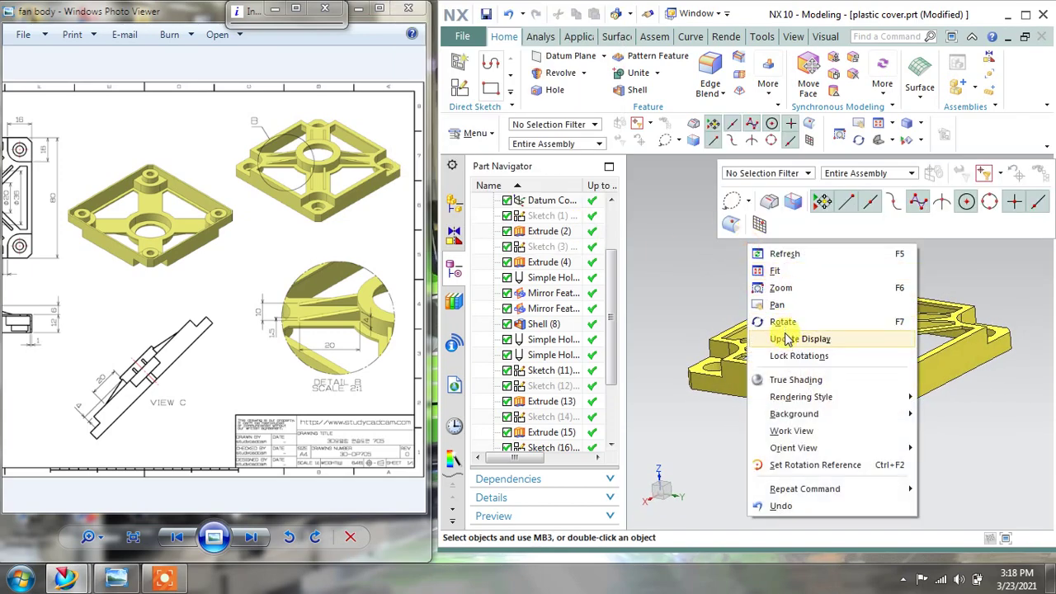
pyautogui.click(775, 336)
pyautogui.rightClick(844, 241)
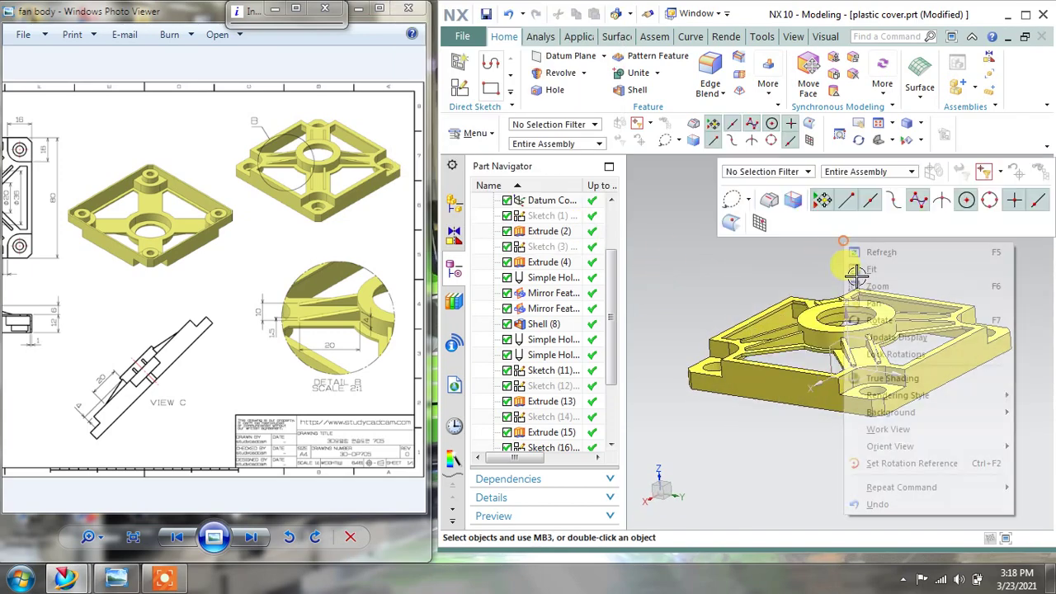
pyautogui.click(867, 378)
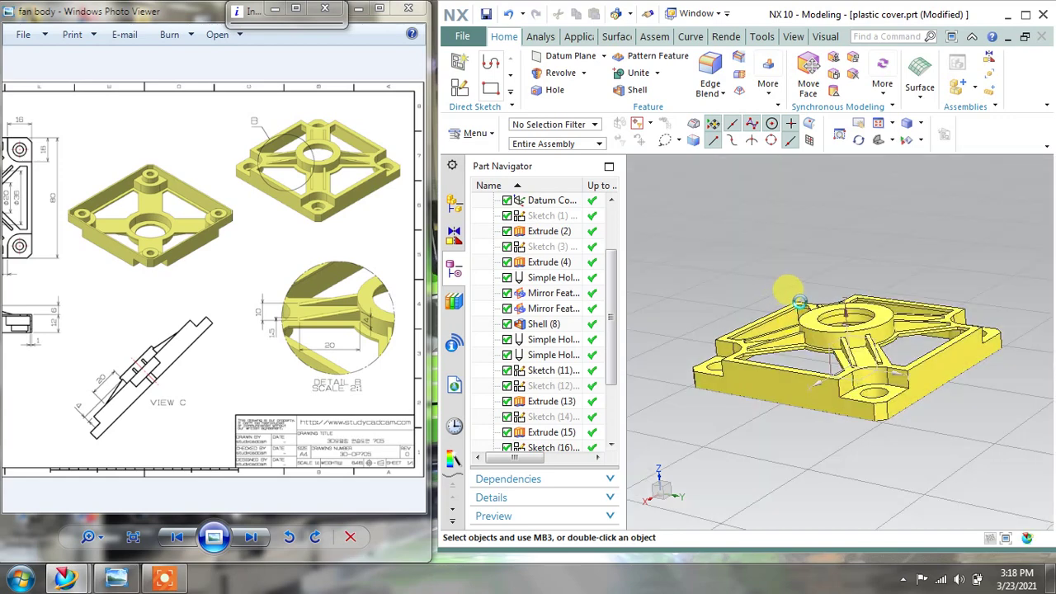
pyautogui.moveTo(943, 280)
pyautogui.mouseDown(button='middle')
pyautogui.moveTo(959, 331)
pyautogui.moveTo(962, 297)
pyautogui.moveTo(949, 283)
pyautogui.moveTo(914, 297)
pyautogui.mouseUp(button='middle')
# Step: Compare the shaded yellow cover with the reference drawing's top, section, isometric and detail views
pyautogui.moveTo(279, 314); pyautogui.dragTo(342, 304)
pyautogui.moveTo(195, 263); pyautogui.dragTo(285, 282)
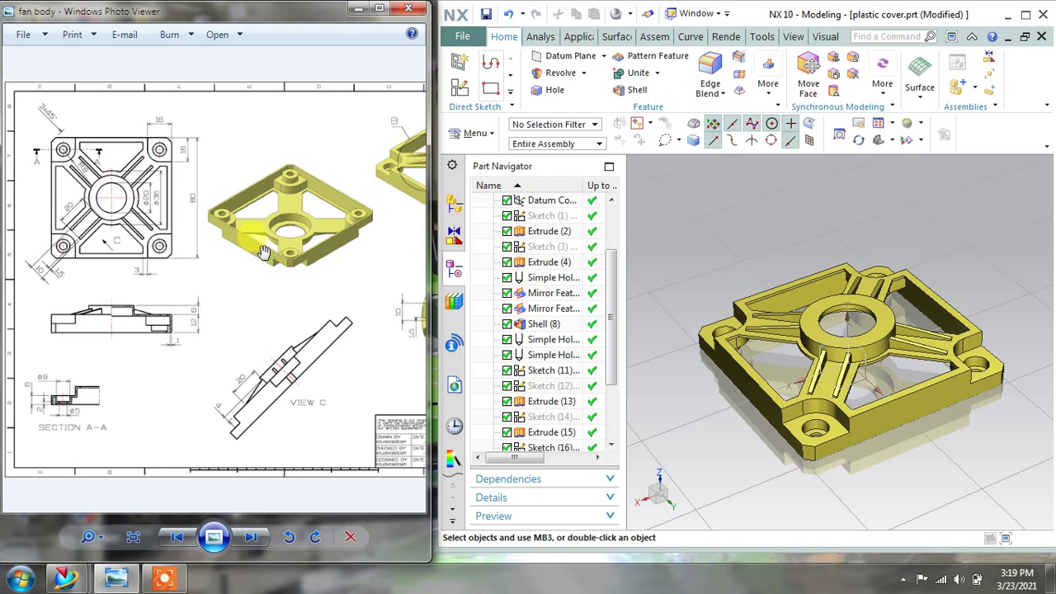
pyautogui.moveTo(295, 251); pyautogui.dragTo(213, 250)
pyautogui.moveTo(363, 273); pyautogui.dragTo(305, 274)
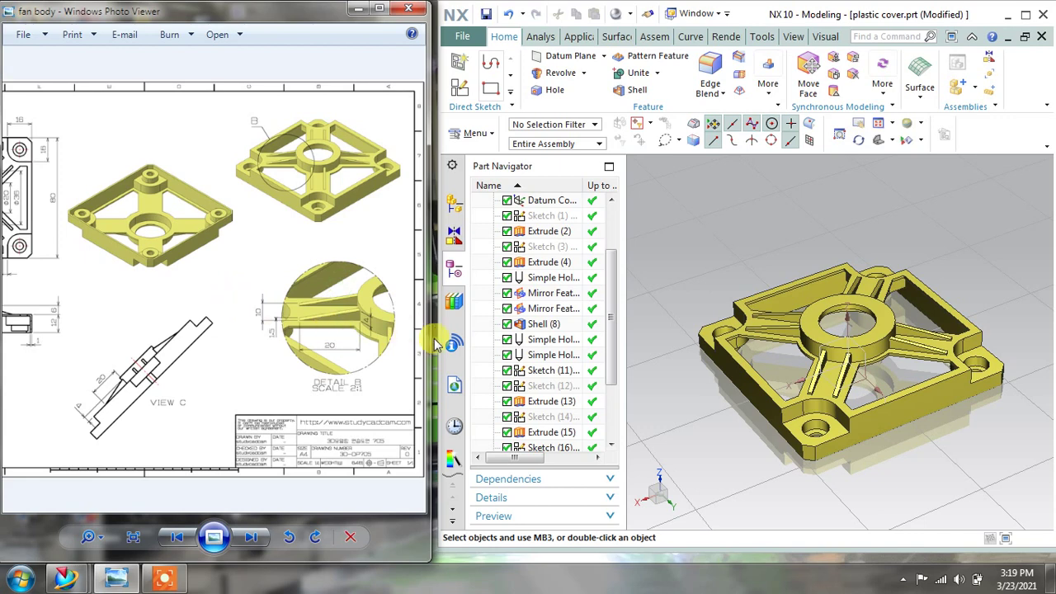
pyautogui.moveTo(437, 334)
pyautogui.mouseDown()
pyautogui.moveTo(452, 334)
pyautogui.moveTo(426, 336)
pyautogui.mouseUp()
pyautogui.moveTo(132, 282); pyautogui.dragTo(259, 297)
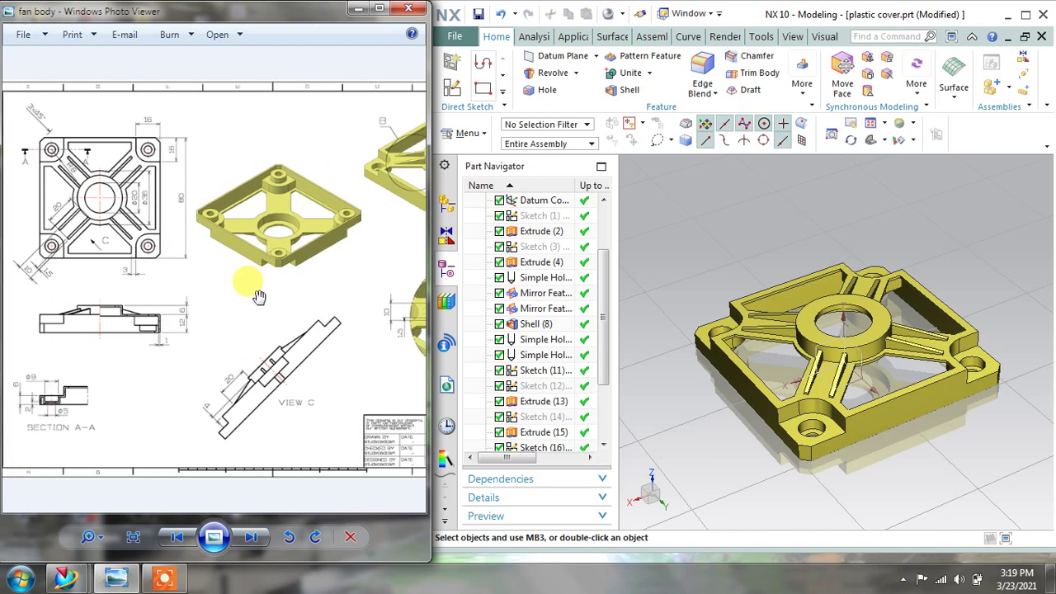
# Step: Compare the reference drawing's dimensioned top and side views with the yellow cover seen from several angles
pyautogui.scroll(-2, 259, 297)
pyautogui.scroll(2, 95, 274)
pyautogui.moveTo(90, 272); pyautogui.dragTo(160, 278)
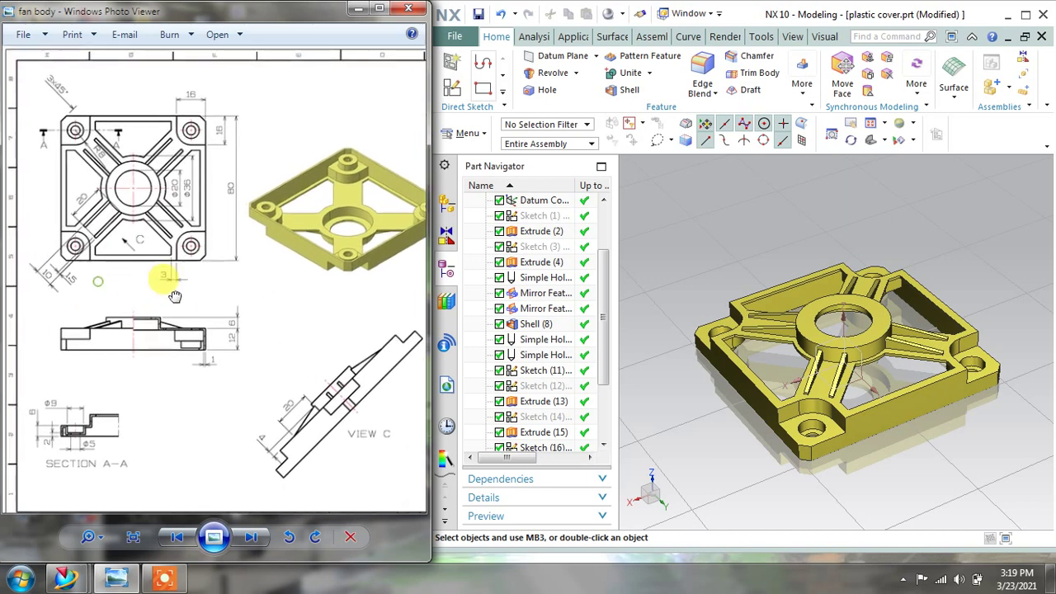
pyautogui.scroll(1, 196, 259)
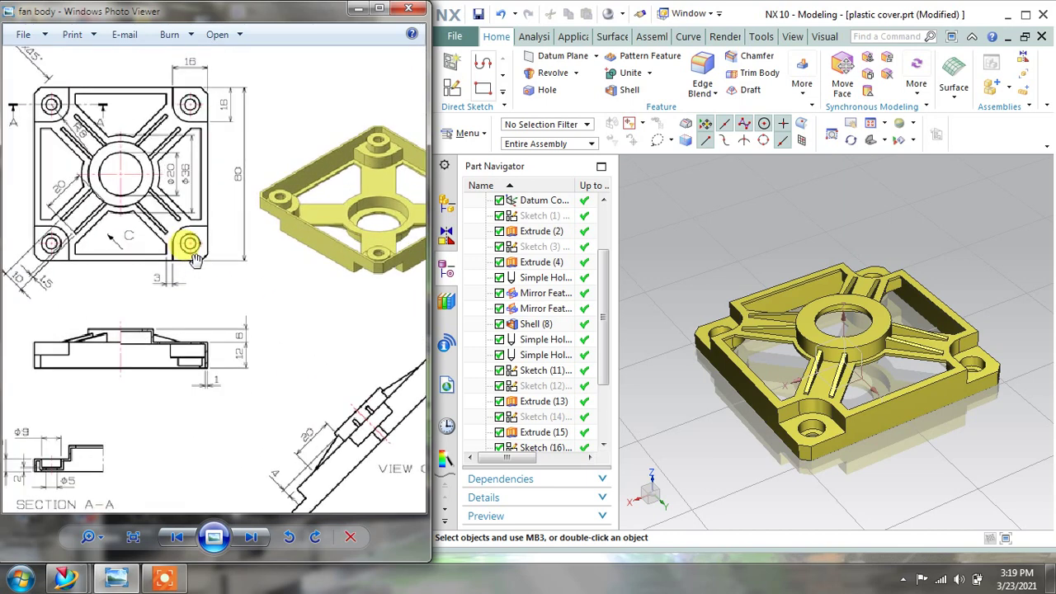
pyautogui.moveTo(925, 286); pyautogui.dragTo(919, 263, button='middle')
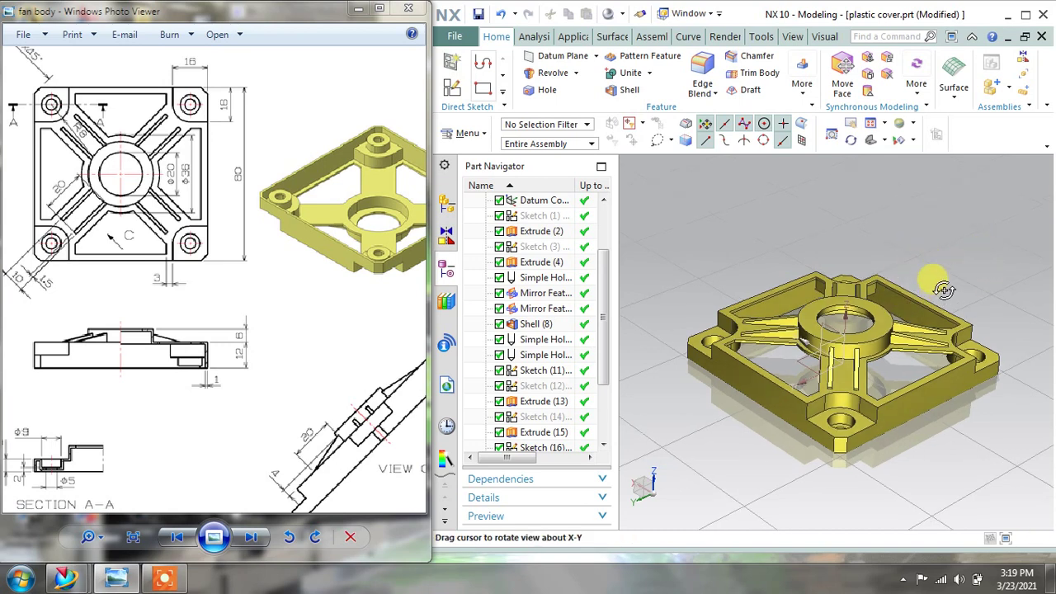
pyautogui.moveTo(943, 290); pyautogui.dragTo(730, 274, button='middle')
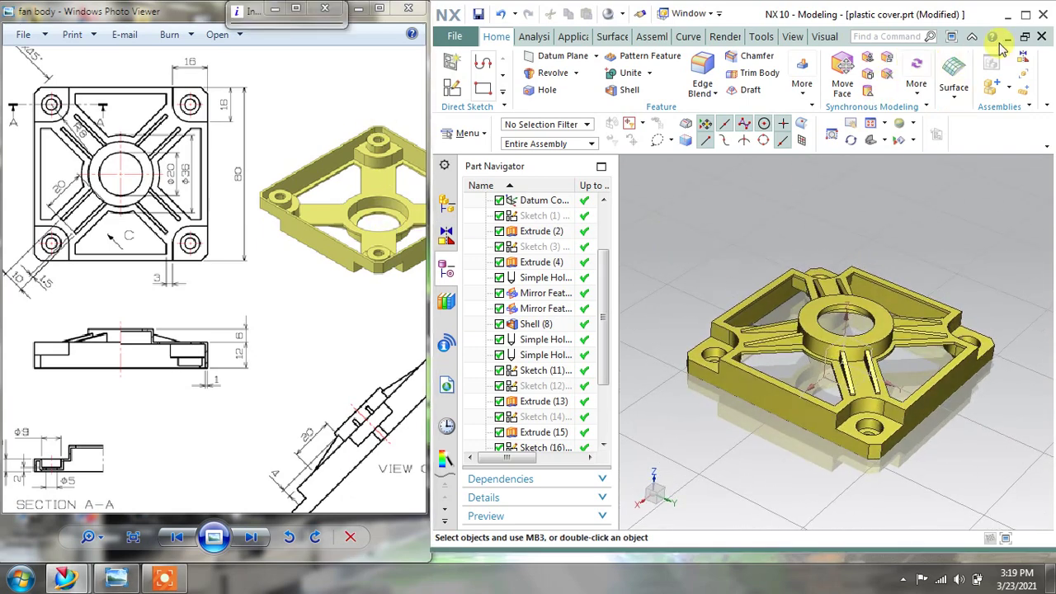
# Step: Inspect the shaded cover in a maximized modeling window and return to the side-by-side layout
pyautogui.click(1024, 18)
pyautogui.moveTo(614, 293); pyautogui.dragTo(625, 250, button='middle')
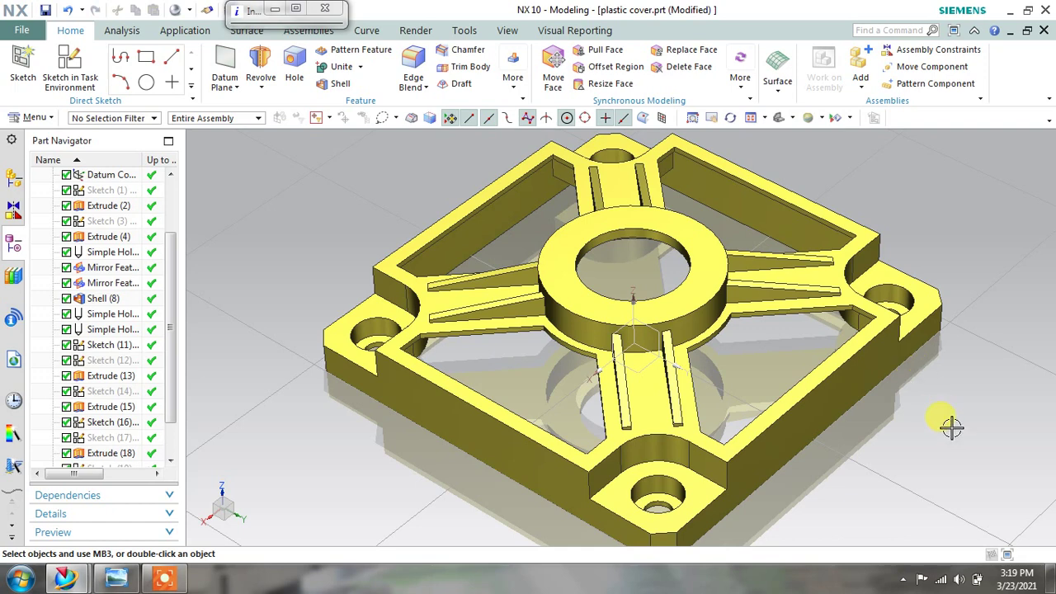
pyautogui.scroll(-2, 951, 425)
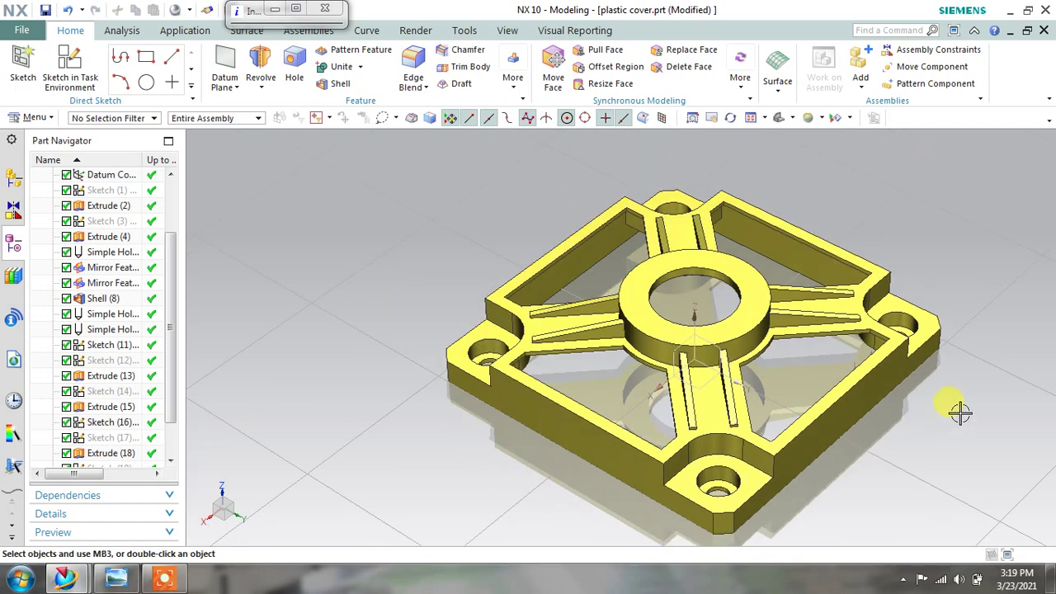
pyautogui.click(1028, 13)
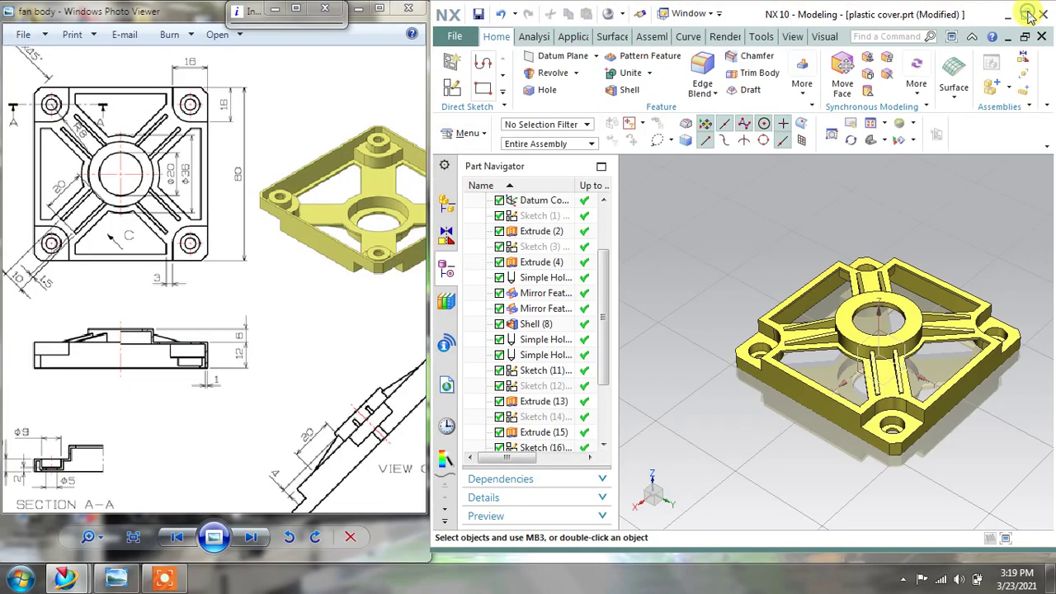
# Step: Narrow the Part Navigator to enlarge the model area and show the whole reference sheet beside the cover
pyautogui.scroll(4, 874, 350)
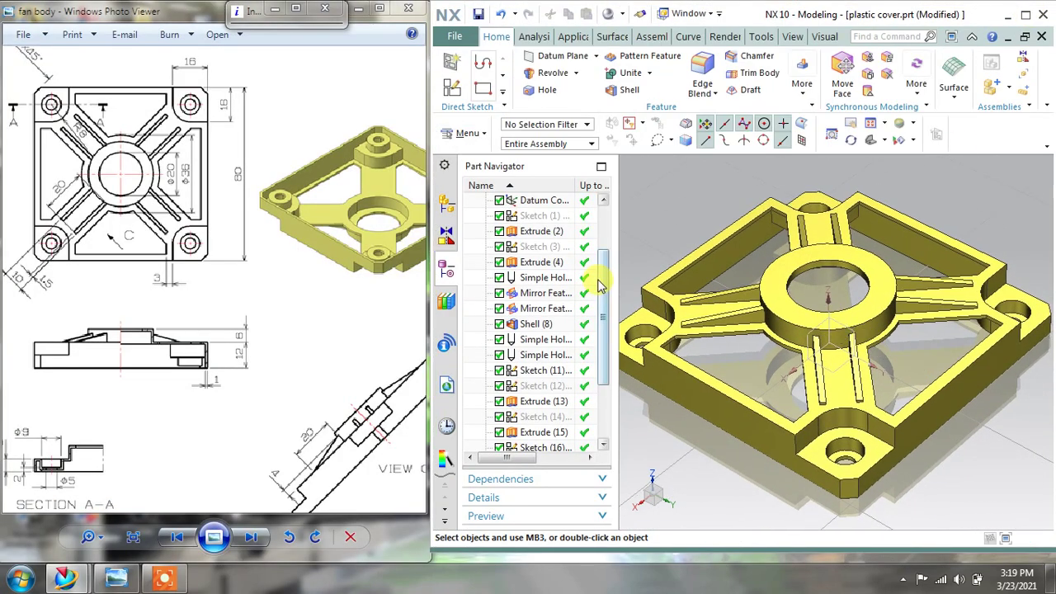
pyautogui.moveTo(616, 265); pyautogui.dragTo(459, 269)
pyautogui.scroll(-3, 165, 301)
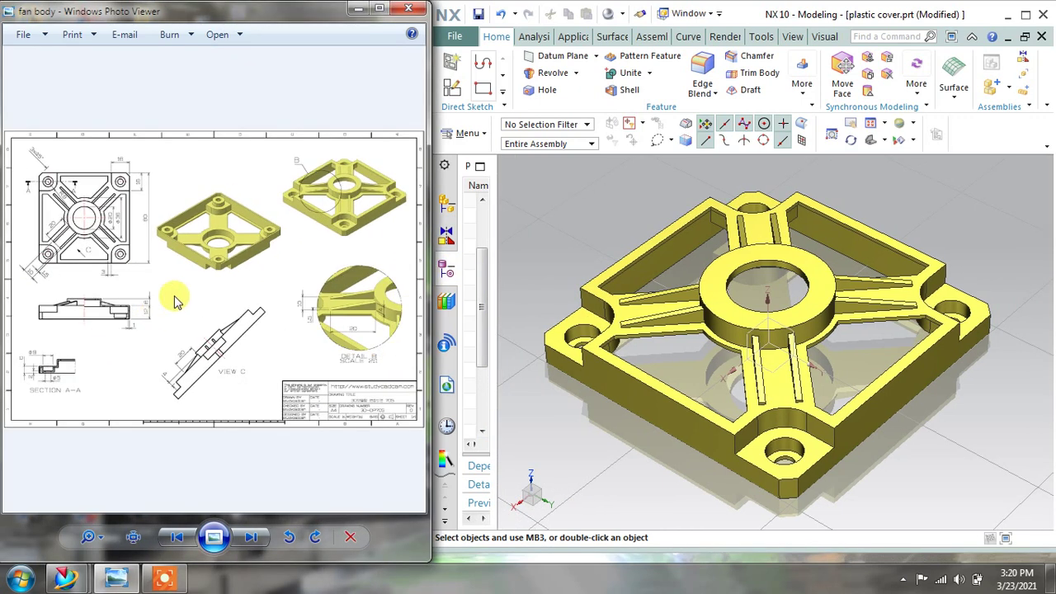
# Step: Examine the reference drawing's isometric views in a maximized viewer and restore the viewer beside the model
pyautogui.click(378, 10)
pyautogui.scroll(1, 531, 208)
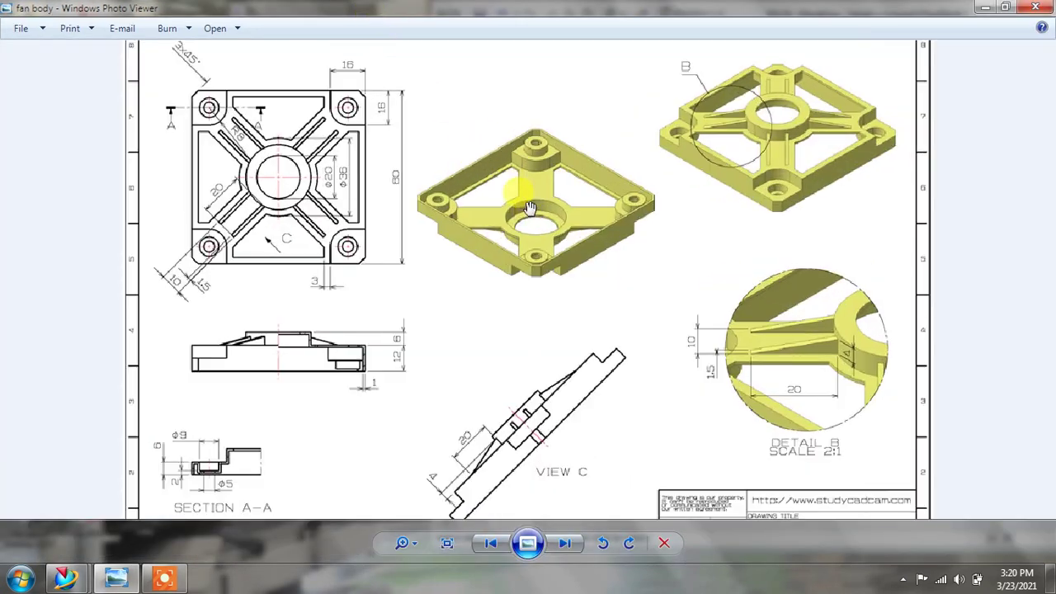
pyautogui.moveTo(521, 216); pyautogui.dragTo(521, 213)
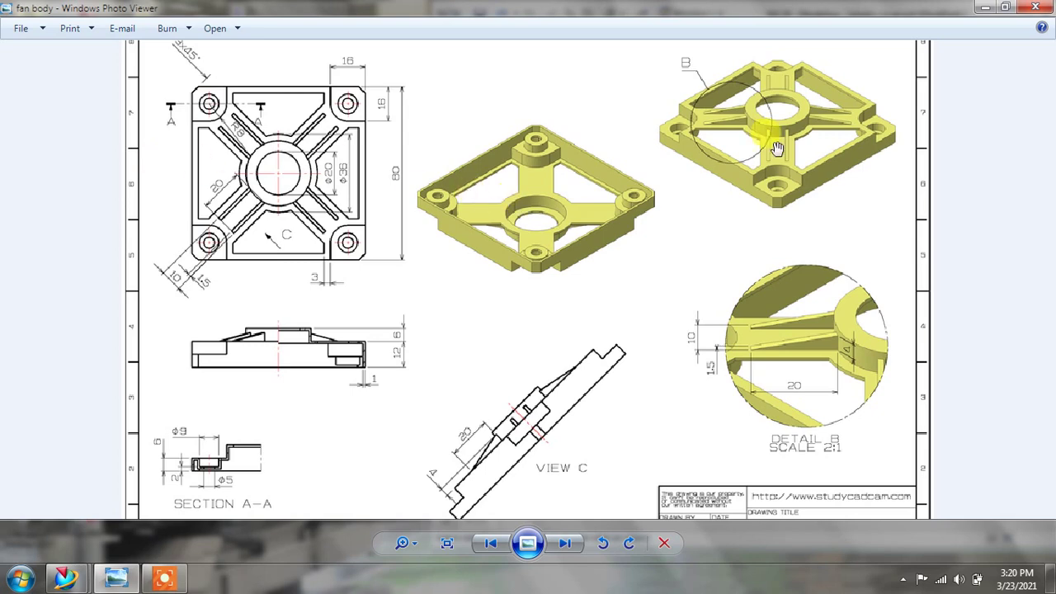
pyautogui.click(1008, 10)
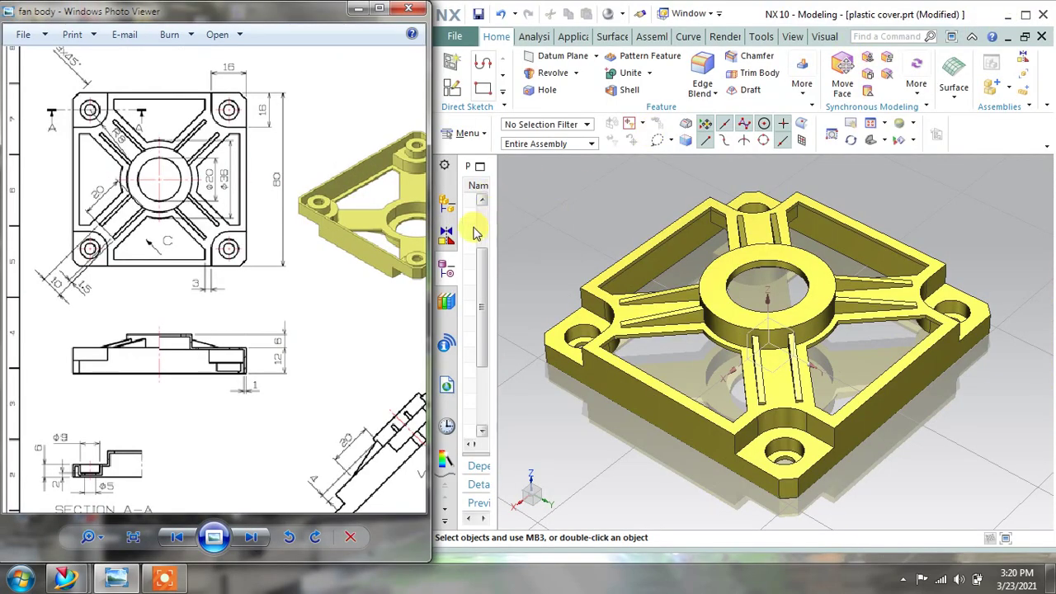
# Step: Compare the complete reference sheet with the finished cover in a matching isometric-like orientation
pyautogui.moveTo(330, 239); pyautogui.dragTo(257, 243)
pyautogui.scroll(-4, 257, 244)
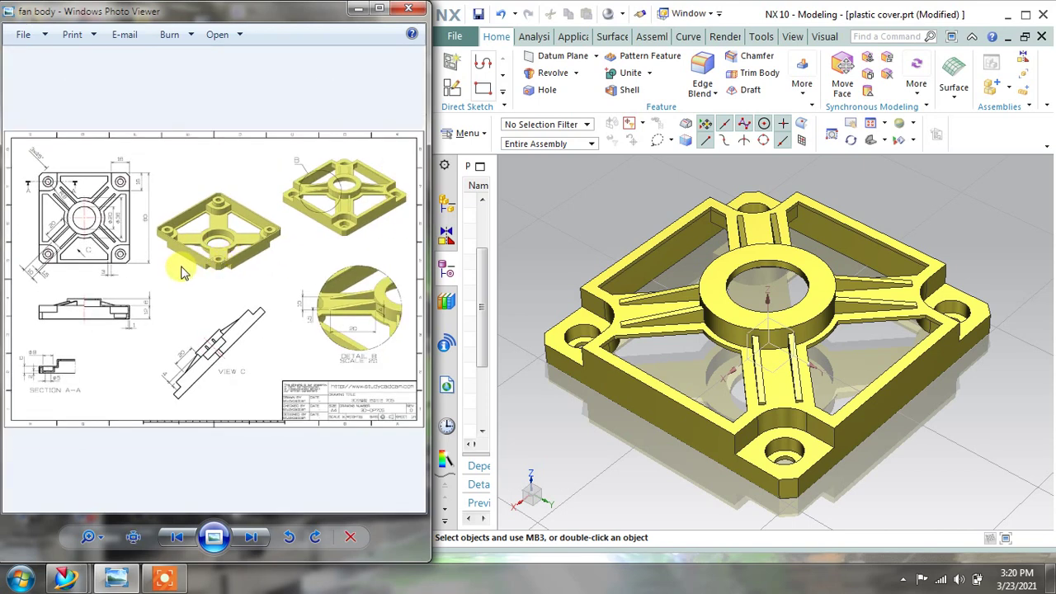
pyautogui.moveTo(578, 236)
pyautogui.mouseDown(button='middle')
pyautogui.moveTo(591, 231)
pyautogui.moveTo(583, 245)
pyautogui.mouseUp(button='middle')
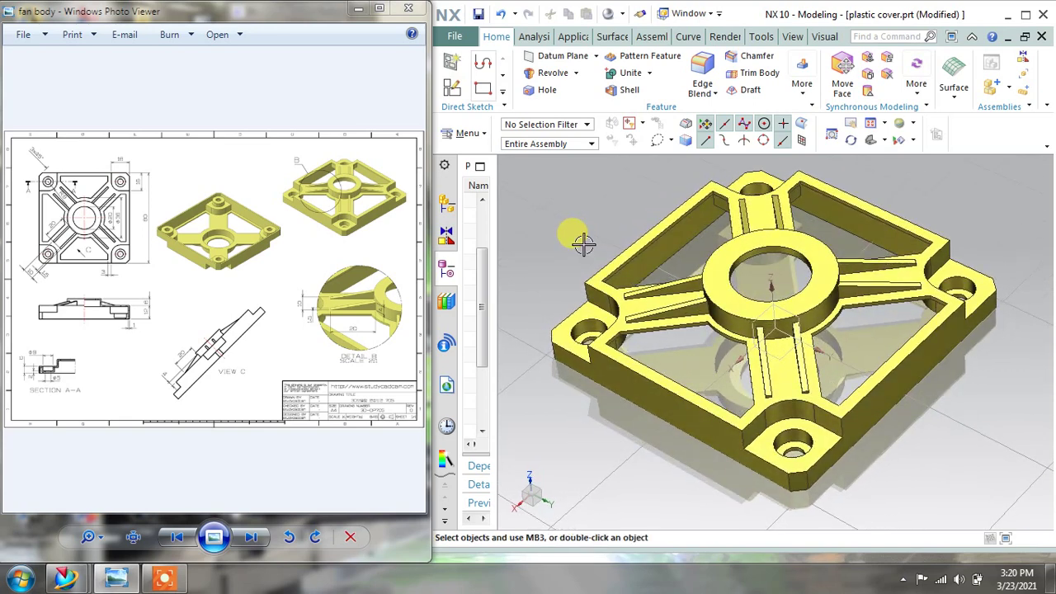